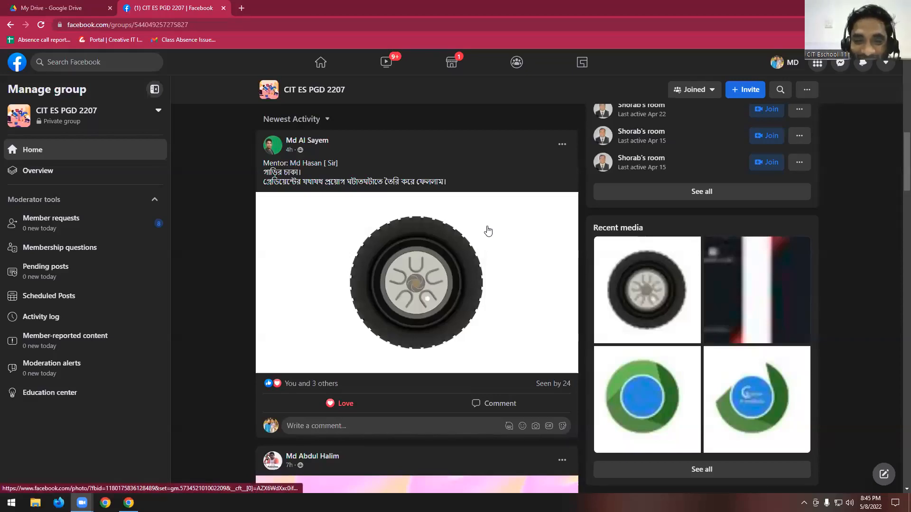
- View the gradient car wheel design from the group feed at full size and close it
scroll(487, 231, "down", 2)
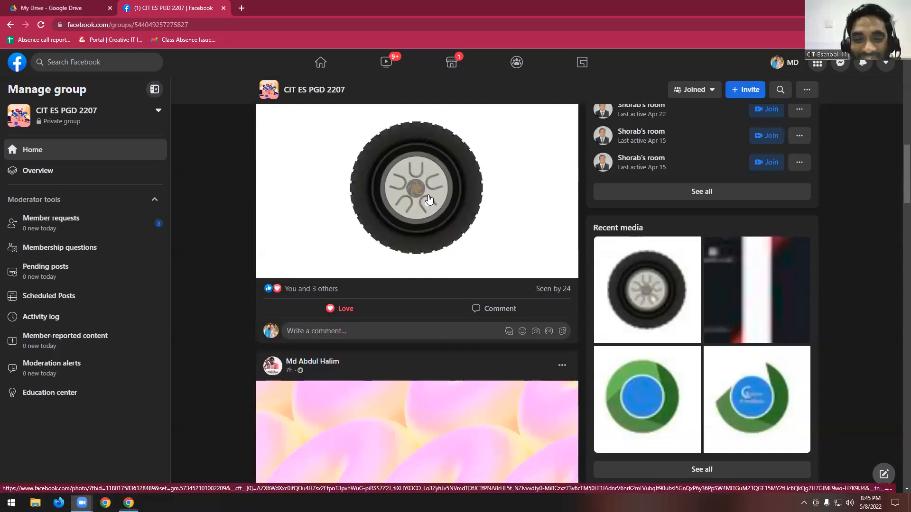
left_click(487, 231)
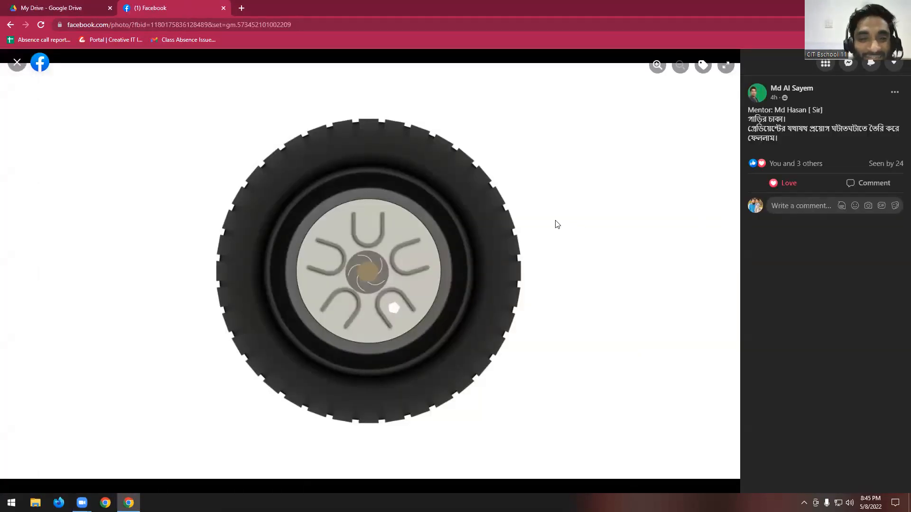
left_click(17, 62)
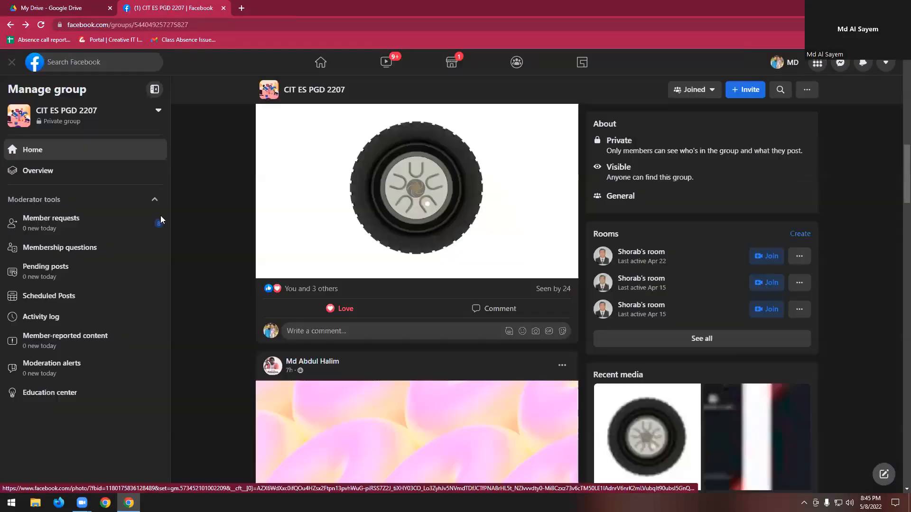
- Inspect the "My first business card design" image enlarged to 125%, restore the page zoom to 100% and close it
scroll(445, 350, "down", 4)
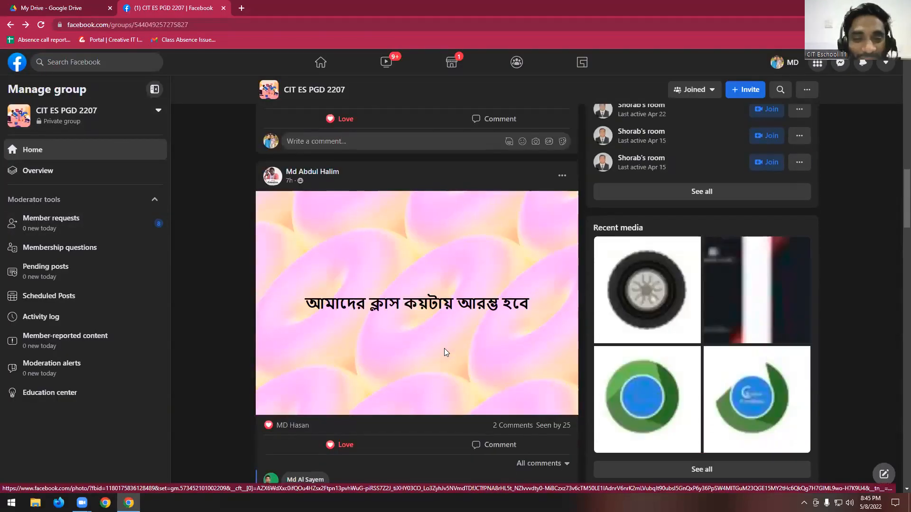
scroll(445, 352, "down", 8)
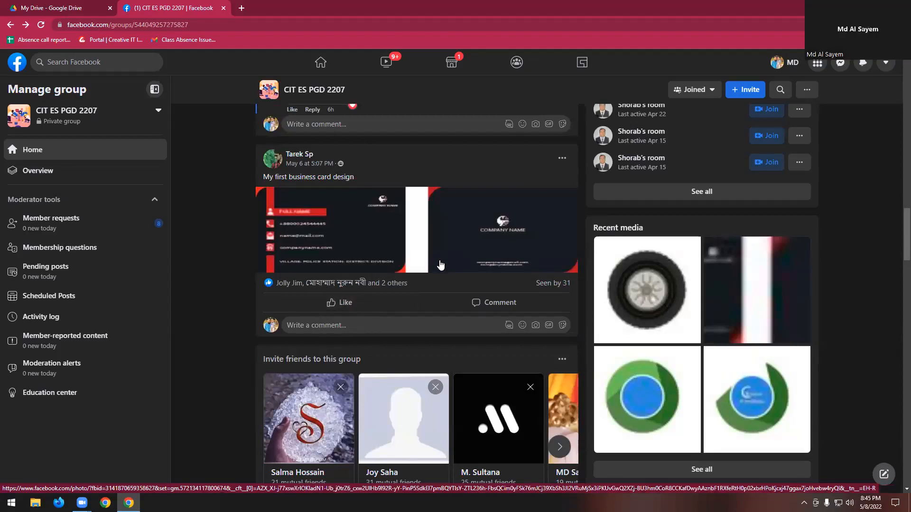
scroll(362, 276, "up", 1)
left_click(343, 268)
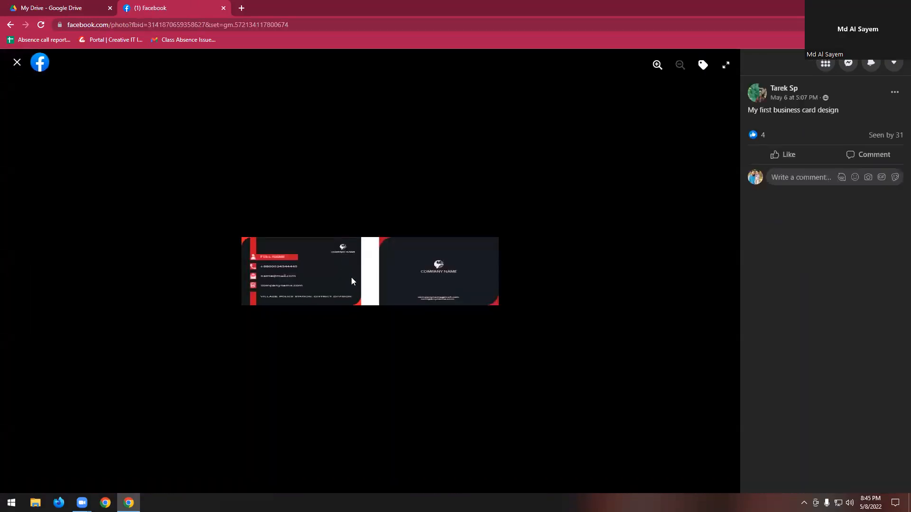
key("ctrl+plus")
key("ctrl+plus")
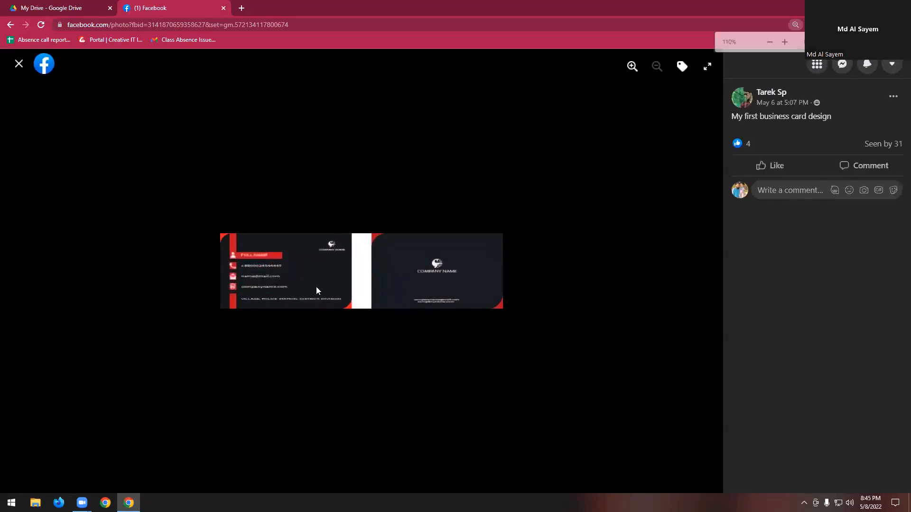
key("ctrl+minus")
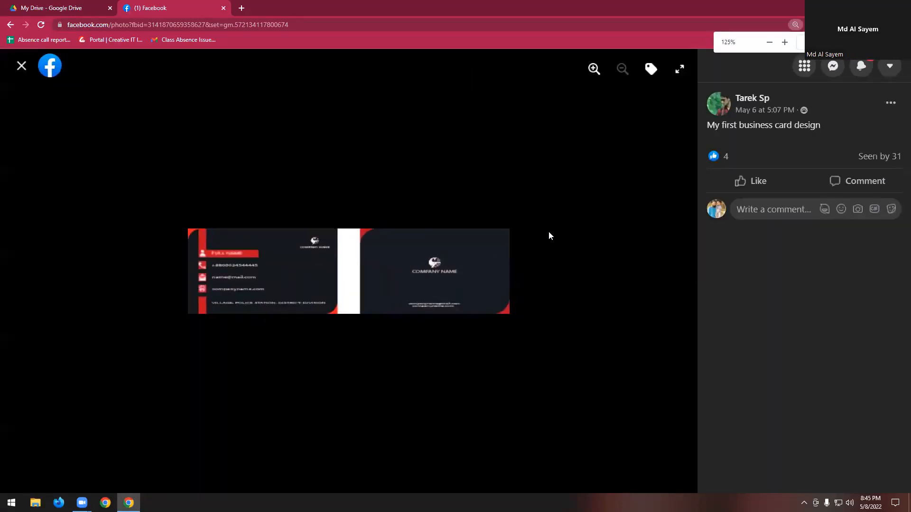
key("ctrl+minus")
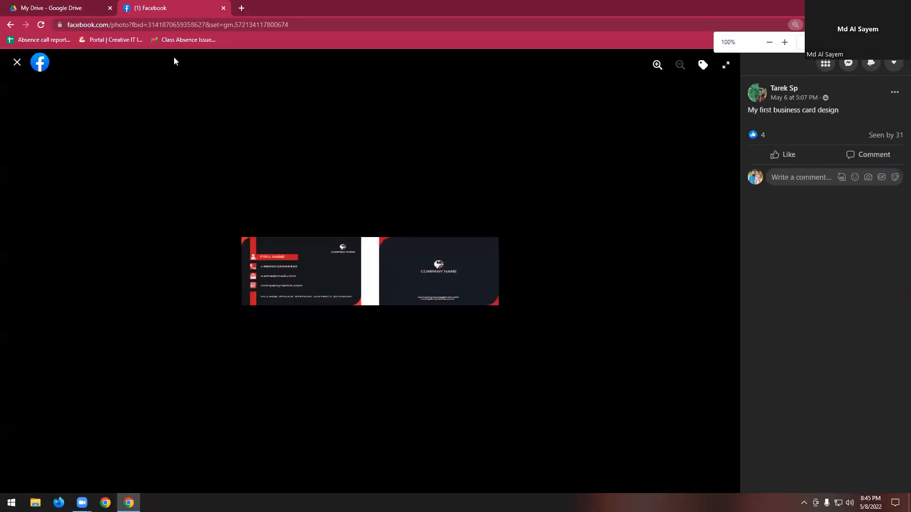
left_click(17, 62)
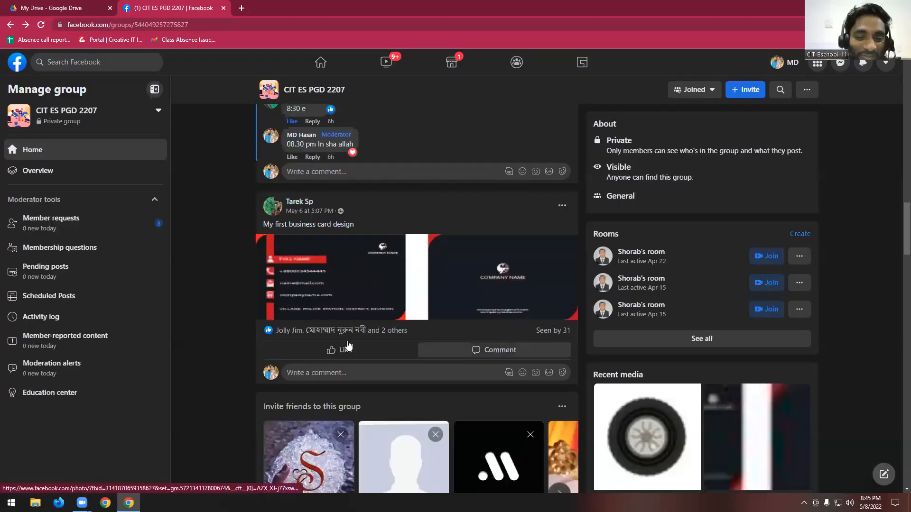
- Give the "My first business card design" post a Love reaction
mouse_move(348, 344)
left_click(297, 329)
scroll(445, 297, "down", 3)
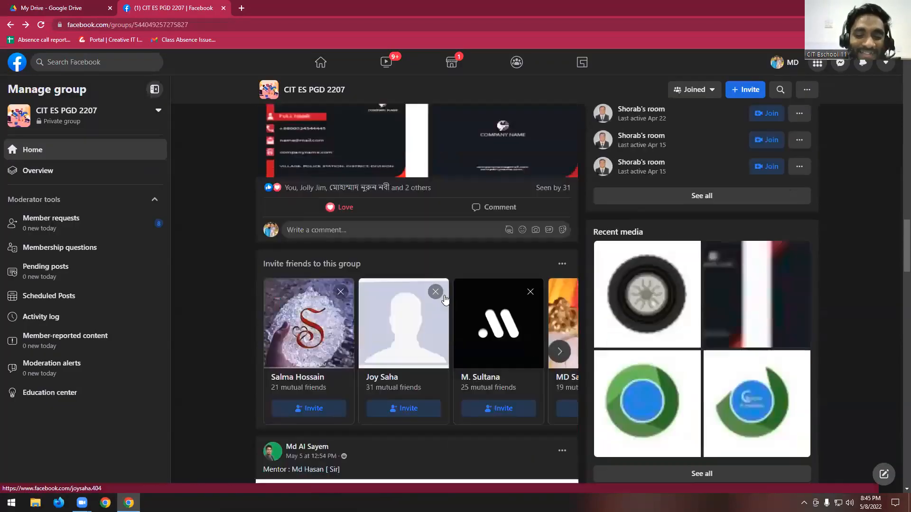
- View both images of the green and blue circular logo post at full size, and return to the feed
scroll(445, 297, "down", 10)
left_click(418, 228)
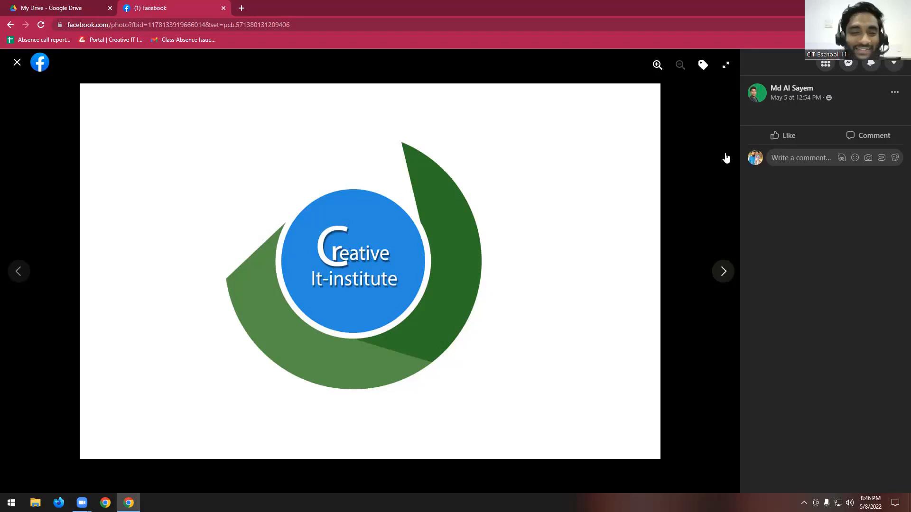
left_click(592, 284)
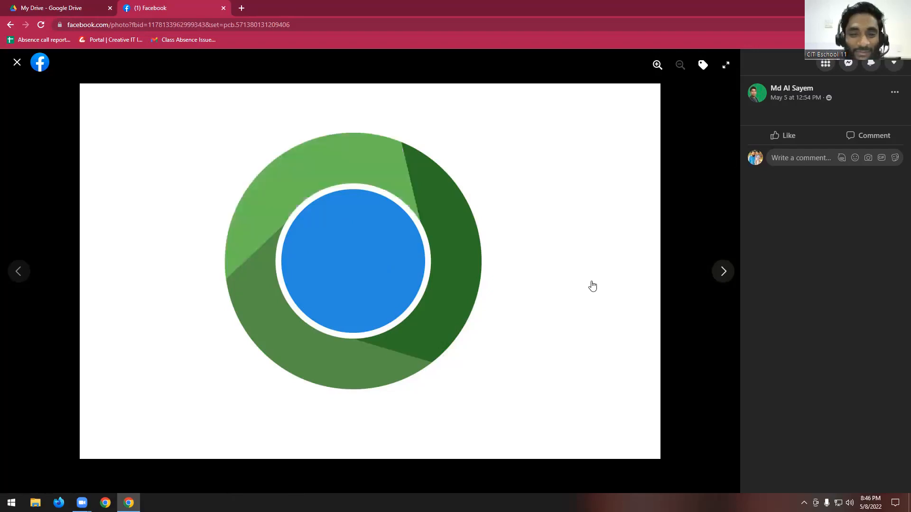
left_click(592, 286)
left_click(17, 62)
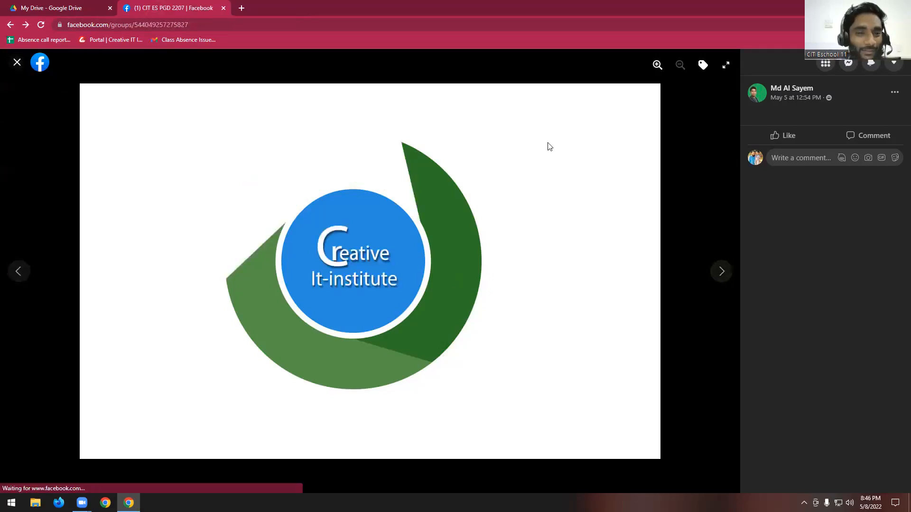
- Give the green and blue circular logo post a Love reaction
scroll(534, 285, "down", 3)
mouse_move(337, 310)
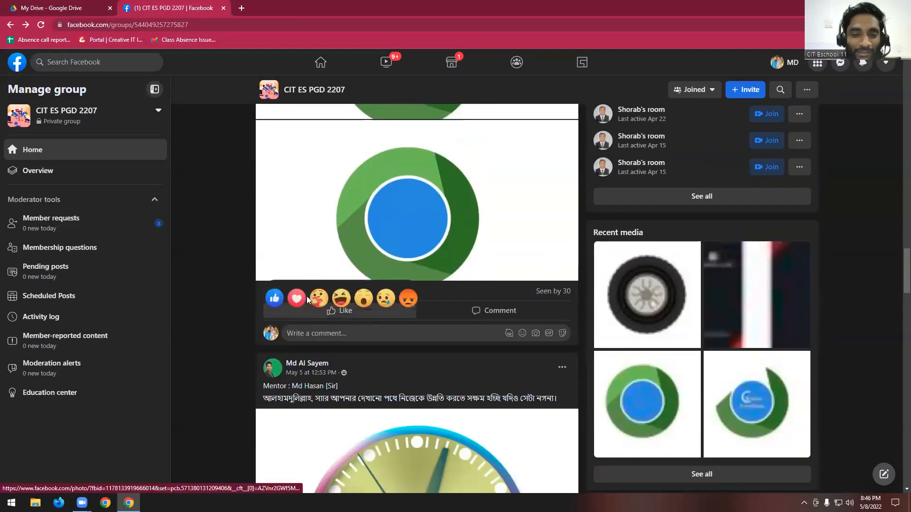
left_click(296, 290)
- Give the BATCH-2207 clock design post a Love reaction after looking over the artwork
scroll(496, 304, "down", 4)
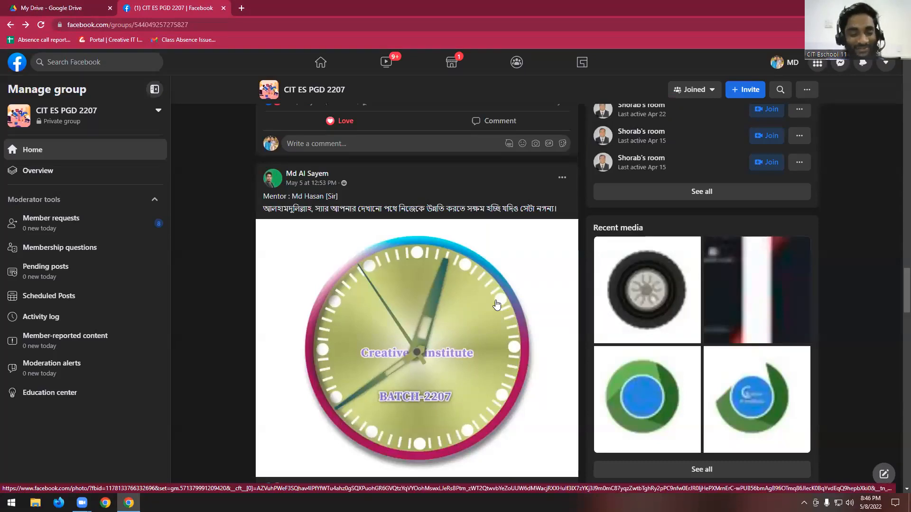
scroll(497, 304, "down", 5)
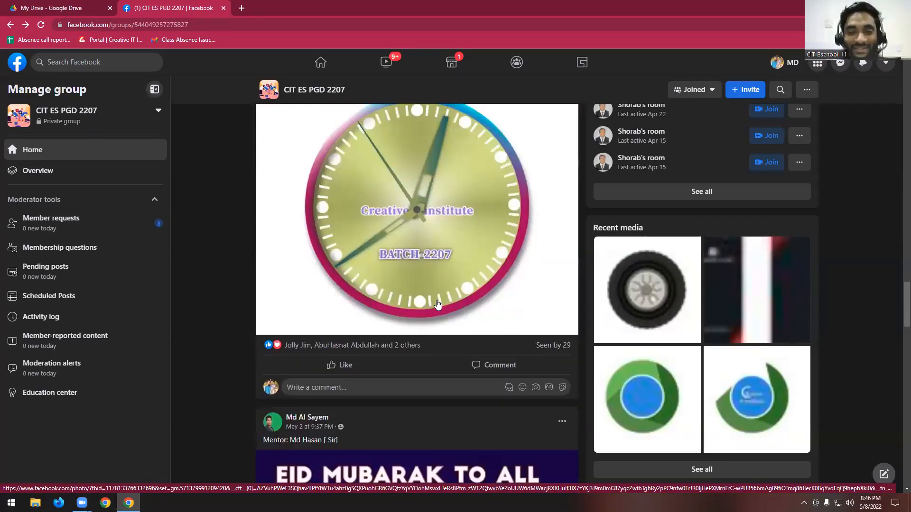
scroll(410, 332, "up", 3)
left_click(296, 396)
scroll(611, 291, "up", 1)
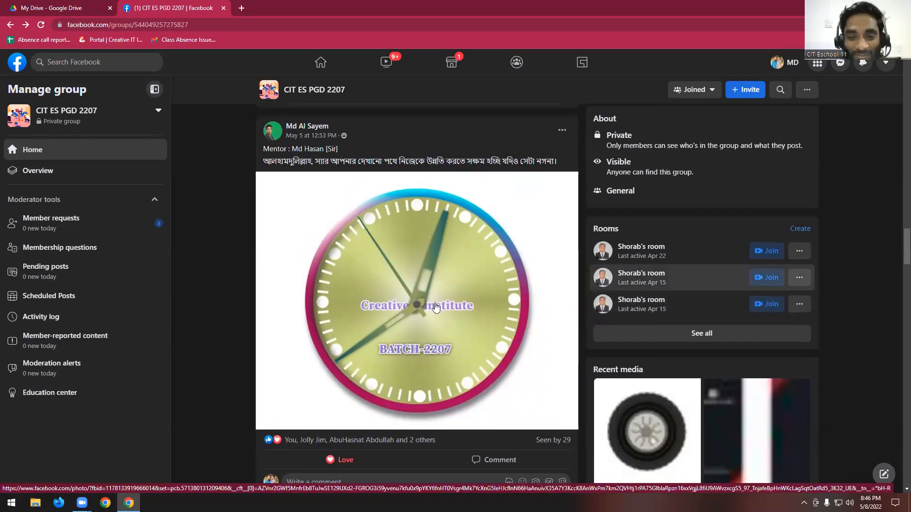
- Give the "Eid Mubarak to all" PGD-2207 greeting post a Love reaction
scroll(436, 307, "down", 6)
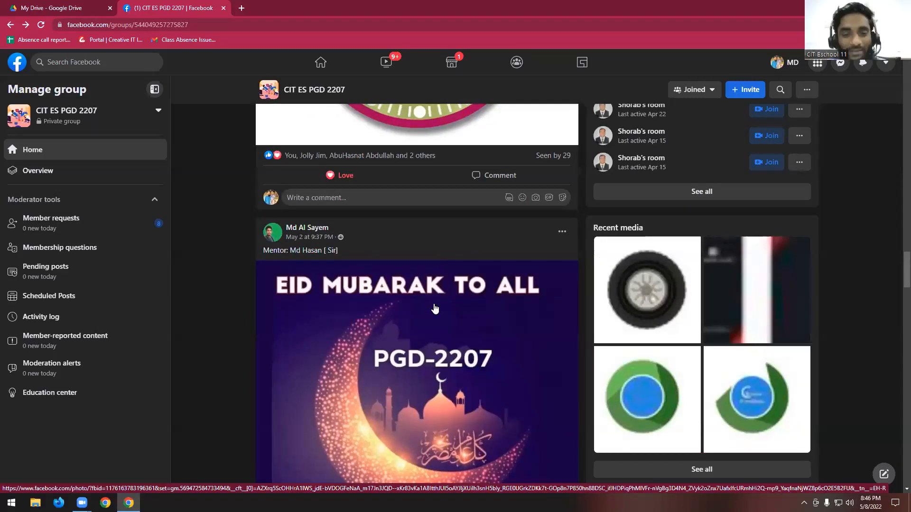
scroll(435, 309, "down", 8)
left_click(297, 235)
- Give the May 1 post with the airplane cabin photos a Love reaction
scroll(386, 244, "down", 6)
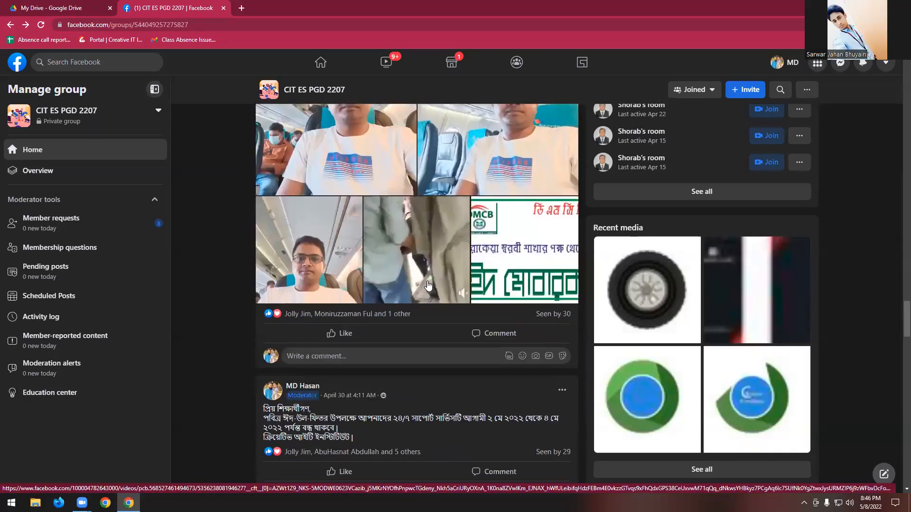
scroll(428, 285, "up", 3)
scroll(360, 332, "down", 2)
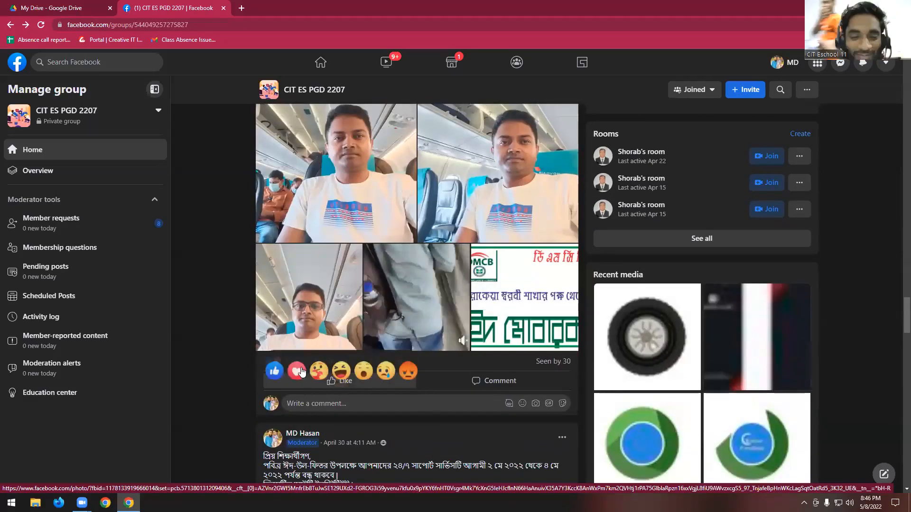
left_click(297, 371)
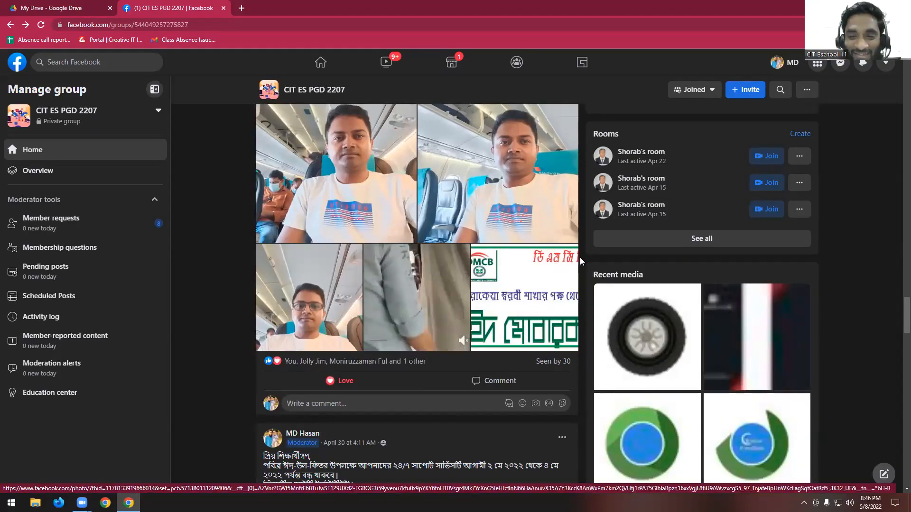
- Return to the business card design post, view its image at full size again and close it
scroll(581, 259, "up", 7)
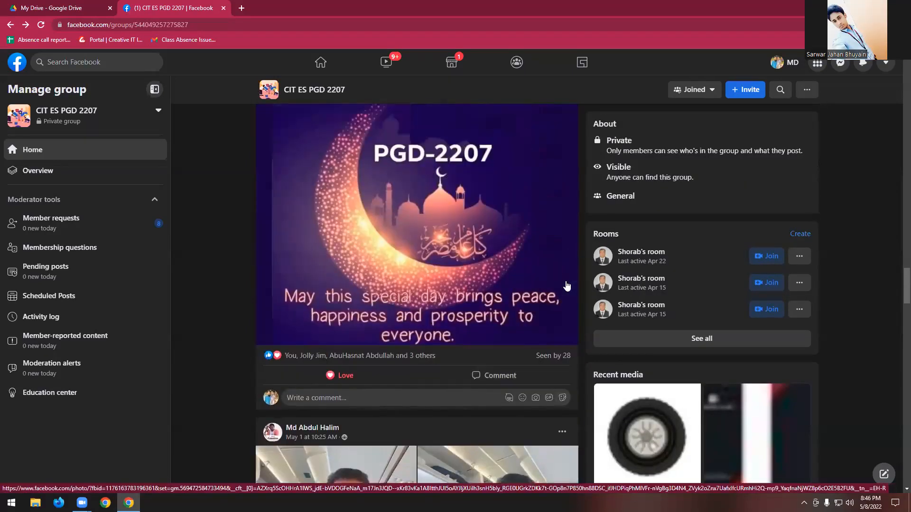
scroll(567, 285, "up", 15)
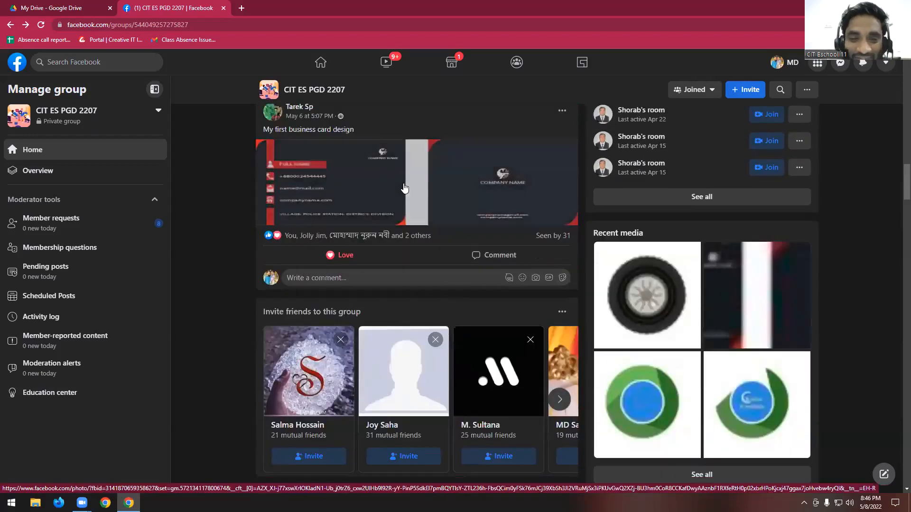
left_click(403, 185)
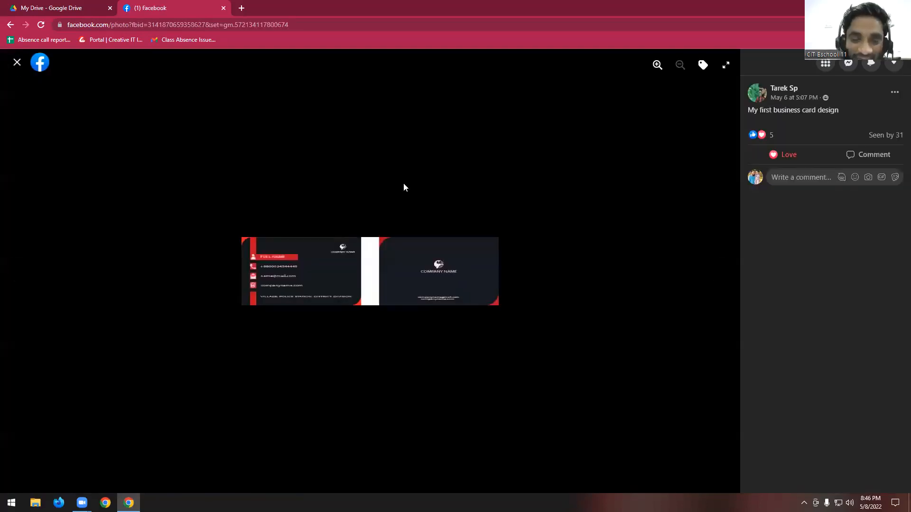
left_click(17, 64)
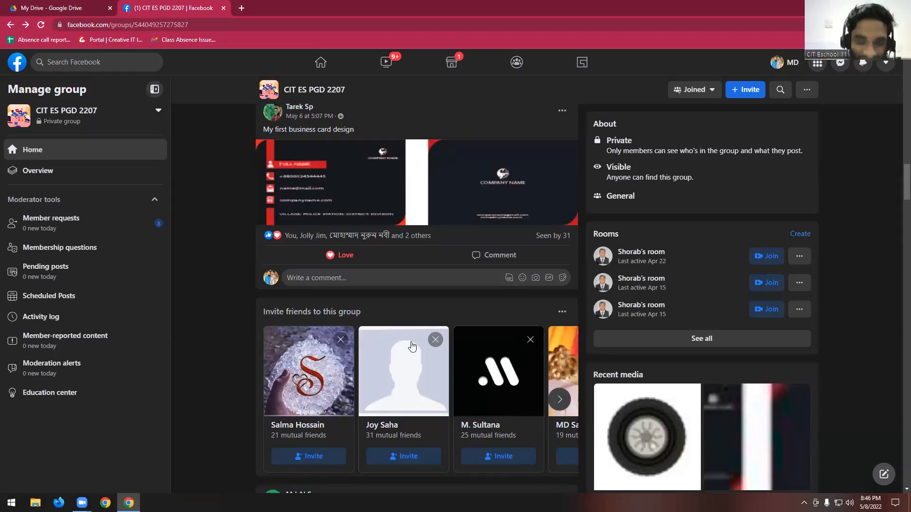
- Look through the older group posts, from the logo designs down to the 8th Class Full Video link
scroll(412, 346, "down", 5)
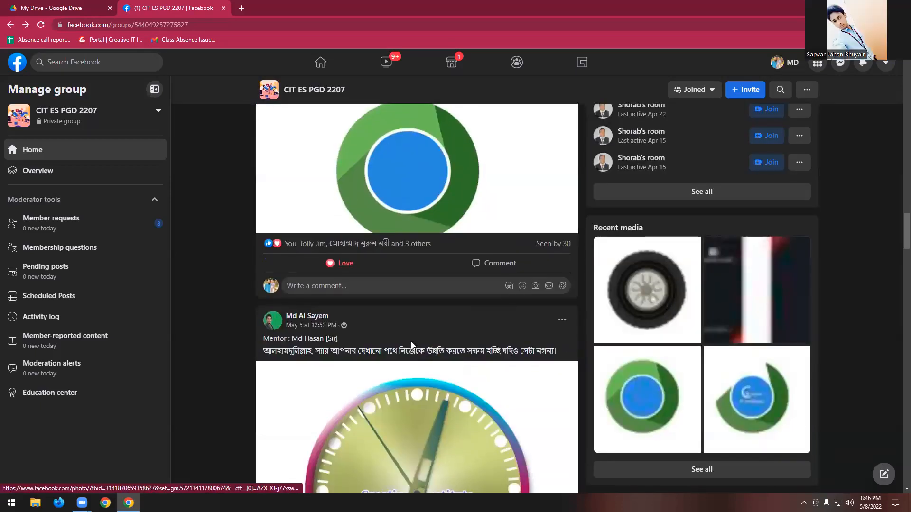
scroll(411, 346, "down", 8)
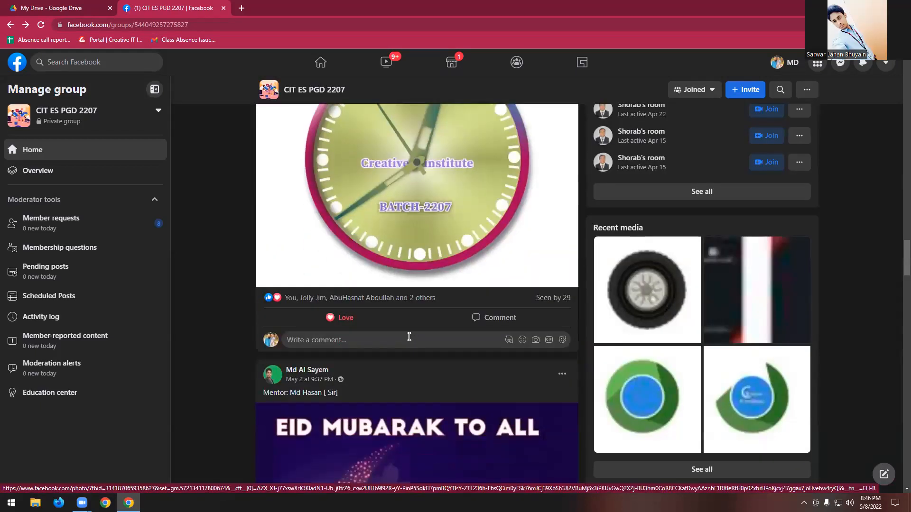
scroll(409, 337, "down", 12)
scroll(409, 341, "down", 4)
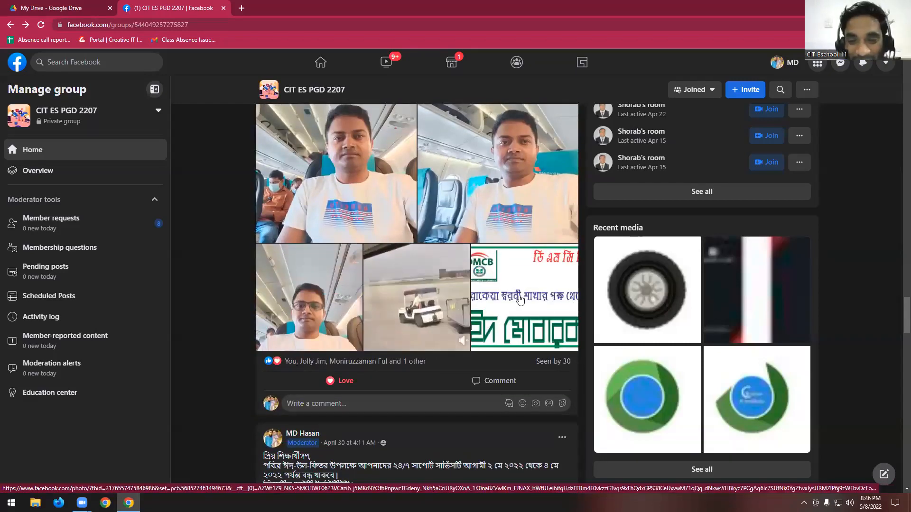
scroll(520, 299, "up", 2)
scroll(520, 300, "down", 4)
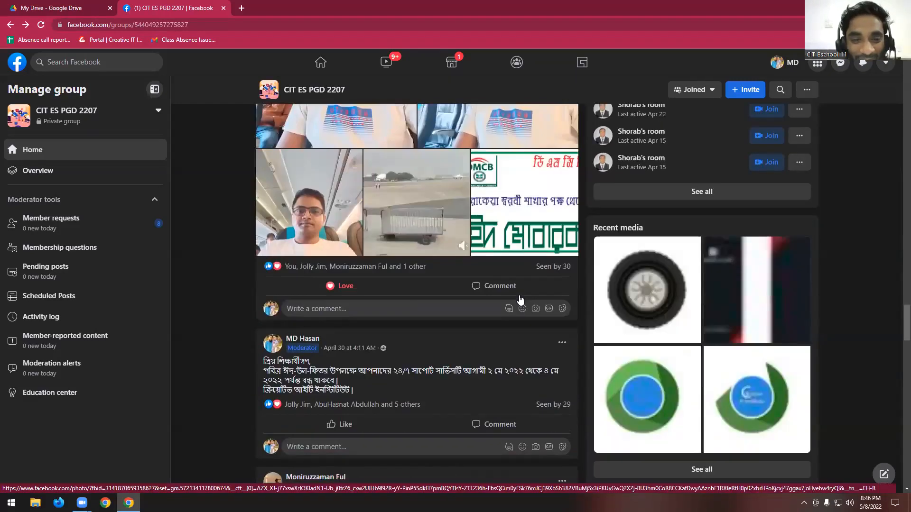
scroll(521, 299, "down", 1)
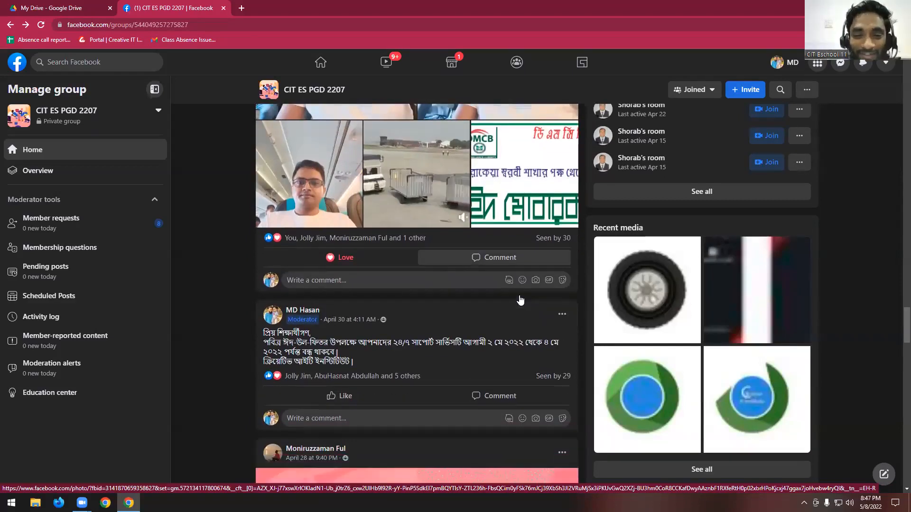
scroll(519, 295, "down", 8)
scroll(508, 286, "up", 5)
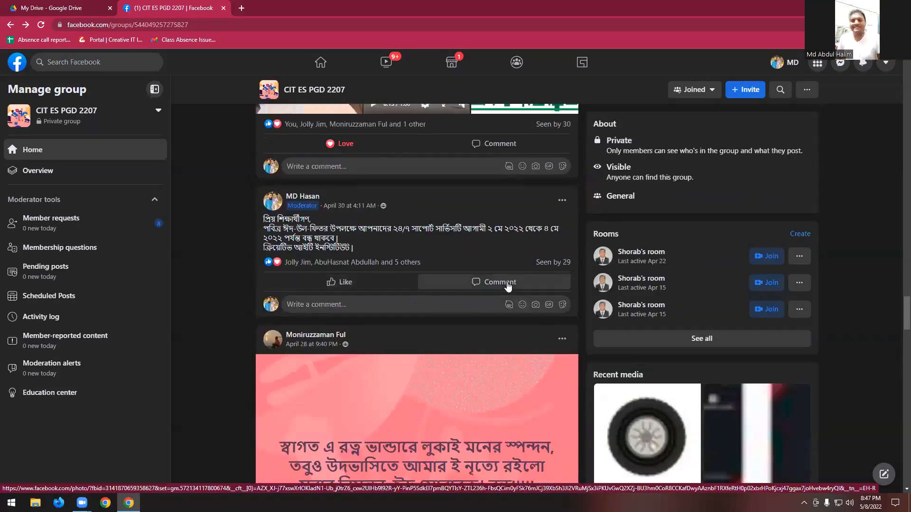
scroll(506, 284, "down", 2)
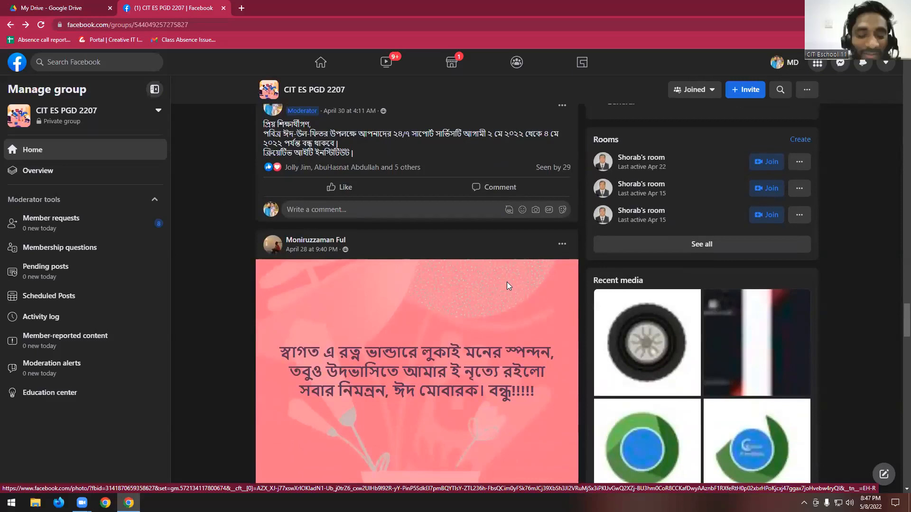
scroll(507, 285, "down", 2)
scroll(507, 283, "down", 3)
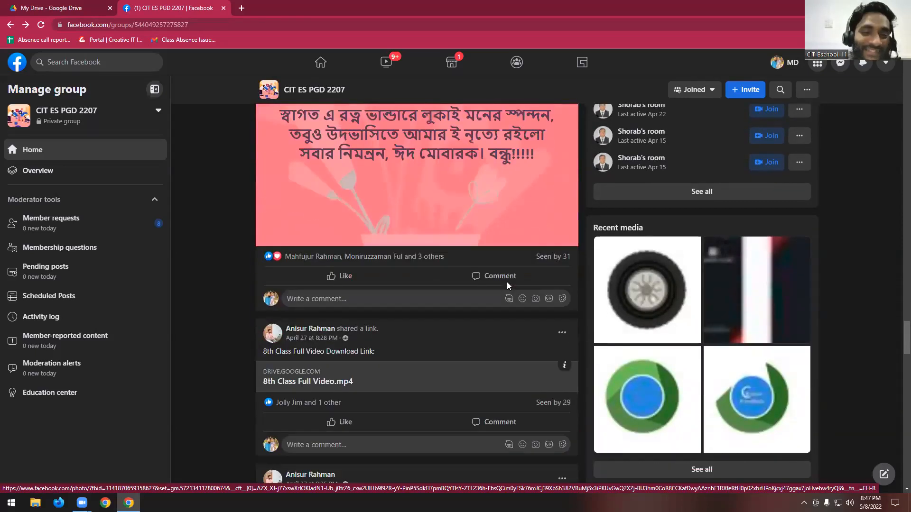
scroll(507, 283, "up", 3)
scroll(381, 371, "down", 2)
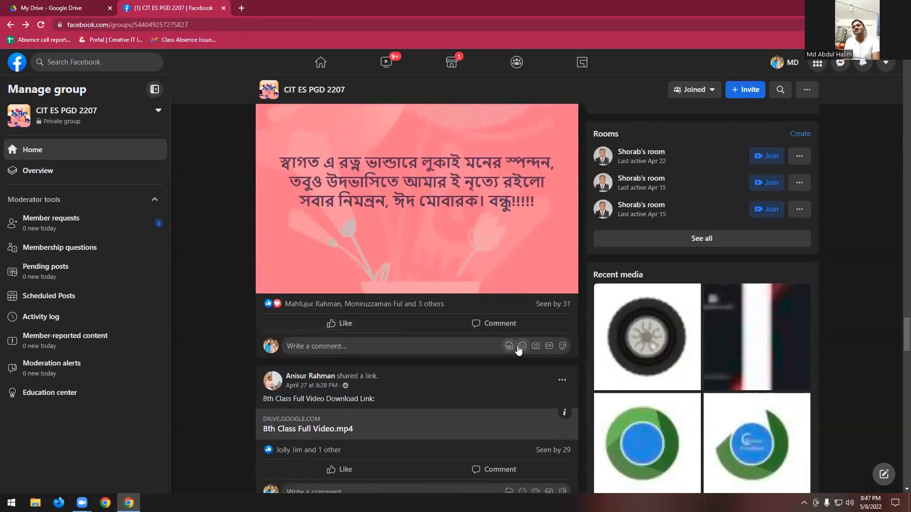
- Give the pink Bengali Eid greeting post and the text-effect design post with the CREATIVE and COMPUTER artwork Love reactions
left_click(304, 309)
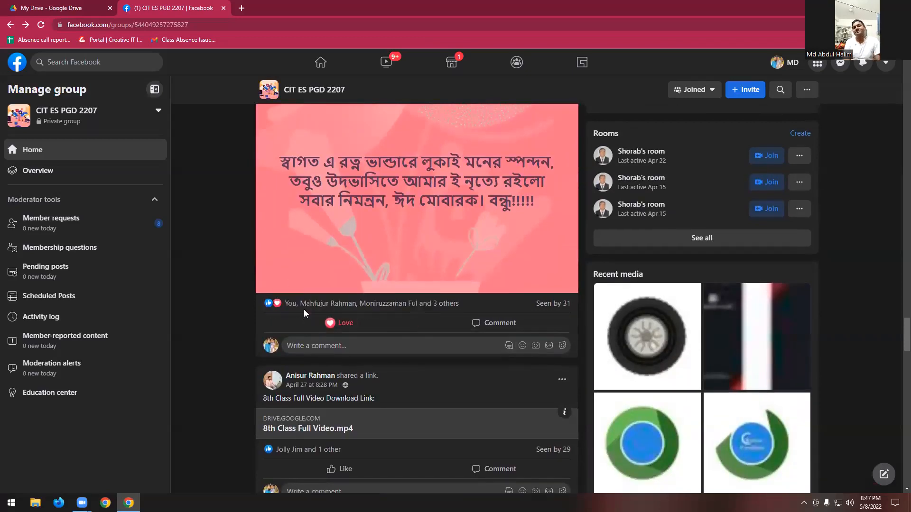
scroll(334, 319, "down", 5)
scroll(508, 307, "down", 5)
scroll(507, 307, "down", 10)
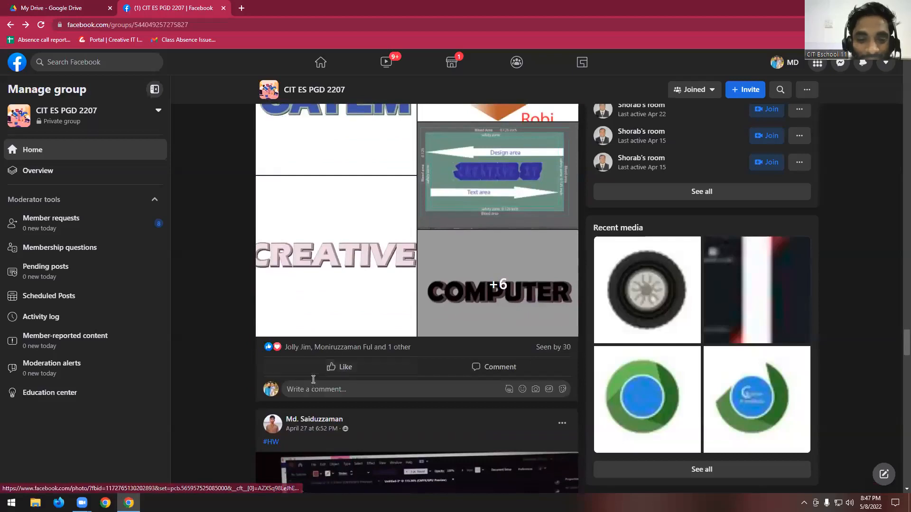
mouse_move(308, 369)
left_click(296, 348)
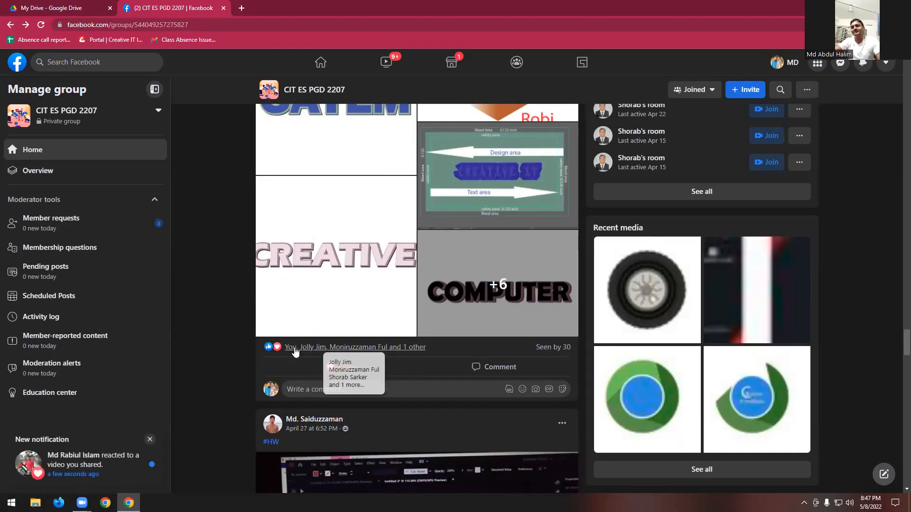
- Return to the May 1 airplane photos post, view its DMCB Eid greeting image at full size and close it
scroll(310, 345, "up", 10)
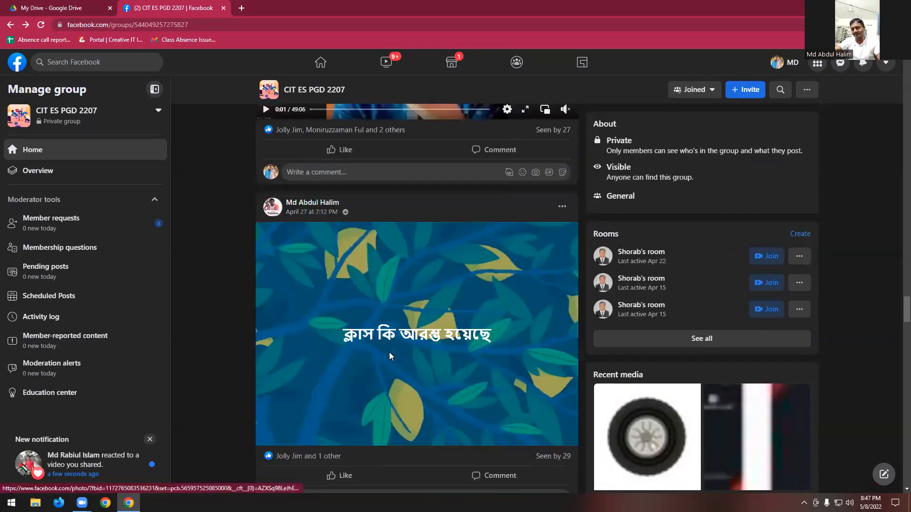
scroll(389, 352, "down", 10)
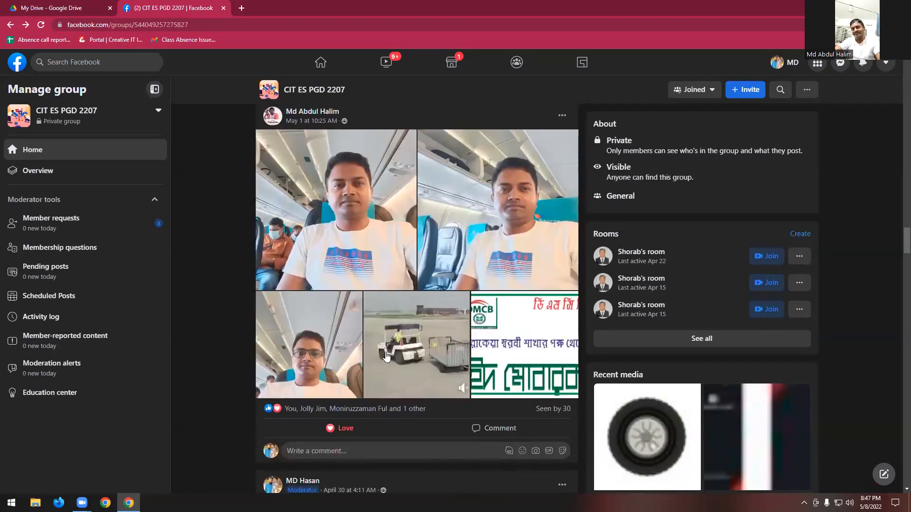
left_click(540, 340)
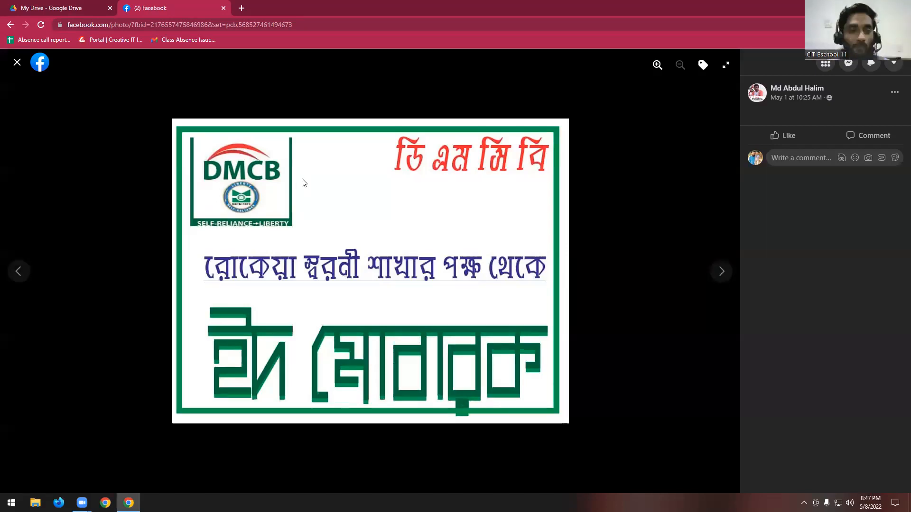
left_click(18, 63)
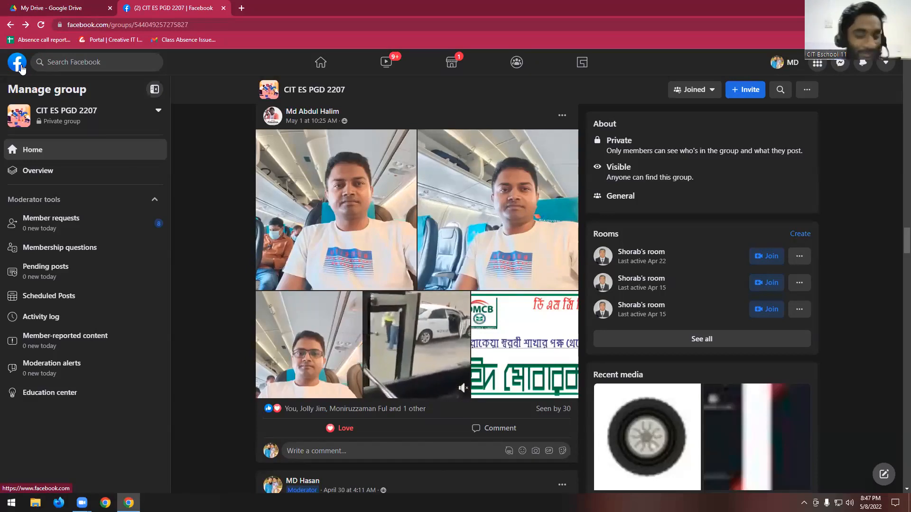
scroll(360, 325, "down", 7)
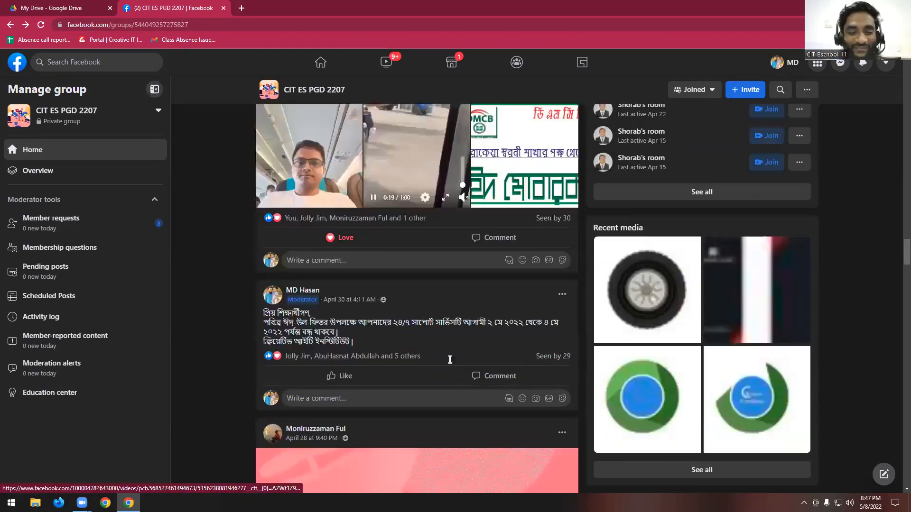
scroll(360, 326, "up", 6)
- Switch to Google Drive, open 6 Months copy.pdf and look through the course outline down to Class 22 of the Illustrator module
left_click(63, 7)
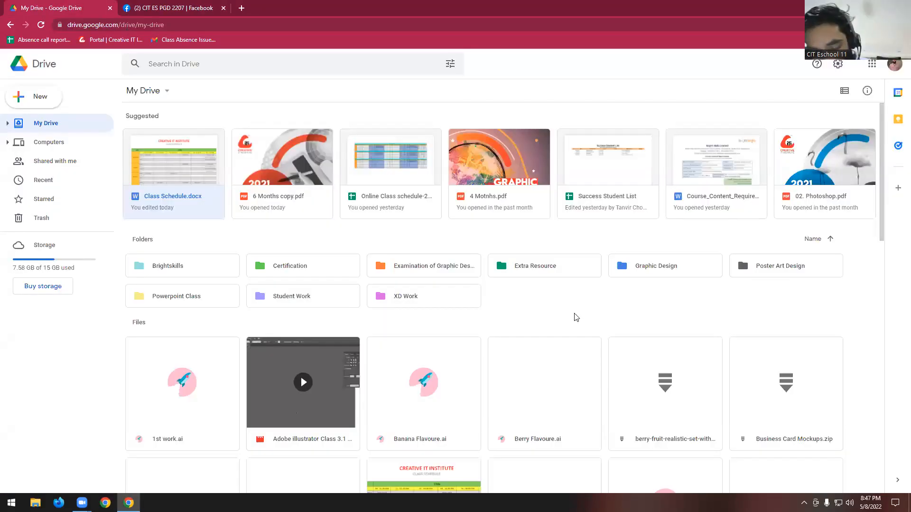
double_click(280, 194)
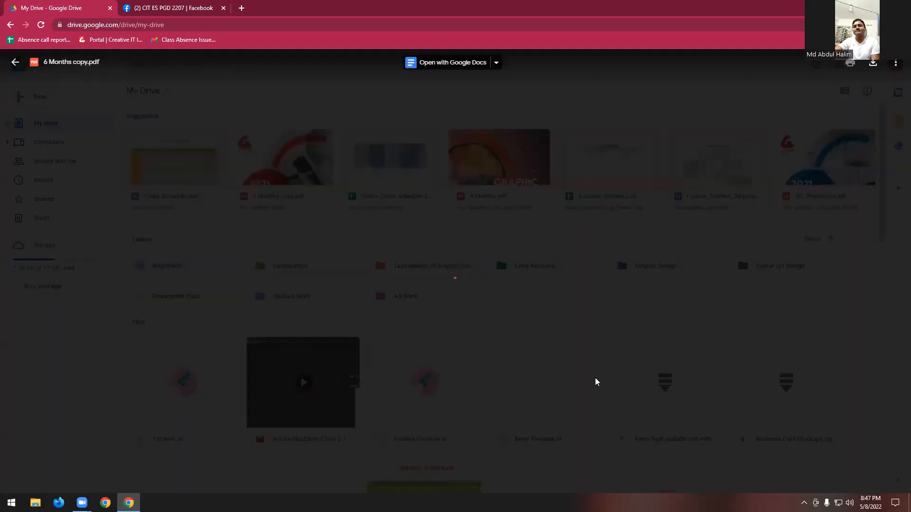
scroll(494, 294, "down", 6)
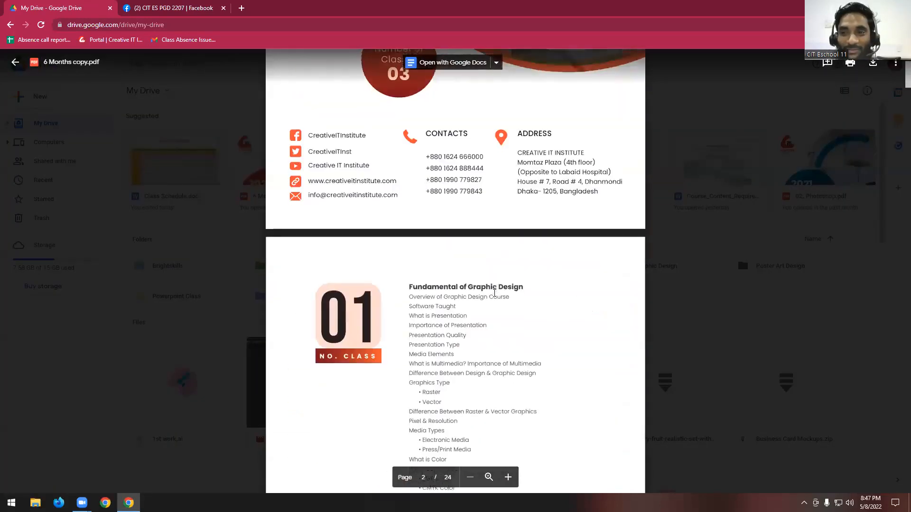
scroll(495, 293, "down", 20)
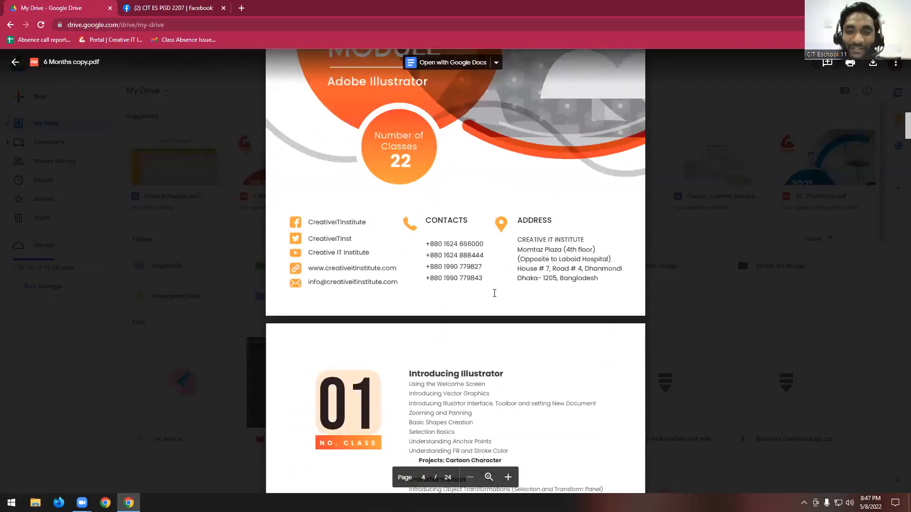
scroll(495, 293, "down", 20)
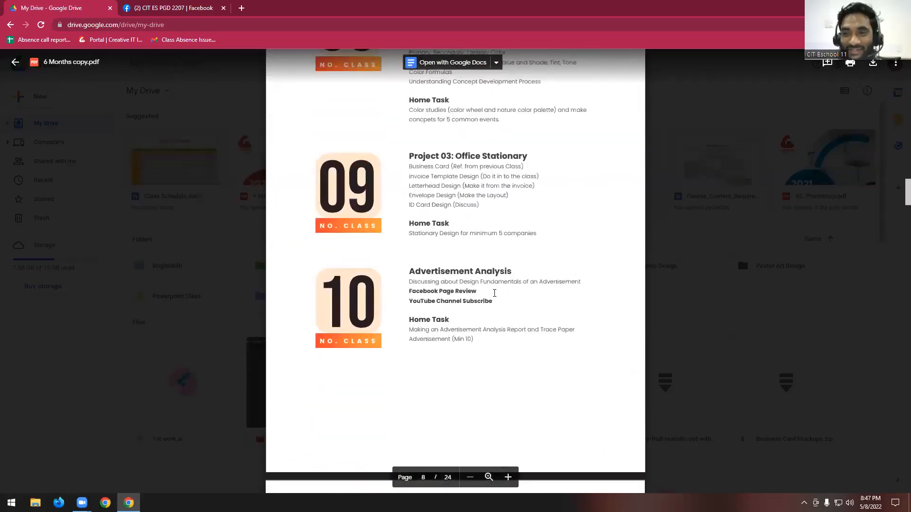
scroll(495, 294, "down", 20)
scroll(495, 293, "down", 12)
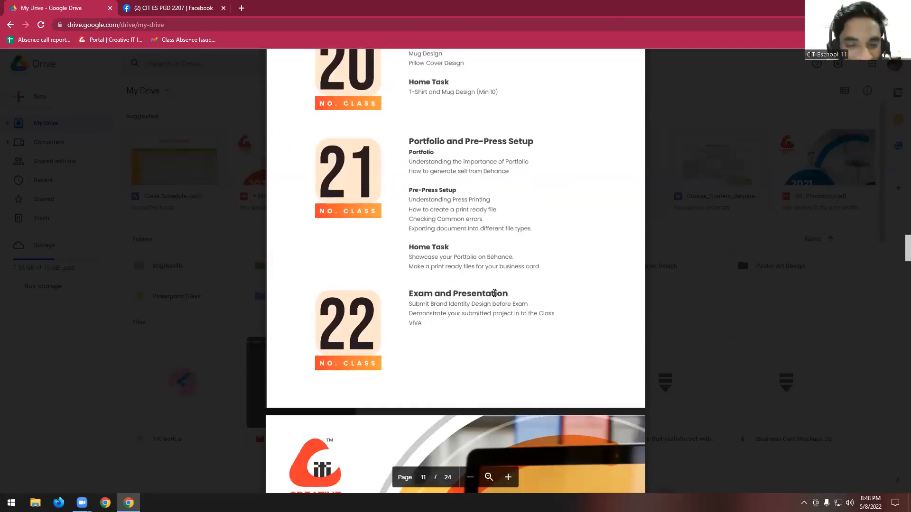
- Review the Illustrator class topics and home tasks backwards from Class 14 to Class 02
scroll(494, 293, "up", 20)
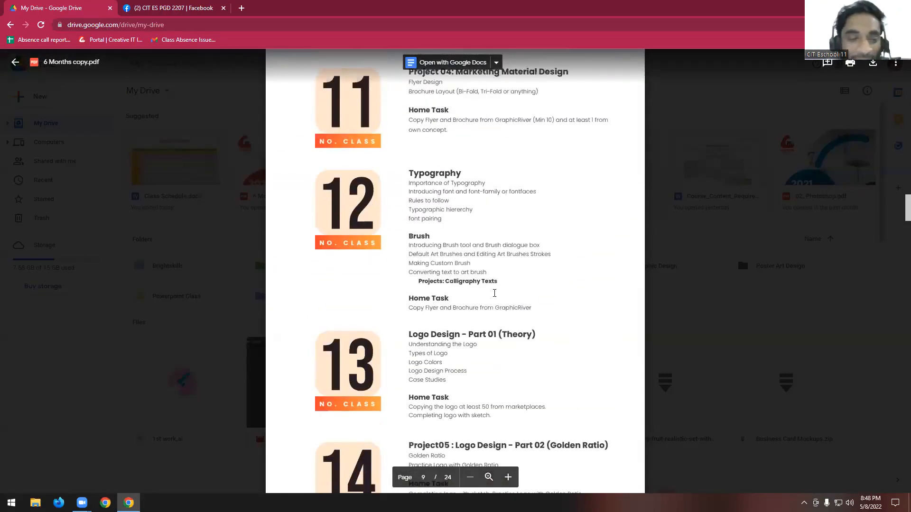
scroll(495, 293, "up", 3)
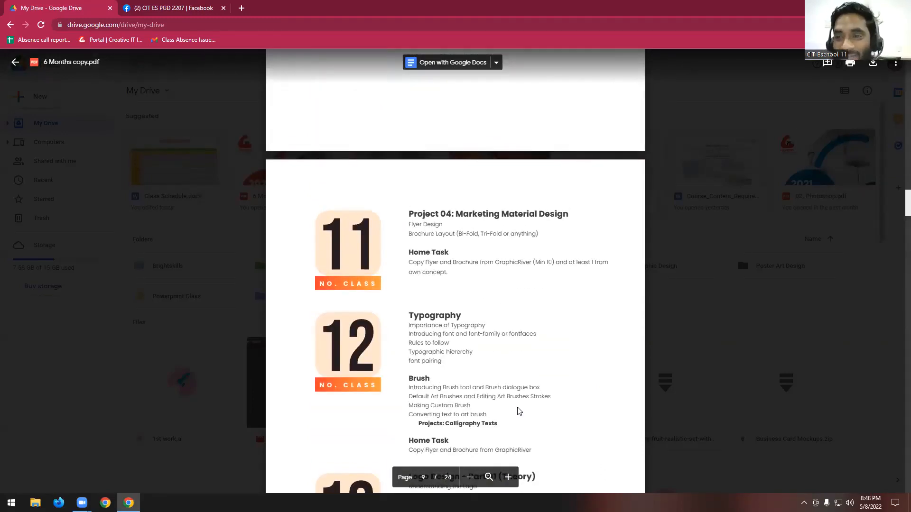
scroll(512, 384, "up", 13)
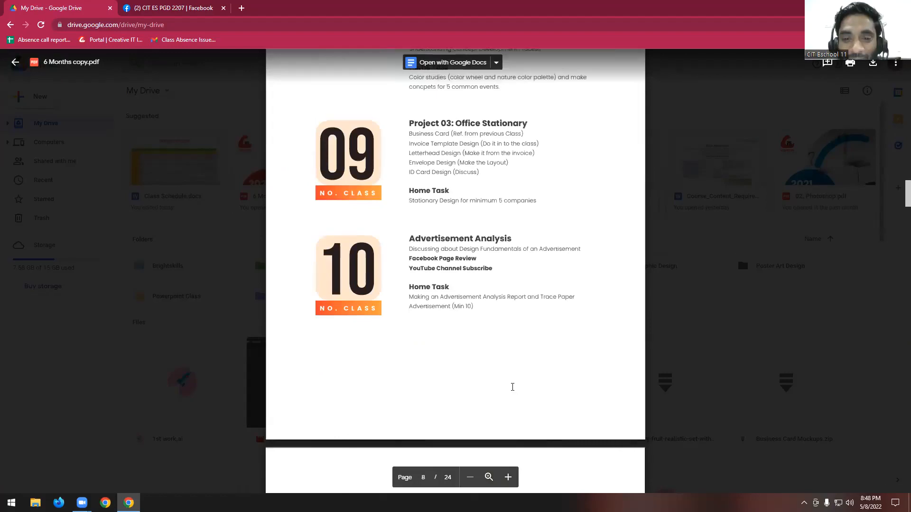
scroll(511, 385, "up", 12)
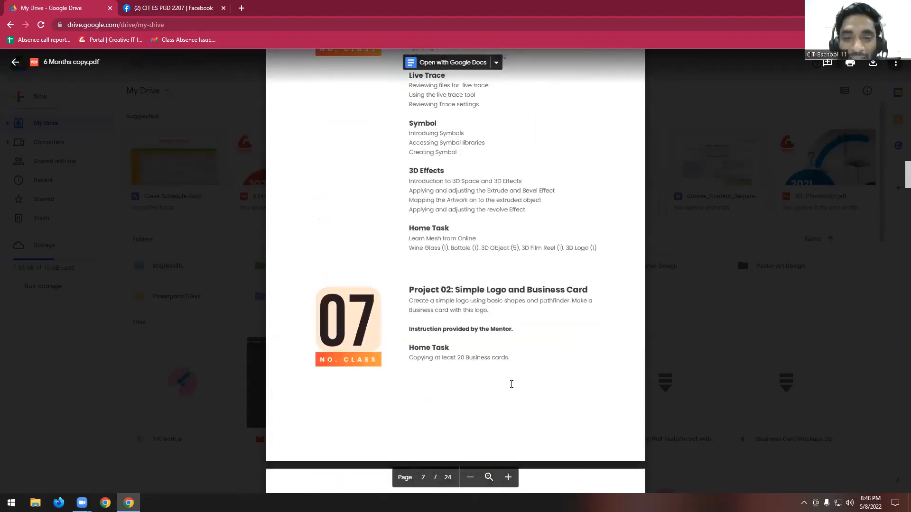
scroll(512, 384, "up", 4)
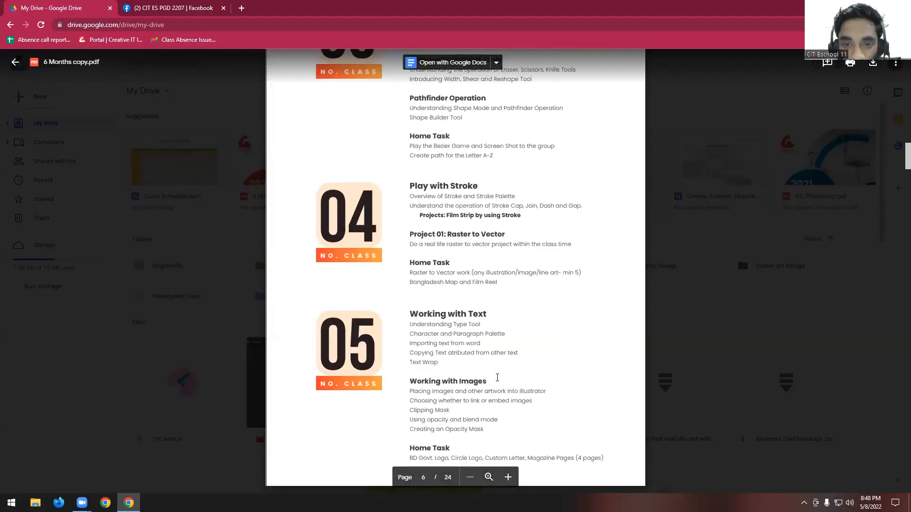
scroll(497, 377, "up", 4)
scroll(485, 380, "up", 6)
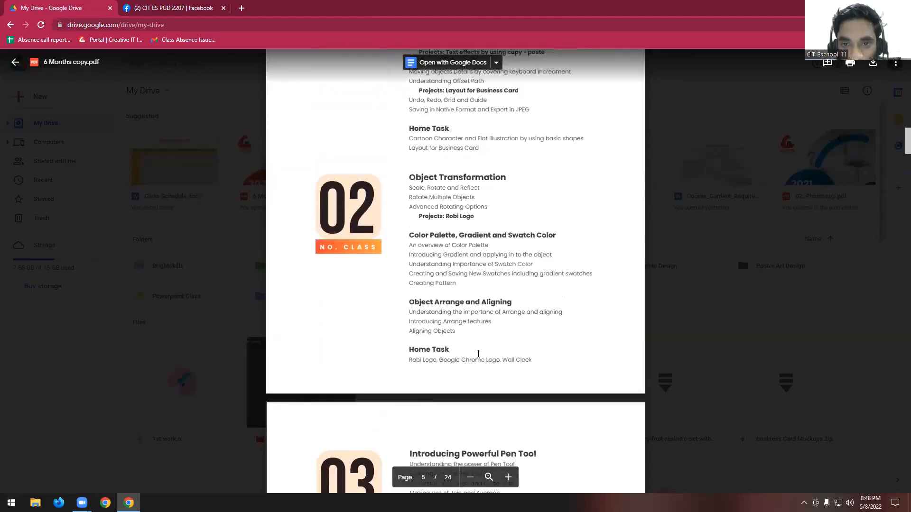
scroll(546, 326, "down", 2)
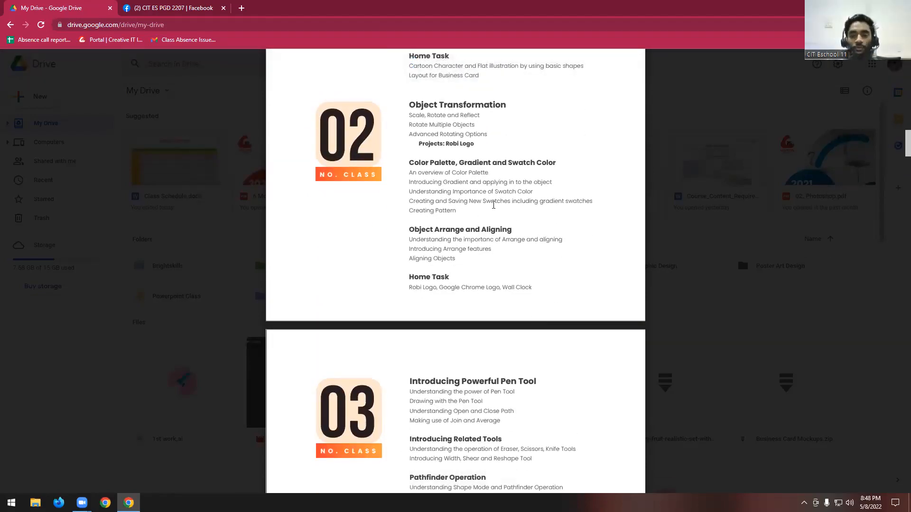
- Highlight the Object Arrange and Aligning heading and the Google Chrome Logo home task under Class 02
left_click_drag(424, 230, 493, 230)
left_click(448, 234)
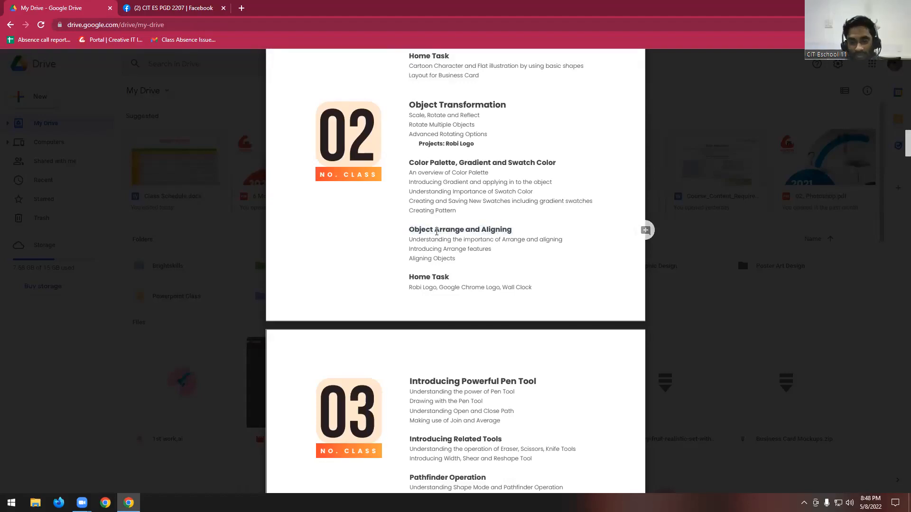
scroll(490, 270, "down", 2)
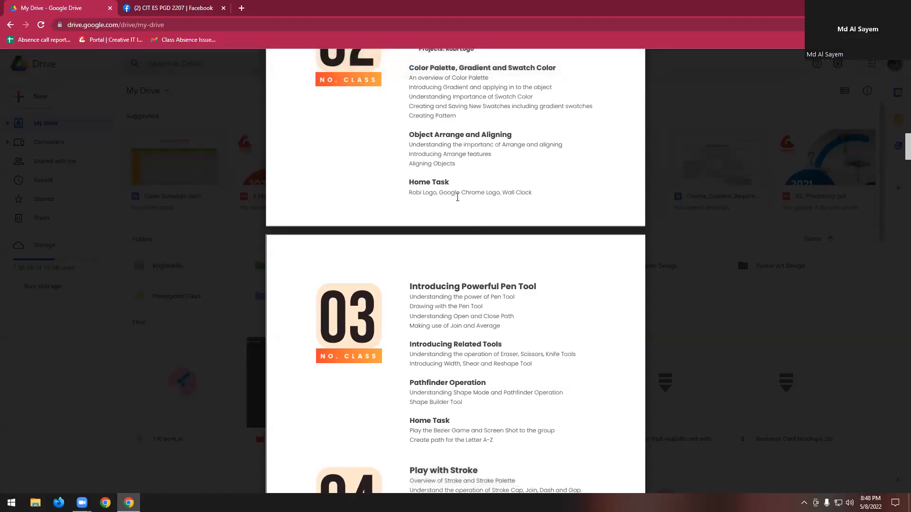
left_click_drag(439, 193, 491, 193)
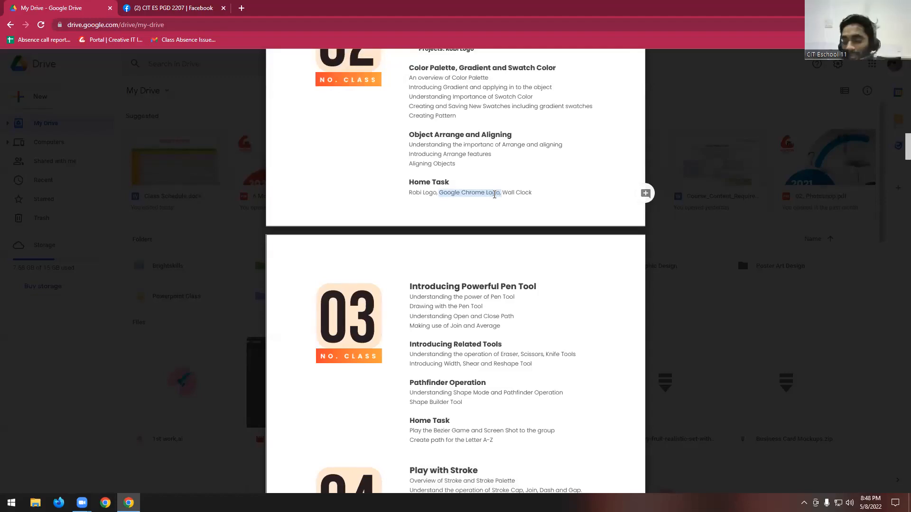
scroll(577, 174, "up", 2)
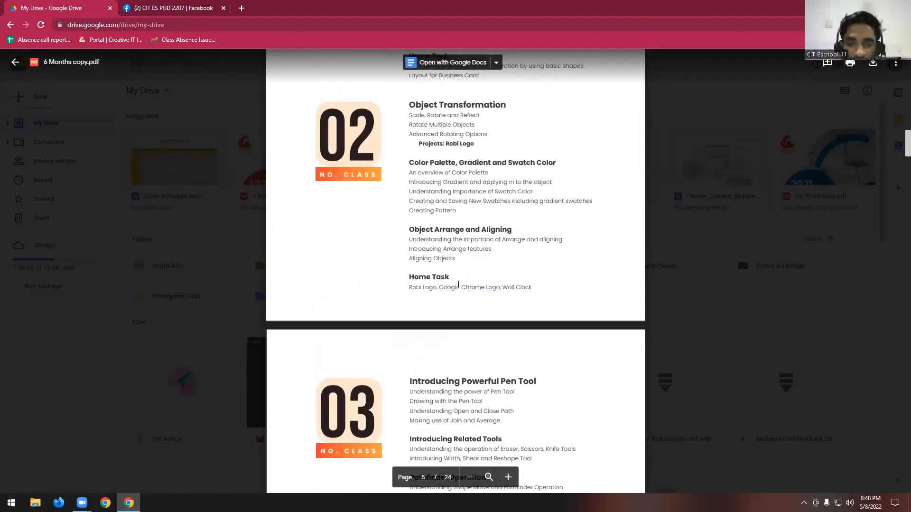
left_click_drag(441, 287, 492, 286)
left_click(491, 286)
- Examine the Class 02 topics and home task together with the Class 03 Pen Tool topics
scroll(492, 285, "down", 2)
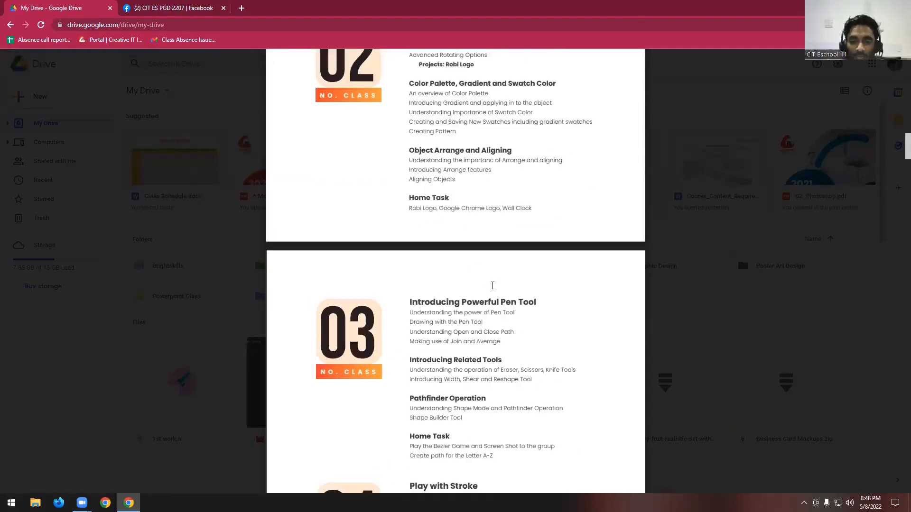
scroll(477, 313, "up", 1)
scroll(477, 313, "up", 1)
scroll(478, 332, "down", 3)
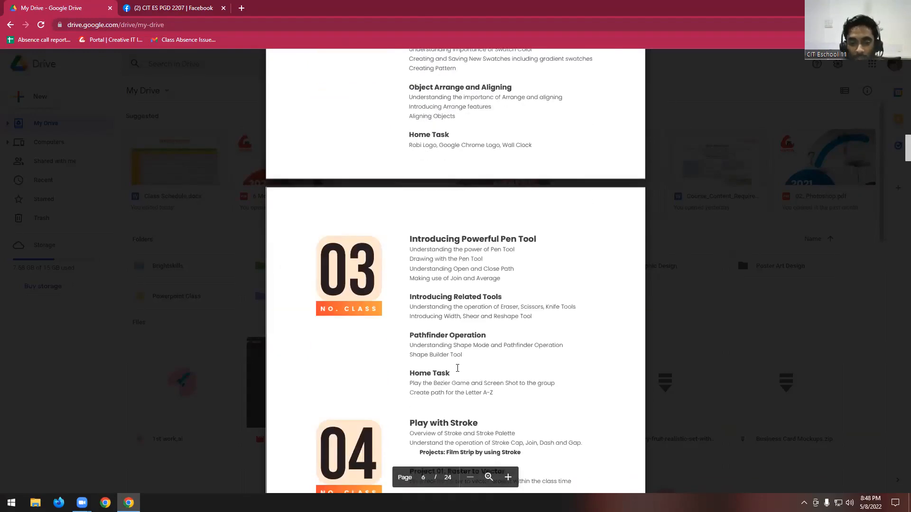
scroll(470, 244, "up", 2)
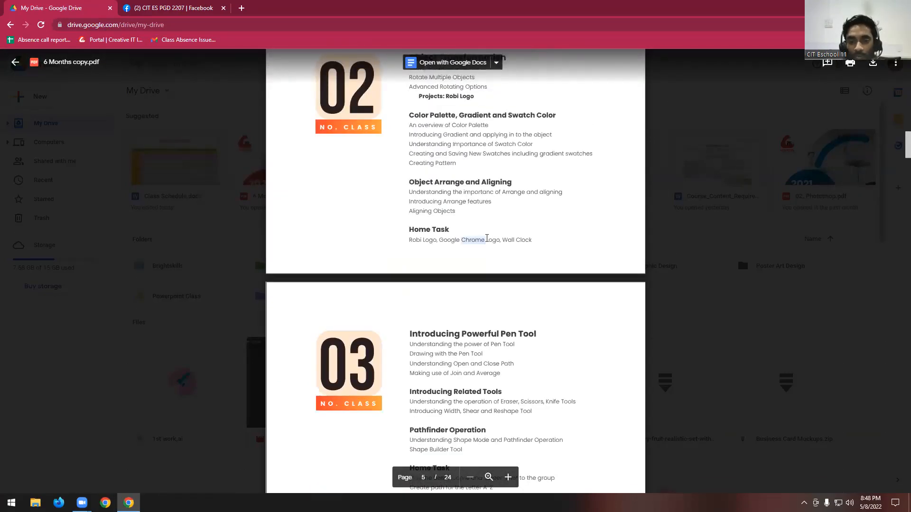
scroll(472, 240, "up", 2)
scroll(471, 240, "down", 2)
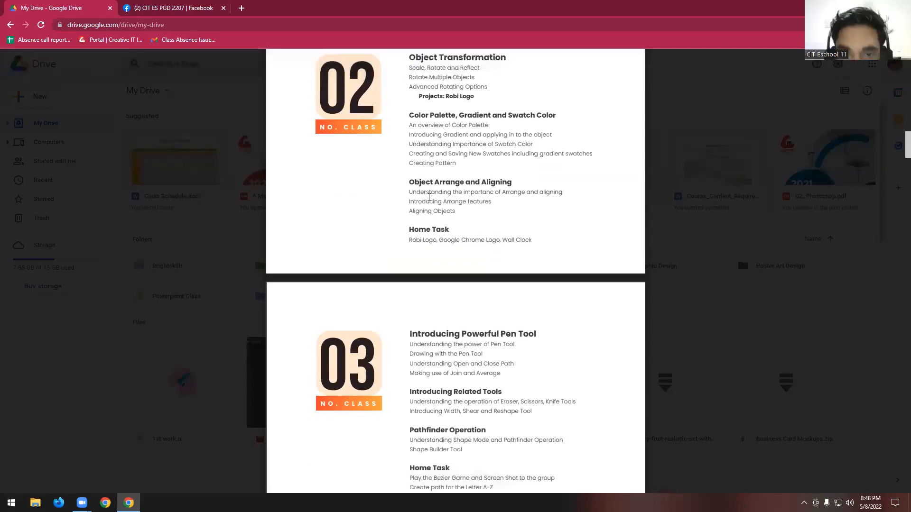
scroll(419, 191, "up", 1)
scroll(421, 191, "down", 1)
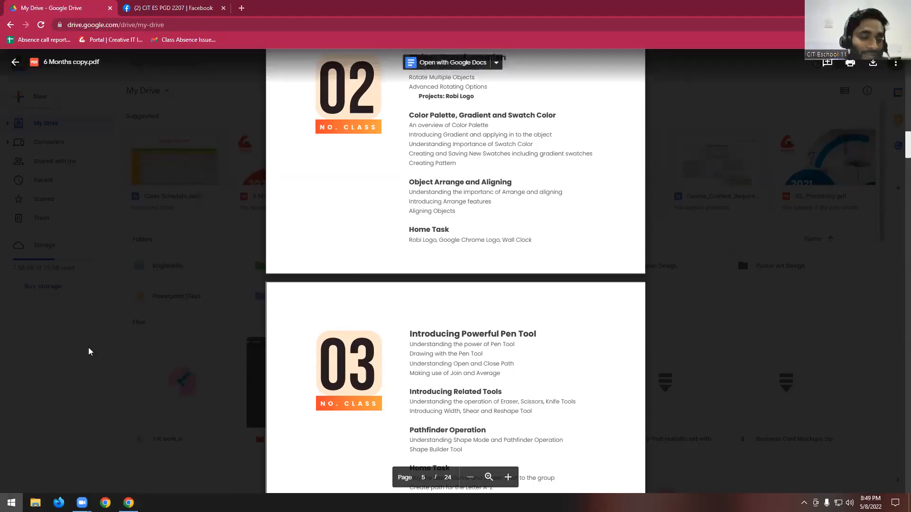
- Launch Adobe Illustrator and start setting up a new document
left_click(12, 502)
left_click(95, 274)
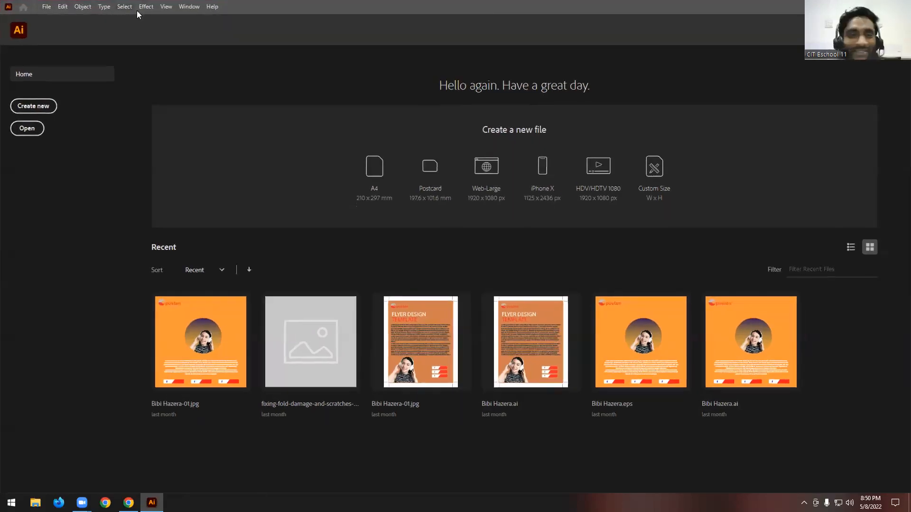
left_click(47, 8)
left_click(66, 20)
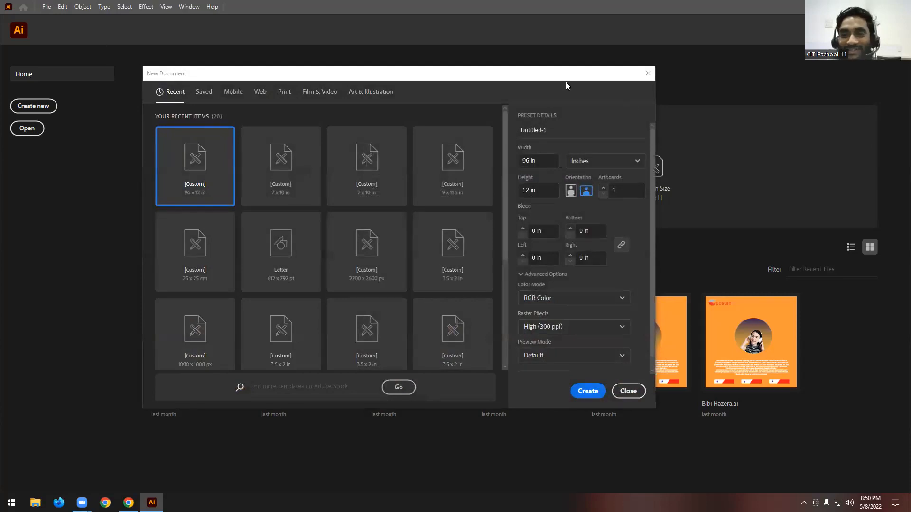
- Create a new document of 1000 by 1000 pixels in RGB colour mode
left_click(640, 145)
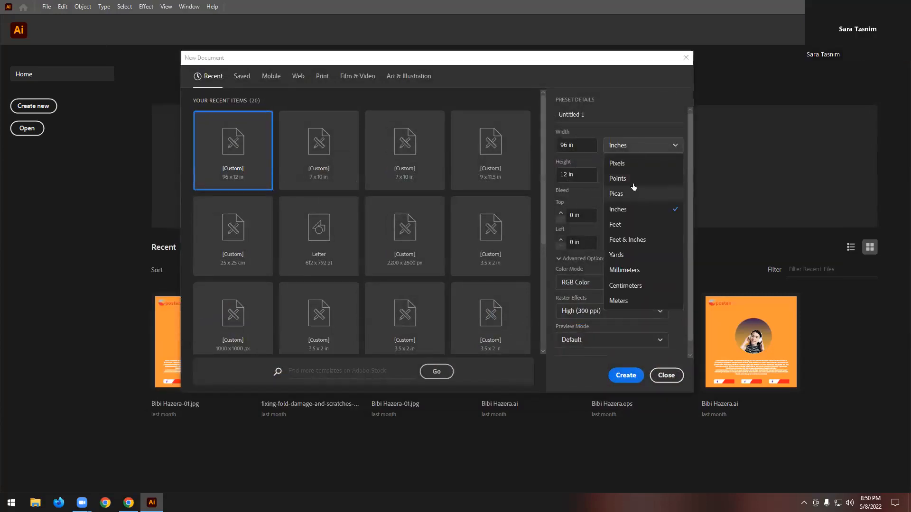
left_click(617, 163)
double_click(570, 144)
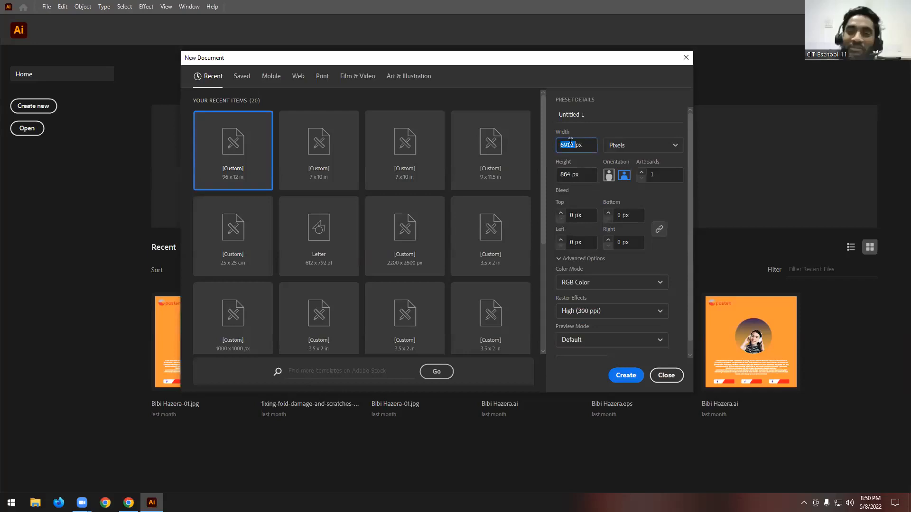
type("1000")
key("Tab")
key("Tab")
type("1")
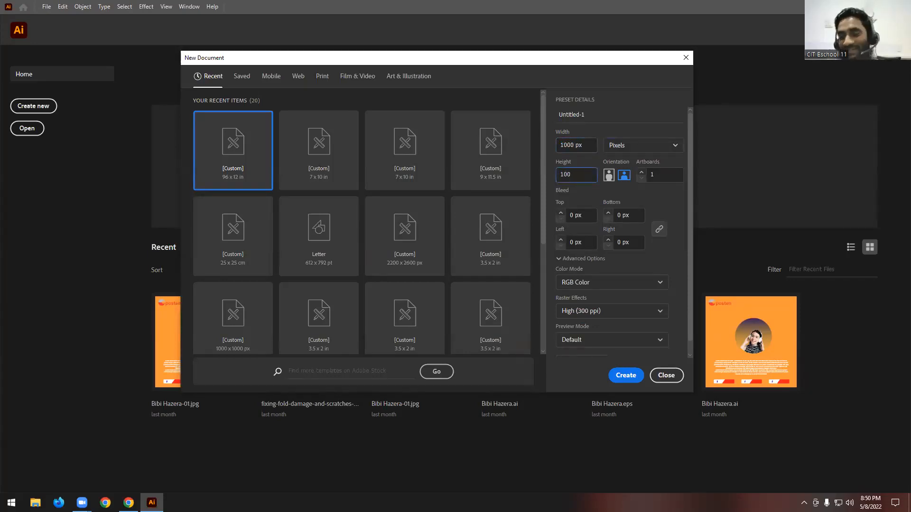
left_click(588, 285)
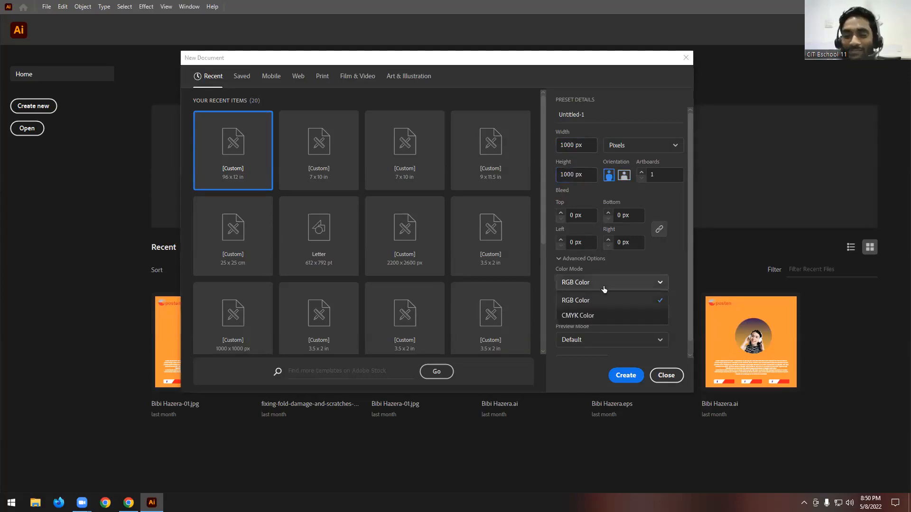
left_click(585, 304)
left_click(629, 375)
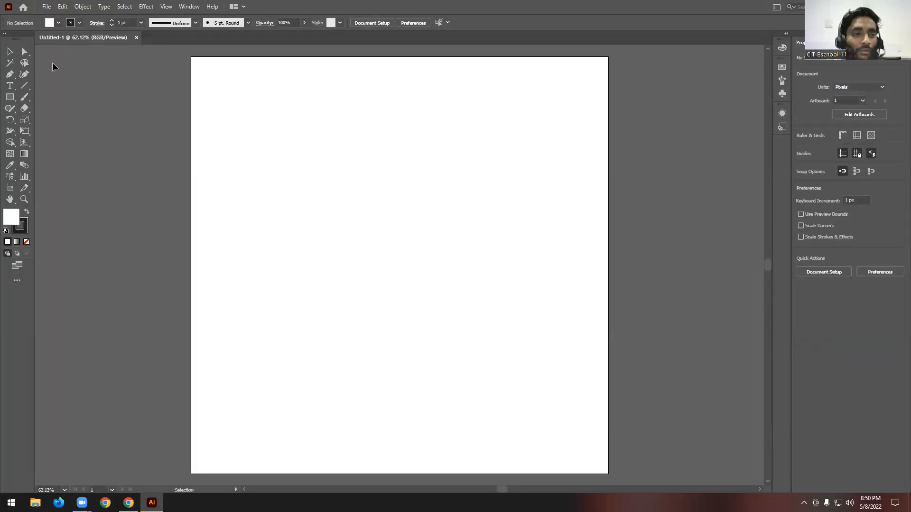
- Draw a circle about 231 px across with a yellow fill and no stroke on the artboard
left_click(79, 23)
left_click(9, 38)
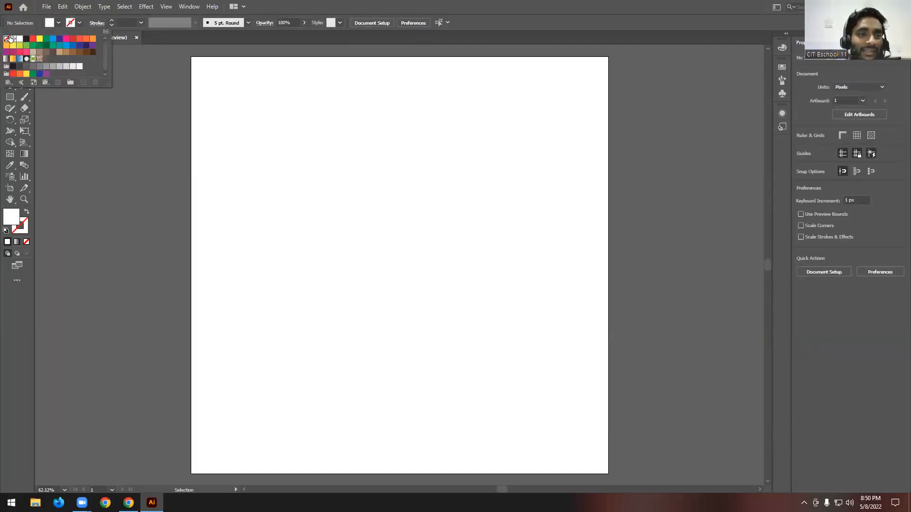
left_click(58, 23)
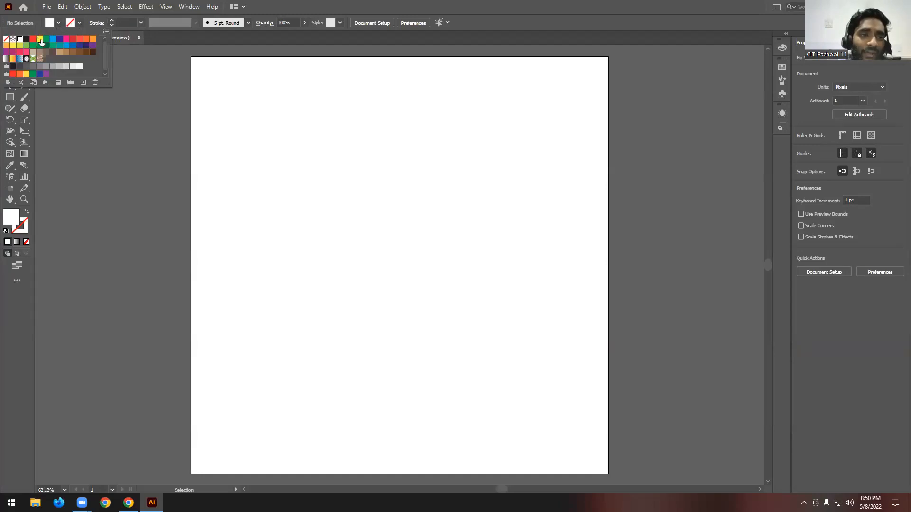
left_click(40, 39)
left_click(10, 97)
left_click(56, 118)
left_click_drag(319, 158, 415, 254)
key("v")
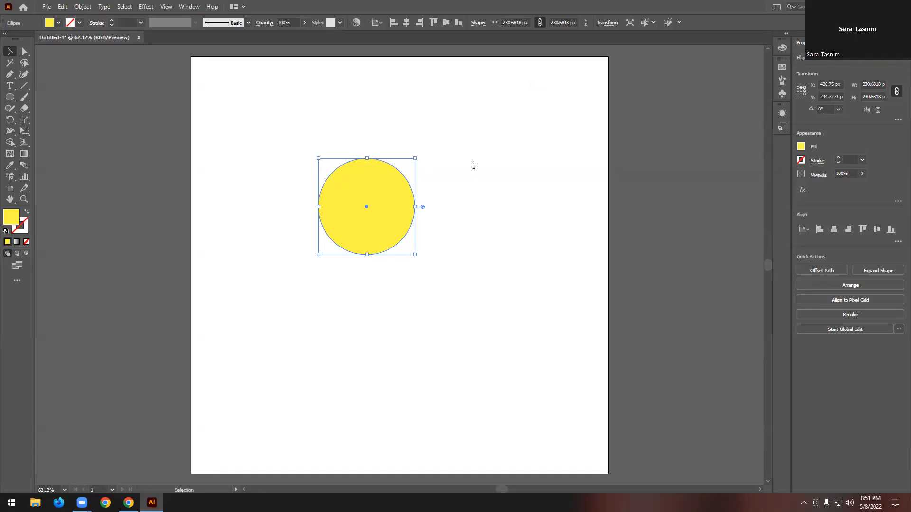
- Duplicate the yellow circle to form a cluster of four overlapping circles in the artboard's upper left area
left_click(502, 258)
left_click_drag(392, 229, 307, 214)
left_click(443, 213)
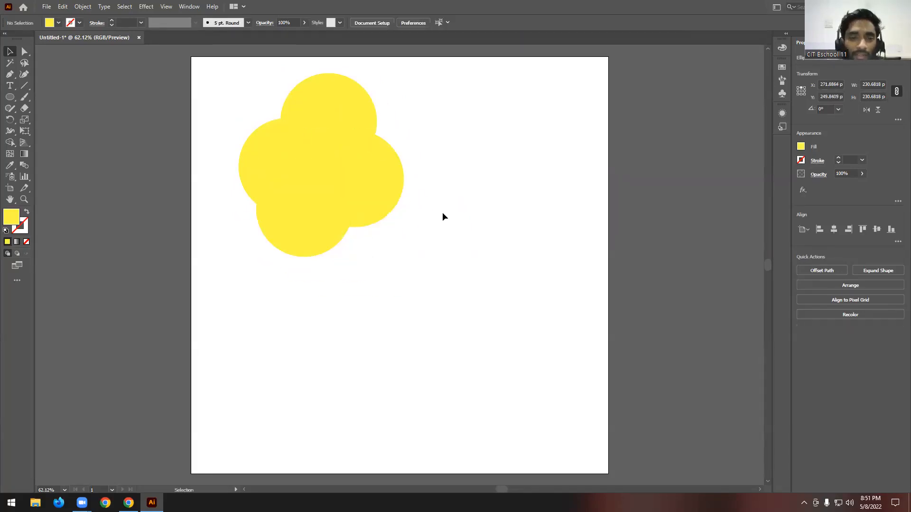
- Fill the cluster's top circle with green and the rightmost circle with light blue
scroll(403, 190, "up", 2)
left_click(327, 146)
left_click(49, 23)
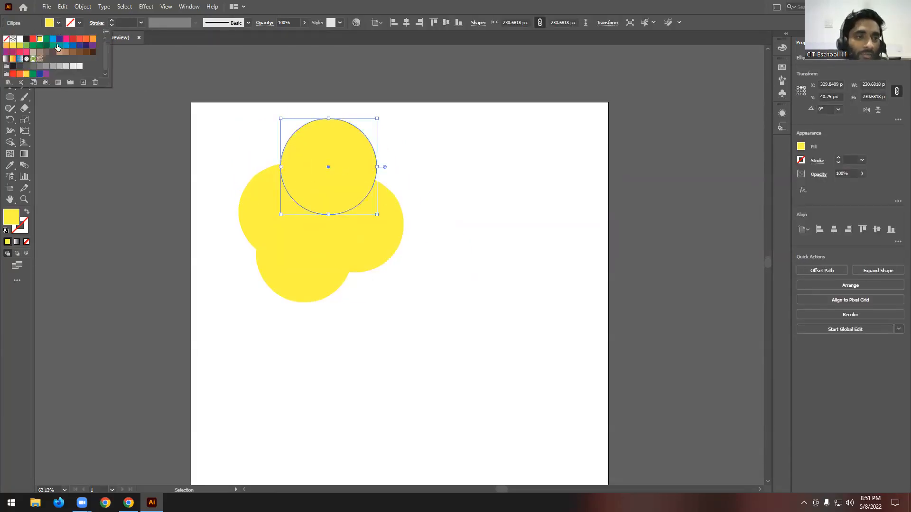
left_click(46, 45)
left_click(400, 224)
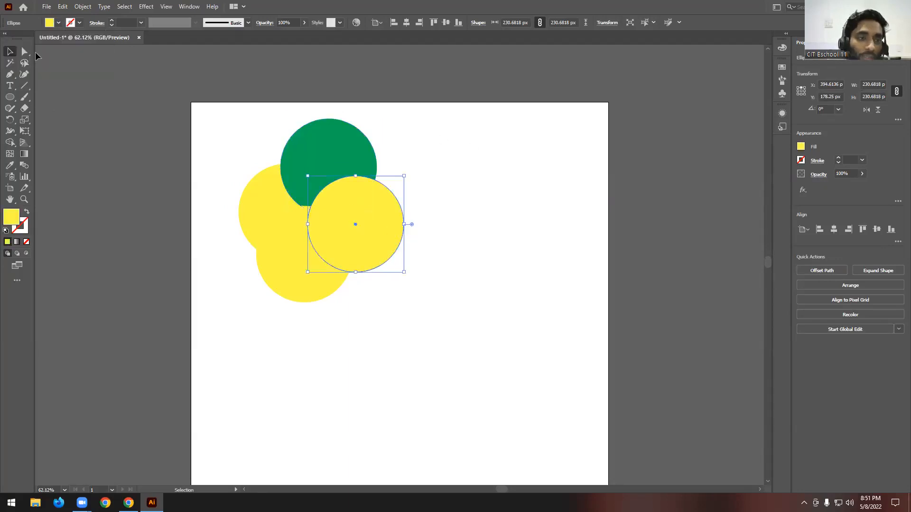
left_click(56, 23)
left_click(53, 39)
- Fill the cluster's bottom circle with dark blue and shift the yellow circle slightly up and left
left_click(295, 287)
left_click(56, 23)
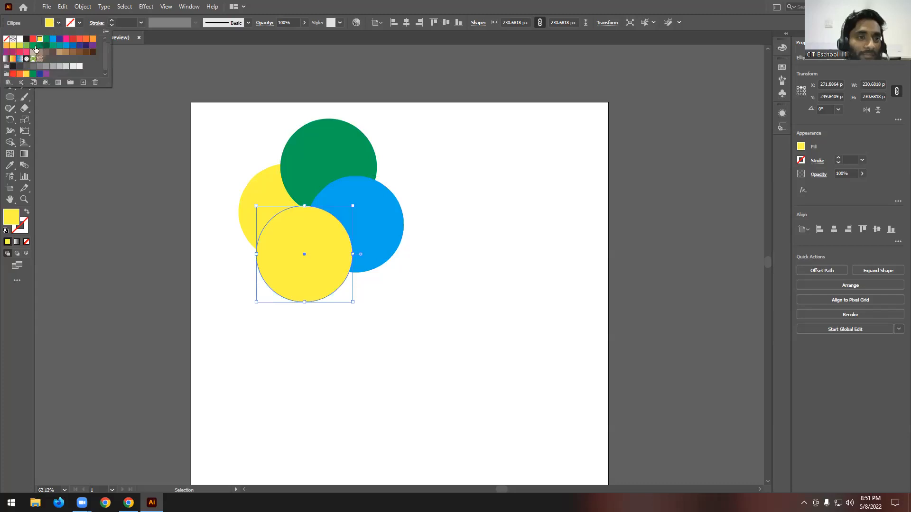
left_click(59, 38)
left_click(466, 208)
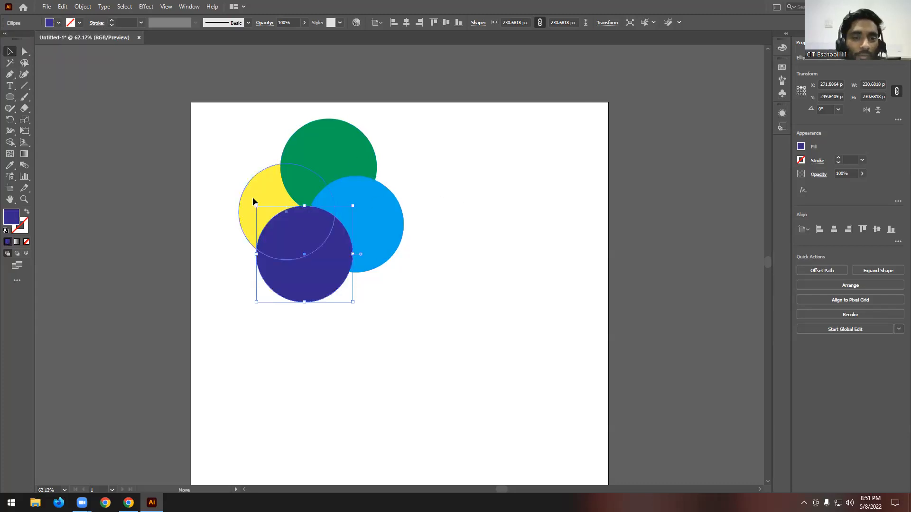
left_click_drag(251, 199, 248, 189)
left_click(443, 193)
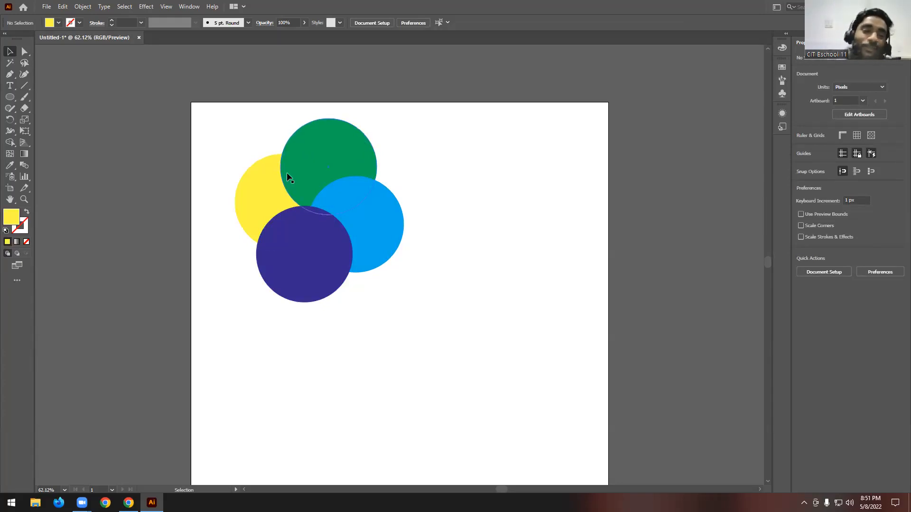
- Bring the yellow circle to the front of the stack and reposition it slightly up and left
left_click(251, 181)
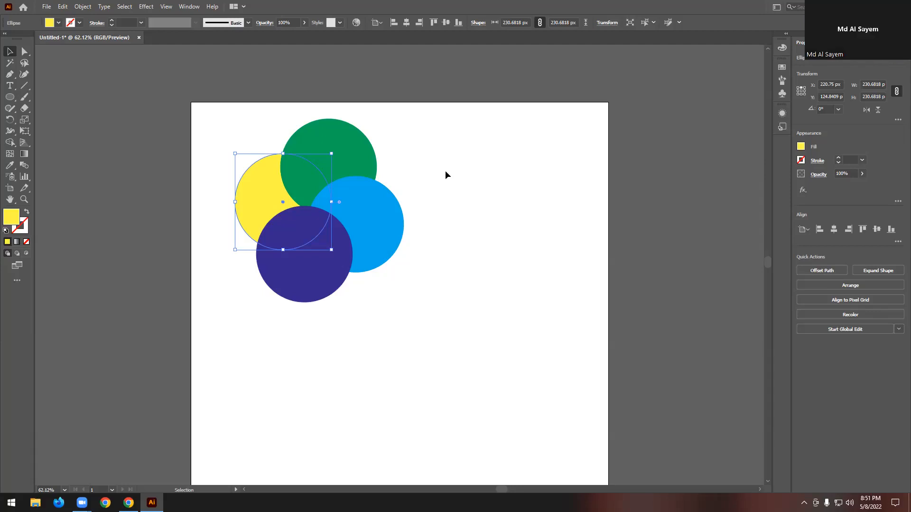
right_click(266, 184)
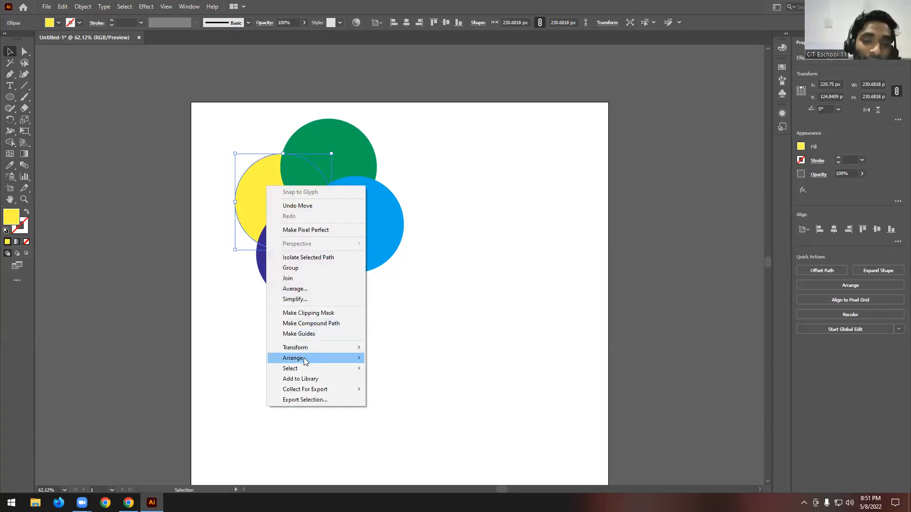
mouse_move(304, 359)
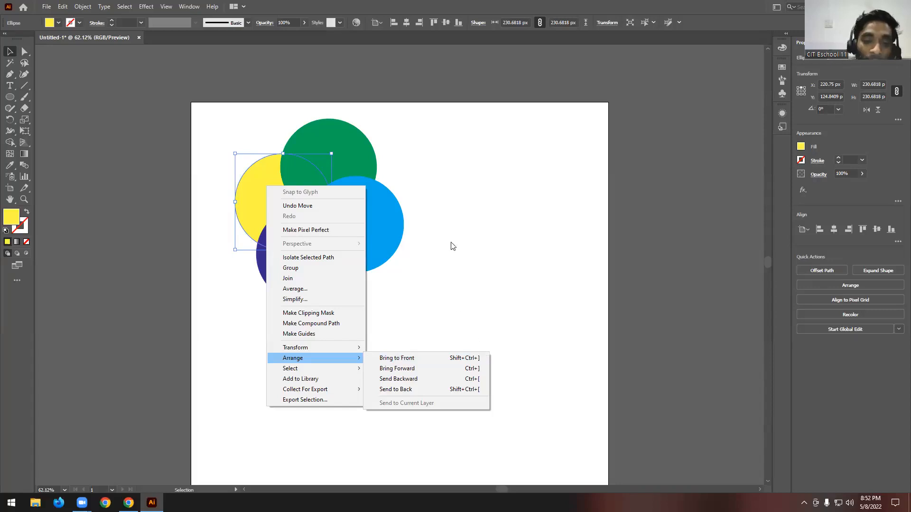
left_click(407, 359)
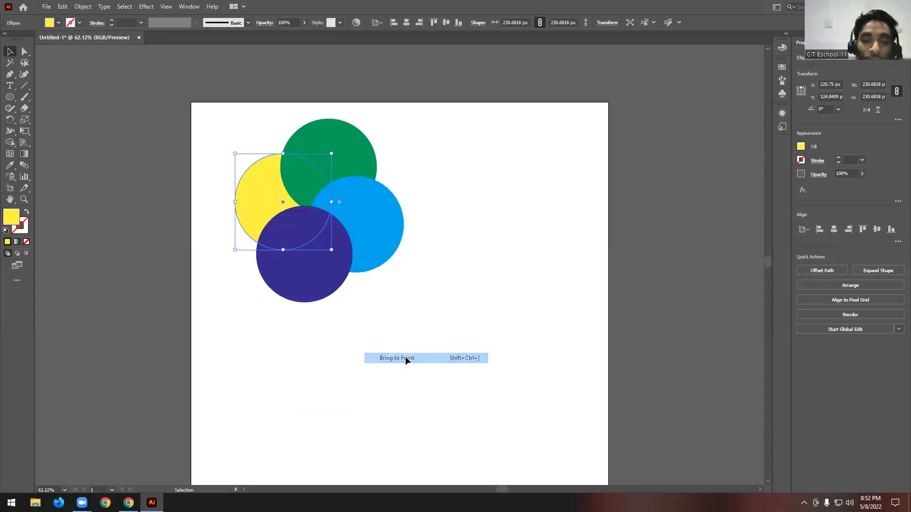
left_click(375, 327)
left_click_drag(269, 189, 293, 212)
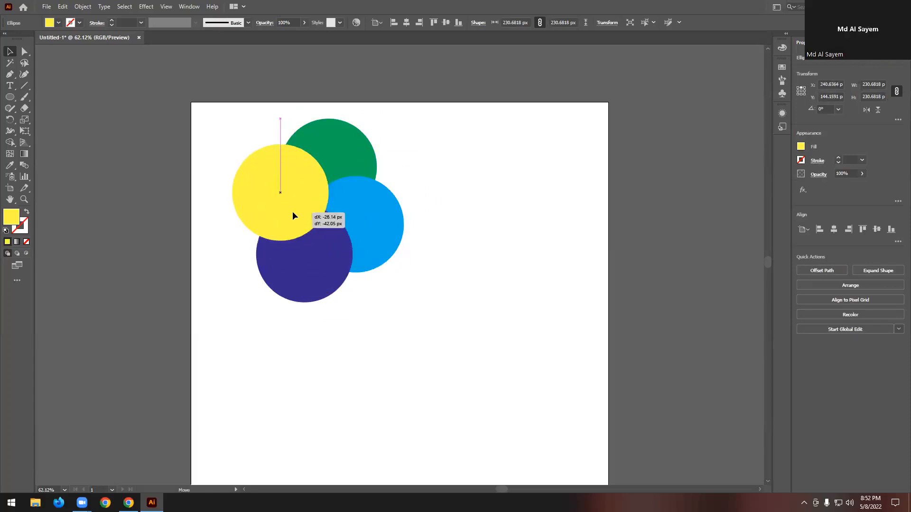
left_click(441, 189)
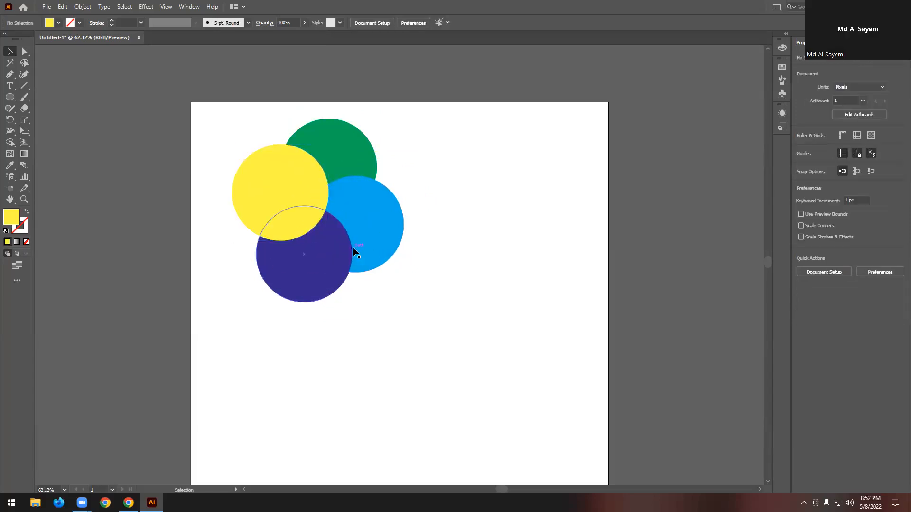
left_click(366, 221)
right_click(367, 222)
mouse_move(408, 394)
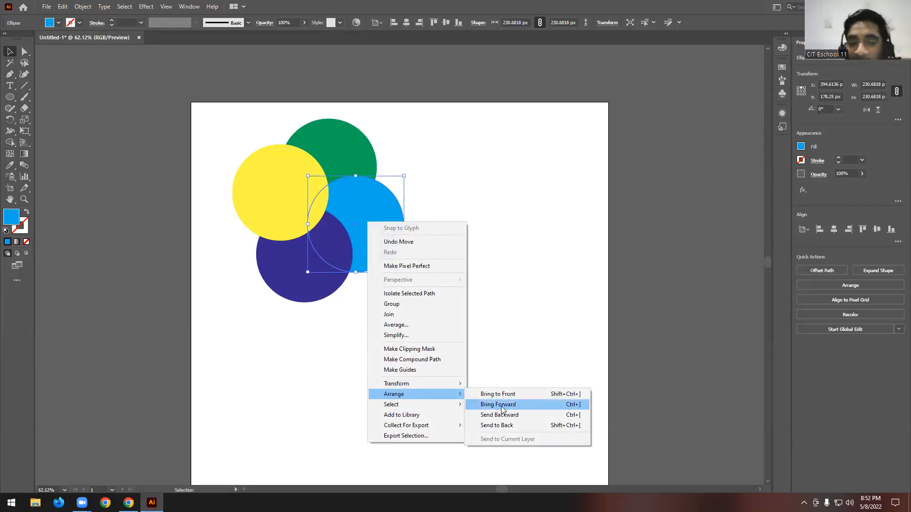
left_click(534, 294)
- Bring the light blue circle forward one level and shift it slightly down and left
left_click_drag(368, 224, 364, 227)
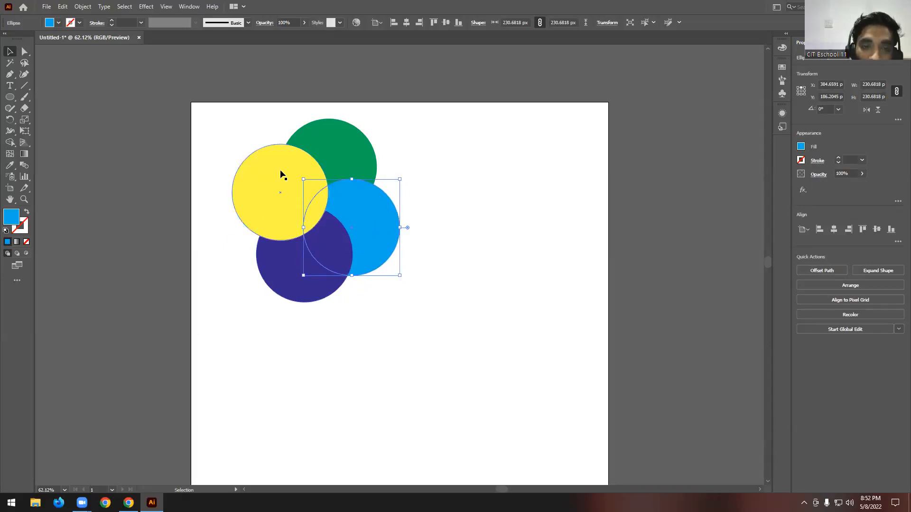
left_click(426, 231)
left_click(367, 218)
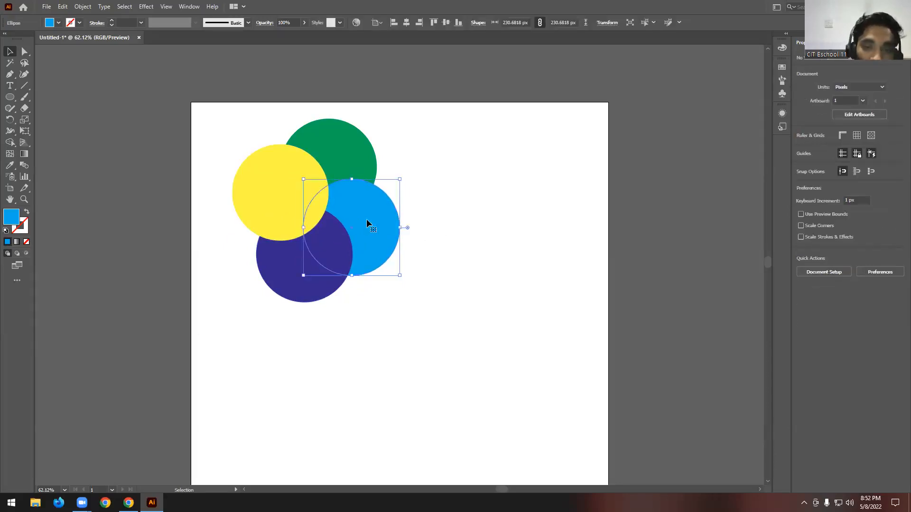
right_click(367, 219)
mouse_move(415, 394)
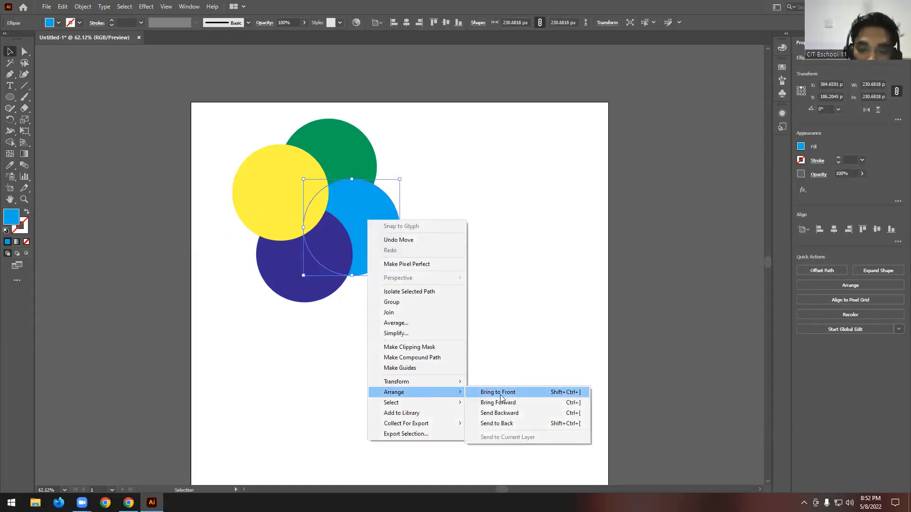
left_click(506, 406)
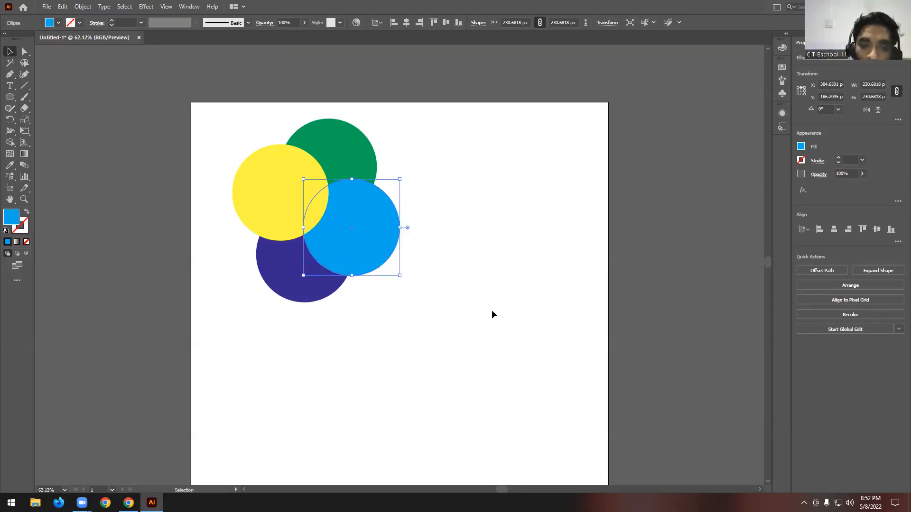
left_click_drag(370, 233, 392, 232)
left_click(443, 226)
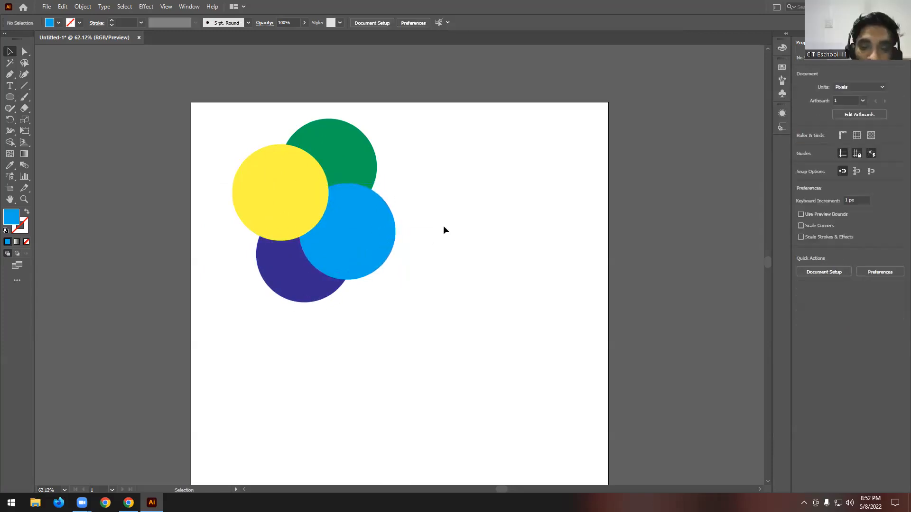
- Send the green circle backward one level and move it right and down, partly behind the light blue circle
left_click(353, 161)
right_click(354, 161)
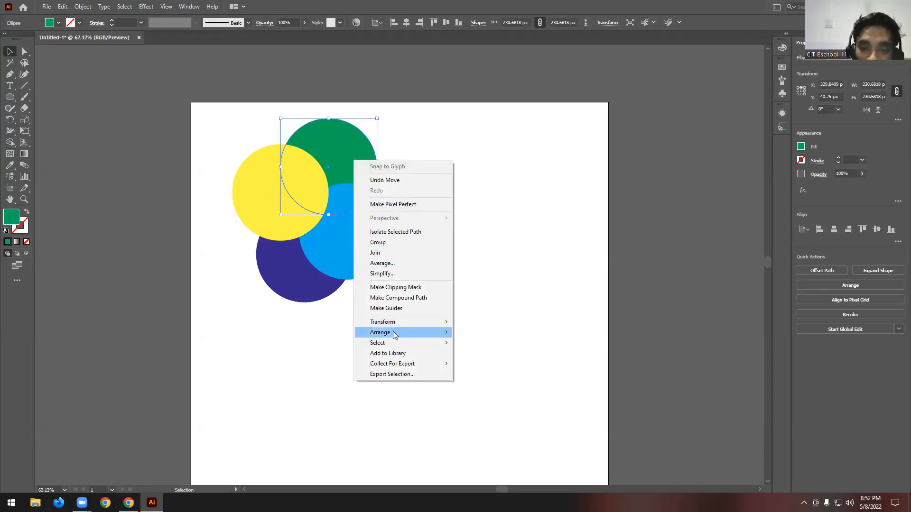
mouse_move(401, 332)
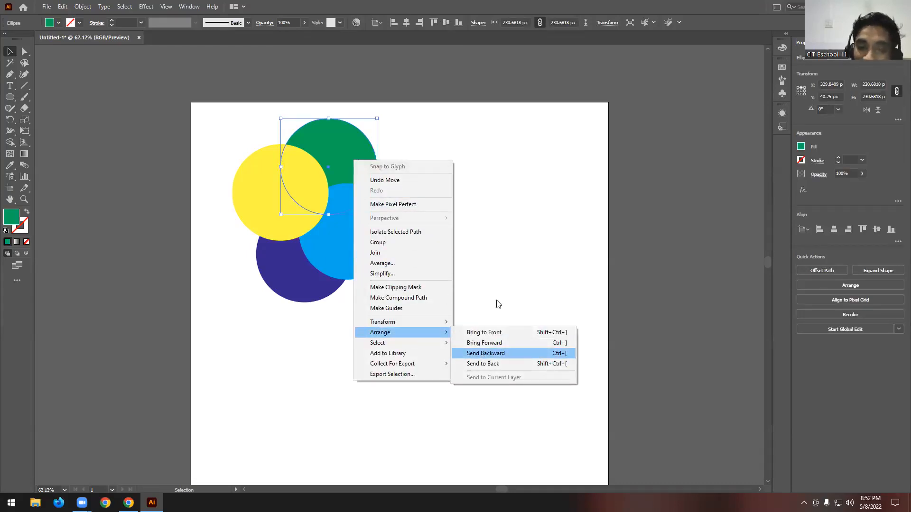
left_click(484, 356)
left_click_drag(369, 161, 380, 201)
left_click(456, 371)
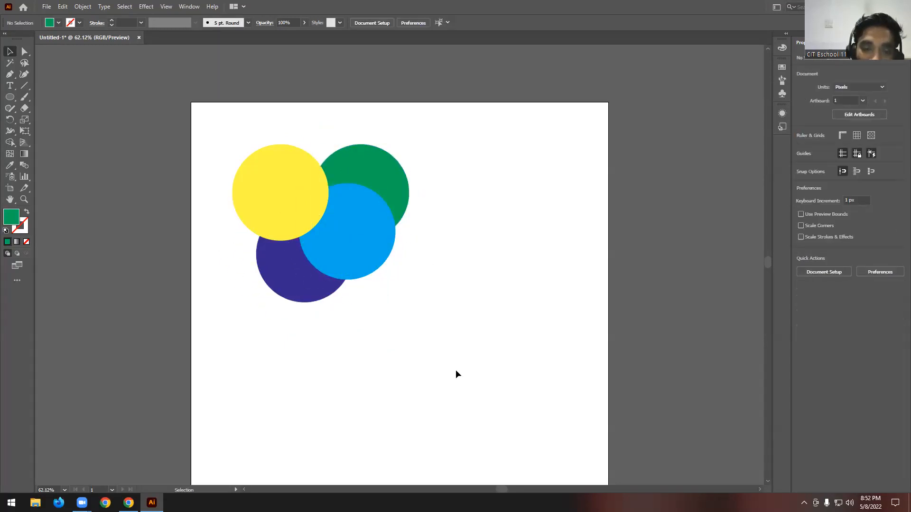
- Send the yellow circle backward one level and move it up and right to overlap the green circle
left_click(266, 184)
right_click(267, 185)
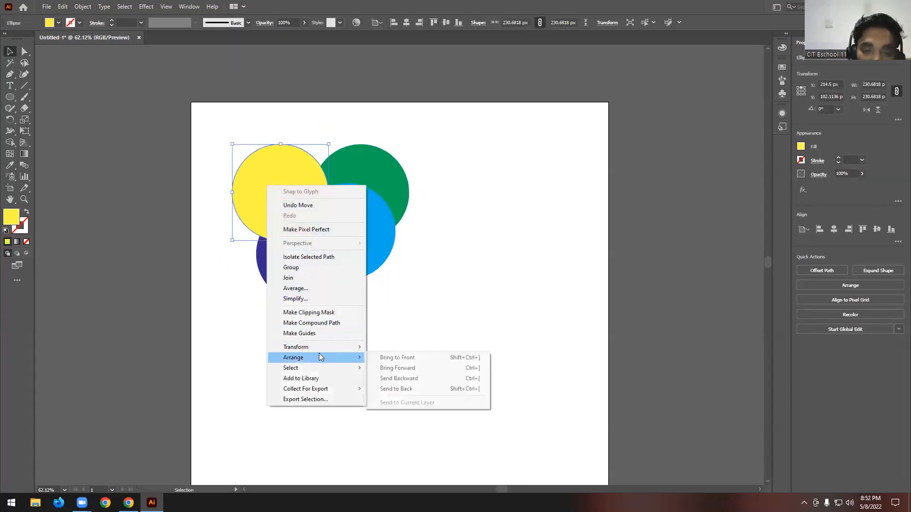
left_click(408, 378)
mouse_move(296, 192)
left_mouse_down()
mouse_move(291, 204)
mouse_move(360, 201)
mouse_move(333, 274)
mouse_move(327, 189)
mouse_move(360, 189)
mouse_move(319, 287)
mouse_move(298, 186)
mouse_move(276, 272)
mouse_move(296, 181)
left_mouse_up()
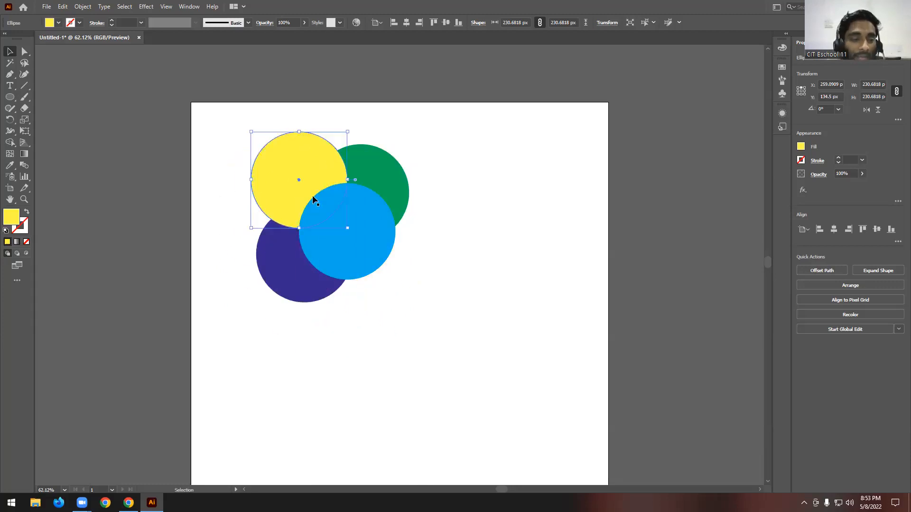
left_click(407, 302)
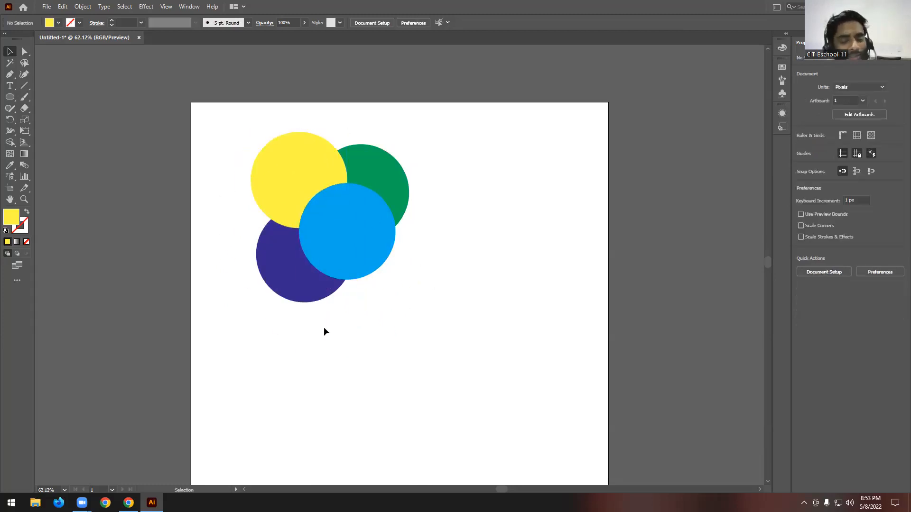
- Send the light blue circle to the back of the stack, behind the other three circles
left_click(344, 251)
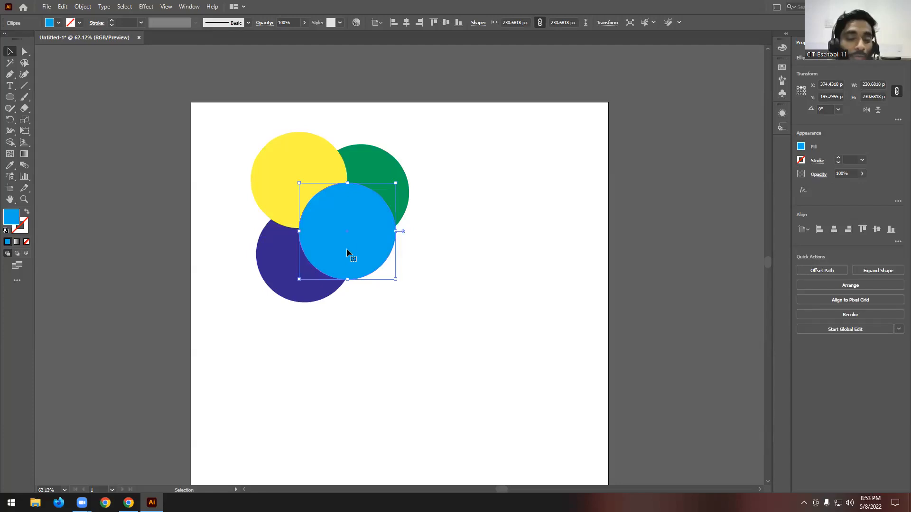
right_click(346, 250)
mouse_move(391, 421)
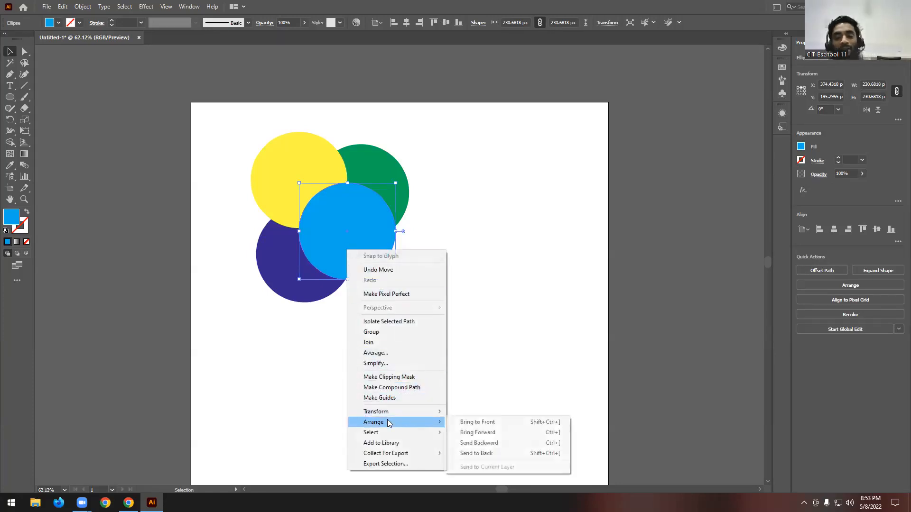
left_click(485, 453)
left_click(497, 226)
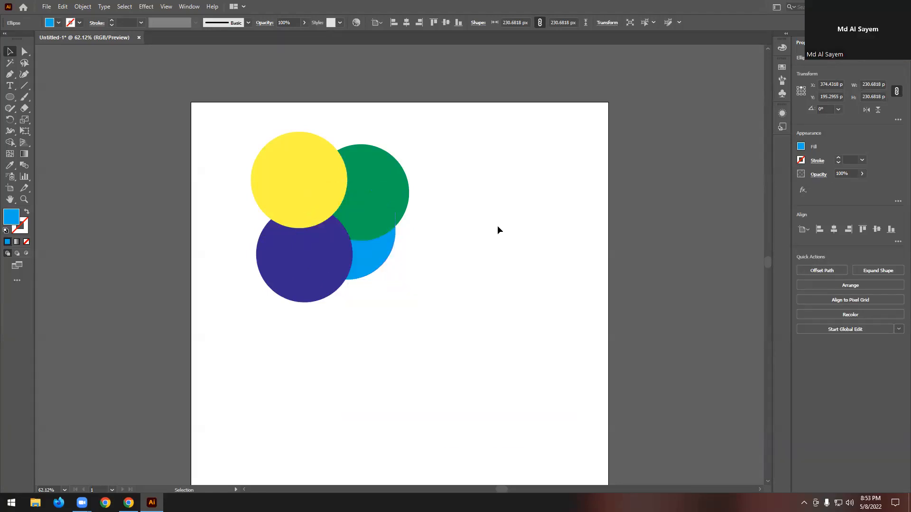
- Delete all four overlapping coloured circles from the artboard
left_click_drag(225, 117, 533, 400)
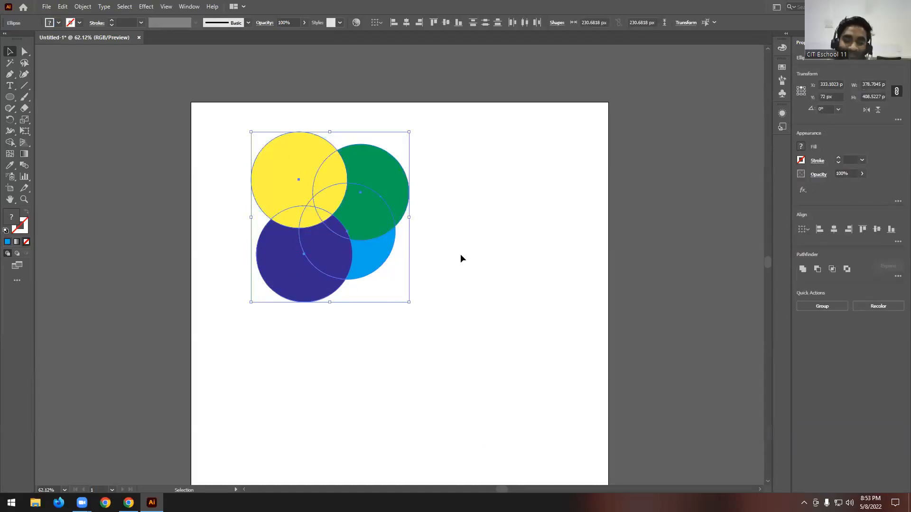
scroll(460, 254, "down", 3)
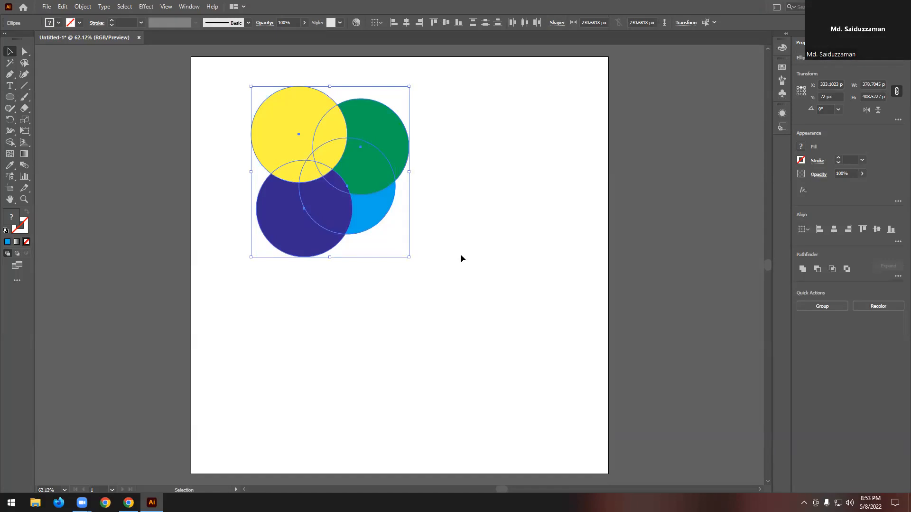
key("Delete")
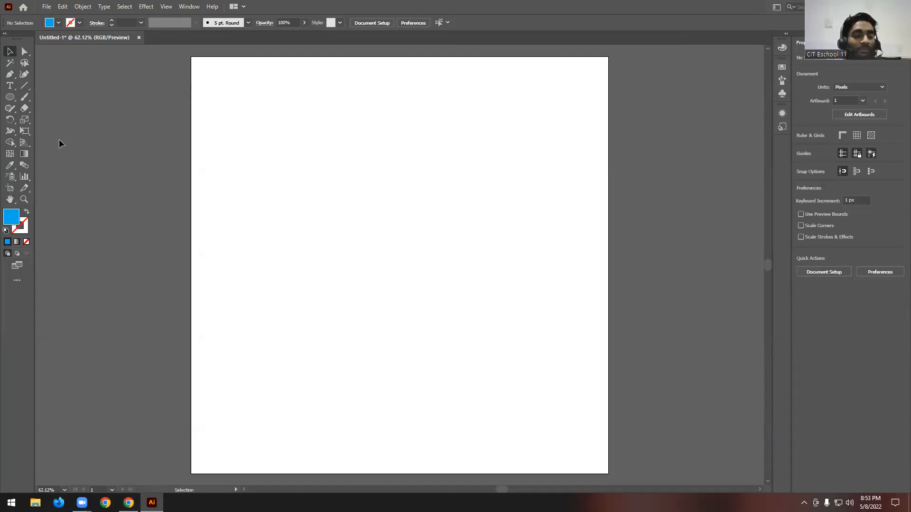
- Draw a small light blue circle about 26 px in diameter in the upper part of the empty artboard
left_click(10, 97)
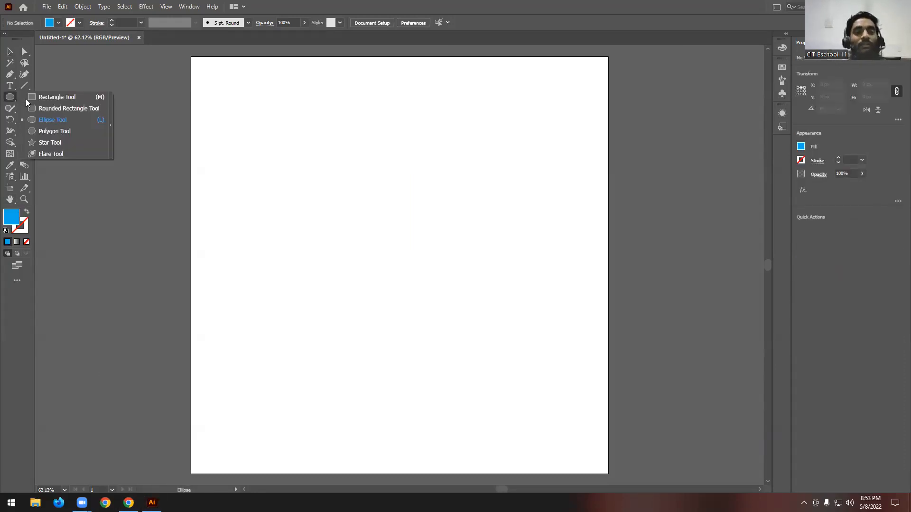
left_click(71, 121)
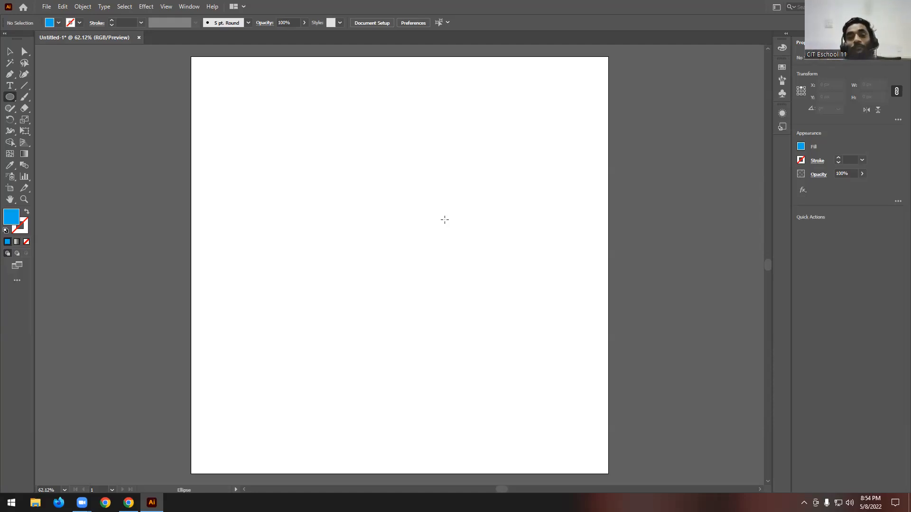
mouse_move(324, 110)
left_mouse_down()
mouse_move(341, 127)
mouse_move(333, 121)
left_mouse_up()
left_click(9, 51)
left_click(305, 156)
left_click(331, 118)
- Duplicate the small blue circle eight times, scattering the copies irregularly down the artboard
scroll(328, 112, "up", 4)
scroll(350, 176, "down", 2)
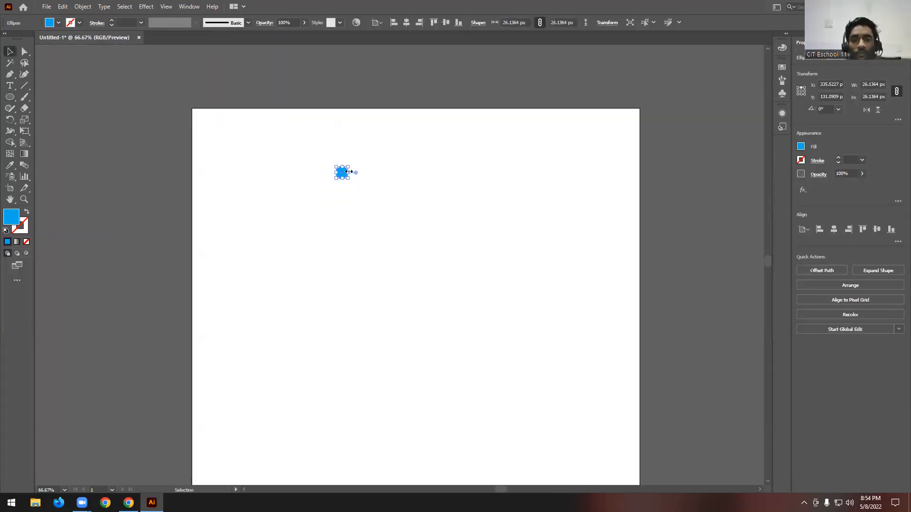
scroll(350, 175, "up", 1)
left_click_drag(342, 197, 324, 285)
left_click_drag(323, 285, 419, 310)
left_click_drag(418, 309, 446, 411)
scroll(452, 314, "down", 3)
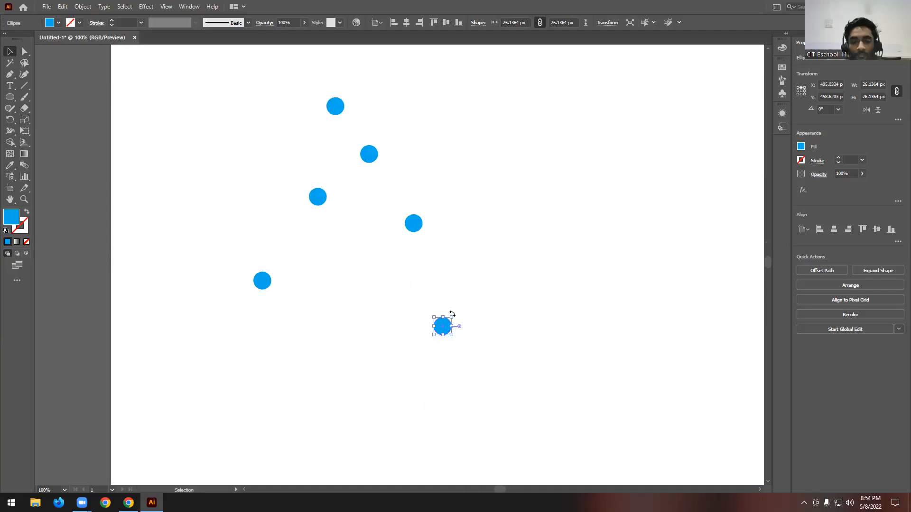
left_click_drag(447, 331, 355, 366)
left_click_drag(355, 366, 412, 405)
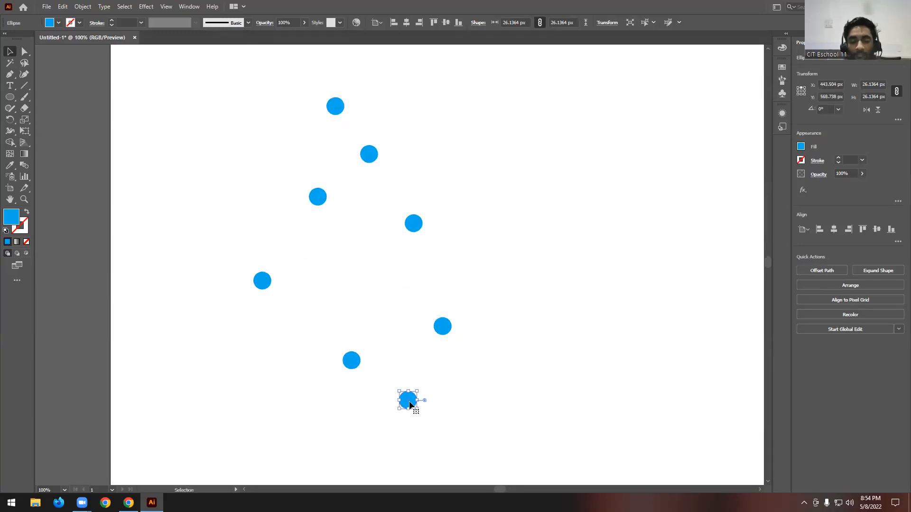
scroll(474, 332, "down", 3)
key("ctrl+minus")
key("ctrl+minus")
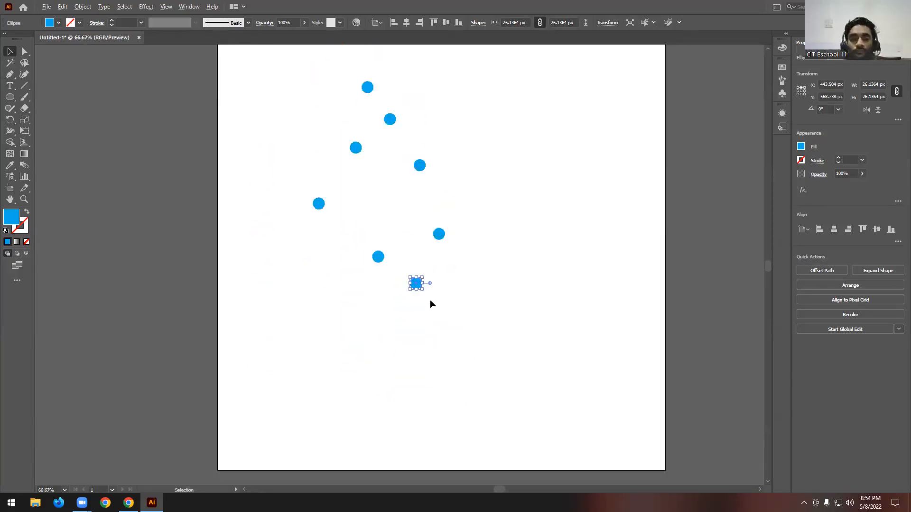
left_click_drag(420, 288, 365, 321)
left_click(396, 251)
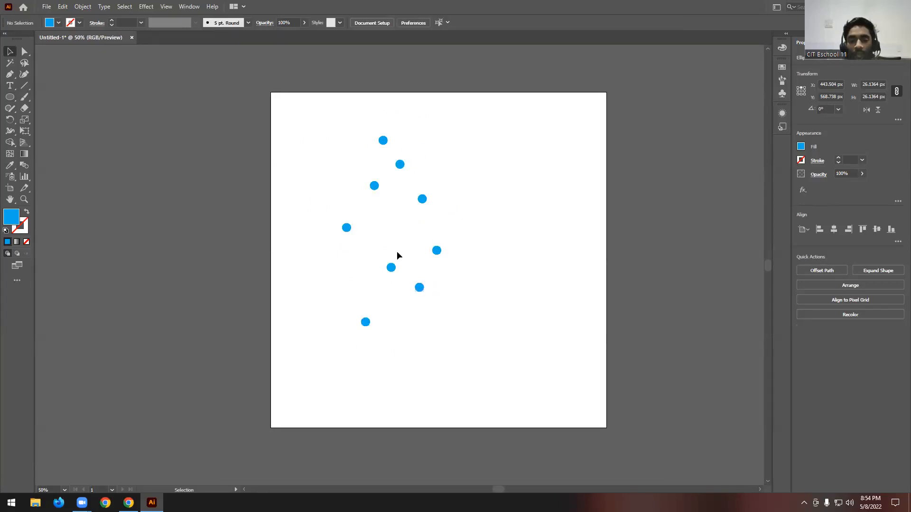
left_click_drag(311, 122, 471, 361)
scroll(397, 195, "up", 1)
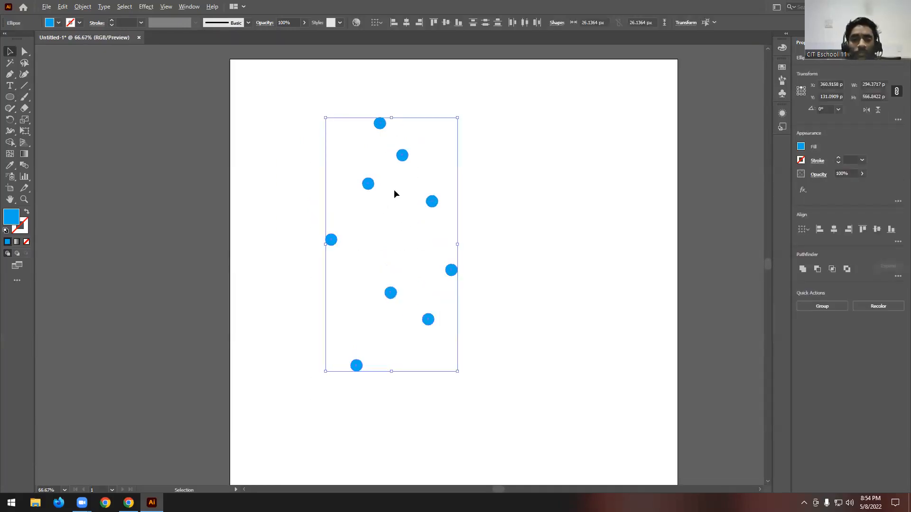
scroll(397, 192, "up", 1)
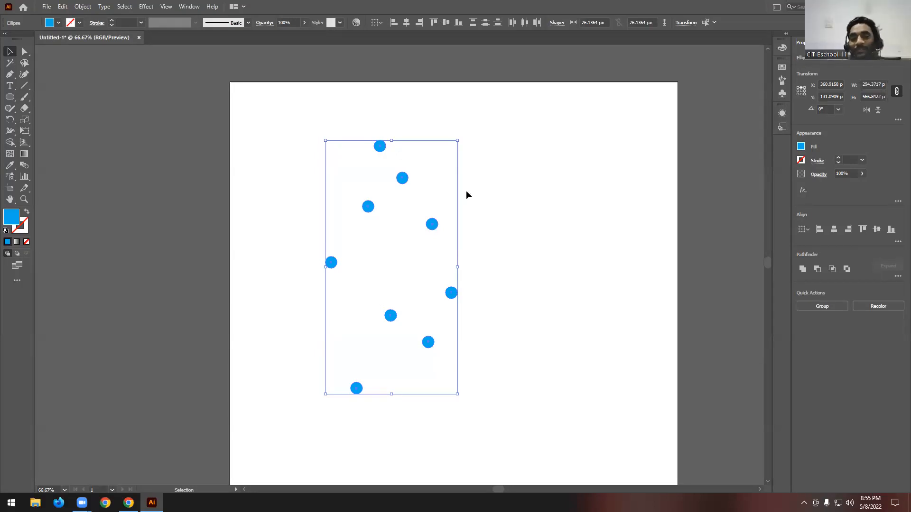
left_click(504, 198)
scroll(506, 199, "down", 1)
left_click(380, 123)
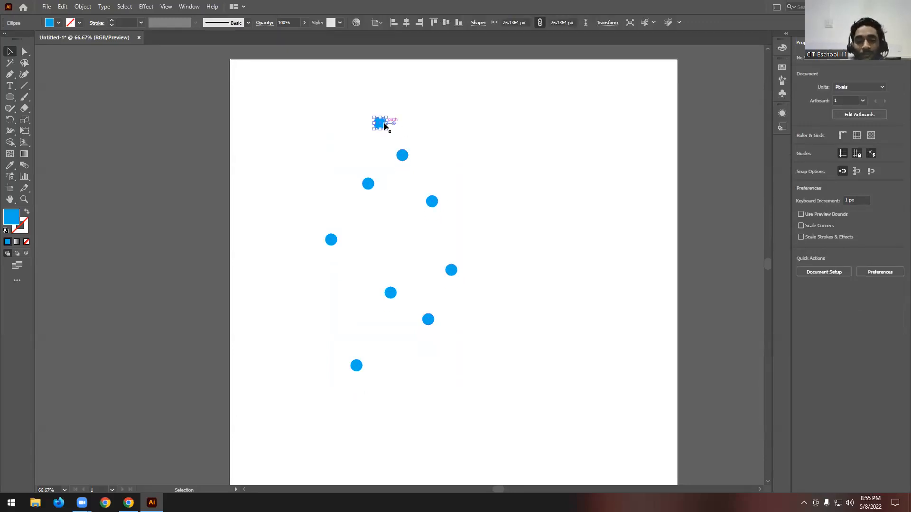
left_click(402, 155)
left_click(367, 183)
left_click(332, 240)
left_click(431, 203)
left_click(392, 293)
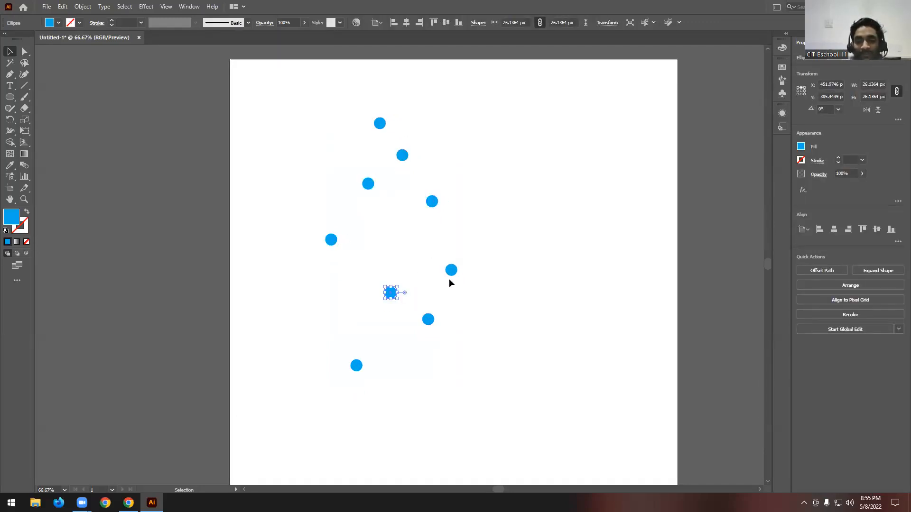
left_click(494, 267)
scroll(495, 267, "down", 1)
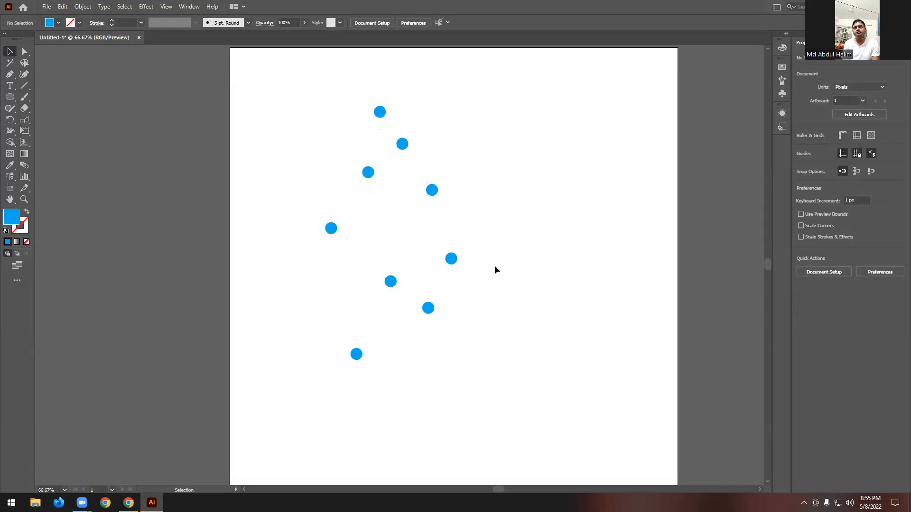
scroll(499, 188, "down", 1)
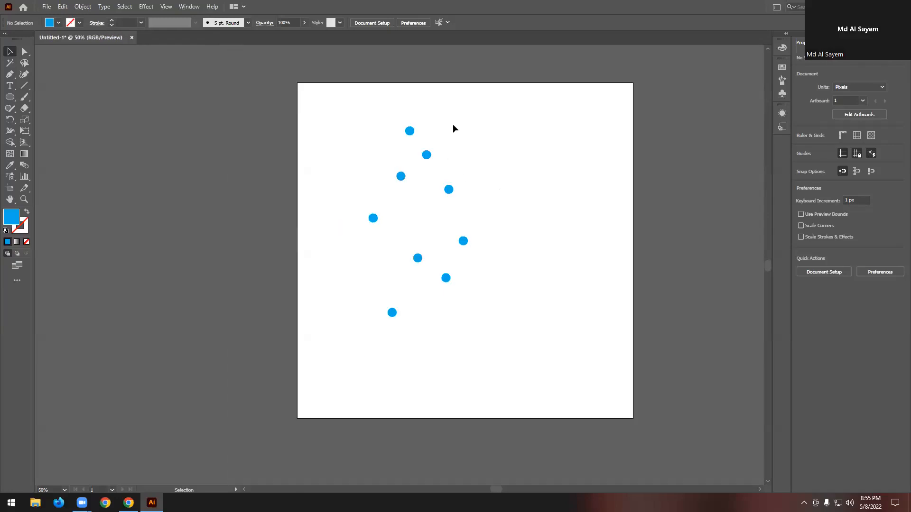
- Copy the nine scattered circles to the empty area left of the artboard and rotate the copied set to 270°
left_click_drag(331, 112, 484, 398)
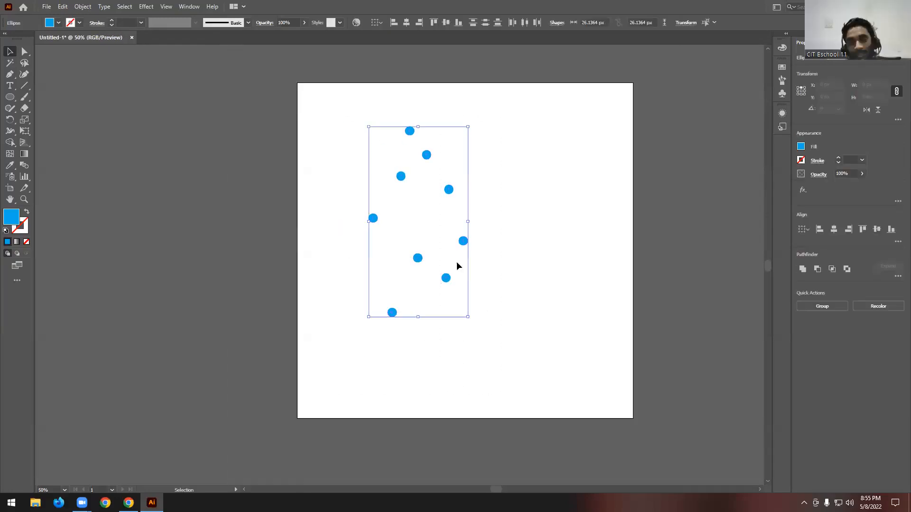
left_click_drag(429, 160, 187, 123, "alt")
left_click_drag(252, 129, 264, 227)
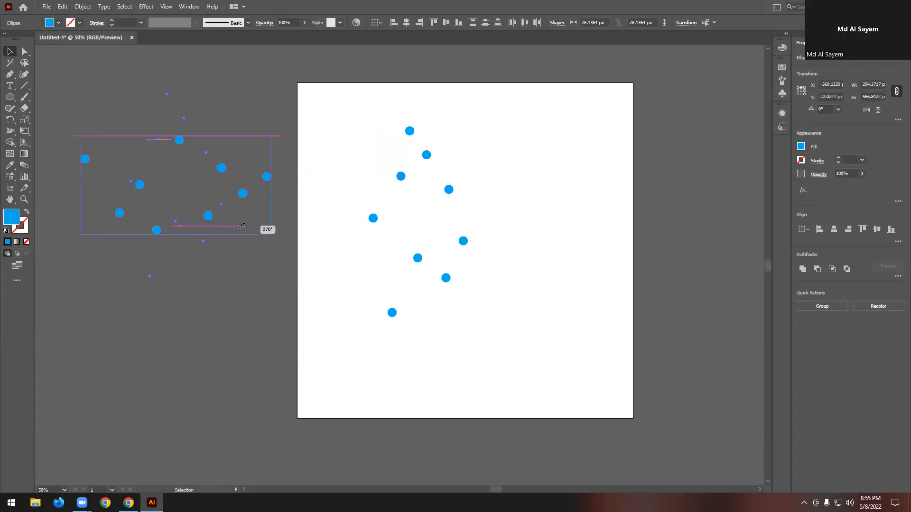
left_click(221, 287)
left_click_drag(117, 224, 297, 261)
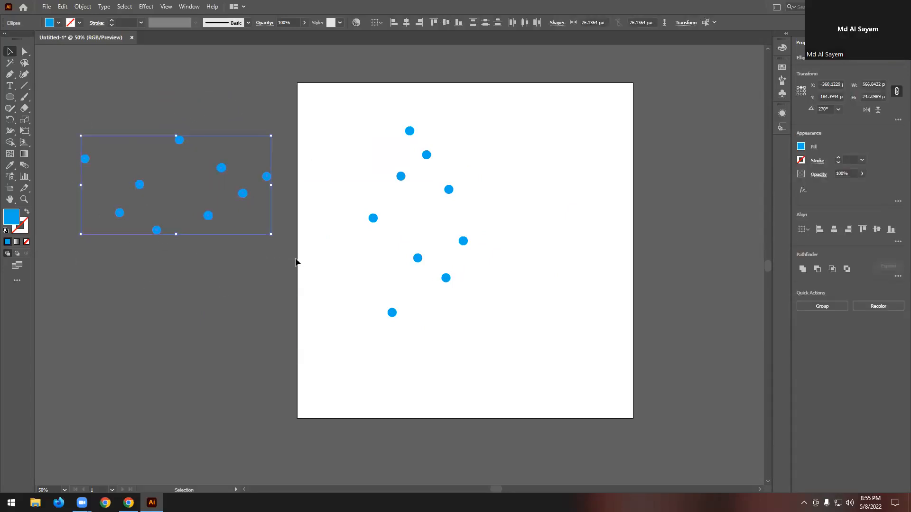
left_click(269, 268)
- Try aligning the nine circles on the artboard to the left edge of their selection, and undo the alignment
left_click_drag(342, 109, 495, 309)
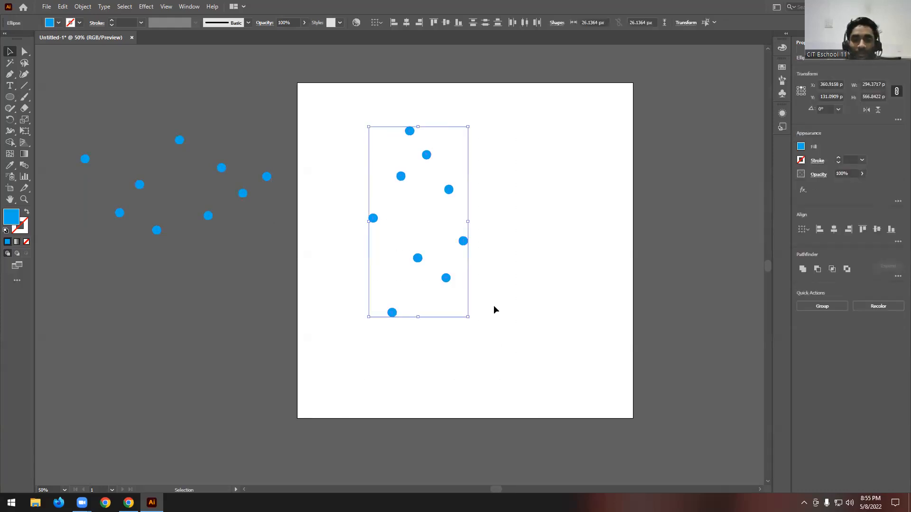
left_click(382, 23)
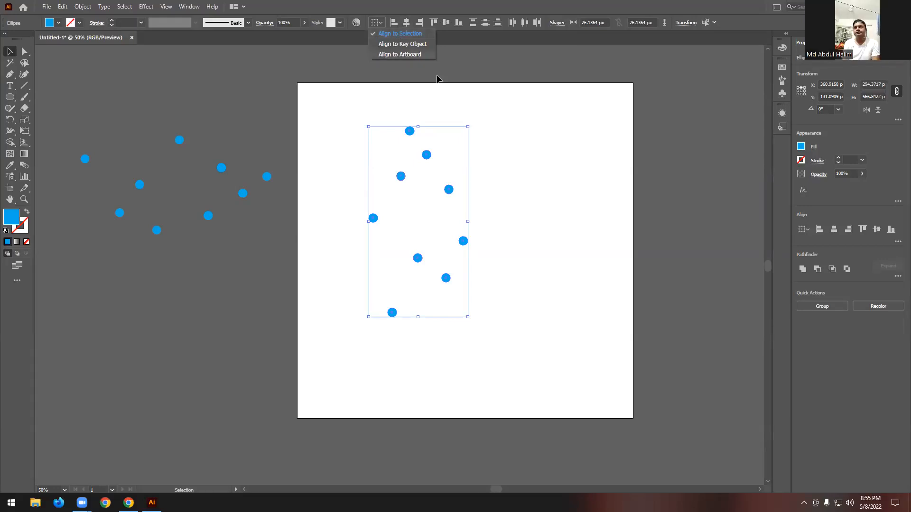
left_click(468, 129)
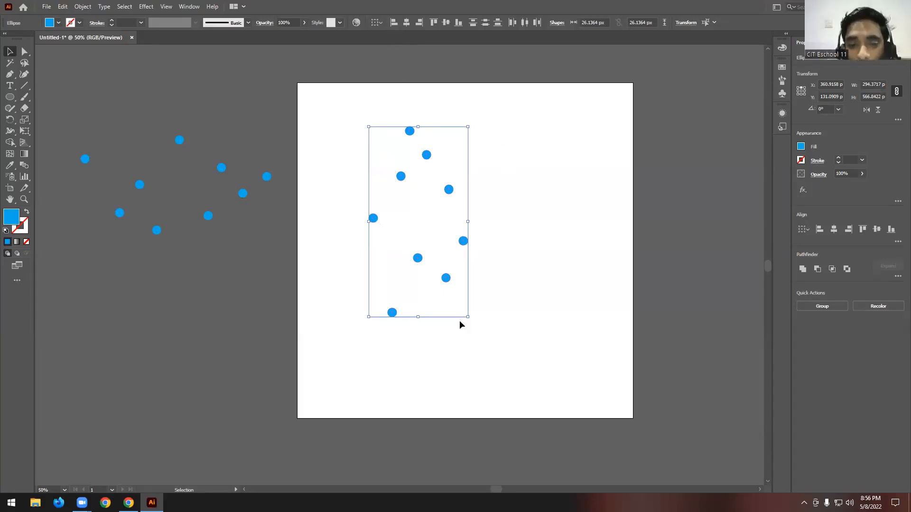
left_click(394, 24)
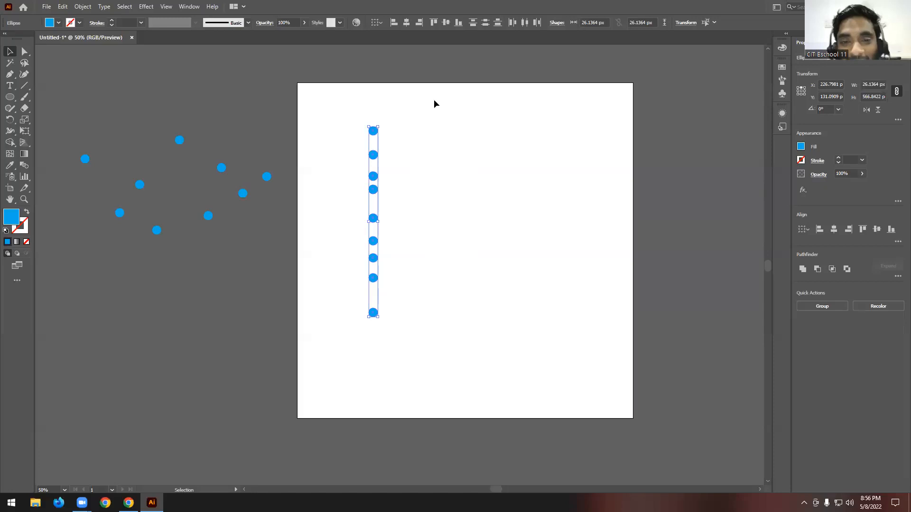
key("ctrl+z")
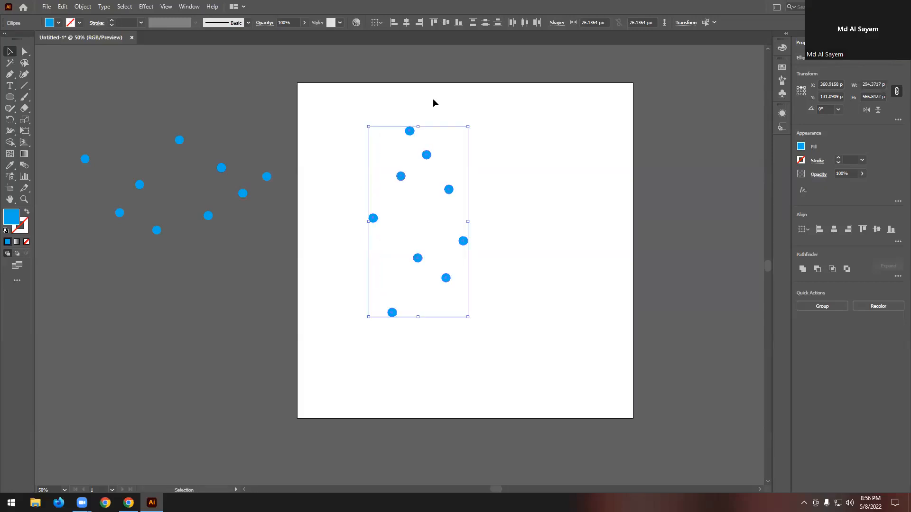
- Reselect all nine artboard circles, repeat Horizontal Align Left on them, and undo it
left_click(507, 135)
left_click(409, 131)
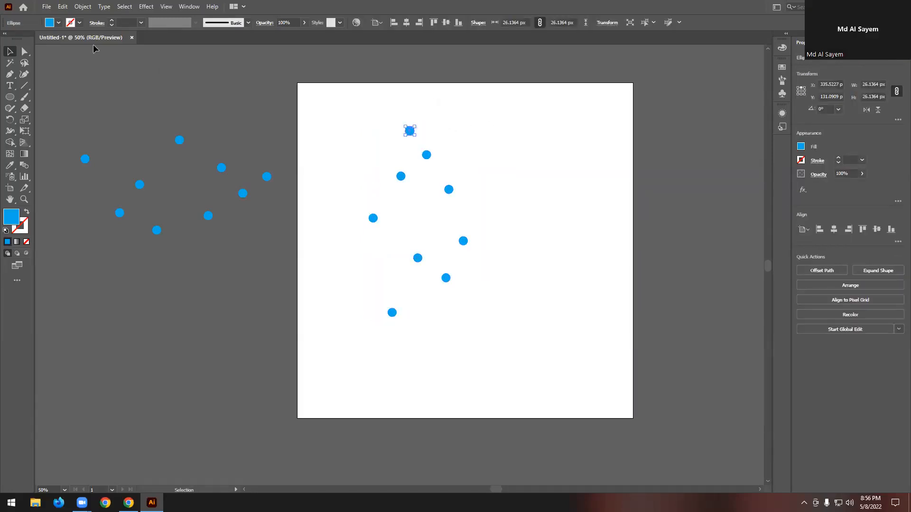
left_click_drag(344, 93, 570, 383)
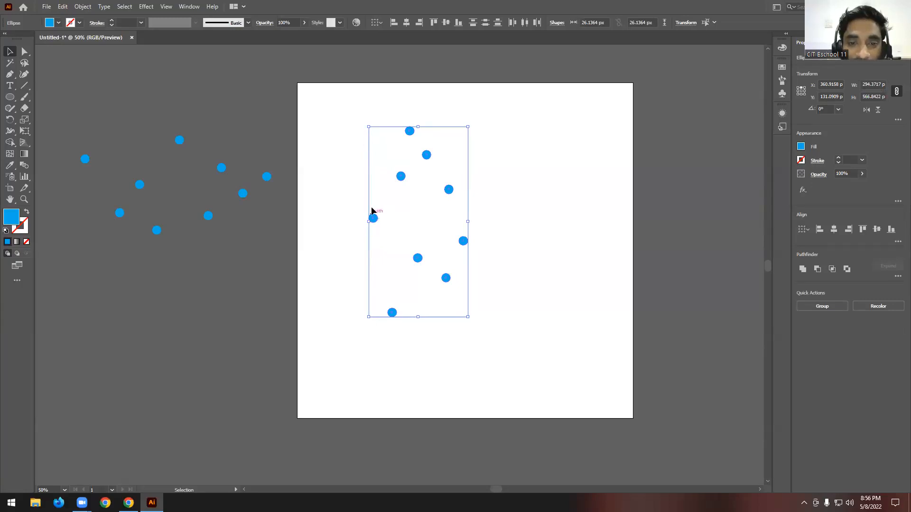
left_click(393, 24)
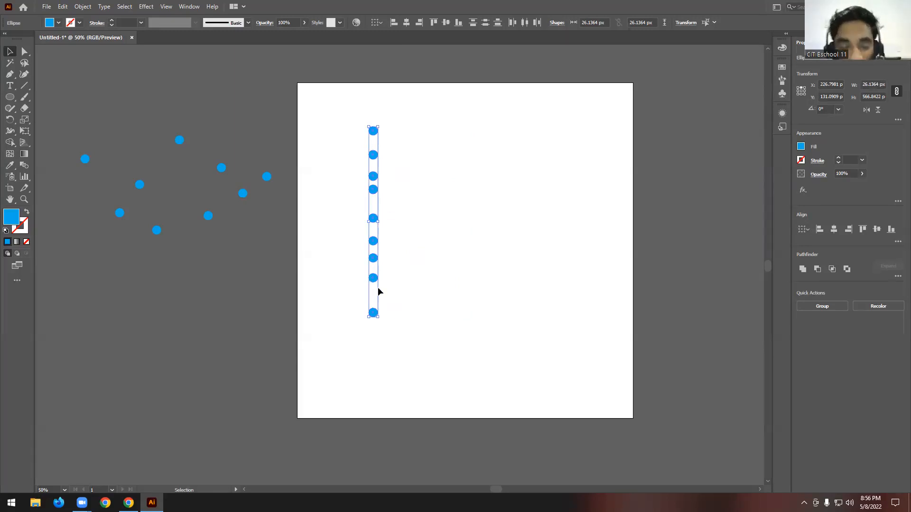
key("ctrl+z")
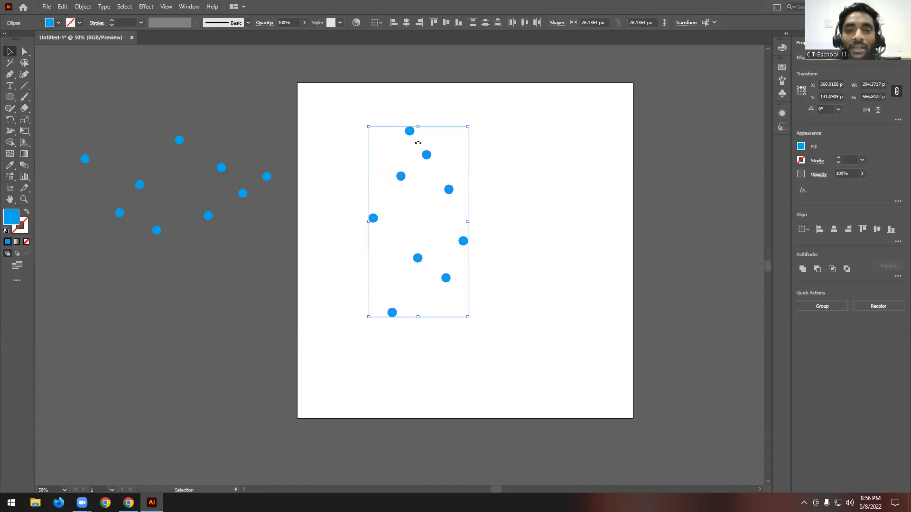
- Try Horizontal Align Right and Horizontal Align Center on the nine selected circles, undoing each alignment
left_click(418, 23)
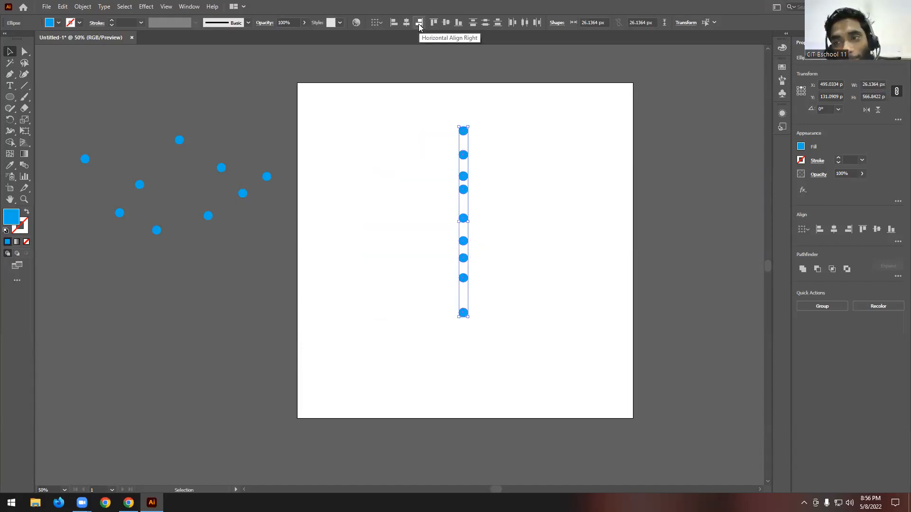
key("ctrl+z")
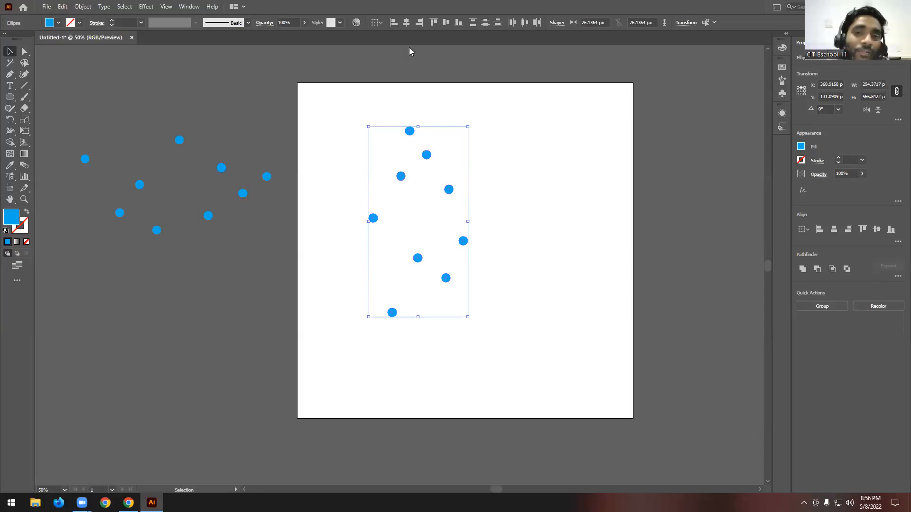
left_click(406, 23)
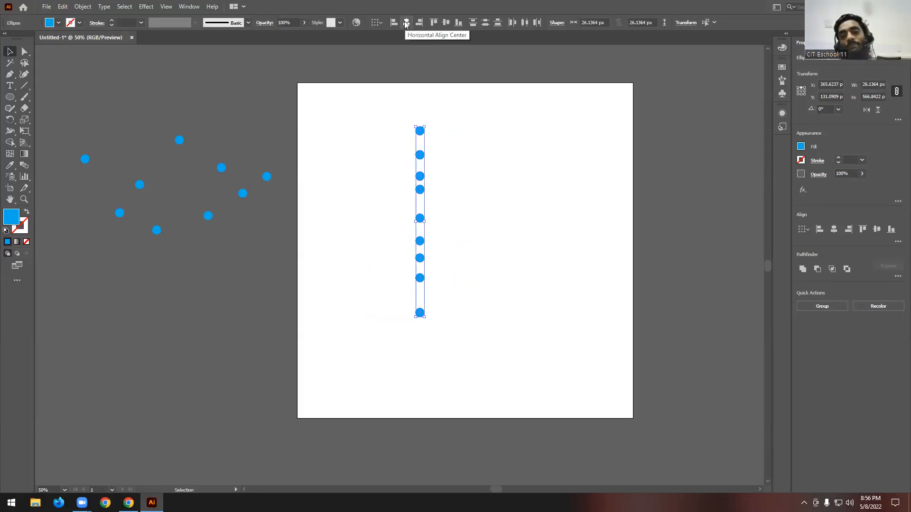
key("ctrl+z")
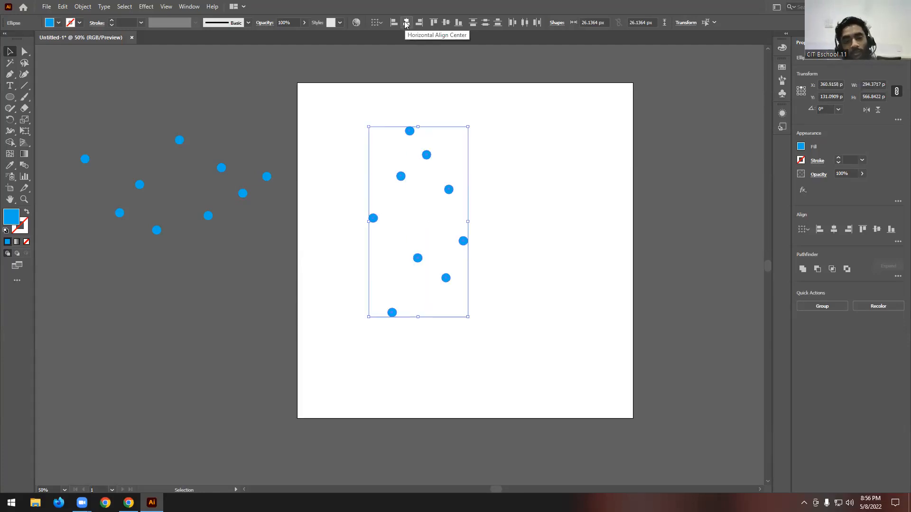
left_click(376, 23)
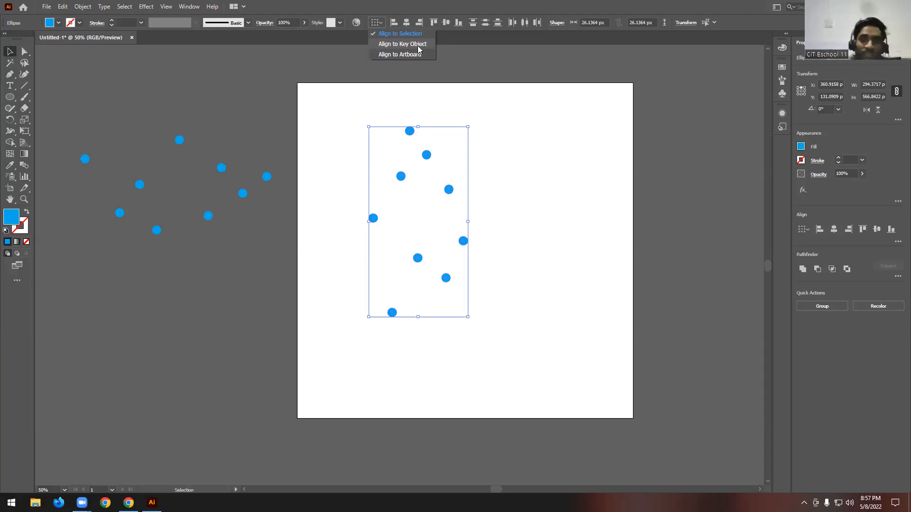
left_click(582, 175)
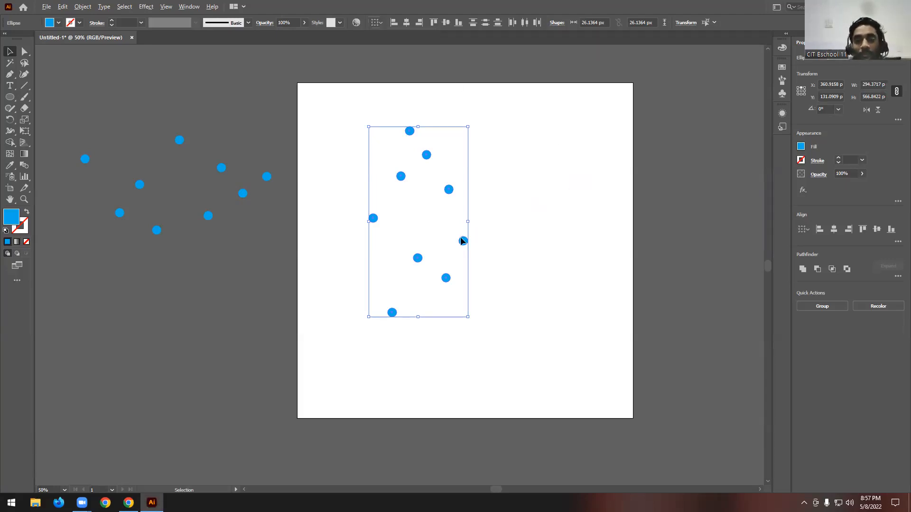
scroll(482, 197, "up", 1)
scroll(451, 215, "up", 1)
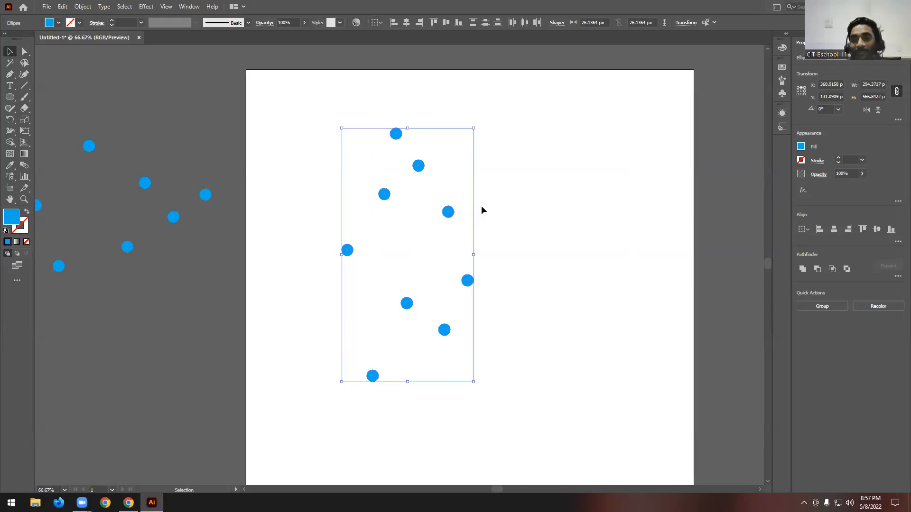
scroll(481, 207, "down", 1)
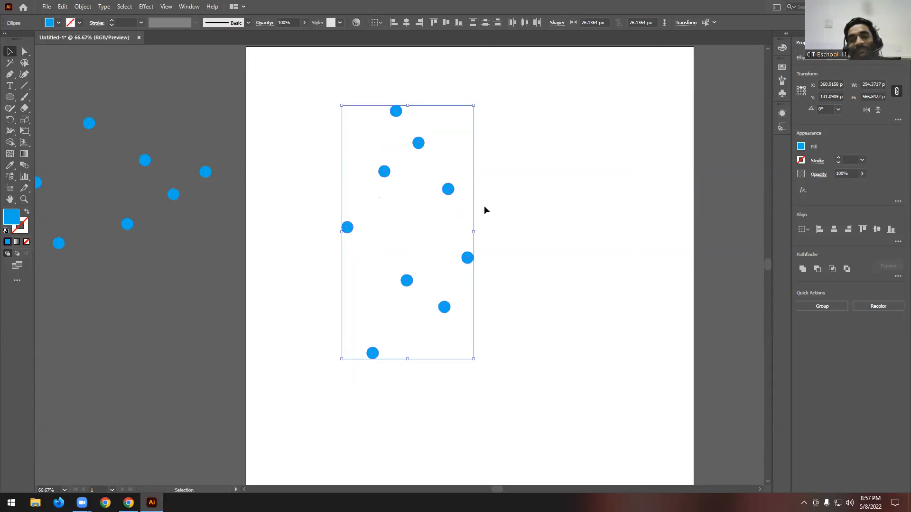
- Change the fill of the leftmost circle on the artboard to green
left_click(560, 188)
left_click(349, 225)
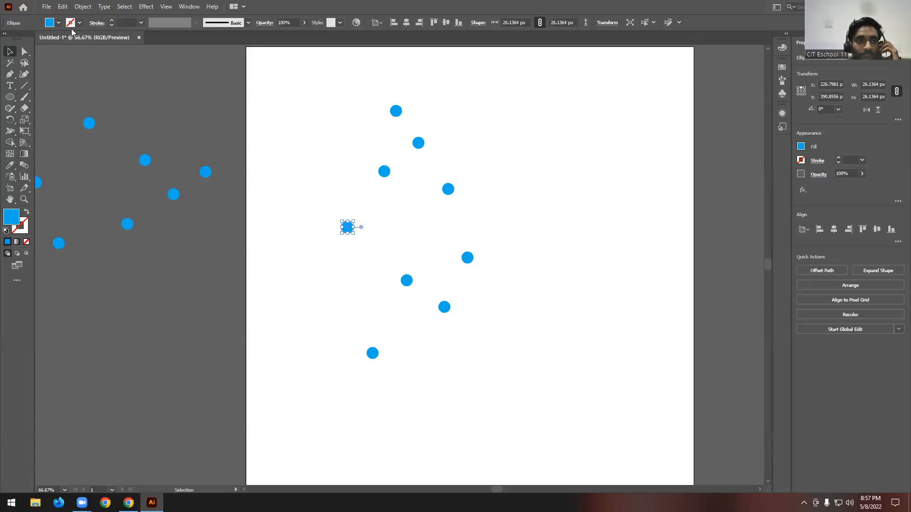
left_click(59, 22)
left_click(46, 39)
left_click(320, 258)
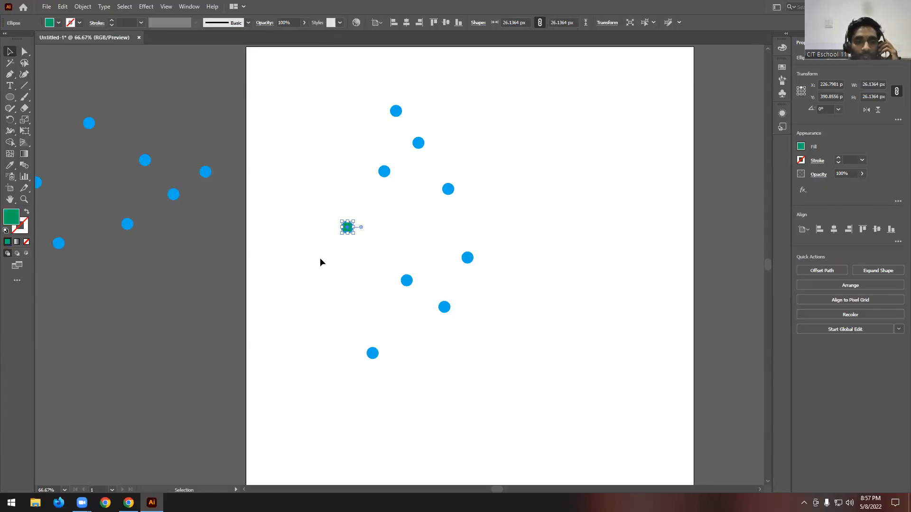
left_click(319, 258)
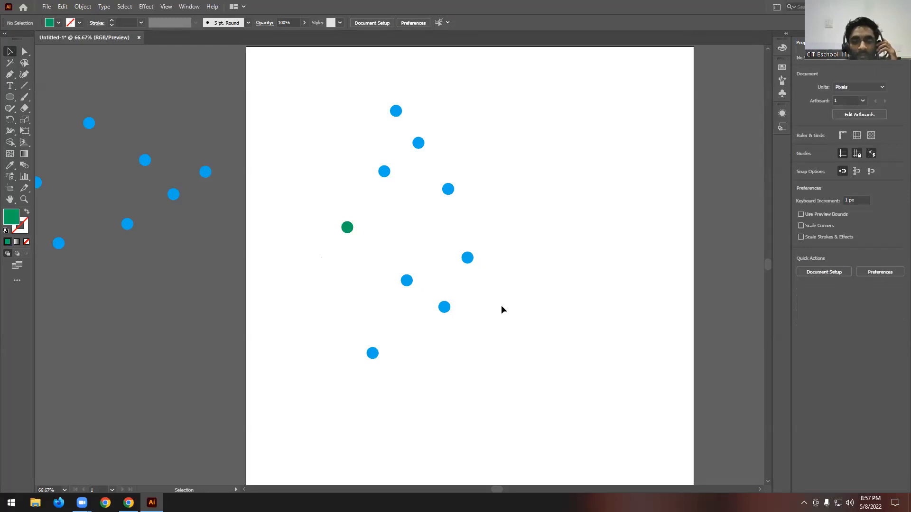
scroll(516, 300, "down", 1)
scroll(516, 301, "up", 2)
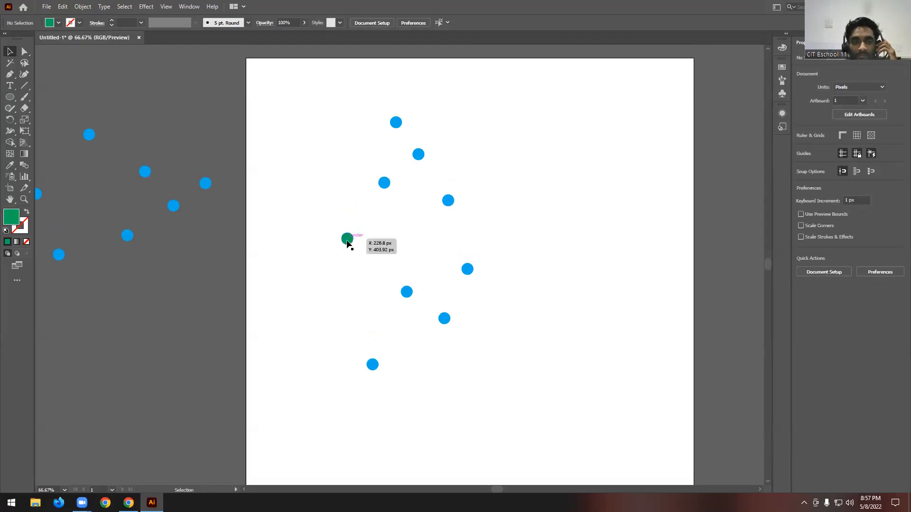
left_click(347, 240)
left_click(323, 244)
left_click_drag(334, 241, 368, 250)
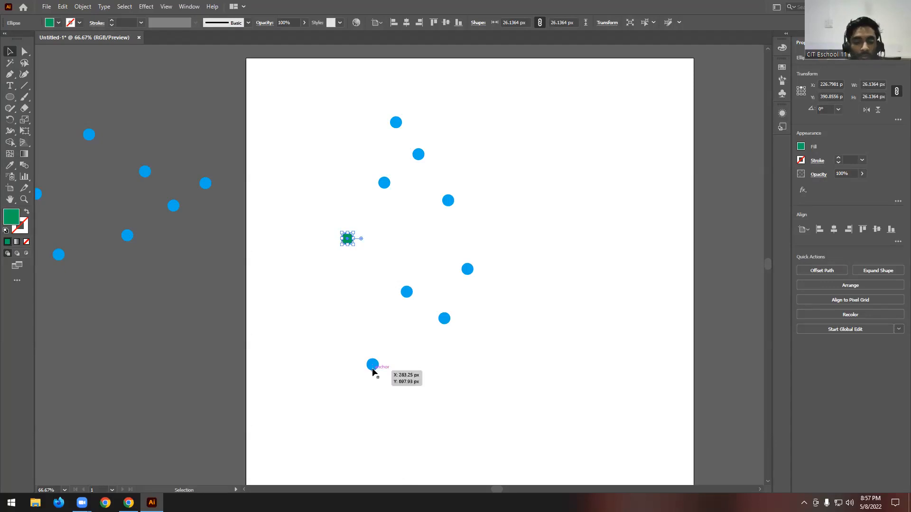
left_click(335, 234)
left_click(349, 240)
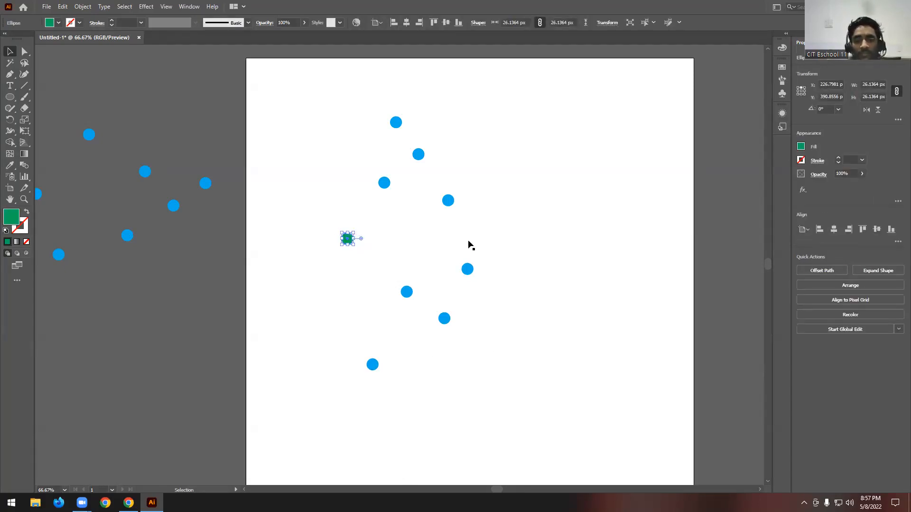
left_click_drag(301, 92, 519, 406)
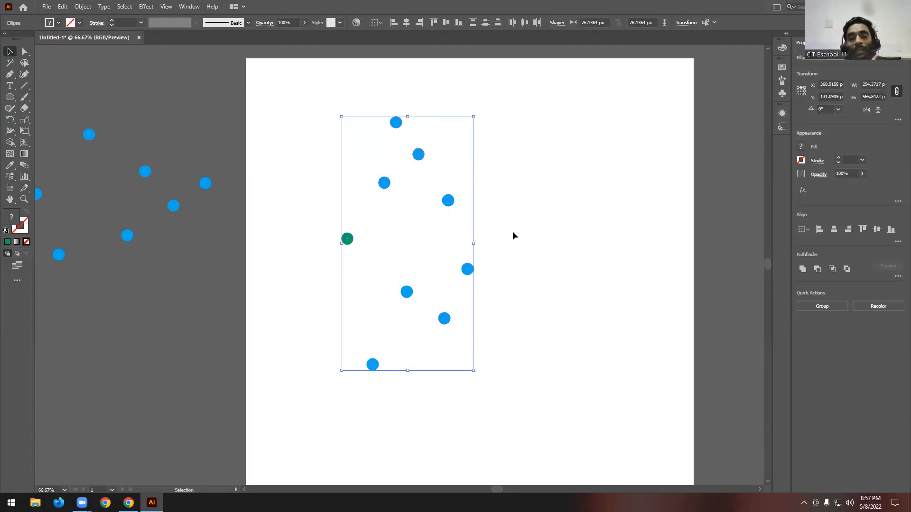
left_click(537, 211)
- Recolour the circle diagonally above the green one with a pink fill
left_click(388, 183)
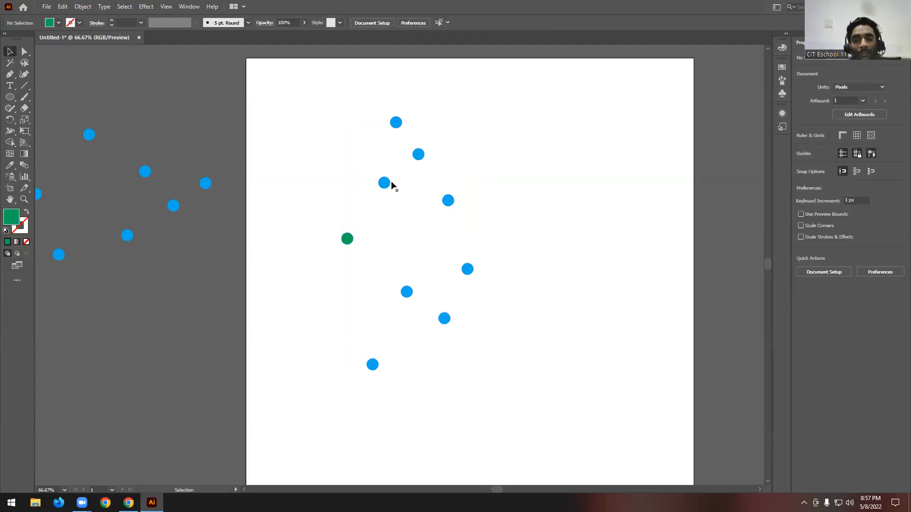
left_click(59, 23)
left_click(66, 39)
left_click(567, 157)
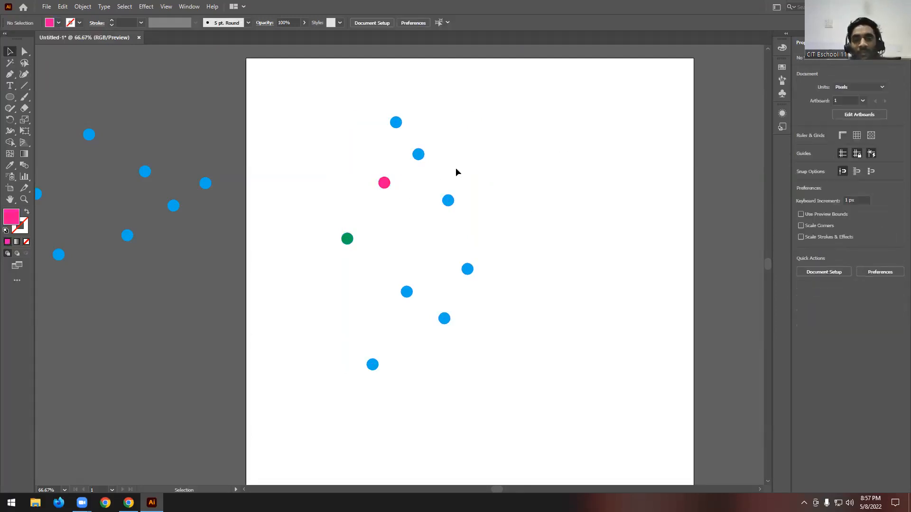
- Stretch the pink circle horizontally into an ellipse about 102 px wide and shift it slightly left
left_click_drag(291, 111, 561, 429)
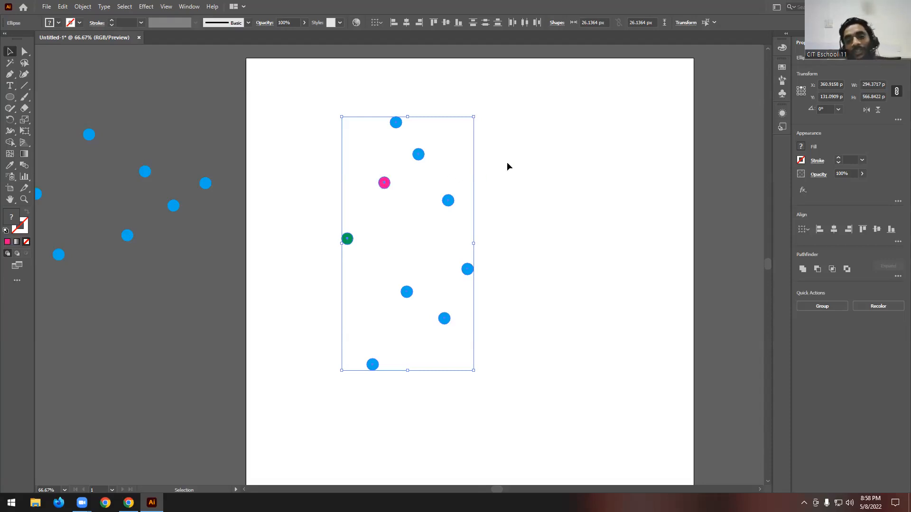
left_click(368, 185)
left_click(384, 184)
scroll(386, 185, "up", 4)
left_click_drag(413, 181, 568, 181)
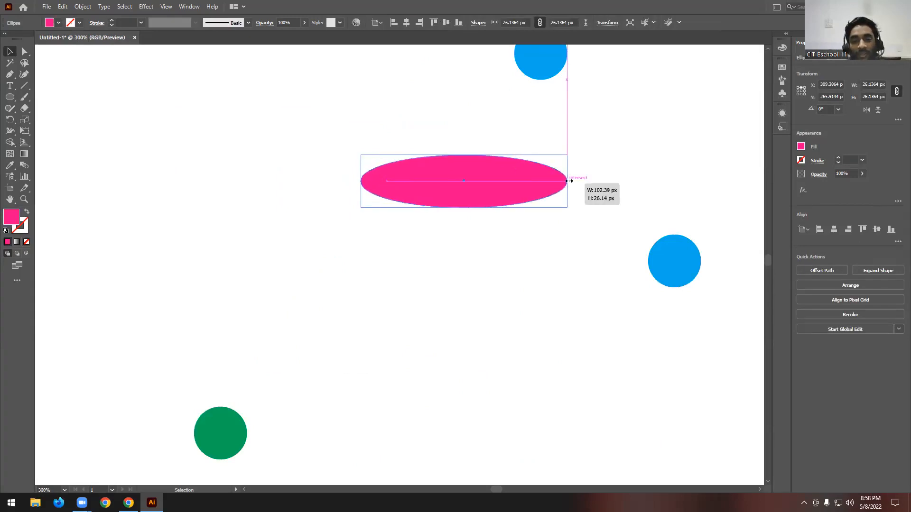
scroll(380, 177, "down", 2)
scroll(401, 181, "down", 2)
scroll(400, 181, "up", 1)
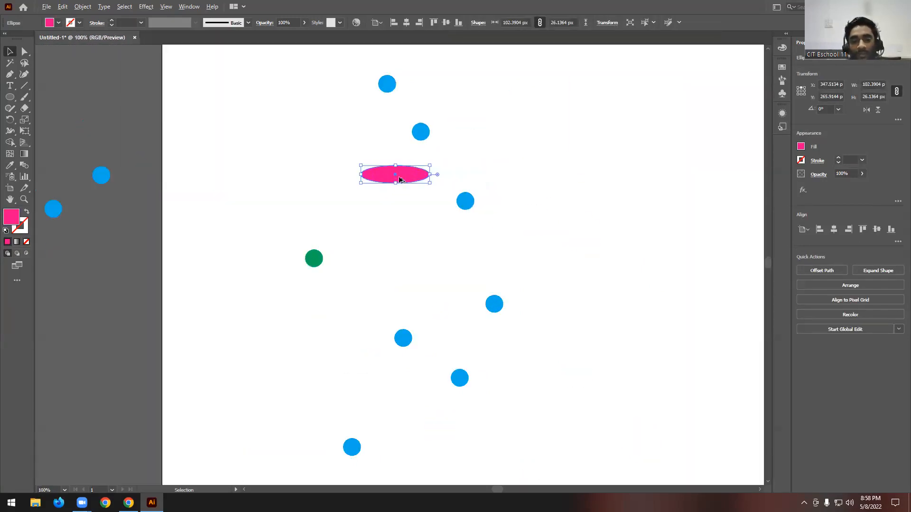
left_click(504, 155)
left_click_drag(408, 178, 385, 178)
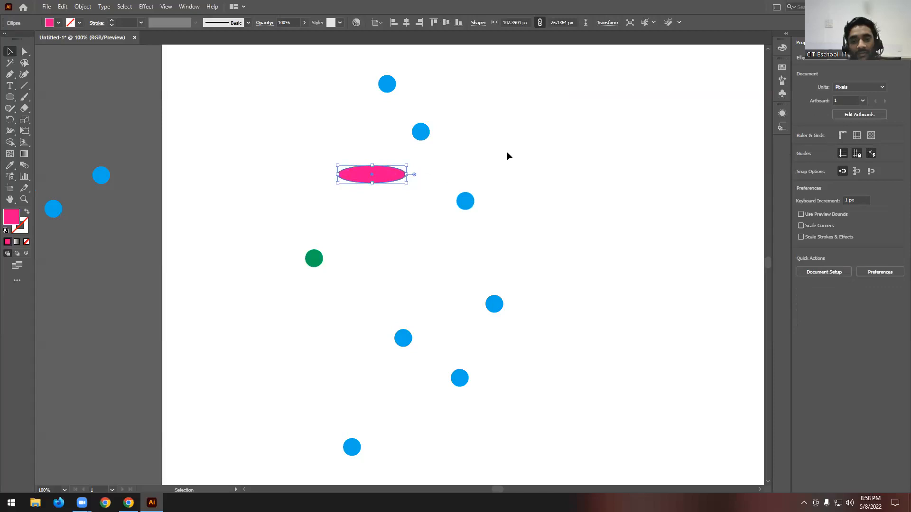
- Select all nine artboard shapes, choose Align to Key Object, and make the pink ellipse the key object
scroll(266, 156, "down", 2)
left_click_drag(253, 100, 421, 338)
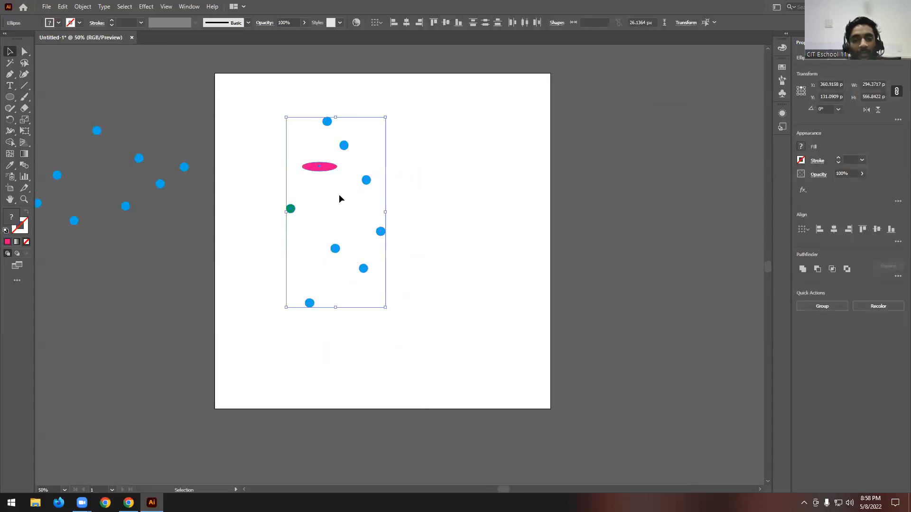
scroll(311, 150, "up", 1)
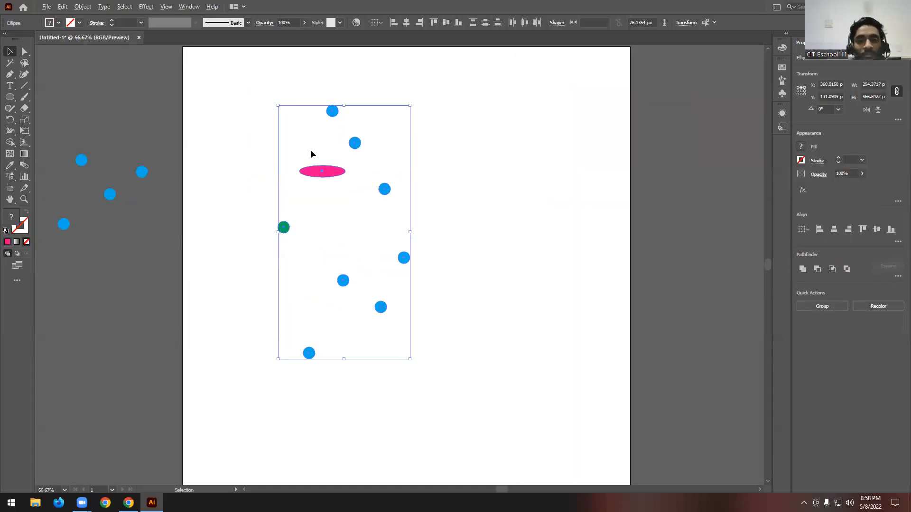
left_click(377, 22)
left_click(391, 43)
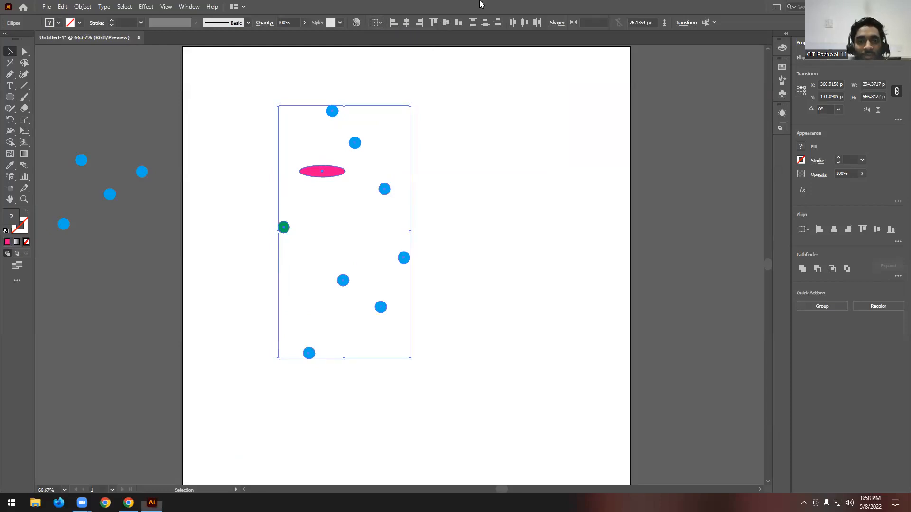
left_click(313, 105)
left_click_drag(294, 118, 466, 429)
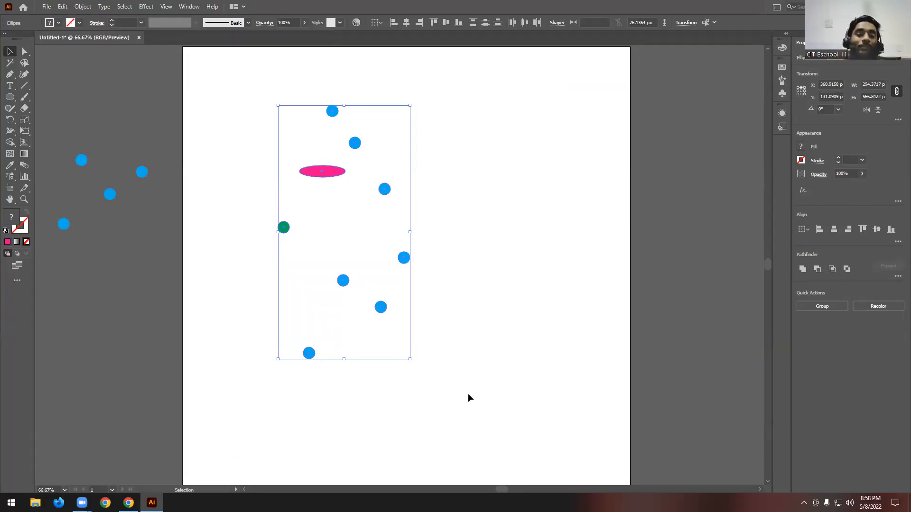
left_click(335, 174)
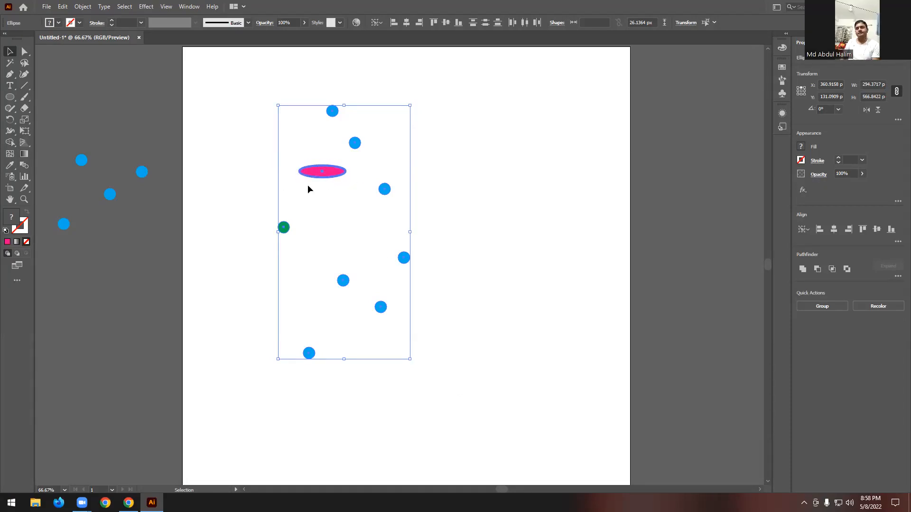
- Align the nine shapes to the pink ellipse's left edge, centre and right edge in turn, ending right-aligned
left_click(392, 24)
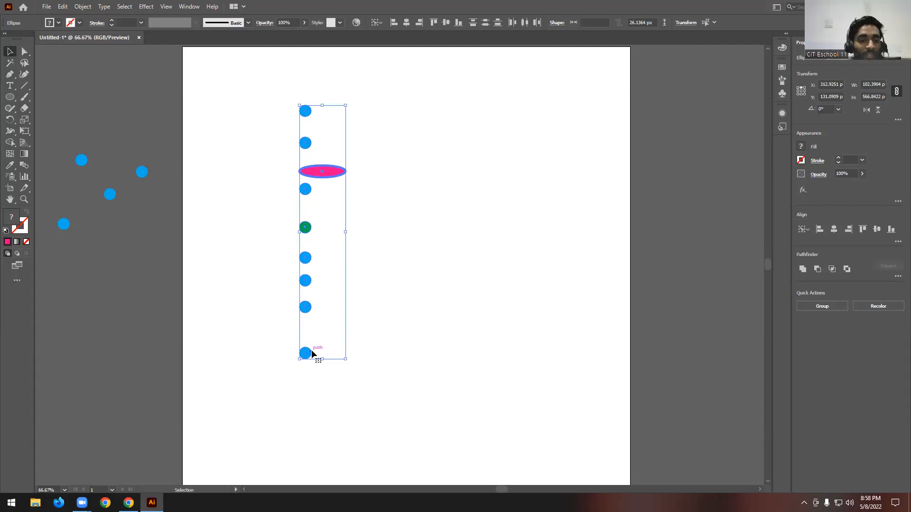
left_click(406, 24)
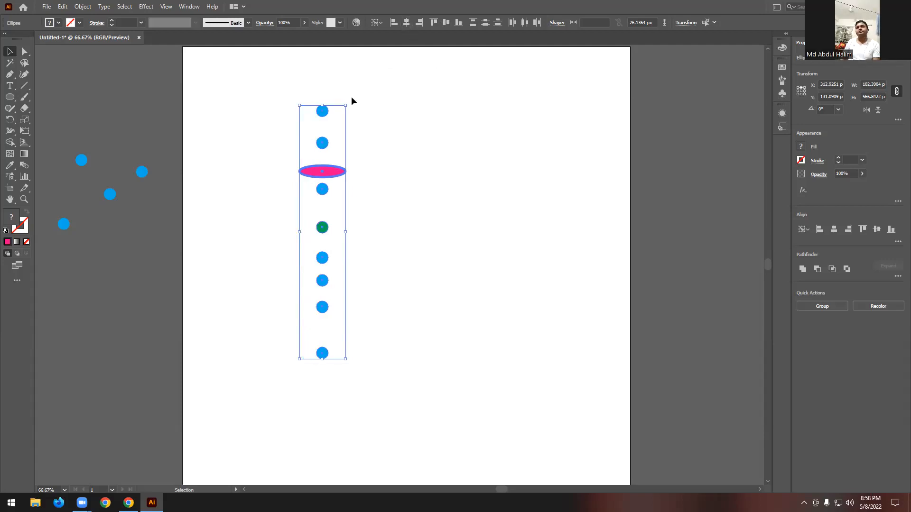
left_click(418, 24)
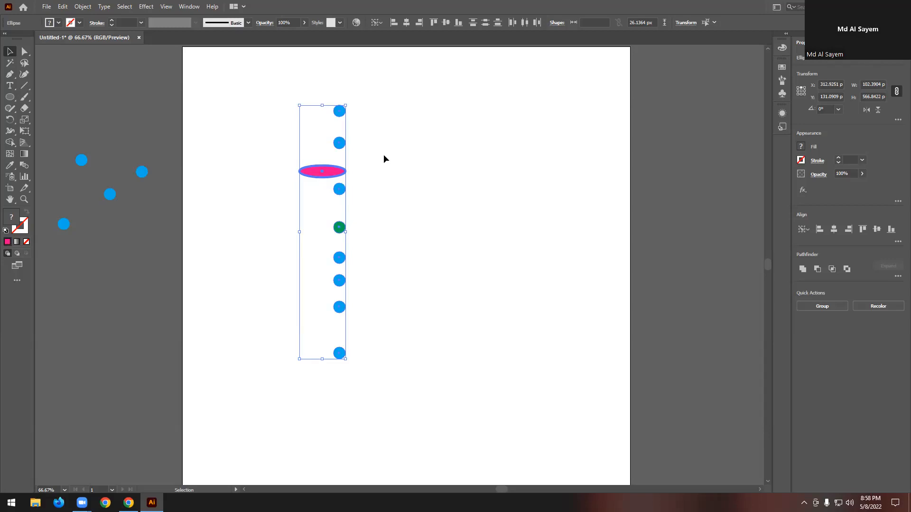
- Reselect the nine shapes on the artboard and set their alignment reference to Align to Artboard
left_click(380, 21)
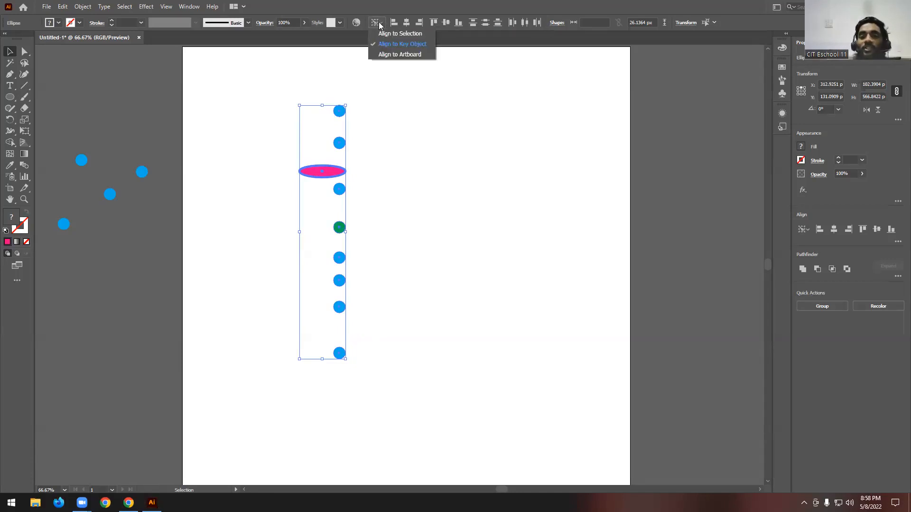
left_click(400, 54)
key("ctrl+minus")
key("ctrl+minus")
left_click(322, 115)
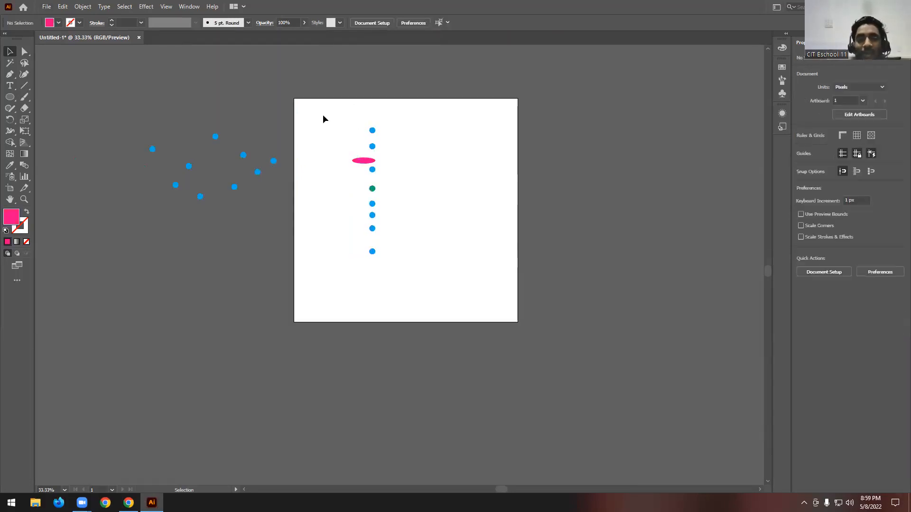
left_click_drag(290, 98, 516, 320)
left_click(380, 222)
scroll(339, 187, "up", 1)
scroll(339, 187, "up", 1)
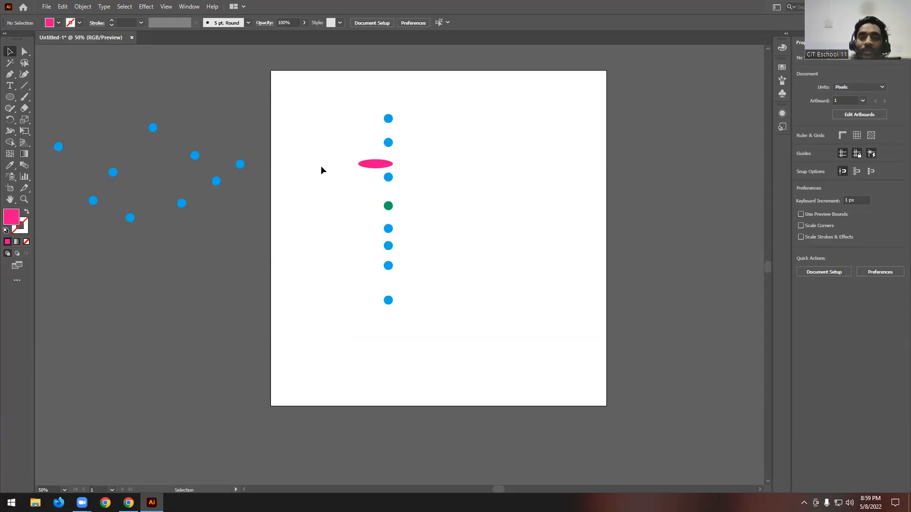
left_click_drag(313, 85, 481, 365)
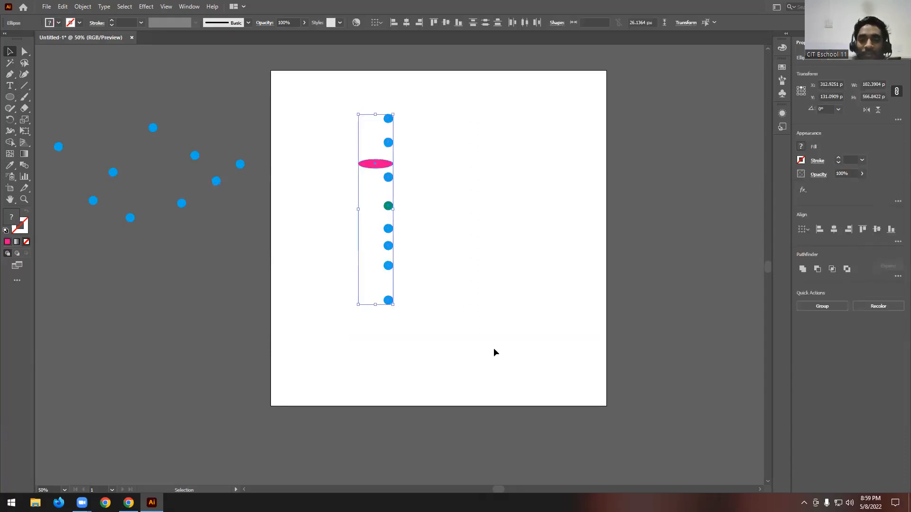
left_click(377, 23)
left_click(390, 54)
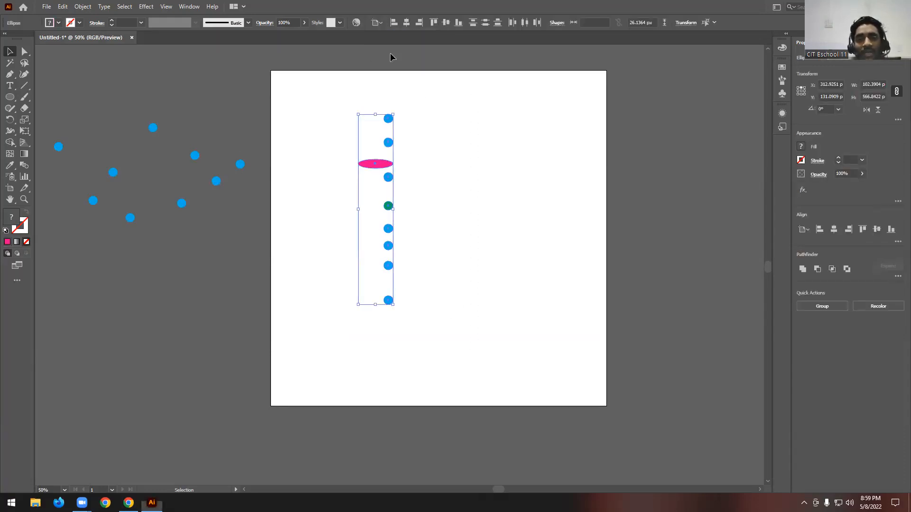
- Align the nine shapes horizontally to the artboard's left edge, centre and right edge in turn
left_click(393, 22)
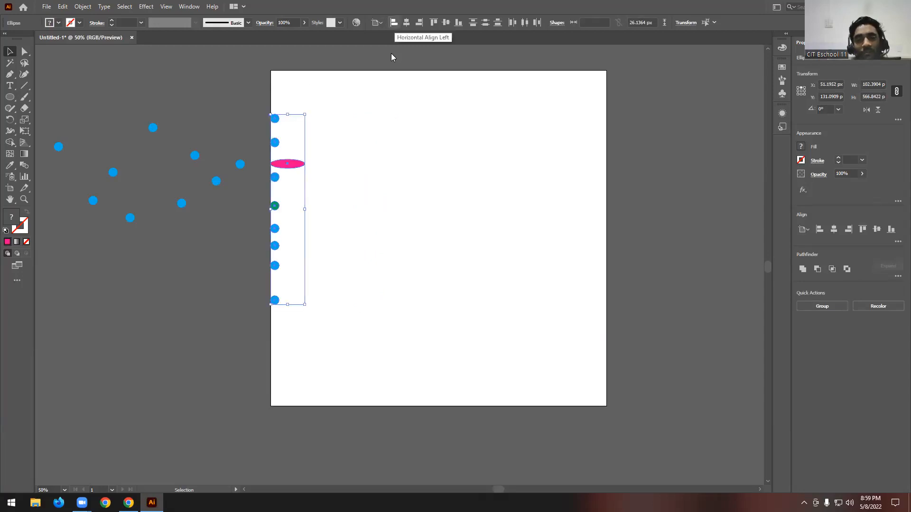
left_click(406, 22)
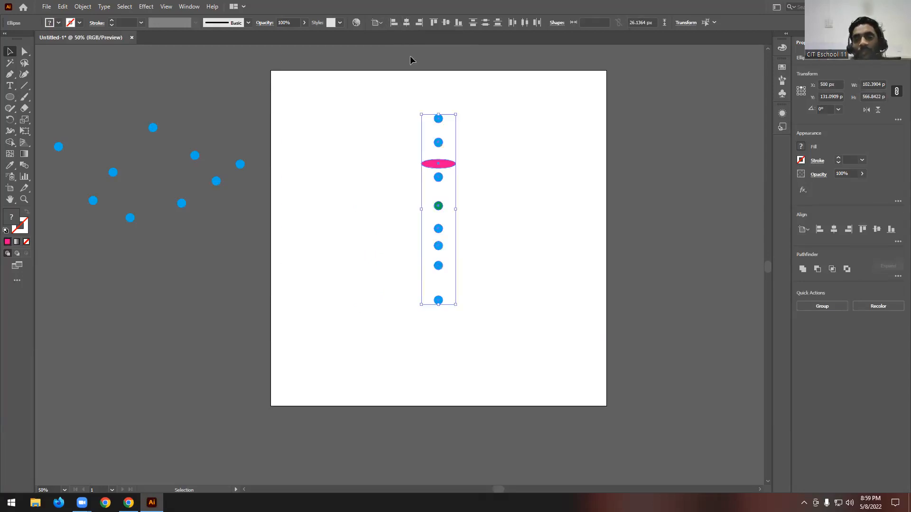
left_click(420, 22)
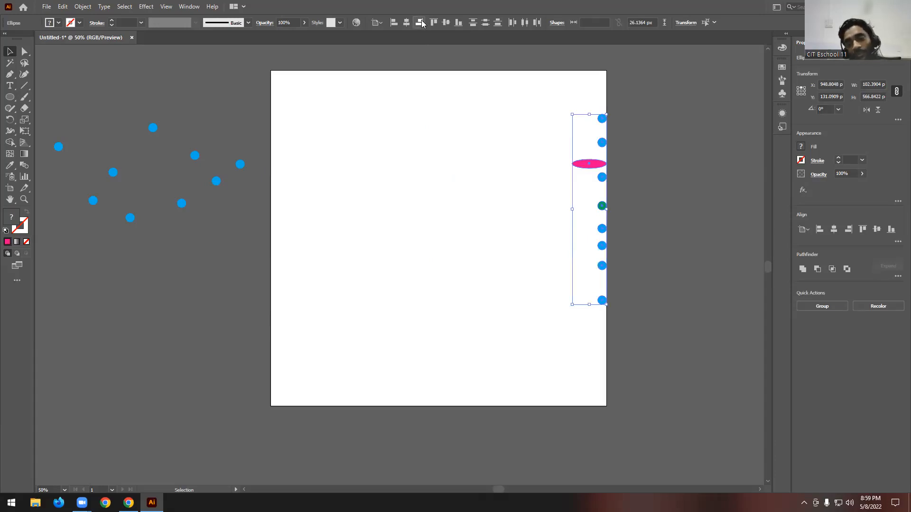
- Move the aligned column of shapes from the artboard's right edge to slightly left of its centre, at about X 419 px
left_click_drag(595, 169, 473, 168)
left_click(493, 176)
scroll(446, 158, "up", 1)
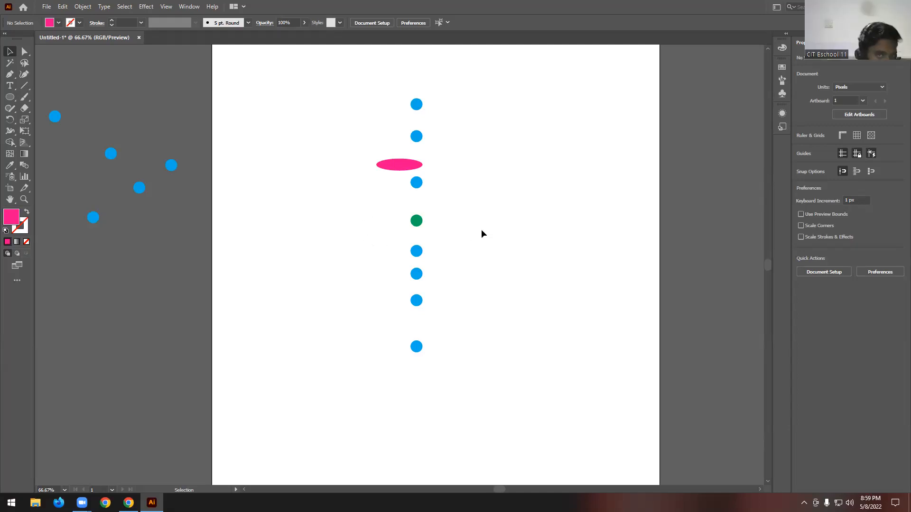
- Try Vertical Distribute Center on the nine shapes relative to the artboard, and undo the distribution
left_click_drag(350, 82, 475, 381)
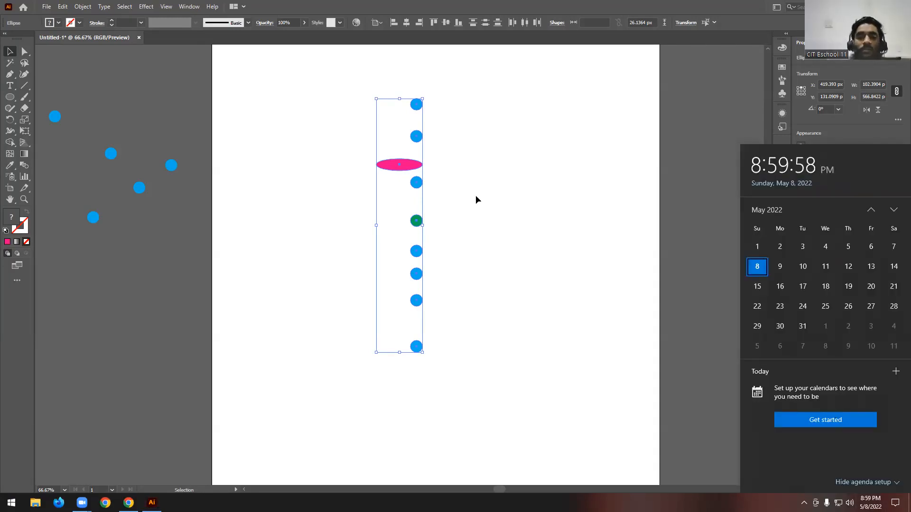
left_click(482, 184)
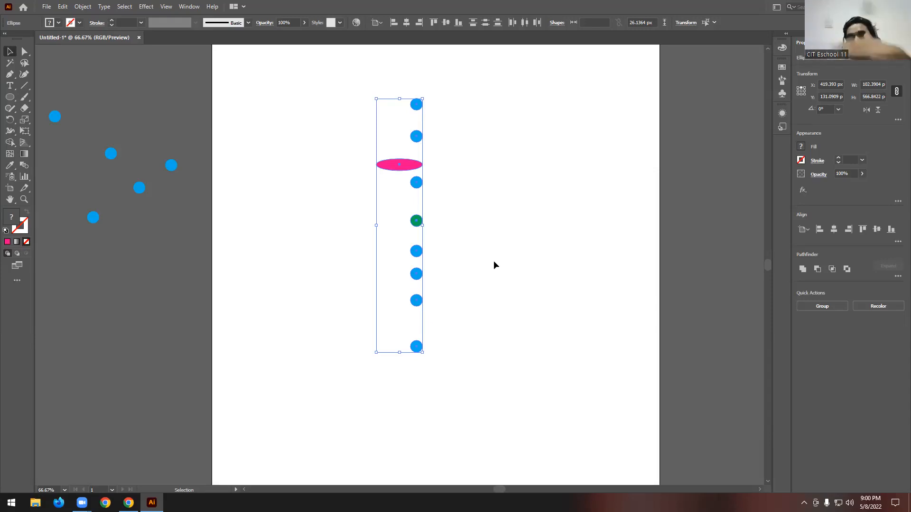
left_click(487, 22)
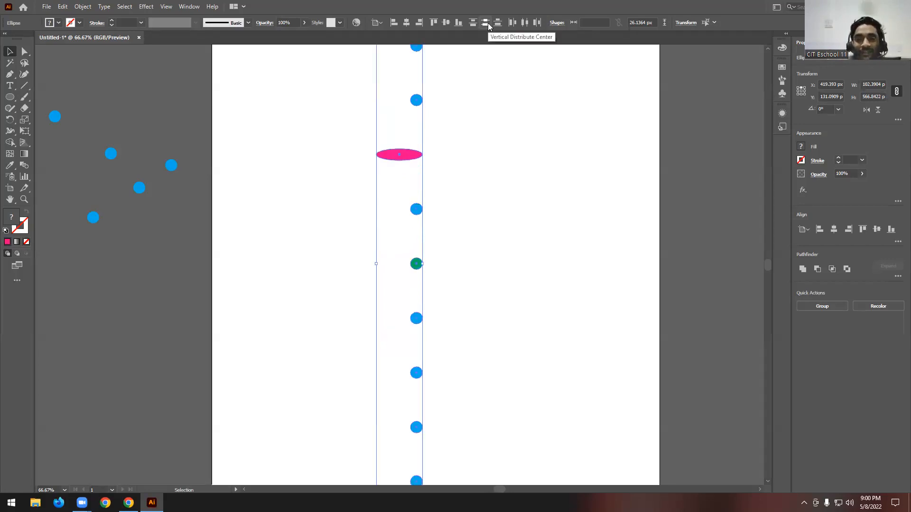
scroll(440, 176, "down", 2)
left_click_drag(421, 107, 422, 136)
- Switch the reference to Align to Selection and apply Vertical Distribute Center to the nine shapes
left_click(384, 23)
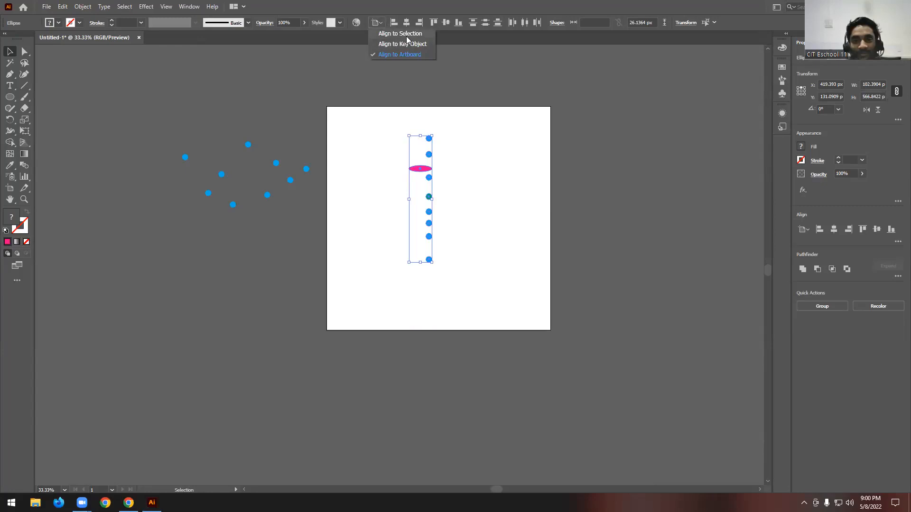
left_click(406, 34)
left_click(486, 24)
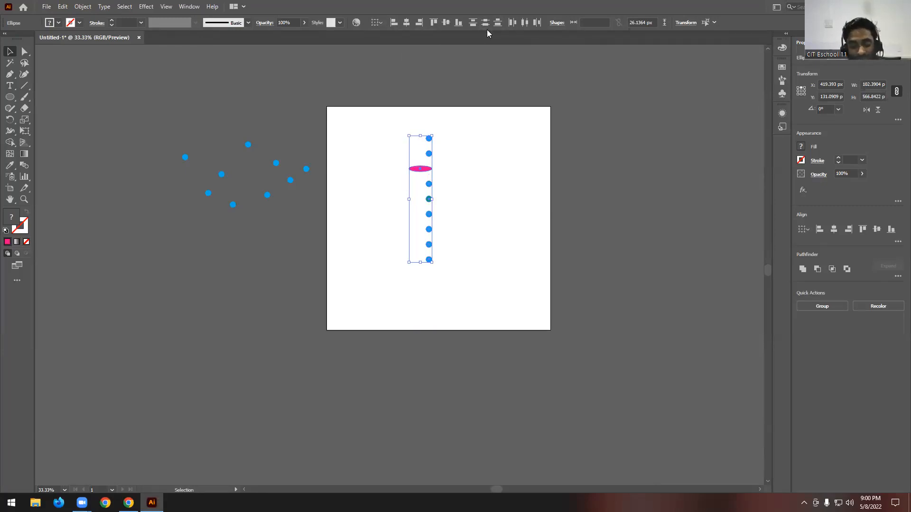
- Undo the last vertical distribution and reapply Vertical Distribute Center to the nine shapes with Align to Selection as the reference
scroll(450, 184, "up", 1)
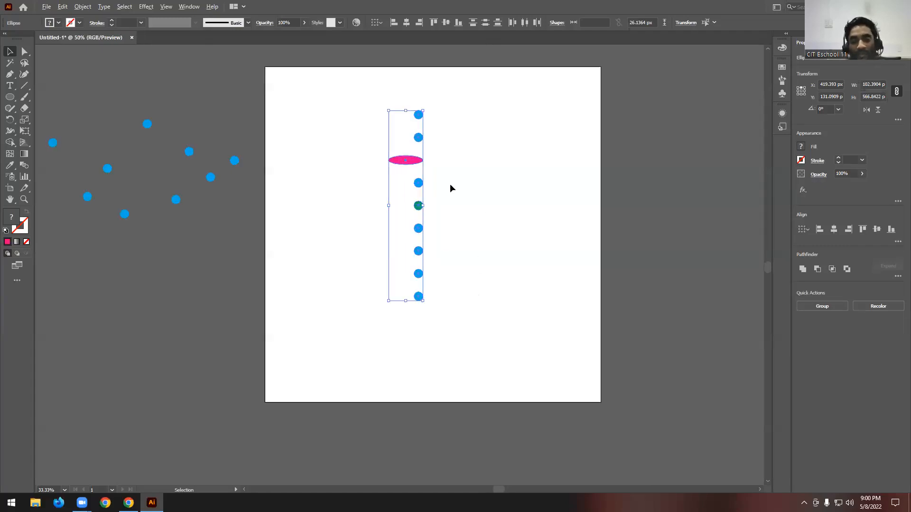
key("ctrl+z")
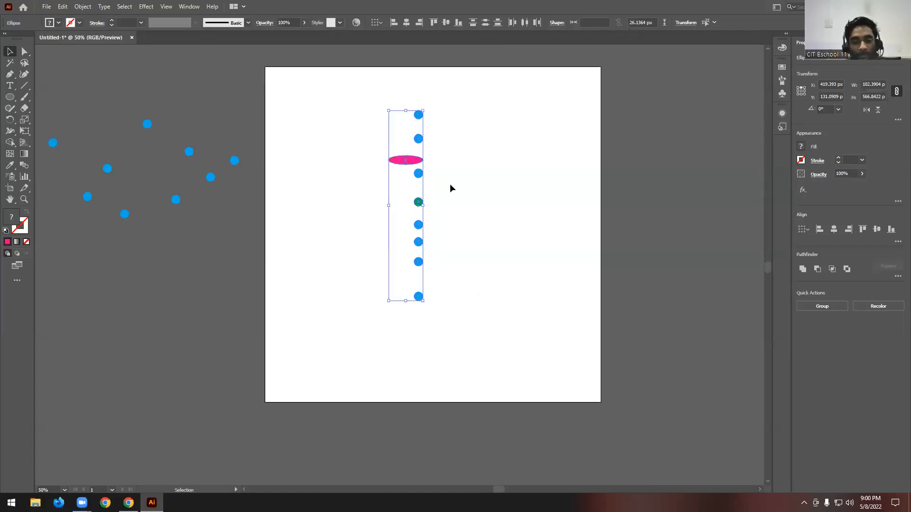
left_click(380, 22)
left_click(404, 34)
left_click(486, 23)
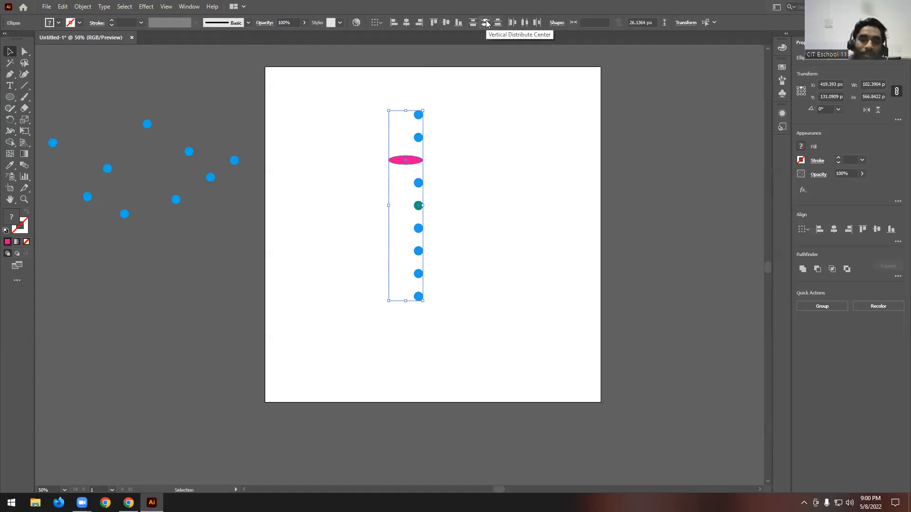
left_click(492, 147)
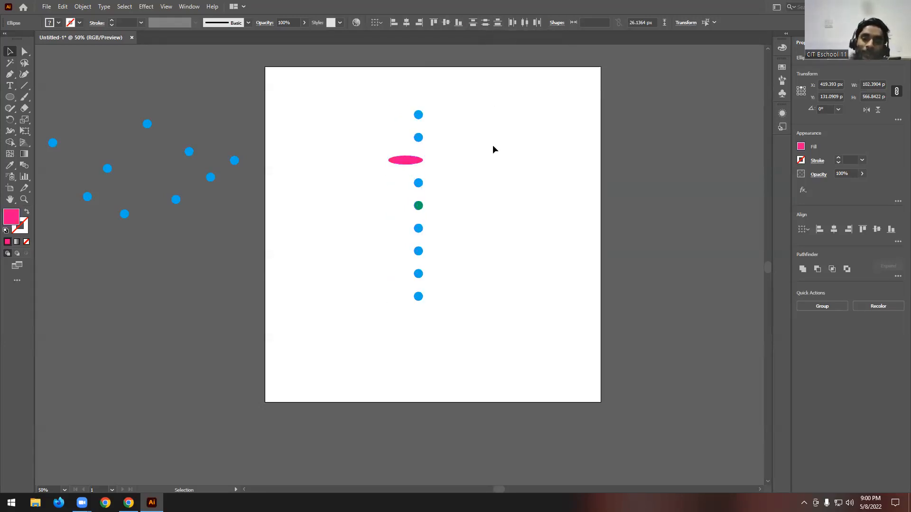
- Move the column of nine shapes off the artboard to its right and the nine scattered blue circles onto the artboard's upper half
left_click_drag(465, 89, 363, 385)
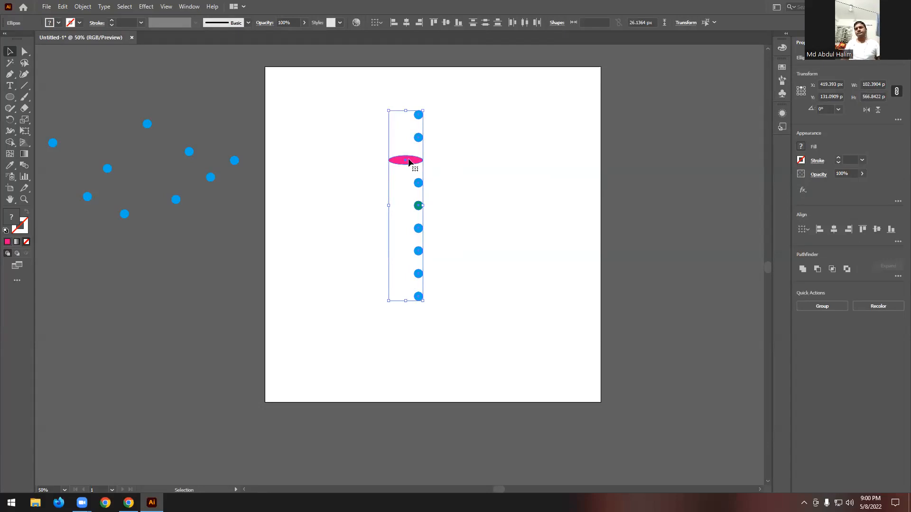
left_click_drag(407, 159, 686, 160)
left_click(428, 152)
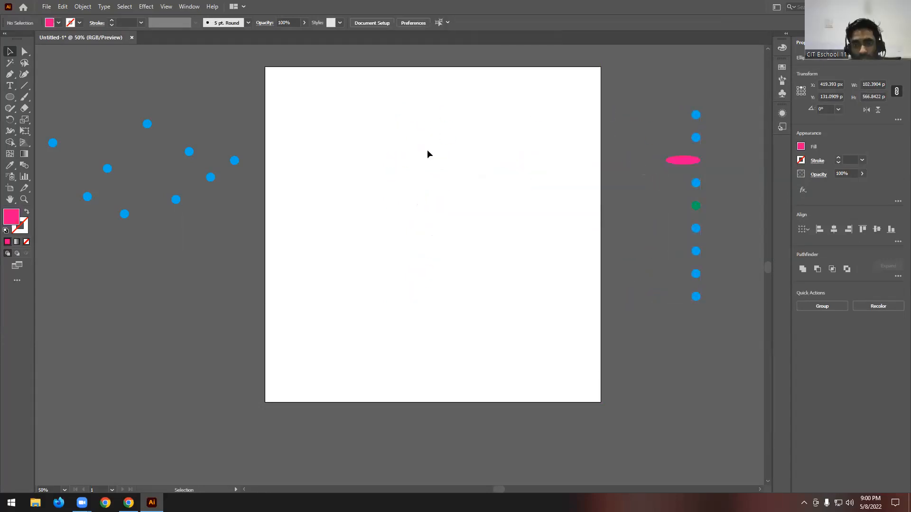
left_click_drag(43, 109, 327, 237)
left_click_drag(214, 179, 483, 177)
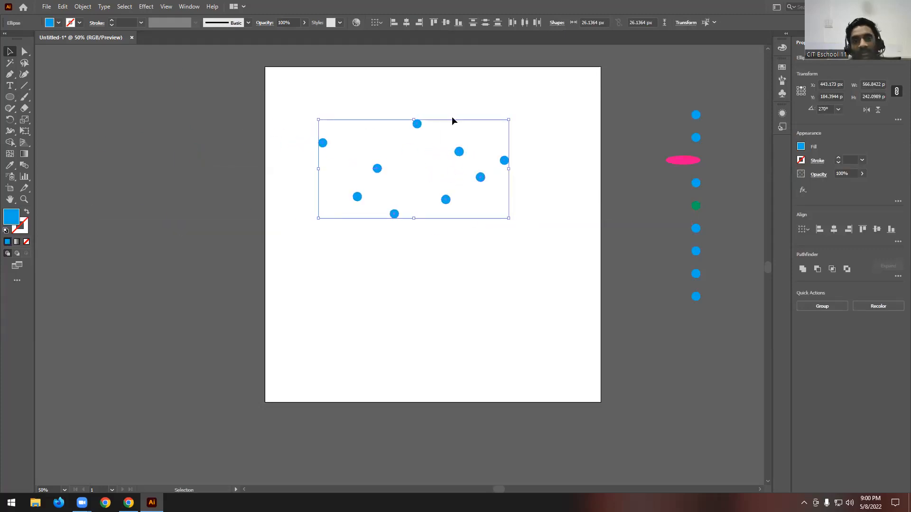
- Try Vertical Align Top, Center and Bottom on the nine blue circles, undoing each alignment
left_click(434, 22)
key("ctrl+z")
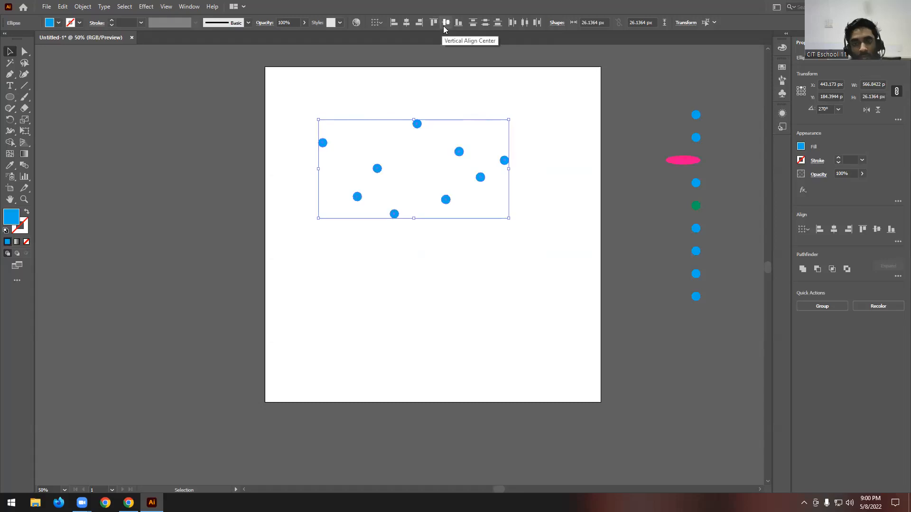
left_click(446, 23)
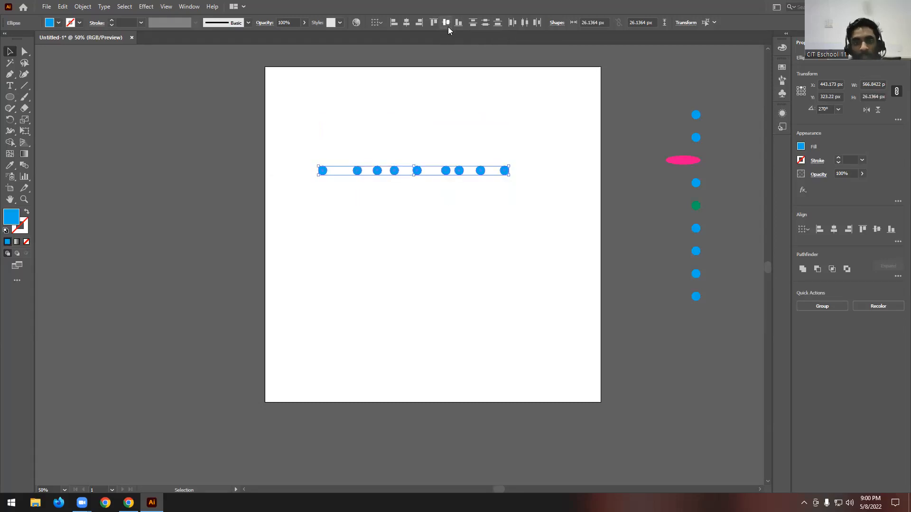
left_click(459, 23)
key("ctrl+z")
key("ctrl+z")
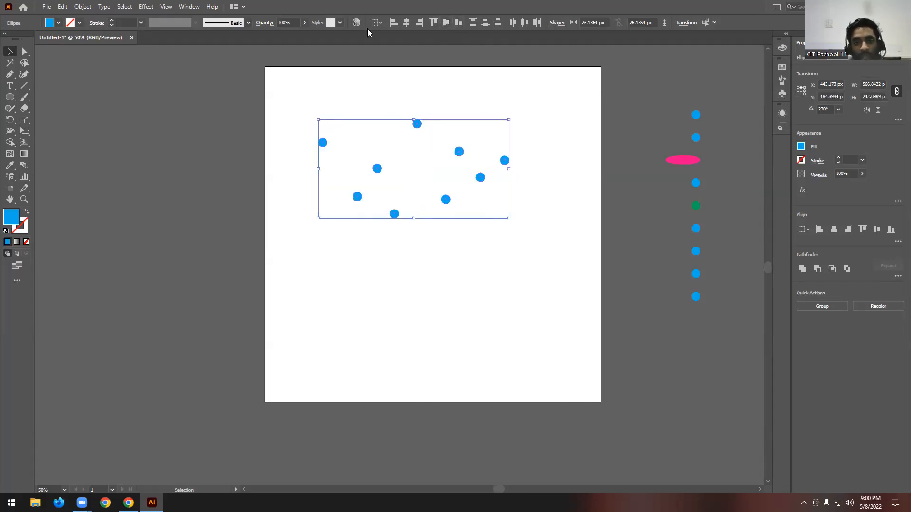
- Check the align reference options, try Horizontal Distribute Center on the scattered blue circles, and undo the distribution
left_click(381, 24)
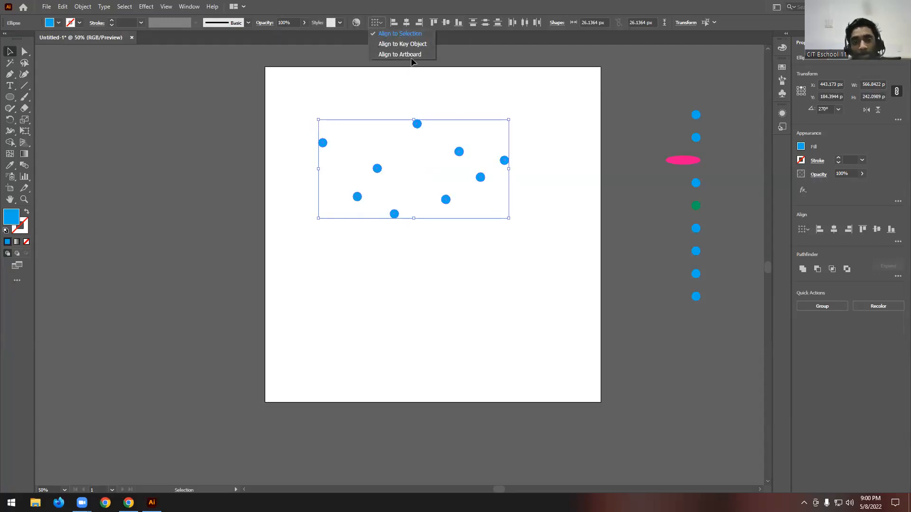
left_click(502, 5)
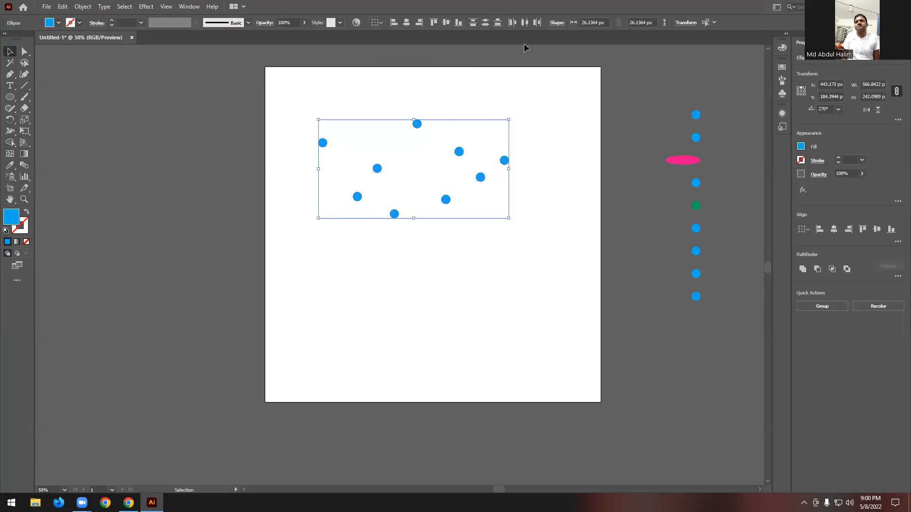
left_click(527, 23)
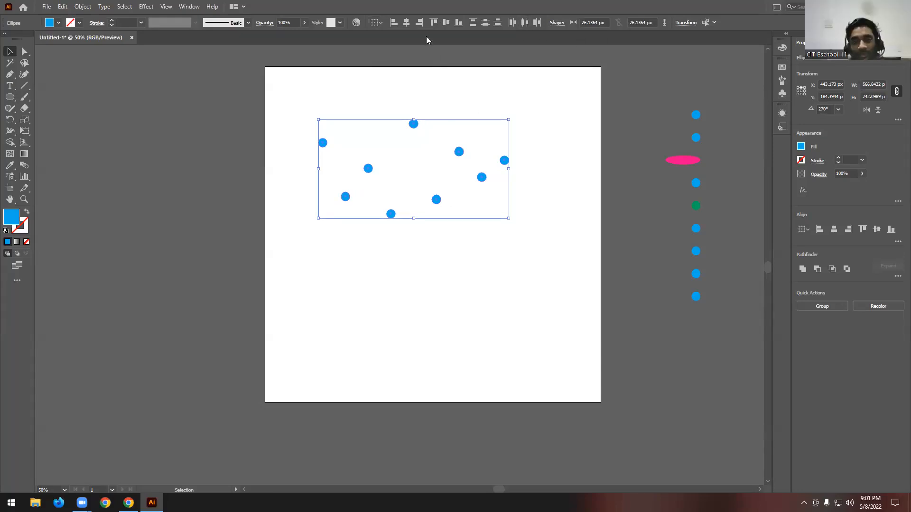
key("ctrl+z")
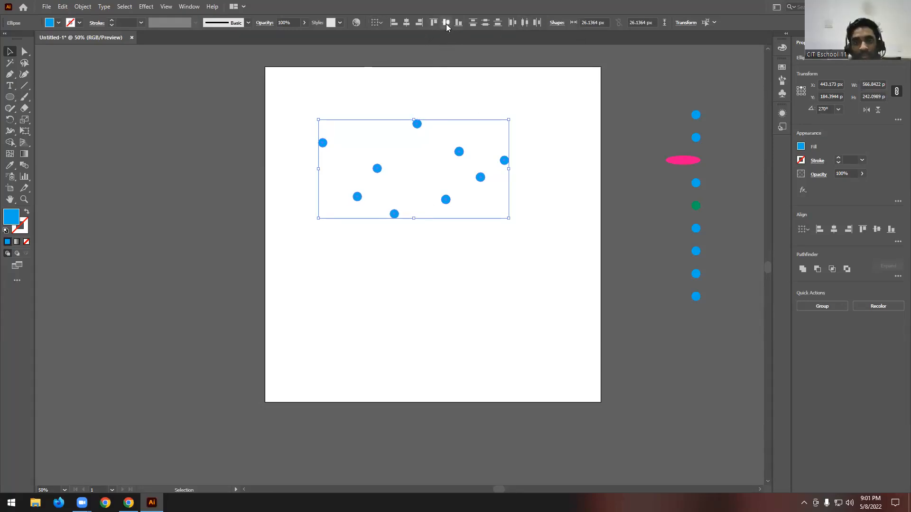
- Apply Vertical Align Center and Horizontal Distribute Center to the nine blue circles so they form an evenly spaced row, and deselect them
left_click(446, 24)
left_click(524, 23)
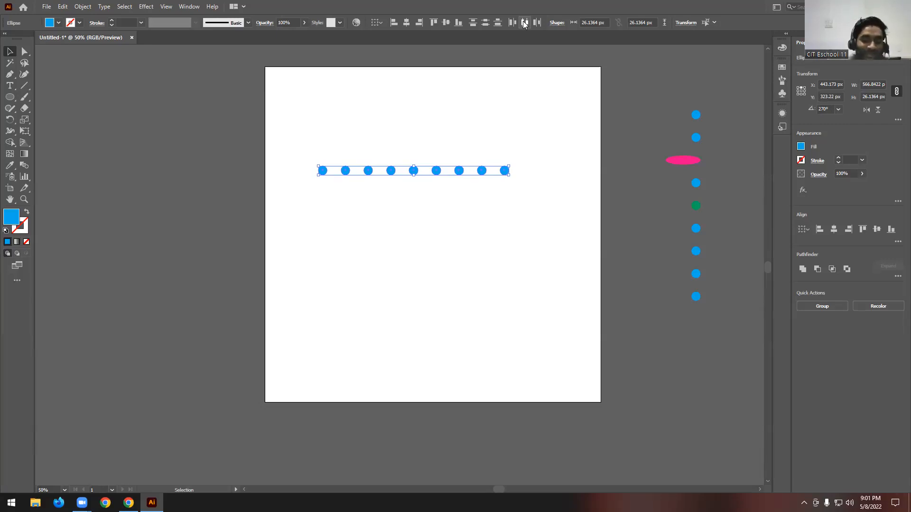
left_click(416, 202)
- Select the row of circles and the column beside the artboard and delete them all
left_click_drag(310, 68, 751, 389)
key("Delete")
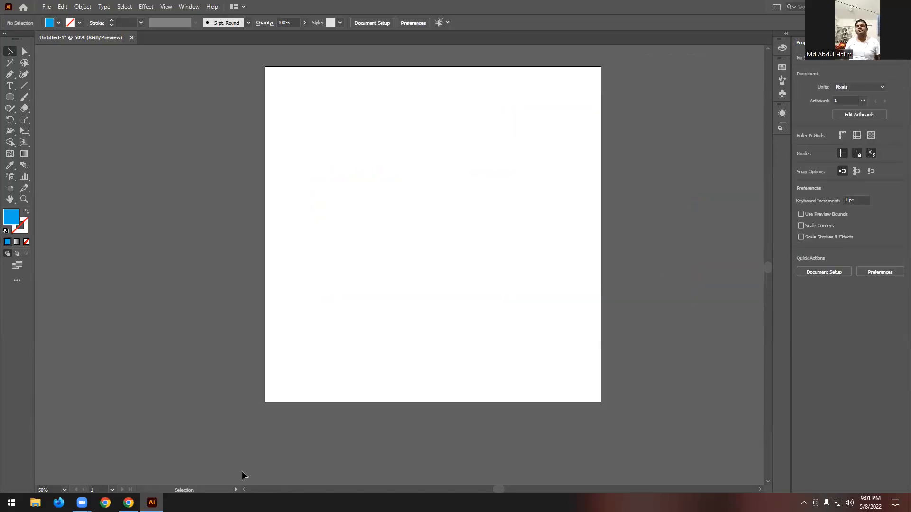
- Switch to Chrome and review the class 03 topics on the Pen Tool, related tools and Pathfinder in 6 Months copy.pdf, enlarging the page
left_click(129, 503)
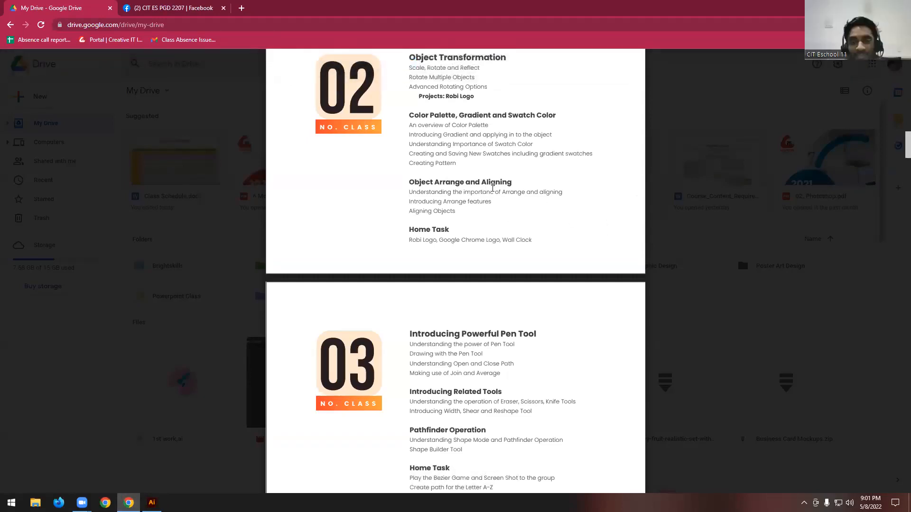
scroll(516, 252, "up", 2)
scroll(516, 253, "down", 2)
key("ctrl+plus")
key("ctrl+plus")
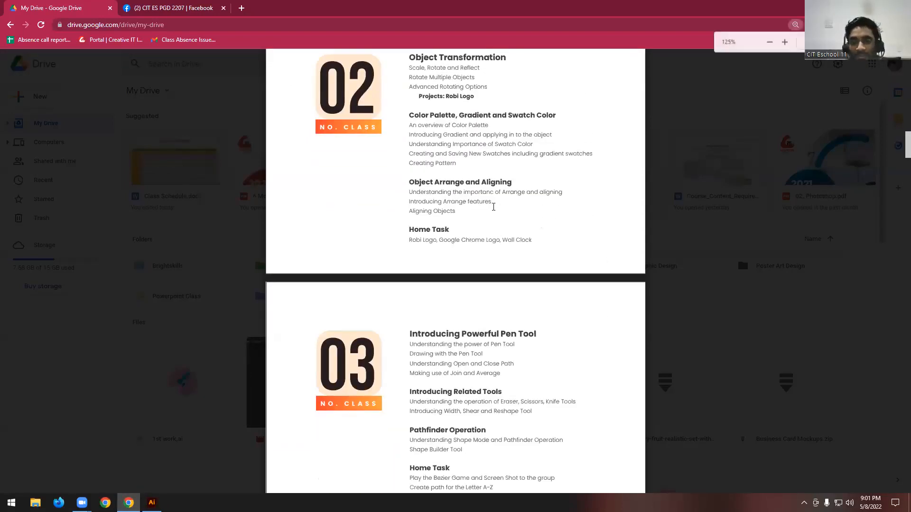
scroll(491, 247, "down", 2)
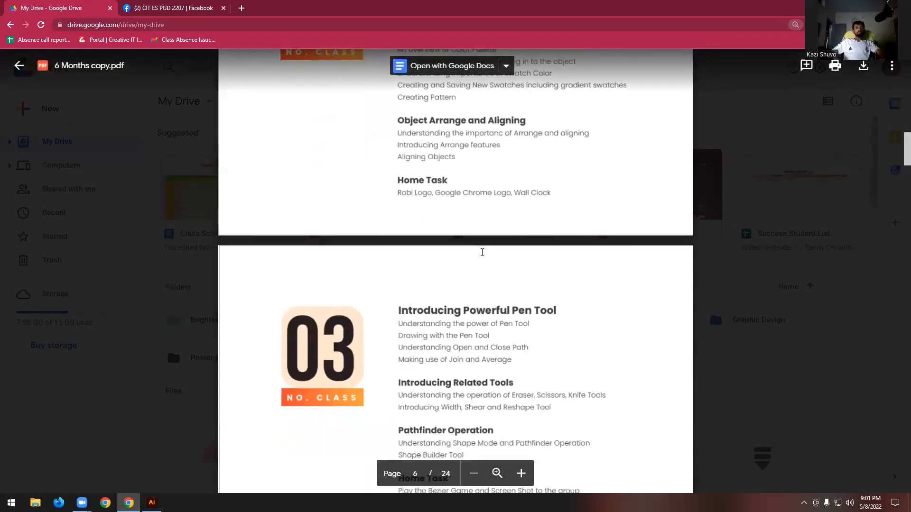
scroll(482, 253, "down", 2)
scroll(369, 152, "down", 2)
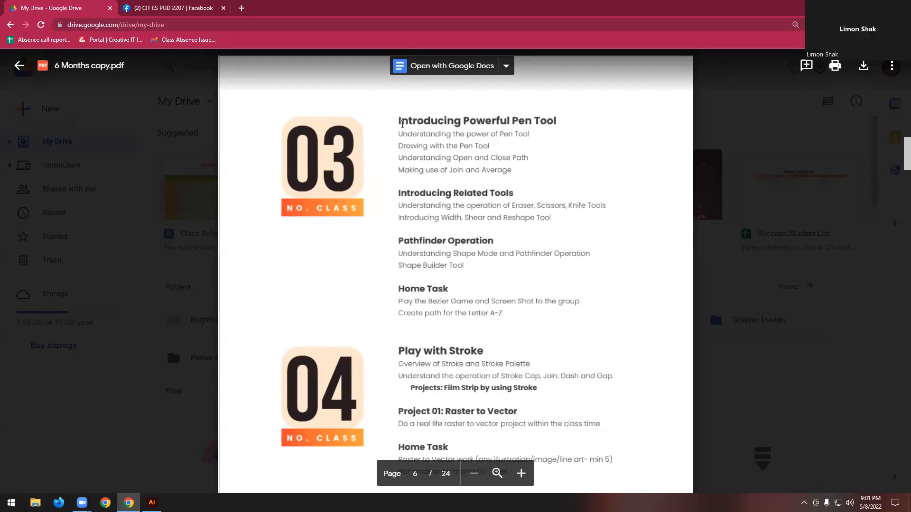
left_click_drag(402, 124, 503, 120)
left_click(503, 120)
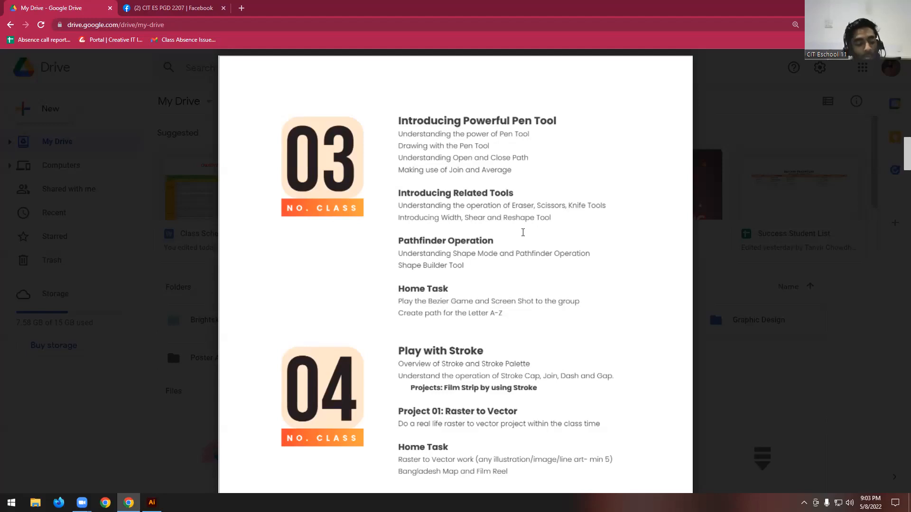
scroll(523, 233, "up", 1)
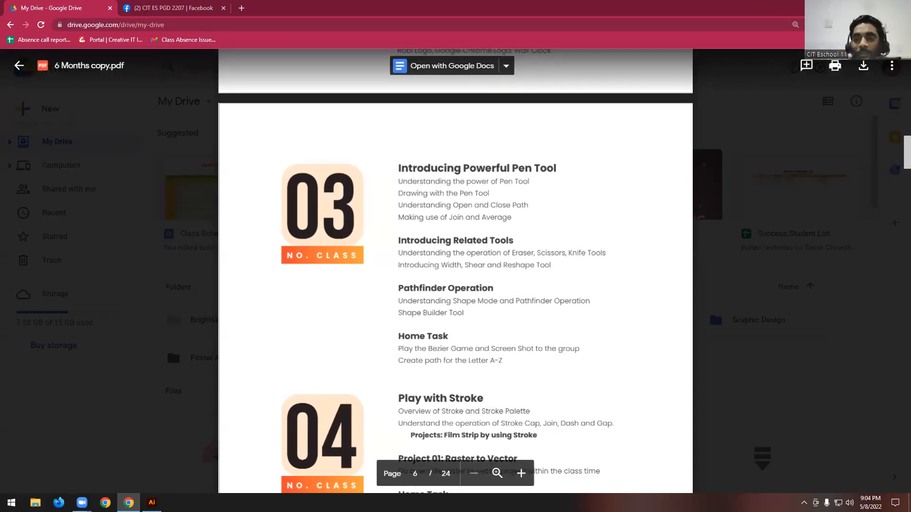
- Switch back to Illustrator, show the Pen Tool's group of anchor point tools and choose the Pen Tool
left_click(152, 503)
scroll(266, 183, "up", 2)
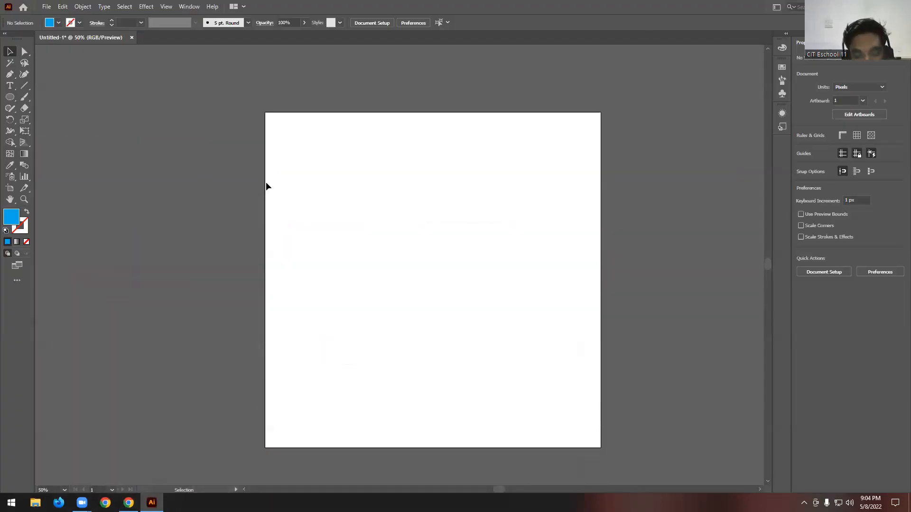
key("p")
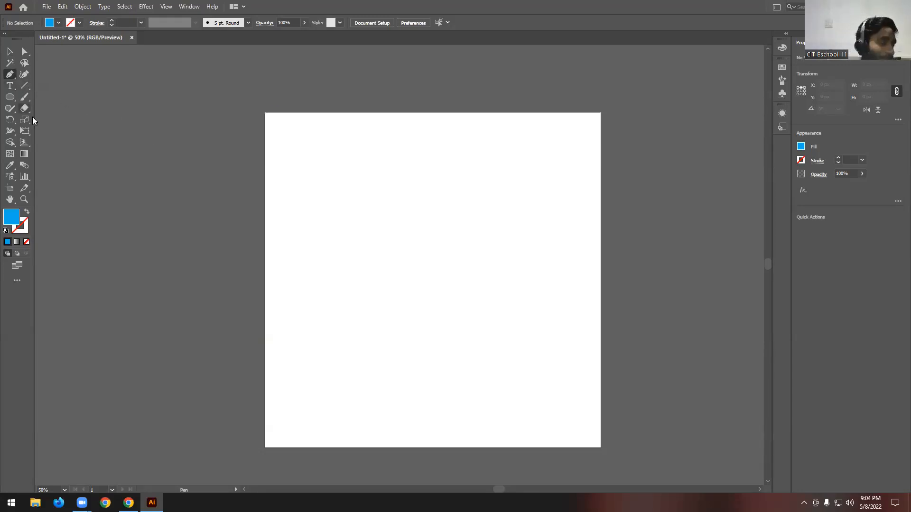
right_click(15, 78)
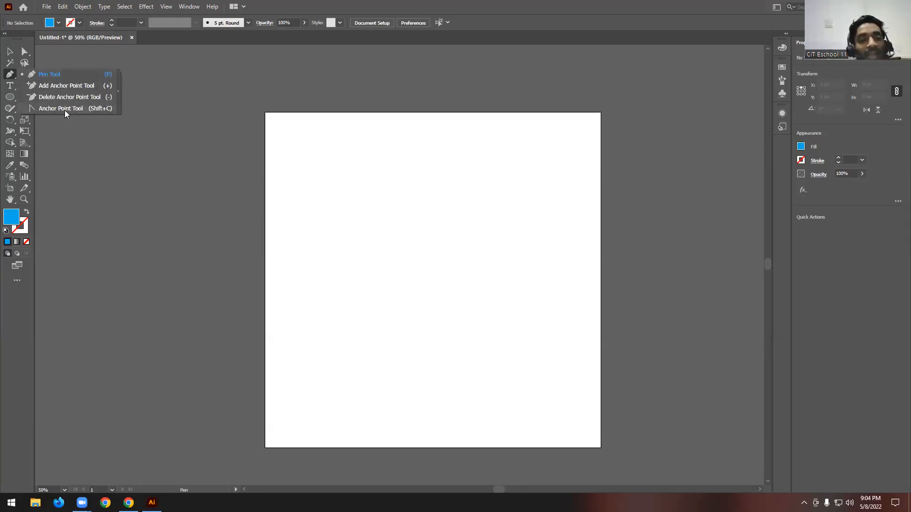
left_click(71, 75)
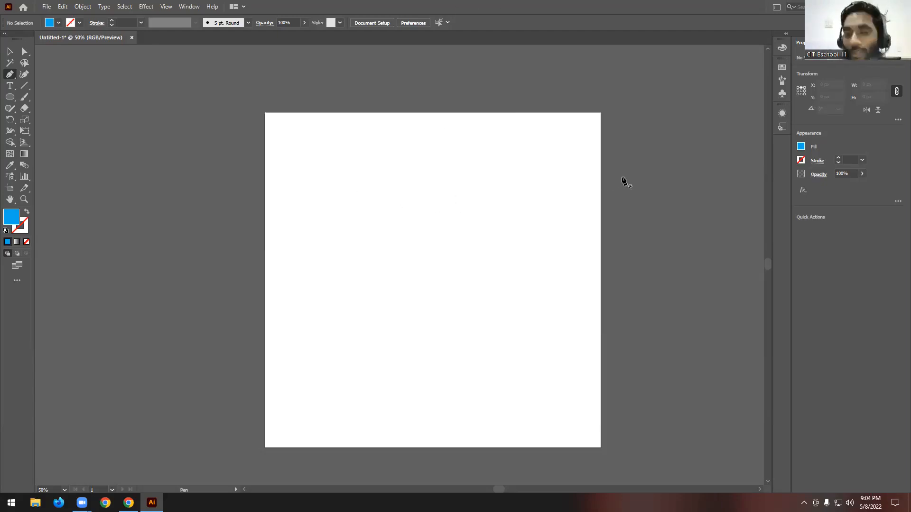
- Draw a jagged blue path of many straight segments across the upper part of the artboard with the Pen Tool
left_click(333, 157)
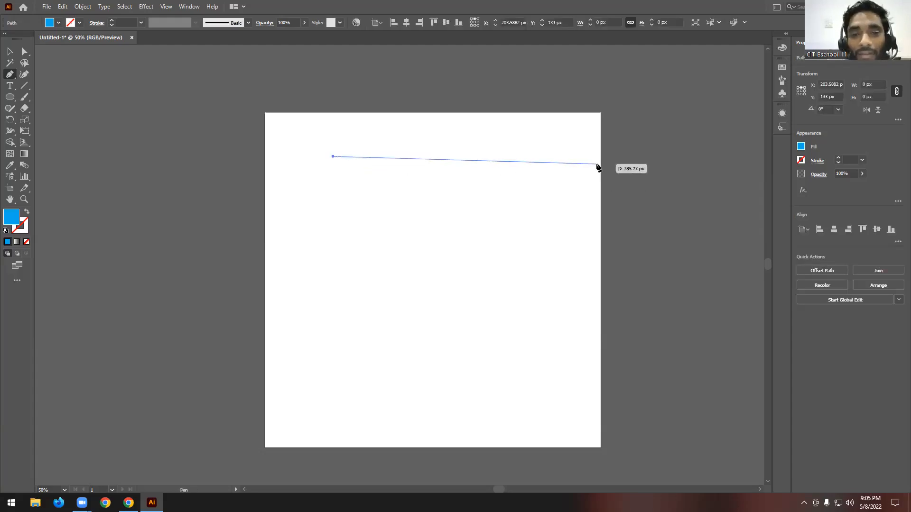
left_click(575, 163)
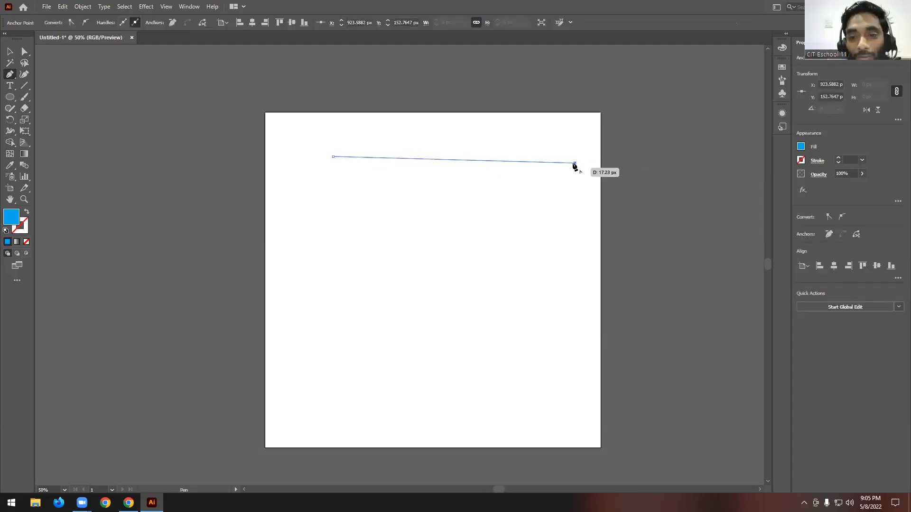
left_click(477, 329)
left_click(495, 224)
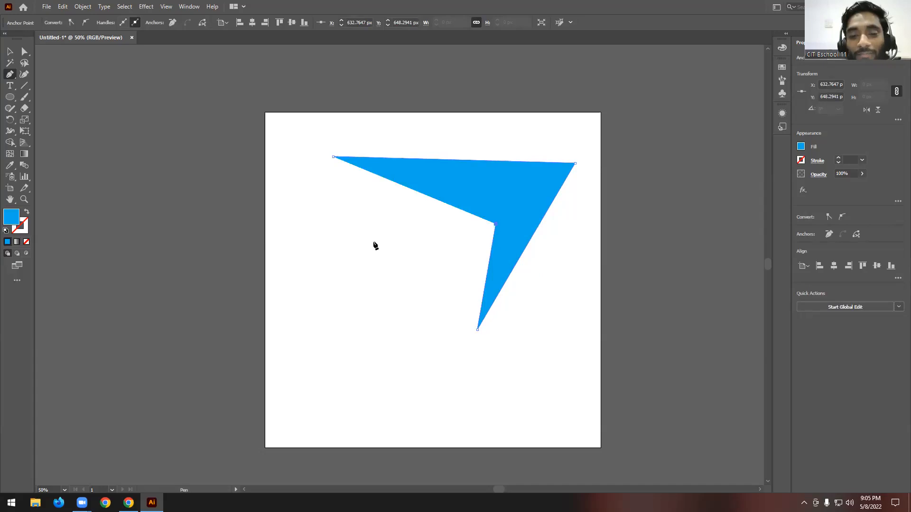
left_click(323, 286)
left_click(480, 199)
left_click(380, 192)
left_click(293, 240)
left_click(265, 132)
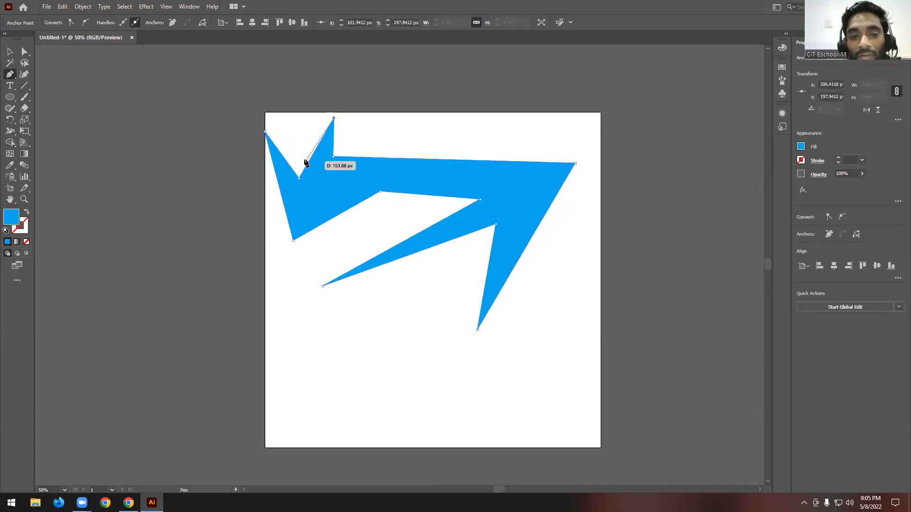
left_click(432, 132)
left_click(362, 141)
left_click(457, 147)
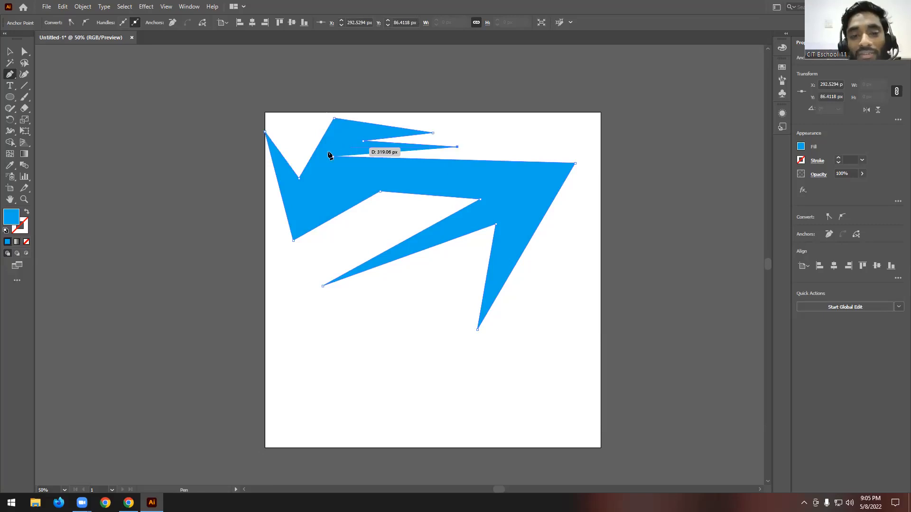
left_click(343, 141)
left_click(356, 151)
left_click(325, 147)
left_click(316, 176)
left_click(340, 175)
left_click(326, 164)
left_click(355, 169)
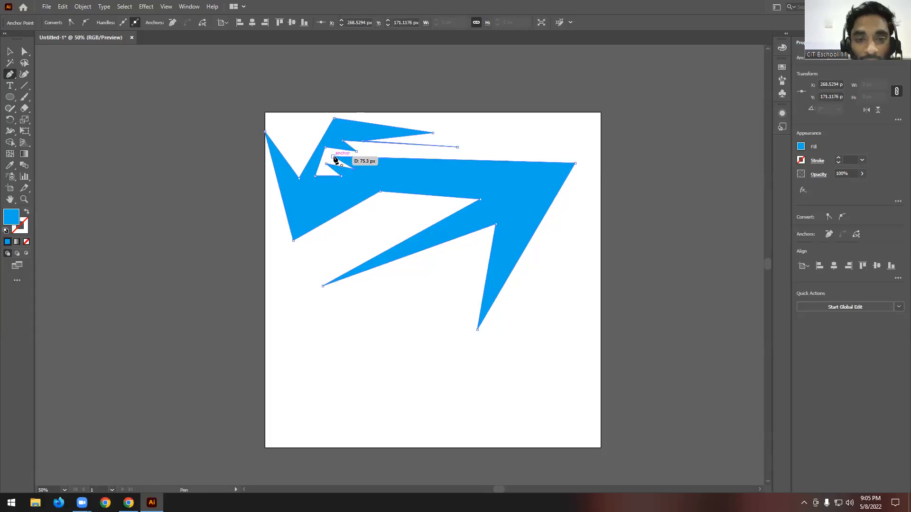
left_click(393, 176)
left_click(459, 175)
left_click(394, 167)
left_click(346, 164)
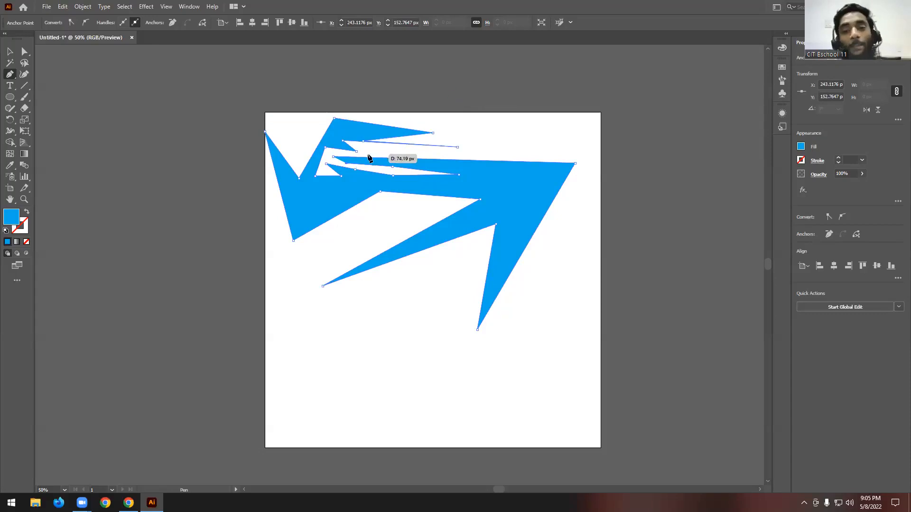
- Close the jagged path by joining its last segment to the starting anchor point
scroll(344, 181, "up", 5)
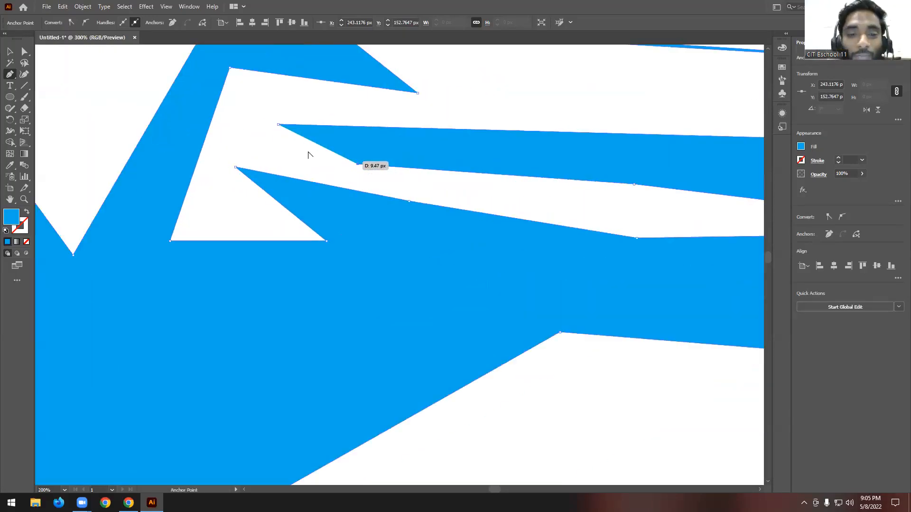
scroll(308, 155, "up", 2)
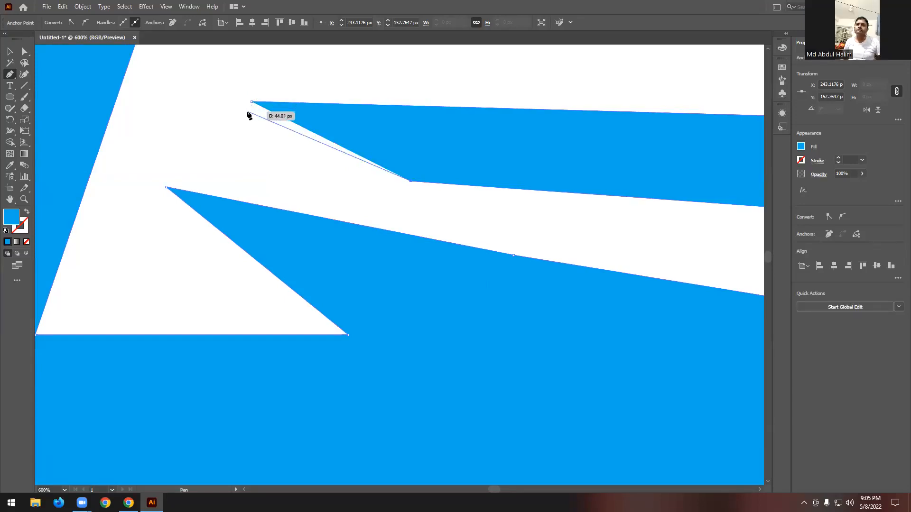
left_click(165, 186)
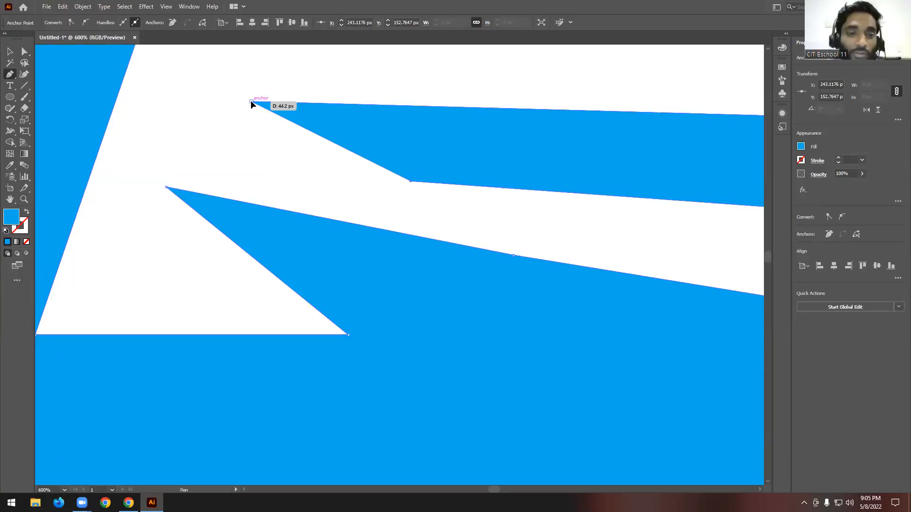
scroll(356, 190, "down", 8)
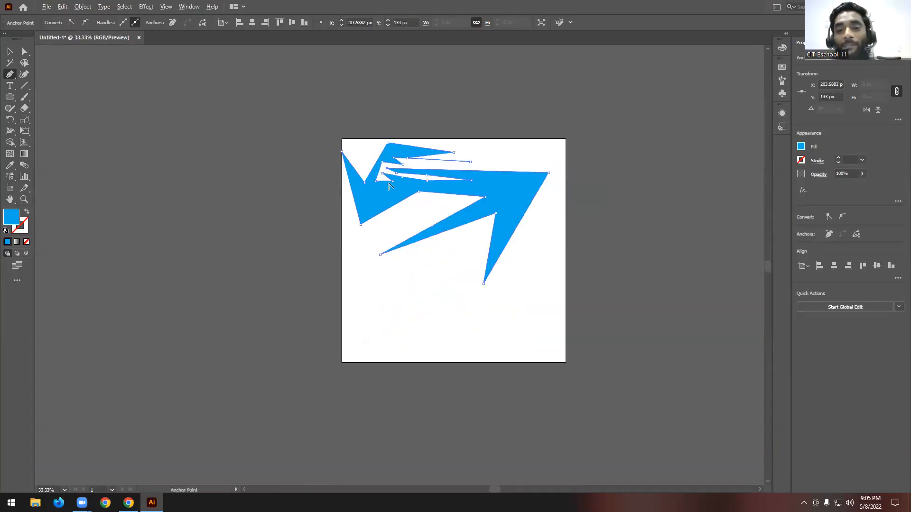
- Move the jagged shape off the artboard into the empty canvas beside it and deselect it
left_click(5, 51)
left_click(314, 219)
left_click_drag(512, 204, 238, 192)
left_click(272, 112)
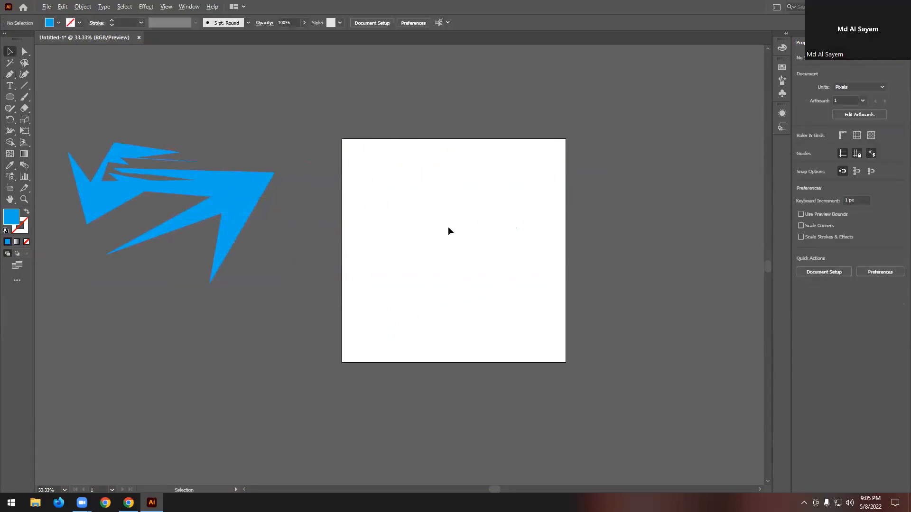
- Draw a second jagged straight-sided shape, about 608 by 642 px, on the artboard with the Pen Tool
scroll(448, 226, "up", 2)
scroll(398, 201, "down", 2)
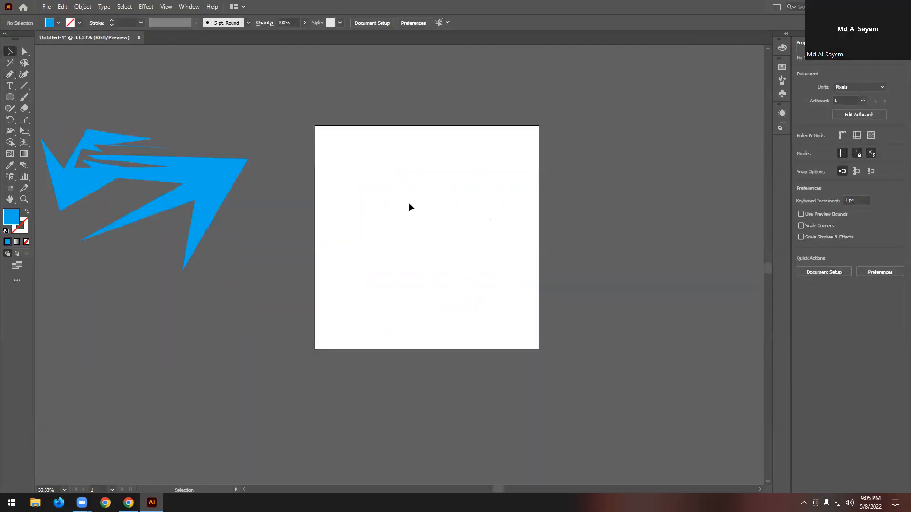
left_click(10, 75)
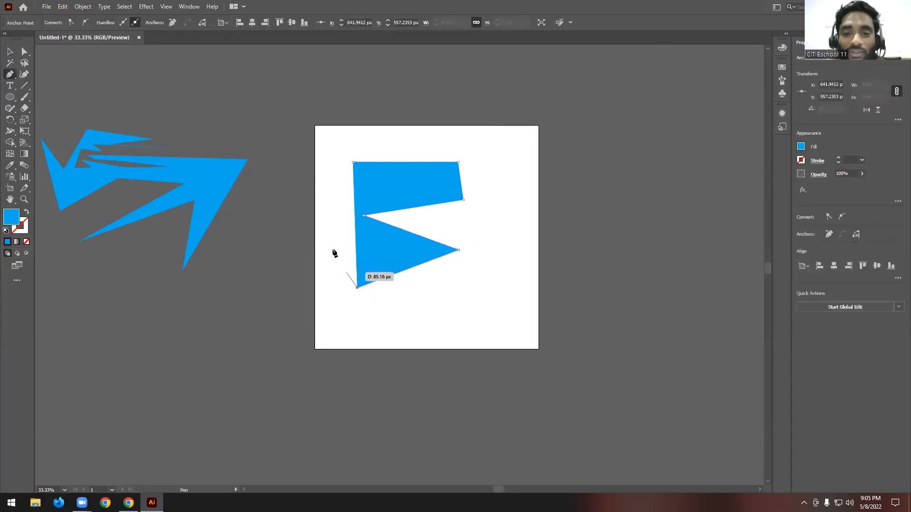
left_click(397, 195)
left_click(461, 227)
left_click(378, 250)
left_click(430, 183)
left_click(343, 184)
left_click(337, 205)
left_click(368, 191)
left_click(329, 162)
left_click(354, 144)
left_click(343, 162)
left_click(369, 152)
left_click(353, 162)
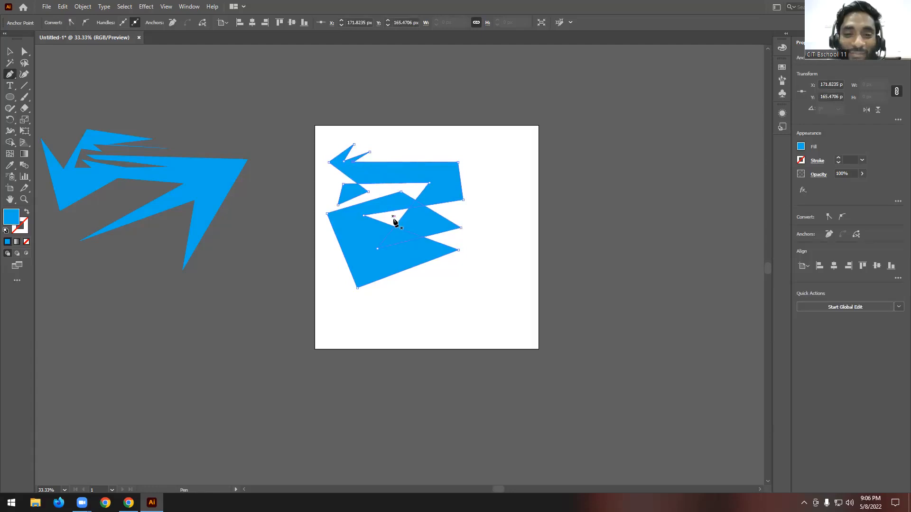
key("ctrl+plus")
key("ctrl+plus")
- Move the second jagged shape off the artboard and place it below the first one
left_click(10, 52)
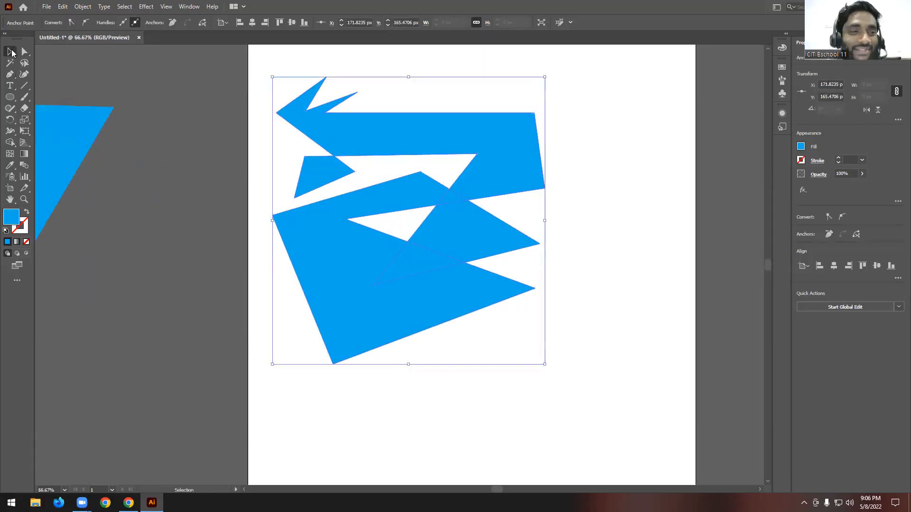
key("ctrl+minus")
left_click(557, 135)
scroll(557, 136, "down", 1)
left_click_drag(517, 142, 287, 229)
scroll(229, 223, "up", 1)
scroll(228, 223, "up", 1)
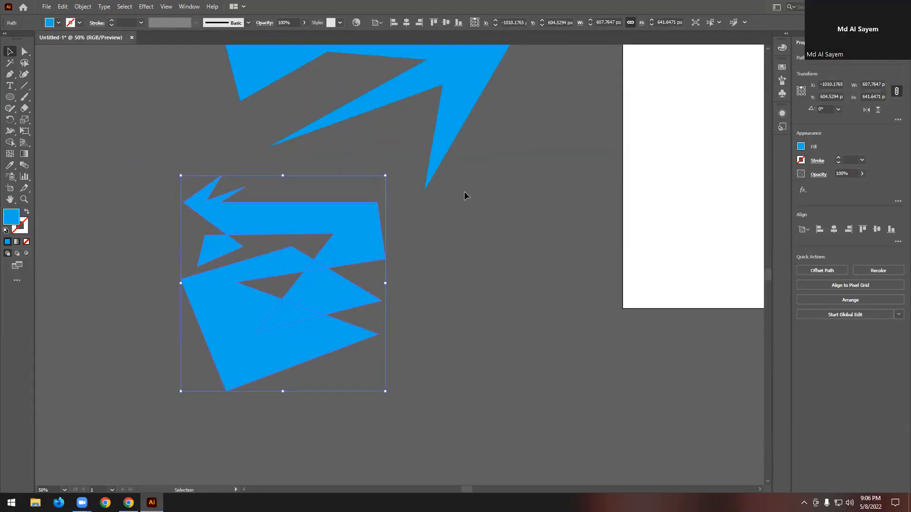
- Select both jagged shapes beside the artboard and delete them
scroll(463, 192, "down", 2)
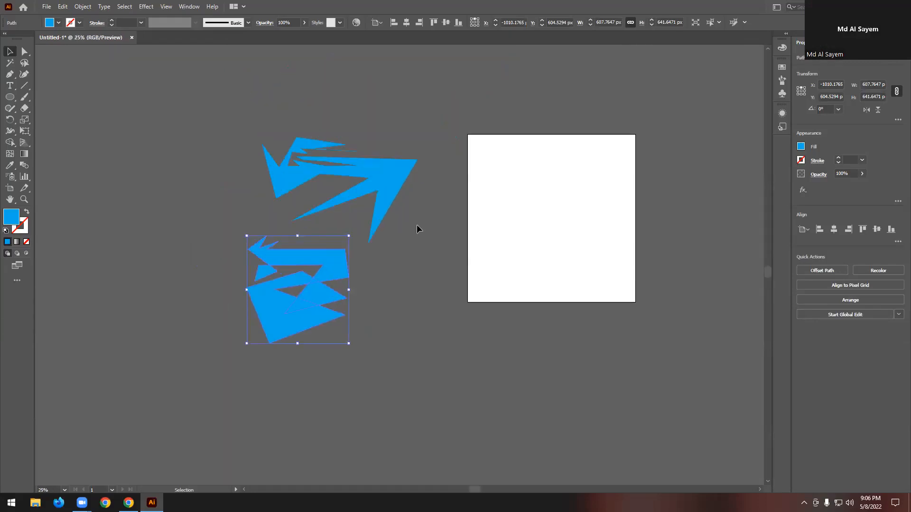
key("ctrl+a")
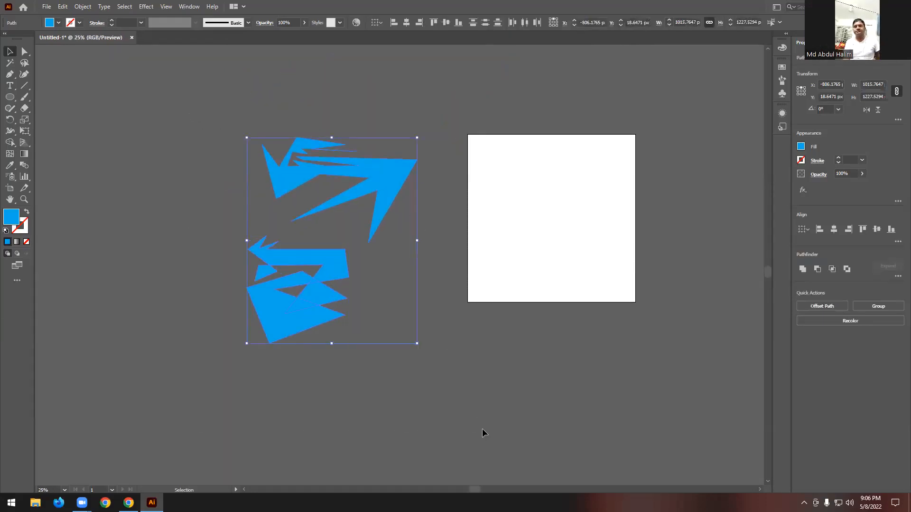
key("Delete")
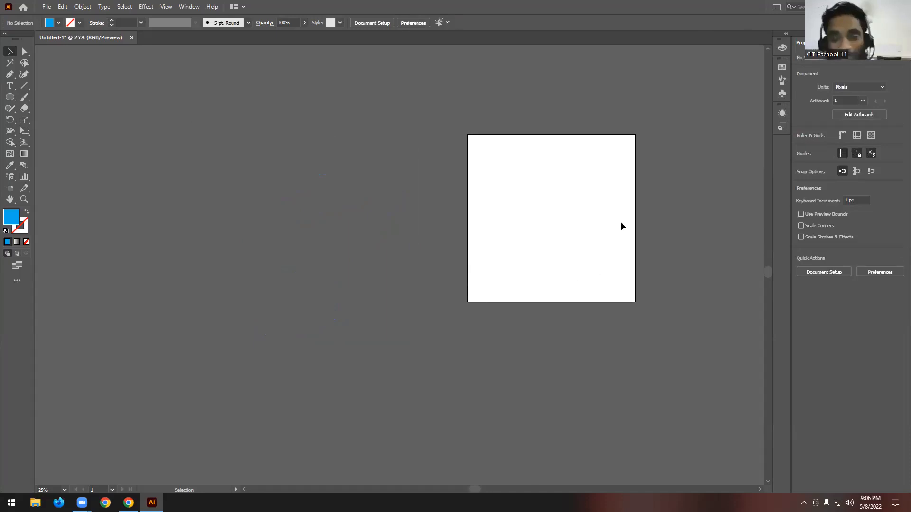
- Choose the Pen Tool and draw a path through six straight-line anchor points in the upper part of the artboard
scroll(707, 197, "up", 2)
scroll(548, 234, "up", 1)
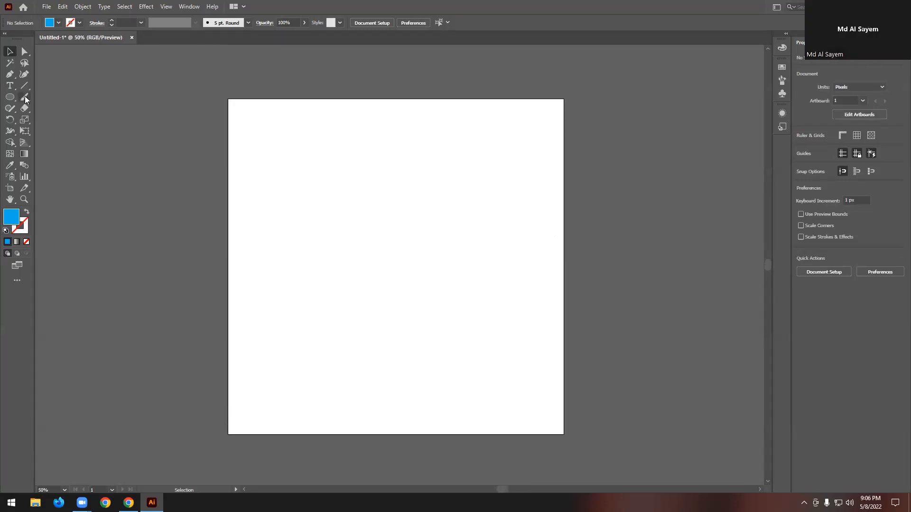
left_click_drag(13, 79, 52, 72)
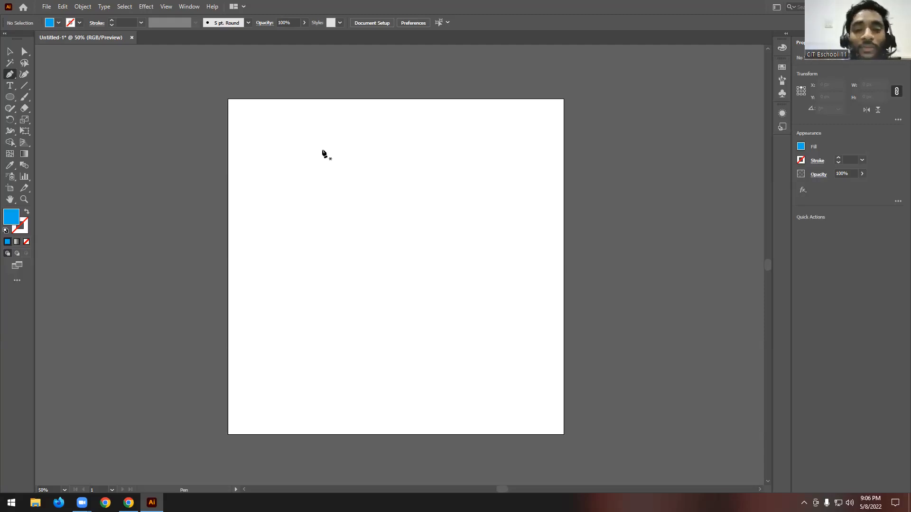
left_click(320, 125)
left_click(331, 227)
left_click(435, 150)
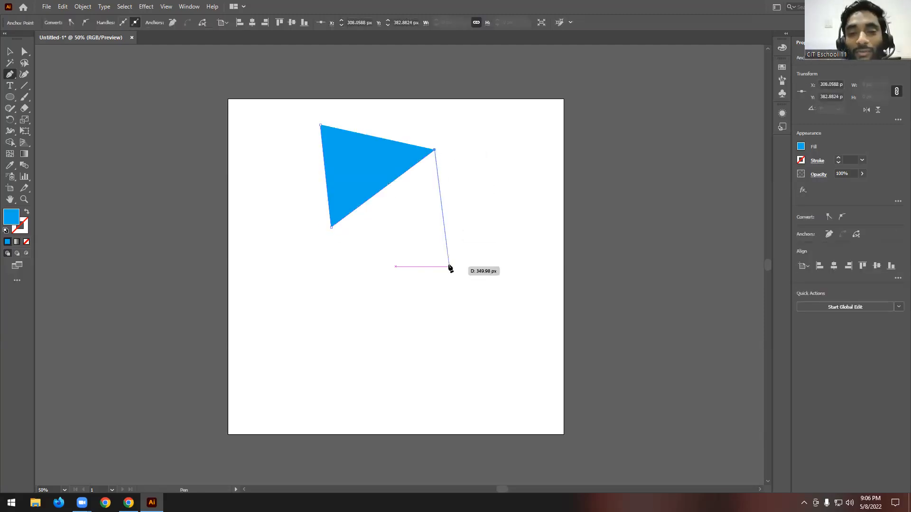
left_click(450, 274)
left_click(295, 301)
left_click(499, 198)
- Undo all the anchor points of the straight-line path
key("ctrl+z")
key("ctrl+z")
key("ctrl+z")
key("ctrl+z")
key("ctrl+z")
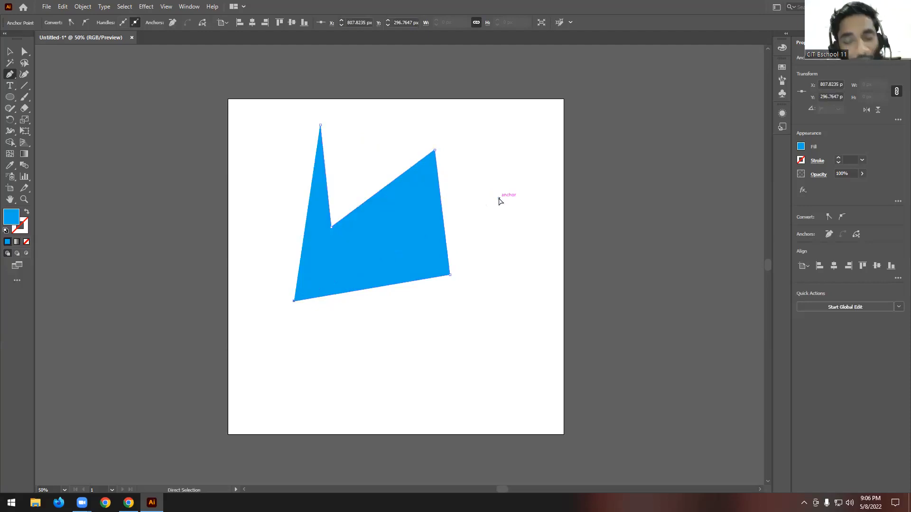
key("ctrl+z")
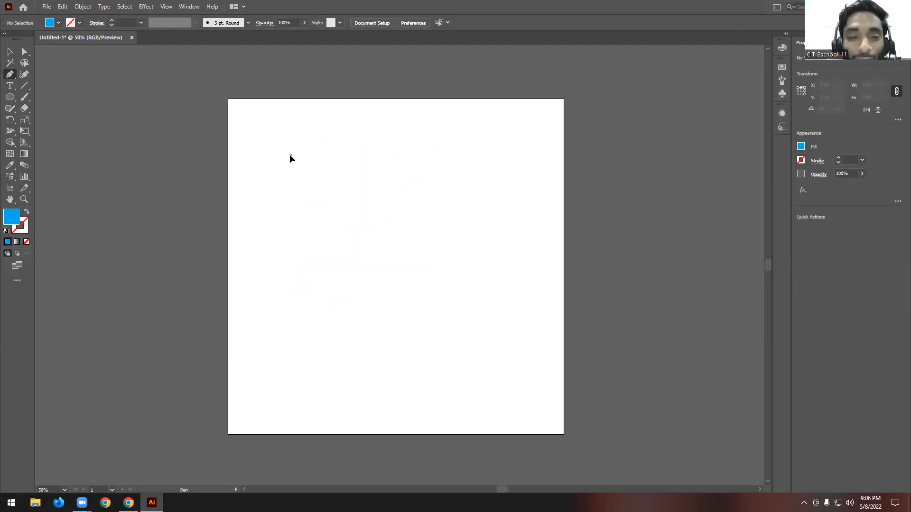
- Draw a curved shape from smooth anchor points in the artboard's upper left area and close it at the starting anchor
left_click_drag(291, 155, 333, 135)
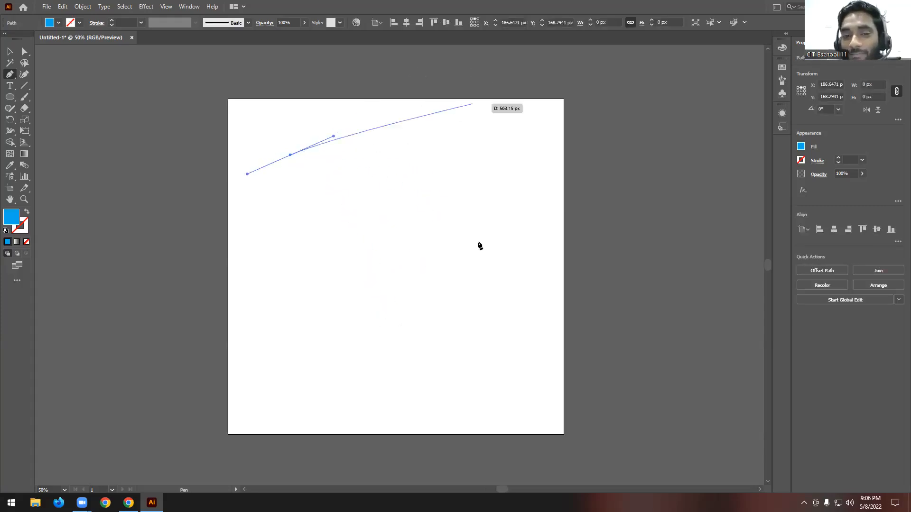
key("ctrl+z")
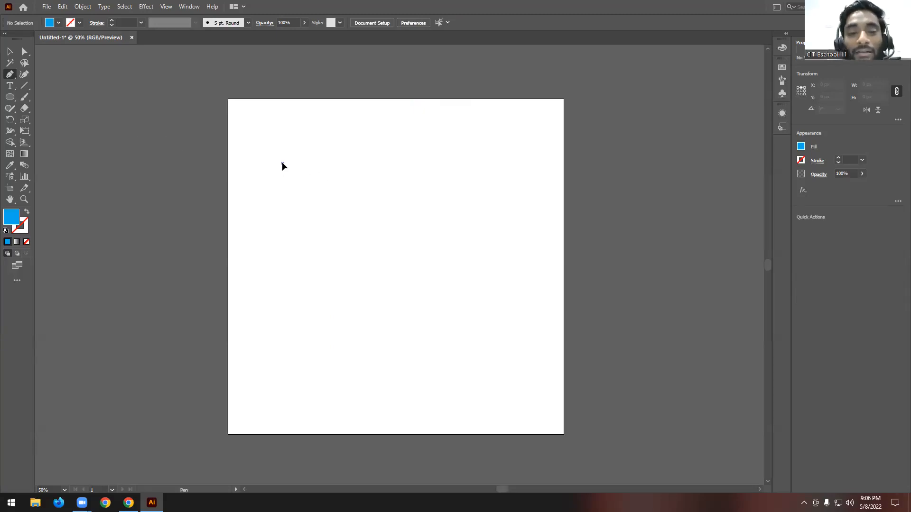
left_click_drag(281, 163, 324, 142)
left_click_drag(399, 226, 328, 307)
left_click_drag(344, 198, 279, 209)
left_click_drag(320, 182, 367, 153)
left_click_drag(291, 175, 251, 153)
left_click_drag(293, 137, 293, 138)
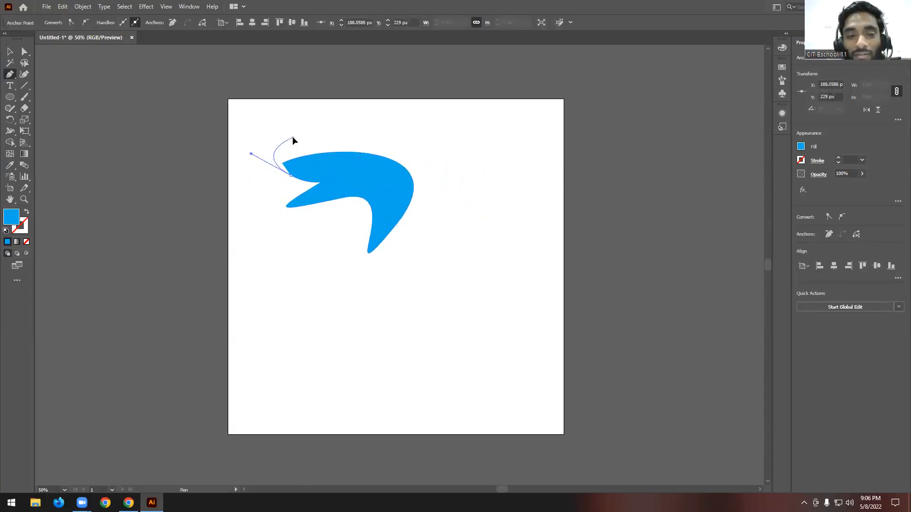
left_click(282, 163)
- Select the curved shape and delete it entirely from the artboard
scroll(281, 160, "up", 4)
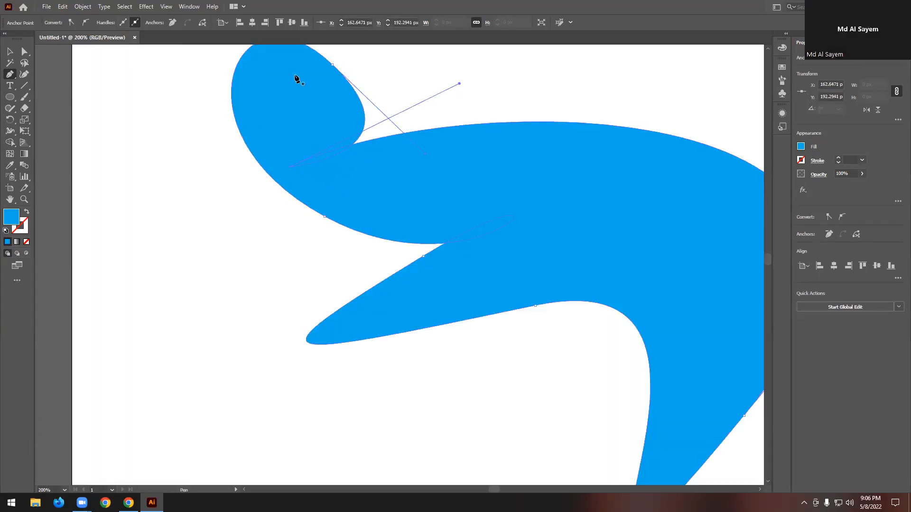
scroll(298, 68, "down", 1)
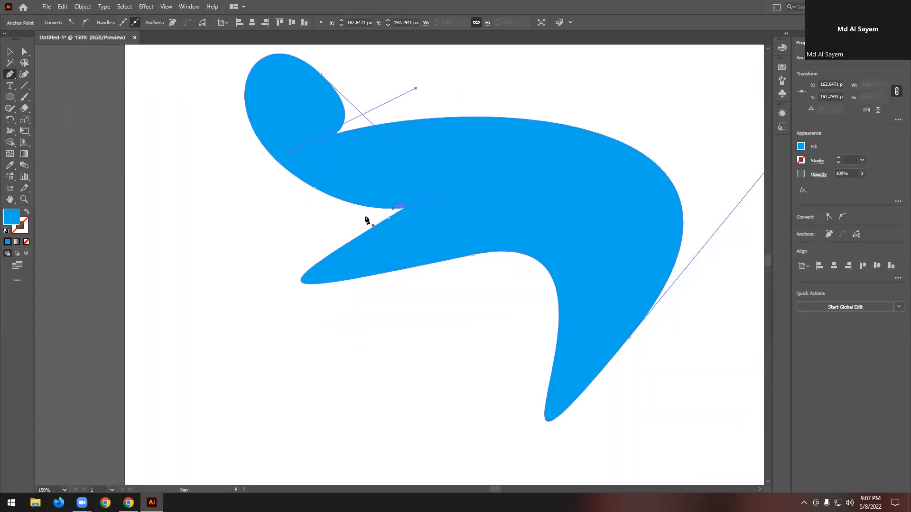
scroll(256, 249, "down", 2)
scroll(378, 238, "up", 1)
key("v")
key("Delete")
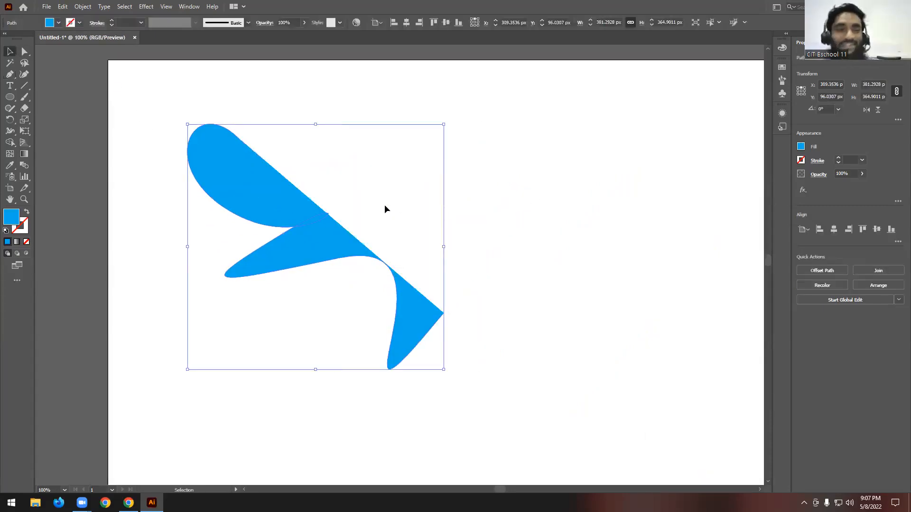
left_click(151, 154)
left_click_drag(163, 98, 264, 195)
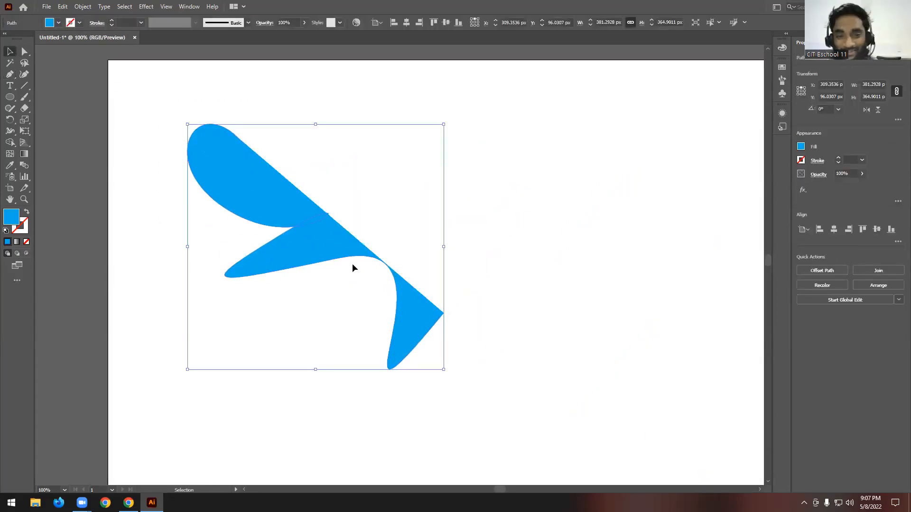
key("Delete")
- Draw a wavy shape from smooth curved anchor points with the Pen Tool in the artboard's upper part and close it at the starting anchor
left_click(9, 74)
scroll(423, 209, "down", 1)
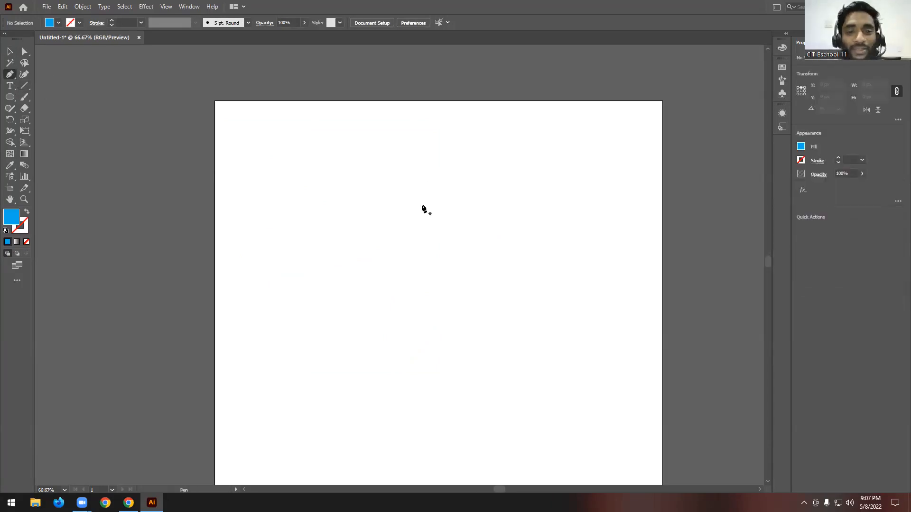
left_click_drag(299, 178, 333, 157)
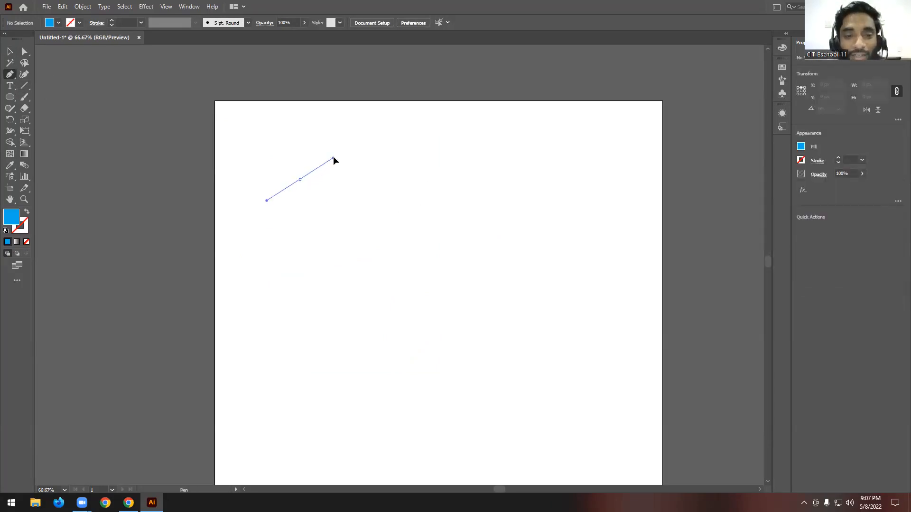
left_click_drag(436, 240, 520, 221)
scroll(478, 237, "down", 4)
scroll(451, 196, "up", 3)
left_click_drag(438, 178, 412, 139)
left_click_drag(397, 170, 396, 201)
left_click_drag(372, 179, 325, 172)
left_click_drag(292, 146, 274, 128)
left_click_drag(279, 160, 314, 187)
scroll(309, 175, "up", 4)
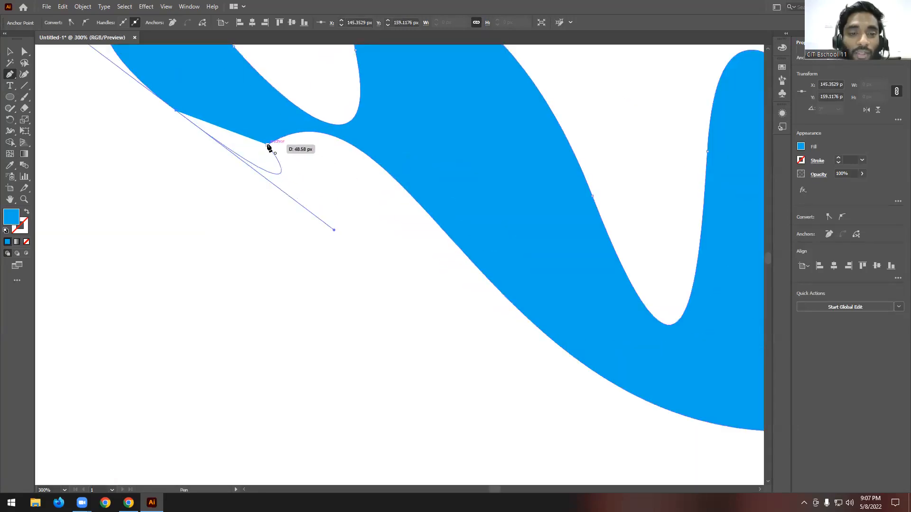
left_click(267, 144)
scroll(362, 206, "down", 4)
scroll(384, 195, "up", 1)
scroll(499, 223, "up", 1)
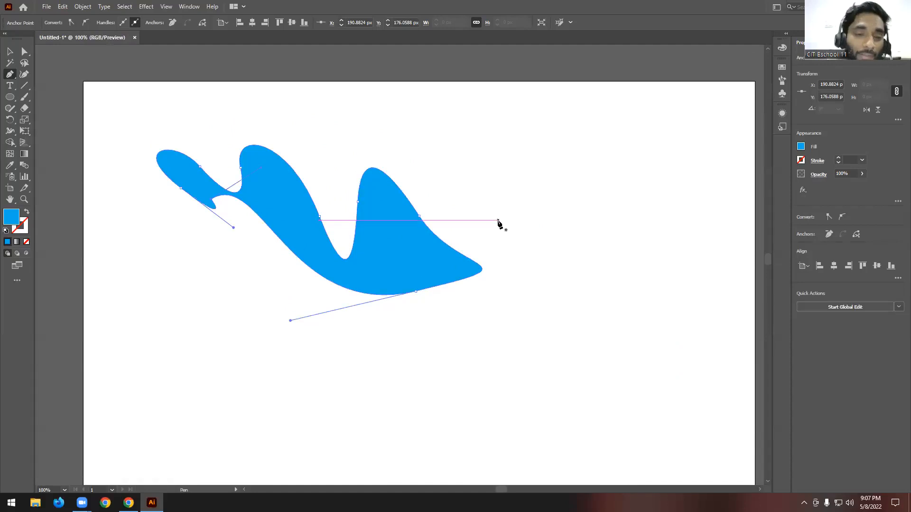
- Select the wavy shape with the Selection Tool, move it down slightly and delete it from the artboard
left_click(9, 51)
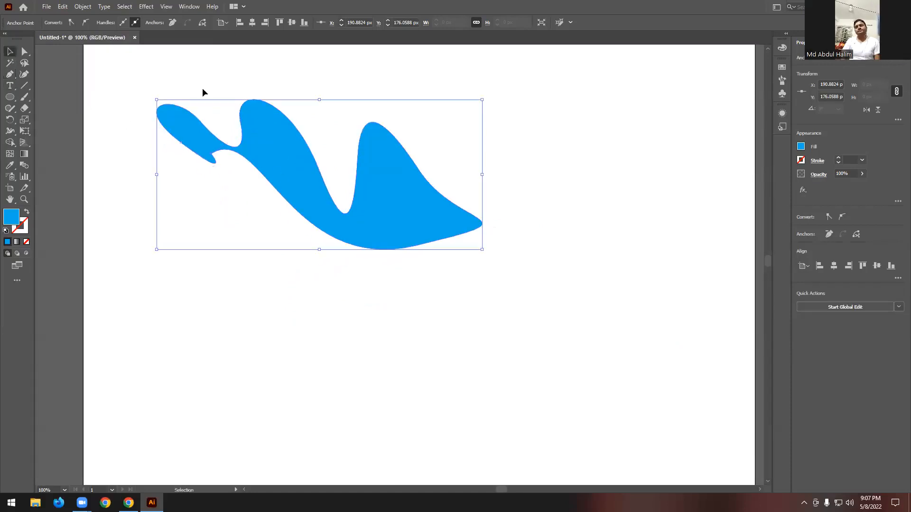
scroll(490, 148, "down", 2)
left_click_drag(490, 148, 491, 227)
key("Delete")
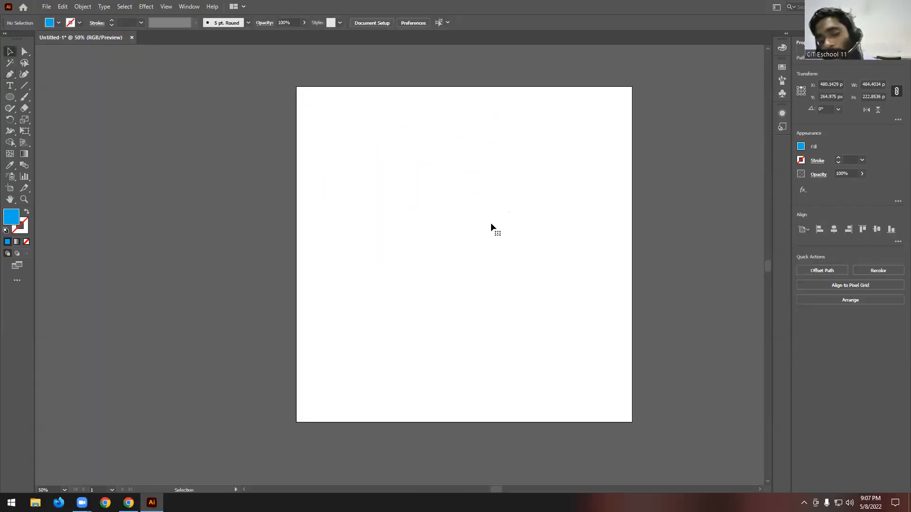
scroll(522, 210, "up", 1)
scroll(379, 210, "down", 1)
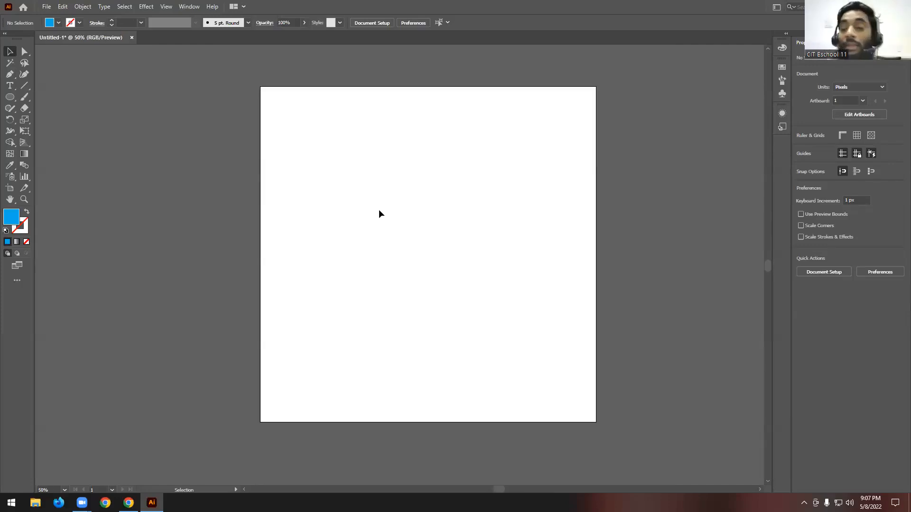
- Draw a straight-sided shape with corner anchor points using the Pen Tool in the artboard's upper area and close it at its first anchor
left_click(10, 74)
left_click(322, 141)
left_click(429, 140)
left_click(388, 198)
left_click(404, 158)
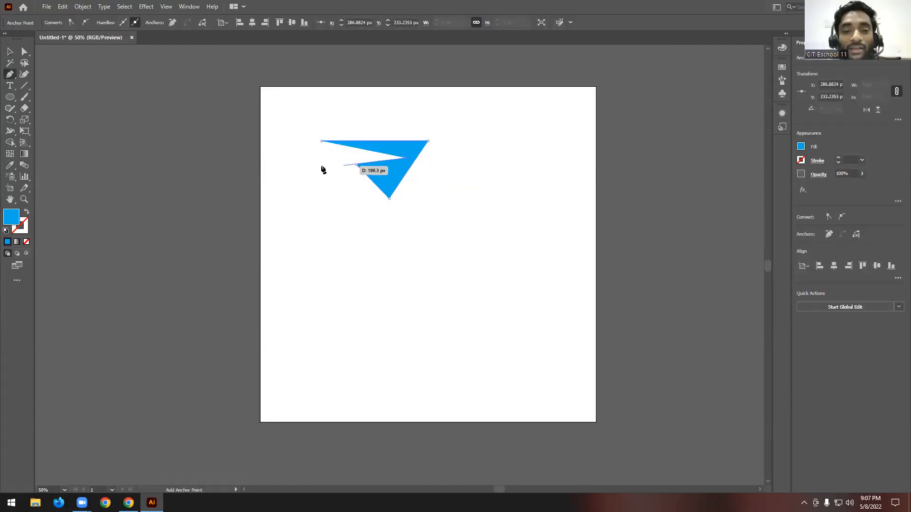
left_click(322, 141)
- Undo the anchor points of the straight-sided shape
key("ctrl+z")
key("ctrl+z")
key("ctrl+z")
key("ctrl+z")
key("ctrl+z")
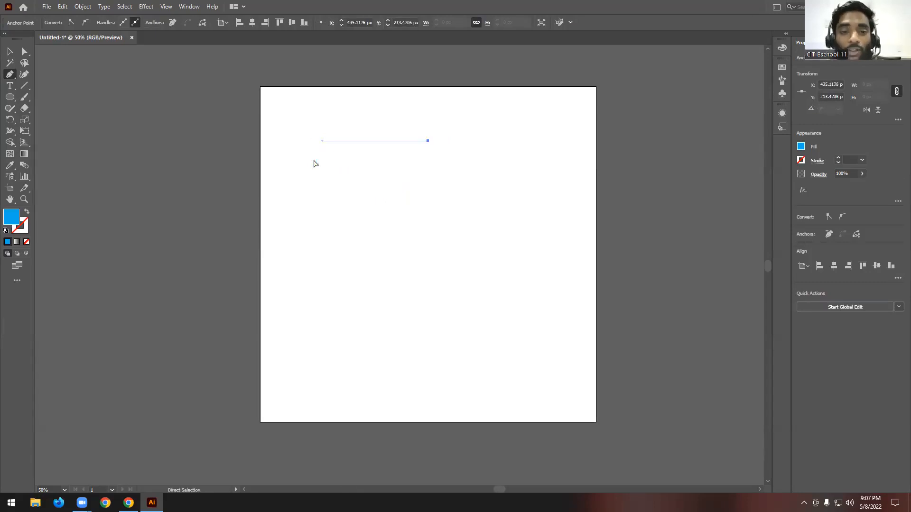
- Draw a flowing curved shape from smooth anchor points across the artboard's upper half and close it at the starting anchor
left_click_drag(337, 161, 369, 145)
left_click_drag(464, 211, 528, 175)
left_click_drag(477, 159, 413, 124)
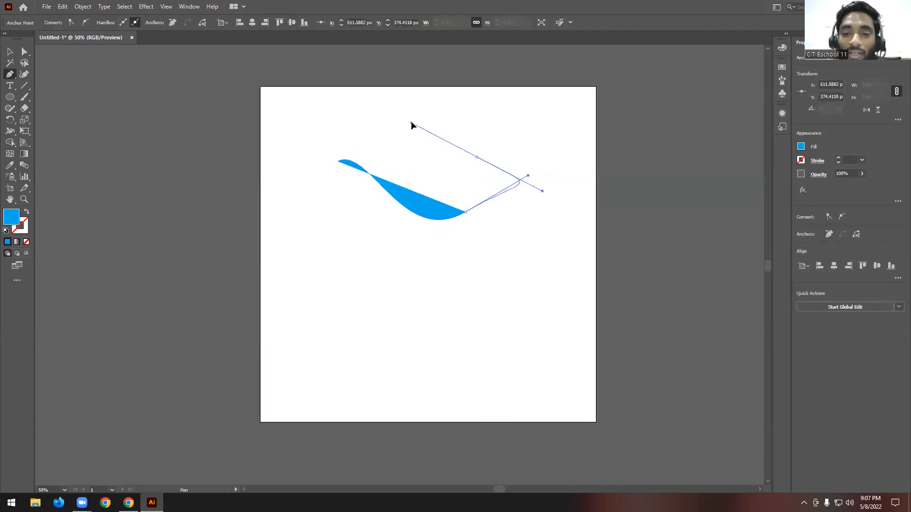
left_click_drag(435, 175, 453, 201)
left_click_drag(395, 180, 337, 137)
left_click(337, 163)
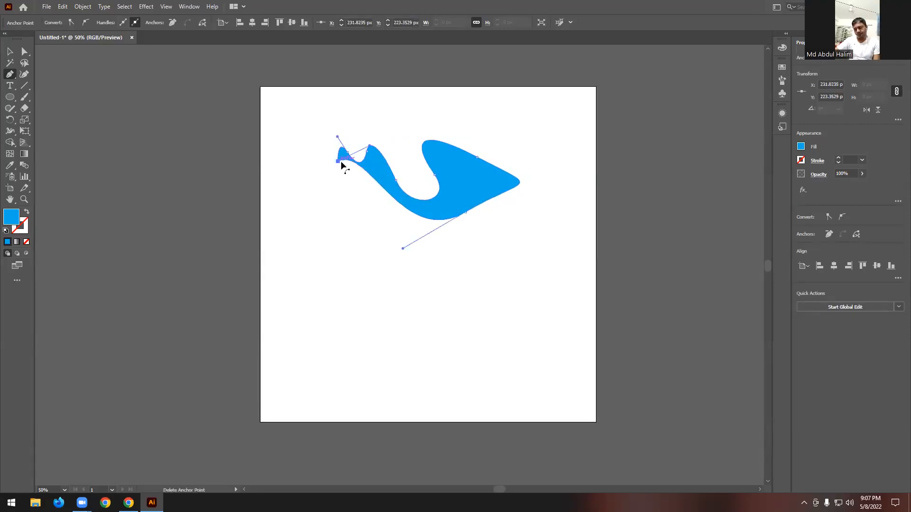
scroll(363, 153, "up", 1)
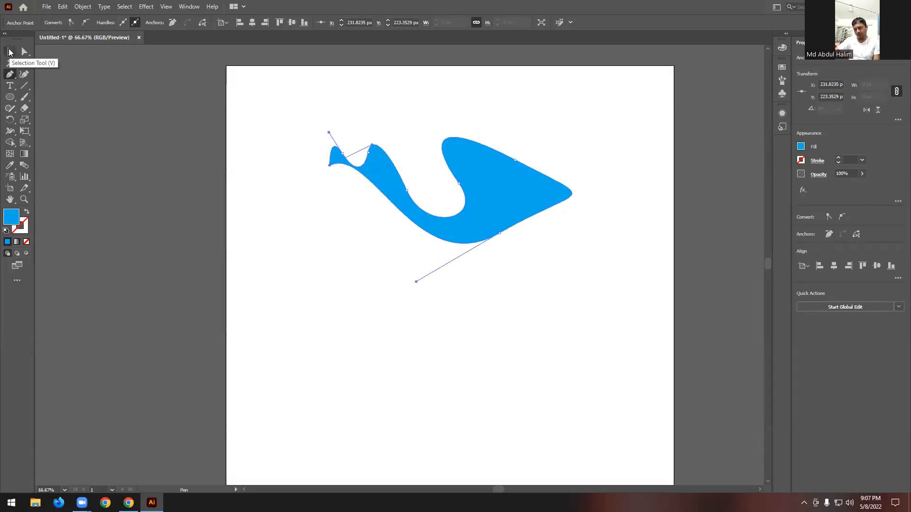
- Select the flowing curved shape with the Selection Tool and delete it, leaving nothing selected
left_click(9, 52)
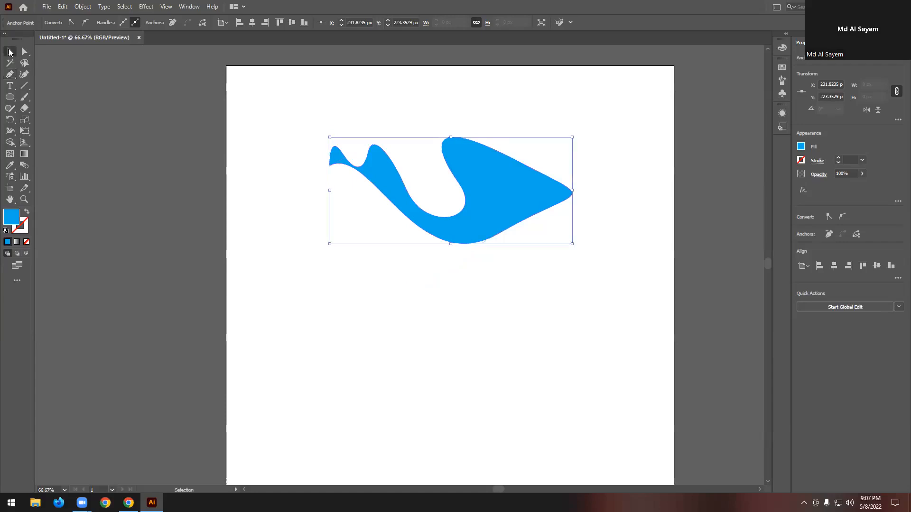
left_click(523, 308)
scroll(522, 306, "down", 1)
left_click(495, 237)
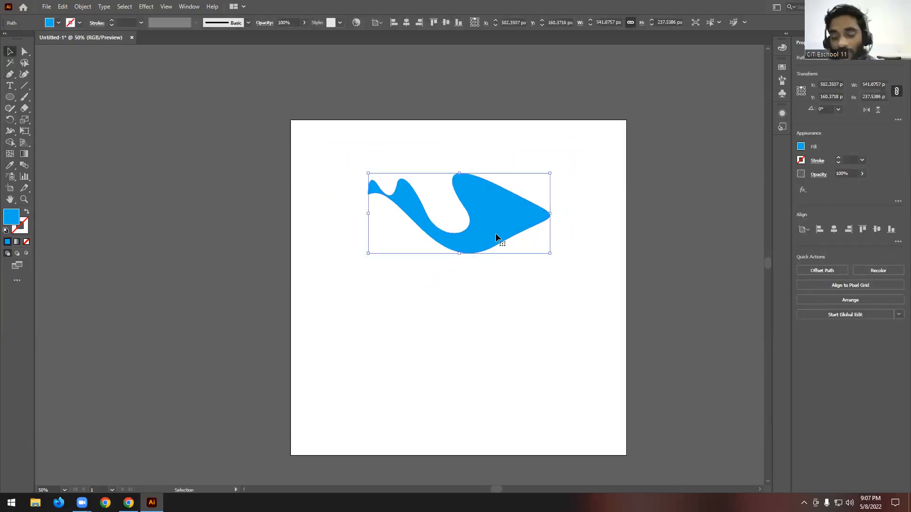
left_click(410, 237)
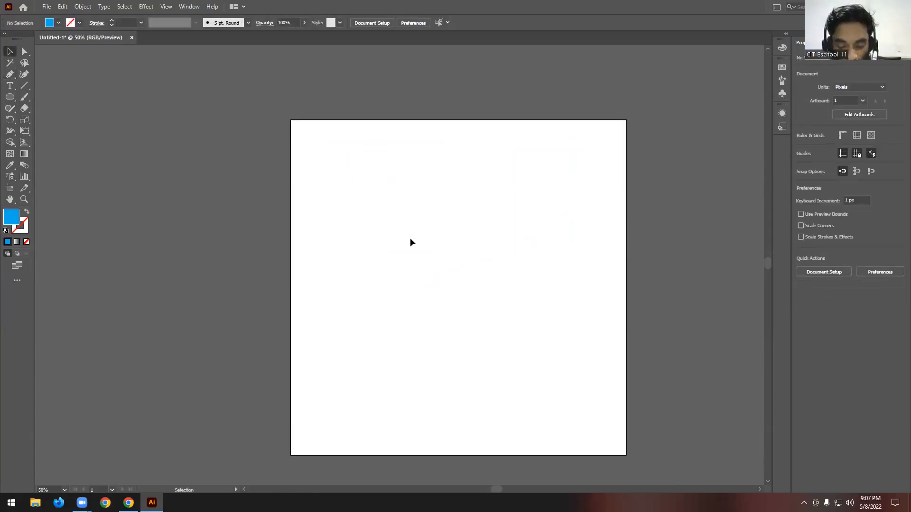
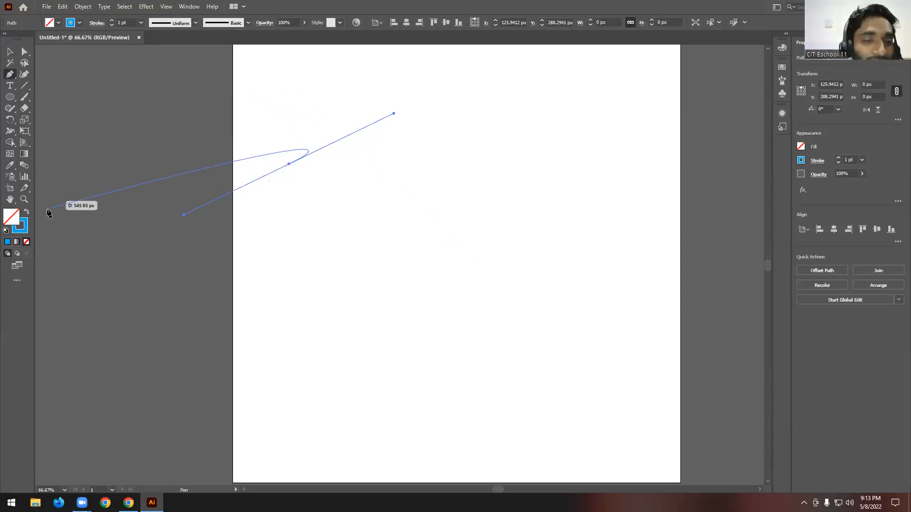
- Try out smooth anchor points with long direction handles on the artboard and undo each of them
left_click_drag(459, 352, 600, 327)
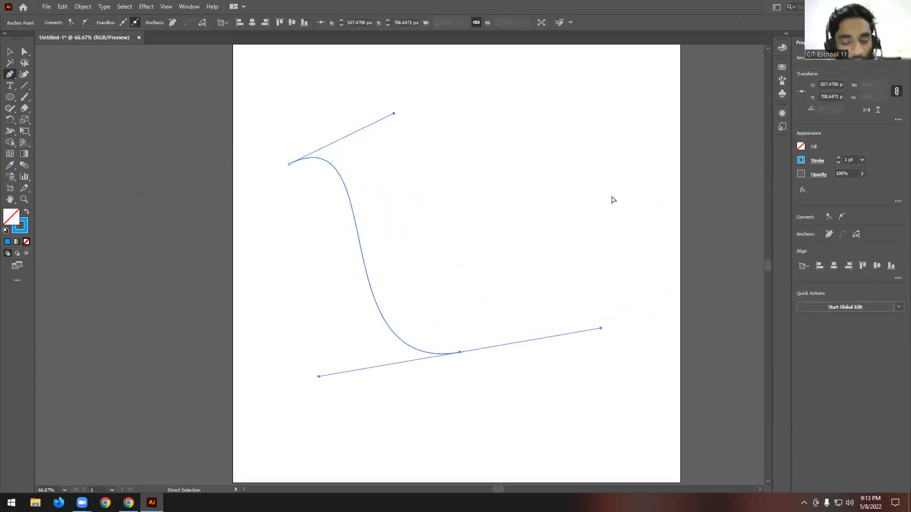
key("ctrl+z")
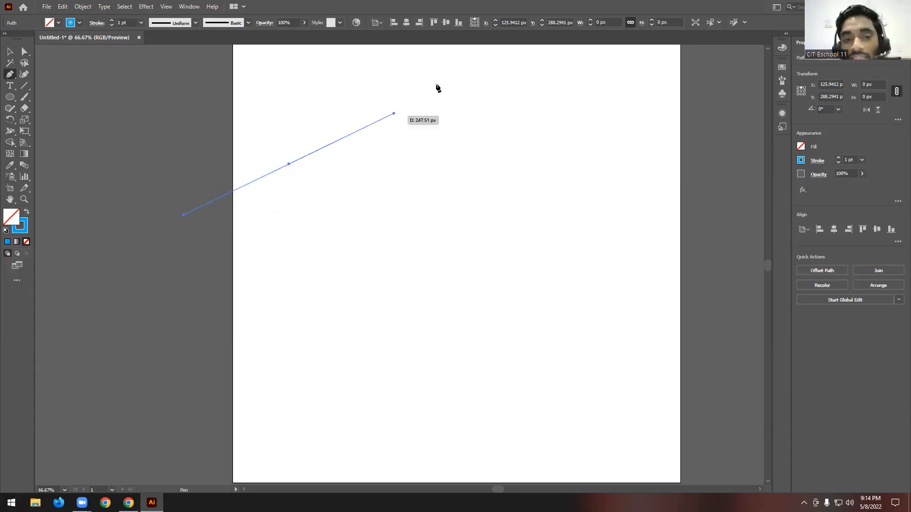
key("ctrl+z")
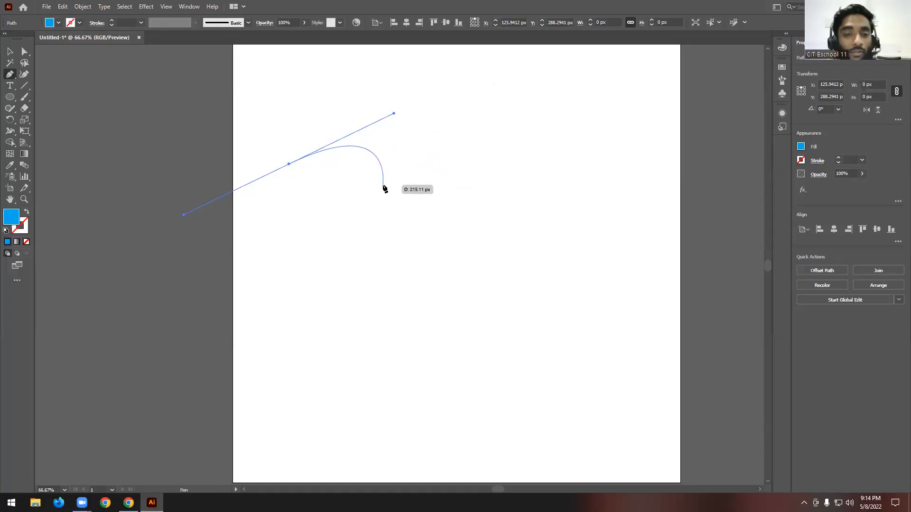
key("ctrl+z")
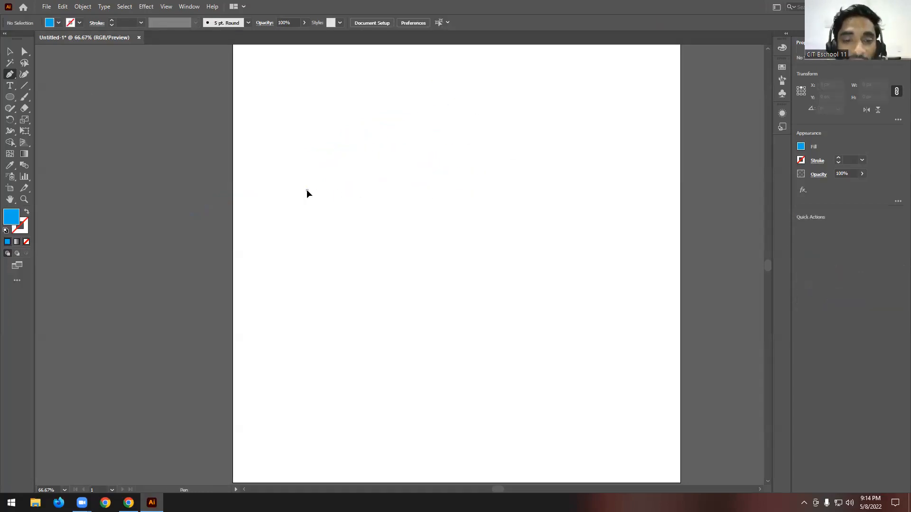
left_click_drag(307, 189, 408, 135)
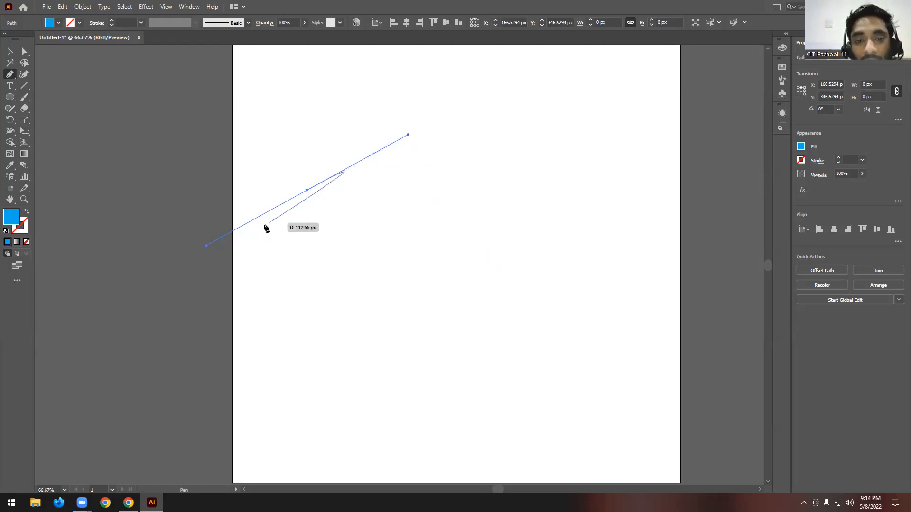
key("ctrl+z")
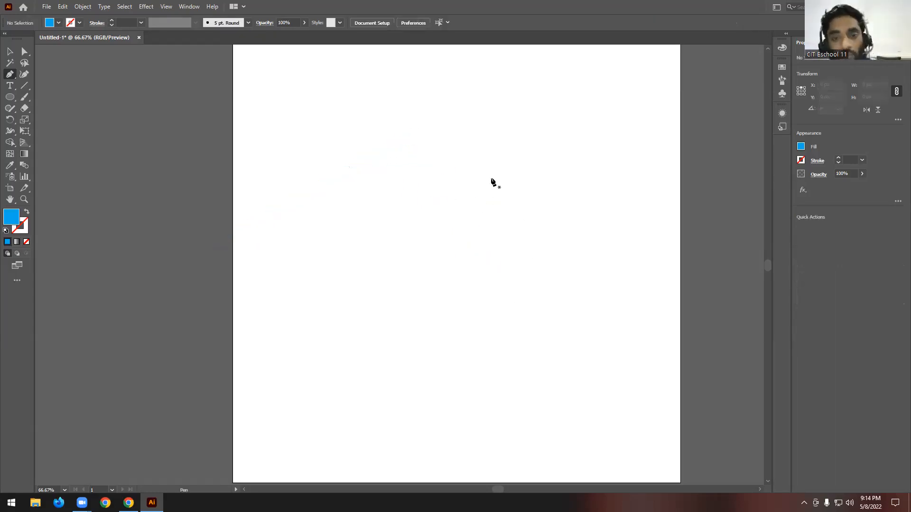
- Start a curved path with a smooth anchor in the artboard's upper area and redirect its outgoing handle steeply upward with the Anchor Point tool
left_click_drag(487, 129, 413, 168)
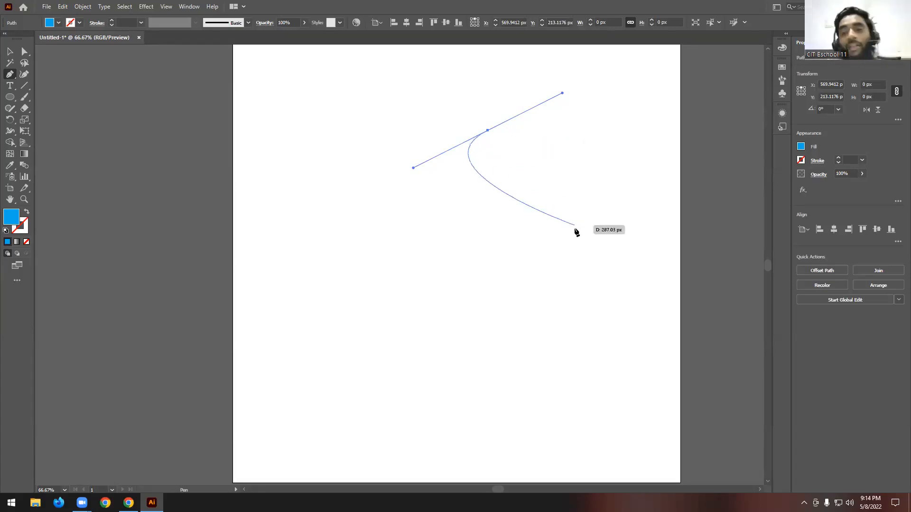
scroll(576, 231, "up", 2)
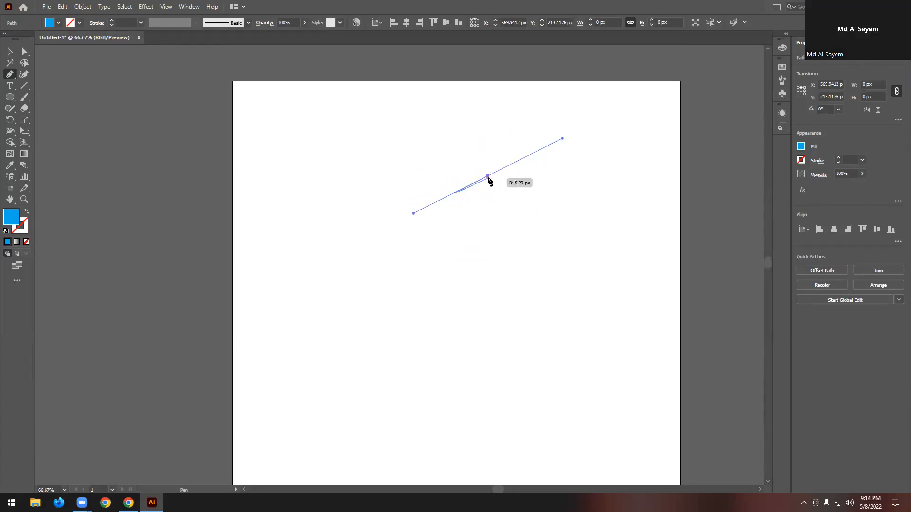
scroll(510, 189, "up", 1)
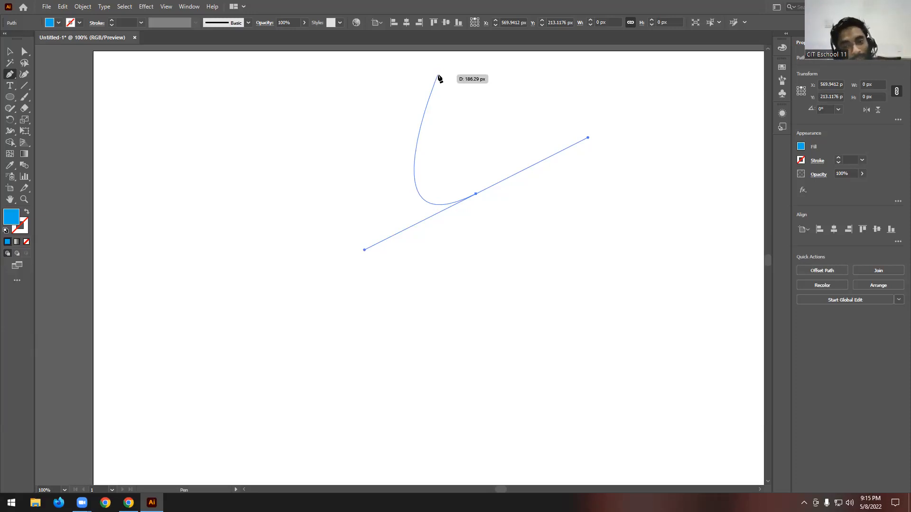
scroll(439, 124, "up", 3)
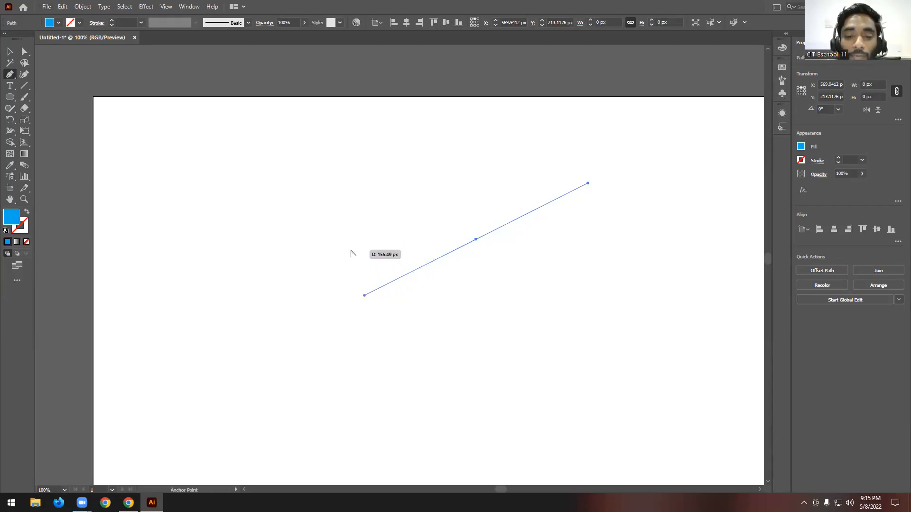
left_click_drag(363, 297, 556, 134)
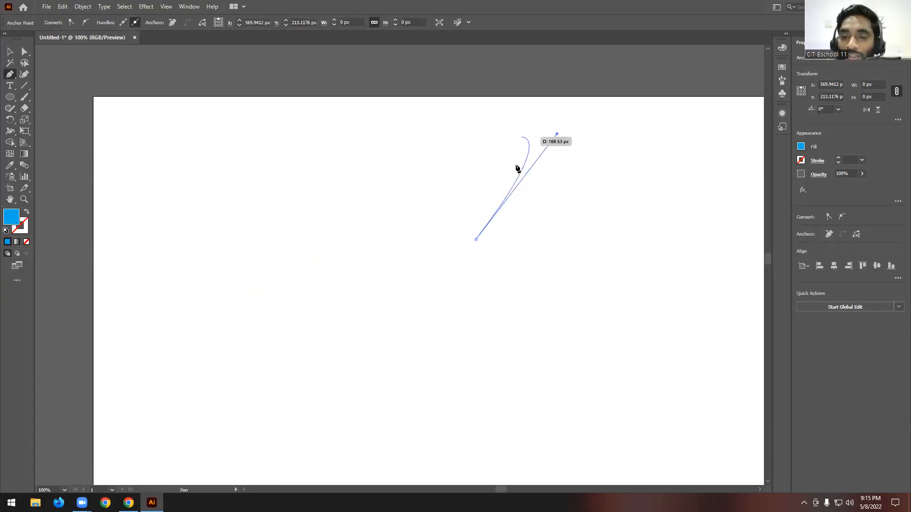
- Add a second smooth anchor to the left to form an arch and shorten its outgoing handle almost to the anchor
left_click_drag(295, 187, 212, 168)
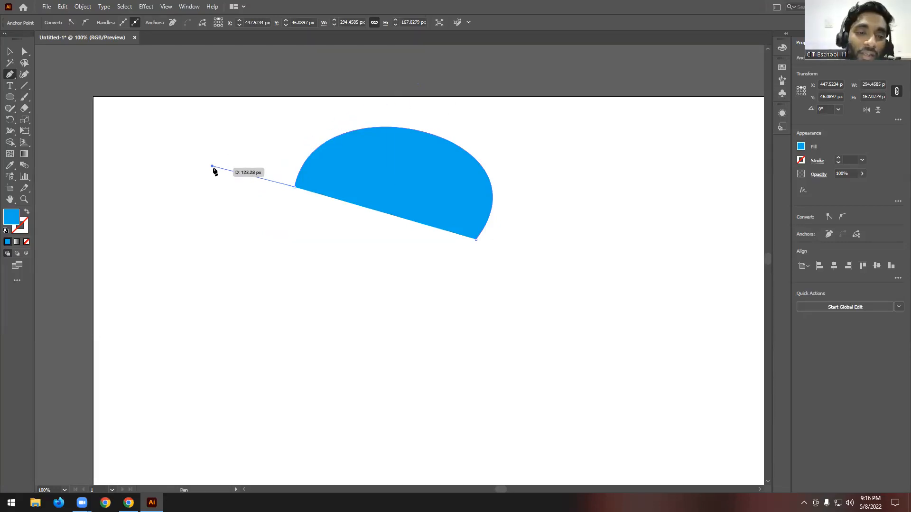
key("alt")
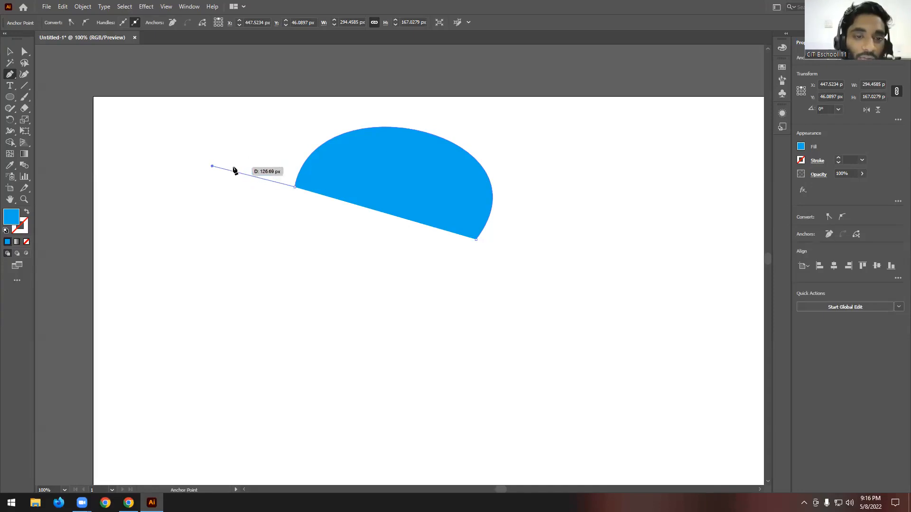
left_click_drag(290, 183, 393, 103)
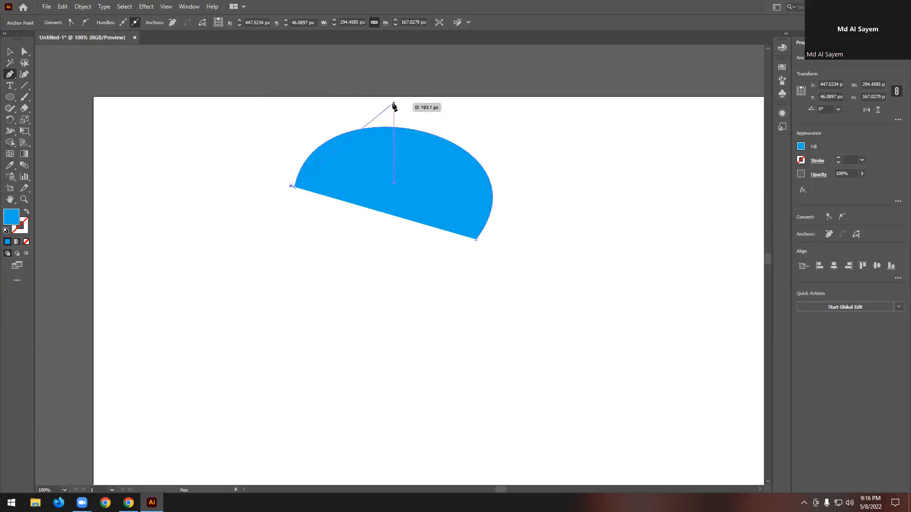
- Continue the path with smooth anchors that curve down below the arch, back up inside it and out to its right side
scroll(393, 104, "down", 6)
left_click_drag(317, 285, 537, 292)
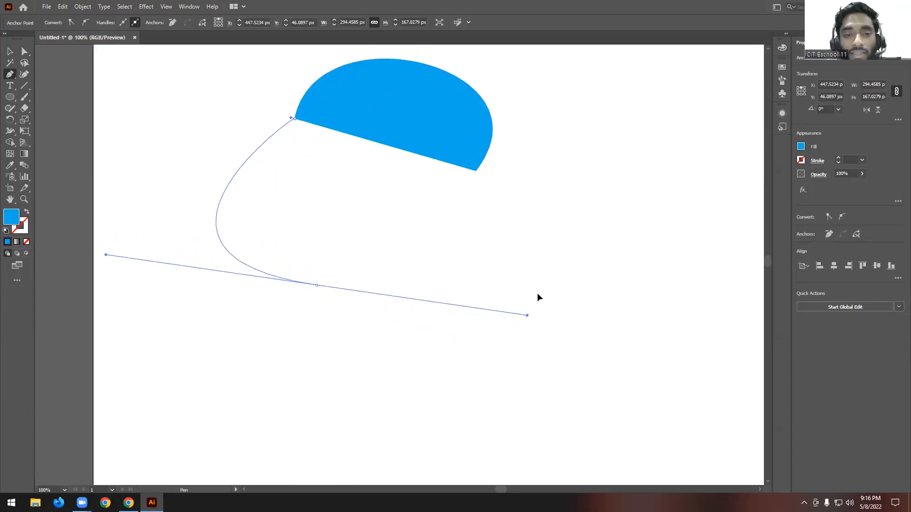
left_click_drag(351, 221, 319, 148)
left_click_drag(417, 142, 486, 183)
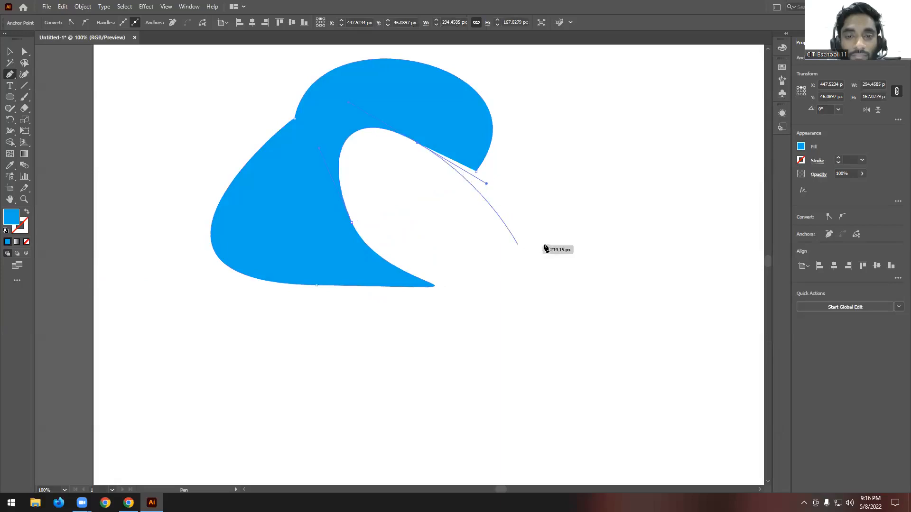
left_click_drag(554, 244, 571, 148)
scroll(493, 179, "up", 3)
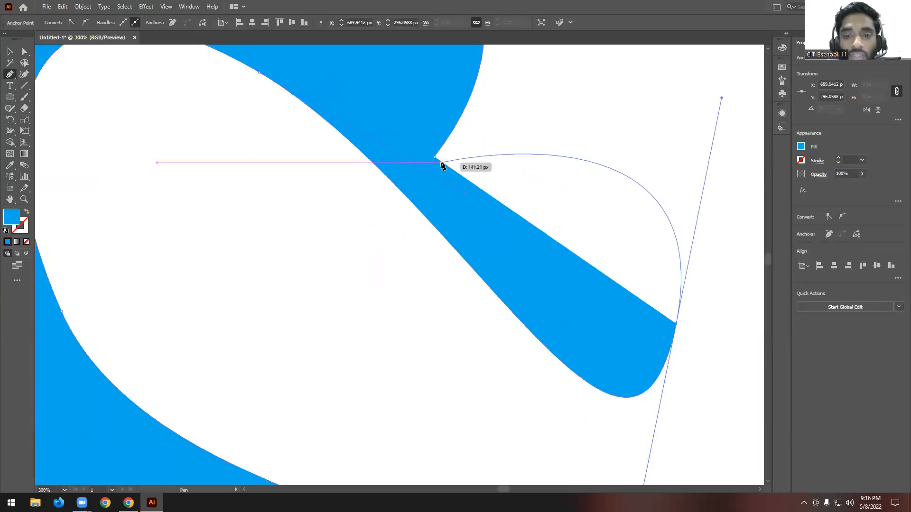
scroll(517, 157, "down", 3)
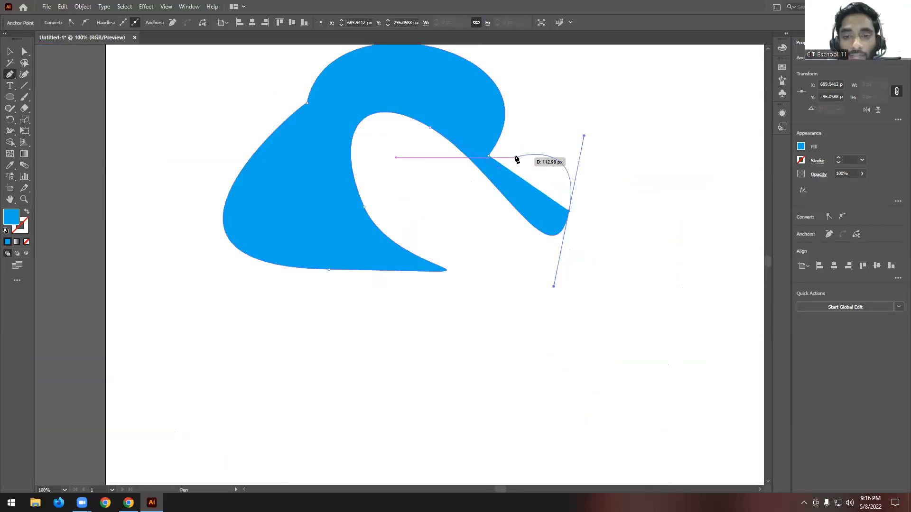
- Select the blue arch-like shape with the Selection Tool and delete it
left_click(9, 53)
scroll(358, 206, "down", 2)
left_click(529, 136)
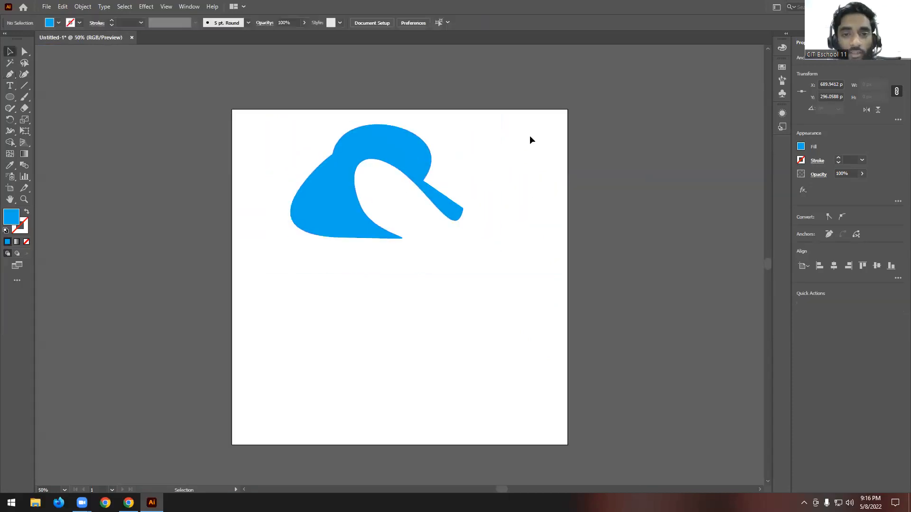
left_click_drag(530, 136, 254, 286)
key("Delete")
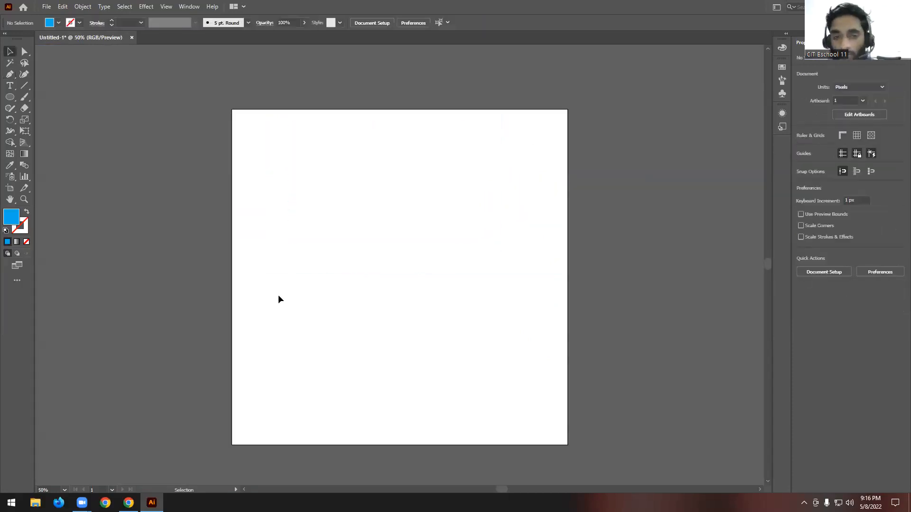
- Draw a curved shape from smooth anchor points across the artboard's upper half with the Pen Tool and close it at its first anchor
left_click(9, 74)
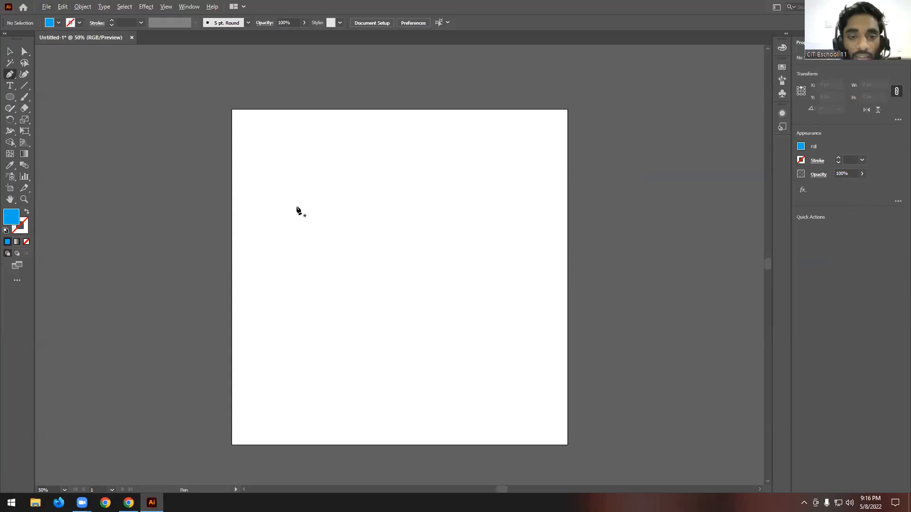
left_click_drag(295, 207, 333, 190)
left_click_drag(444, 189, 485, 234)
left_click_drag(374, 281, 248, 271)
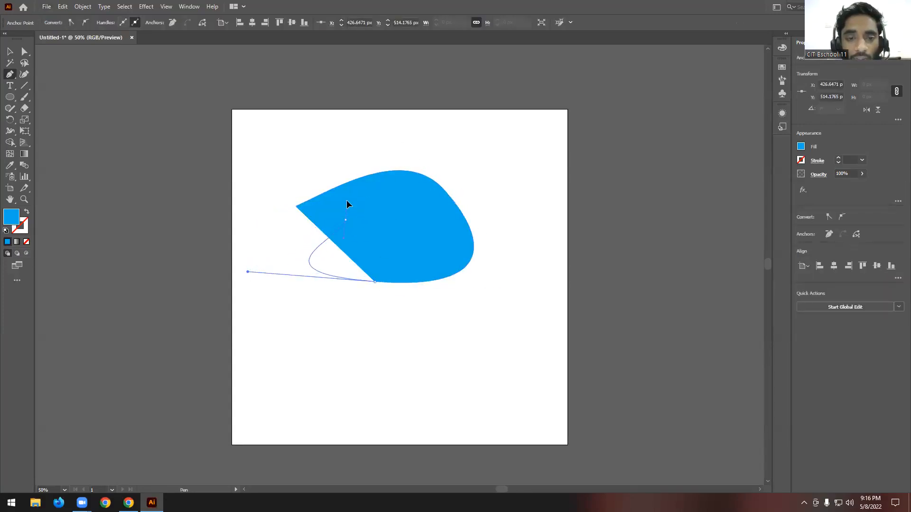
left_click_drag(345, 220, 347, 201)
scroll(291, 210, "up", 3)
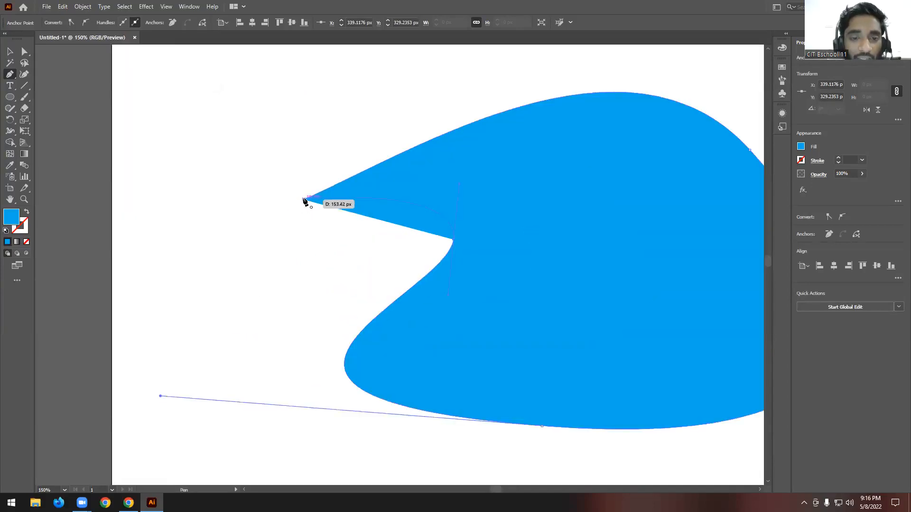
left_click(304, 200)
- Undo the curved shape's anchor points back to its first anchor
key("ctrl+z")
key("ctrl+z")
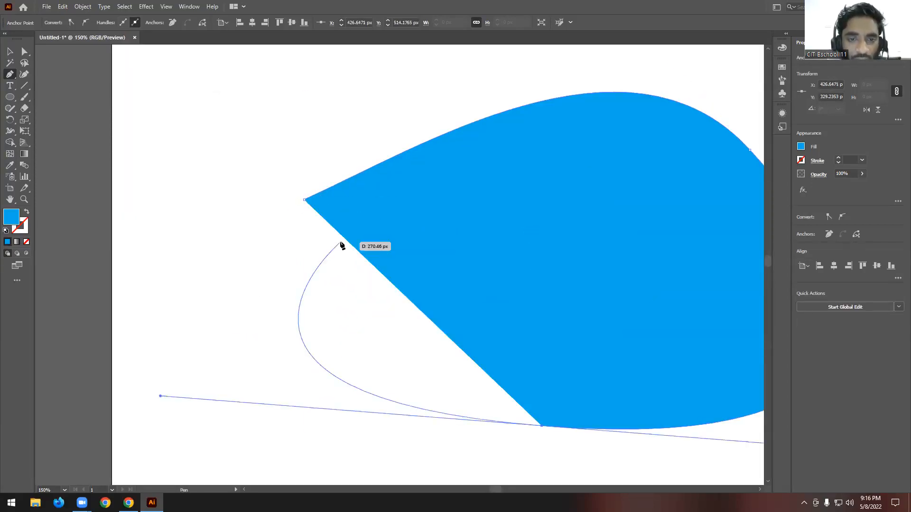
key("ctrl+z")
key("ctrl+z")
- Add a smooth anchor below the first, swing the first anchor's handle out to the left, and add two smooth anchors curving around the right
scroll(331, 264, "down", 3)
left_click_drag(327, 291, 389, 300)
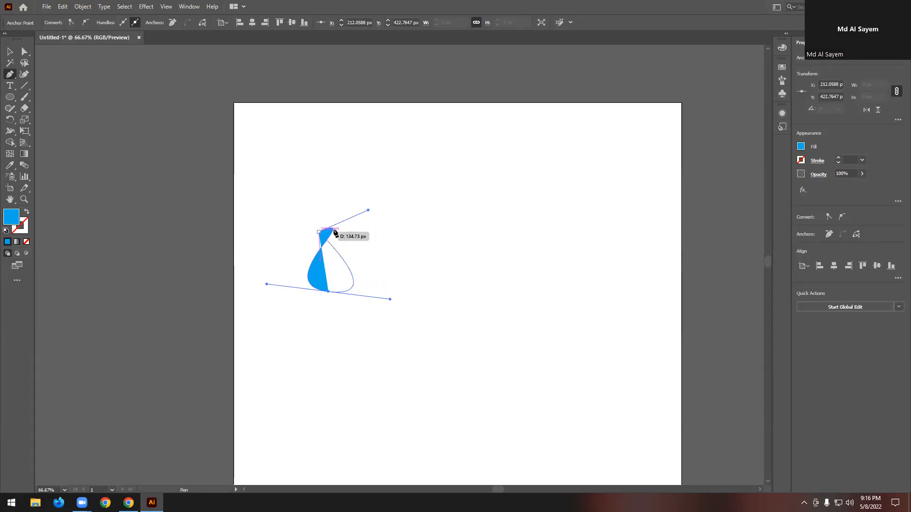
left_click_drag(368, 210, 279, 224)
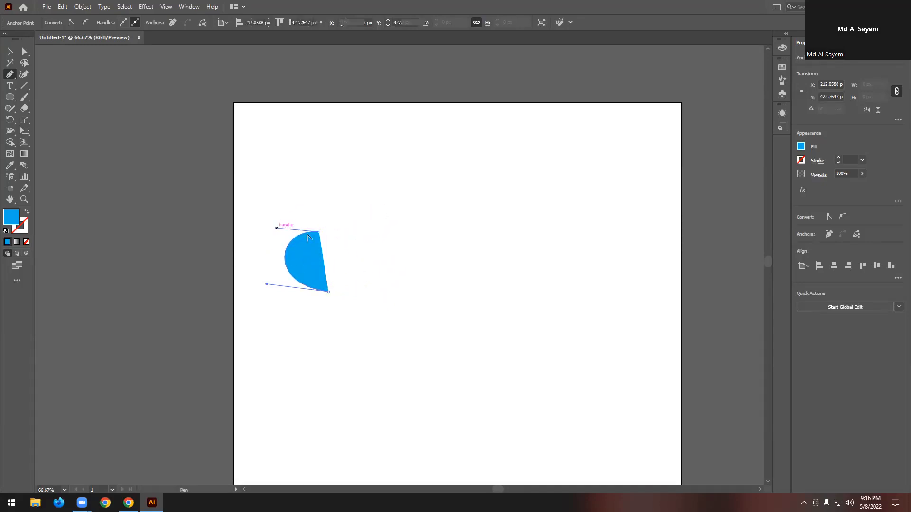
left_click_drag(343, 222, 306, 199)
left_click_drag(331, 244, 337, 257)
- Break the last anchor's outgoing handle and redirect it upward toward the shape's first anchor
scroll(332, 242, "up", 3)
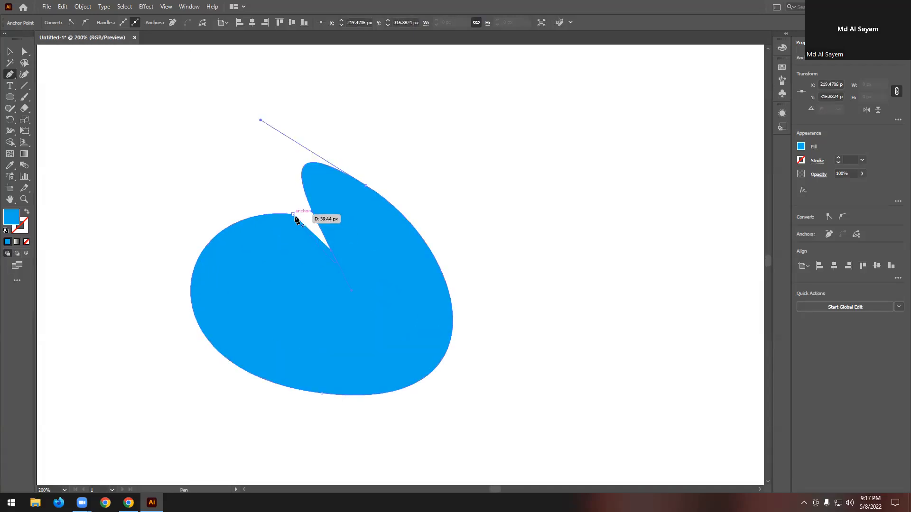
scroll(297, 223, "up", 4)
scroll(459, 306, "down", 4)
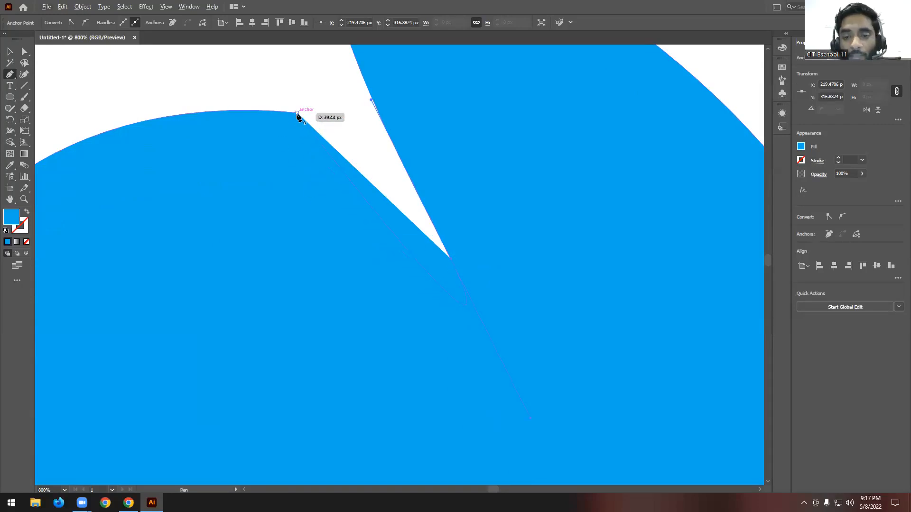
scroll(298, 116, "down", 1)
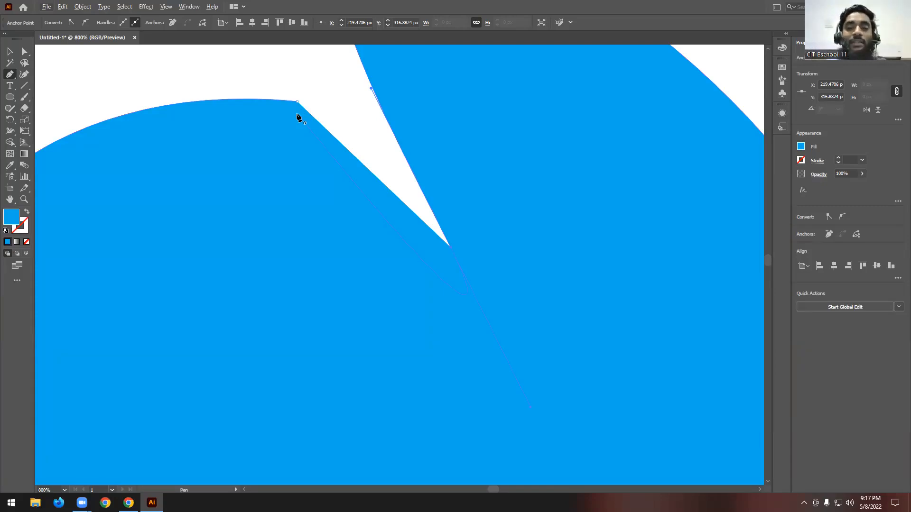
key("alt")
left_click_drag(531, 407, 479, 390)
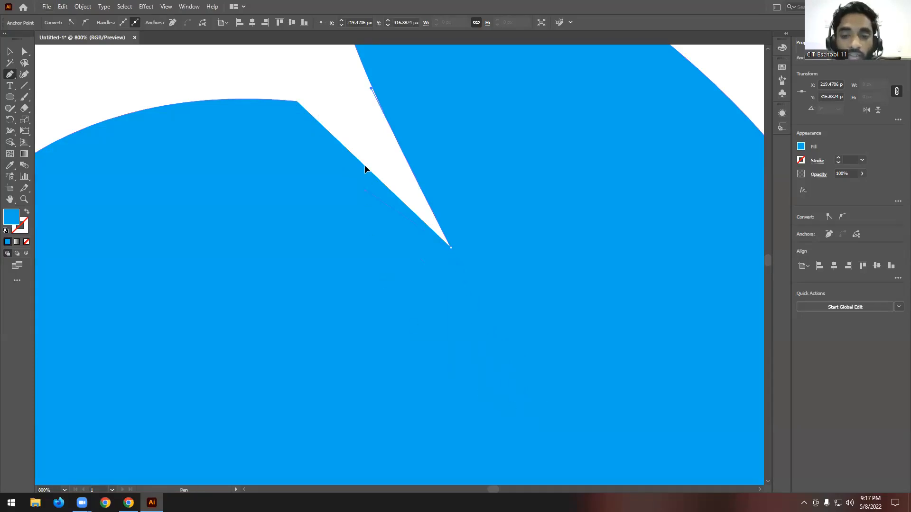
left_click_drag(365, 166, 376, 139)
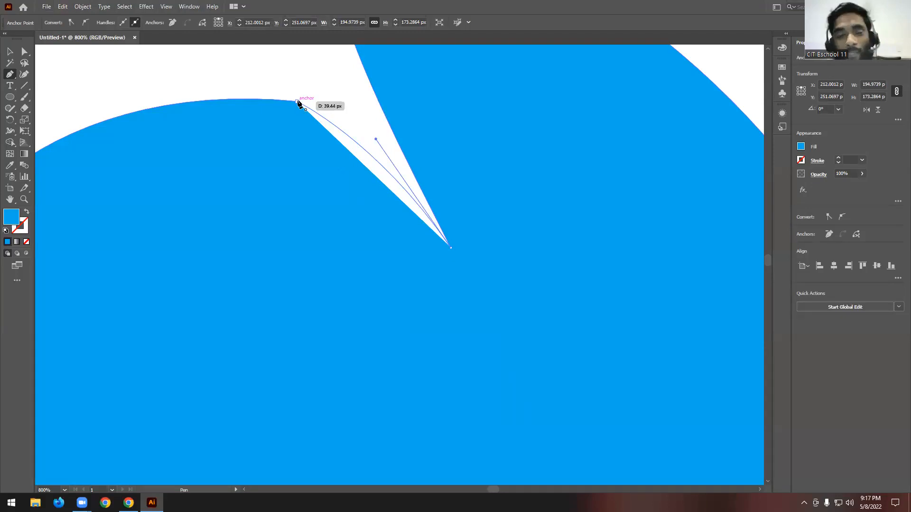
- Close the curved shape at its first anchor, pulling out the handle so the left side stays rounded
scroll(409, 218, "down", 6)
scroll(428, 222, "up", 4)
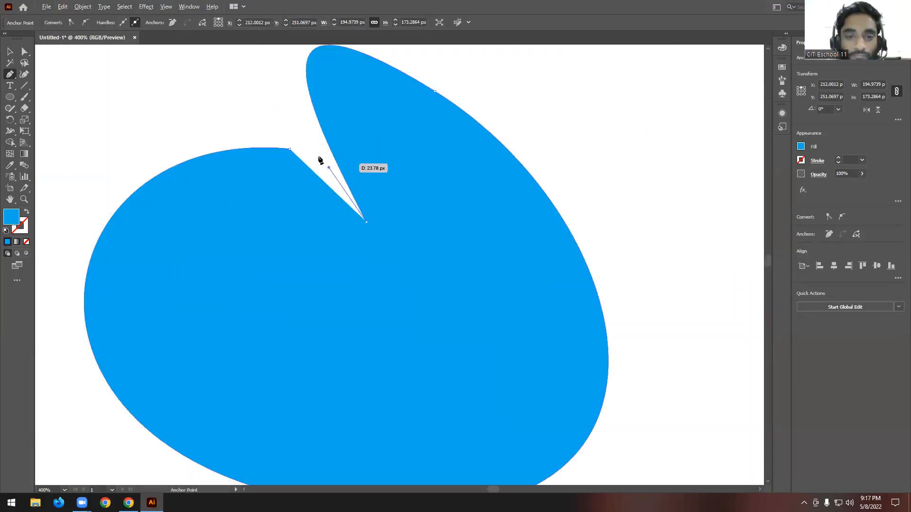
left_click_drag(288, 150, 38, 126)
scroll(465, 199, "down", 4)
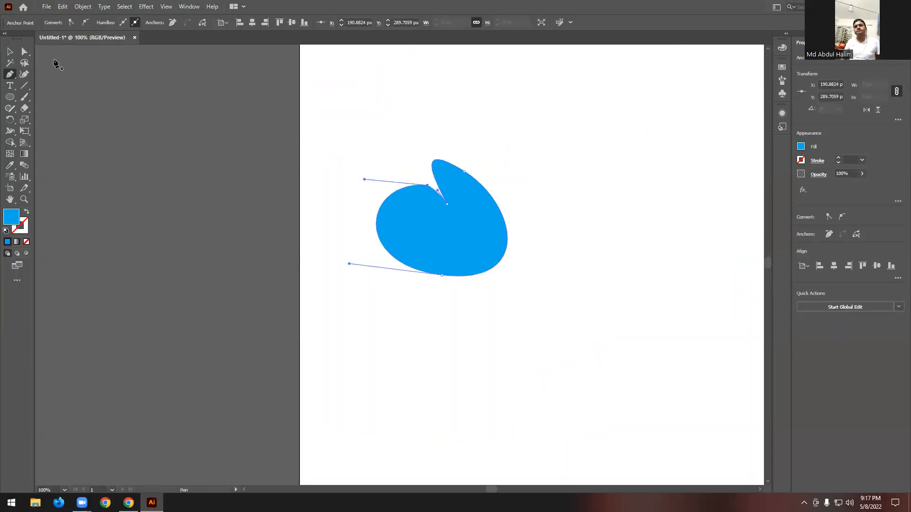
- Move the closed blue shape up and to the right on the artboard with the Selection Tool
left_click(10, 51)
scroll(533, 184, "down", 2)
scroll(537, 186, "up", 3)
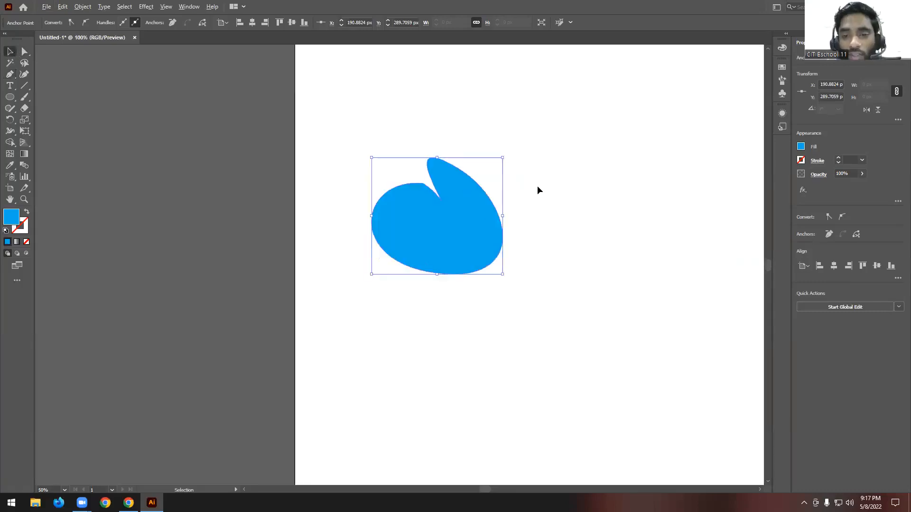
left_click_drag(436, 218, 478, 195)
scroll(478, 195, "up", 1)
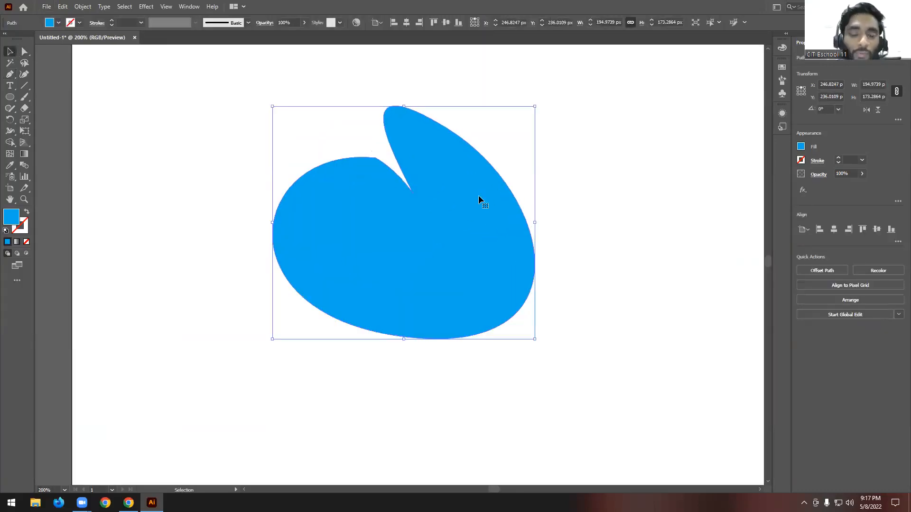
- Select the anchor on the shape's upper-right edge with Direct Selection and swing its lower handle outward and upward to reshape the right side
left_click(573, 172)
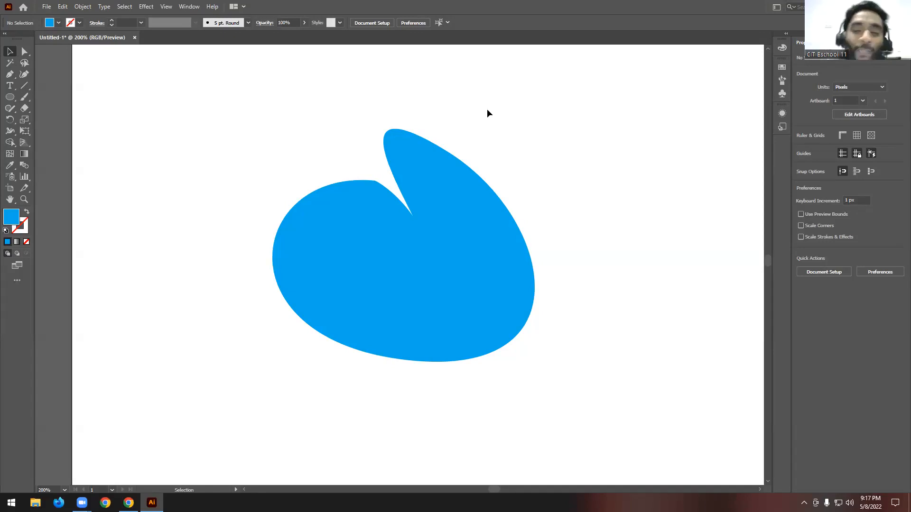
left_click(467, 209)
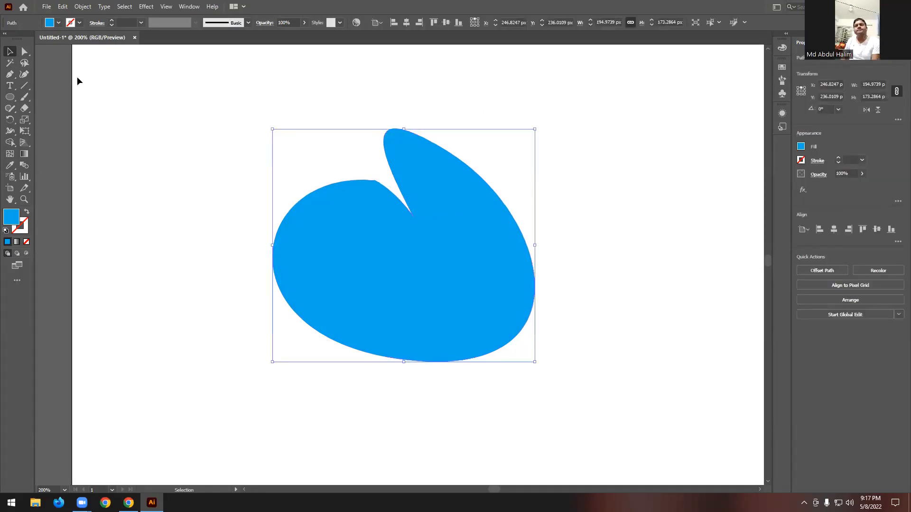
key("a")
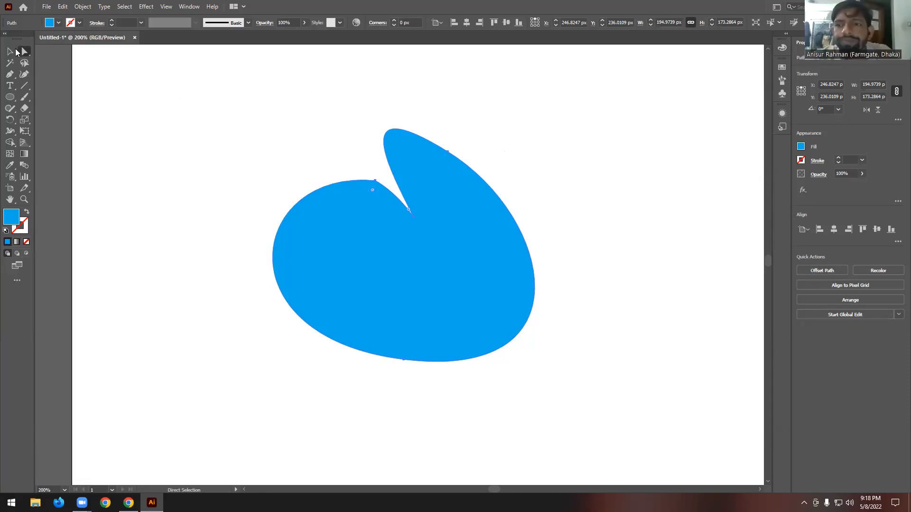
scroll(289, 273, "up", 1)
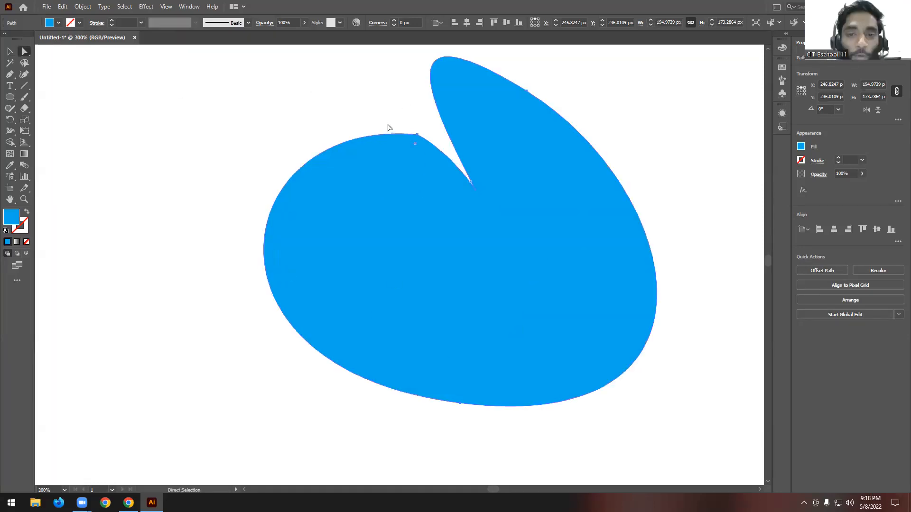
left_click(527, 93)
scroll(551, 126, "up", 3)
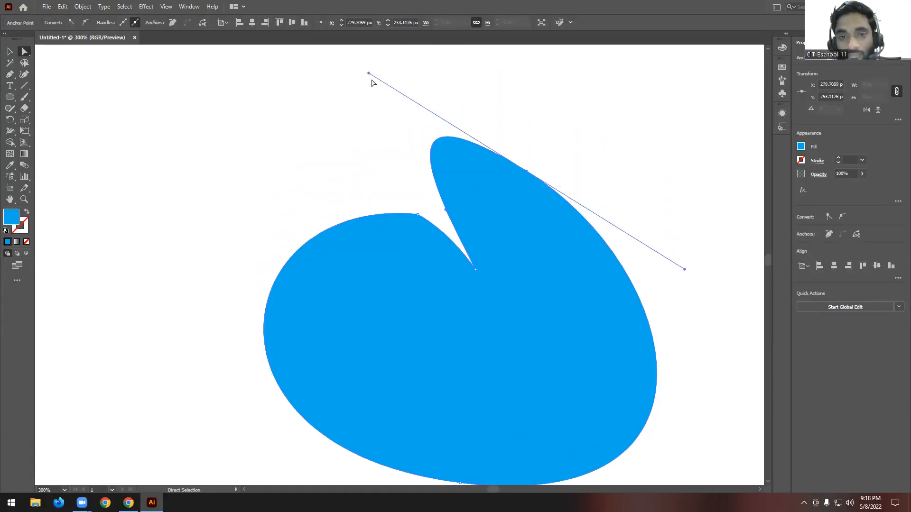
scroll(474, 162, "down", 1)
scroll(427, 147, "down", 1)
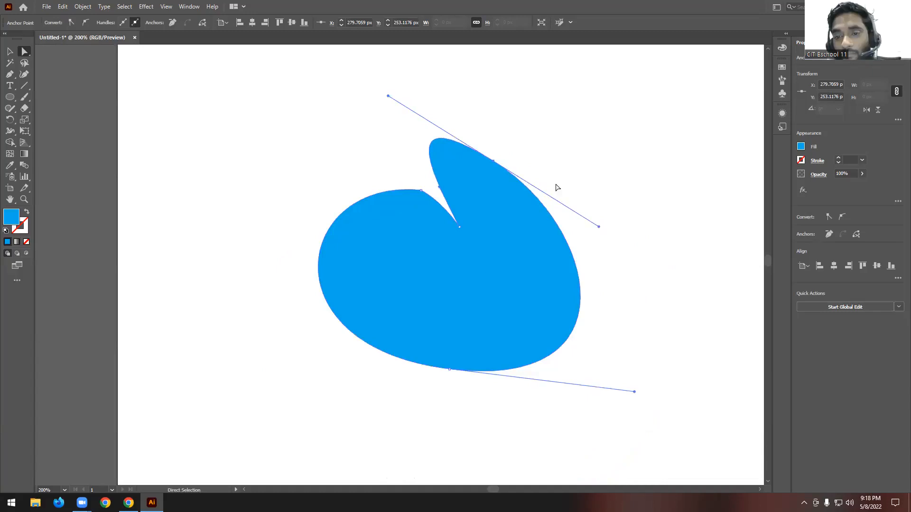
left_click_drag(599, 227, 620, 221)
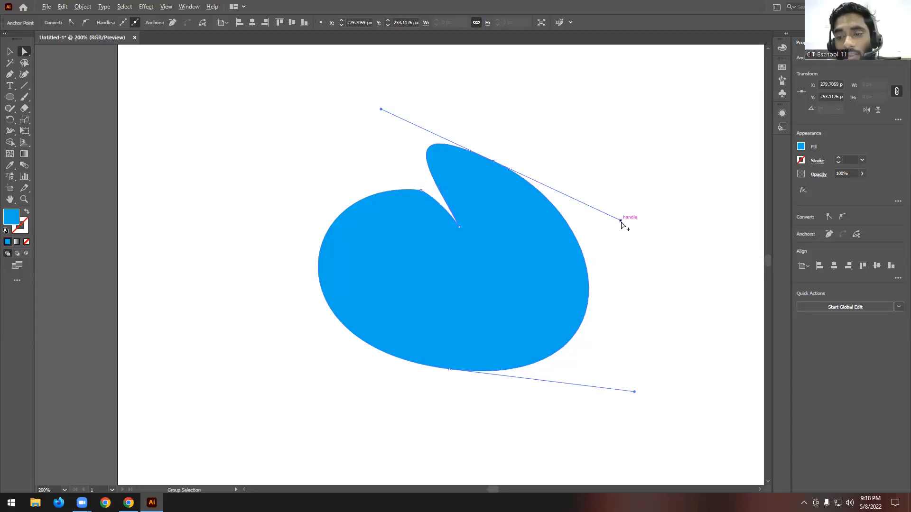
left_click_drag(620, 221, 615, 195)
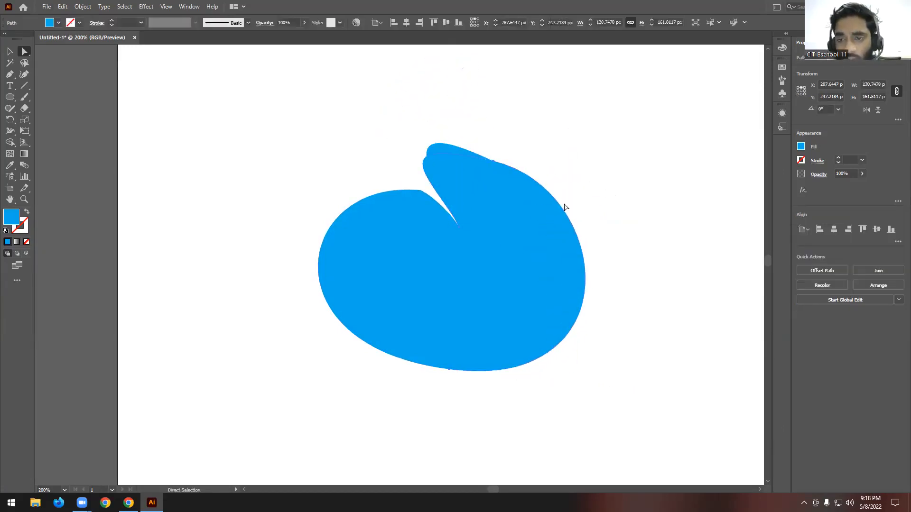
- Move the stray duplicated segment away from the blue shape and delete it
left_click(9, 52)
left_click_drag(481, 246, 272, 217)
key("Delete")
- Reselect the upper-right anchor with Direct Selection and pull its lower handle slightly outward and up to flatten the curve there
left_click(399, 261)
key("a")
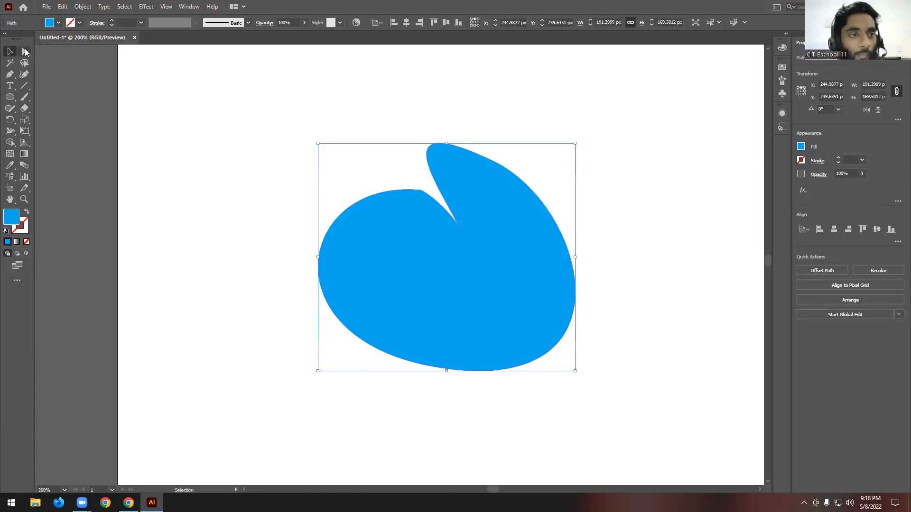
left_click(483, 177)
left_click(494, 161)
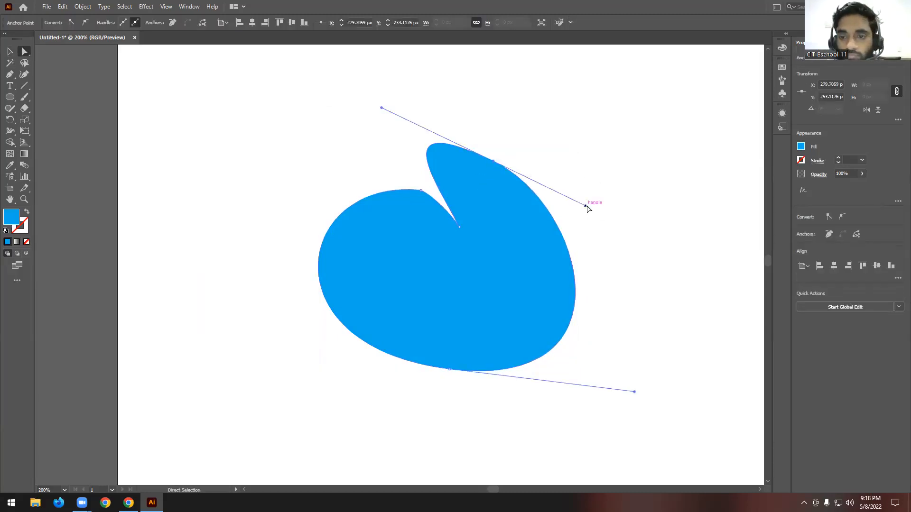
left_click(520, 215)
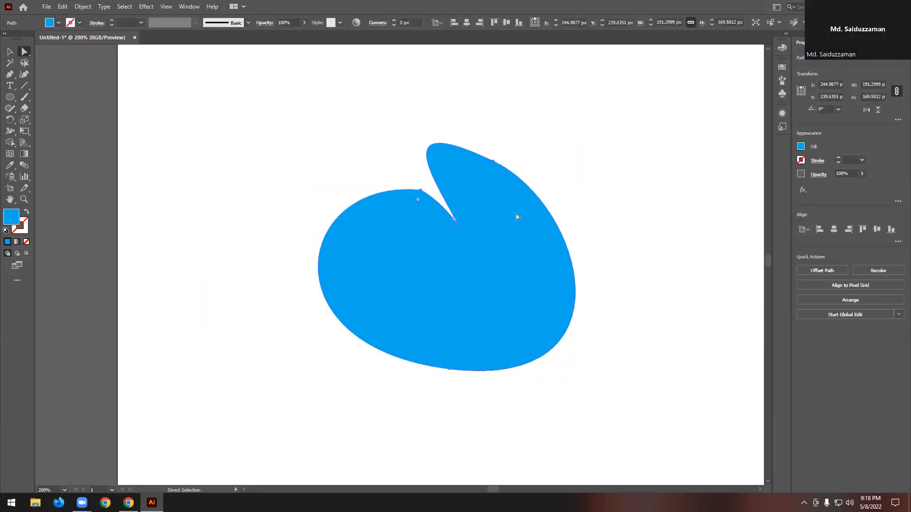
left_click(493, 162)
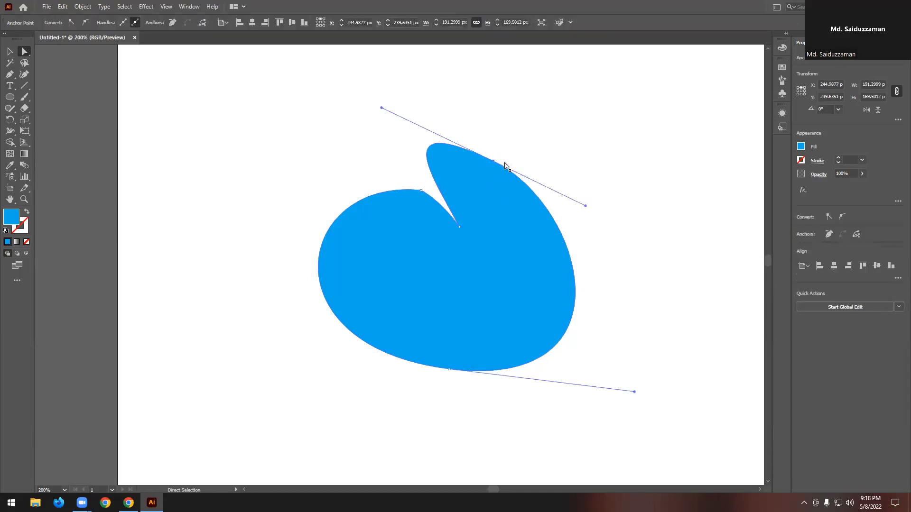
left_click(585, 206)
left_click(586, 206)
key("ctrl")
mouse_move(586, 205)
left_mouse_down()
mouse_move(579, 145)
mouse_move(579, 202)
mouse_move(595, 171)
mouse_move(595, 197)
left_mouse_up()
left_click(544, 211)
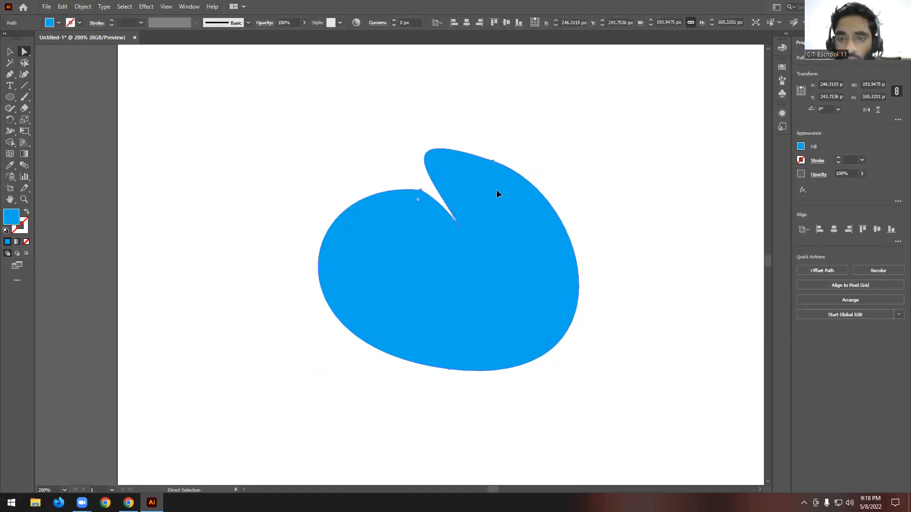
- Select the shape's bottom anchor, shorten its right handle slightly and swing it up toward the upper right to tilt the base curve
scroll(422, 201, "down", 1)
left_click(450, 359)
scroll(502, 366, "down", 3)
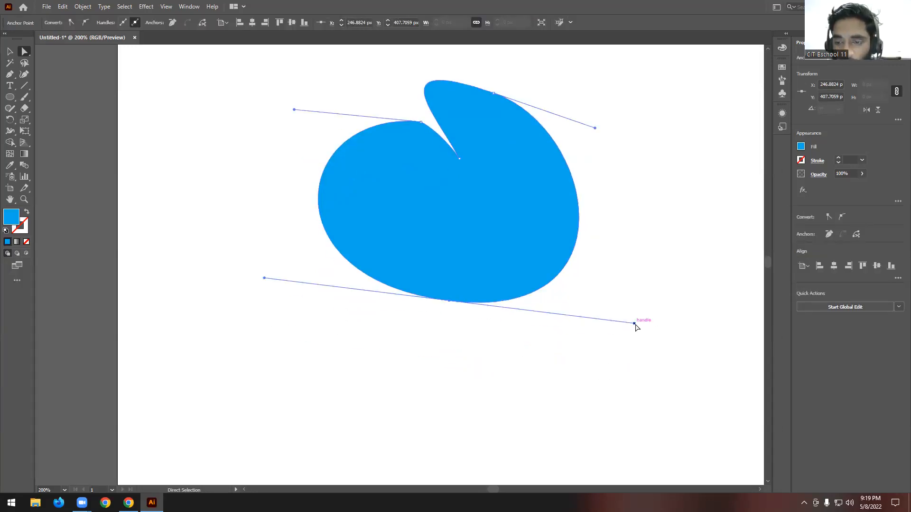
left_click_drag(635, 325, 615, 326)
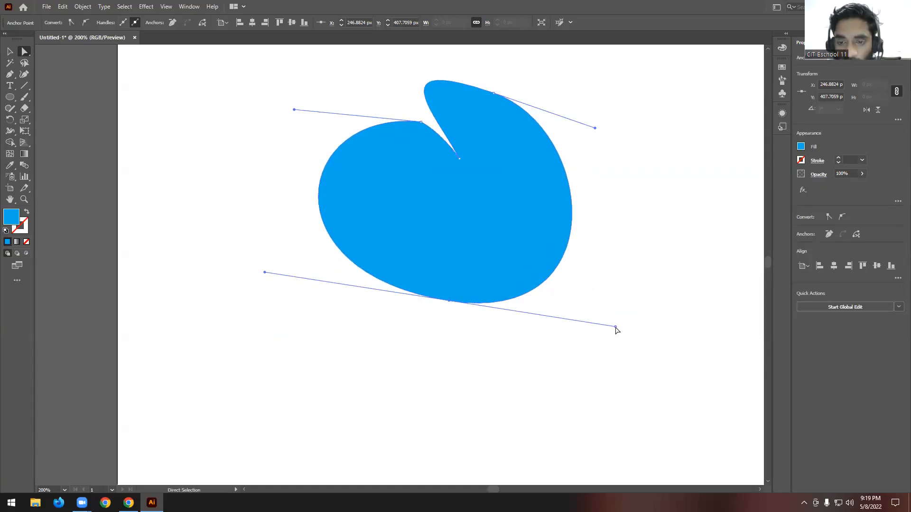
left_click(615, 327)
left_click(615, 327)
left_click(615, 327)
left_click(615, 327)
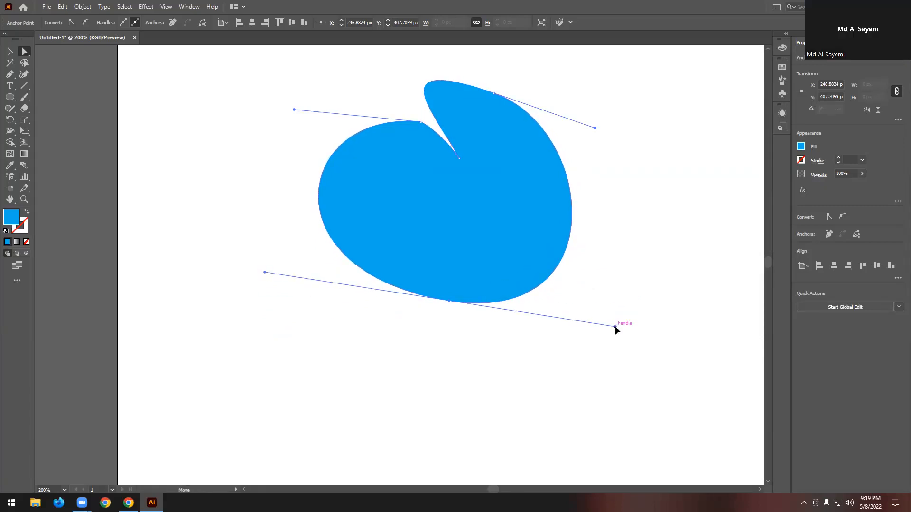
left_click_drag(614, 325, 587, 216)
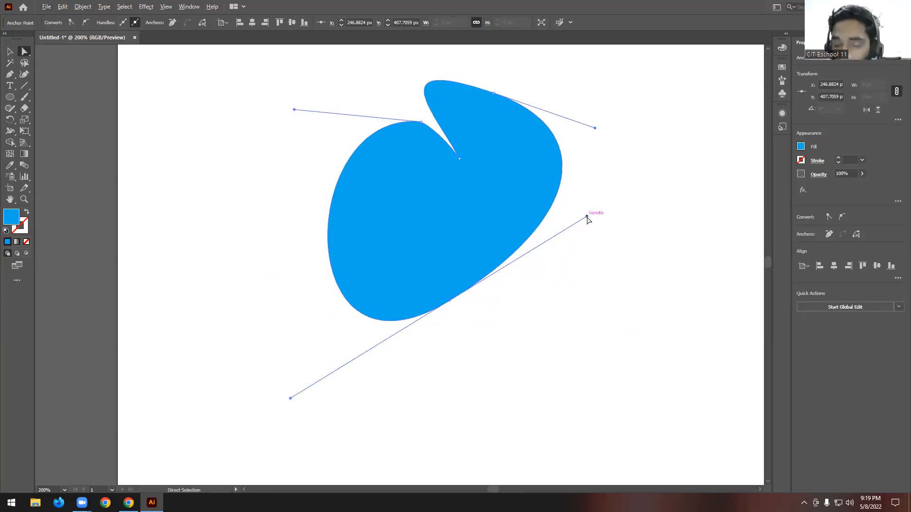
- Try pulling the bottom anchor's left handle in close to the anchor so the path crosses itself, and undo that change
left_click_drag(587, 217, 401, 304)
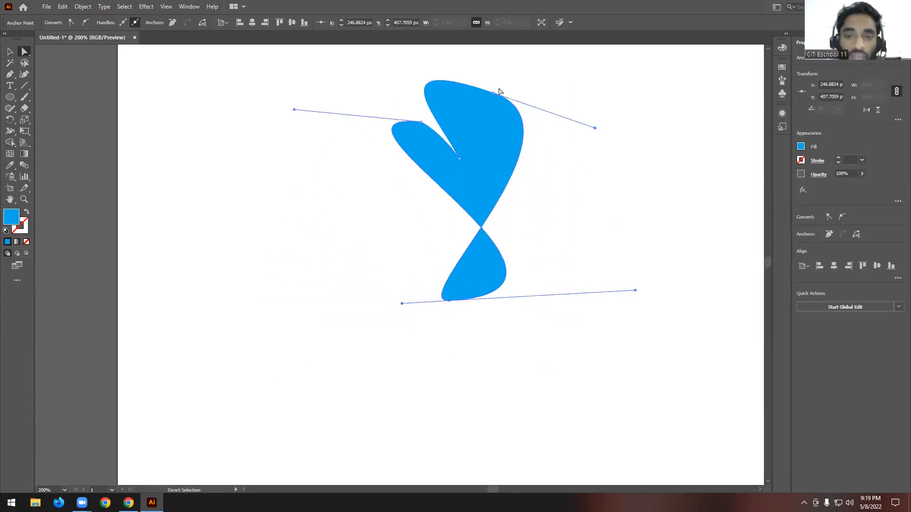
scroll(334, 127, "up", 2)
left_click(10, 52)
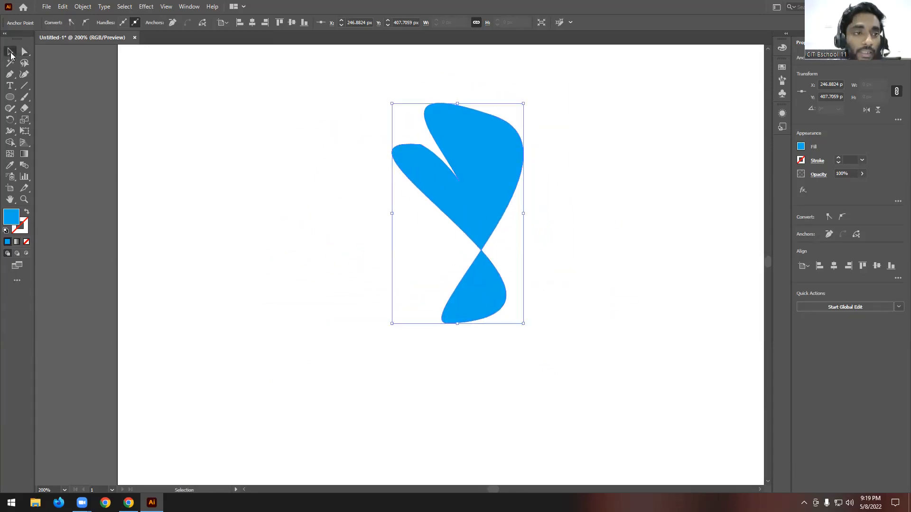
scroll(577, 182, "up", 3)
left_click(577, 179)
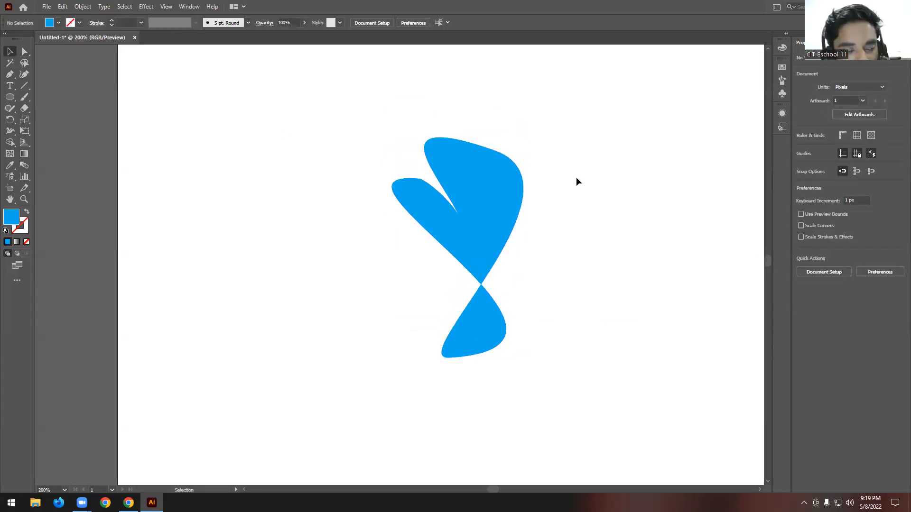
scroll(576, 177, "down", 1)
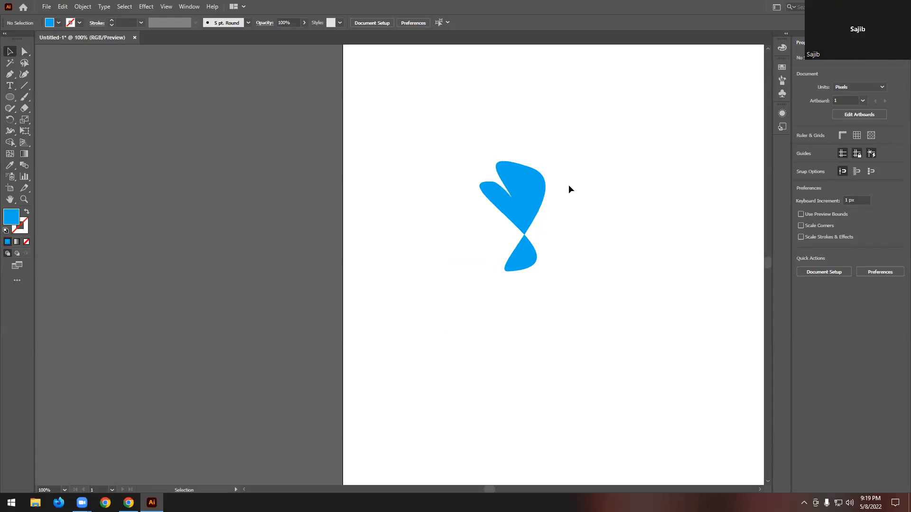
scroll(568, 186, "down", 1)
key("ctrl+z")
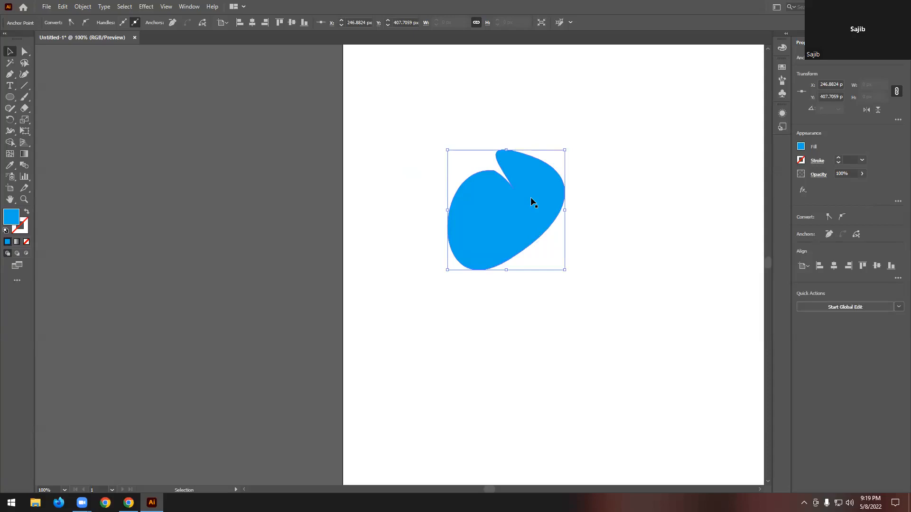
- Select the whole blue shape with a marquee and delete it from the artboard
scroll(531, 198, "up", 2)
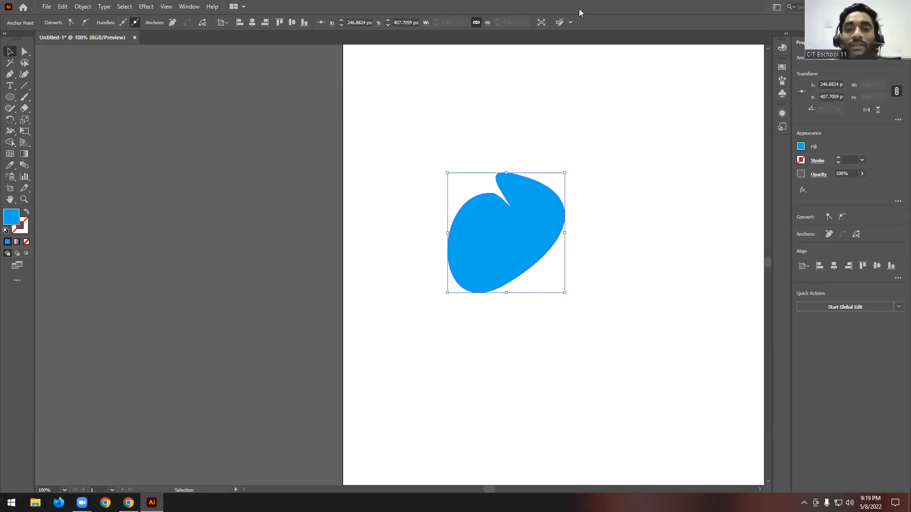
left_click_drag(601, 117, 411, 322)
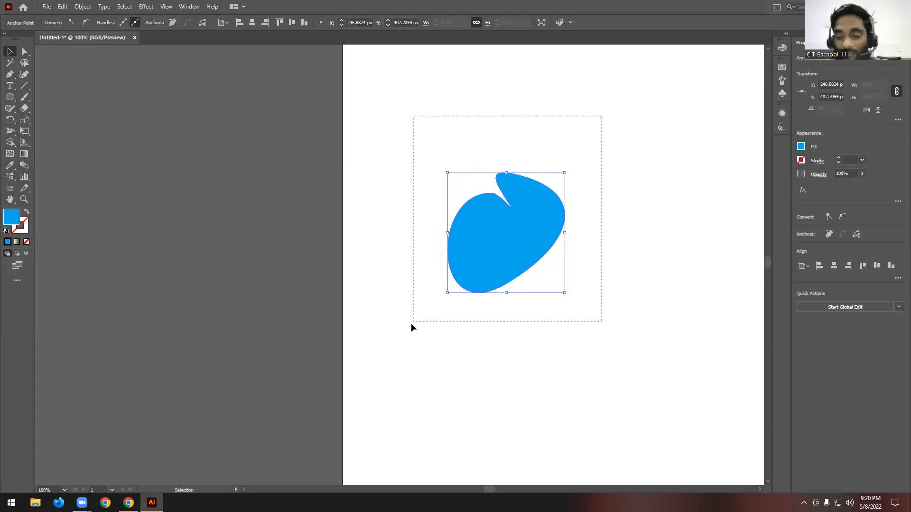
key("Delete")
- Draw a new curved path from three smooth Pen Tool anchors and close it at the first anchor with a handle angled up and right
key("p")
left_click_drag(446, 145, 497, 145)
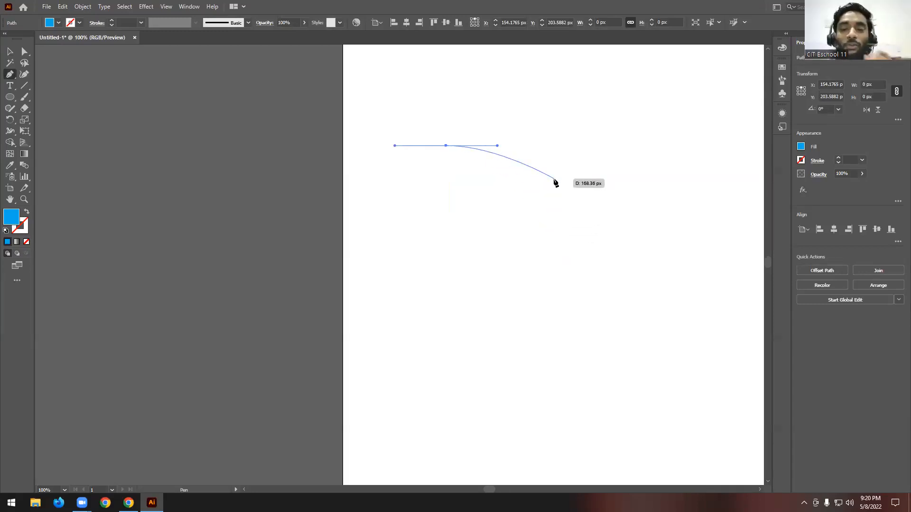
left_click_drag(535, 213, 487, 275)
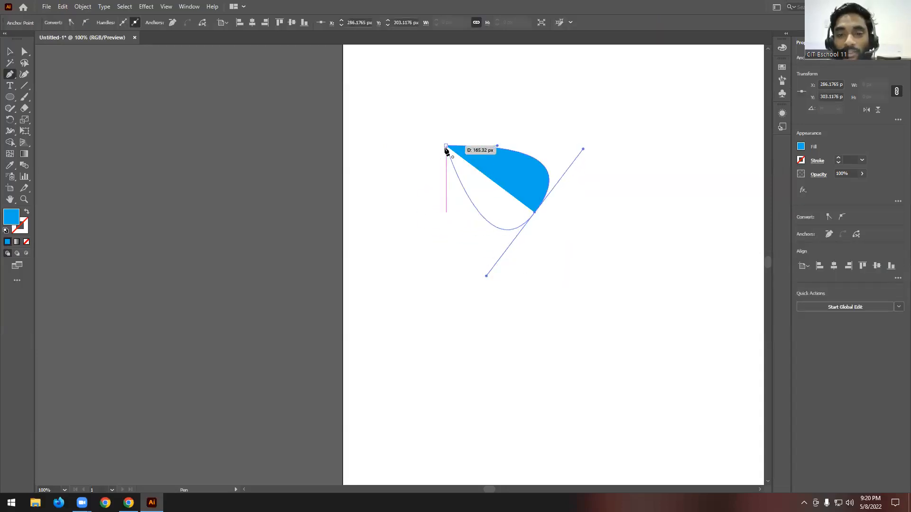
left_click_drag(465, 205, 408, 176)
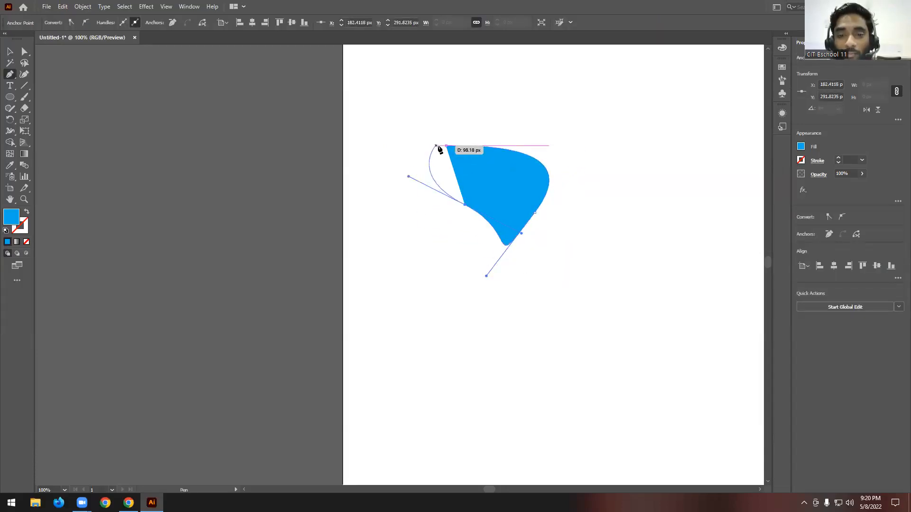
left_click_drag(451, 150, 532, 97)
scroll(314, 157, "down", 1)
scroll(506, 173, "up", 1)
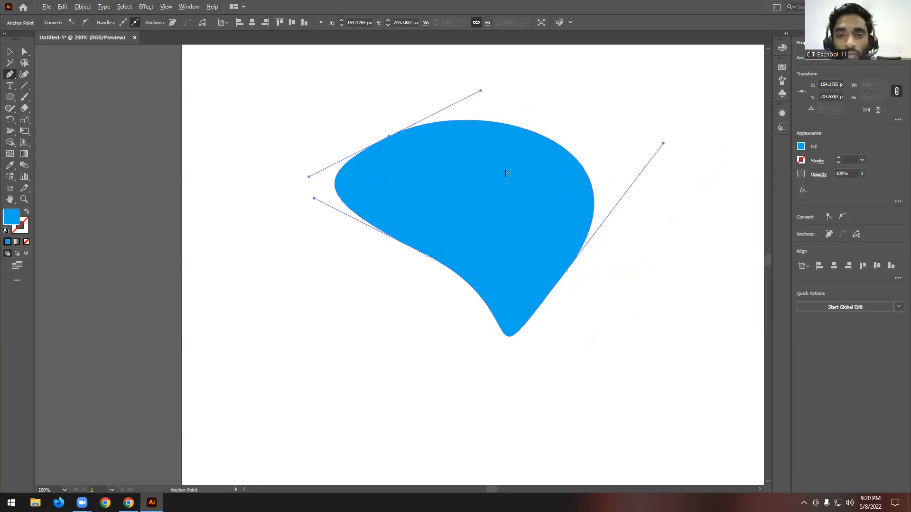
scroll(506, 173, "up", 1)
scroll(407, 127, "down", 1)
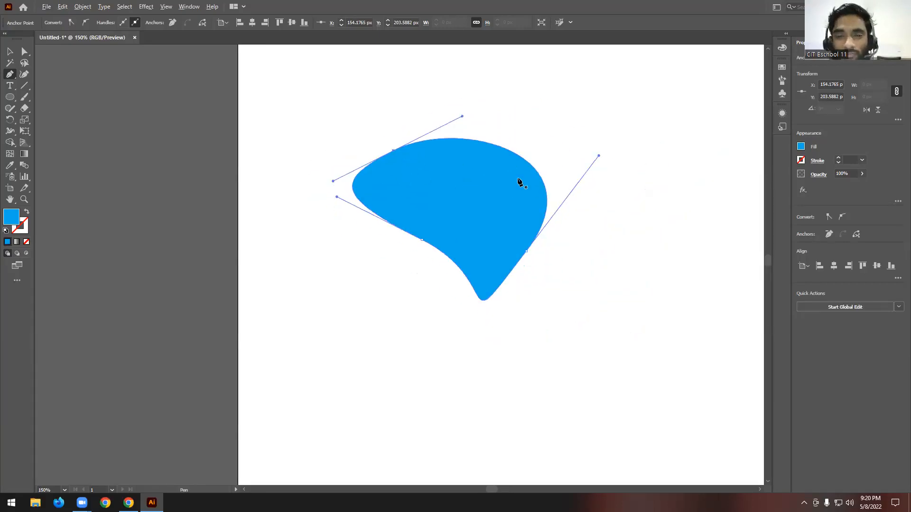
scroll(519, 180, "up", 2)
scroll(418, 185, "down", 2)
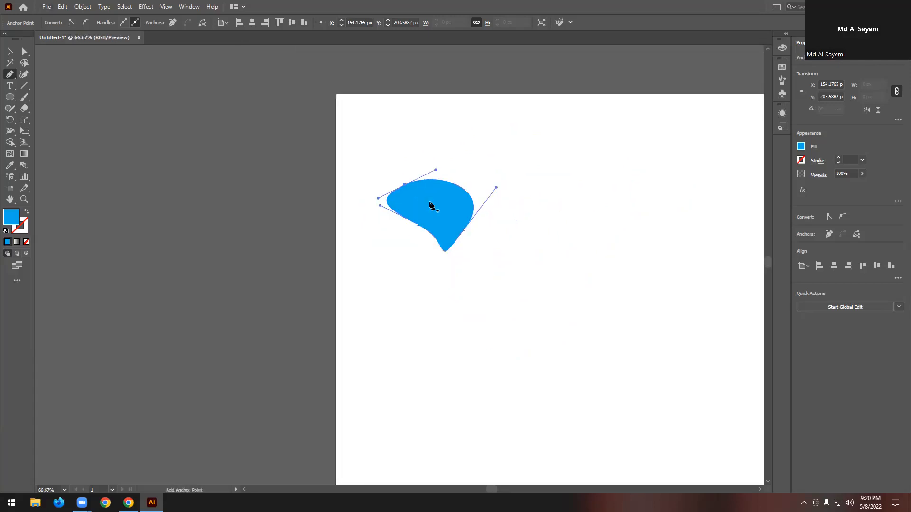
scroll(306, 238, "up", 1)
left_click(11, 502)
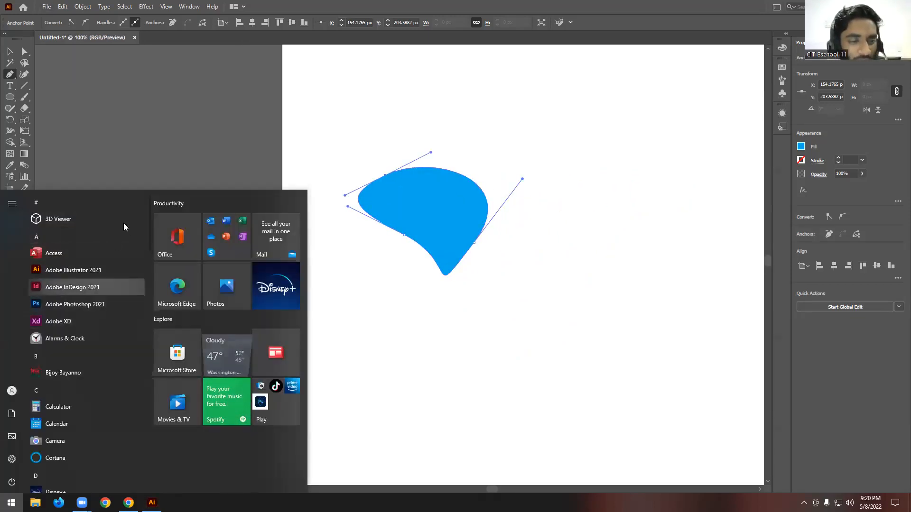
left_click(467, 4)
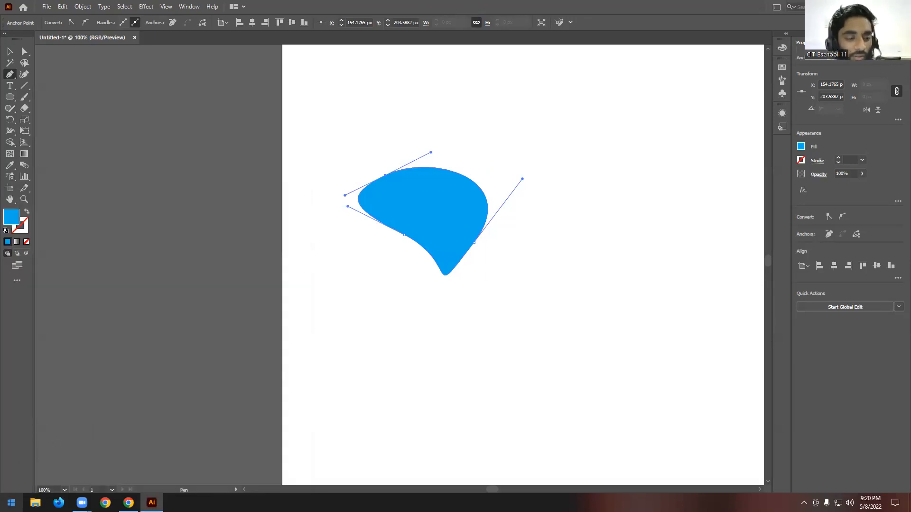
left_click(11, 502)
left_click(11, 503)
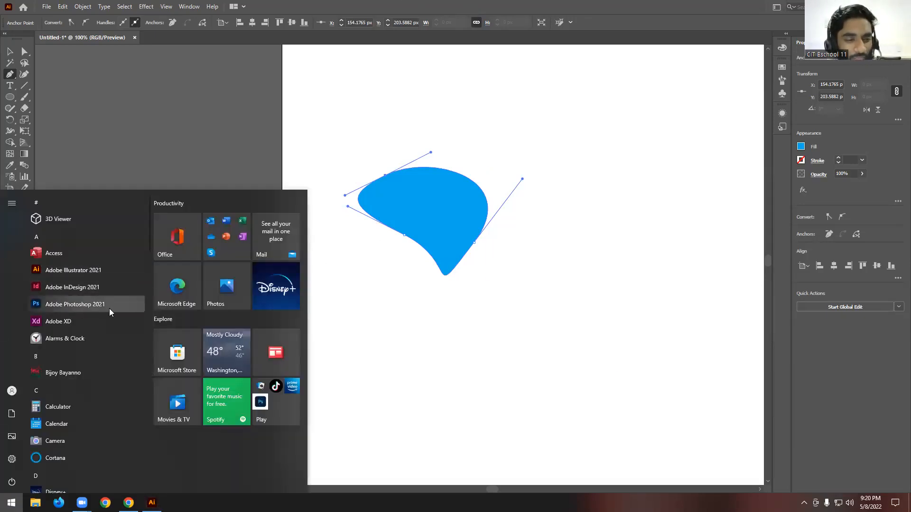
left_click(505, 5)
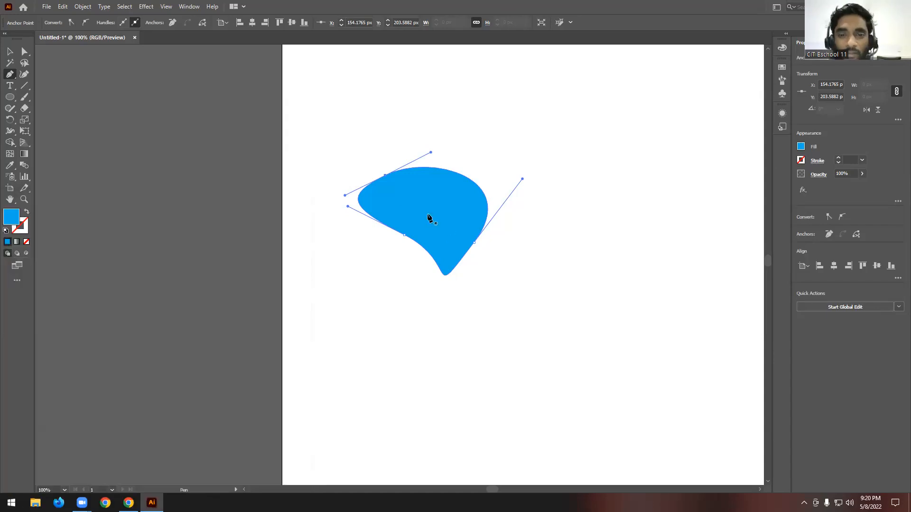
scroll(428, 225, "up", 1)
scroll(428, 224, "down", 1)
scroll(429, 219, "up", 1)
scroll(509, 150, "down", 3)
scroll(509, 150, "up", 4)
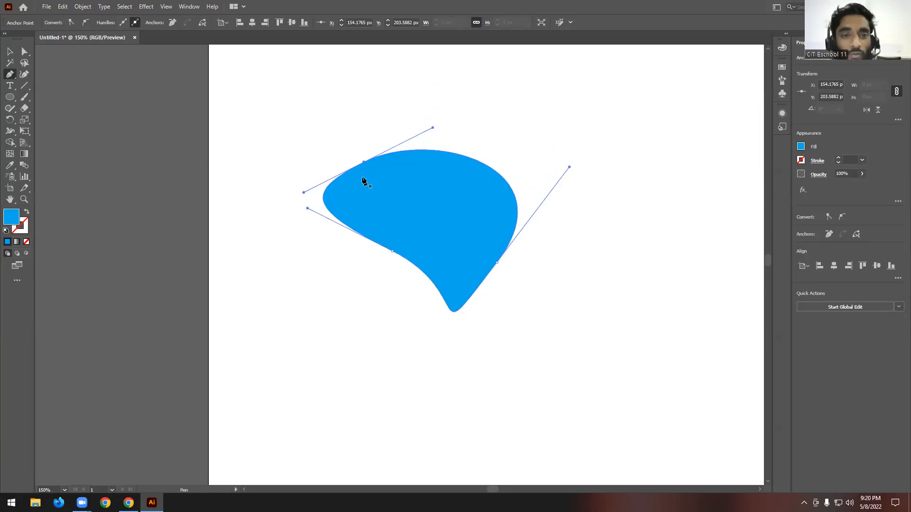
scroll(448, 215, "down", 1)
scroll(449, 216, "up", 1)
scroll(449, 215, "down", 1)
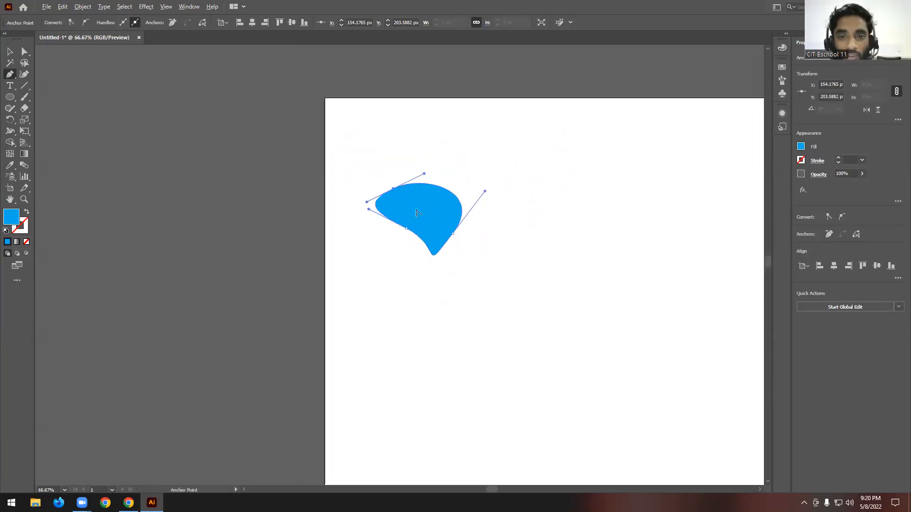
scroll(408, 223, "up", 1)
scroll(339, 201, "up", 1)
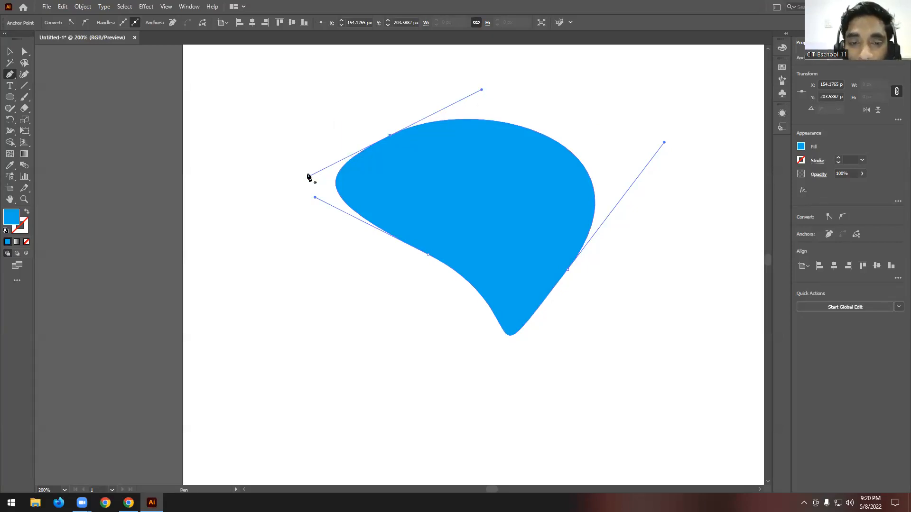
scroll(426, 165, "up", 1)
scroll(404, 162, "up", 1)
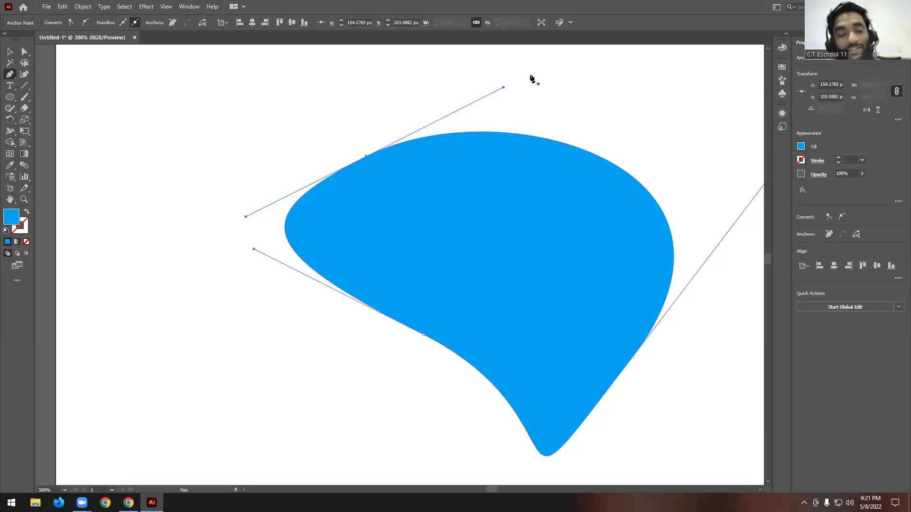
- Select the whole blue curved shape with the Selection tool and delete it from the artboard
key("ctrl+minus")
left_click(10, 52)
left_click(522, 214)
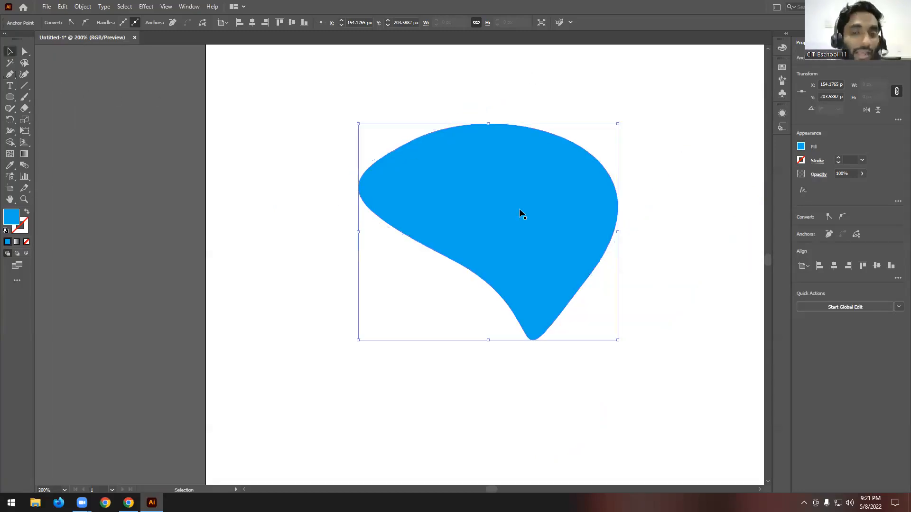
scroll(542, 210, "up", 1)
left_click(661, 218)
left_click(531, 239)
key("Delete")
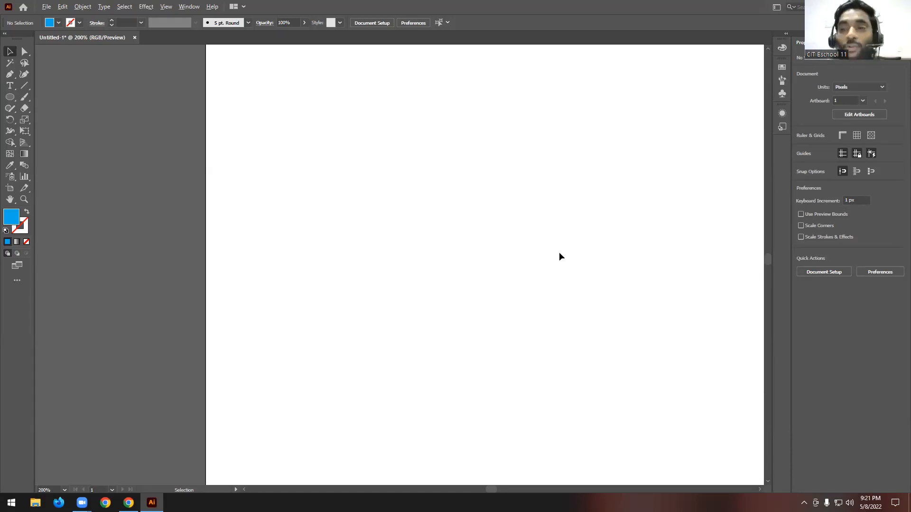
scroll(545, 253, "down", 3)
scroll(427, 233, "down", 2)
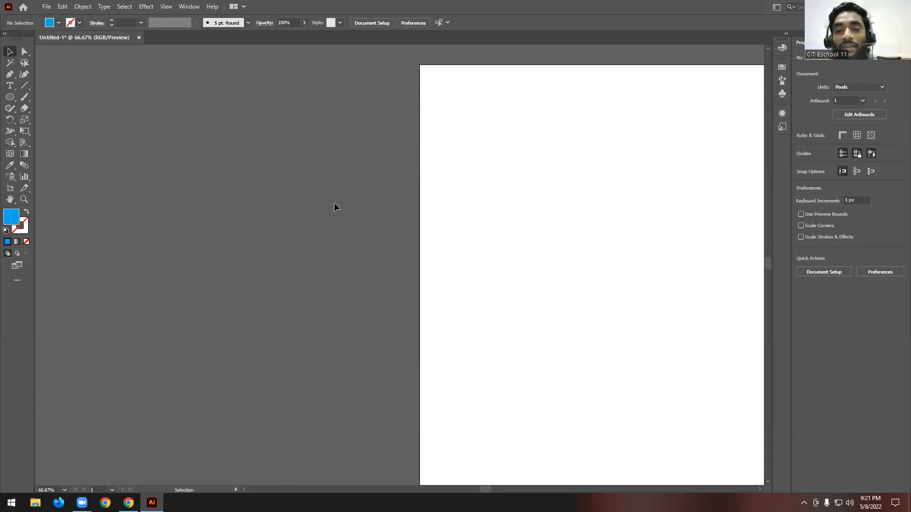
scroll(334, 203, "down", 2)
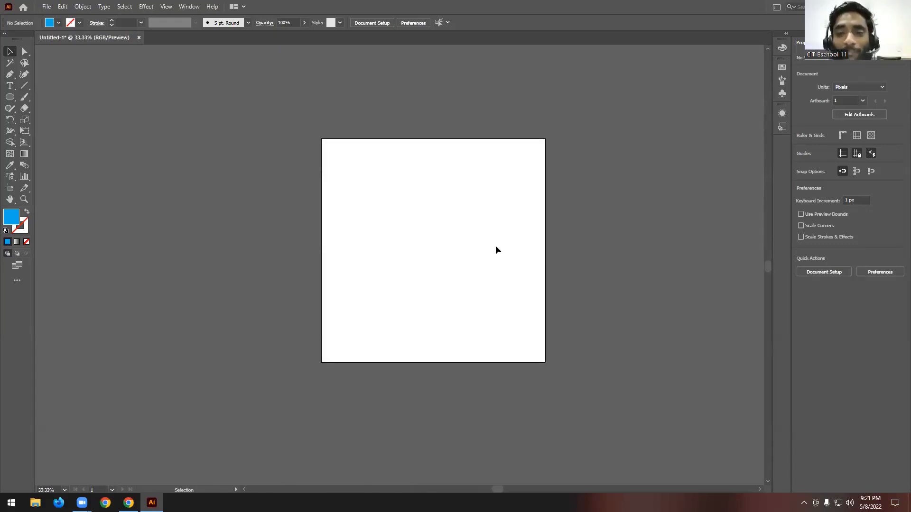
scroll(495, 247, "up", 2)
scroll(495, 246, "down", 1)
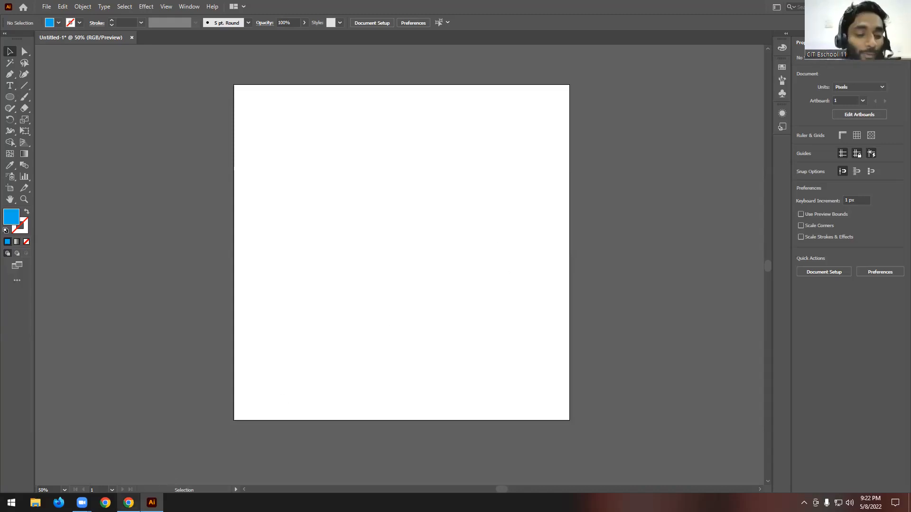
- Switch to Chrome and search Google for "beizer games" in a new tab
left_click(129, 503)
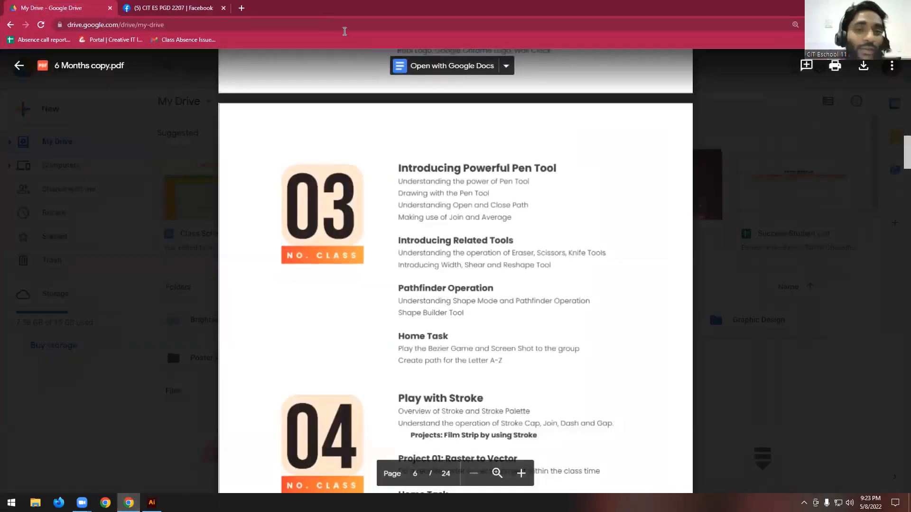
left_click(242, 8)
left_click(463, 23)
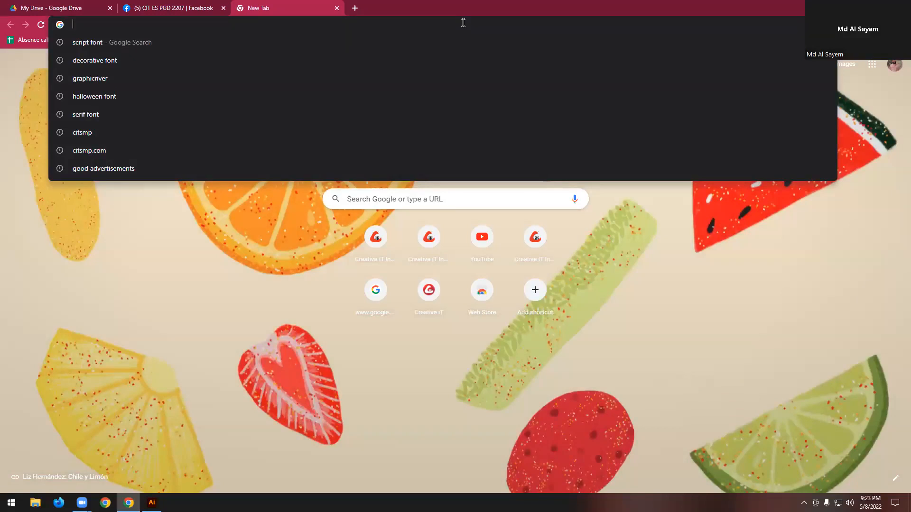
type("beiz")
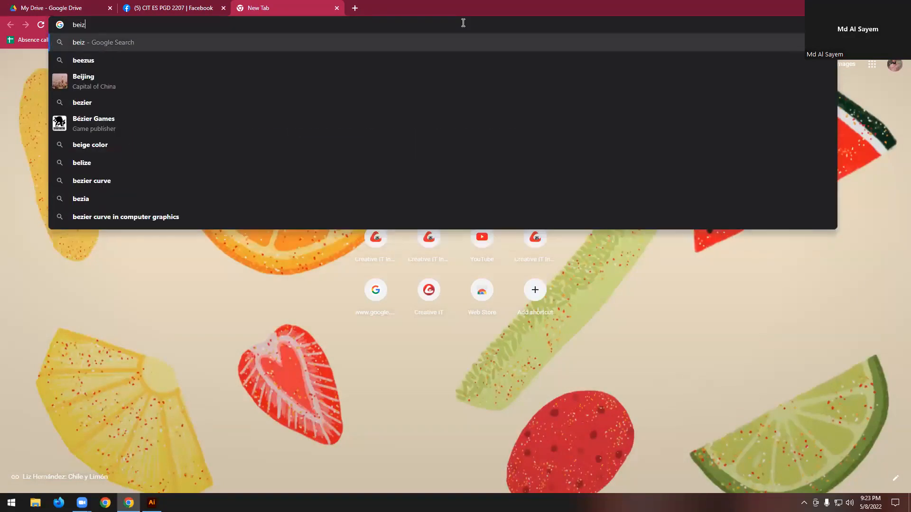
type("er")
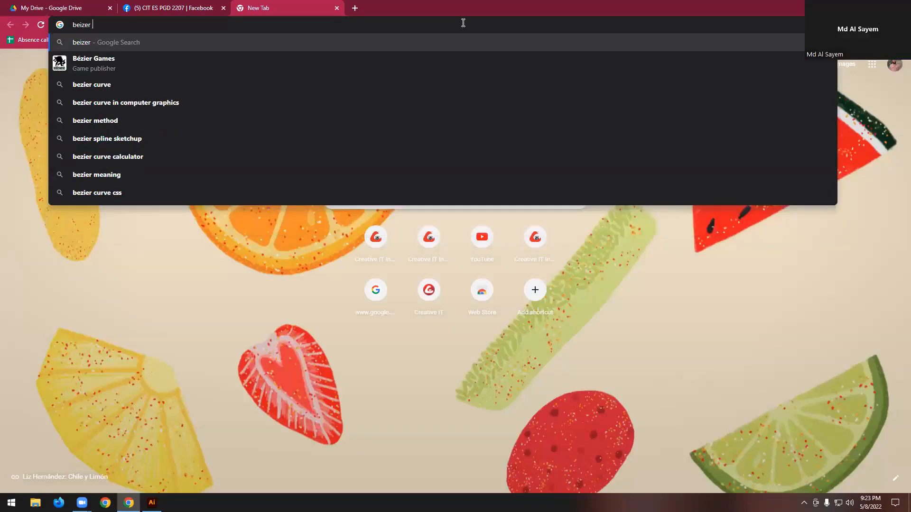
type(" games")
key("Return")
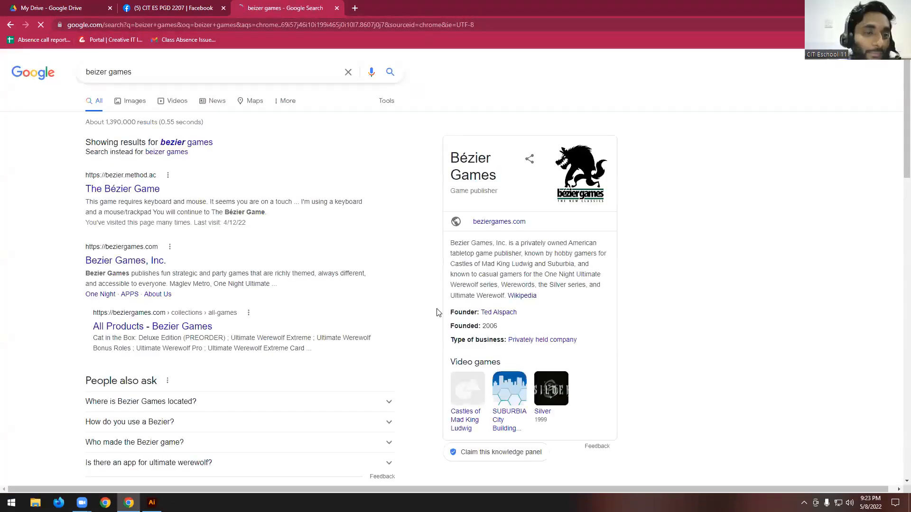
- Open The Bézier Game search result at bezier.method.ac in a new tab, switch to it and reload the page
right_click(125, 193)
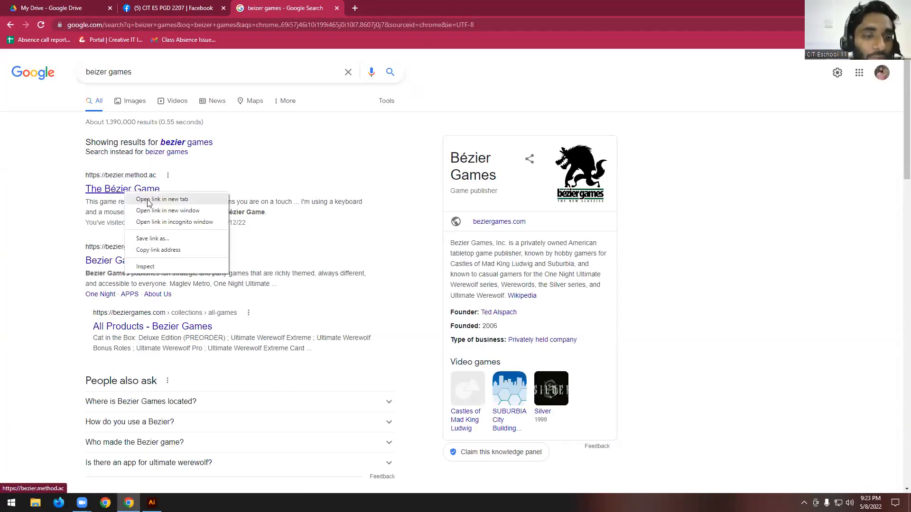
left_click(149, 200)
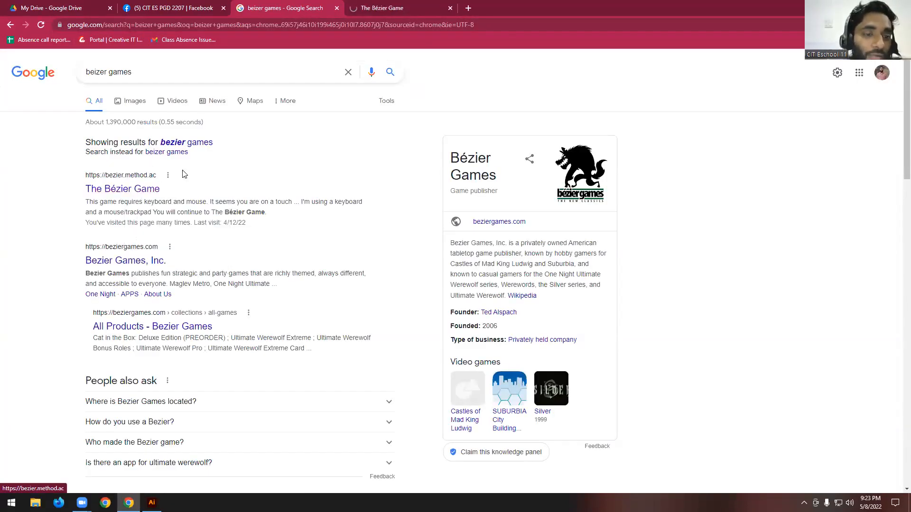
left_click(377, 6)
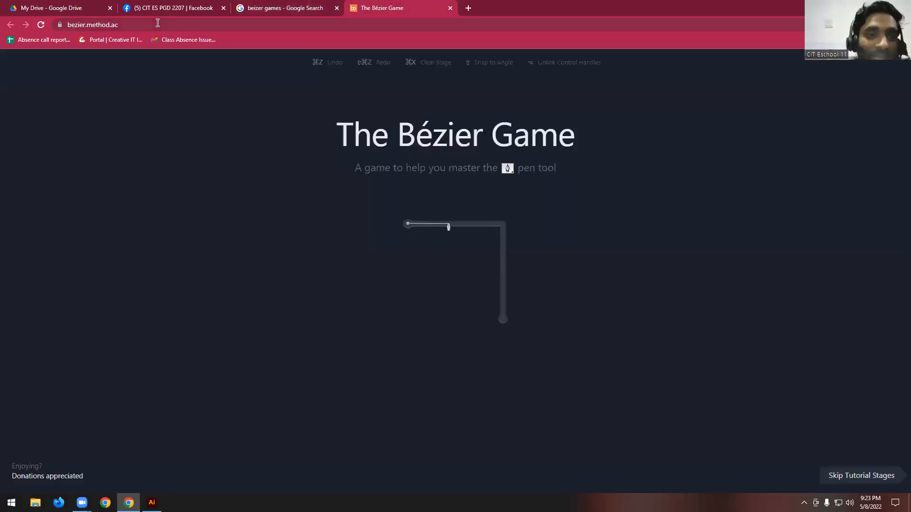
left_click(187, 25)
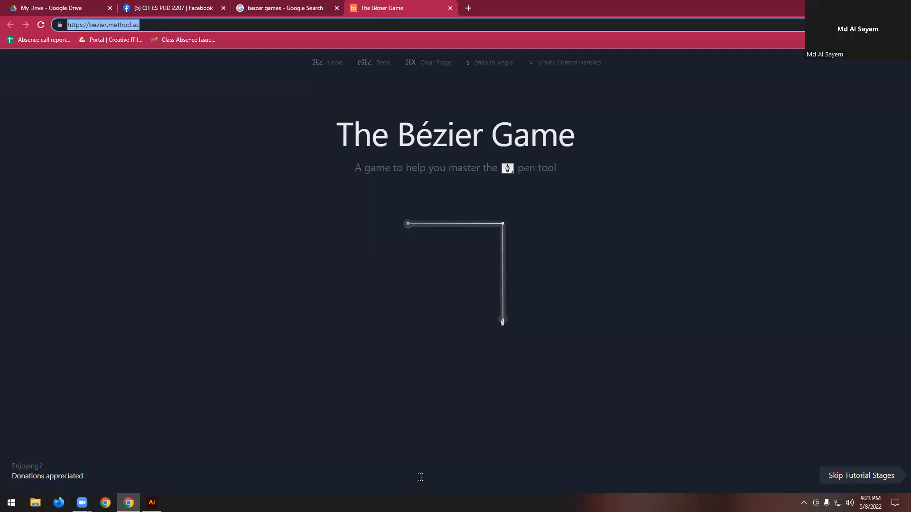
left_click(420, 311)
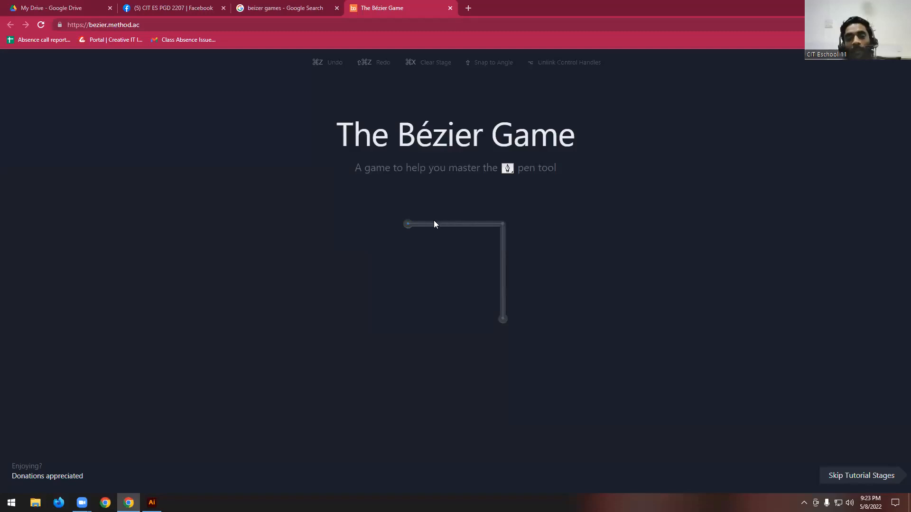
left_click(40, 25)
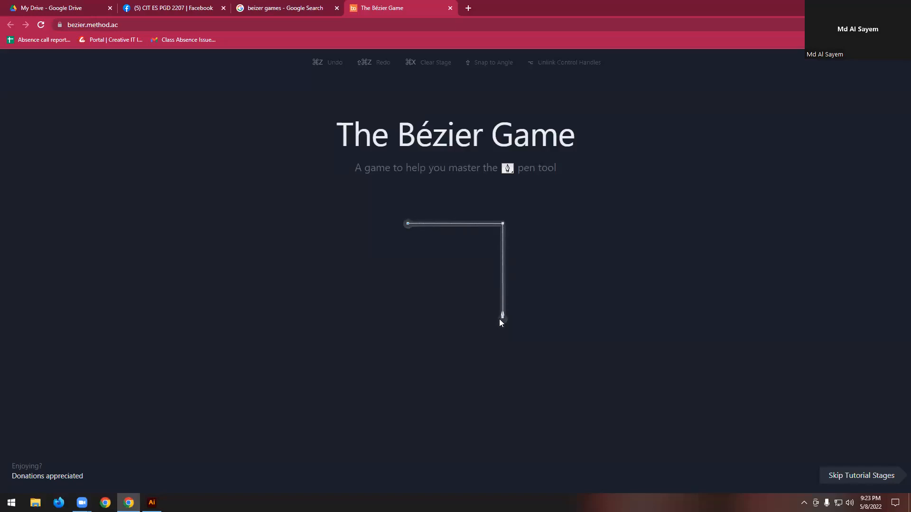
- Trace the right-angle path of the first stage with corner nodes at its left end, corner and lower end
left_click(408, 224)
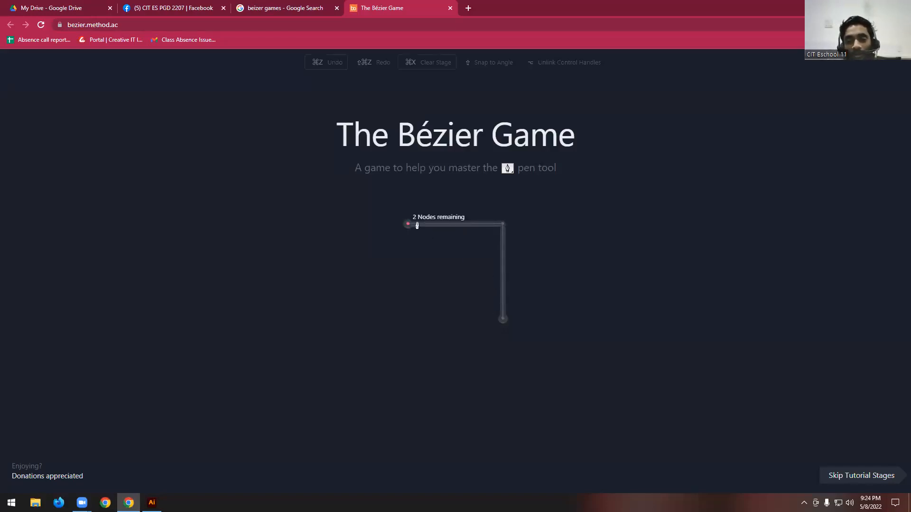
left_click(504, 224)
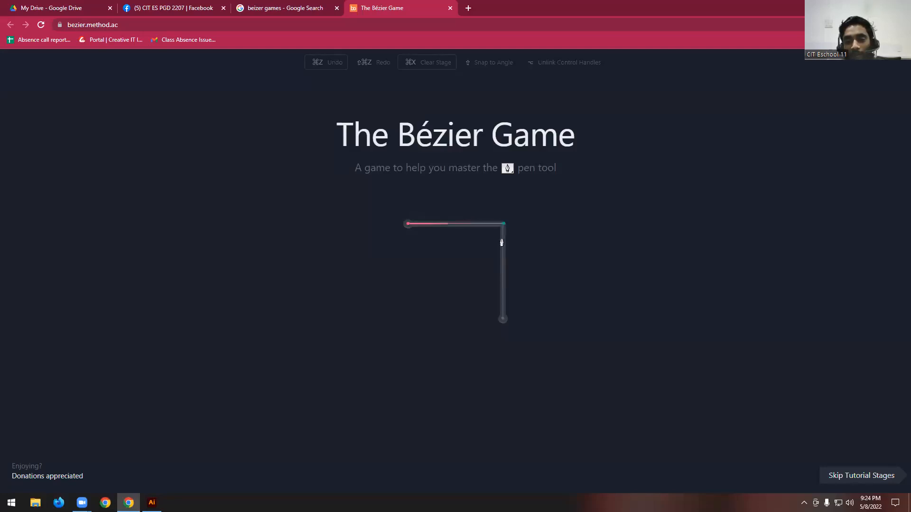
left_click(502, 322)
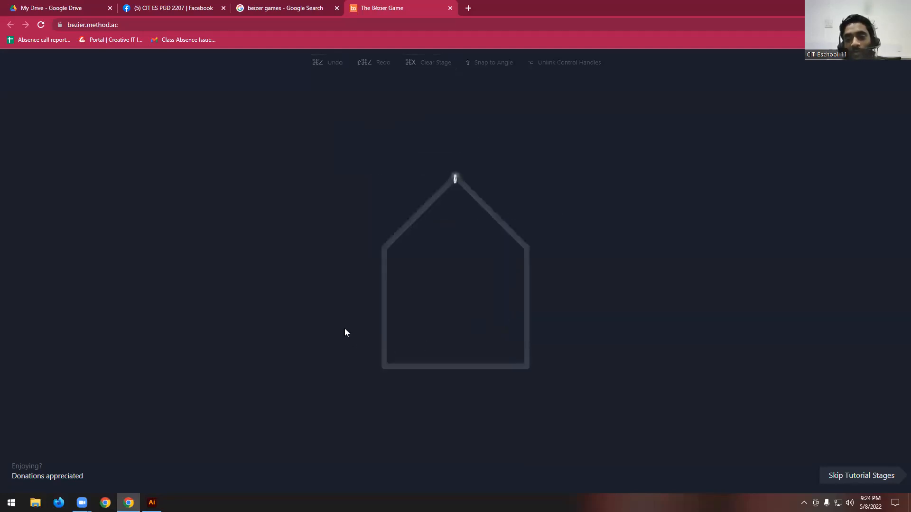
left_click(455, 177)
left_click(526, 246)
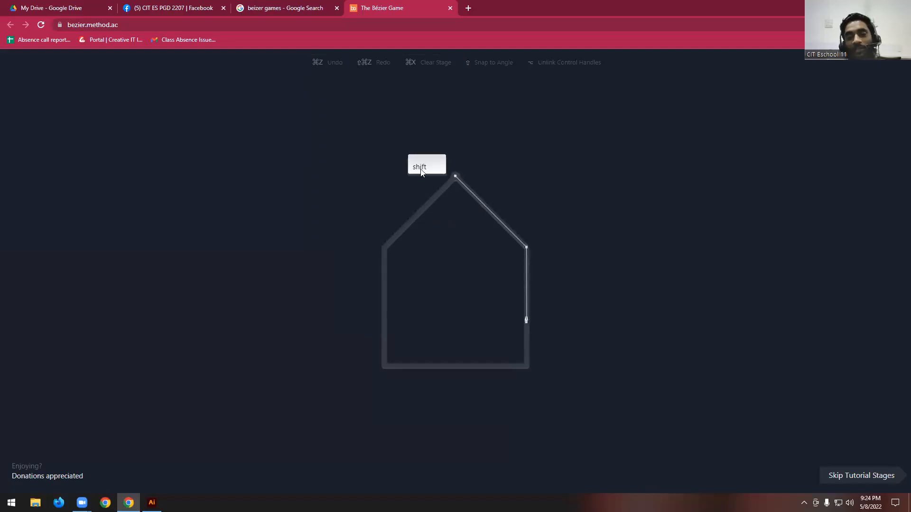
left_click(526, 365)
left_click(383, 365)
left_click(384, 247)
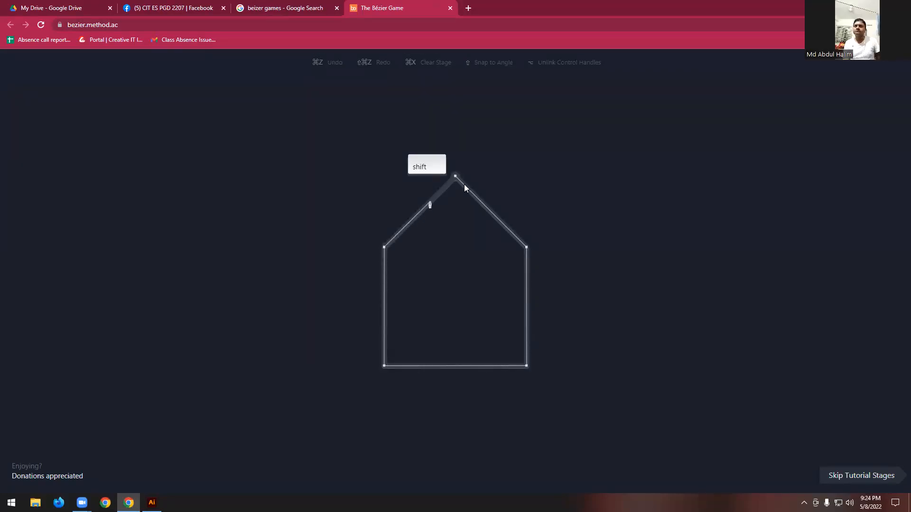
- Trace the house outline clockwise with corner nodes, starting at the roof peak and closing the path there
left_click(455, 179)
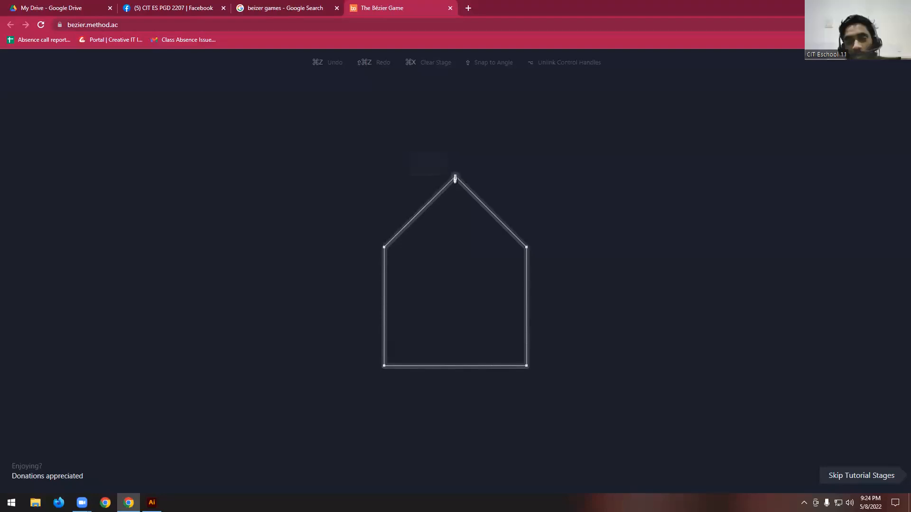
left_click(526, 248)
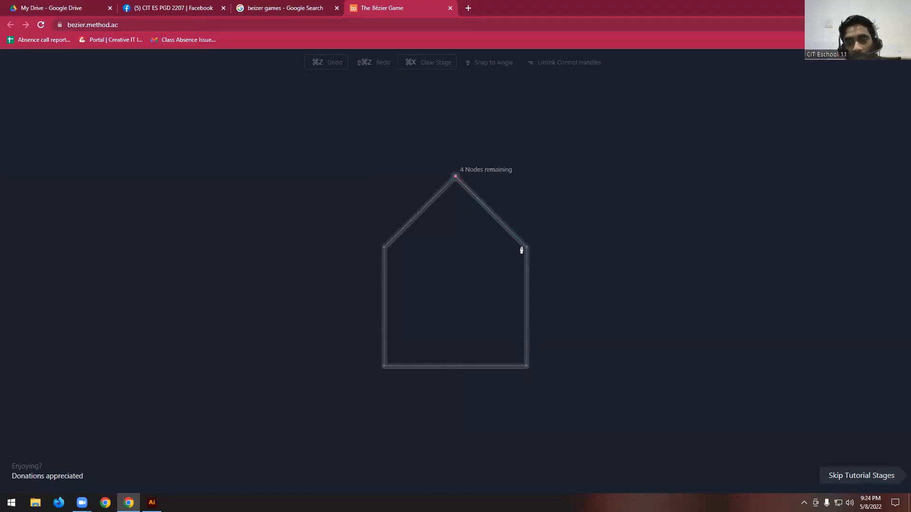
left_click(525, 368)
left_click(384, 368)
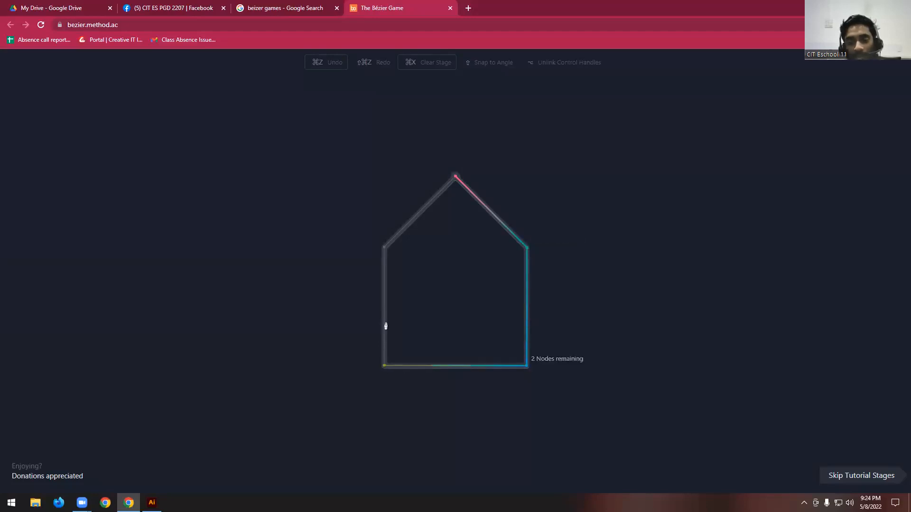
left_click(384, 247)
left_click(454, 178)
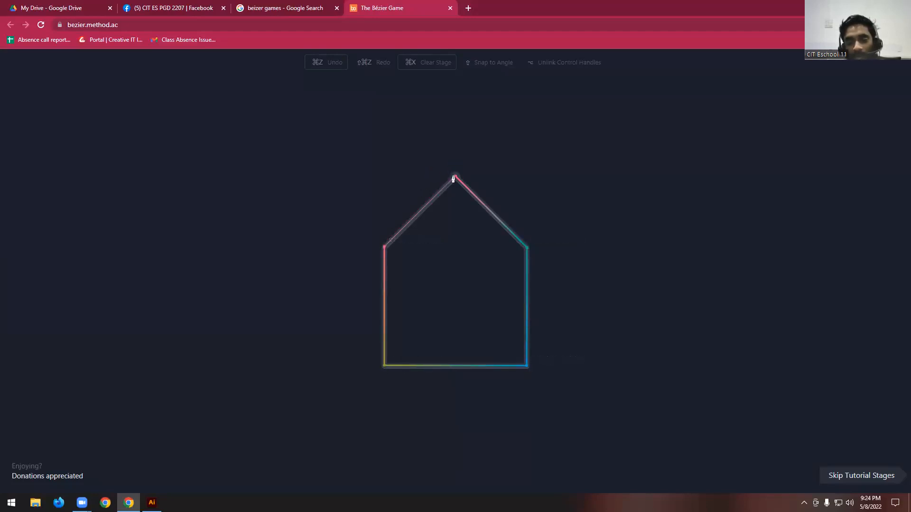
left_click_drag(403, 271, 403, 243)
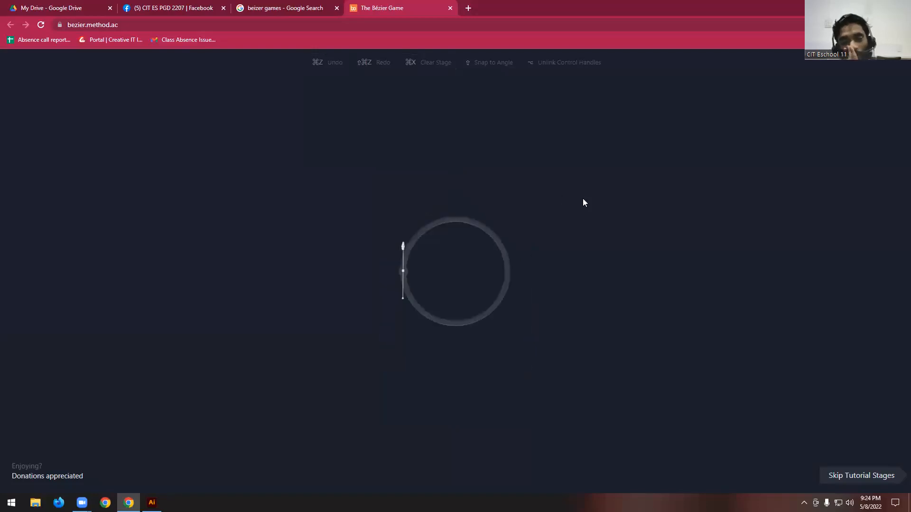
left_click_drag(454, 218, 484, 218)
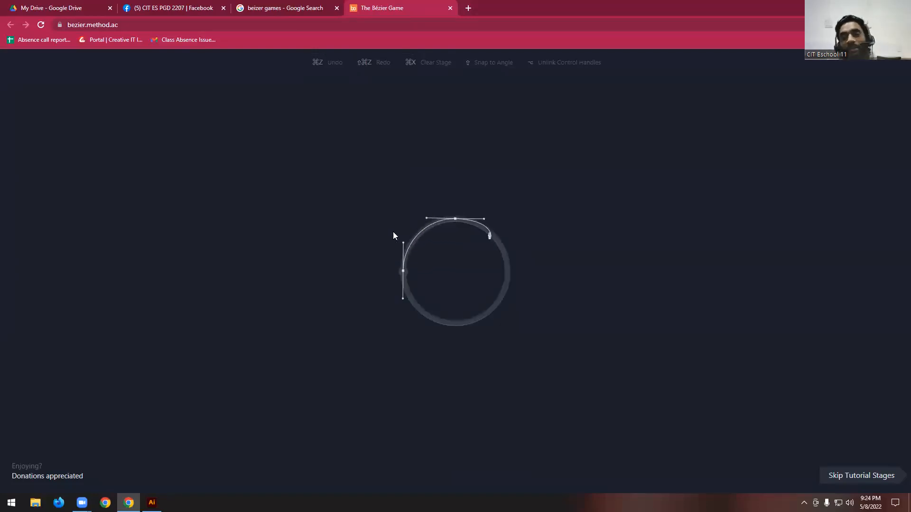
left_click_drag(507, 271, 507, 299)
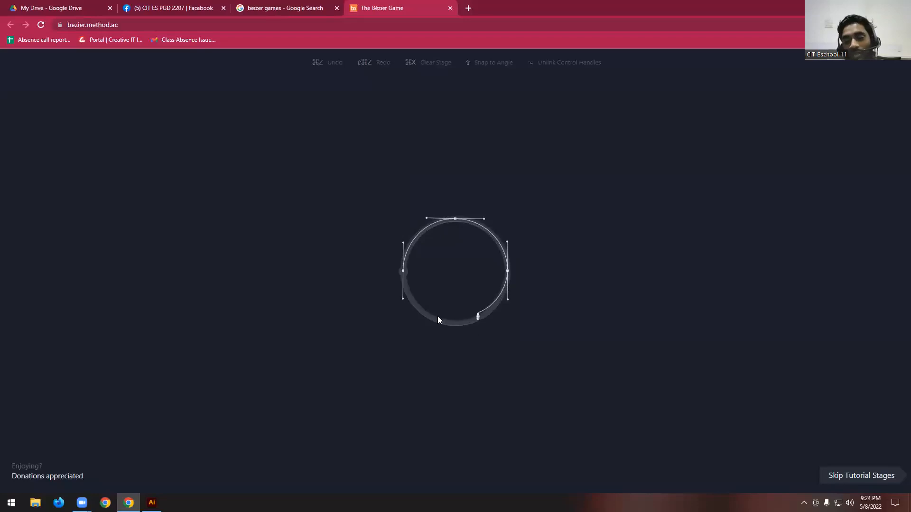
left_click_drag(451, 324, 427, 323)
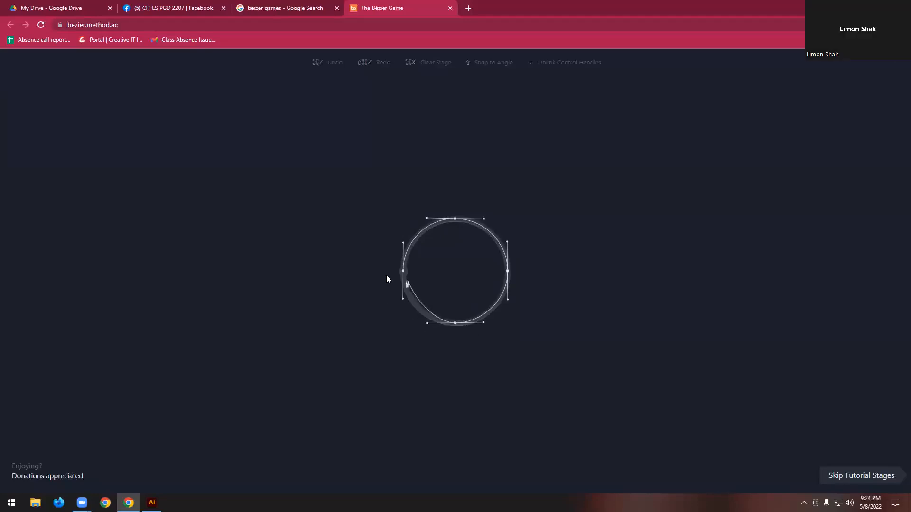
left_click(403, 271)
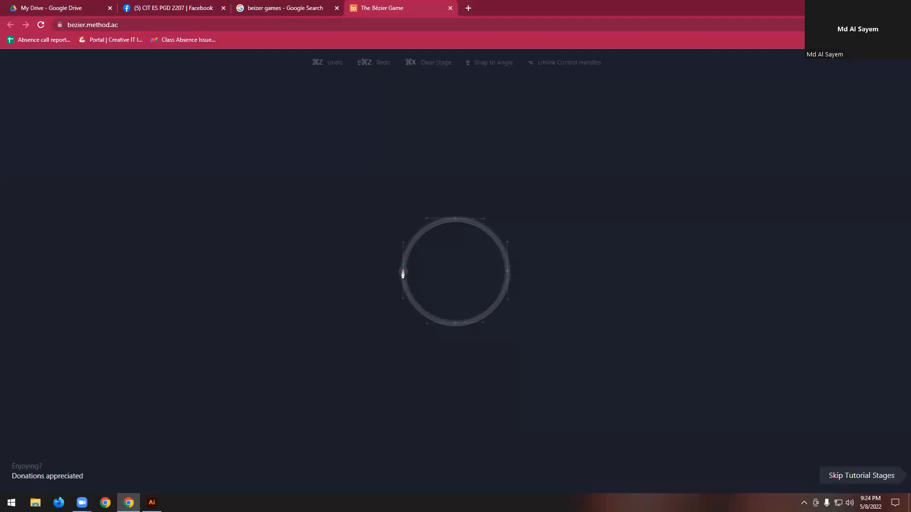
- Trace the circle clockwise with four smooth nodes, starting at its leftmost point, matching the guide handles and closing the path there
left_click_drag(403, 269, 403, 244)
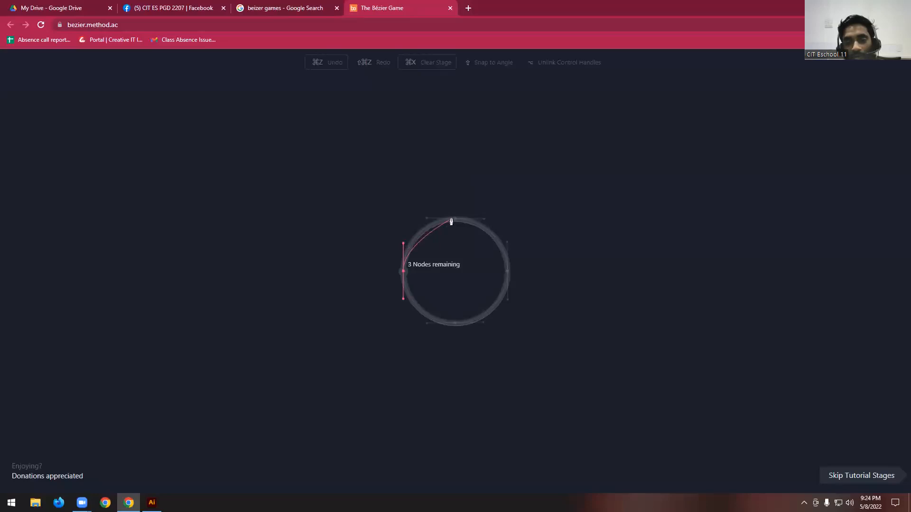
left_click_drag(458, 220, 486, 218)
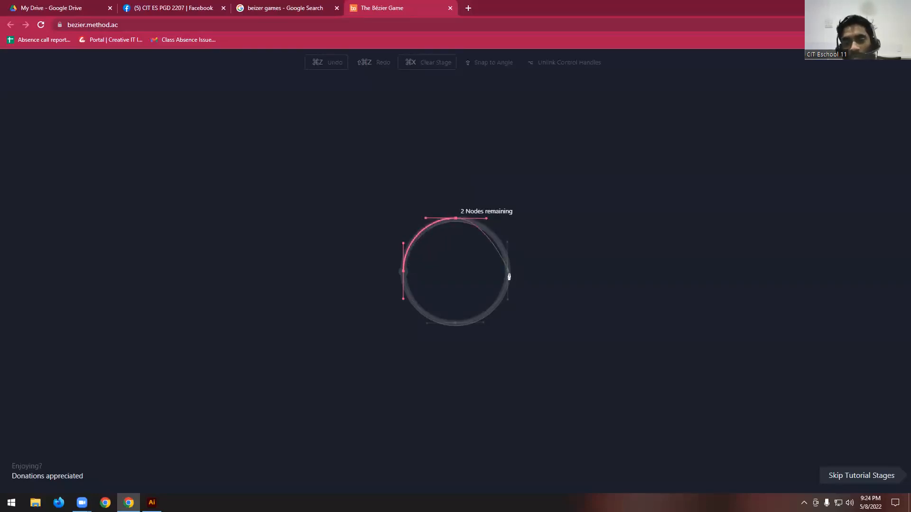
left_click_drag(508, 271, 508, 301)
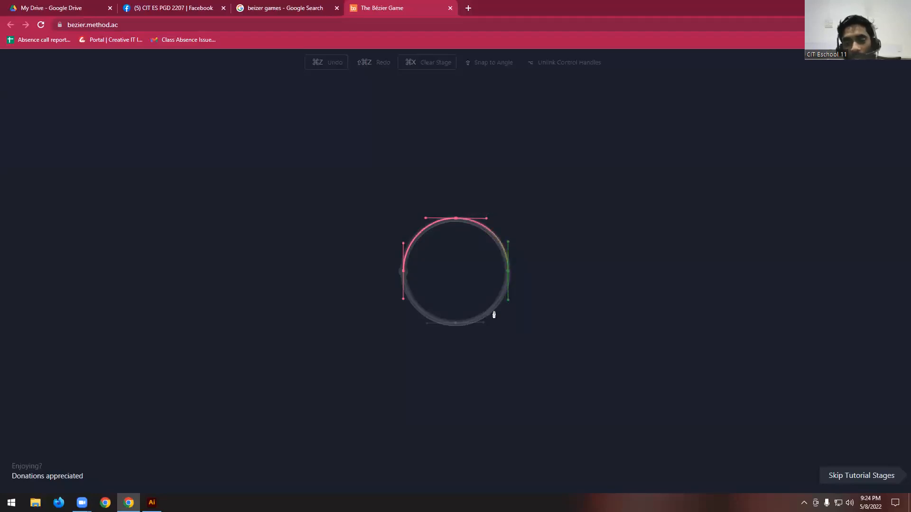
left_click_drag(456, 325, 427, 324)
left_click(404, 271)
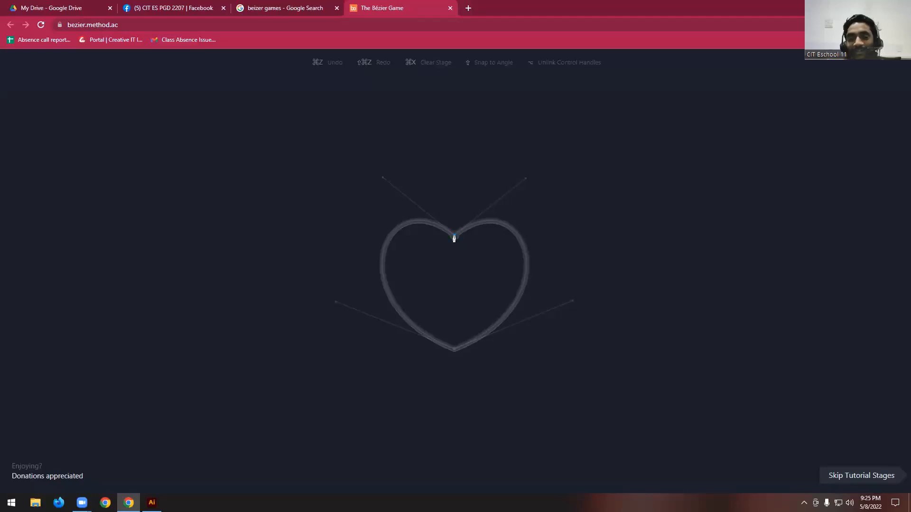
- Trace the heart with curved nodes at its upper notch and lower tip, matching the guide handles, and close the path at the notch
left_click_drag(454, 236, 526, 179)
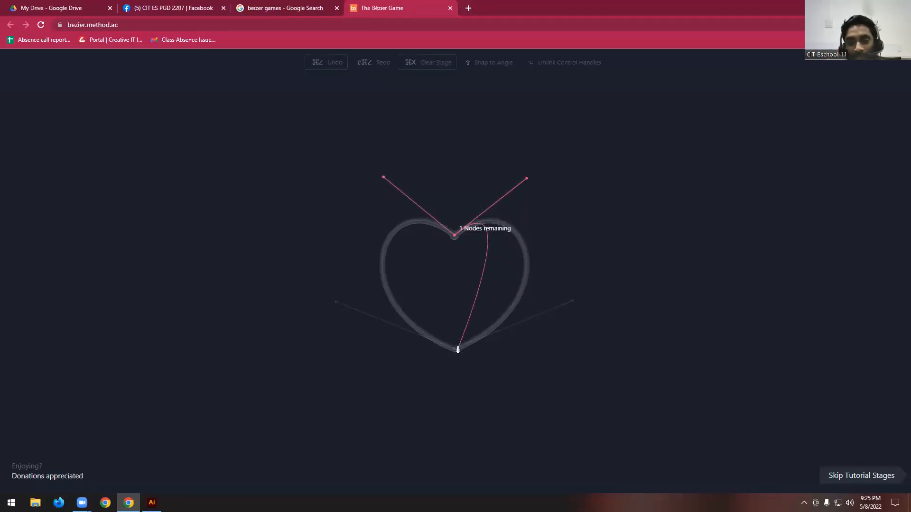
left_click_drag(452, 351, 335, 305)
left_click(453, 236)
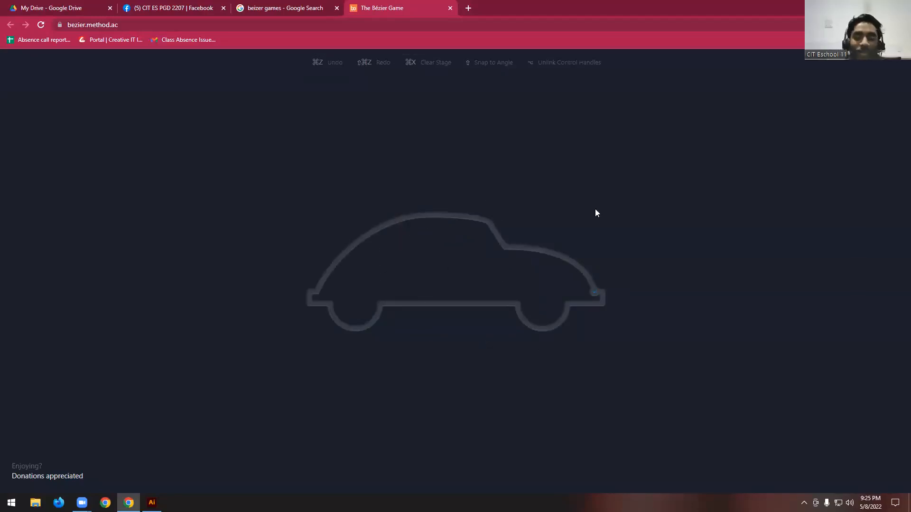
left_click(319, 11)
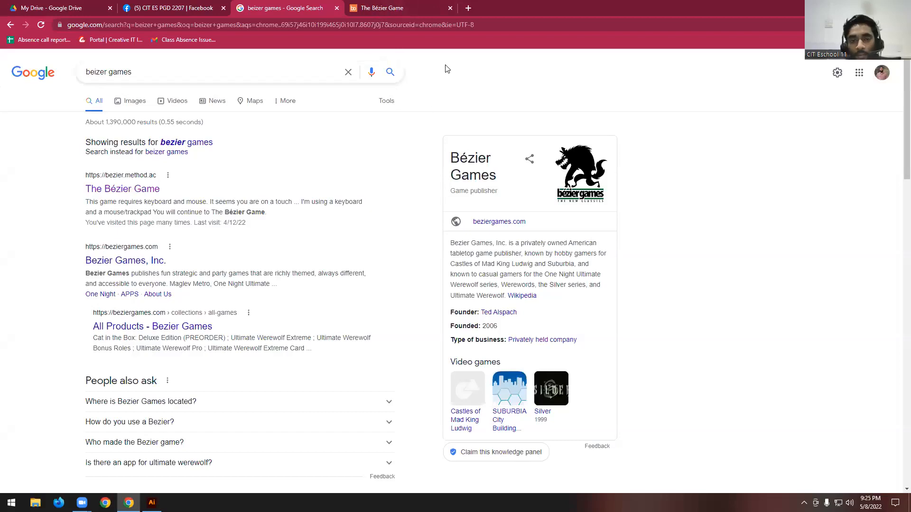
left_click(348, 71)
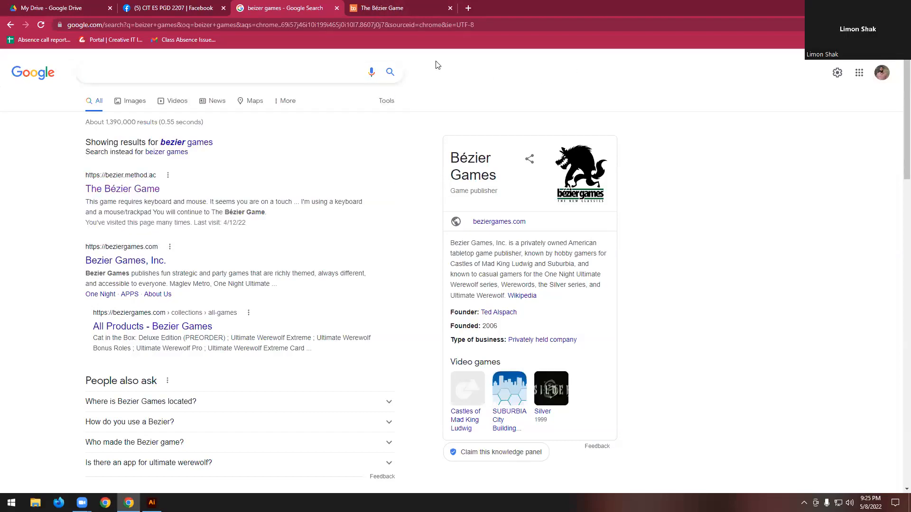
left_click(419, 9)
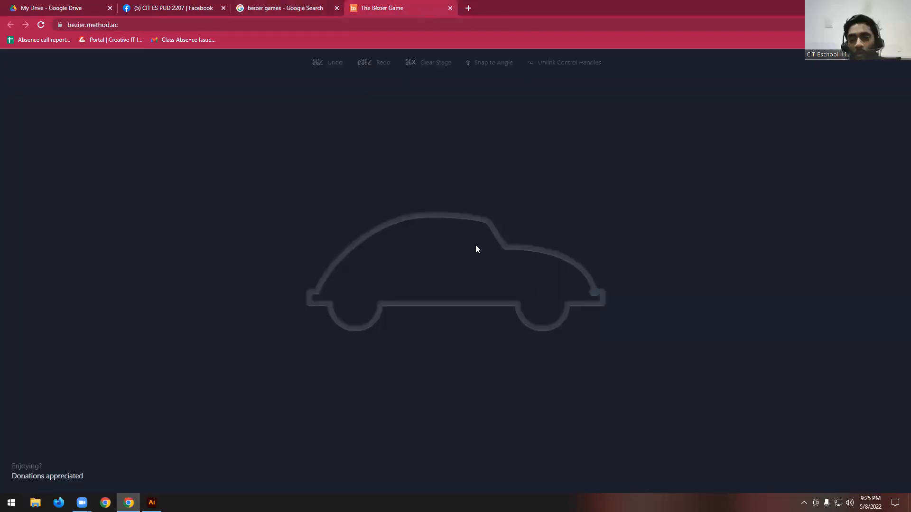
- Search Google for "A letter" in a new tab
left_click(468, 8)
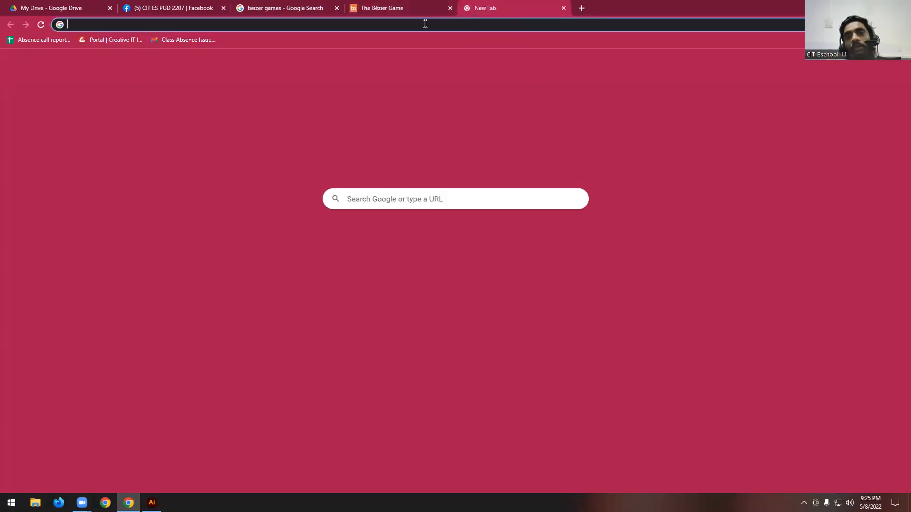
left_click(425, 23)
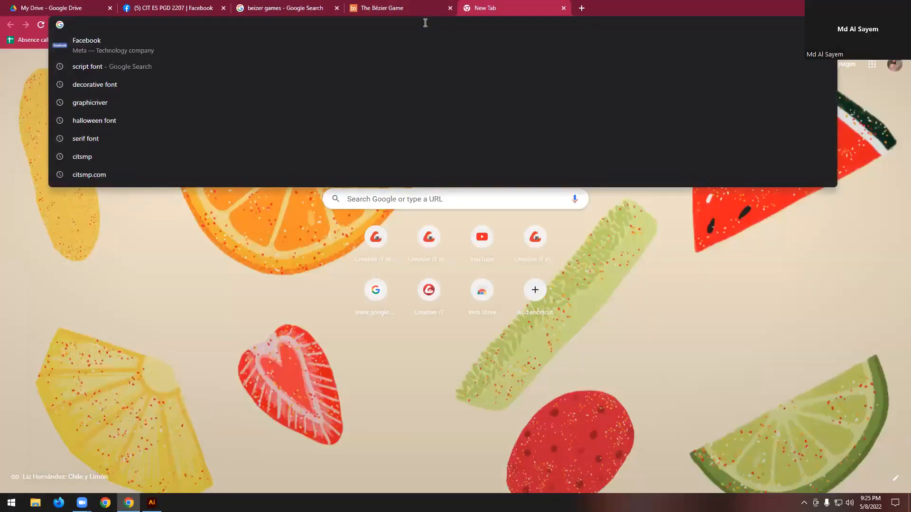
type("a")
key("BackSpace")
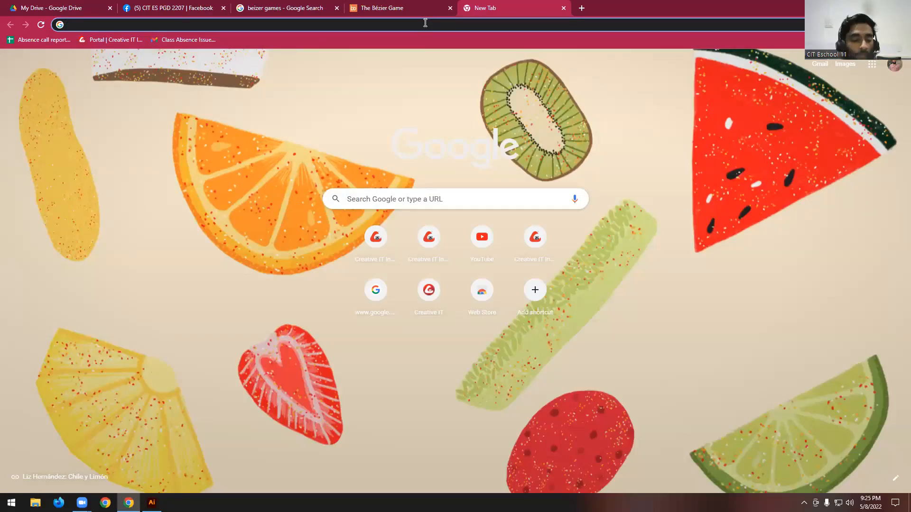
type("A")
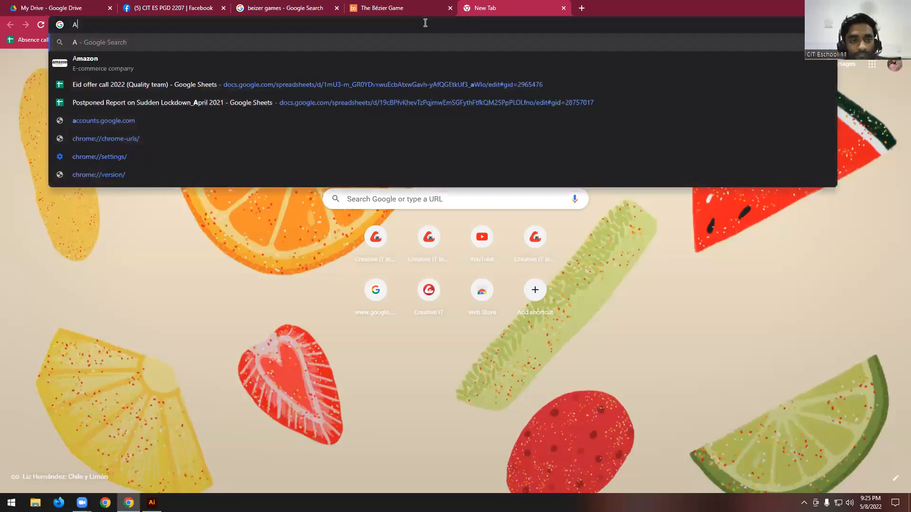
type(" lette4r")
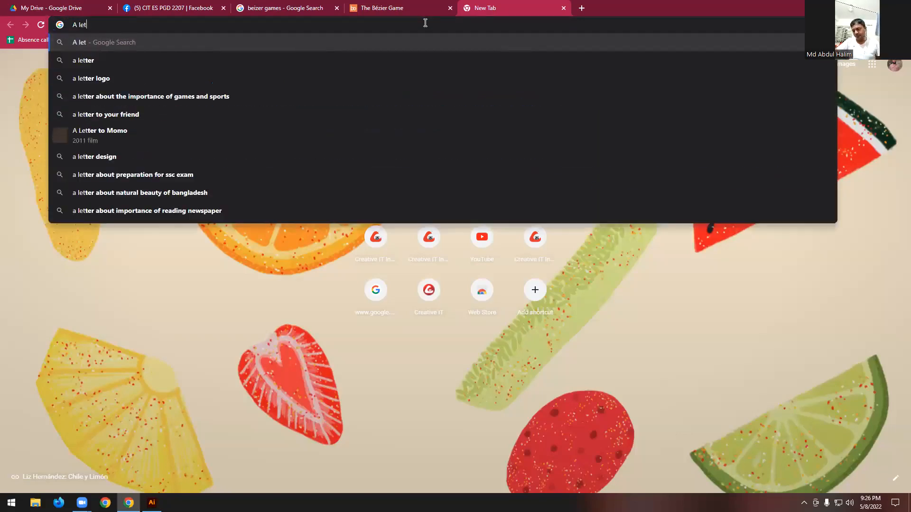
key("BackSpace")
key("BackSpace")
type("r")
key("Return")
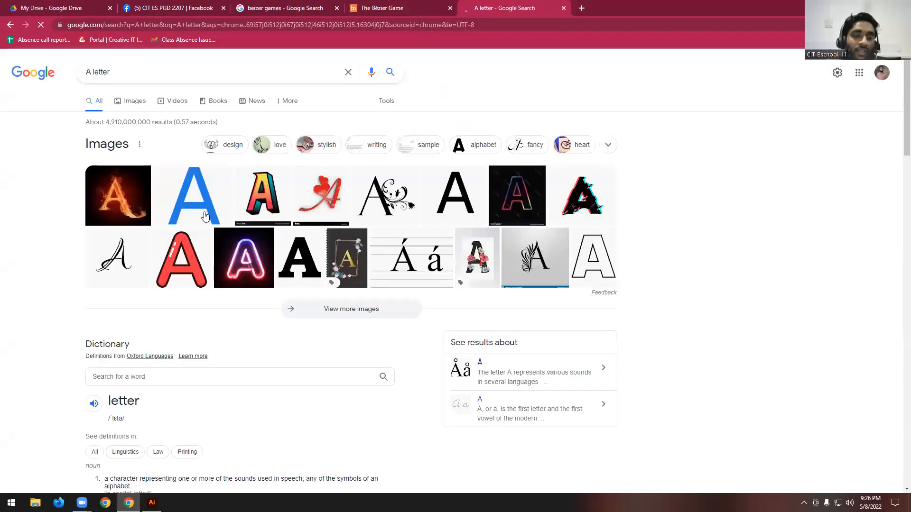
- Open the image results, preview the blue "The Letter A - Lessons - Blendspace" related image and copy it
left_click(205, 216)
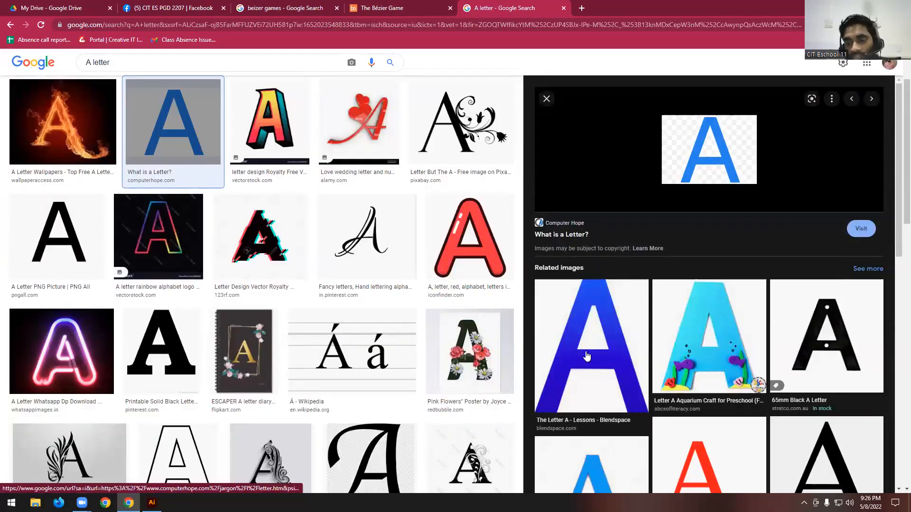
scroll(610, 370, "down", 3)
scroll(610, 370, "up", 3)
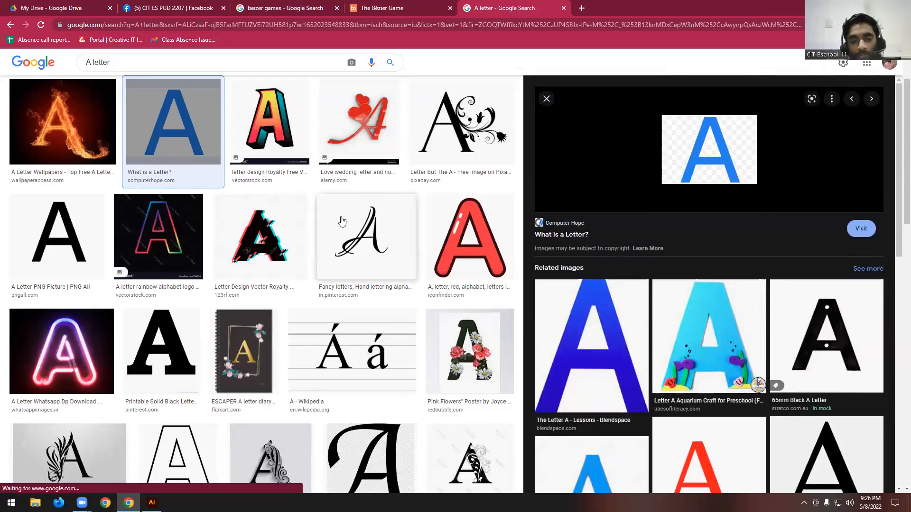
scroll(372, 228, "up", 2)
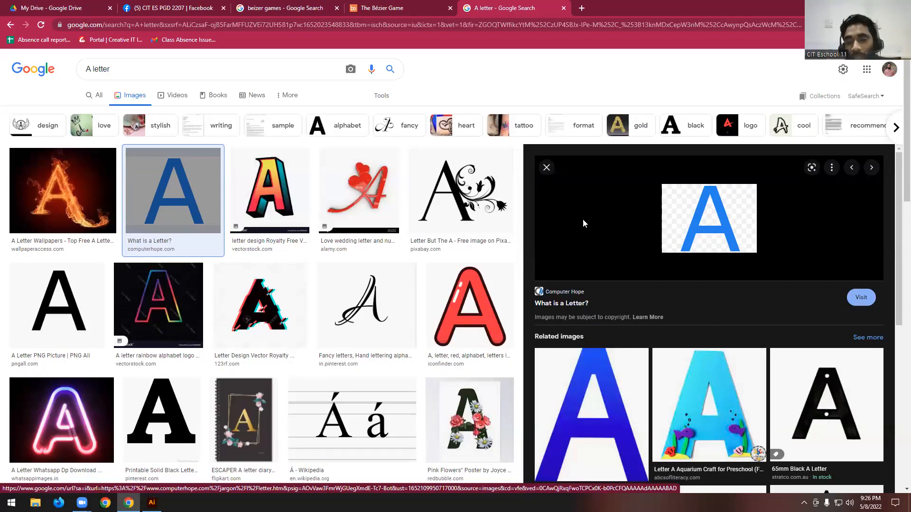
scroll(582, 218, "down", 1)
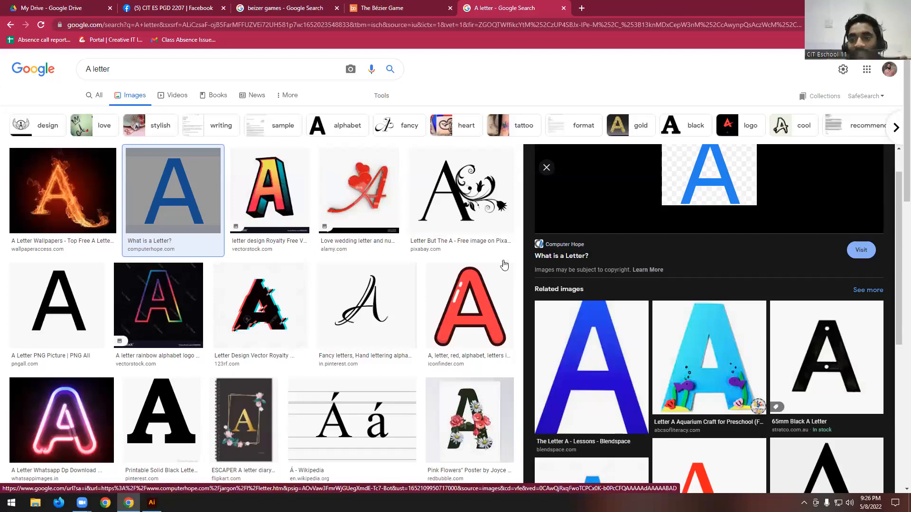
scroll(630, 309, "down", 5)
left_click(621, 197)
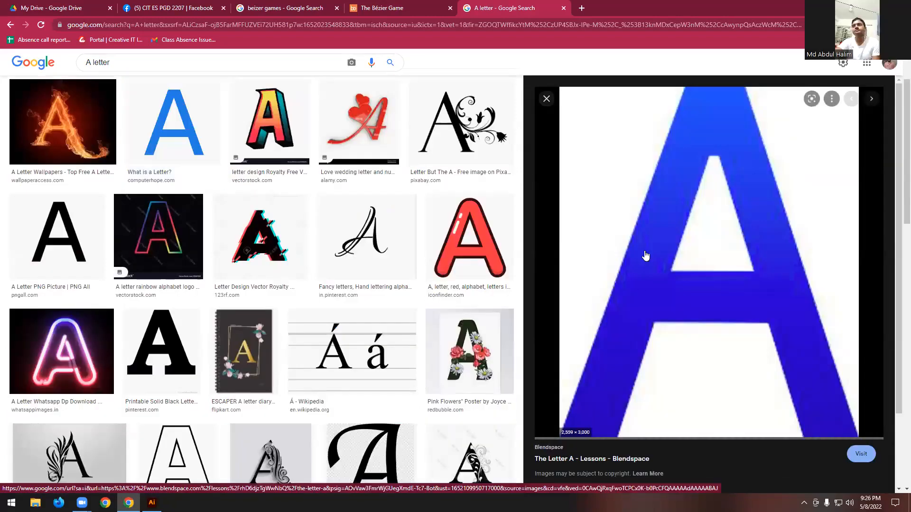
right_click(657, 231)
left_click(690, 342)
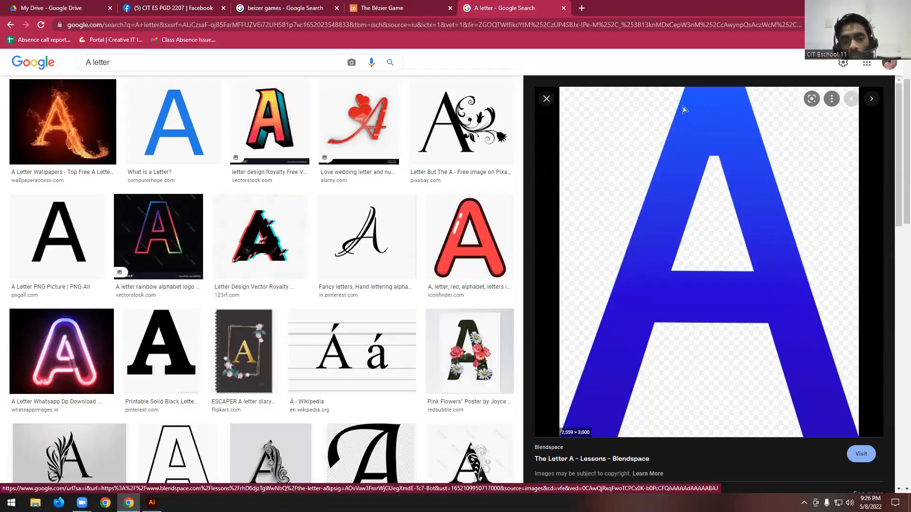
- Switch to Illustrator, paste the letter A image and centre it on the artboard at about X 508 px, Y 232 px
key("alt+Tab")
key("ctrl+v")
scroll(485, 246, "down", 4)
left_click_drag(571, 247, 443, 252)
scroll(469, 247, "up", 3)
scroll(469, 247, "up", 2)
left_click_drag(387, 209, 461, 205)
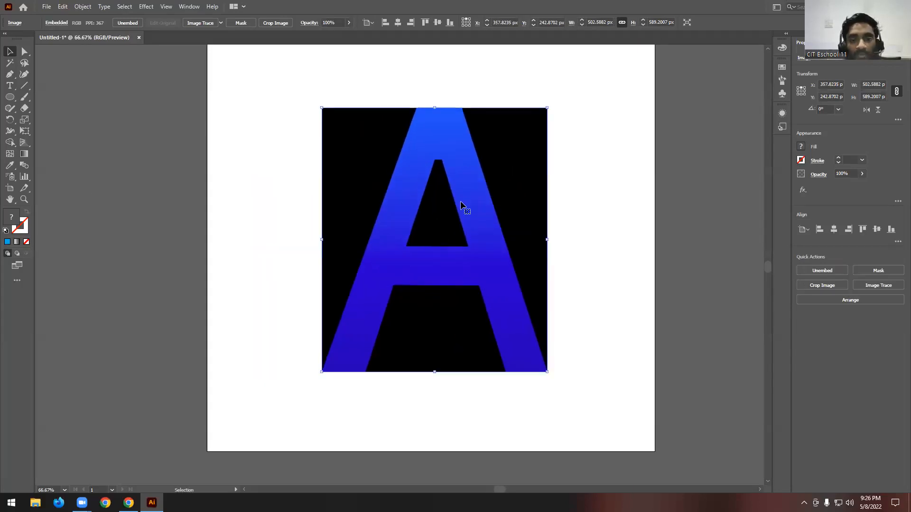
scroll(460, 204, "up", 2)
scroll(461, 209, "down", 1)
- Deselect the image and set up the Pen tool with no fill and a red stroke
left_click(9, 75)
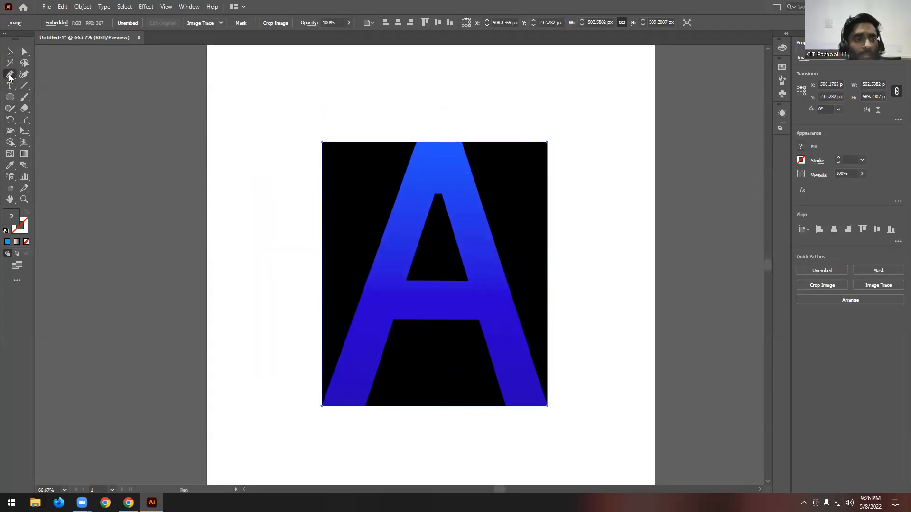
key("v")
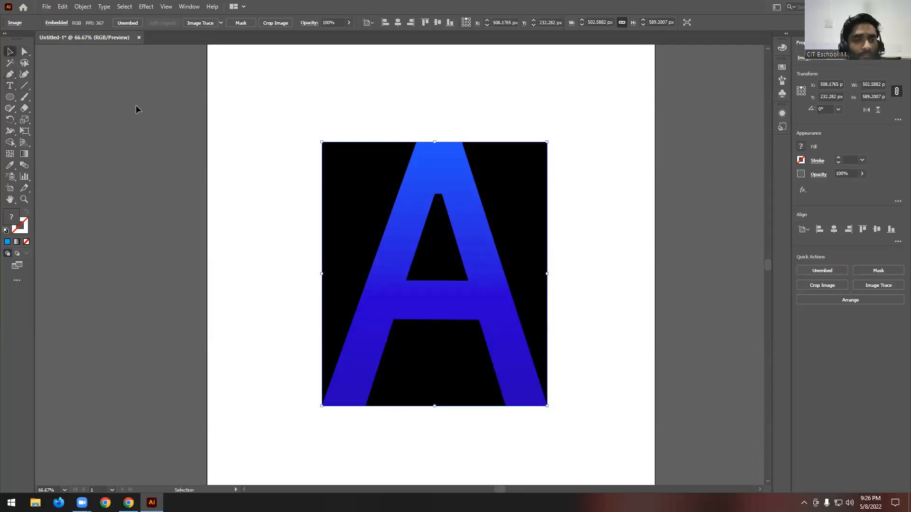
left_click(136, 110)
left_click(10, 74)
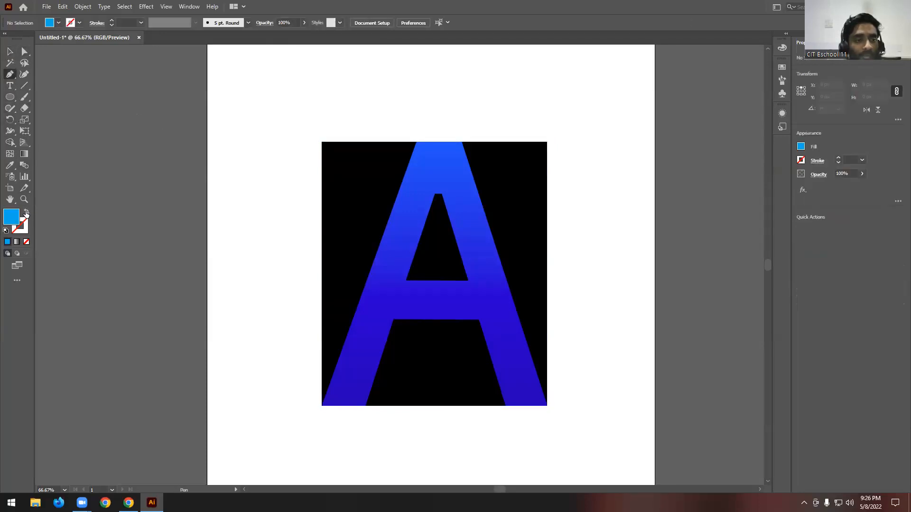
left_click(26, 213)
left_click(79, 23)
left_click(34, 39)
left_click(353, 122)
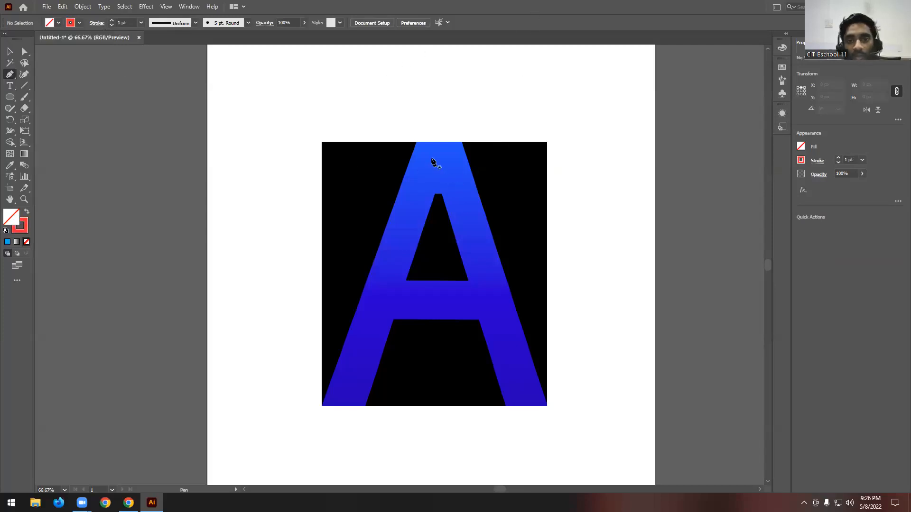
- Trace the outer outline of the letter A with straight Pen segments at every corner, closing the path at the upper-left corner
left_click(421, 143)
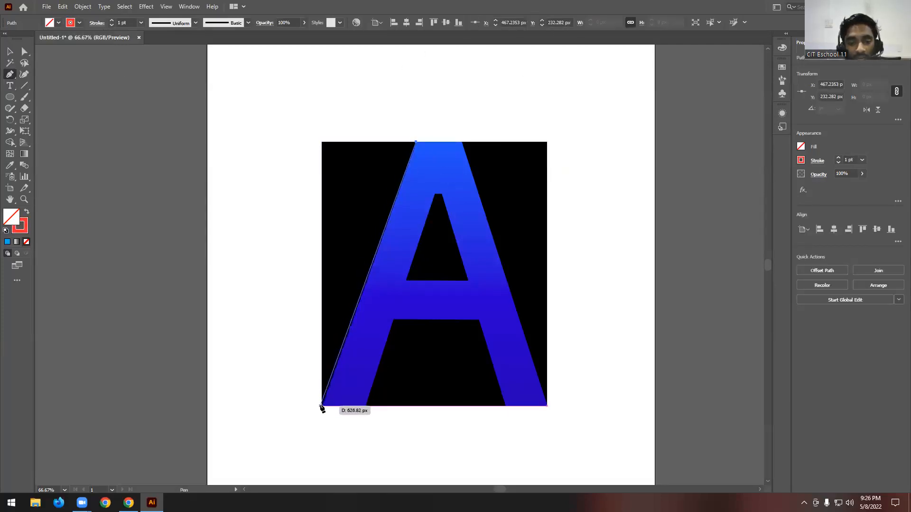
left_click(322, 405)
left_click(365, 406)
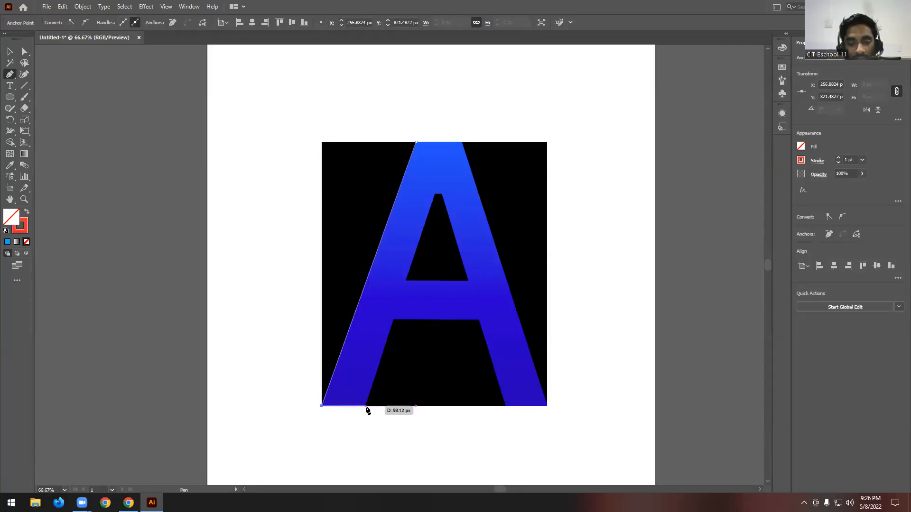
left_click(394, 321)
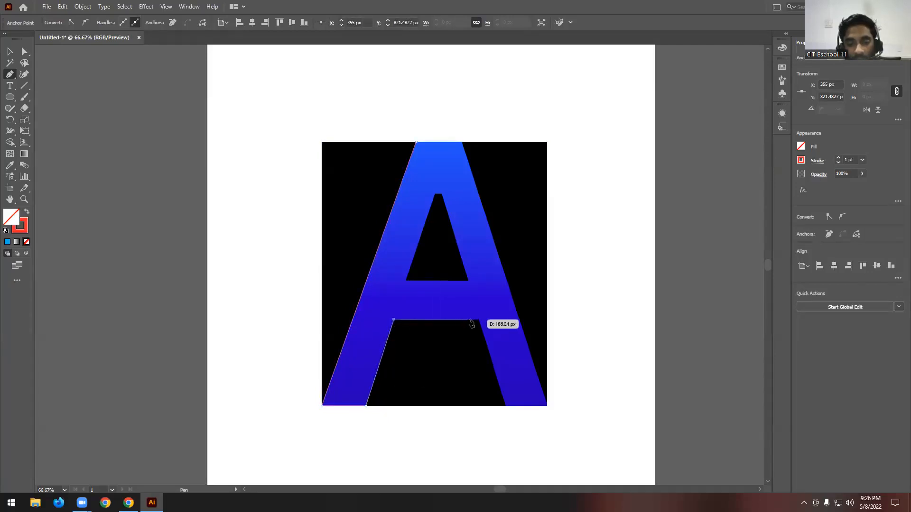
left_click(479, 320)
left_click(506, 406)
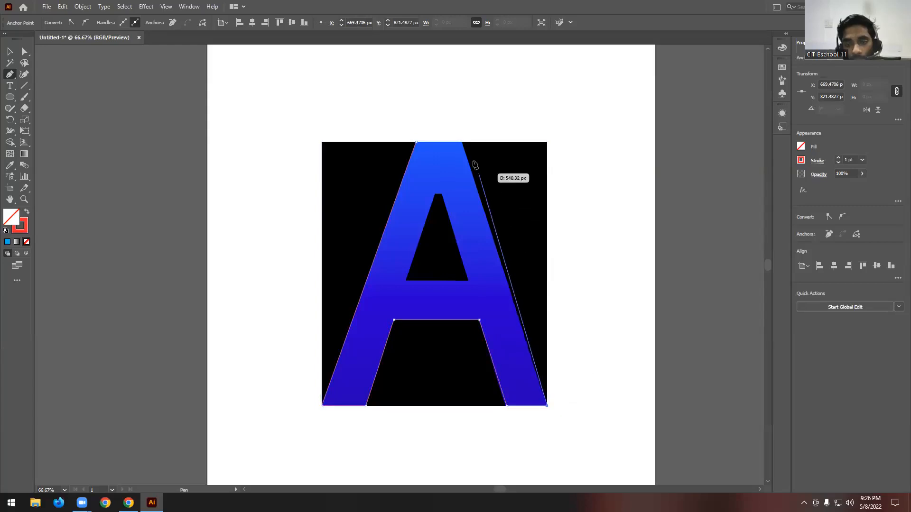
left_click(463, 141)
left_click(416, 142)
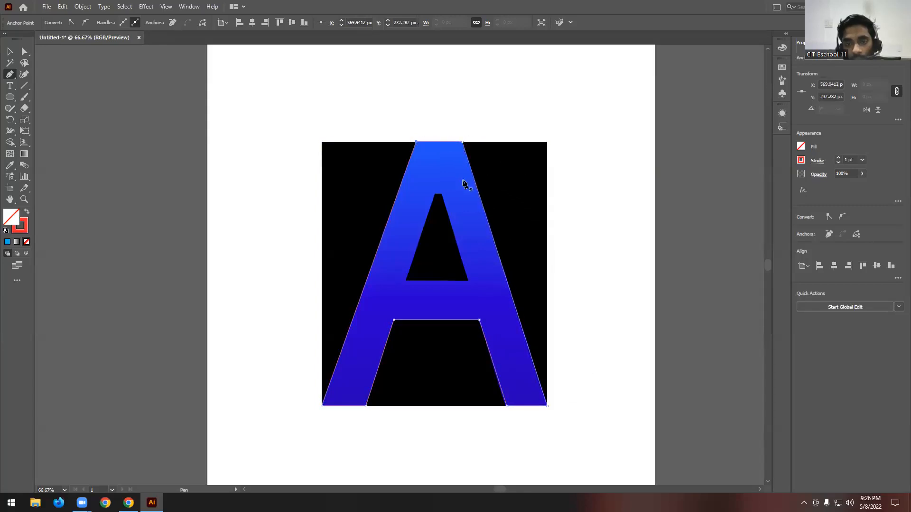
- Trace the inner triangular opening of the letter A as a closed four-corner path with the Pen tool
left_click(435, 195)
left_click(441, 195)
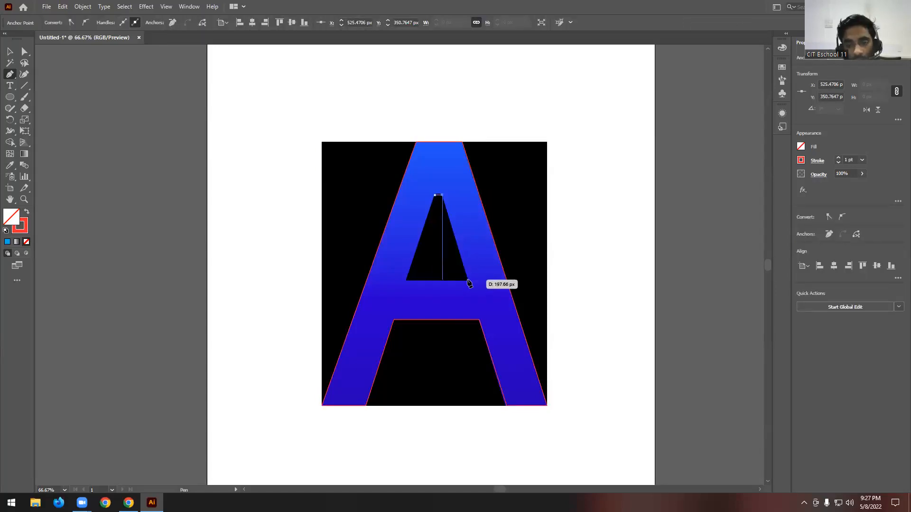
left_click(467, 281)
left_click(406, 279)
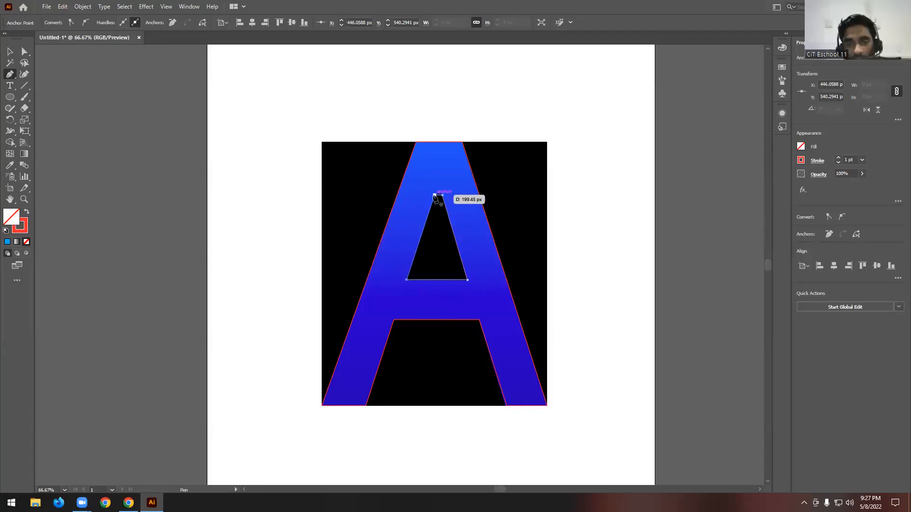
left_click(434, 195)
- Select both traced letter A paths and place a copy of them to the left of the image
left_click(10, 53)
left_click_drag(269, 99, 336, 158)
left_click_drag(326, 116, 515, 414)
left_click_drag(482, 332, 155, 330)
- Reselect the copied letter A paths and move them left, clear of the artboard, to about X -297 px
scroll(499, 322, "down", 2)
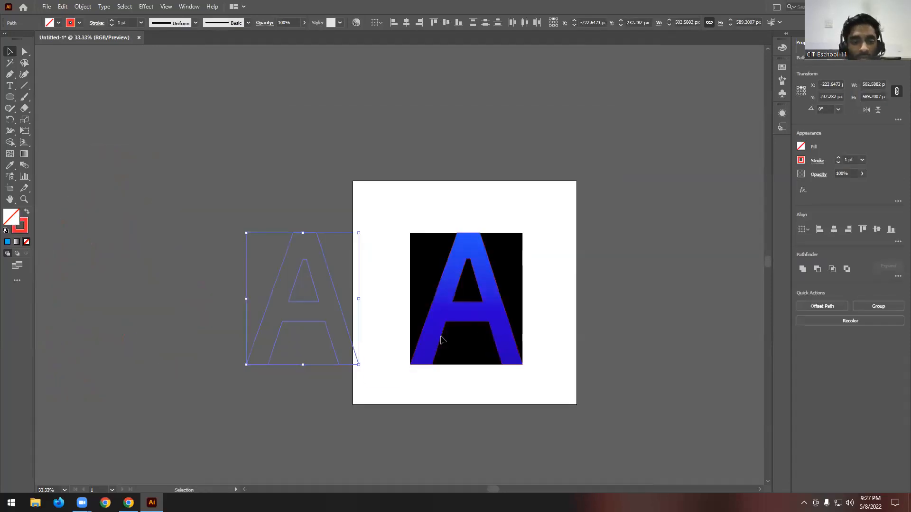
scroll(255, 351, "up", 2)
left_click(158, 259)
scroll(209, 226, "up", 1)
left_click_drag(449, 130, 492, 427)
left_click_drag(435, 308, 401, 308)
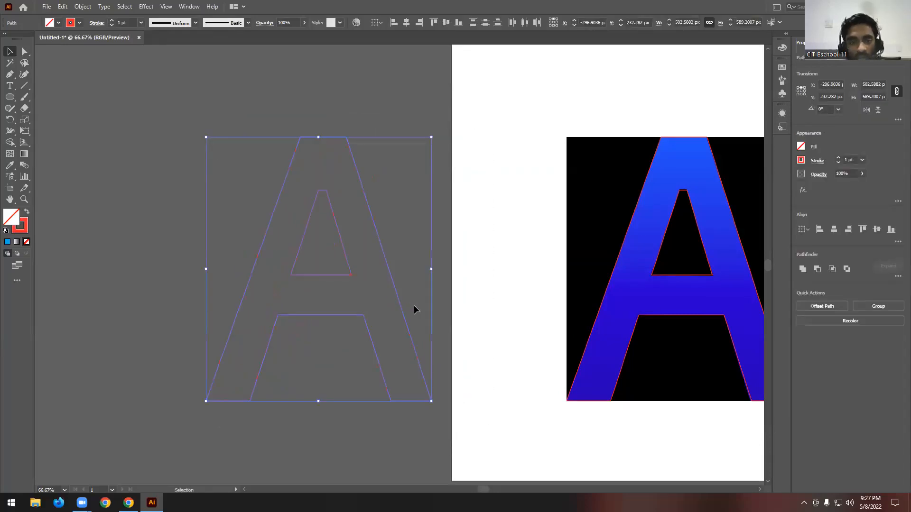
- Increase the stroke weight of the copied letter A outline to 8 pt and deselect it
left_click(111, 21)
left_click(111, 20)
left_click(267, 78)
scroll(208, 189, "down", 1)
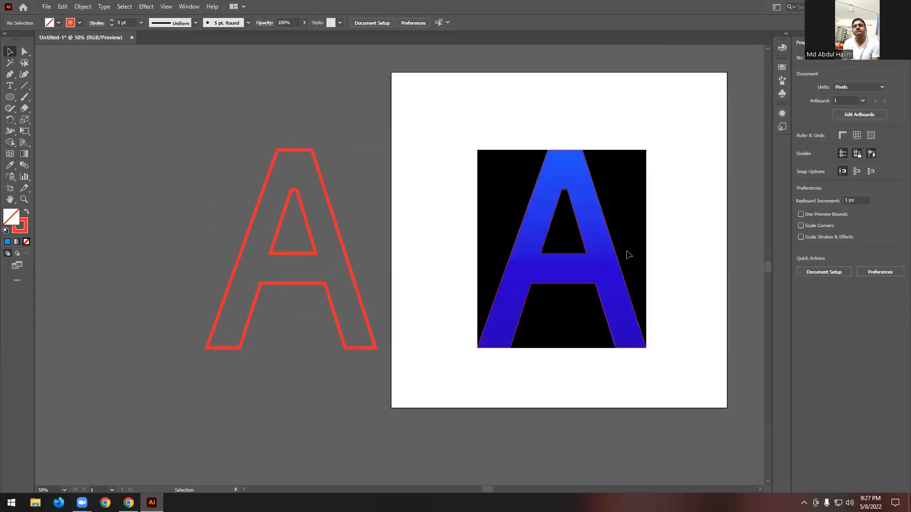
scroll(668, 229, "up", 1)
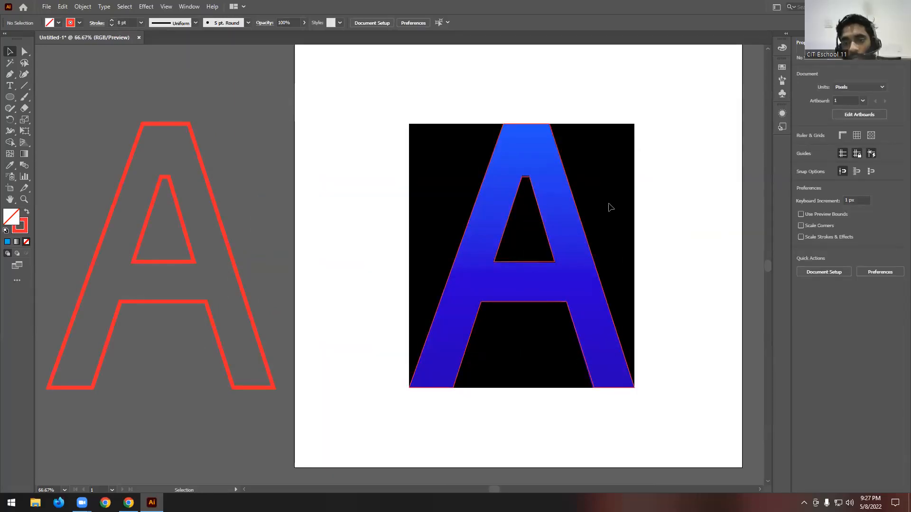
- Set the stroke weight of the traced paths over the letter A image to 4 pt and deselect them
left_click(476, 304)
left_click(111, 21)
left_click(111, 21)
left_click(111, 21)
left_click(676, 197)
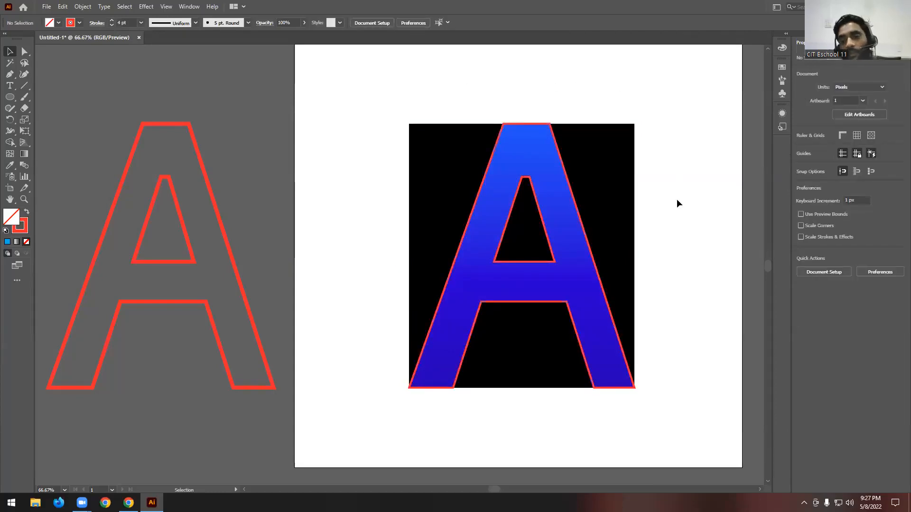
scroll(451, 190, "down", 1)
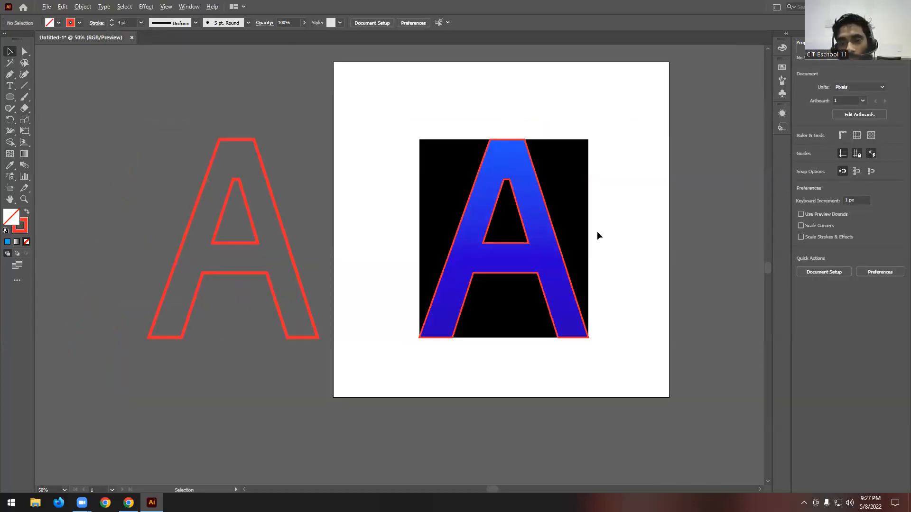
scroll(597, 234, "up", 1)
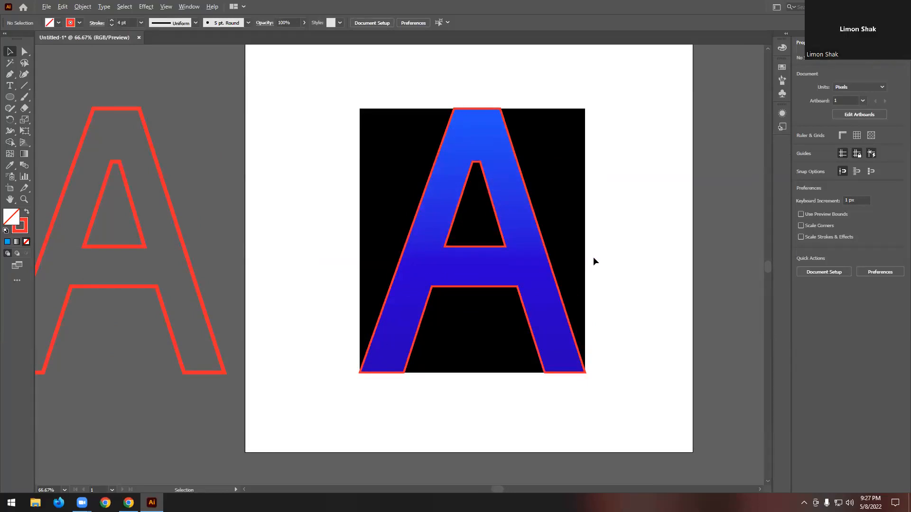
scroll(593, 257, "down", 2)
scroll(409, 267, "up", 1)
- Delete both sets of letter A outlines together with the source letter image
left_click_drag(427, 105, 750, 374)
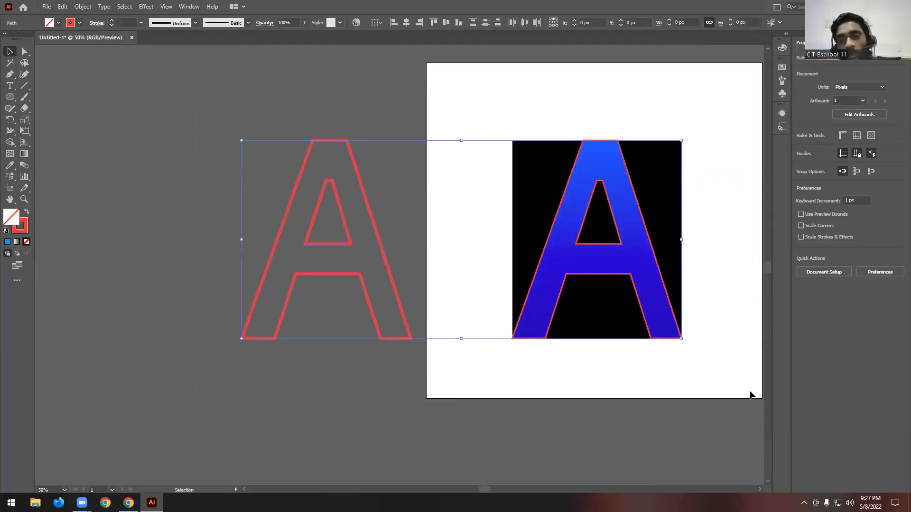
left_click(360, 98)
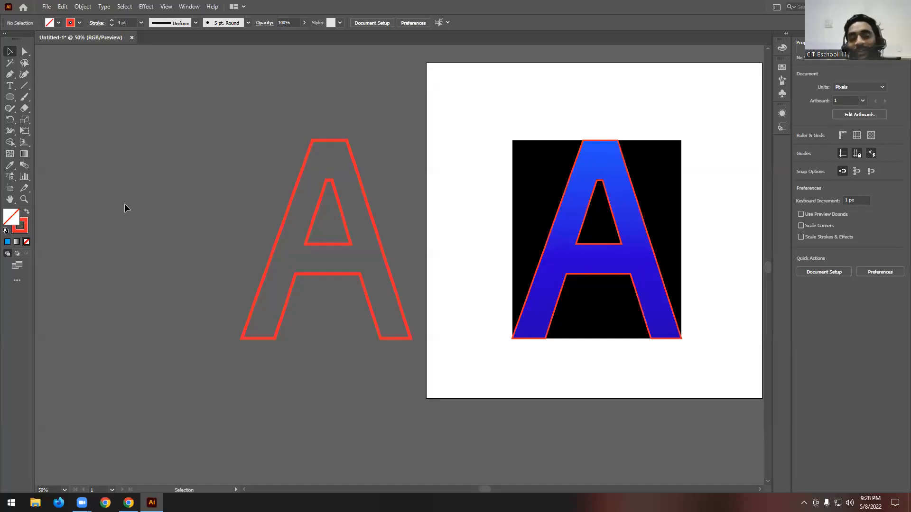
left_click(27, 211)
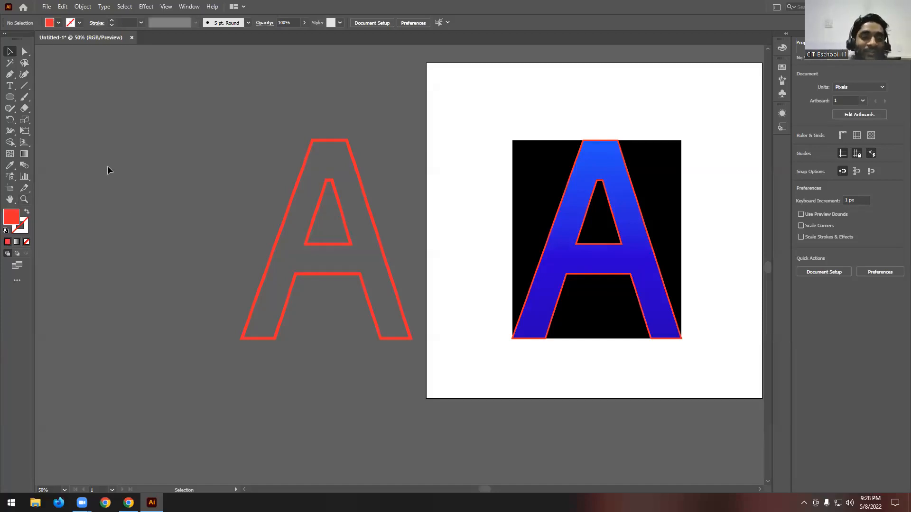
left_click_drag(174, 93, 772, 397)
key("Delete")
key("ctrl+a")
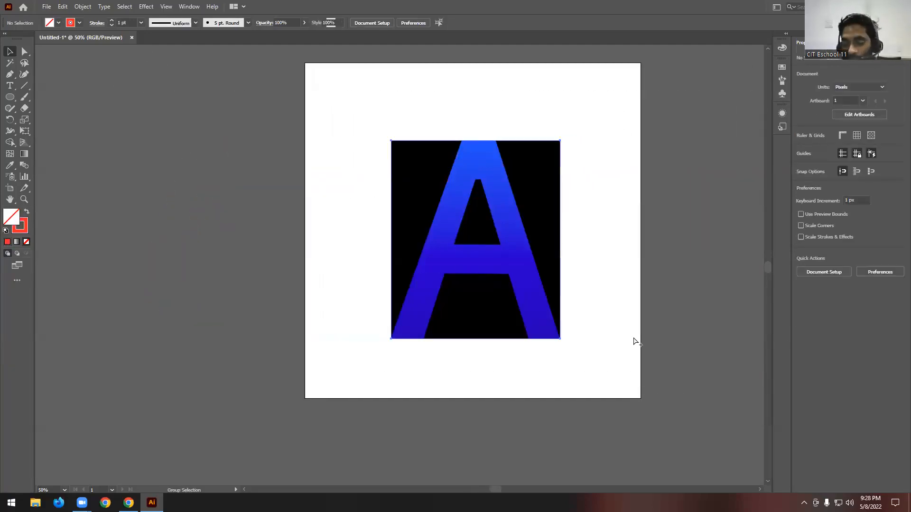
key("Delete")
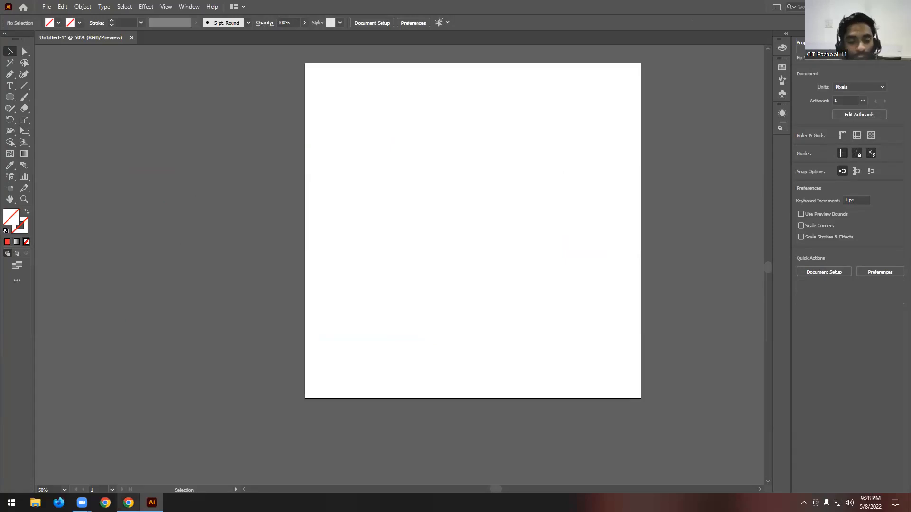
- Switch to the course PDF in Google Drive, highlight "Open and Close Path" under class 03, and return to Illustrator
left_click(129, 502)
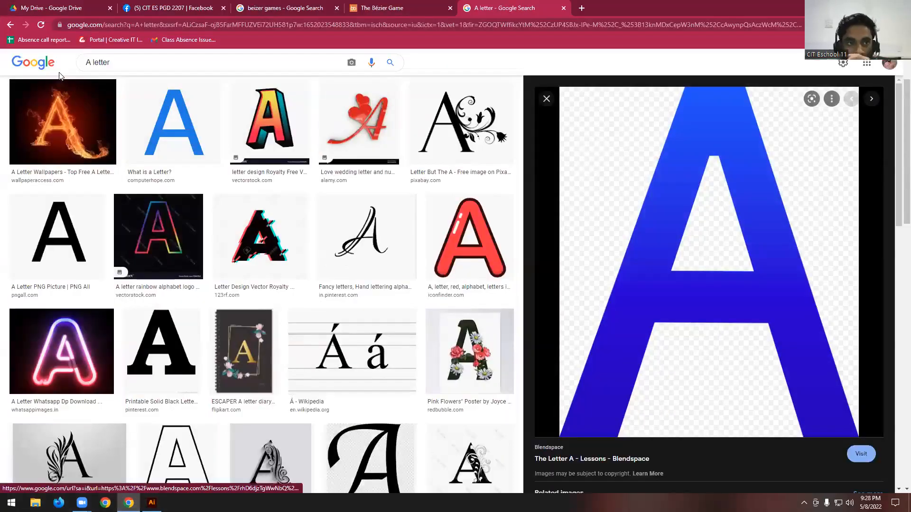
left_click(64, 8)
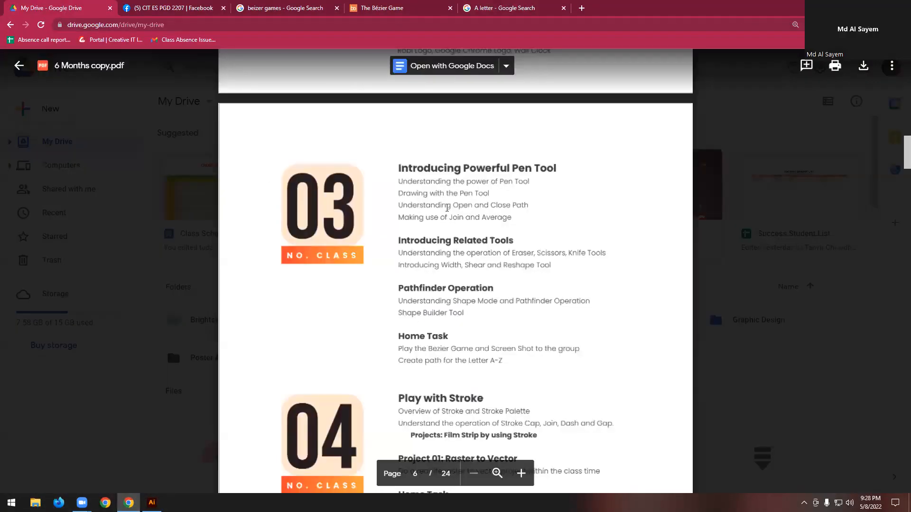
left_click_drag(452, 207, 530, 206)
left_click(566, 176)
left_click(857, 7)
- Draw a closed four-corner path with one slanted side, about 686 × 397 px, using the Pen tool
right_click(10, 74)
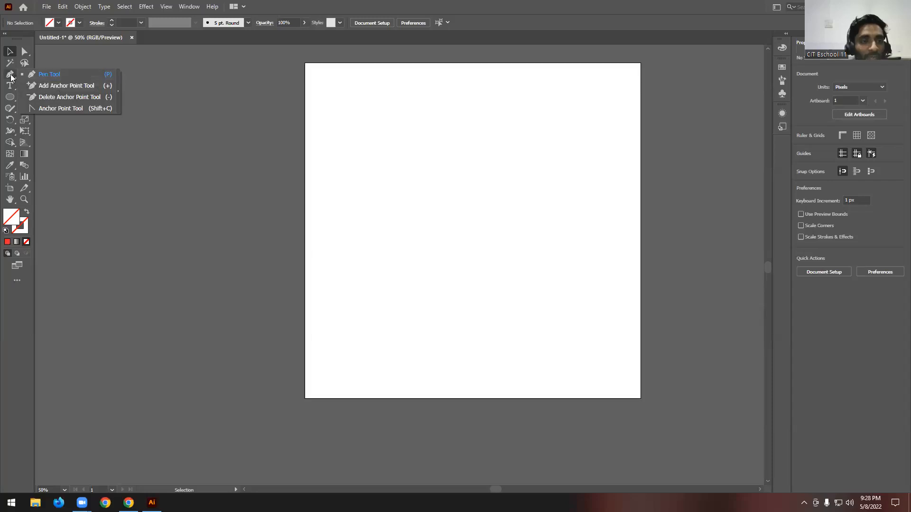
left_click(10, 75)
right_click(9, 75)
left_click(43, 75)
left_click(395, 122)
left_click(574, 128, "shift")
left_click(566, 255, "shift")
left_click(344, 234, "shift")
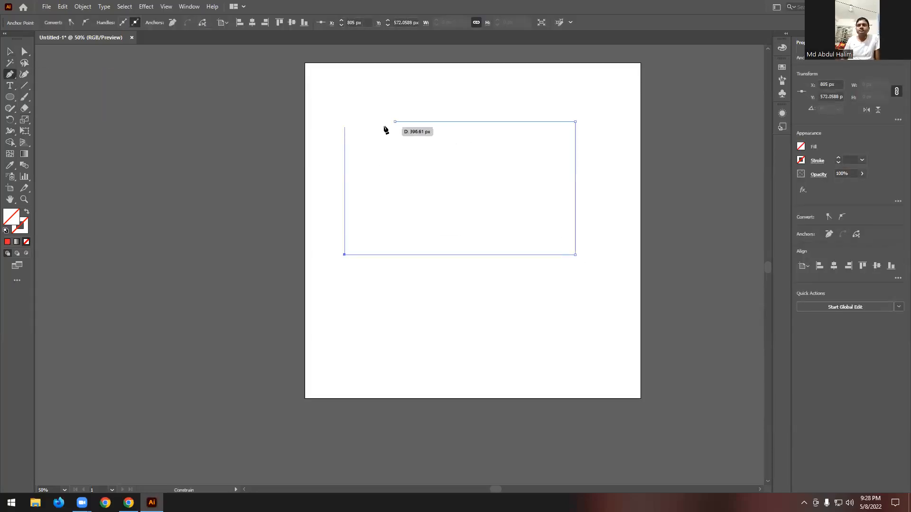
left_click(394, 121)
scroll(493, 152, "up", 1)
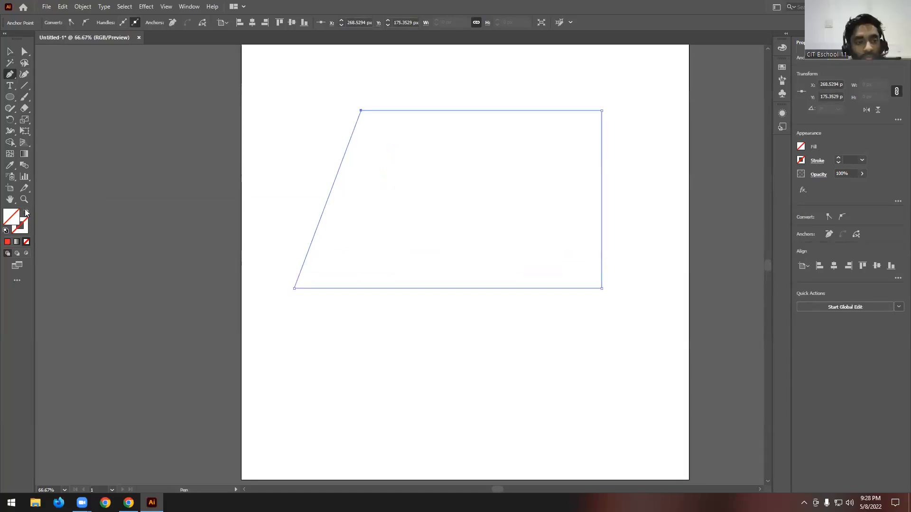
- Fill the closed four-corner path with solid red (ED1C24) and deselect it
left_click(7, 242)
left_click(9, 51)
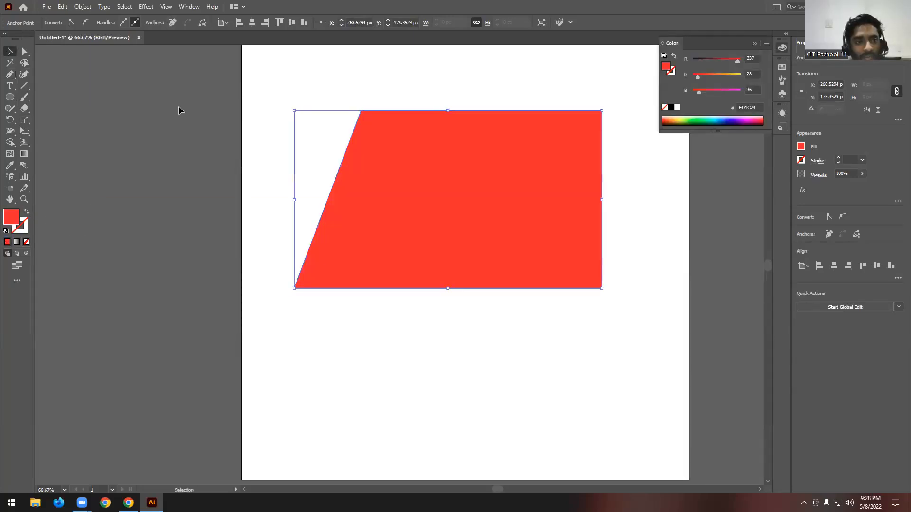
left_click(262, 130)
scroll(346, 100, "down", 1)
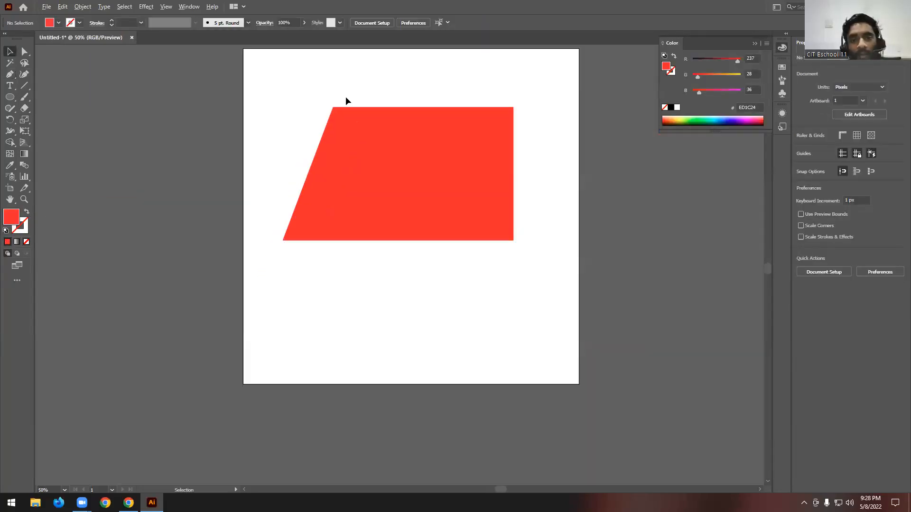
- Select the red slanted shape and delete it from the artboard
left_click(386, 163)
scroll(386, 162, "up", 1)
scroll(367, 147, "down", 1)
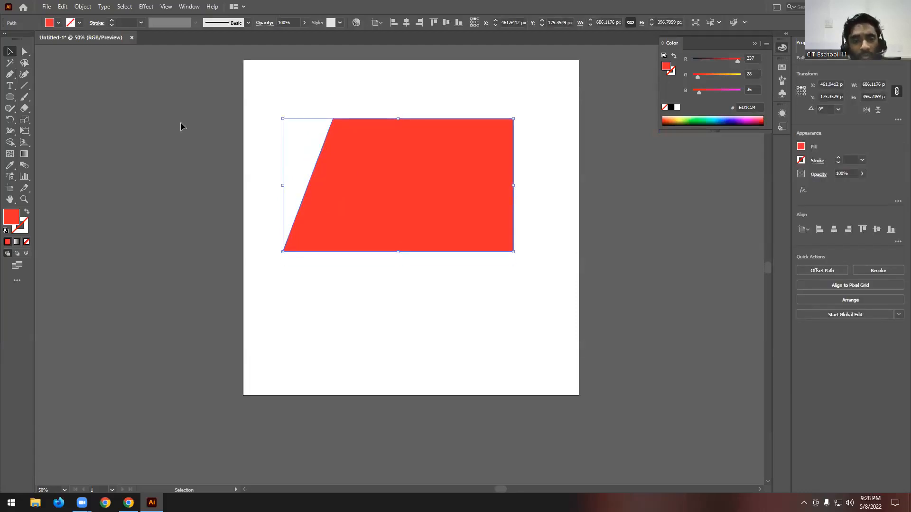
scroll(498, 162, "down", 1)
key("Delete")
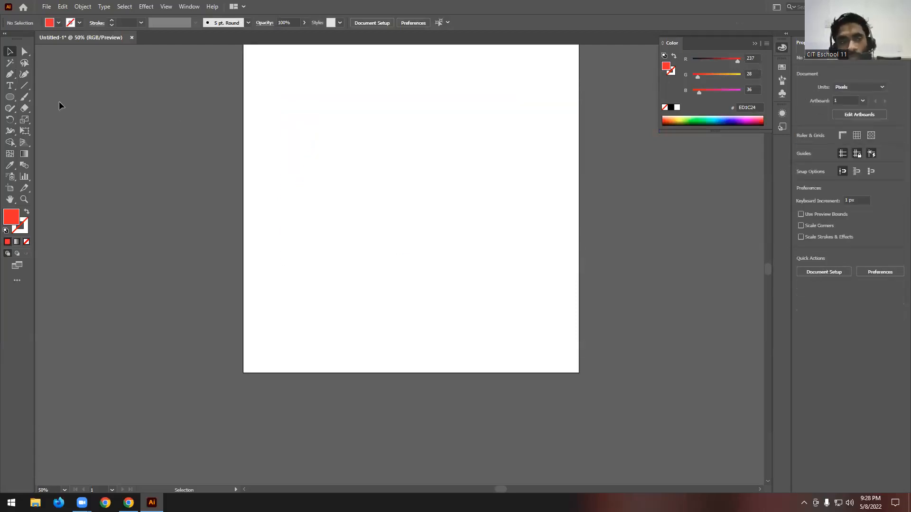
- Draw a closed red near-rectangular path about 606 × 418 px with the Pen tool, redoing its lower-left corner, and select it
left_click(10, 75)
left_click(309, 98)
left_click(509, 98)
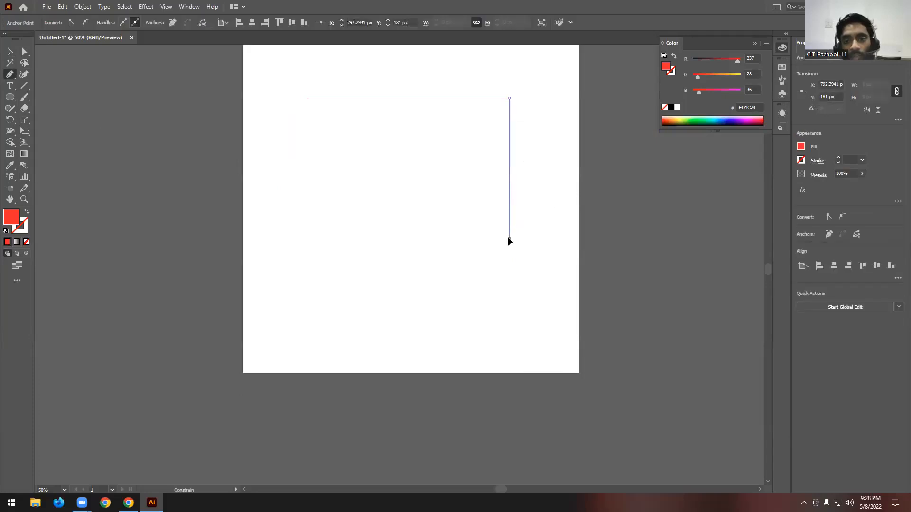
left_click(508, 237)
left_click(315, 238)
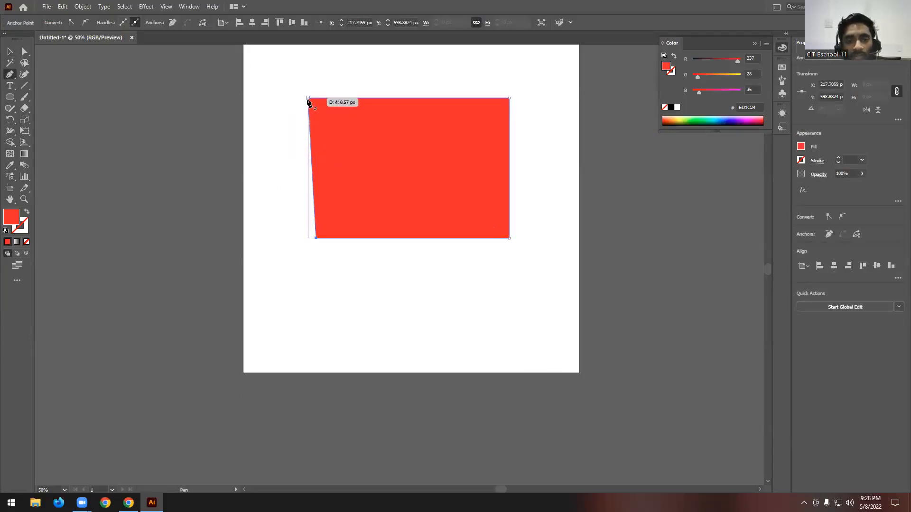
key("ctrl+z")
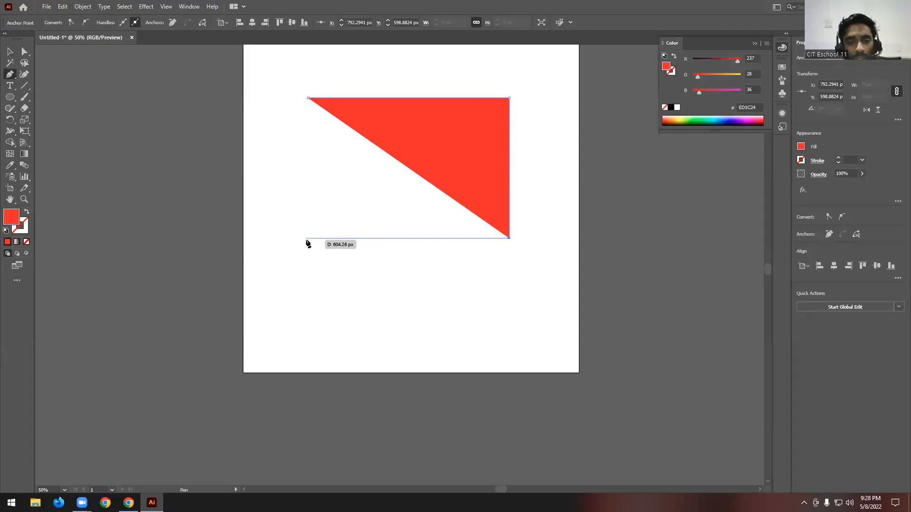
left_click(306, 237)
left_click(308, 98)
left_click(9, 51)
left_click(295, 215)
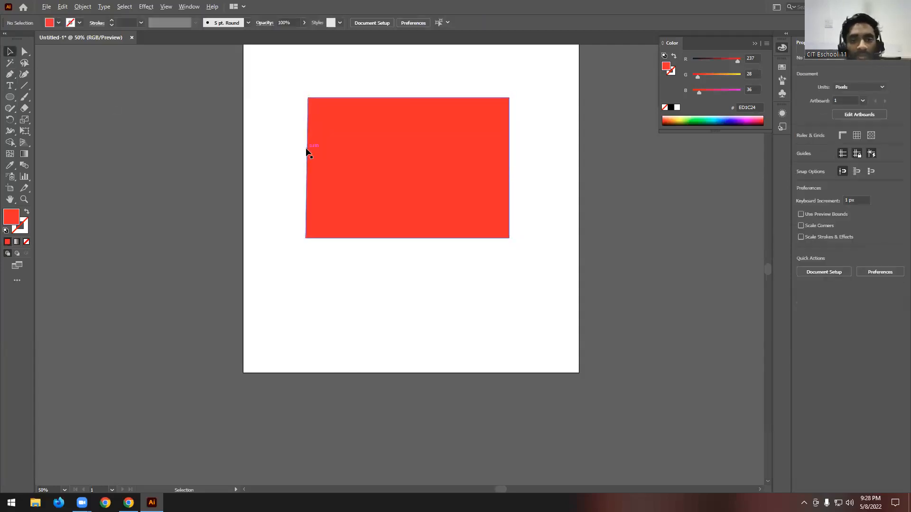
scroll(307, 152, "up", 2)
scroll(289, 205, "down", 2)
scroll(409, 231, "up", 1)
left_click(408, 237)
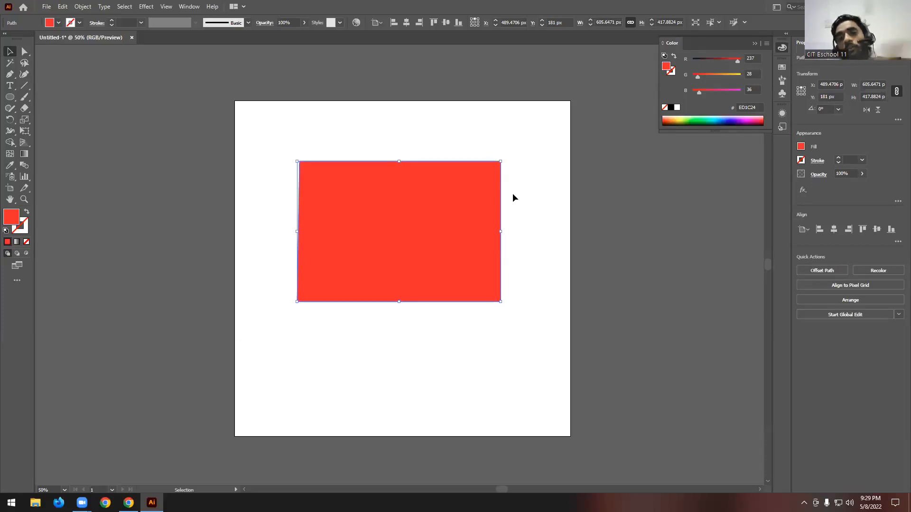
- Add two anchor points along the left edge of the red rectangle using the Add Anchor Point tool
left_click(9, 75)
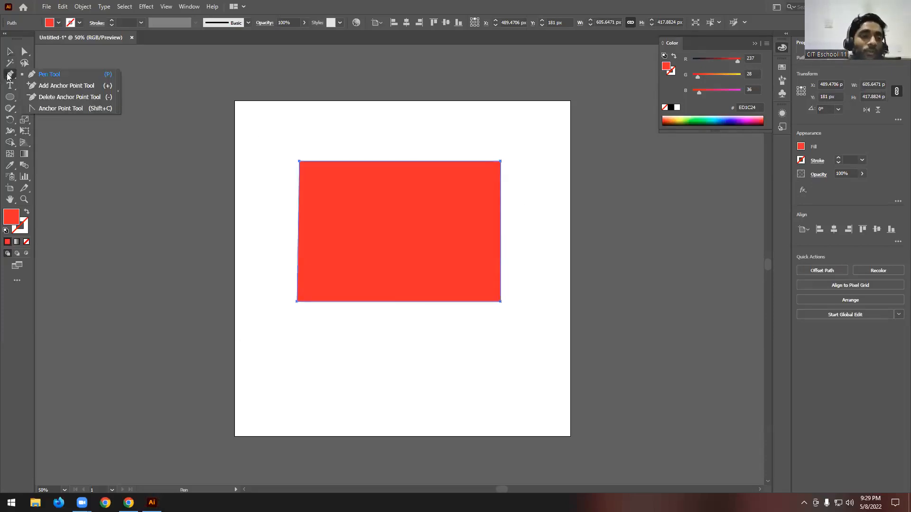
left_click(87, 85)
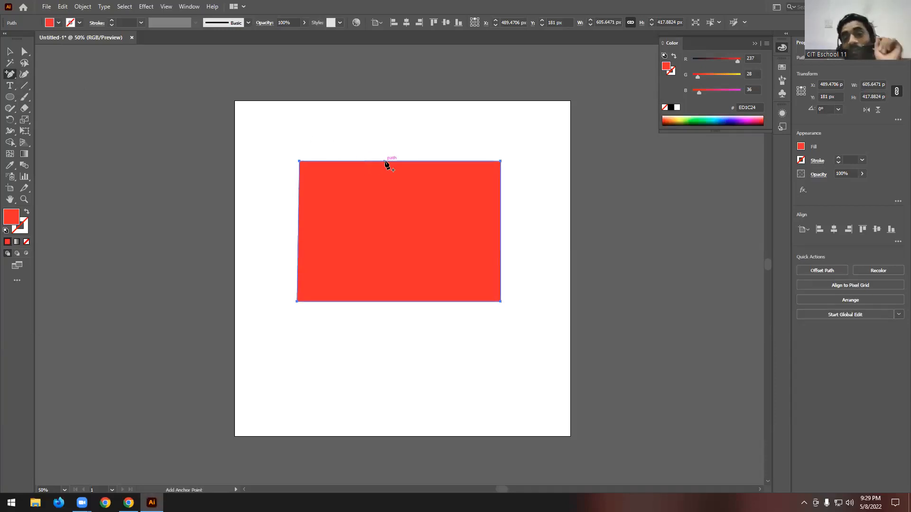
left_click(379, 235)
left_click(519, 264)
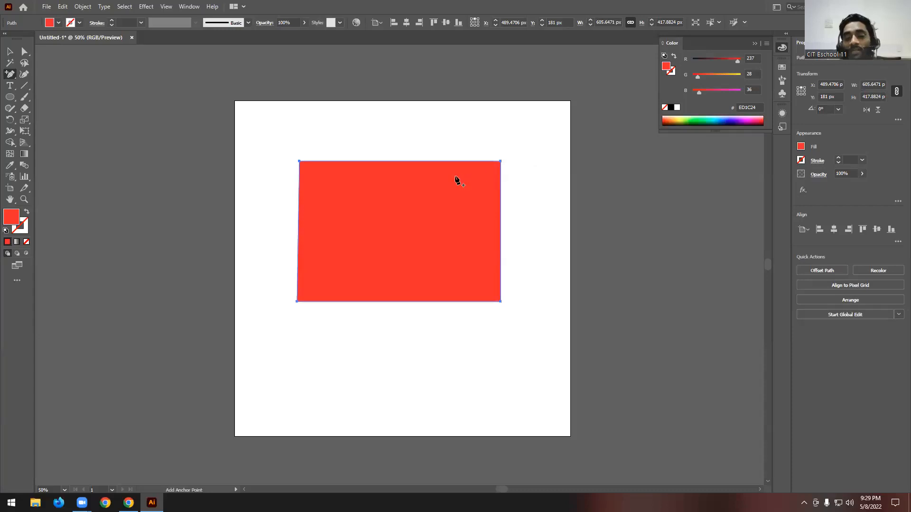
scroll(455, 179, "up", 6)
scroll(508, 180, "down", 8)
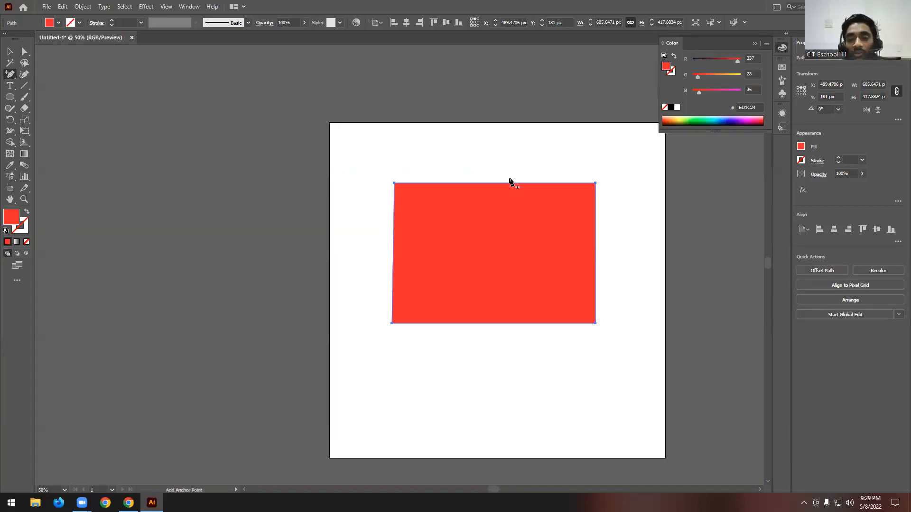
scroll(522, 214, "up", 1)
left_click(351, 169)
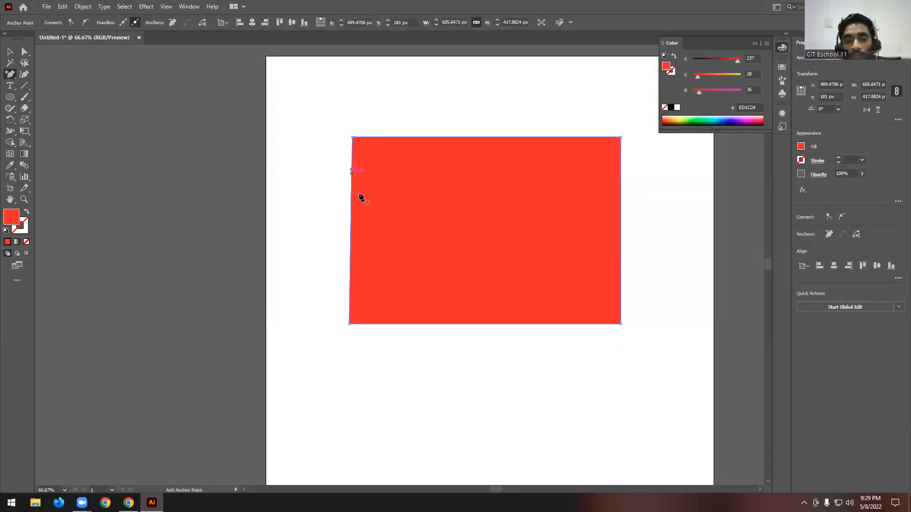
left_click(349, 260)
left_click(543, 265)
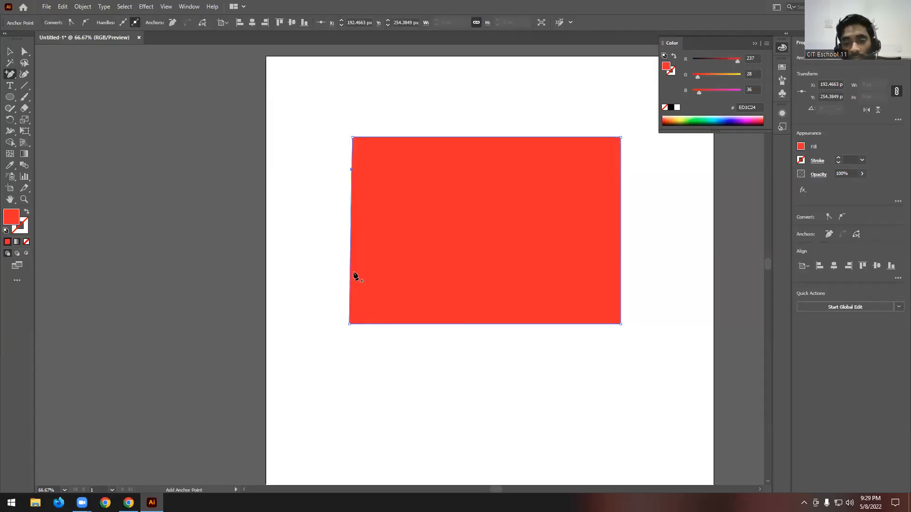
left_click(349, 261)
left_click(529, 268)
- Add two anchor points on each of the red rectangle's bottom, top and right edges
scroll(340, 283, "up", 2)
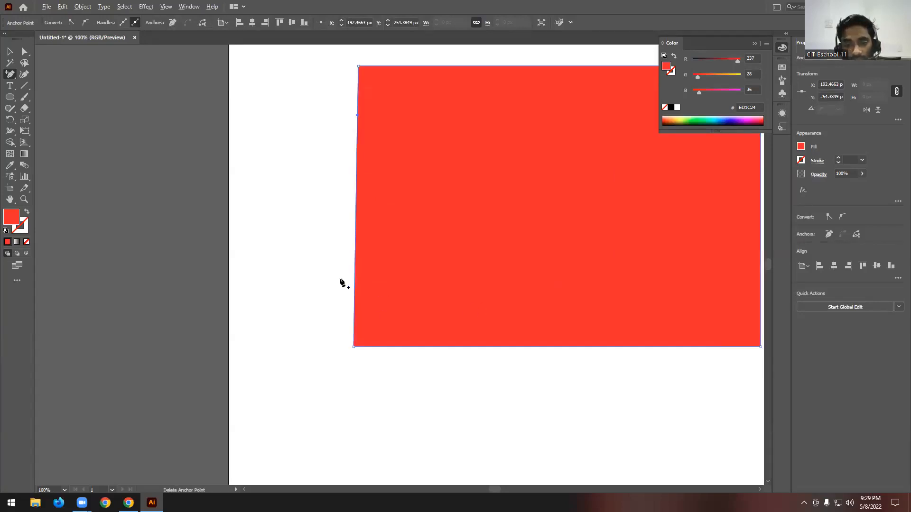
scroll(362, 270, "down", 3)
left_click(412, 306)
left_click(488, 306)
left_click(533, 165)
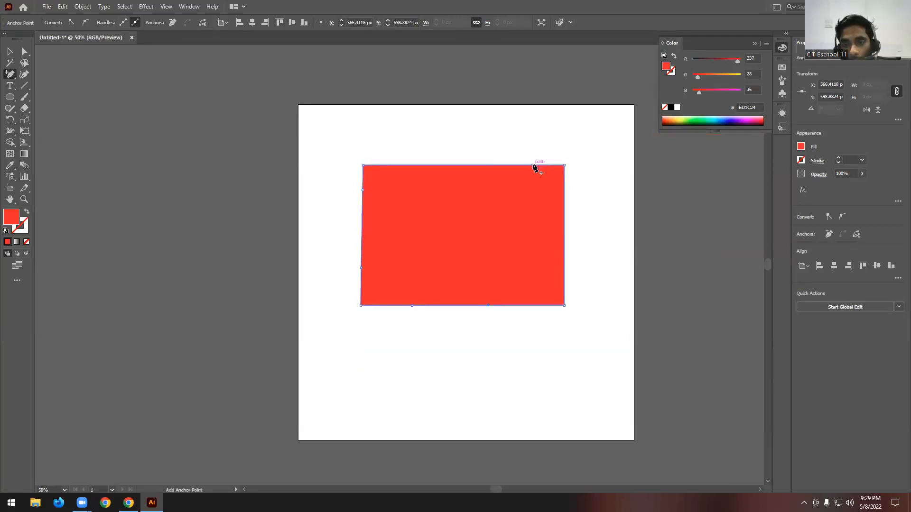
left_click(564, 214)
left_click(564, 261)
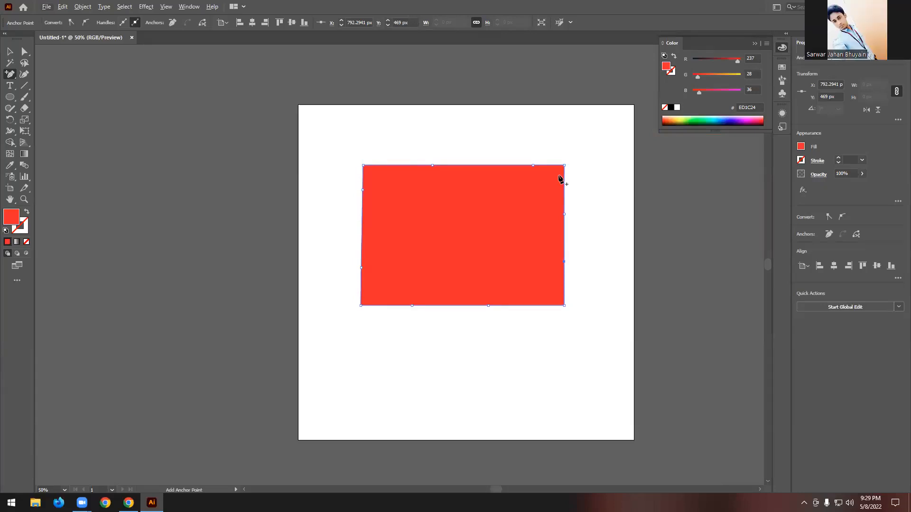
- Reshape the red rectangle with Direct Selection by moving the added top-edge and left-edge anchor points into alternating spikes and notches
left_click(24, 51)
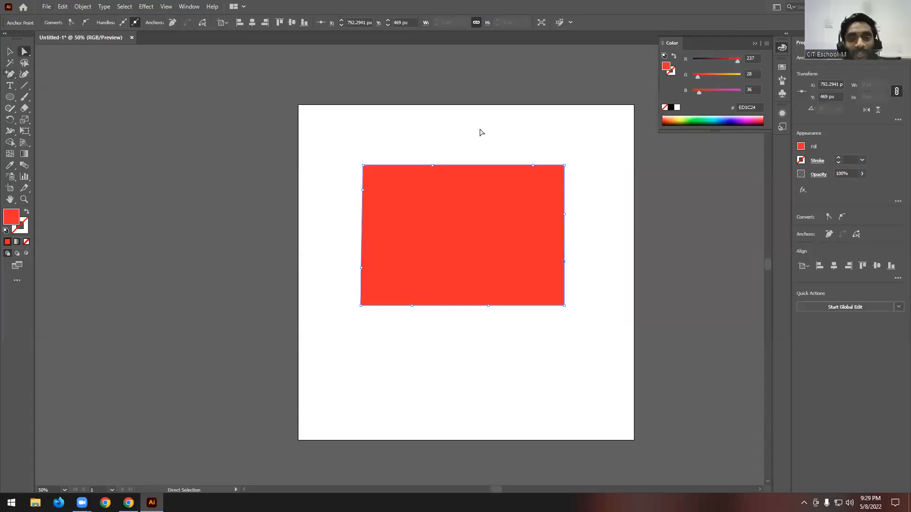
left_click_drag(432, 166, 432, 119)
left_click_drag(533, 165, 417, 216)
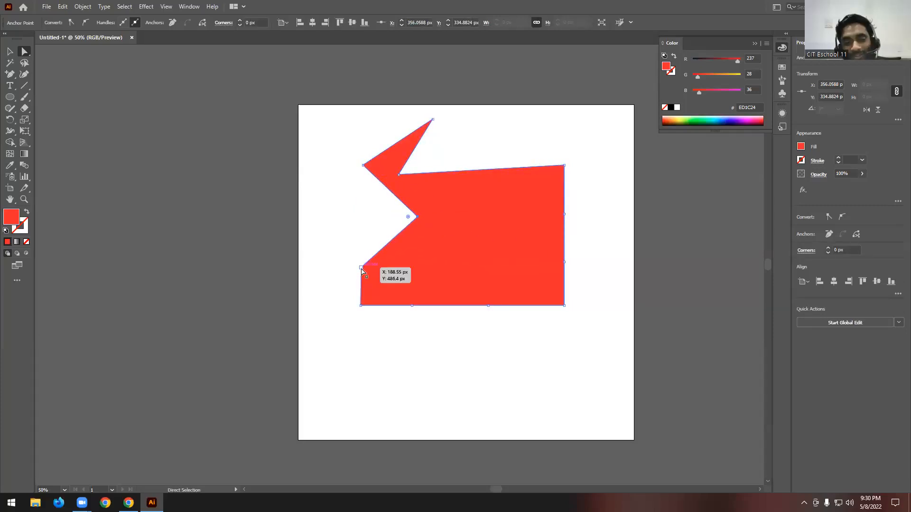
left_click_drag(361, 268, 333, 221)
- Move one added anchor point outward and the other inward on both the bottom and right edges of the red shape
left_click_drag(412, 306, 398, 340)
left_click_drag(488, 306, 471, 256)
left_click_drag(561, 264, 602, 266)
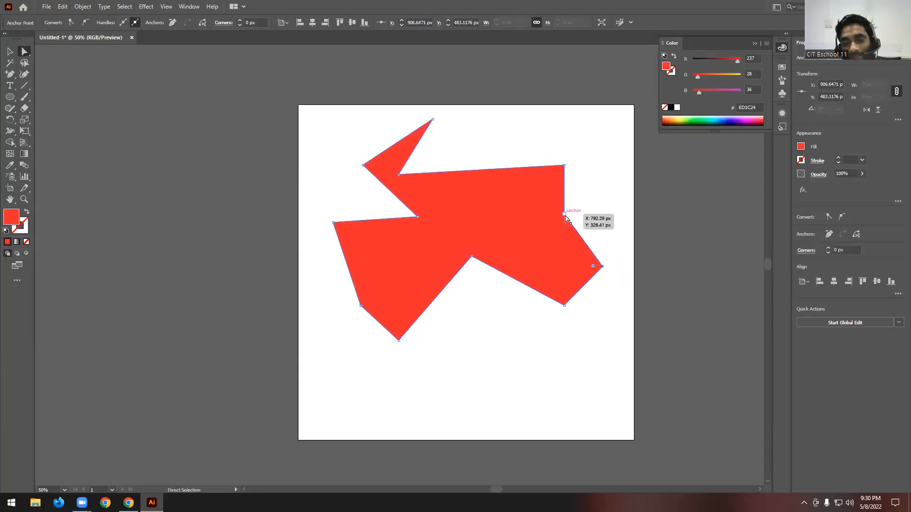
left_click_drag(564, 214, 483, 226)
left_click(482, 172)
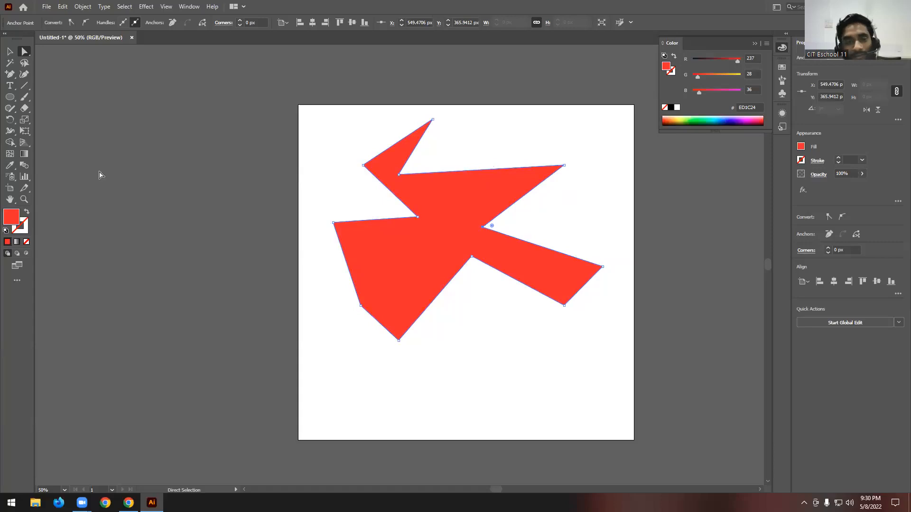
- Add an anchor point on the red shape's long upper edge and pull it and the lower-left corner inward toward the centre
left_click(10, 74)
left_click(479, 169)
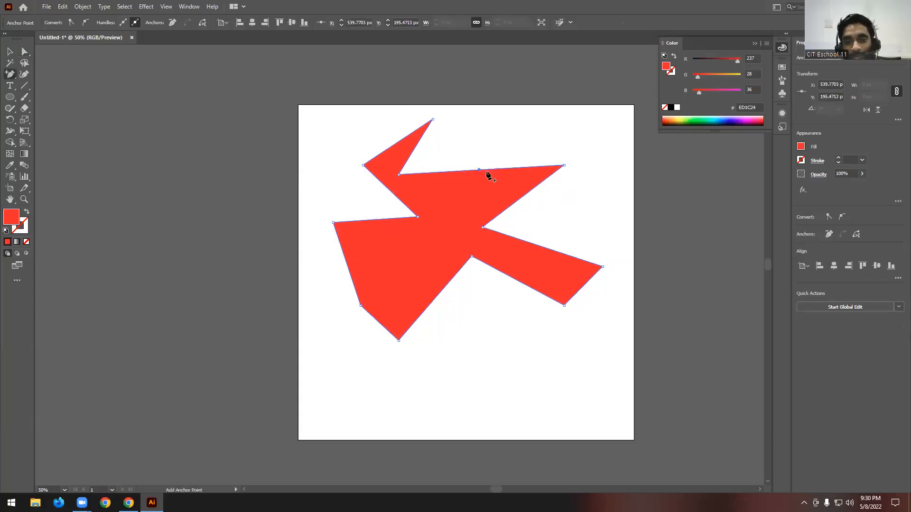
key("a")
left_click_drag(483, 174, 446, 218)
left_click_drag(359, 303, 438, 251)
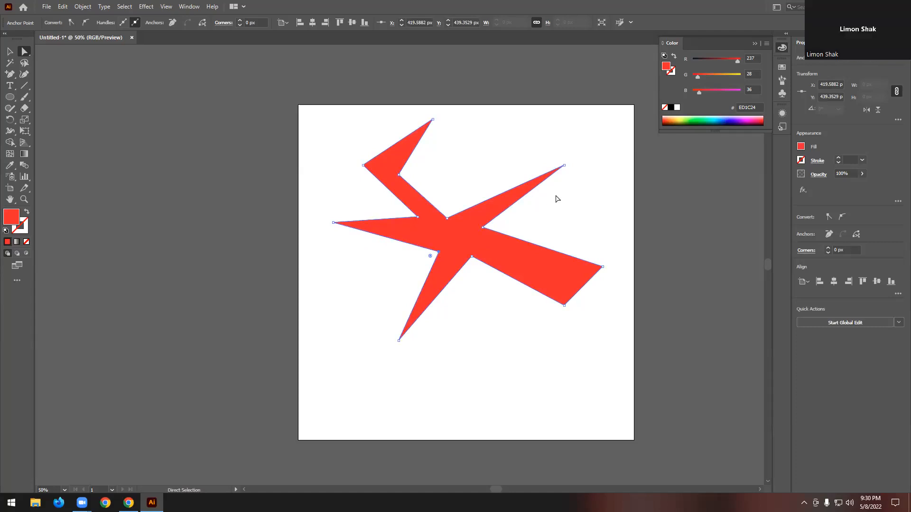
- Remove the three inward anchor points on the left half of the red shape with the Delete Anchor Point tool
right_click(9, 75)
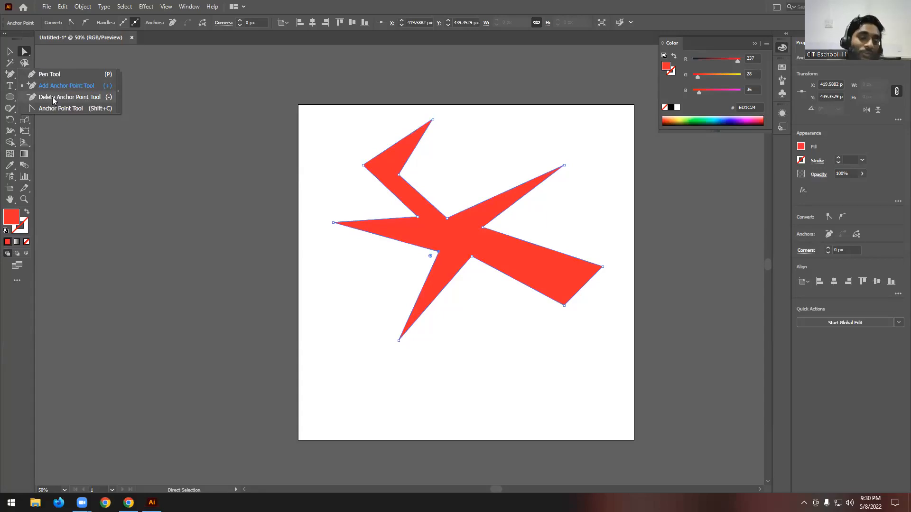
left_click(218, 77)
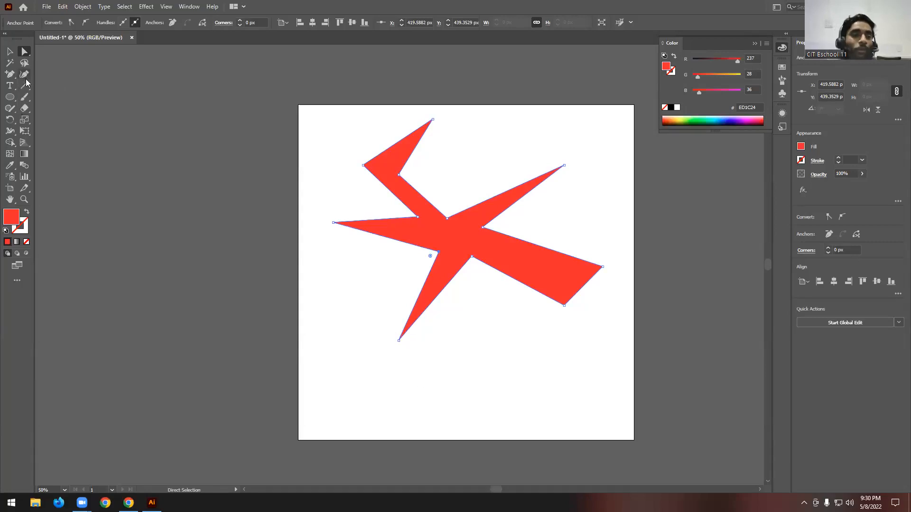
right_click(11, 76)
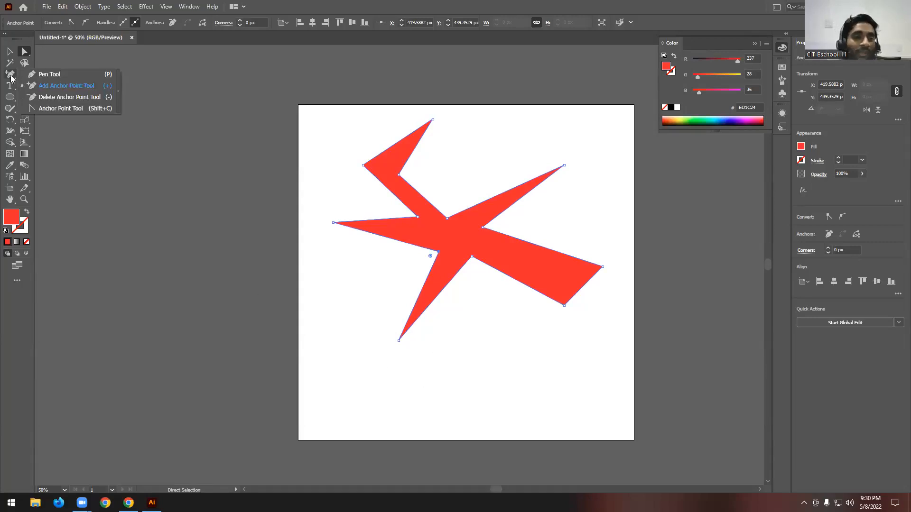
left_click(88, 98)
scroll(460, 200, "up", 2)
scroll(482, 213, "up", 2, "alt")
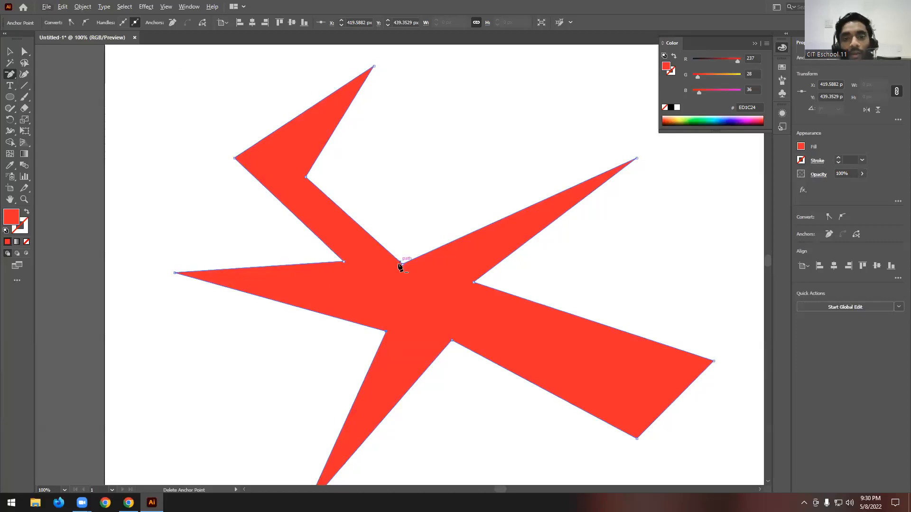
left_click(306, 177)
scroll(309, 179, "down", 1)
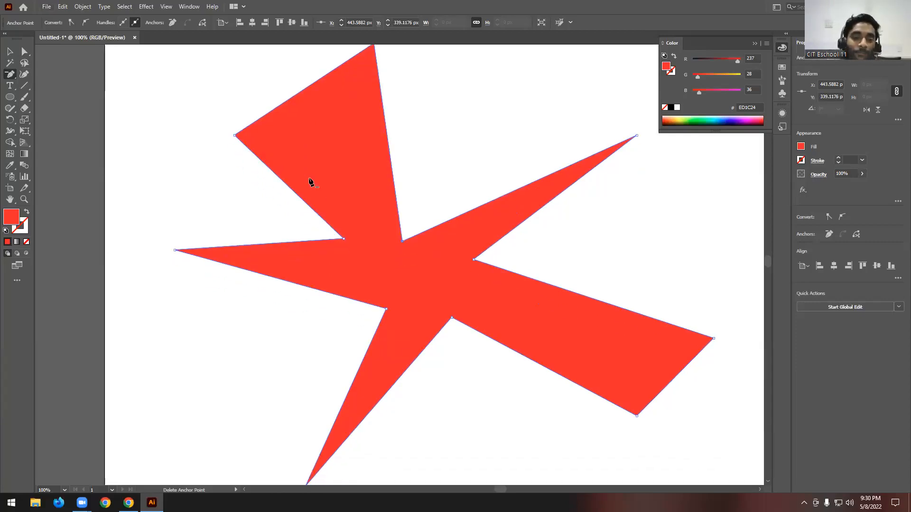
left_click(343, 239)
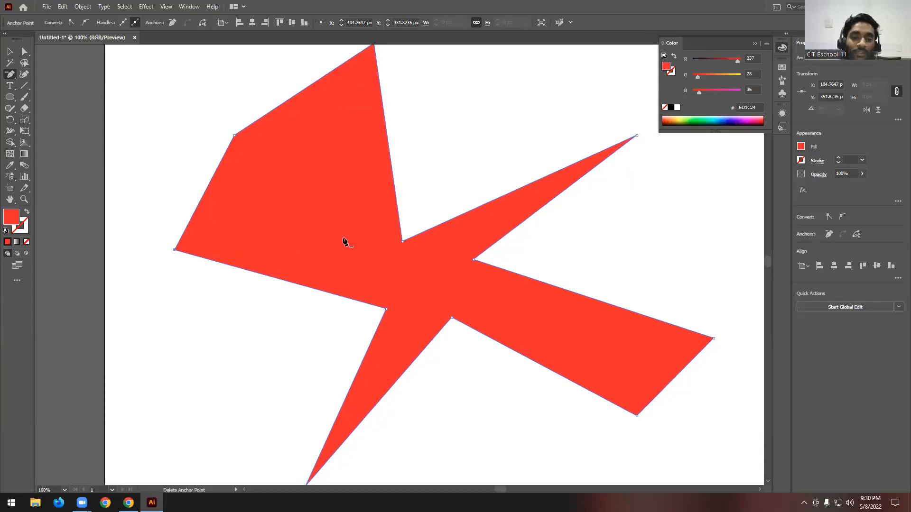
left_click(386, 308)
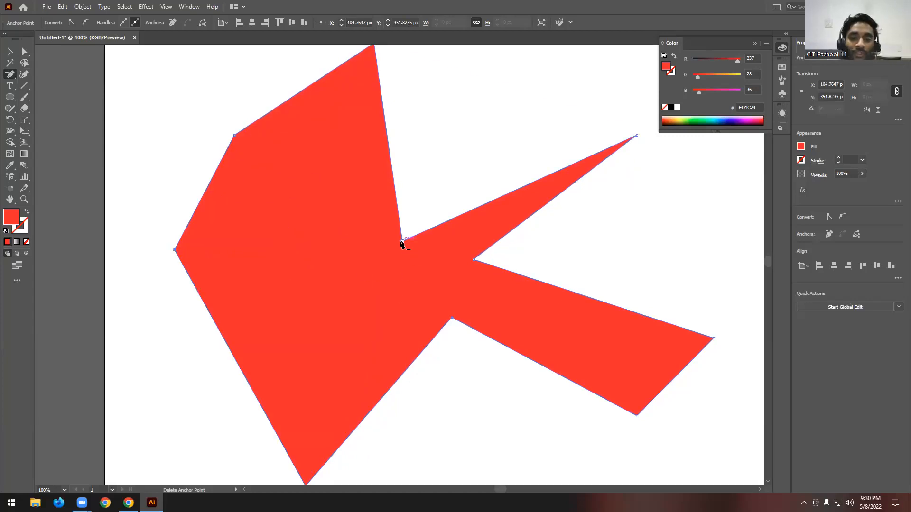
- Delete the three remaining inward anchor points and the far-right tip of the red shape
left_click(402, 241)
left_click(474, 260)
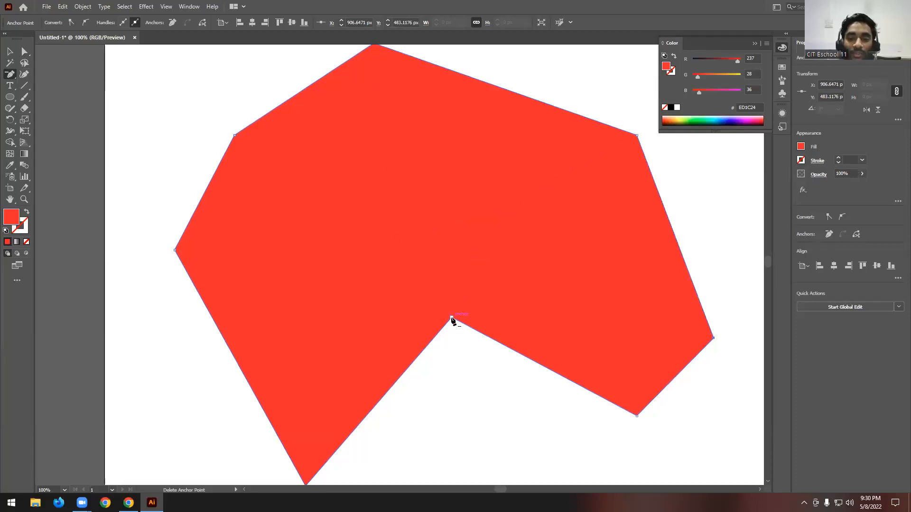
left_click(451, 317)
left_click(713, 338)
- Delete the left tip, upper-left and lower-right anchor points to reduce the shape to a triangle, undoing one extra corner deletion
scroll(597, 300, "down", 2)
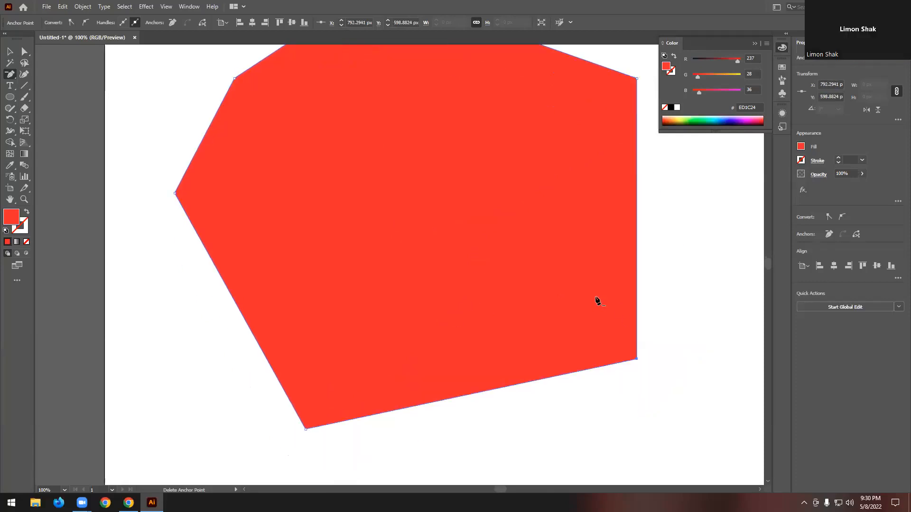
left_click(176, 194)
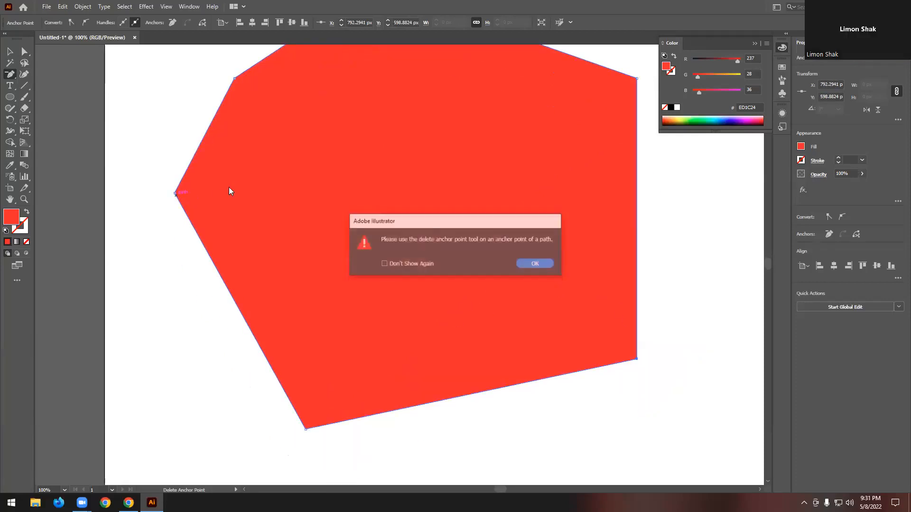
left_click(535, 265)
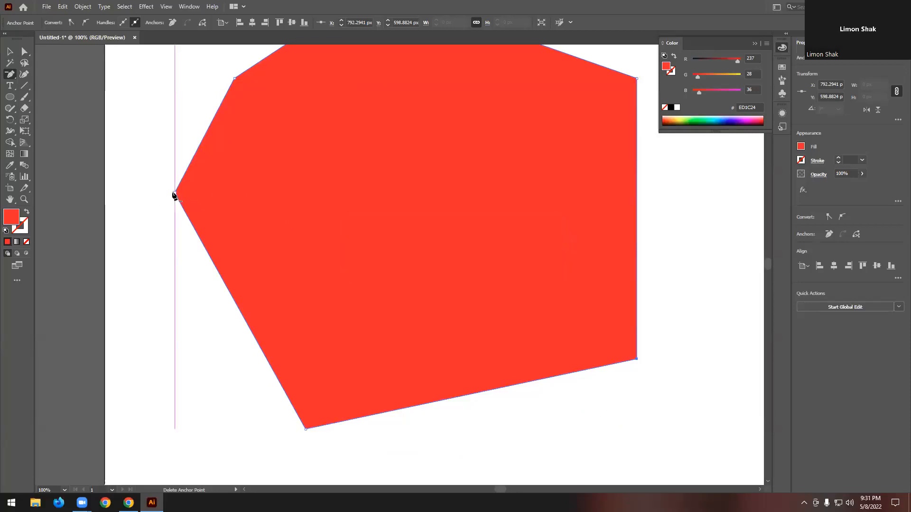
left_click(176, 194)
scroll(296, 217, "up", 2)
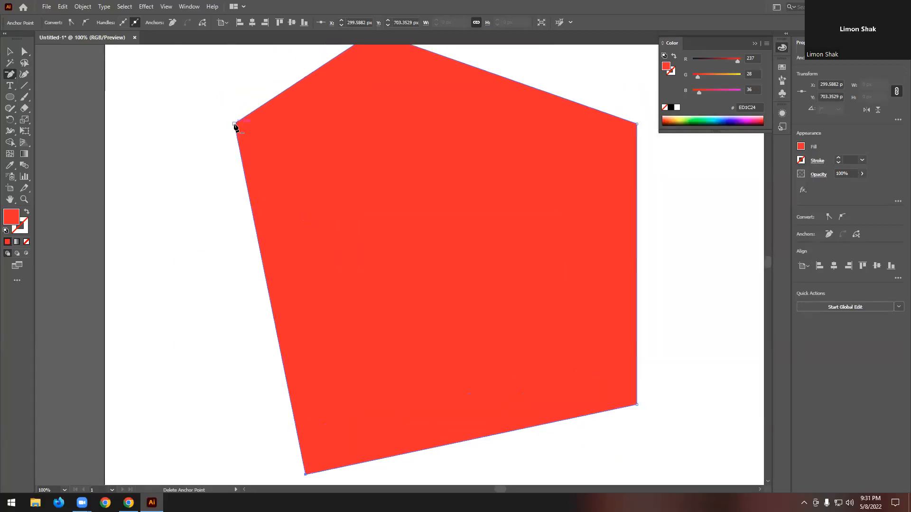
left_click(235, 124)
key("ctrl+minus")
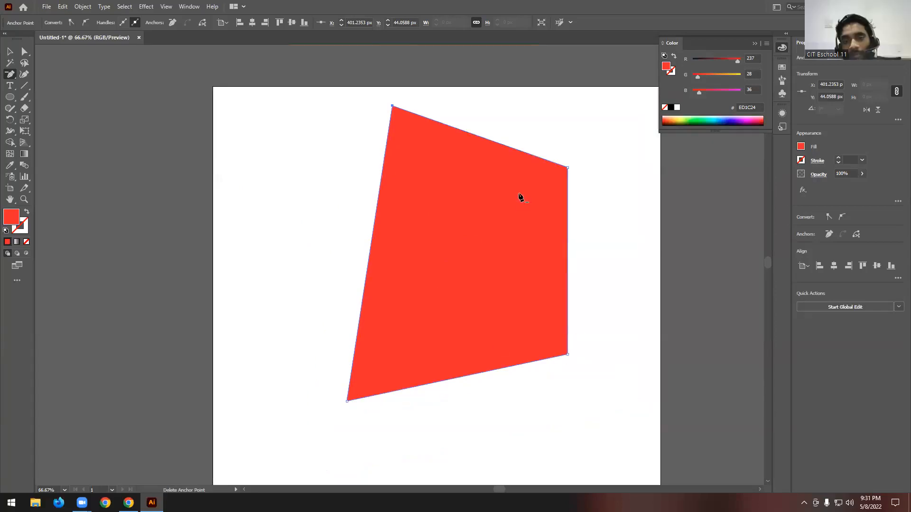
left_click(568, 354)
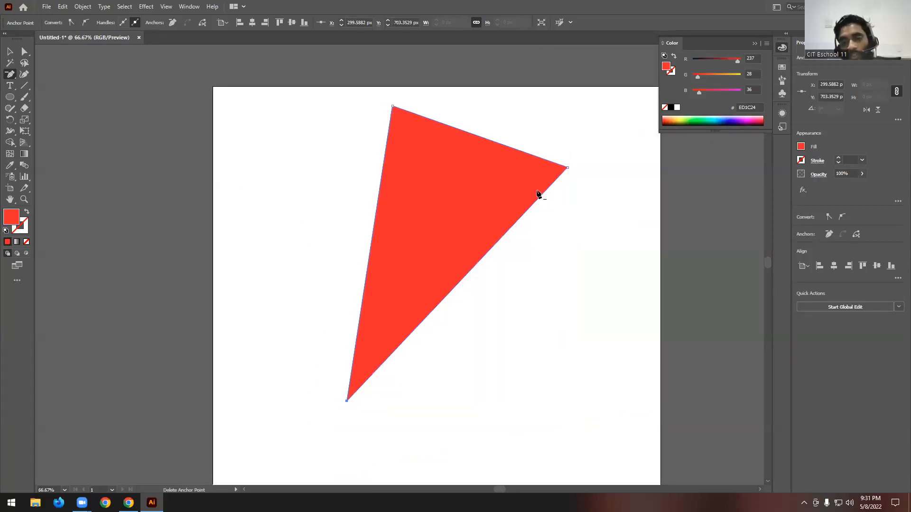
left_click(567, 169)
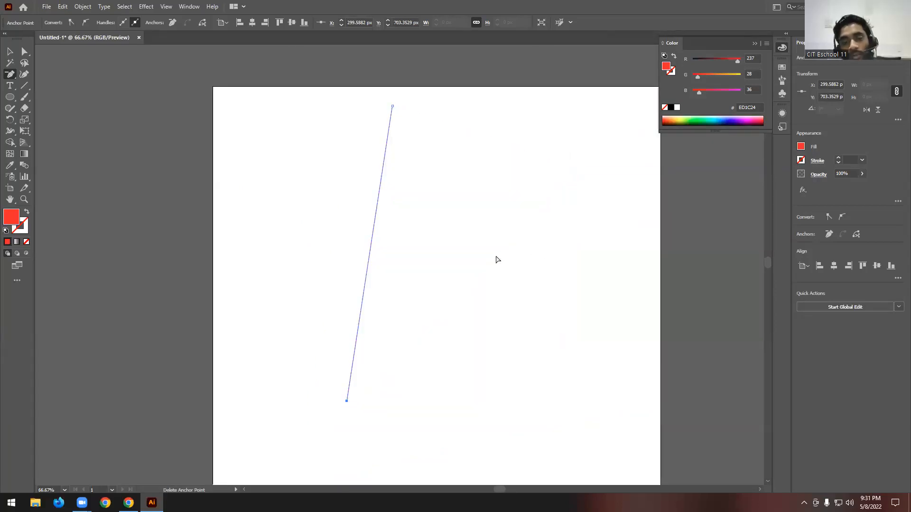
key("ctrl+z")
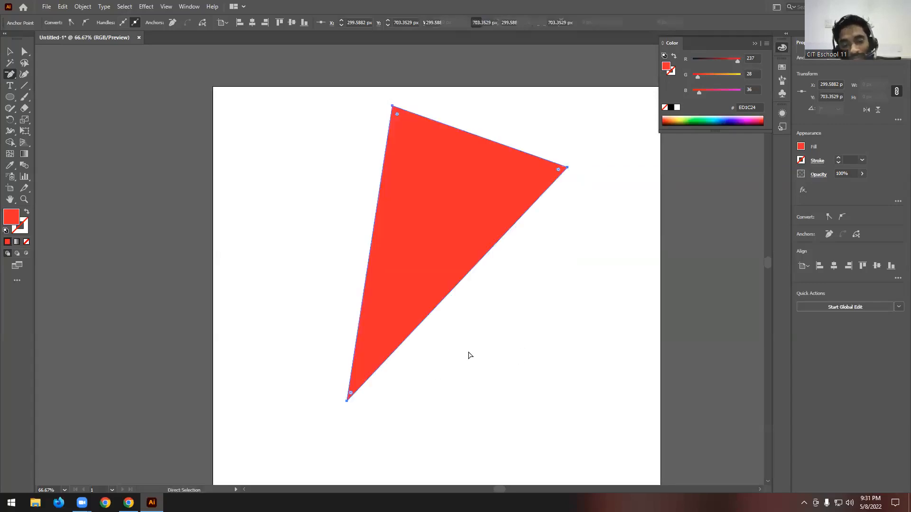
- Select the red triangle with the Selection tool and delete it from the artboard
left_click(9, 51)
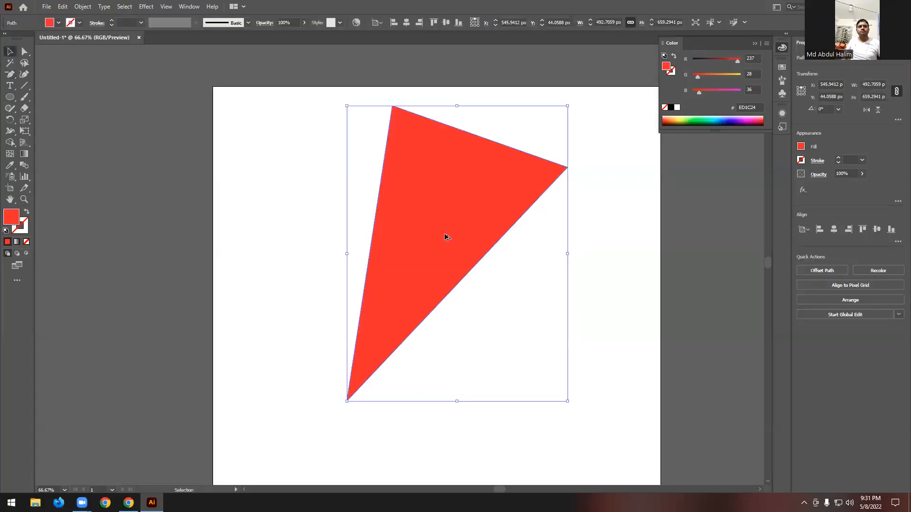
scroll(445, 234, "down", 1)
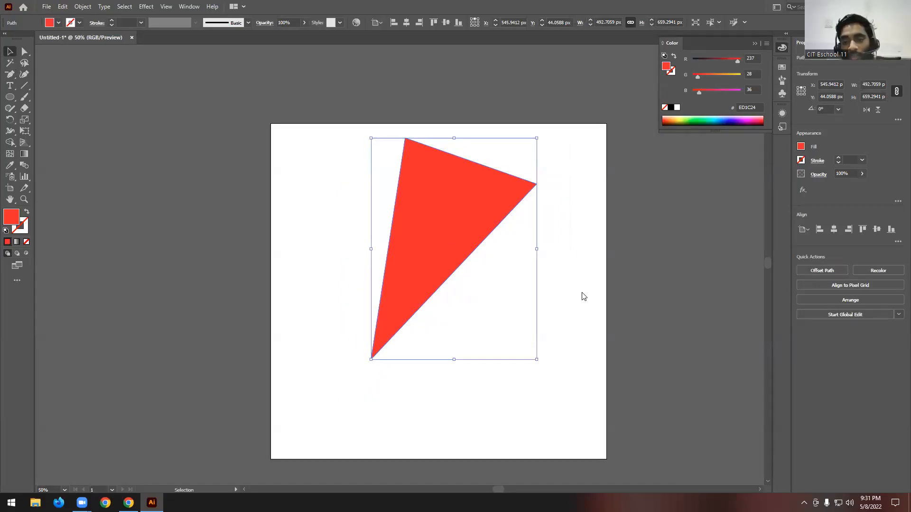
left_click_drag(572, 152, 409, 264)
key("Delete")
- Draw a closed, irregular red path with five curved anchor points using the Pen tool
left_click_drag(10, 74, 54, 100)
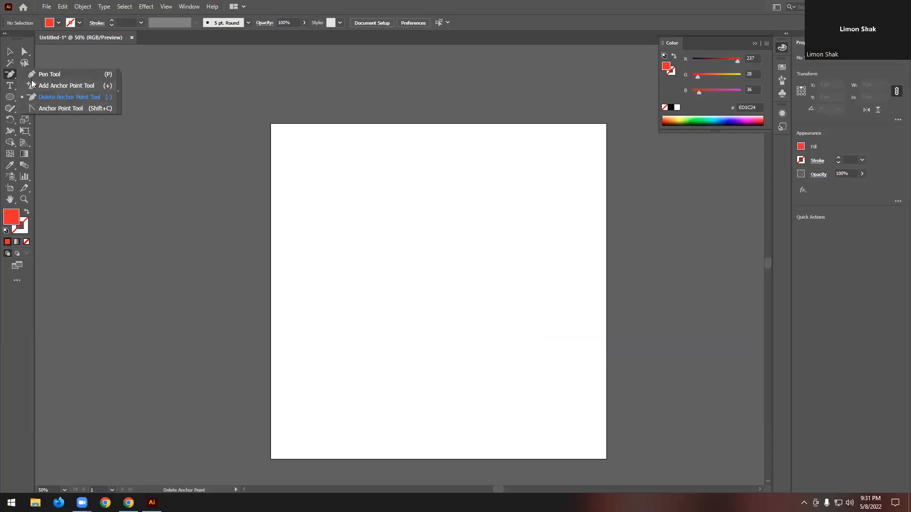
left_click(8, 76)
left_click_drag(9, 78, 42, 74)
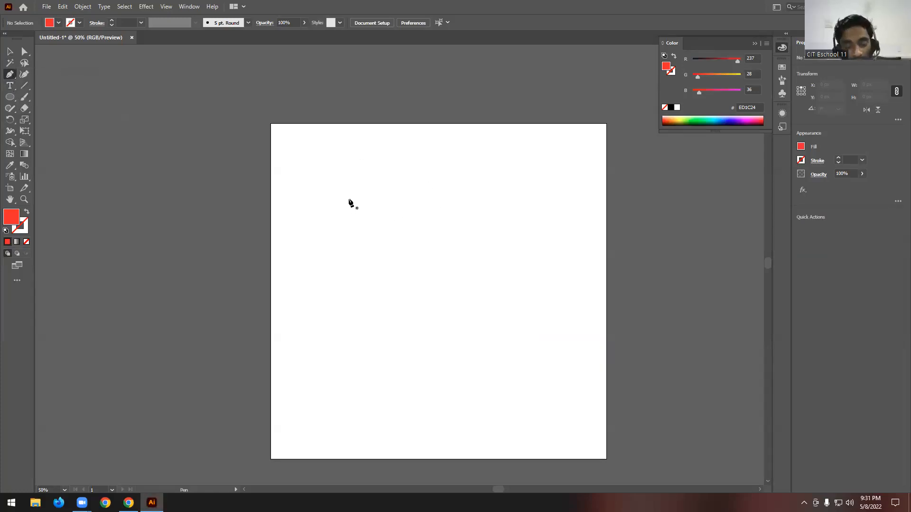
left_click_drag(349, 221, 370, 173)
left_click_drag(470, 195, 532, 272)
left_click_drag(455, 284, 351, 286)
left_click_drag(379, 242, 383, 213)
left_click_drag(329, 242, 320, 203)
left_click(349, 222)
- Convert the upper-right and upper-left anchor points of the curved red shape to corners with the Anchor Point tool
scroll(408, 239, "up", 1)
left_click_drag(10, 74, 55, 102)
scroll(334, 196, "up", 1)
scroll(334, 196, "up", 1)
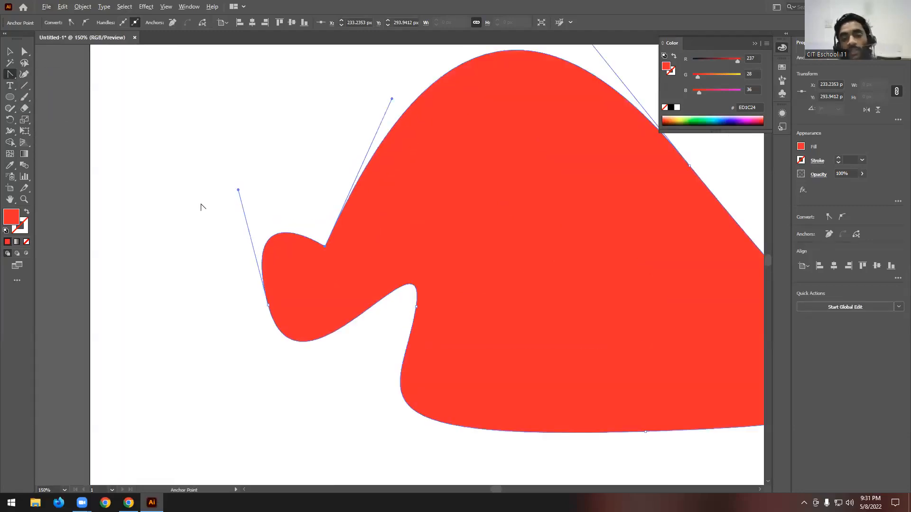
scroll(301, 208, "down", 2)
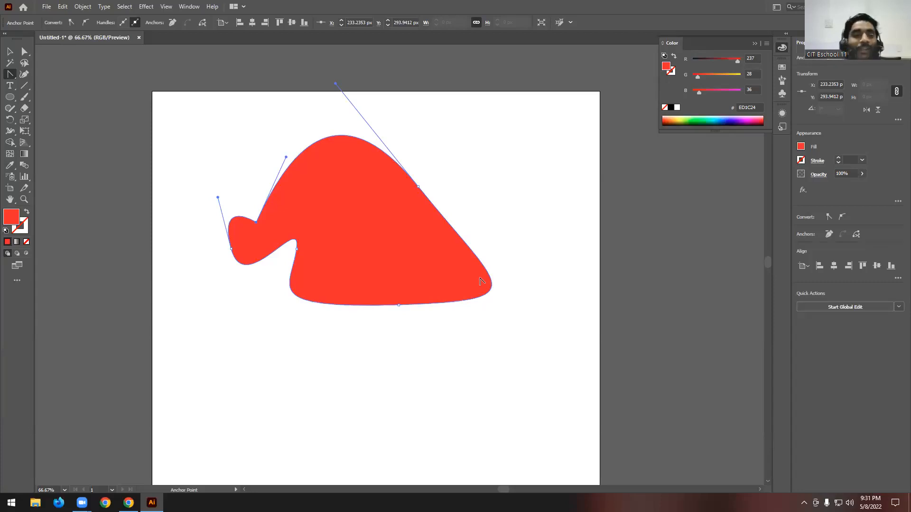
left_click(10, 74)
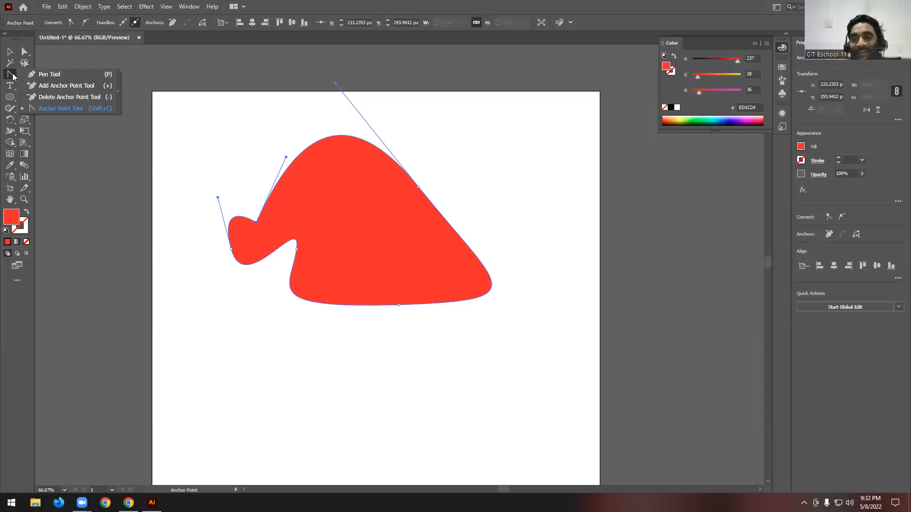
left_click(93, 108)
left_click(418, 187)
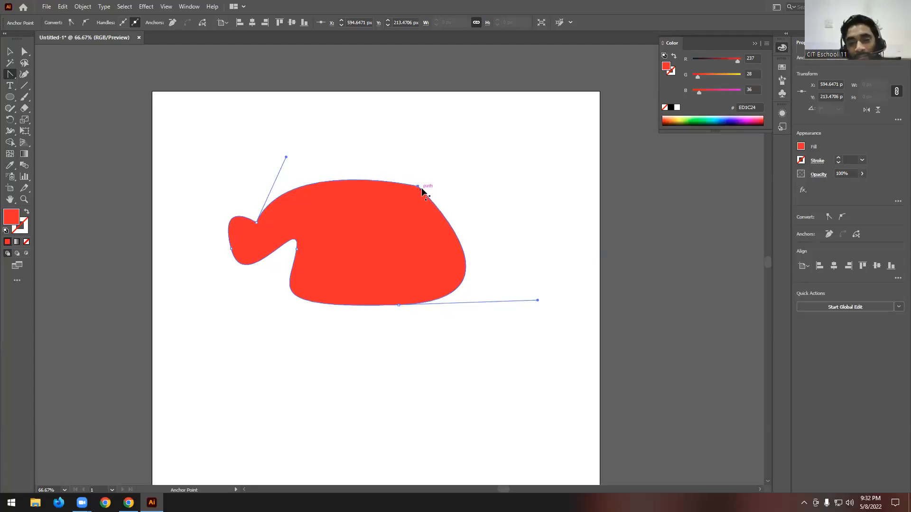
left_click(256, 222)
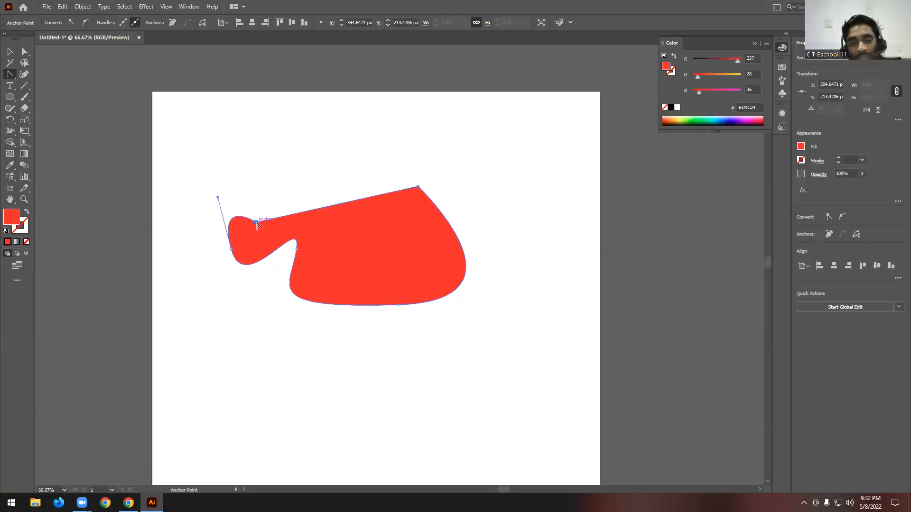
- Convert the left, inner-left and bottom anchor points to corners, then switch to the Selection tool to show the shape's bounding box
left_click(231, 248)
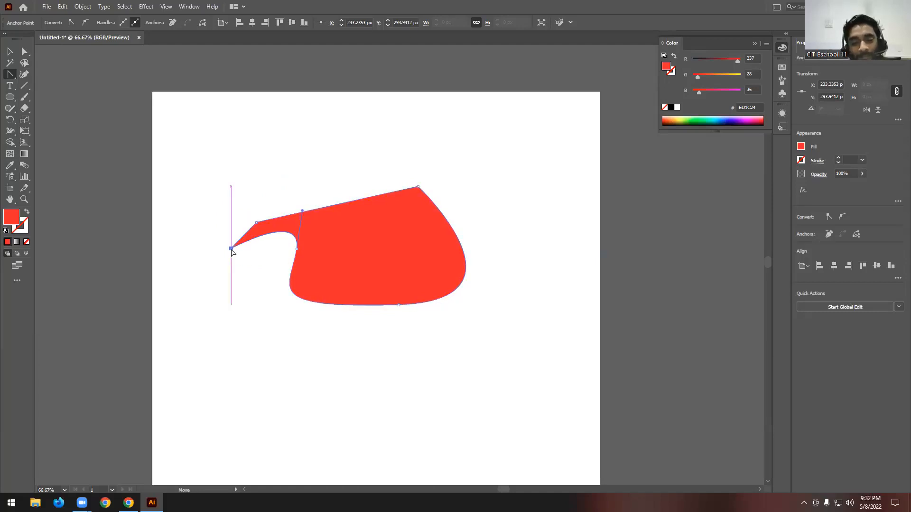
left_click(296, 249)
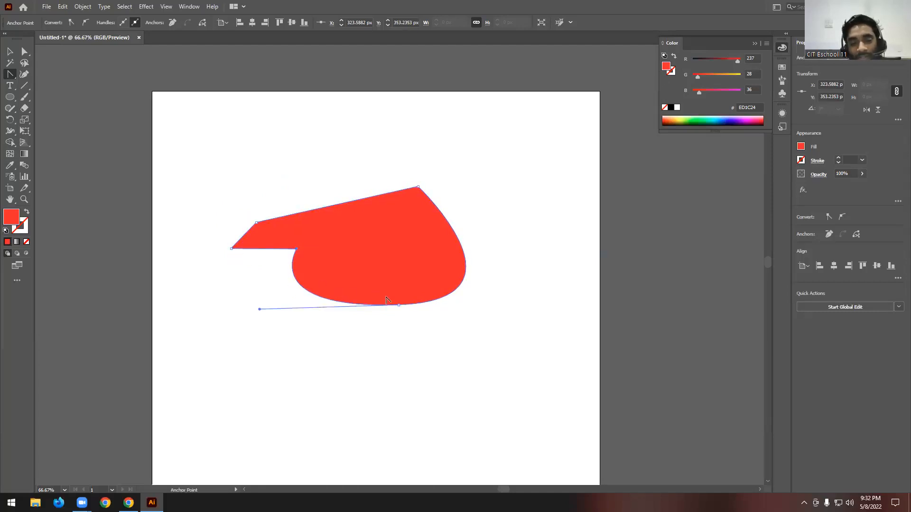
left_click(398, 305)
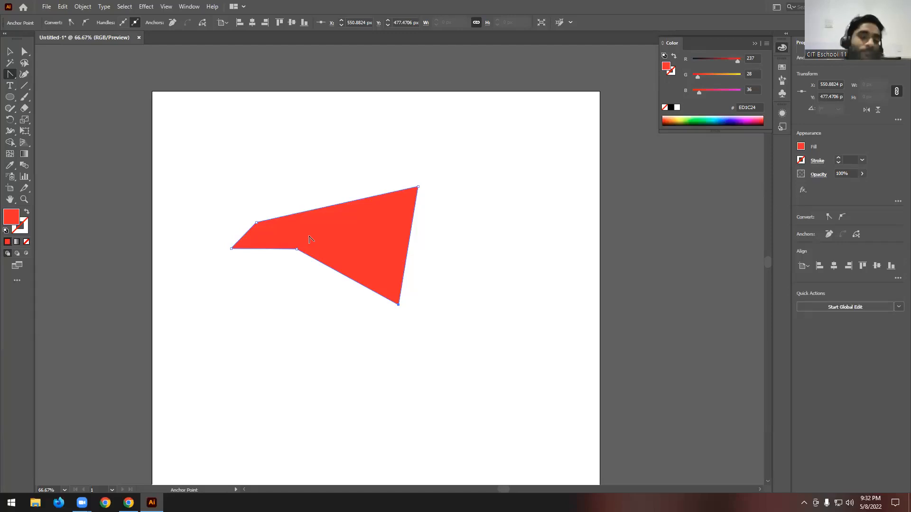
left_click(9, 51)
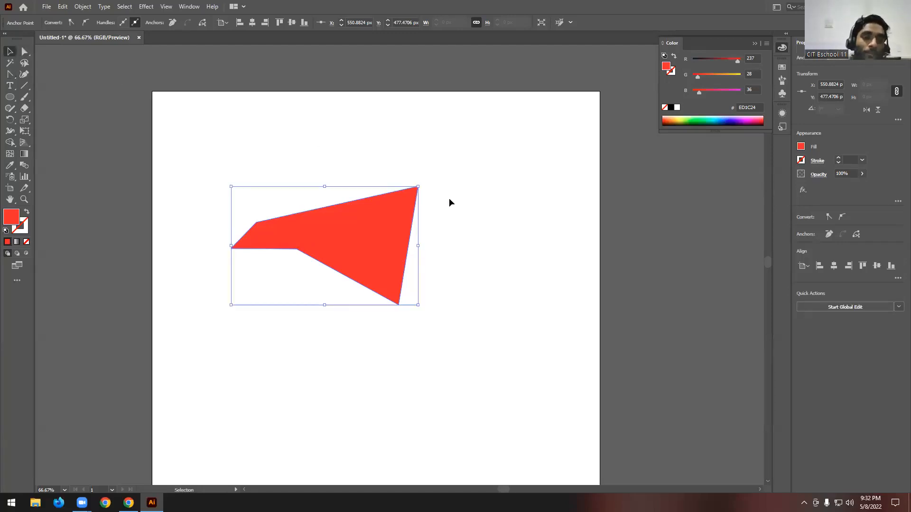
- Select the red five-point shape on the artboard
left_click_drag(409, 229, 443, 220)
scroll(443, 220, "down", 1)
scroll(443, 220, "down", 1)
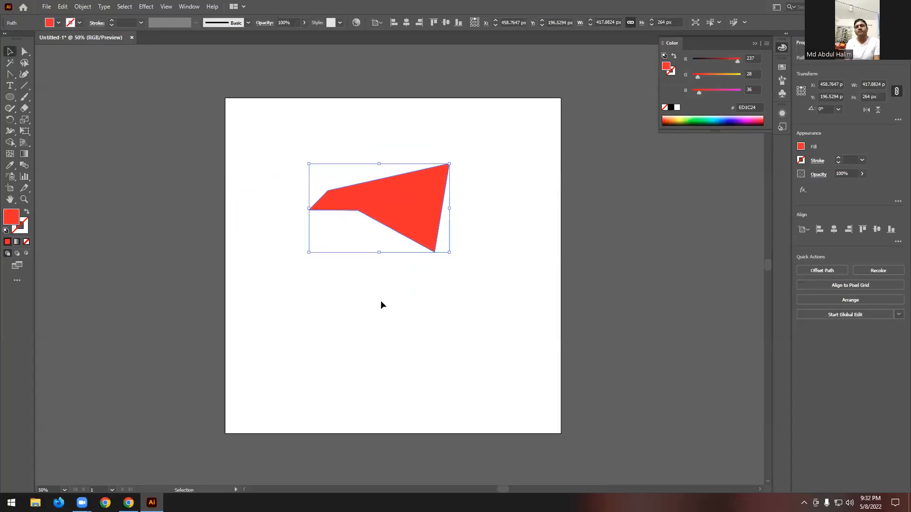
- Switch to the course outline PDF in Chrome and review the Class 03 Pen Tool topics, highlighting "Open and Close Path"
left_click(128, 503)
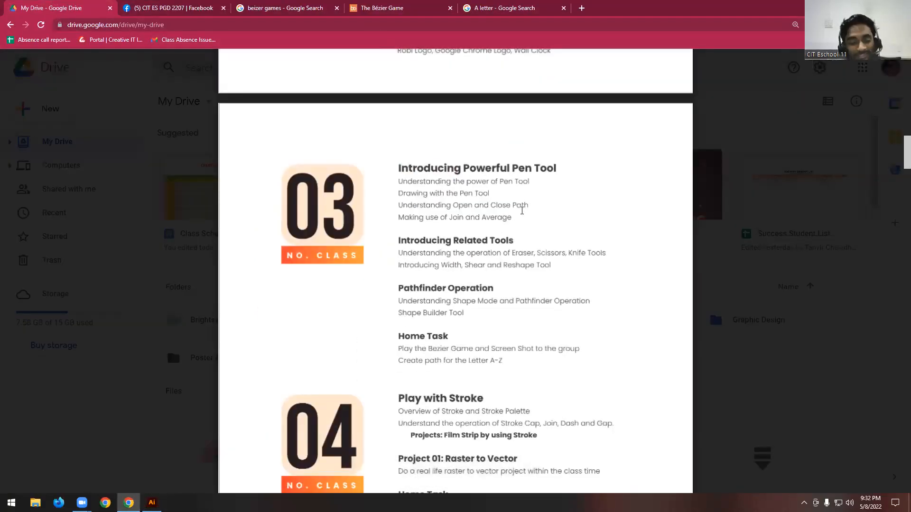
scroll(508, 239, "up", 1)
scroll(508, 239, "down", 1)
key("ctrl+plus")
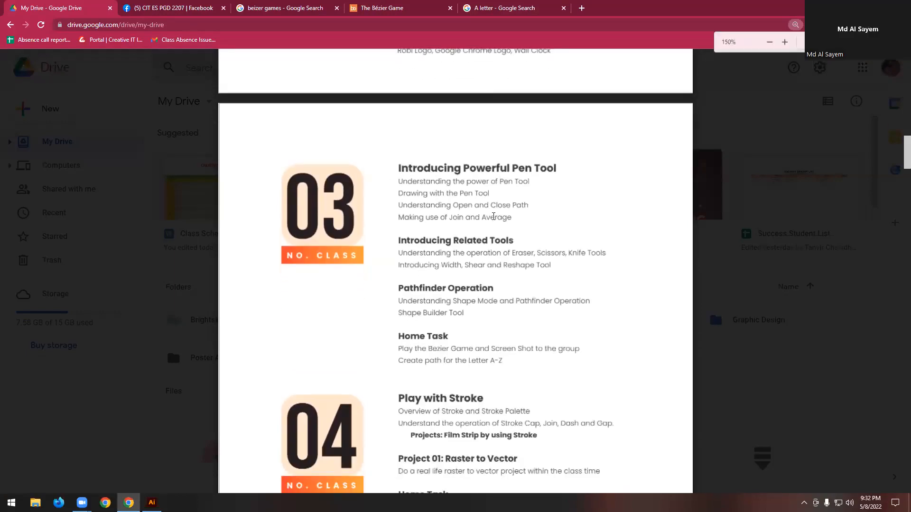
left_click_drag(452, 238, 544, 243)
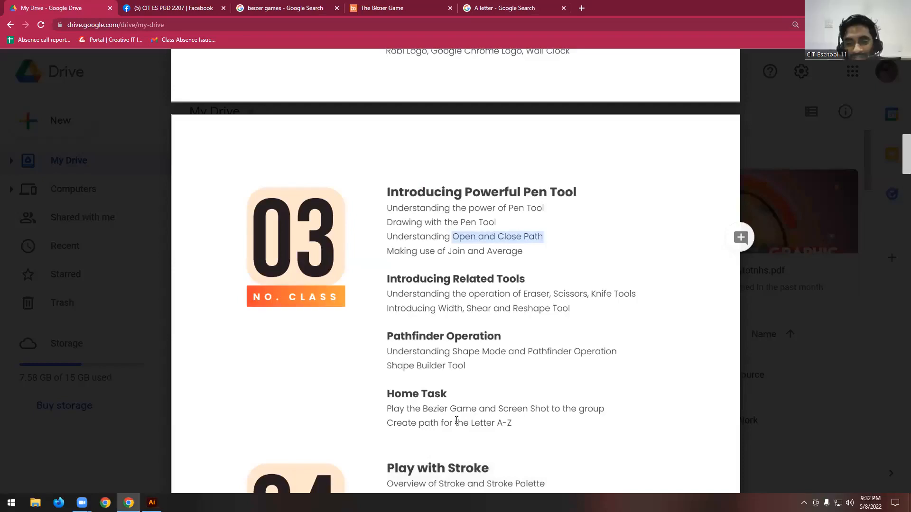
left_click(457, 420)
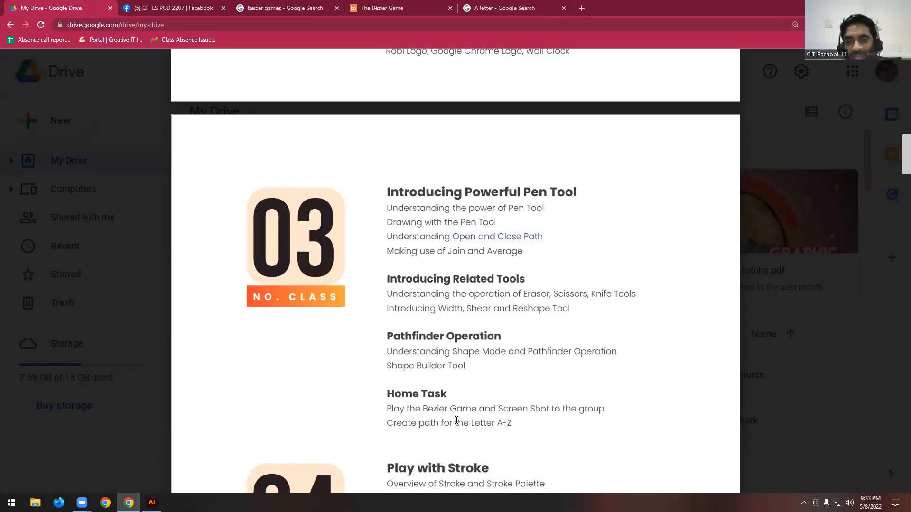
double_click(455, 236)
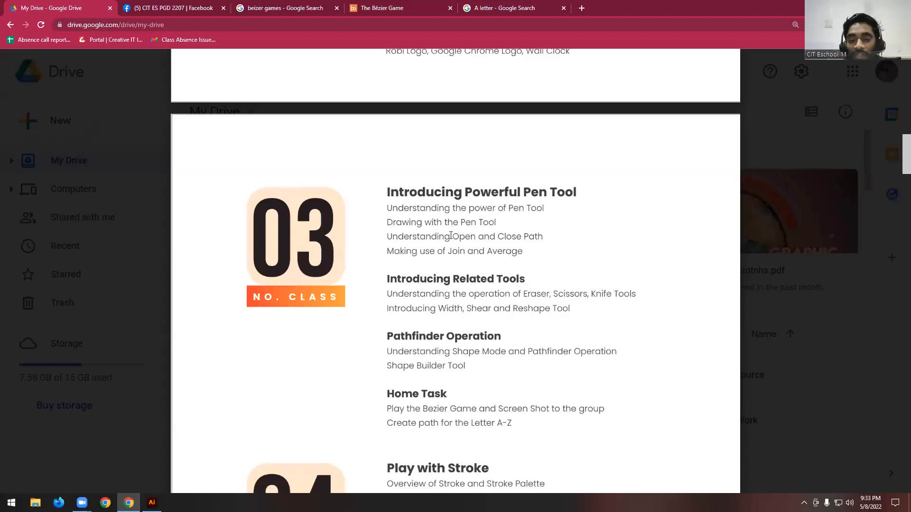
double_click(417, 236)
left_click_drag(417, 236, 542, 236)
left_click(565, 174)
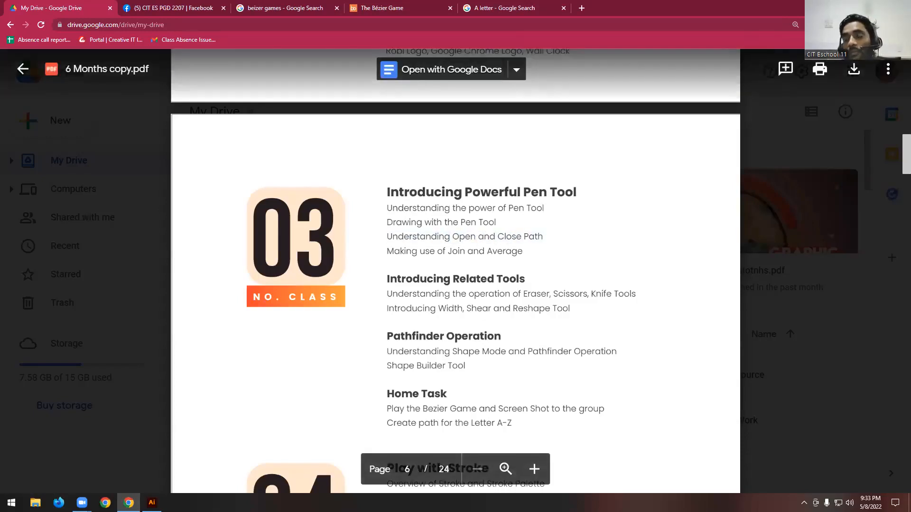
- Switch back to Illustrator, delete the red shape, and swap the fill and stroke colors to get a red stroke without fill
key("alt+Tab")
key("Delete")
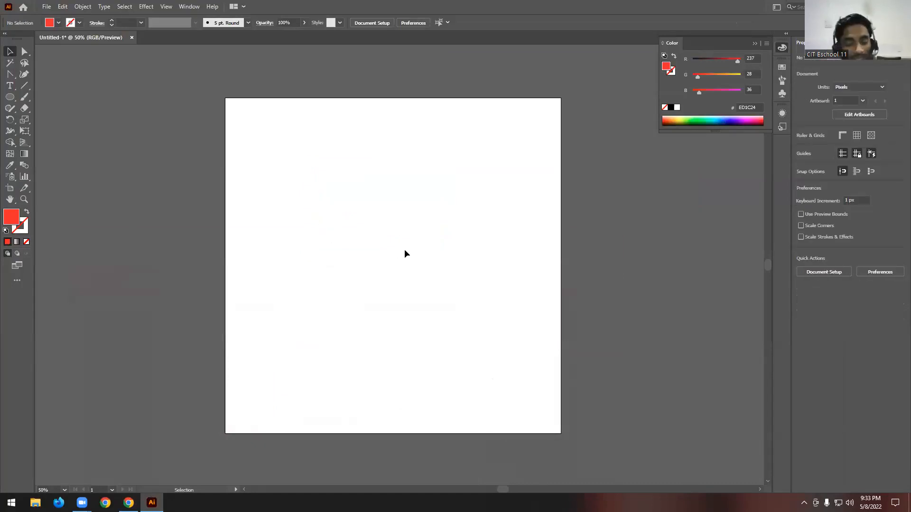
left_click(28, 211)
- Draw a closed four-corner rectangle with straight edges on the upper part of the artboard using the Pen tool
left_click_drag(10, 74, 68, 76)
left_click(287, 149)
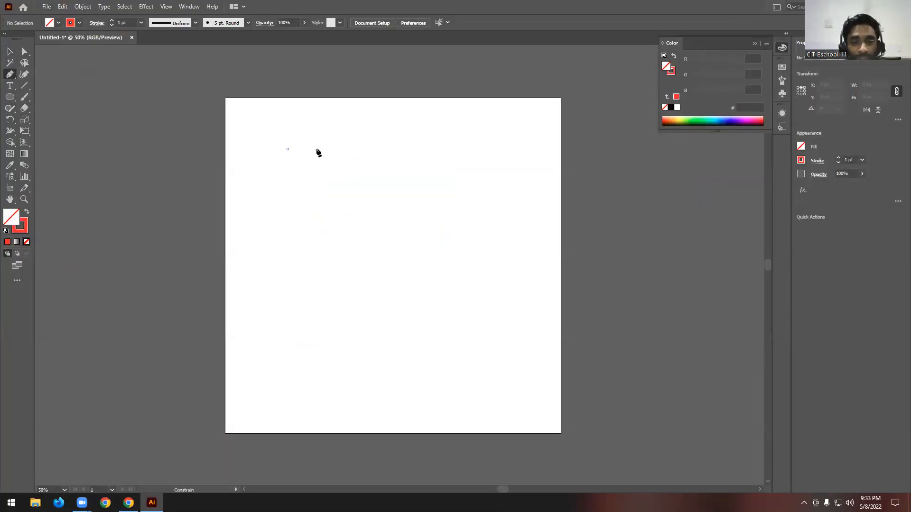
left_click(481, 149)
left_click(481, 291)
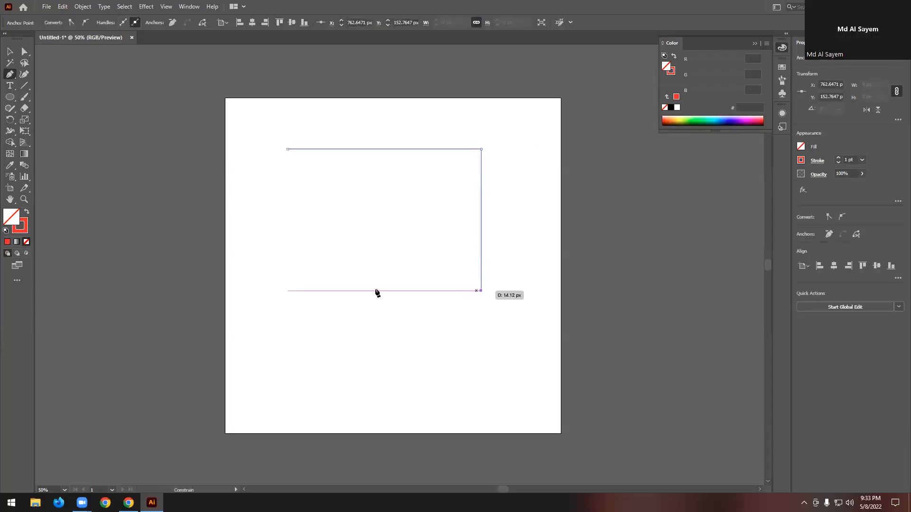
left_click(287, 290)
left_click(287, 149)
key("v")
left_click(380, 154)
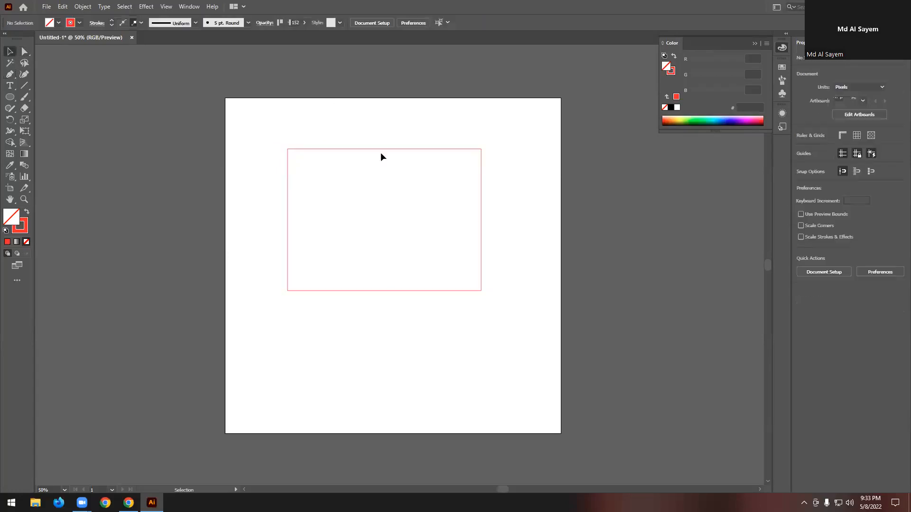
- Select the red rectangle and move it off the artboard onto the gray canvas beside it
scroll(315, 172, "up", 1)
scroll(520, 189, "down", 1)
scroll(513, 201, "down", 2)
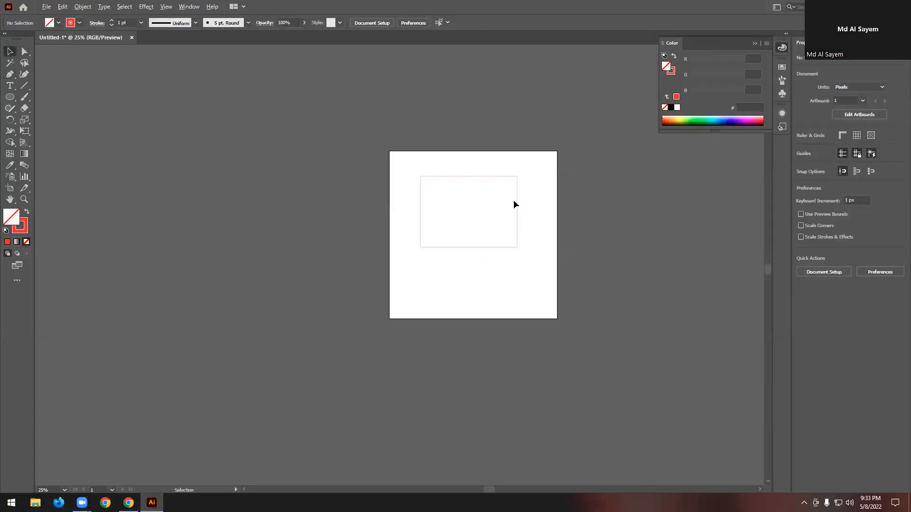
scroll(264, 180, "up", 2)
left_click_drag(561, 145, 276, 316)
left_click_drag(400, 246, 332, 247)
scroll(332, 244, "up", 3)
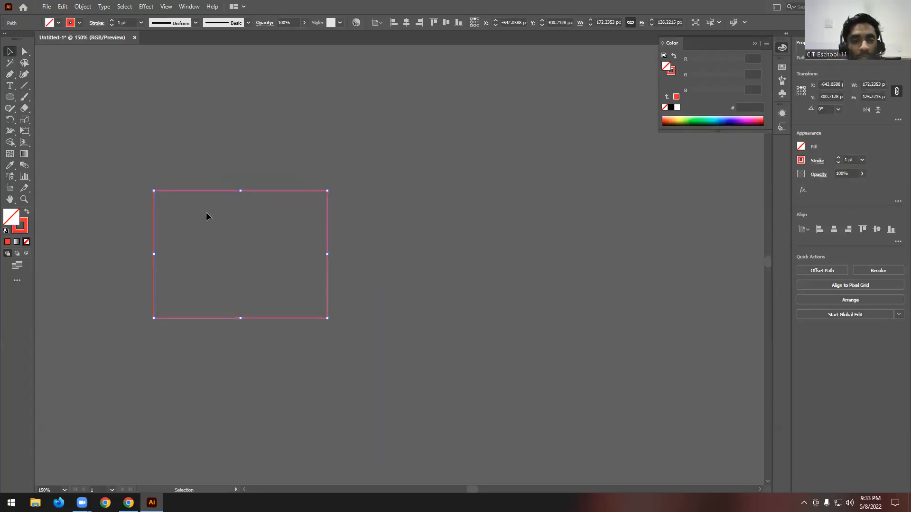
- Change the rectangle's stroke color to white
left_click(79, 23)
left_click(19, 38)
left_click(392, 176)
left_click_drag(390, 174, 275, 247)
- Draw an open three-sided path beside the rectangle with the Pen tool, leaving its left side open
left_click(9, 74)
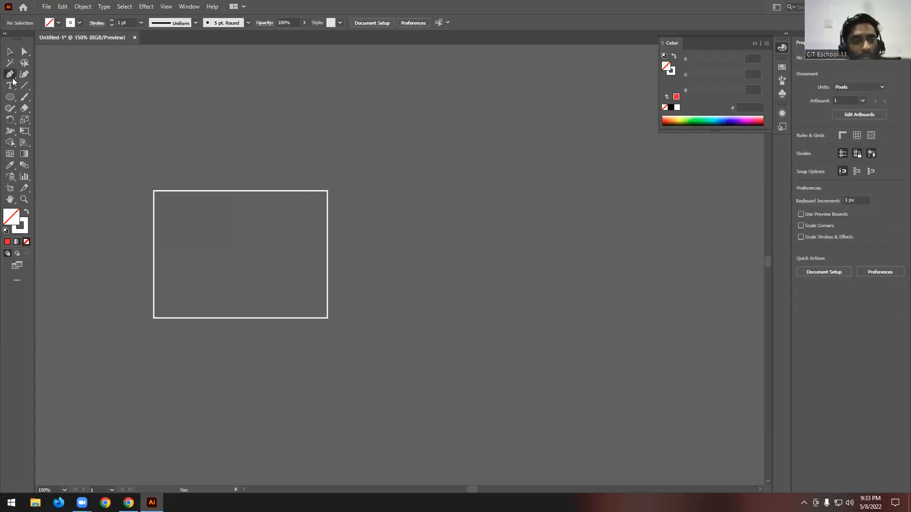
left_click(362, 191)
left_click(538, 191)
left_click(538, 337)
left_click(361, 337)
left_click(10, 51)
left_click(223, 69)
- Compare the open three-sided path with the closed rectangle by selecting each one in turn
scroll(593, 147, "down", 1)
scroll(450, 200, "up", 2)
left_click_drag(494, 152, 493, 135)
left_click(515, 357)
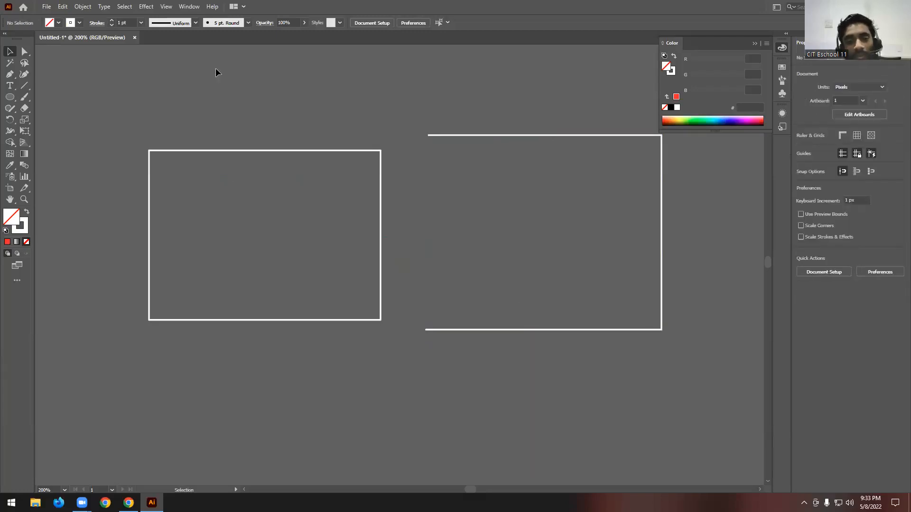
left_click_drag(301, 359, 301, 338)
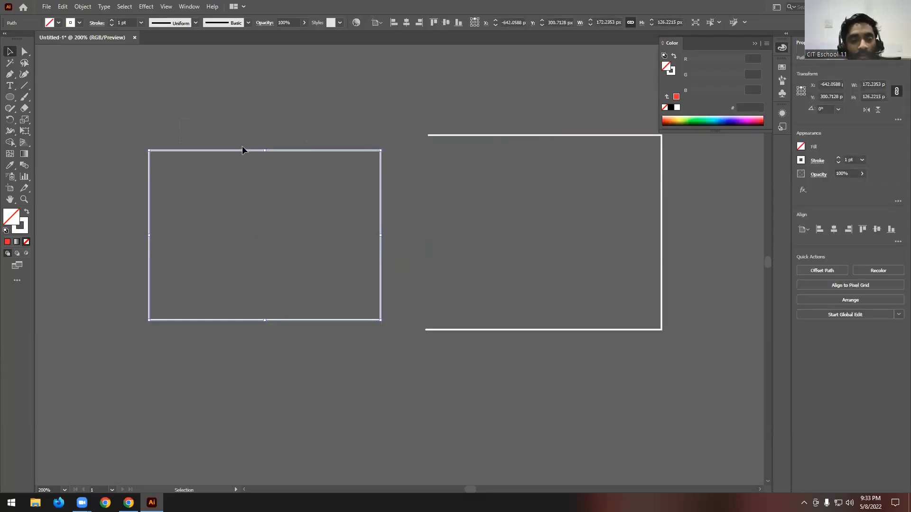
left_click(231, 121)
- Increase the stroke weight of the closed rectangle
left_click(261, 150)
left_click(111, 20)
left_click(112, 21)
left_click(112, 20)
left_click(111, 21)
left_click(206, 91)
- Set the stroke weight of the open three-sided path to 4 pt
left_click_drag(510, 124, 470, 200)
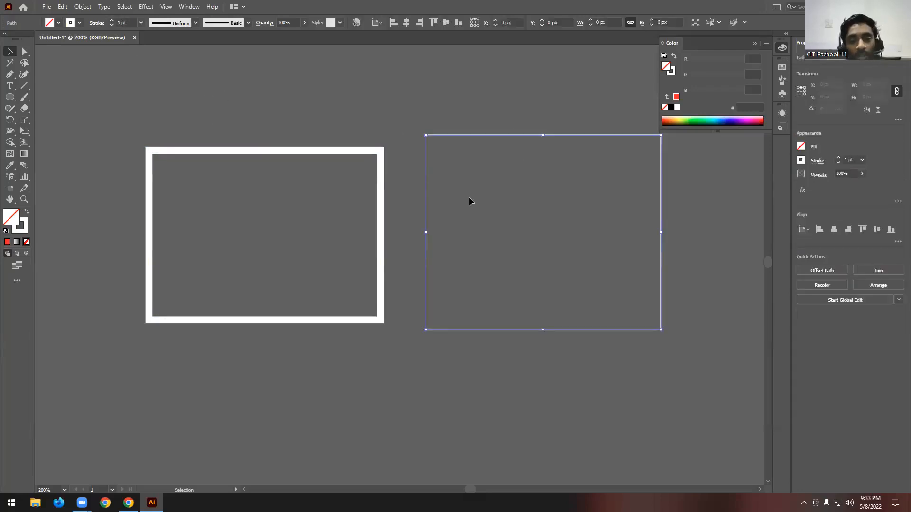
left_click(114, 21)
left_click(114, 22)
left_click(114, 22)
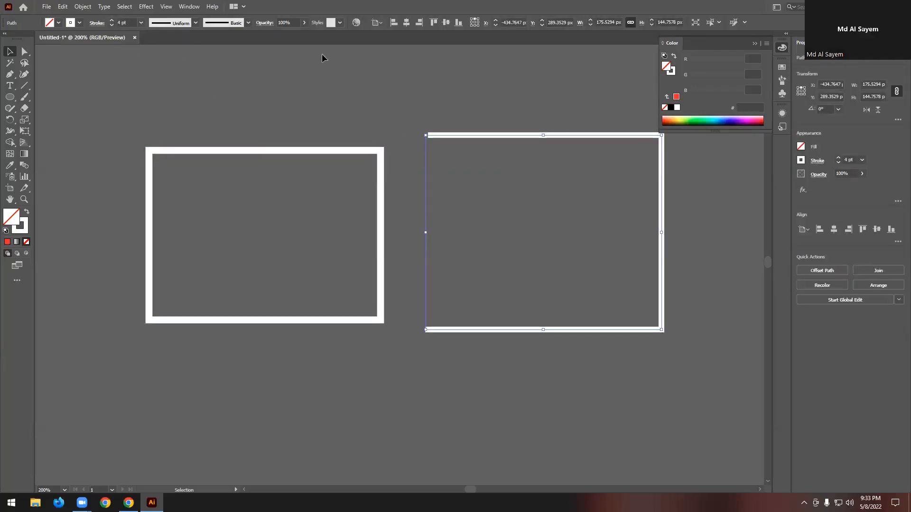
left_click(514, 112)
scroll(150, 186, "up", 1)
scroll(207, 179, "down", 1)
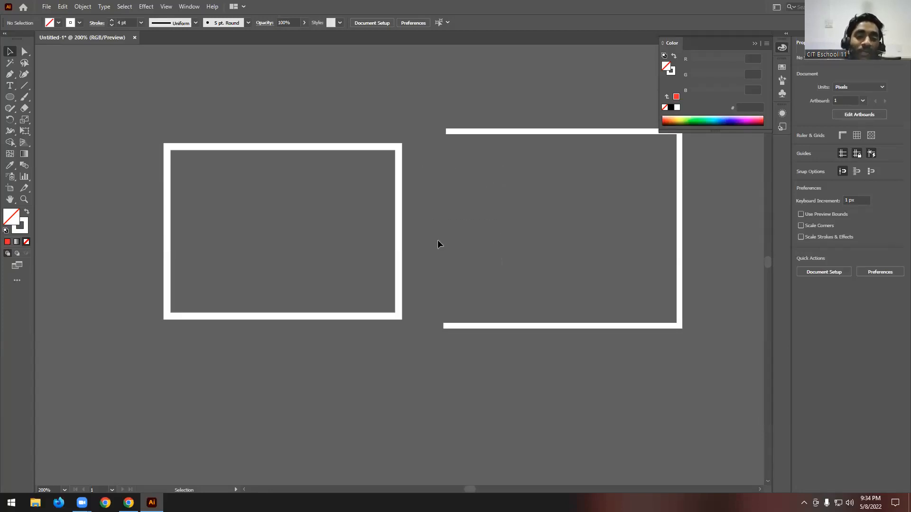
- Swap fill and stroke on both paths to give them a white fill without stroke
mouse_move(227, 113)
left_mouse_down()
mouse_move(252, 146)
mouse_move(559, 367)
left_mouse_up()
left_click(27, 215)
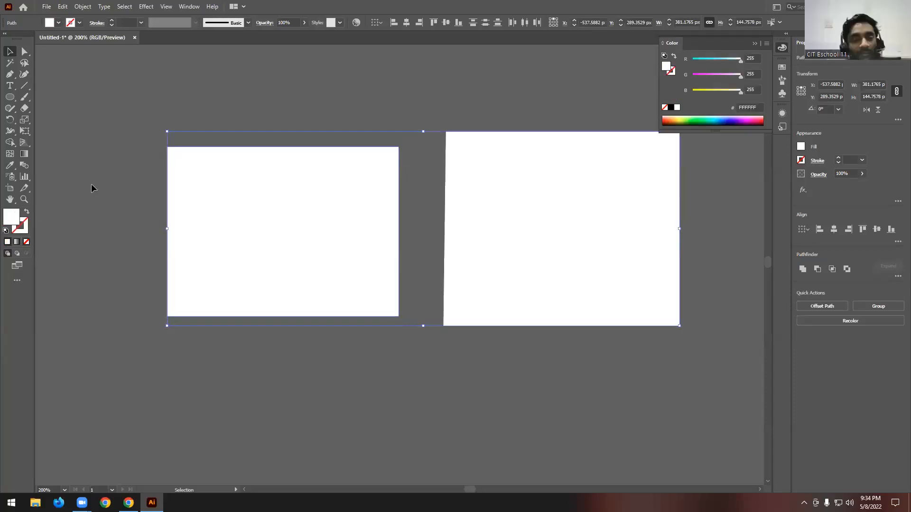
left_click(405, 70)
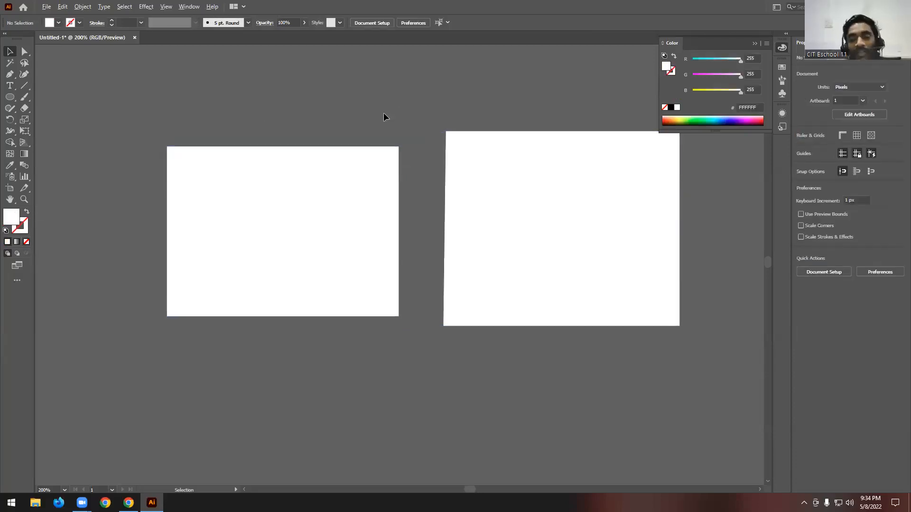
- Compare the two filled shapes and examine the upper-left corner of the open path up close
scroll(383, 112, "down", 1)
scroll(589, 166, "up", 1)
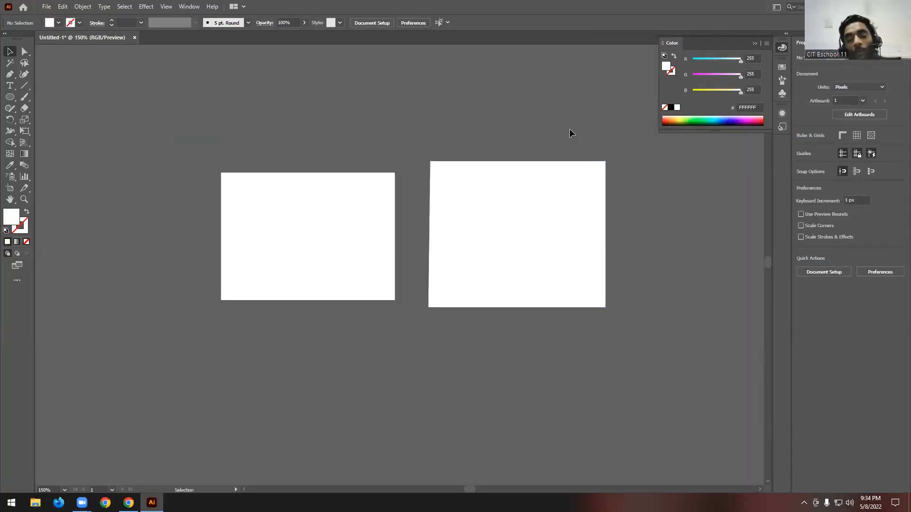
left_click(365, 217)
scroll(507, 242, "up", 1)
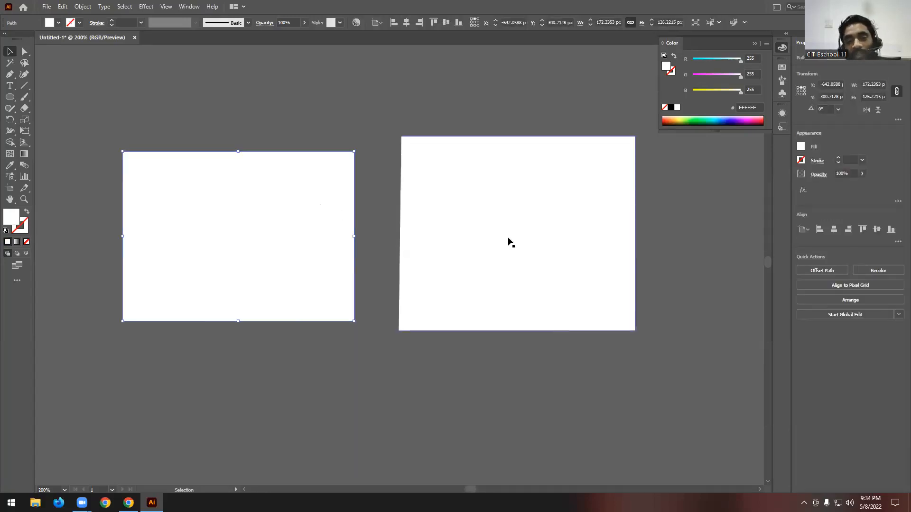
left_click(464, 185)
scroll(431, 149, "up", 9)
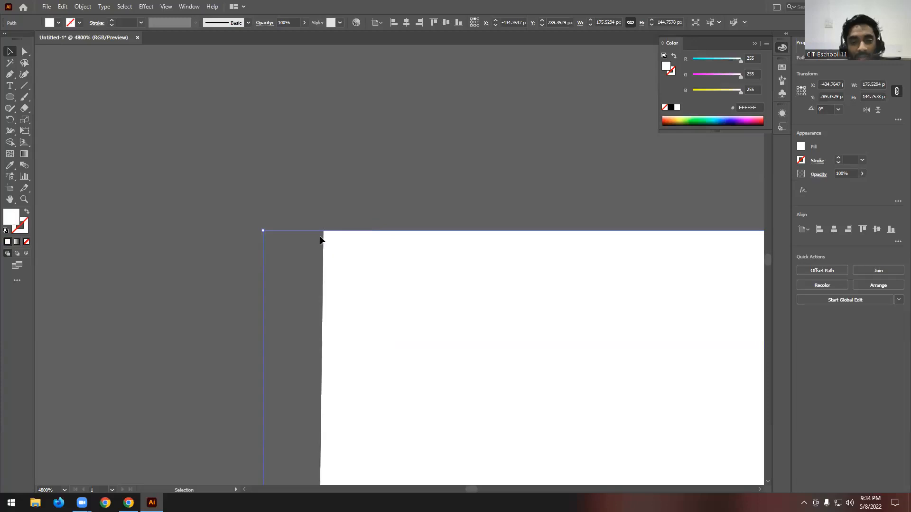
scroll(416, 129, "down", 5)
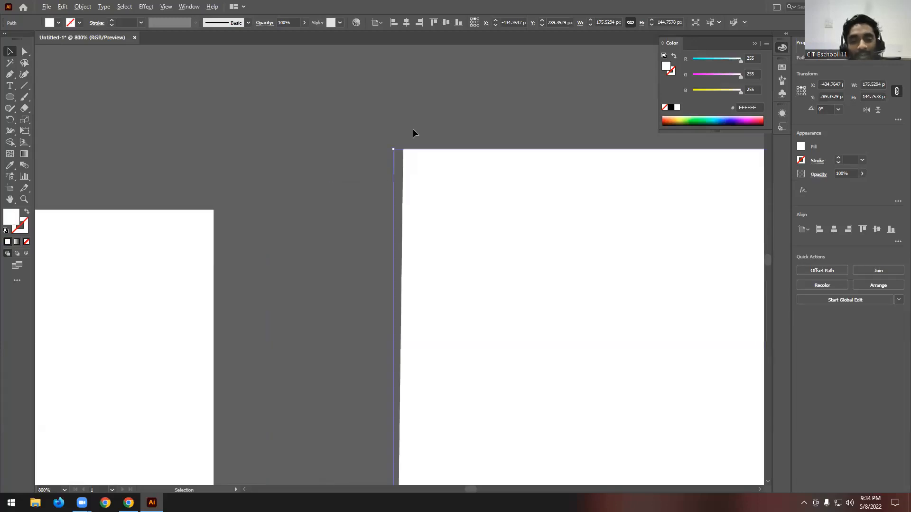
- Swap fill and stroke on both paths back to a white stroke without fill
left_click(499, 93)
scroll(501, 94, "down", 3)
left_click_drag(351, 102, 600, 246)
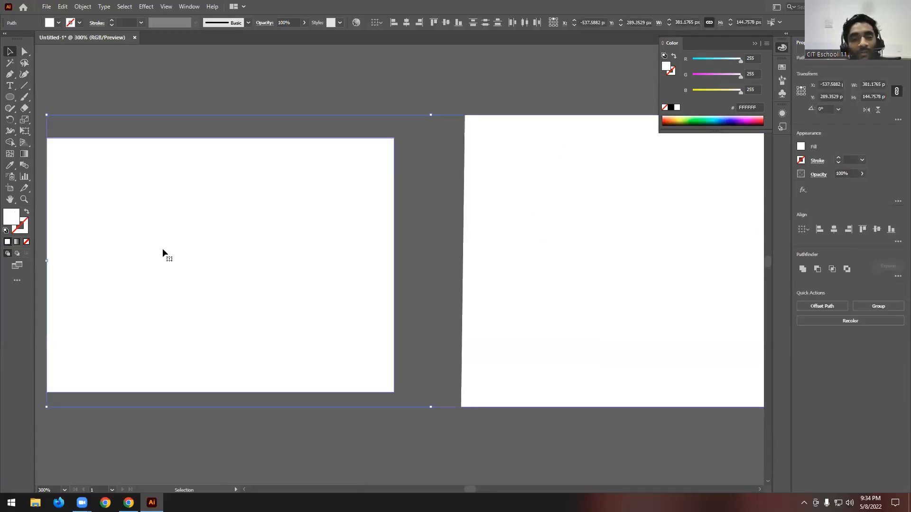
left_click(27, 213)
left_click(353, 142)
scroll(356, 152, "down", 2)
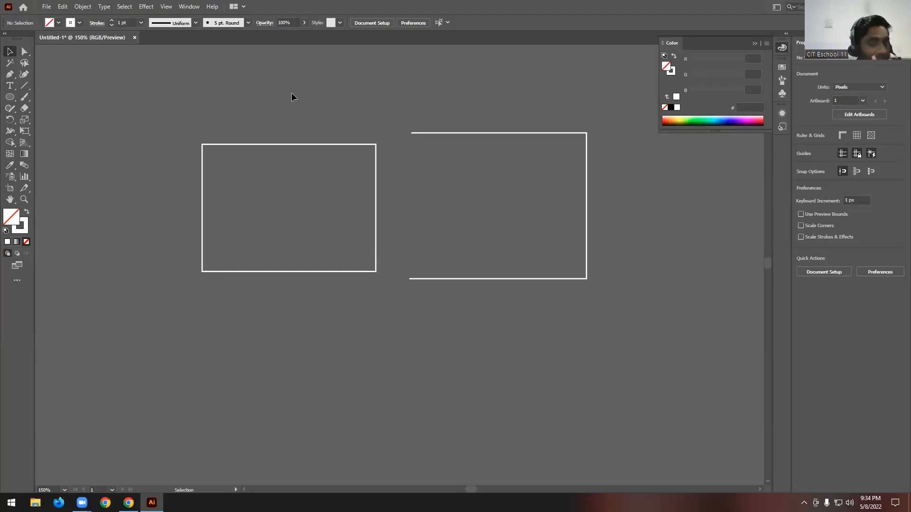
- Examine the closed rectangle's outline next to the open path by selecting and deselecting it
left_click_drag(340, 354, 342, 351)
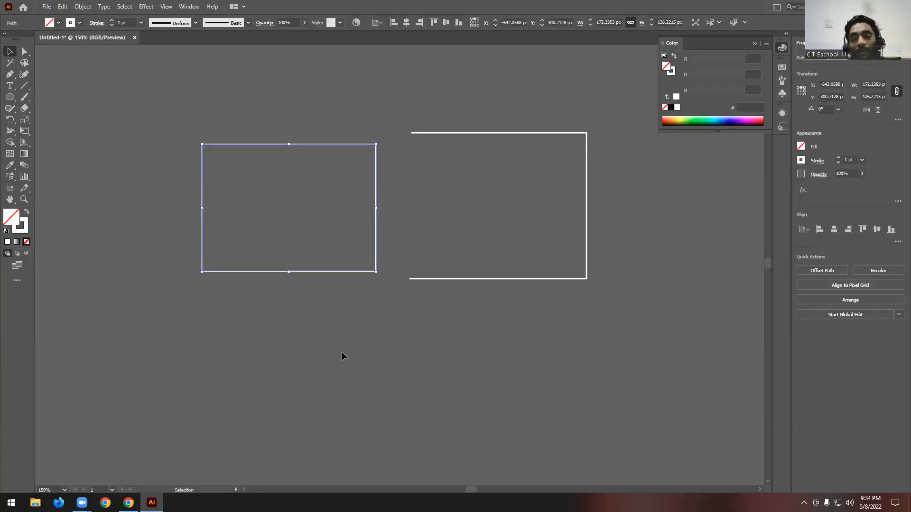
left_click(270, 117)
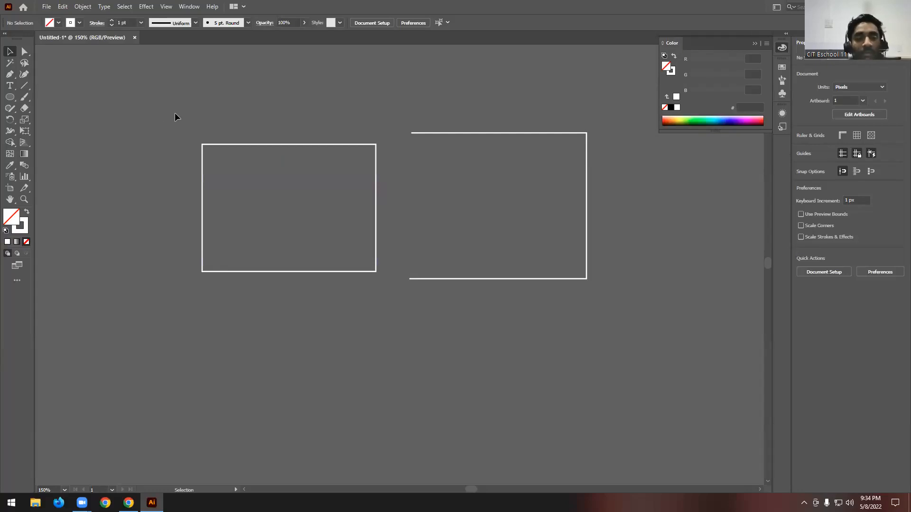
left_click_drag(308, 351, 309, 344)
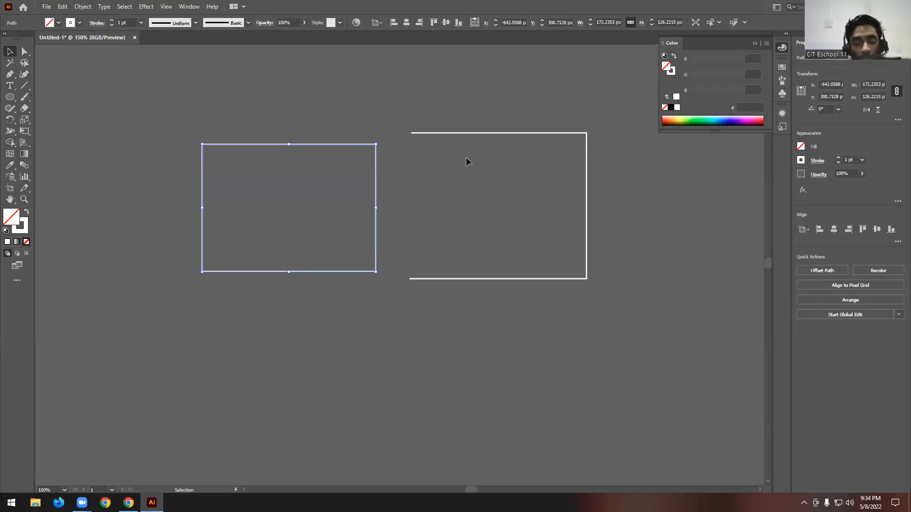
scroll(549, 177, "up", 1, "alt")
scroll(457, 157, "up", 1)
left_click(492, 106)
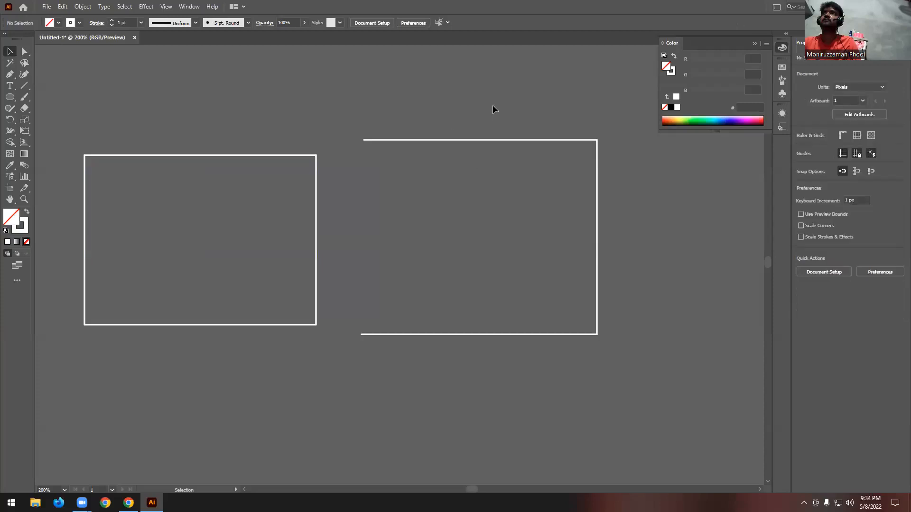
- Close the open path by joining its two left endpoints with the Pen tool, and undo the closing segment
left_click(512, 139)
left_click(9, 74)
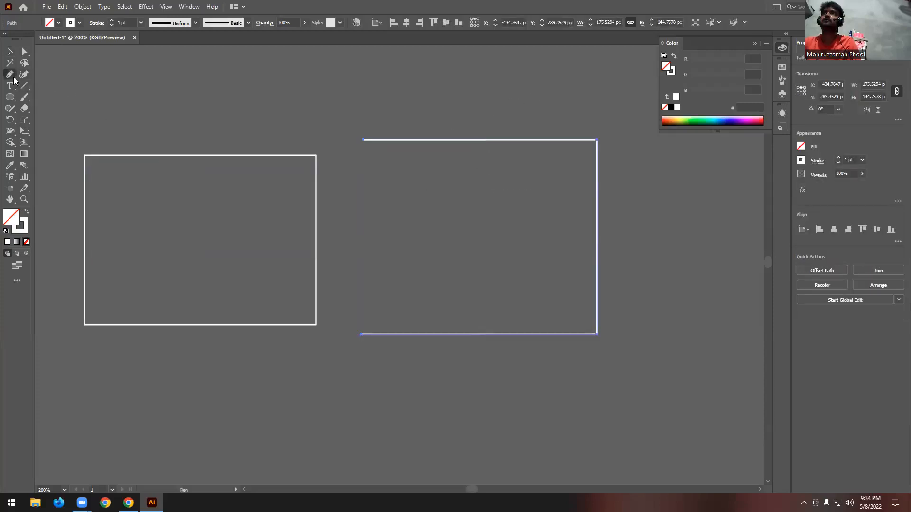
left_click(362, 334)
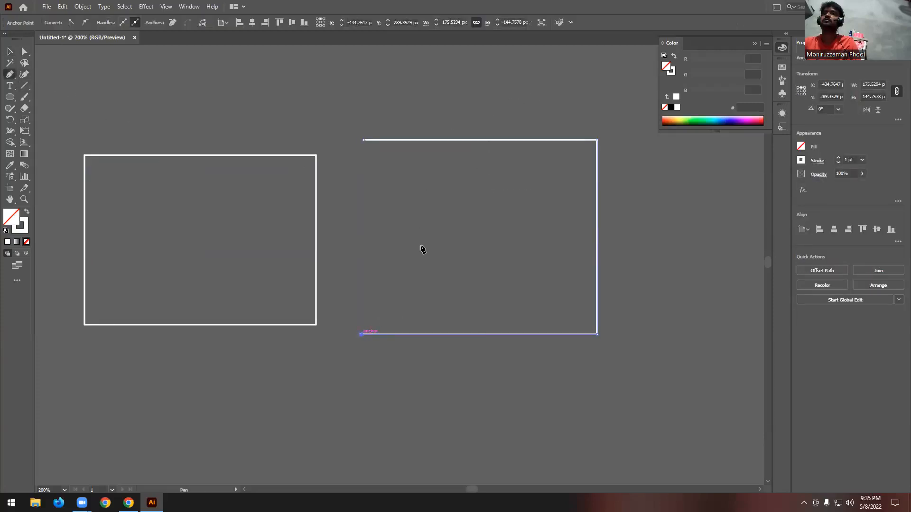
left_click(362, 141)
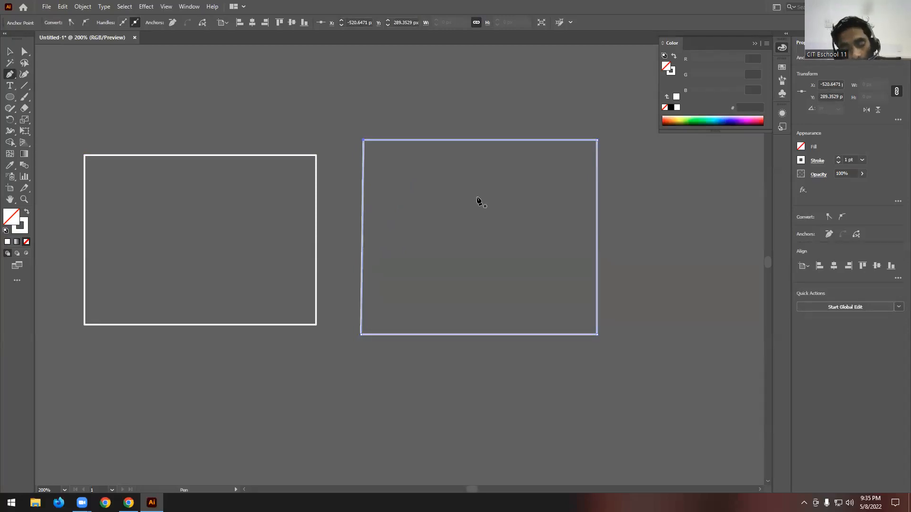
key("ctrl+z")
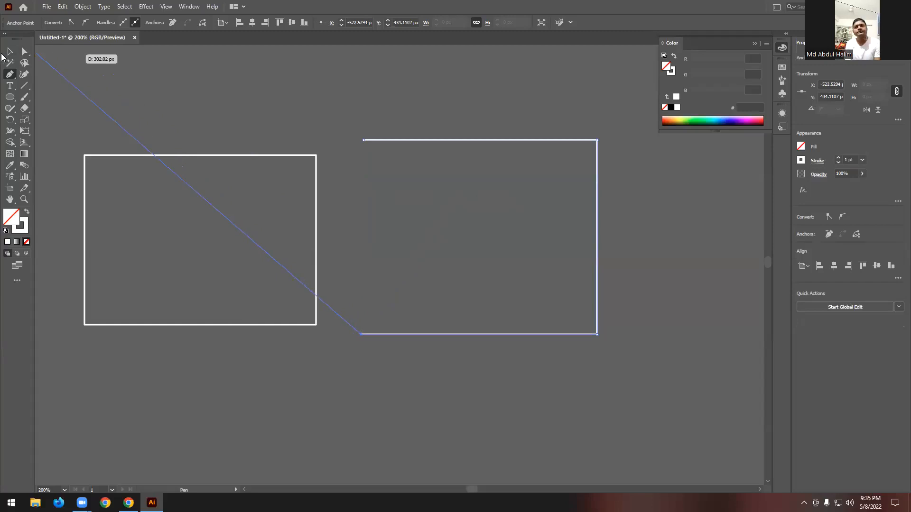
- Deselect the open path, select only its two left endpoints with the Direct Selection tool, and join them to close the shape
left_click(10, 52)
left_click(396, 109)
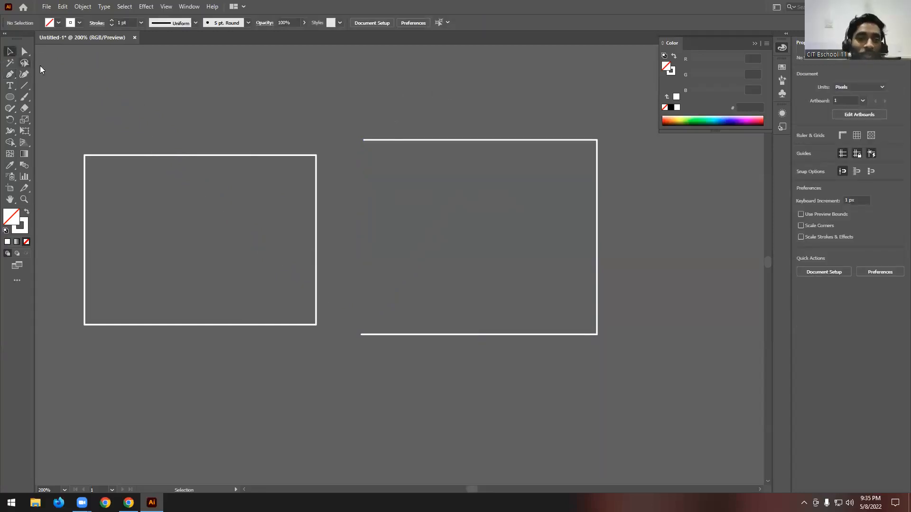
left_click(24, 51)
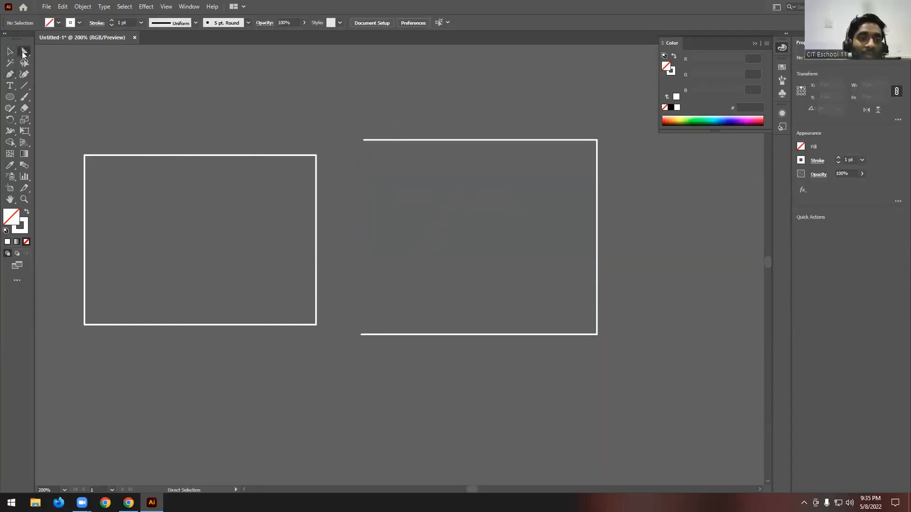
left_click(364, 141)
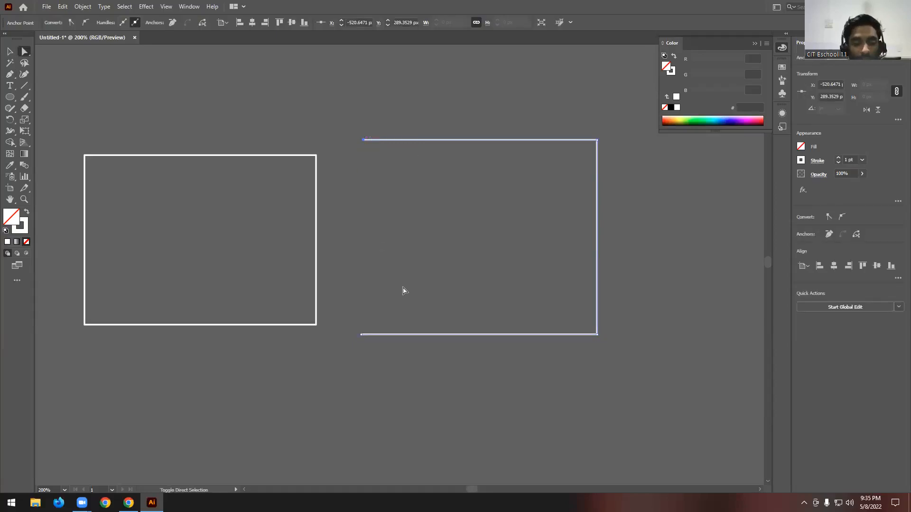
left_click(361, 335)
left_click(401, 219)
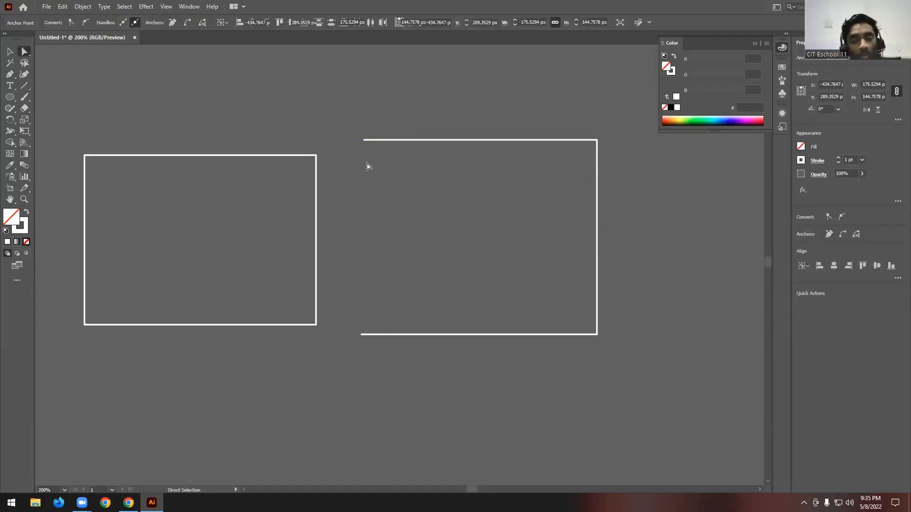
left_click_drag(392, 287, 403, 393)
left_click_drag(381, 305, 335, 368)
left_click_drag(386, 129, 354, 168)
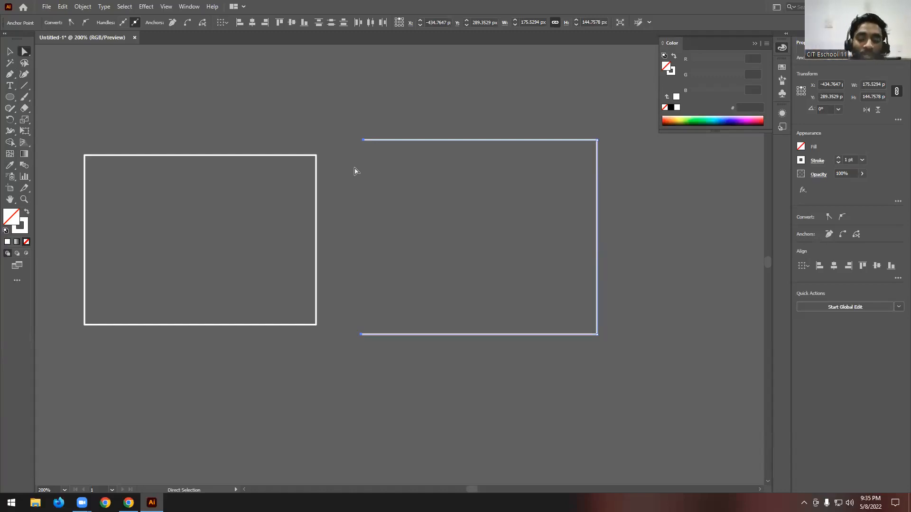
key("ctrl+j")
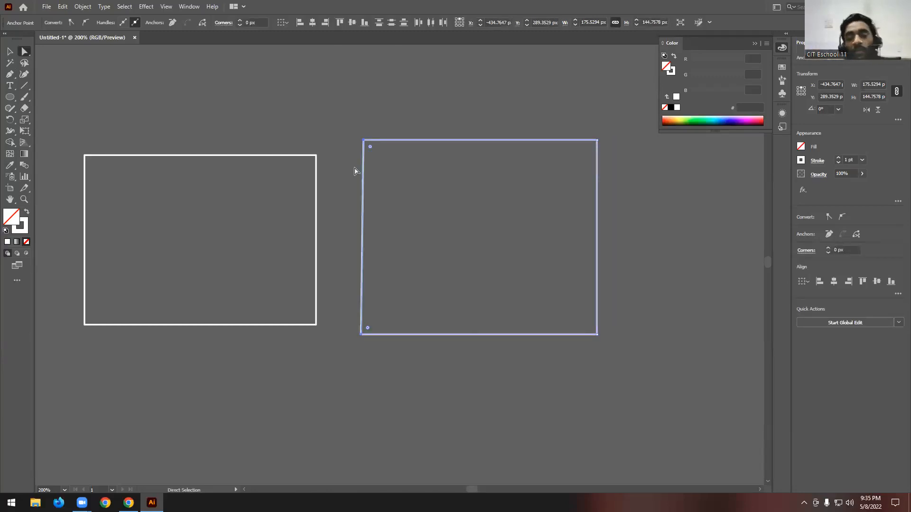
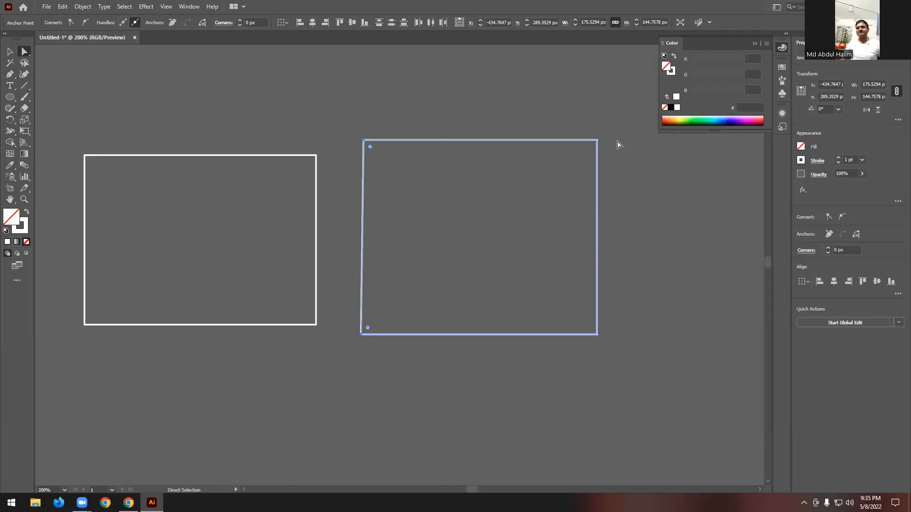
- Select both rectangular paths and delete them so the canvas is empty
scroll(415, 213, "down", 1)
left_click(349, 346)
scroll(316, 301, "up", 1)
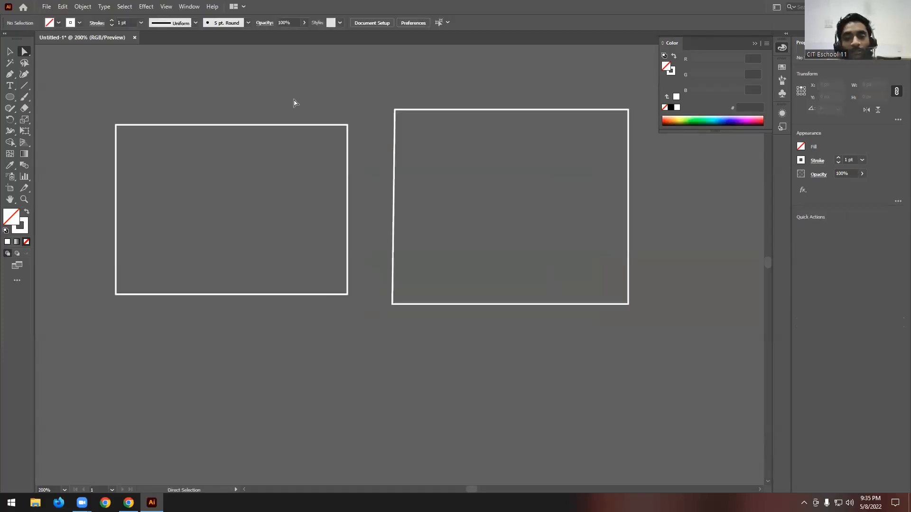
left_click_drag(541, 250, 140, 104)
left_click(10, 51)
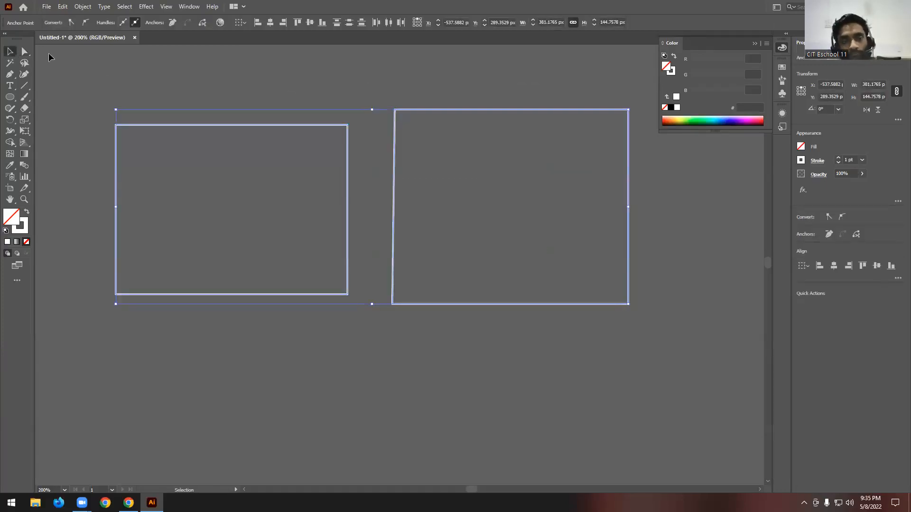
key("ctrl+j")
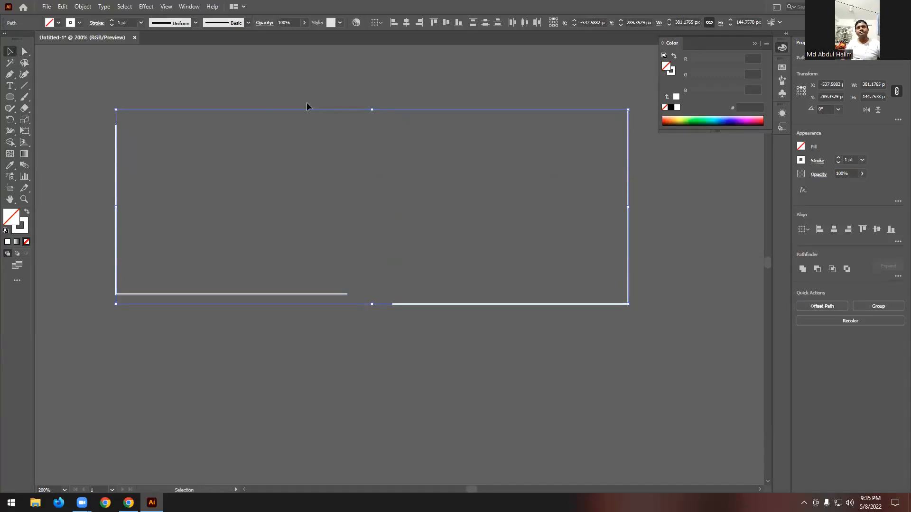
left_click_drag(205, 250, 763, 402)
key("Delete")
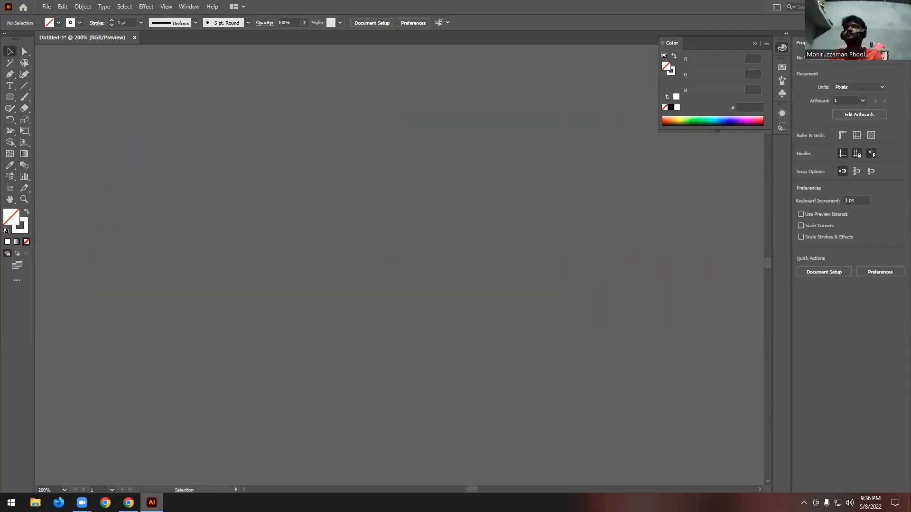
- Switch to Chrome to review the class 03 Pen Tool topics in the course outline PDF, and return to Illustrator
key("alt+Tab")
double_click(460, 206)
left_click(460, 205)
double_click(490, 204)
left_click(504, 203)
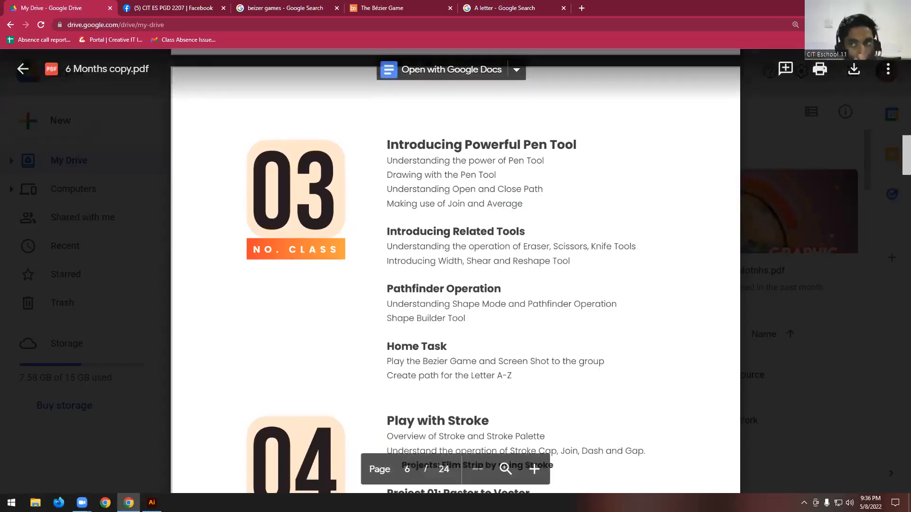
key("alt+Tab")
scroll(438, 203, "down", 3)
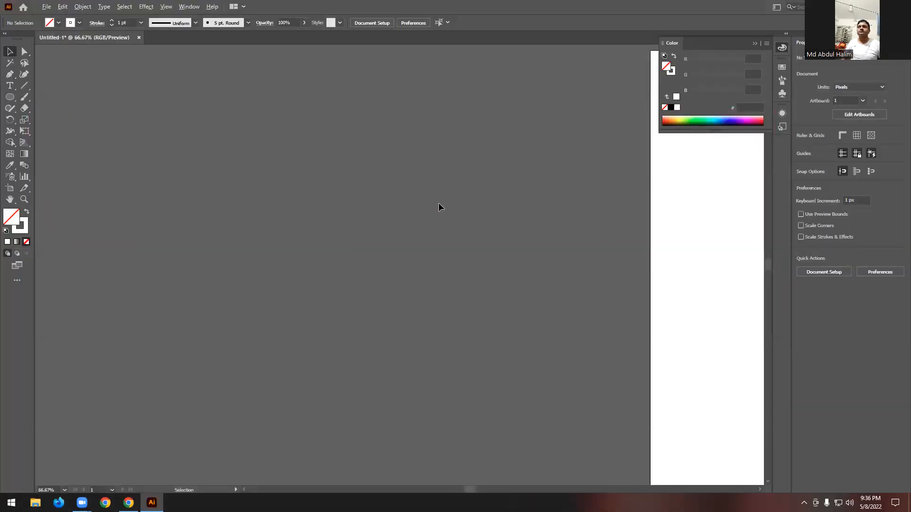
scroll(438, 203, "down", 3)
scroll(714, 235, "up", 2)
scroll(677, 235, "up", 1)
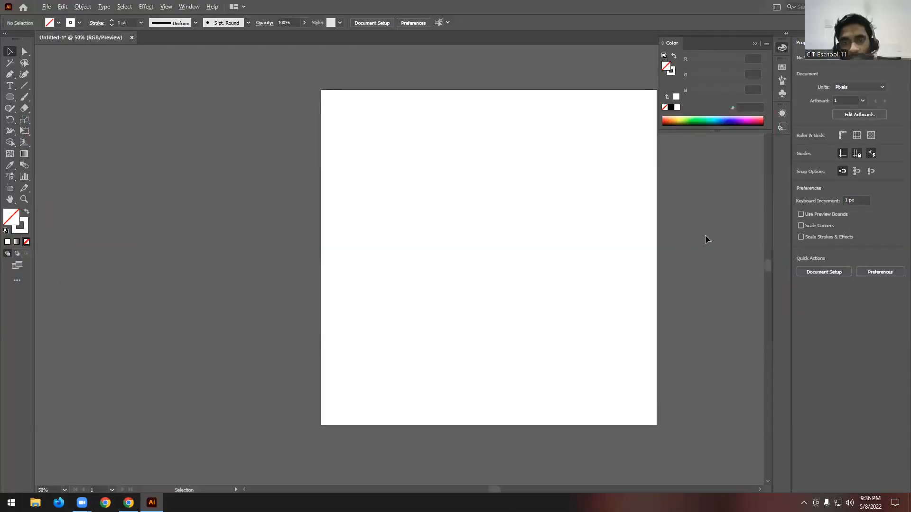
scroll(705, 239, "up", 1)
scroll(374, 197, "down", 1)
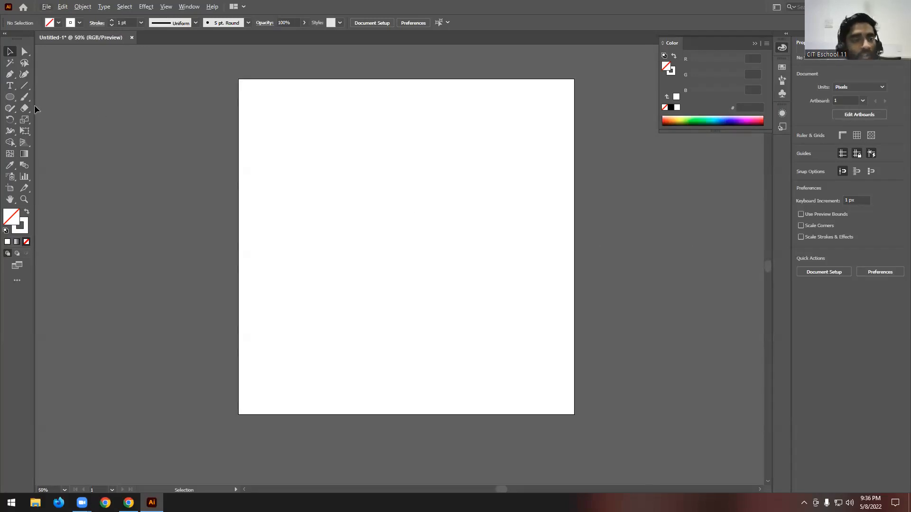
left_click(11, 97)
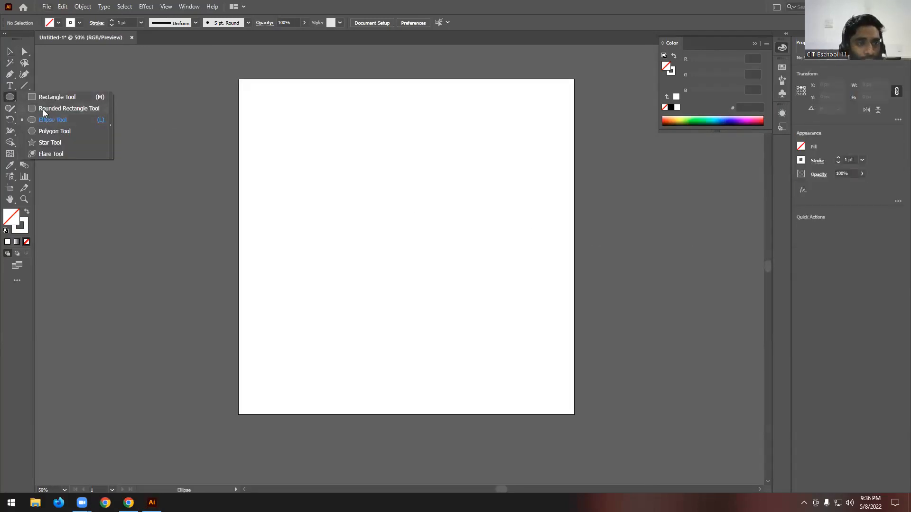
left_click(10, 53)
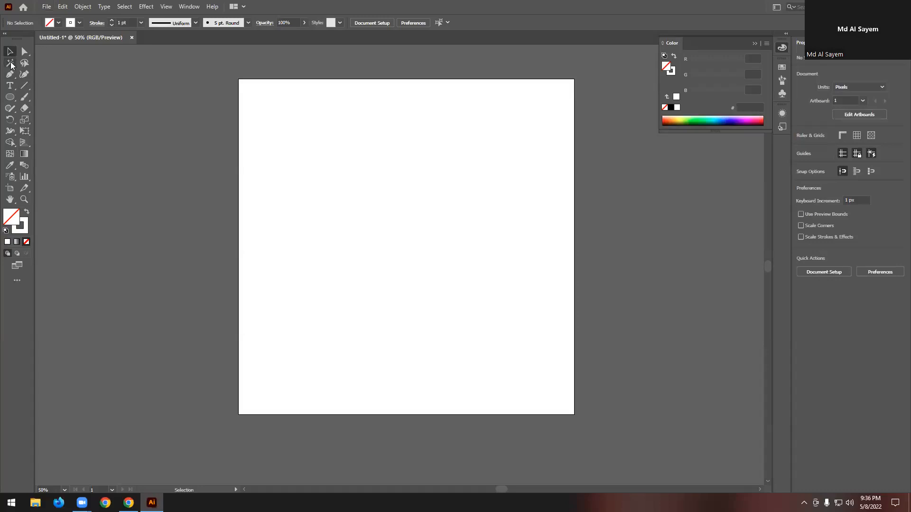
left_click(13, 101)
scroll(564, 204, "down", 2)
scroll(267, 208, "up", 2)
scroll(201, 184, "up", 1)
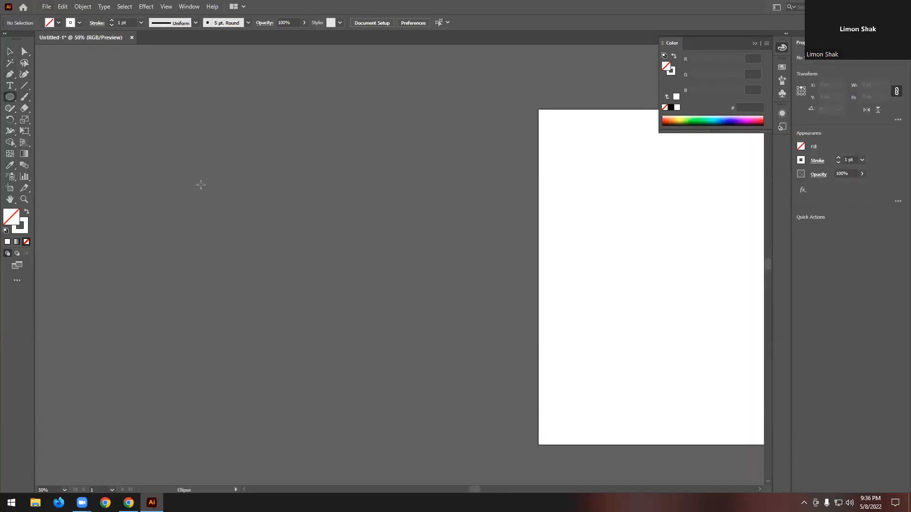
left_click(7, 52)
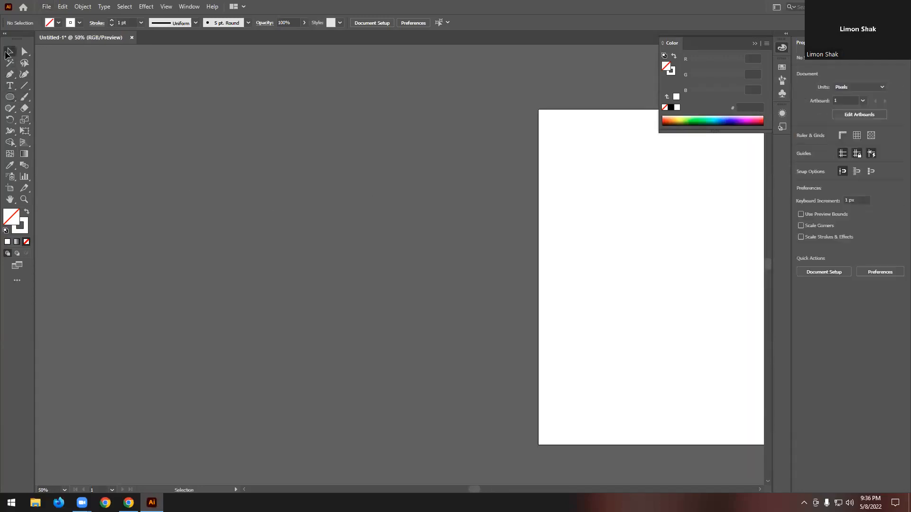
scroll(180, 129, "down", 2)
scroll(548, 194, "up", 1)
scroll(486, 241, "up", 1)
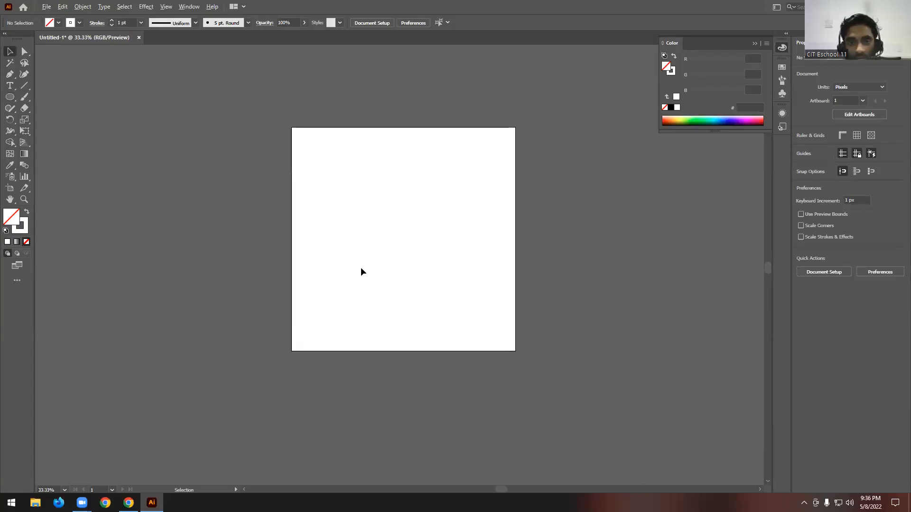
scroll(360, 272, "up", 2)
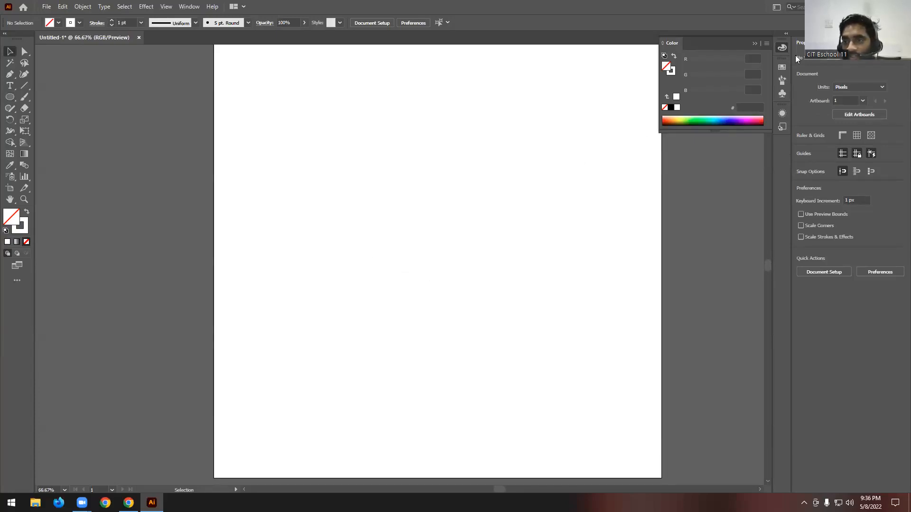
- Collapse the floating Color panel and draw a circle about 754 px in diameter on the artboard with the Ellipse tool
left_click(755, 43)
scroll(479, 104, "down", 1)
left_click(12, 97)
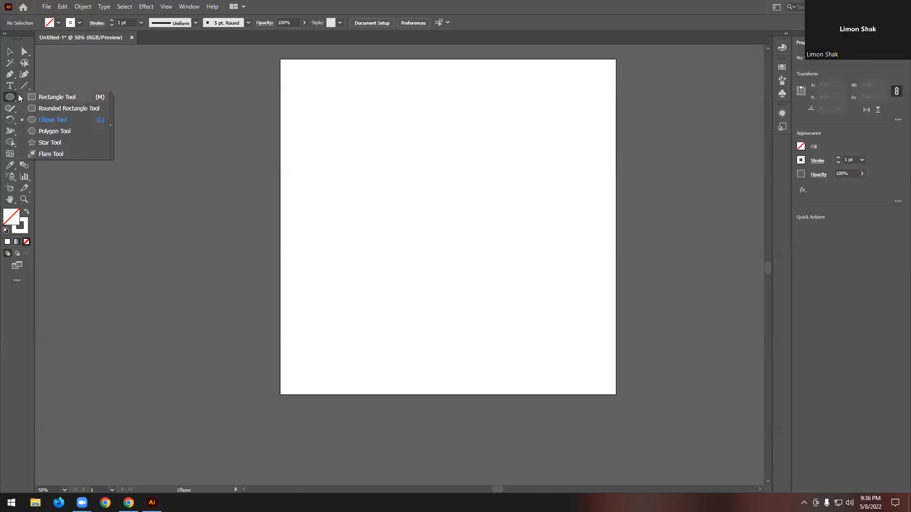
left_click(52, 119)
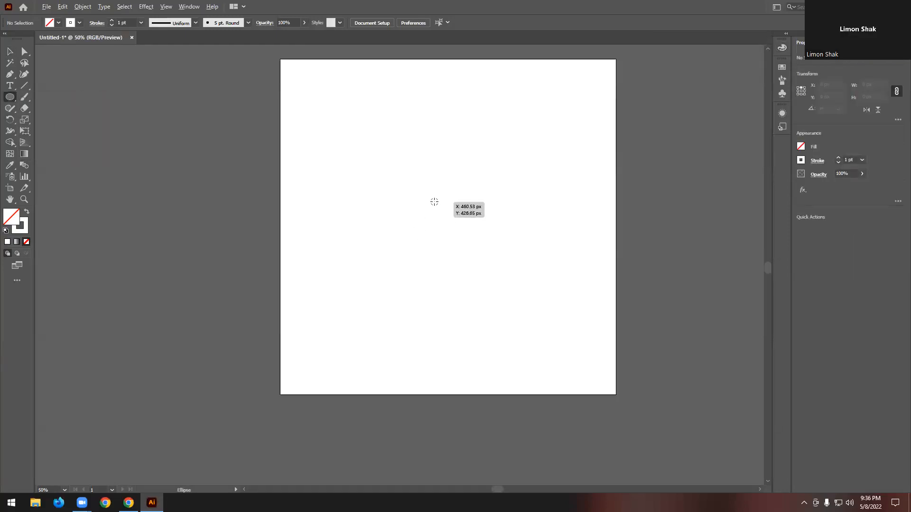
mouse_move(439, 215)
left_mouse_down()
mouse_move(491, 337)
mouse_move(508, 354)
left_mouse_up()
key("v")
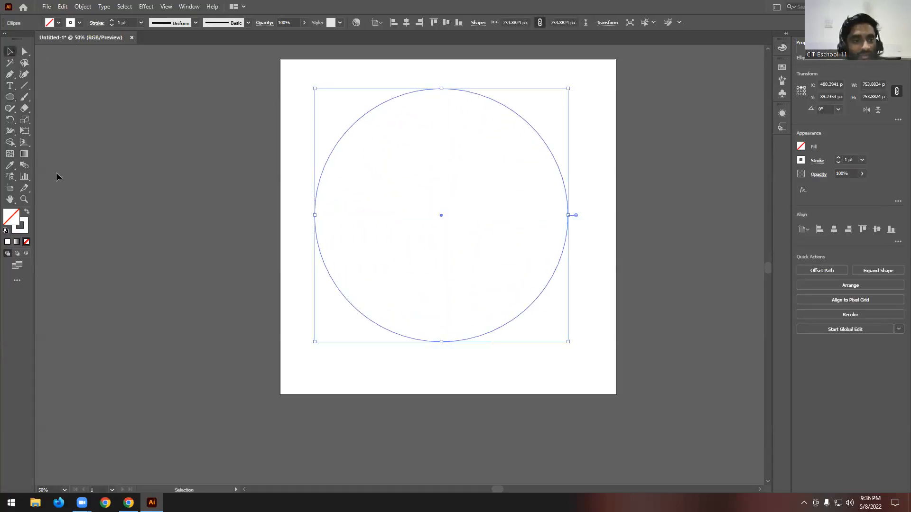
- Fill the circle with the default white-to-black linear gradient, remove its stroke, and close the gradient settings
left_click(27, 211)
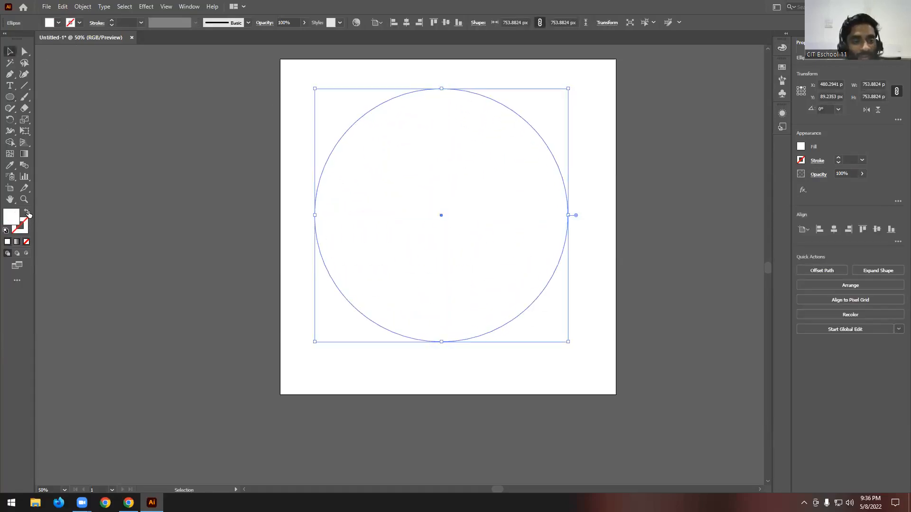
left_click(16, 242)
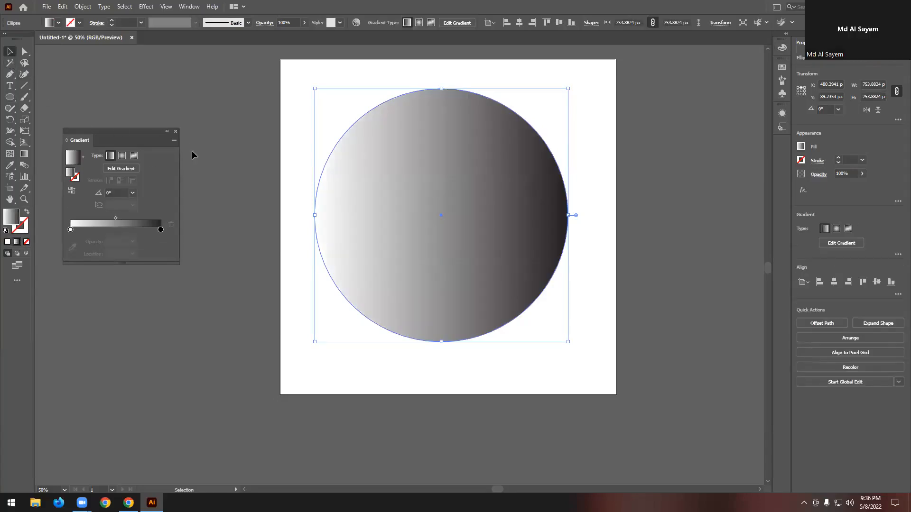
left_click(176, 132)
left_click(219, 127)
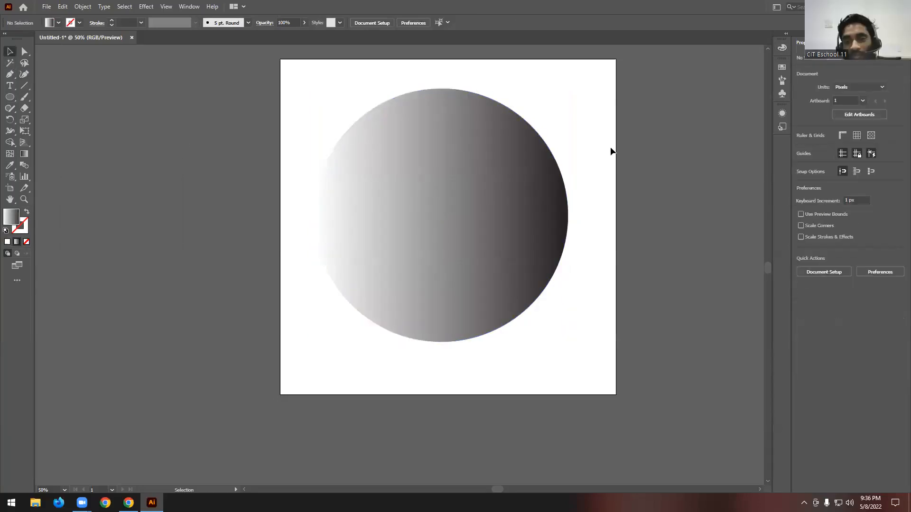
scroll(608, 247, "up", 1)
- Duplicate the gradient circle in place and scale the copy about its centre to about 680 px in diameter
left_click(424, 221)
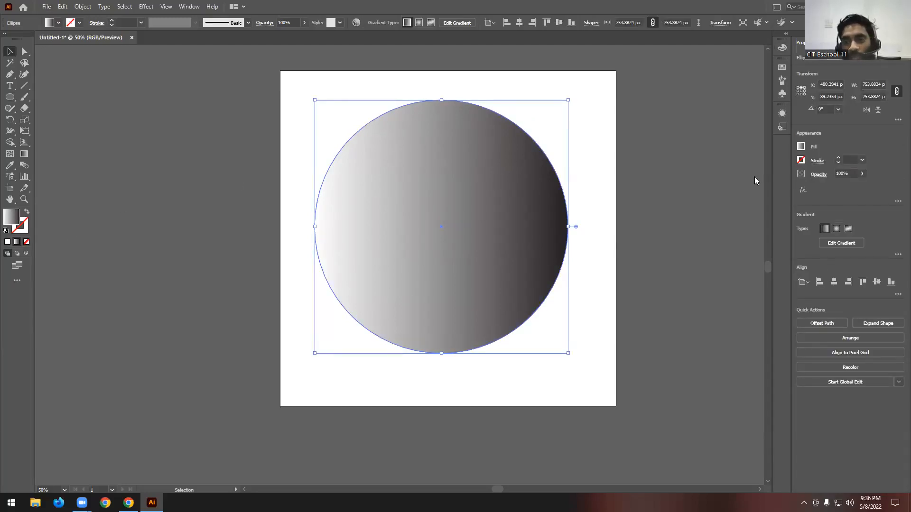
key("a")
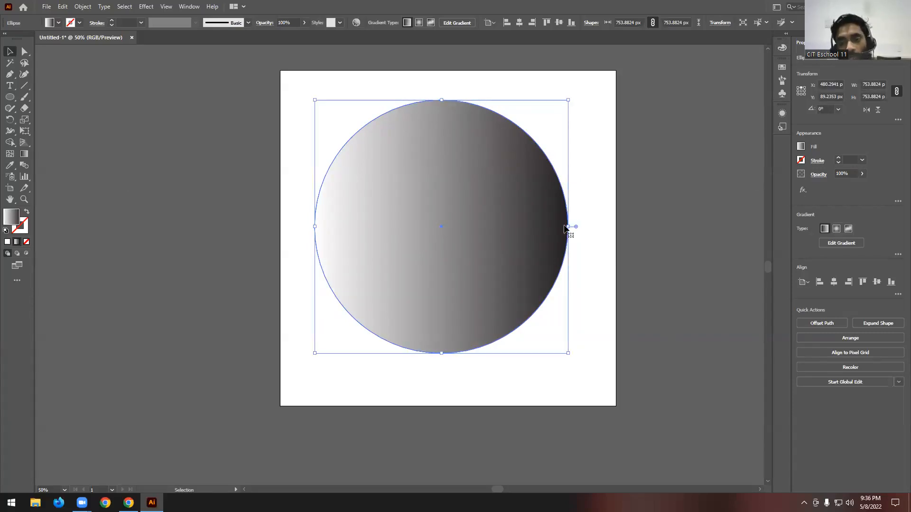
left_click_drag(567, 227, 557, 227)
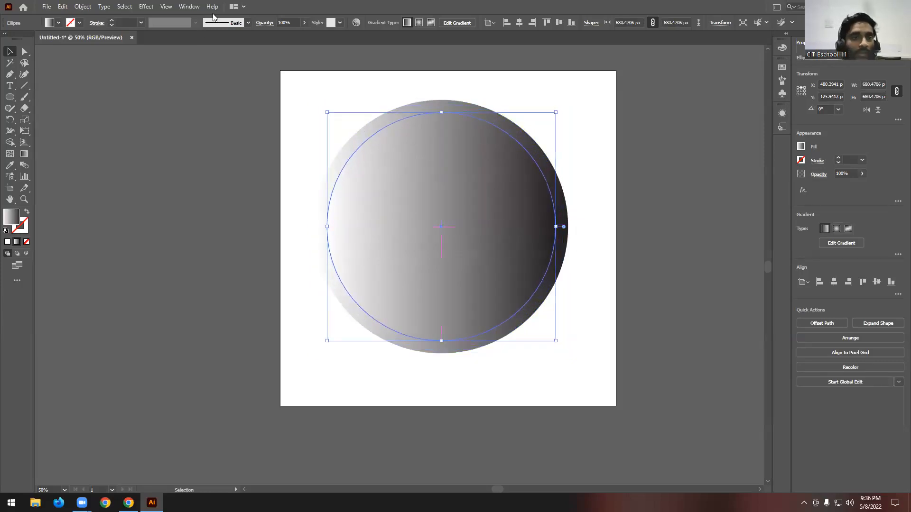
- Open the Gradient panel and reverse the smaller circle's gradient so it runs from black to white
left_click(190, 6)
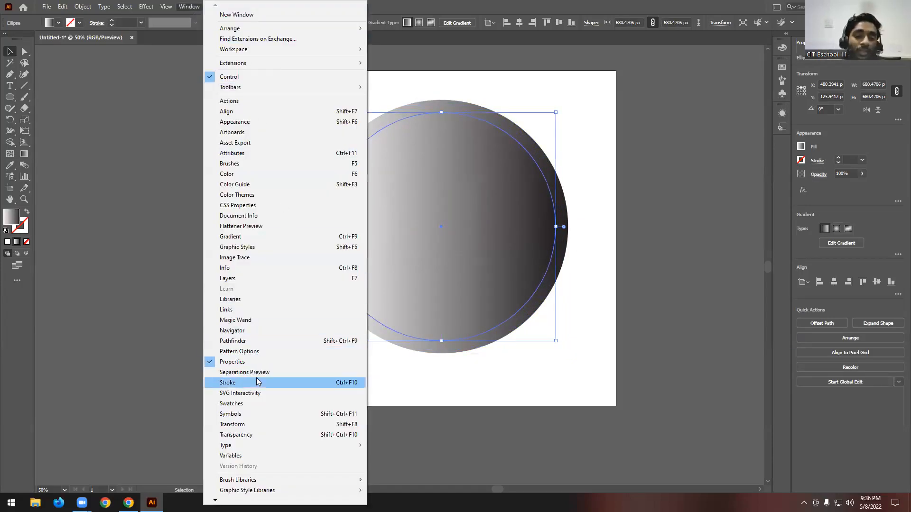
left_click(240, 236)
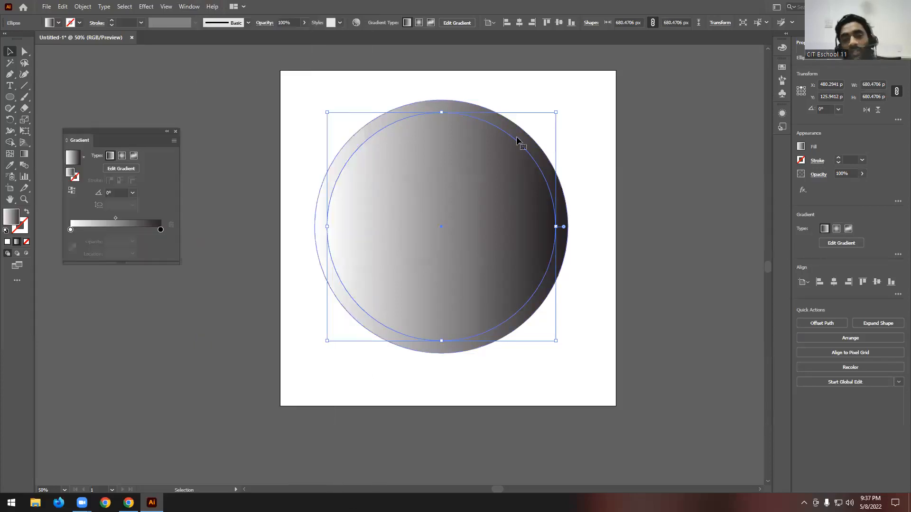
left_click(71, 190)
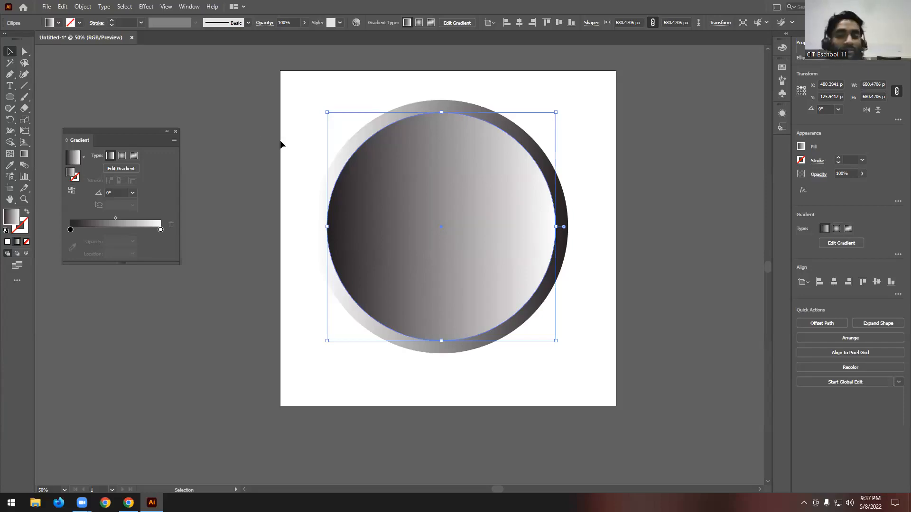
left_click(586, 217)
- Duplicate the reversed-gradient circle in place and scale the copy about its centre to about 601 px in diameter
left_click(476, 194)
key("a")
key("v")
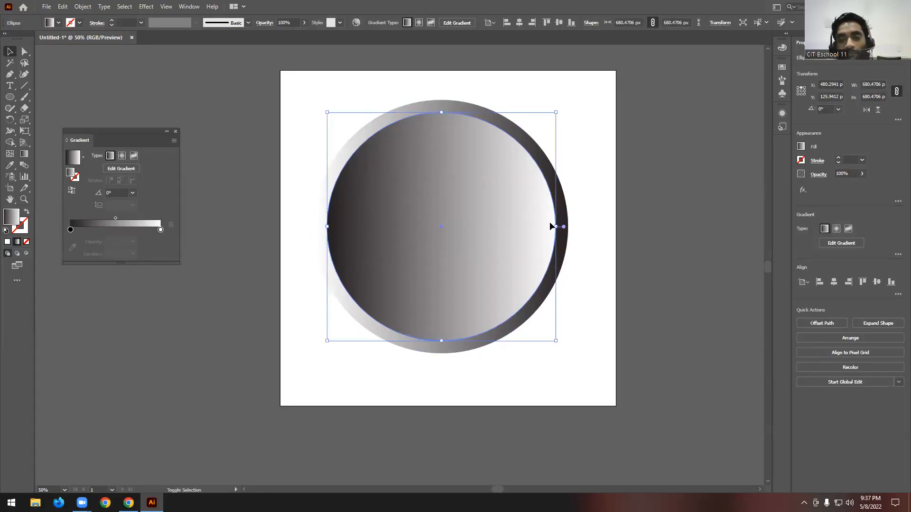
left_click_drag(557, 226, 542, 227)
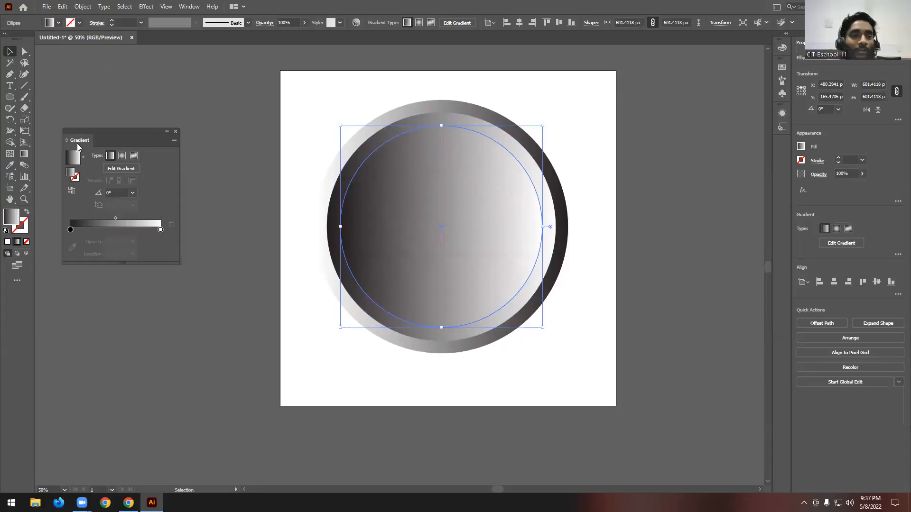
- Fill the innermost circle with solid white and deselect it
left_click(59, 23)
left_click(26, 43)
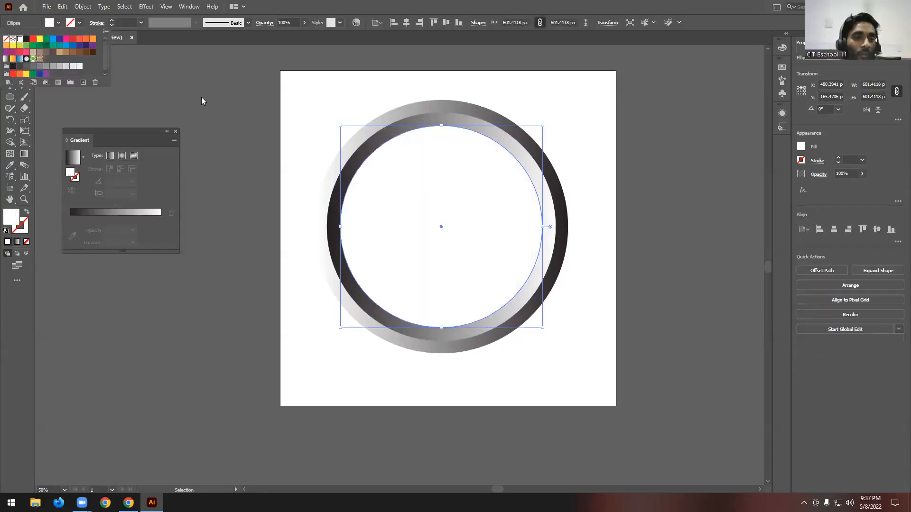
left_click(609, 216)
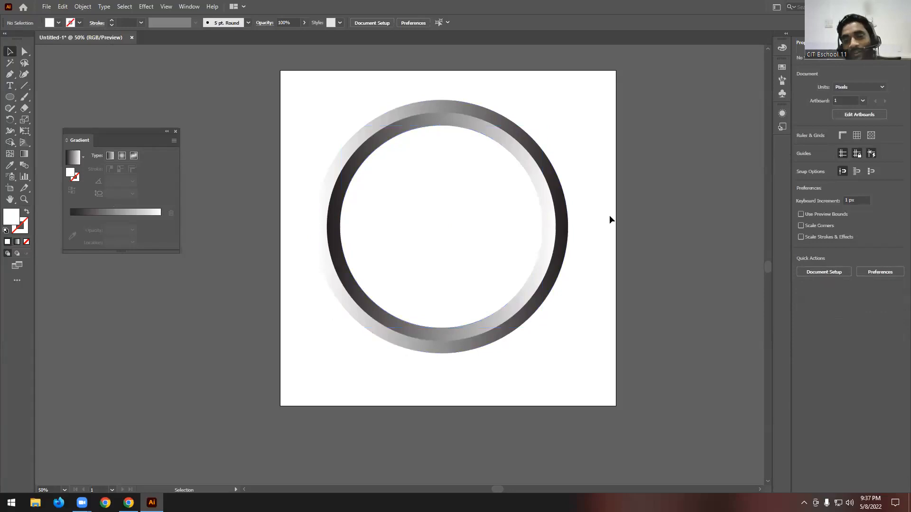
scroll(609, 215, "up", 1)
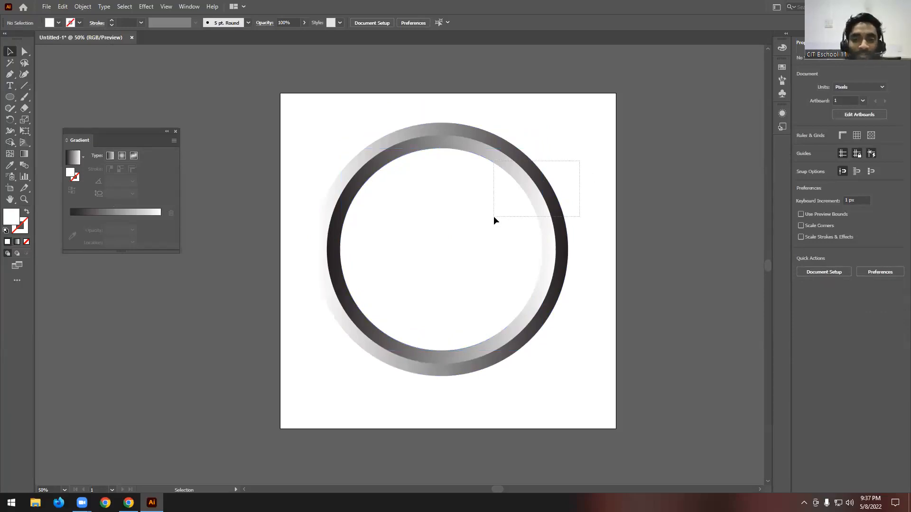
left_click_drag(493, 220, 493, 220)
left_click(627, 209)
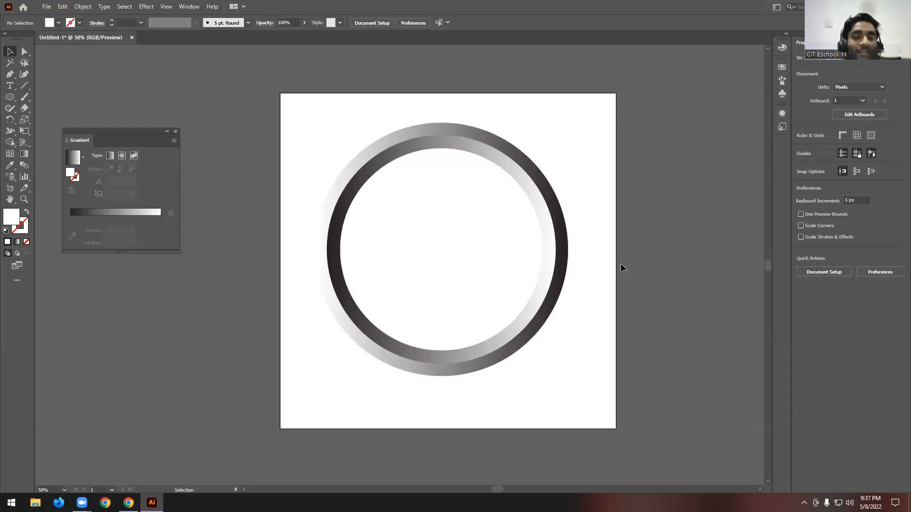
scroll(620, 264, "down", 1)
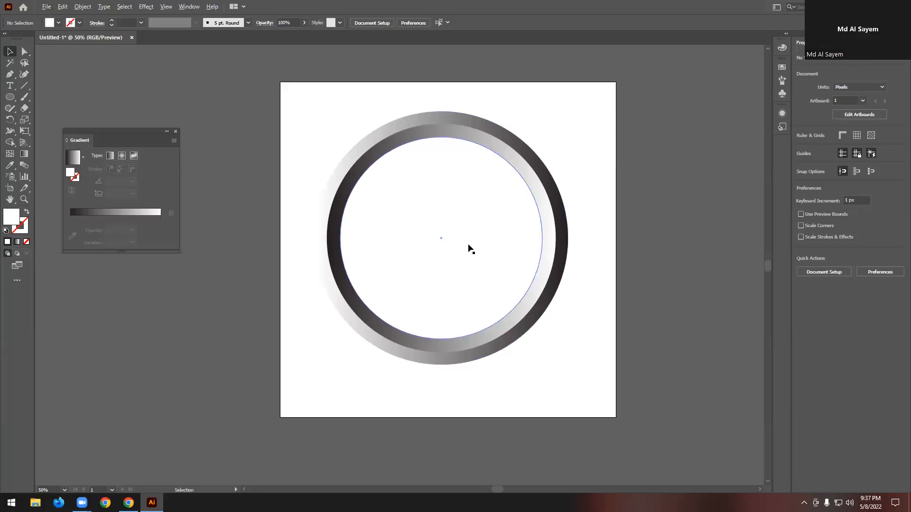
scroll(495, 213, "up", 1)
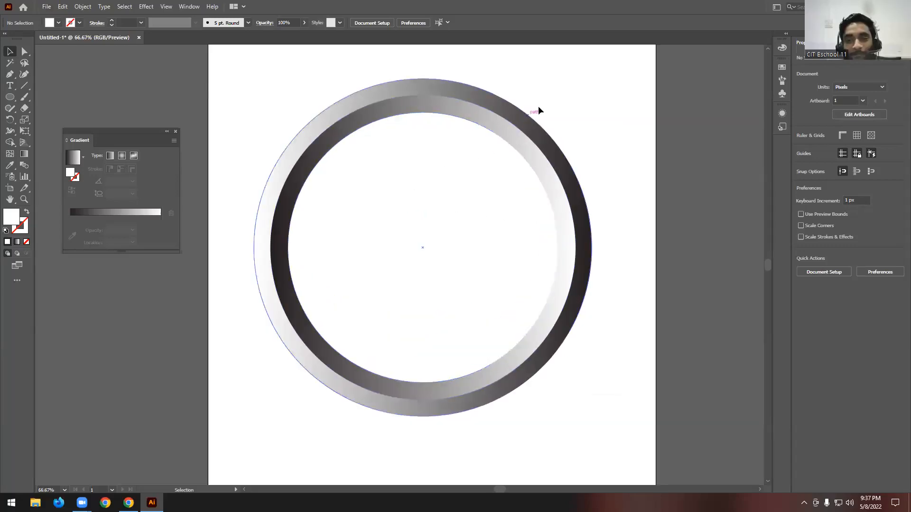
- Select all three concentric circles and show the rulers
left_click_drag(558, 98, 398, 236)
key("a")
key("ctrl+r")
key("v")
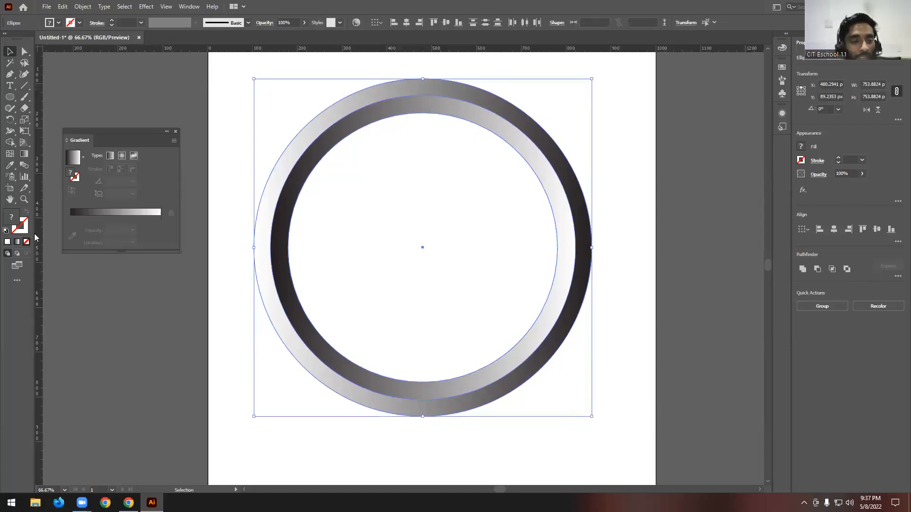
- Place a vertical and a horizontal guide through the circles' common centre, and lock all three circles
left_click_drag(38, 226, 420, 246)
left_click_drag(464, 48, 422, 246)
left_click(638, 201)
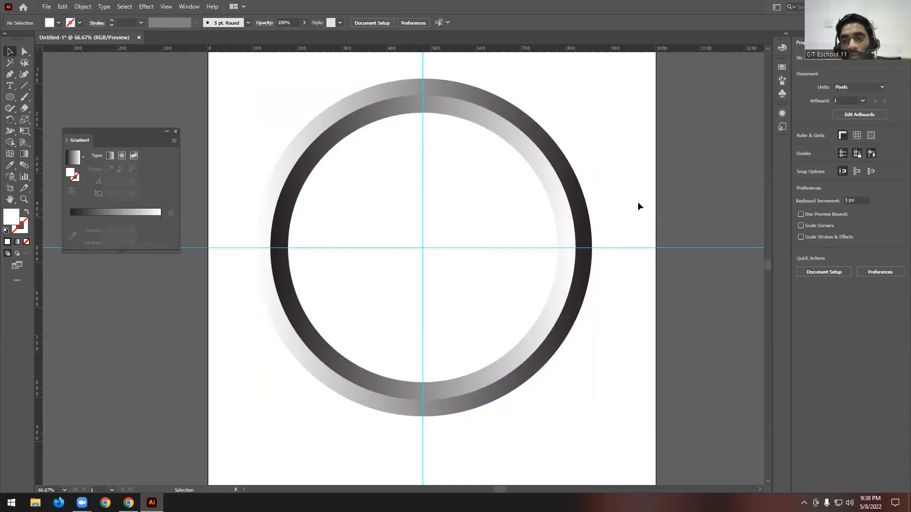
left_click_drag(573, 102, 481, 181)
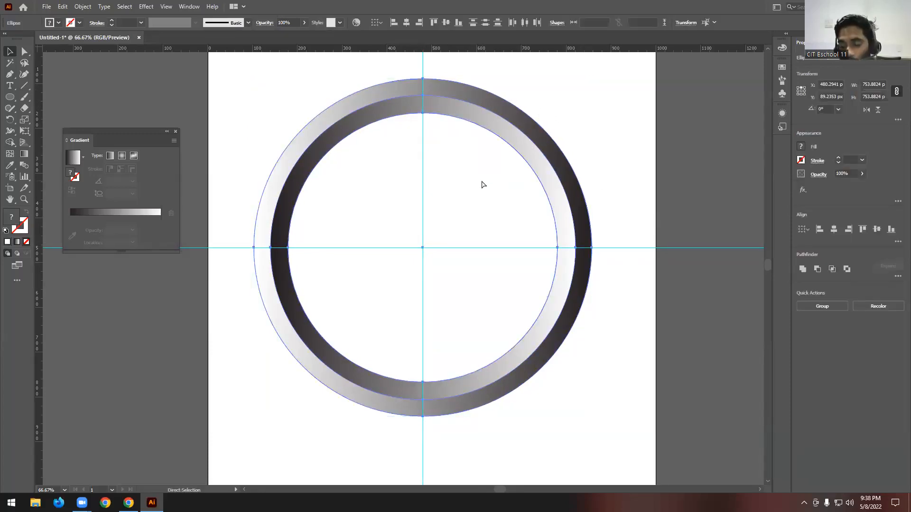
left_click(481, 180)
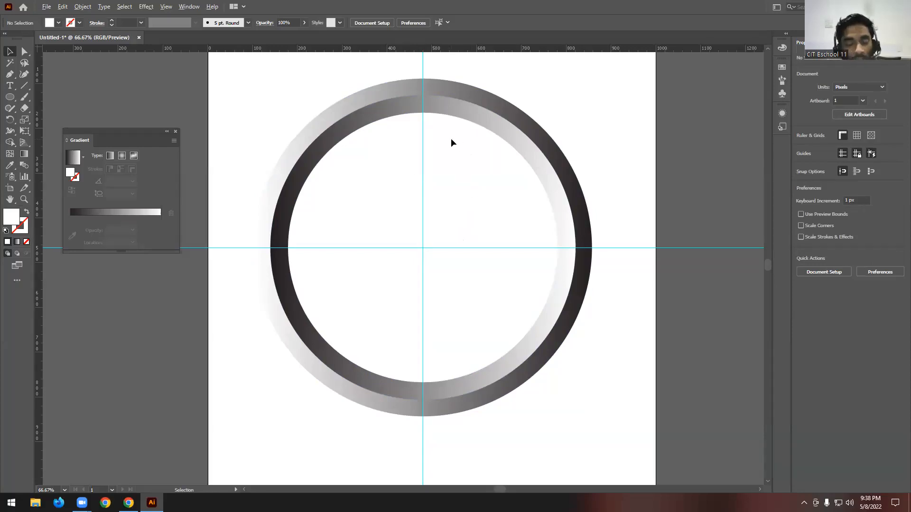
- Draw a rectangle about 5 × 31 px beside the vertical guide, just inside the ring's upper edge, and fill it with red
scroll(450, 139, "up", 1)
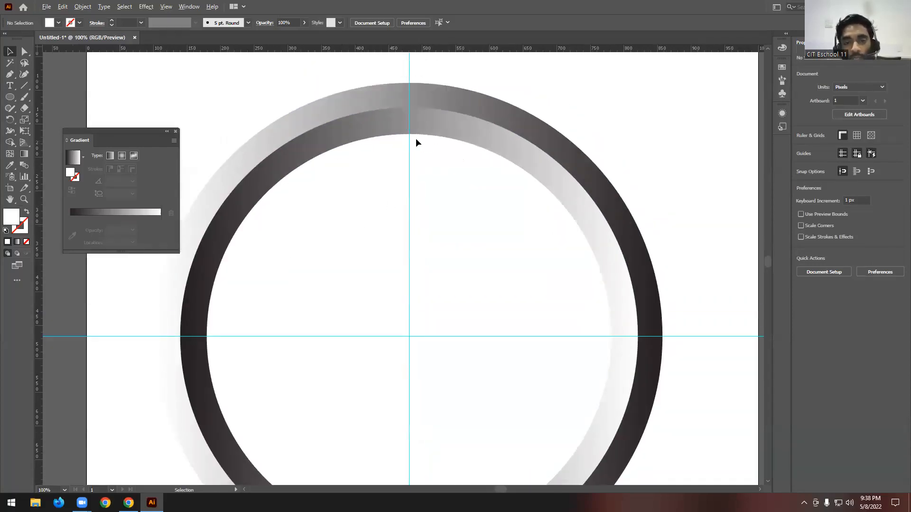
scroll(415, 142, "up", 1)
left_click_drag(10, 97, 52, 98)
left_click_drag(408, 151, 412, 185)
key("ctrl+plus")
left_click(58, 23)
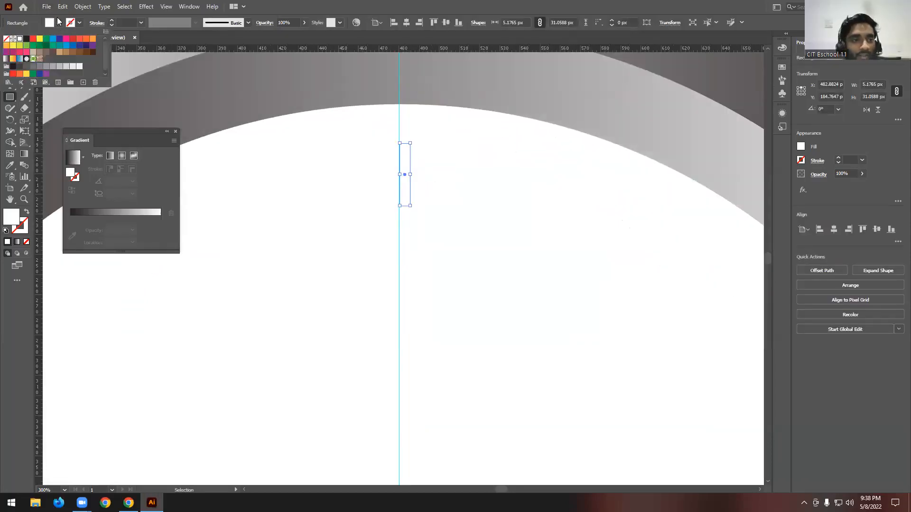
left_click(33, 43)
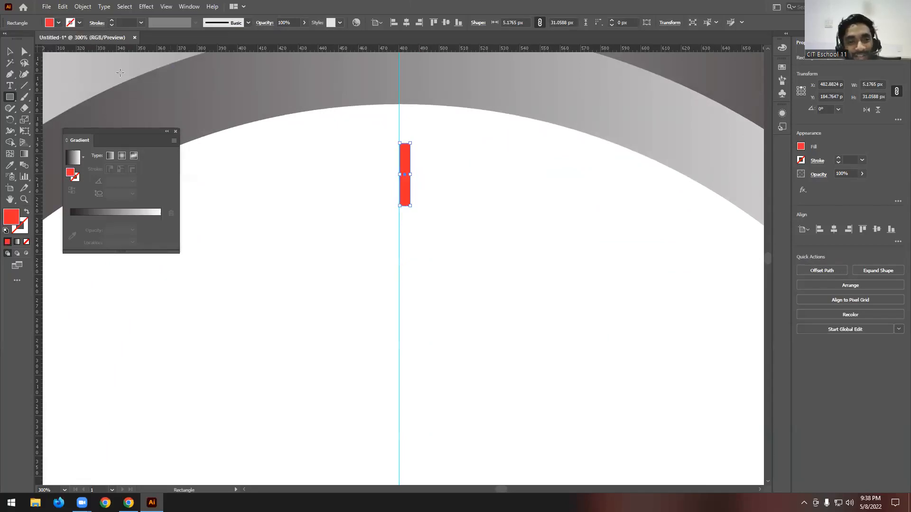
- Centre the red rectangle on the vertical guide near the ring's inner edge and shorten it to about 27 px high
scroll(446, 153, "up", 2)
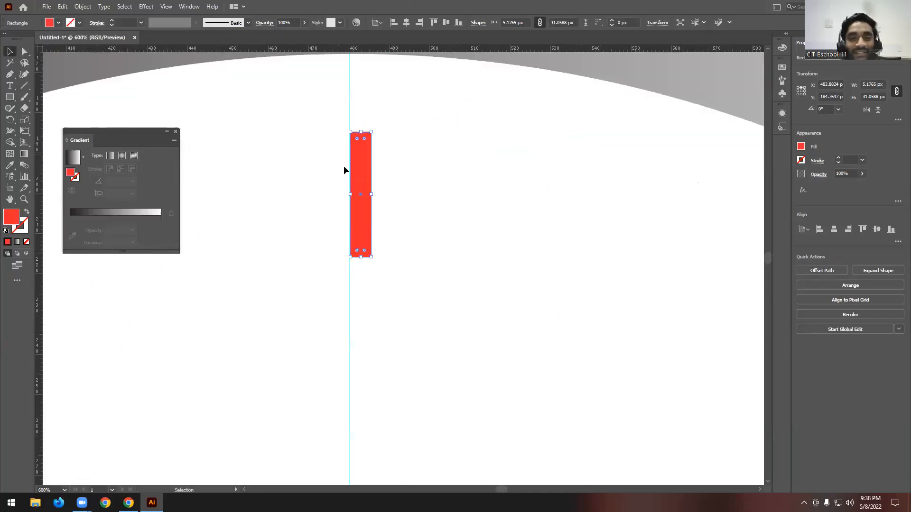
left_click_drag(364, 165, 354, 167)
scroll(402, 164, "down", 4)
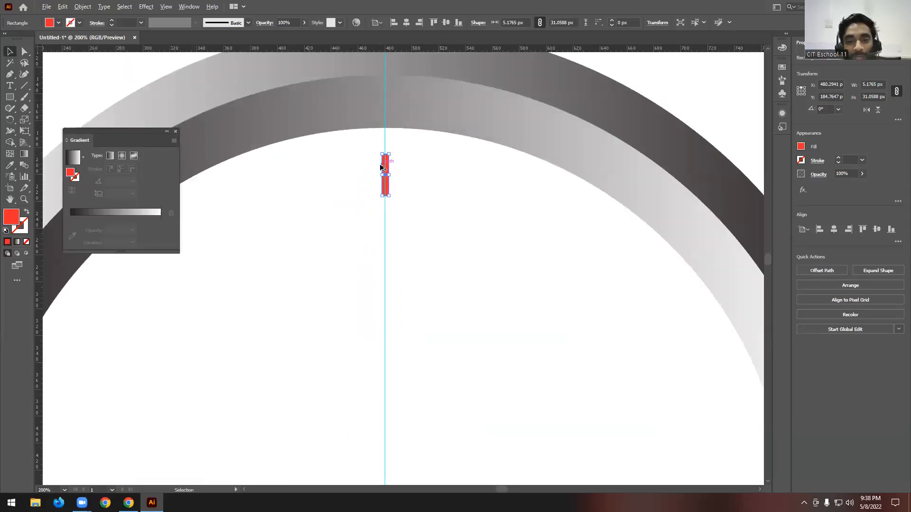
scroll(389, 164, "up", 4)
left_click_drag(395, 257, 396, 239)
left_click_drag(400, 199, 402, 176)
key("ctrl+1")
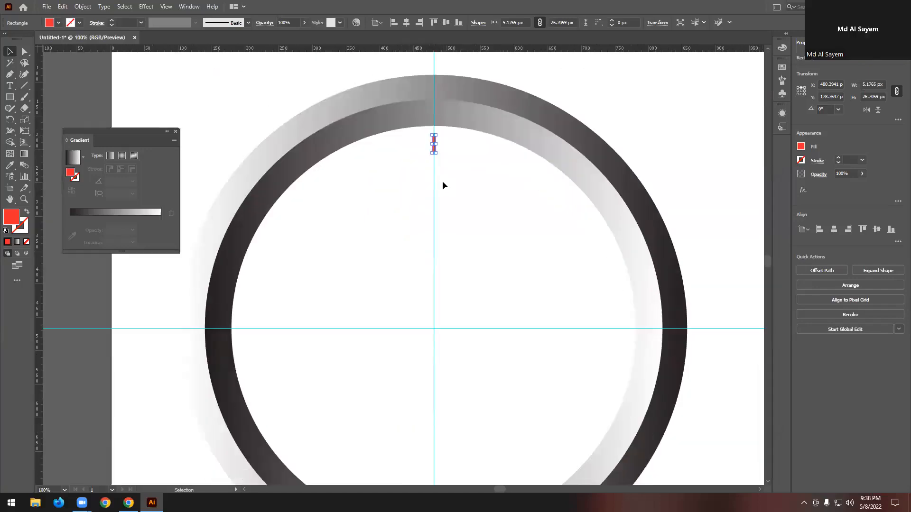
left_click(590, 92)
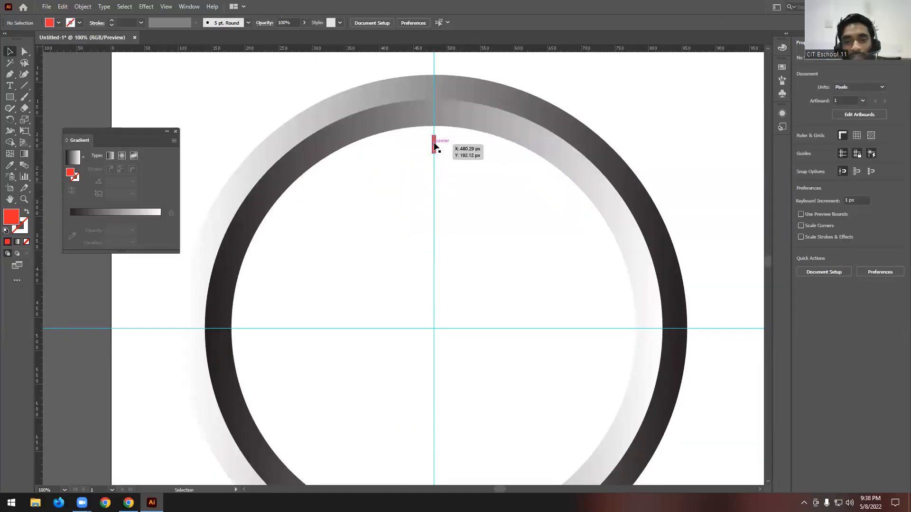
- Make a copy of the red rectangle rotated by 30° about the guides' intersection
left_click(433, 144)
scroll(434, 137, "down", 3)
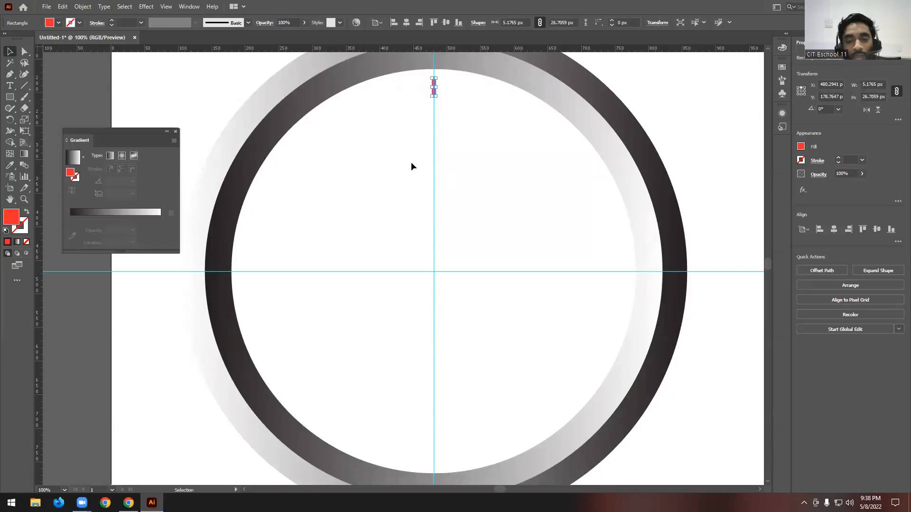
scroll(411, 166, "down", 1)
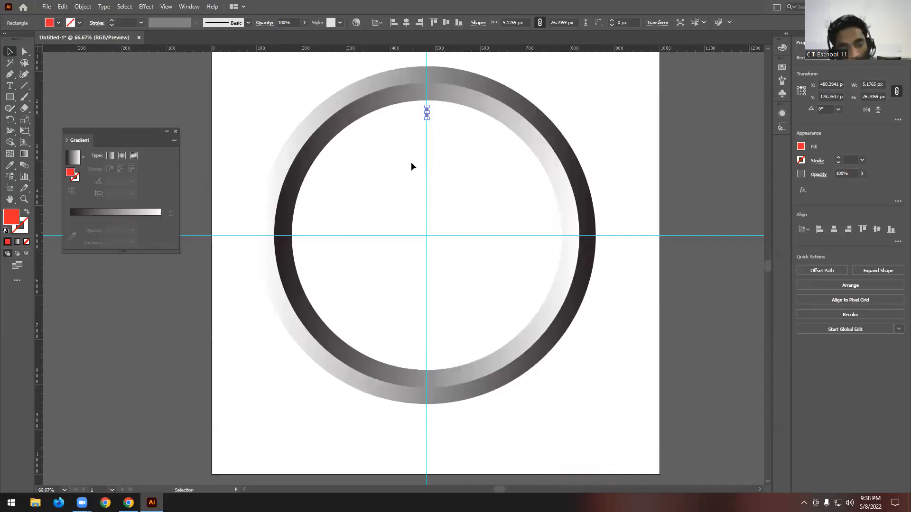
left_click(11, 120)
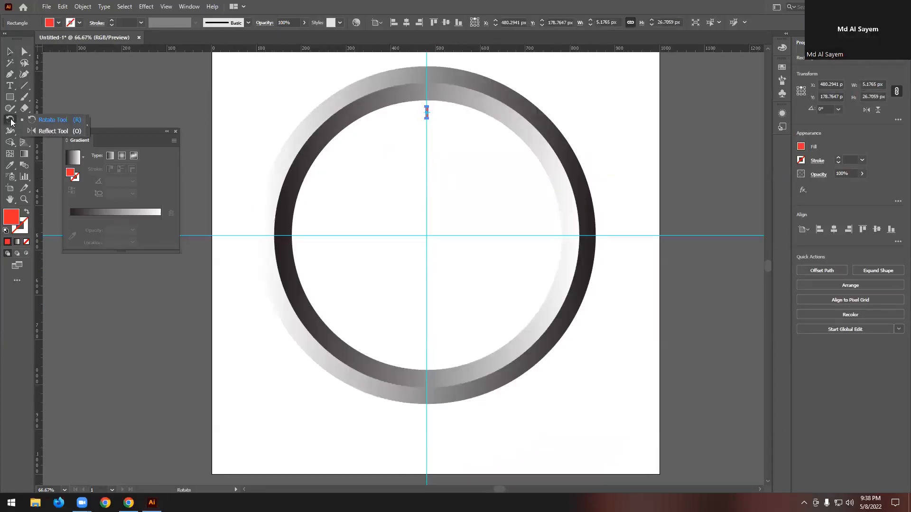
left_click(46, 121)
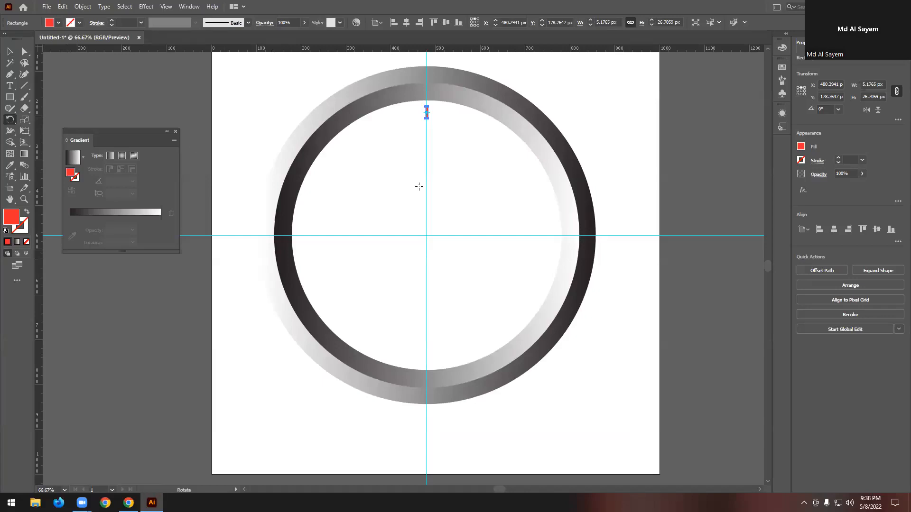
left_click(426, 235, "alt")
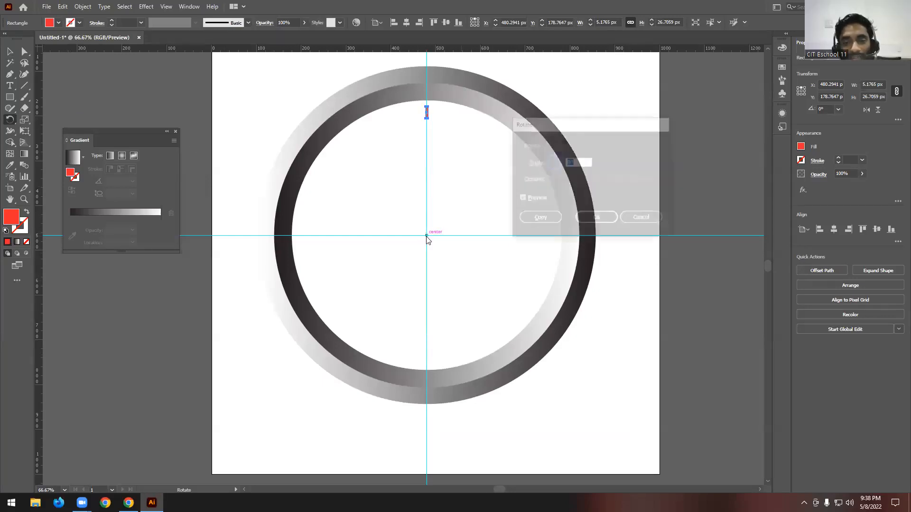
type("360/12")
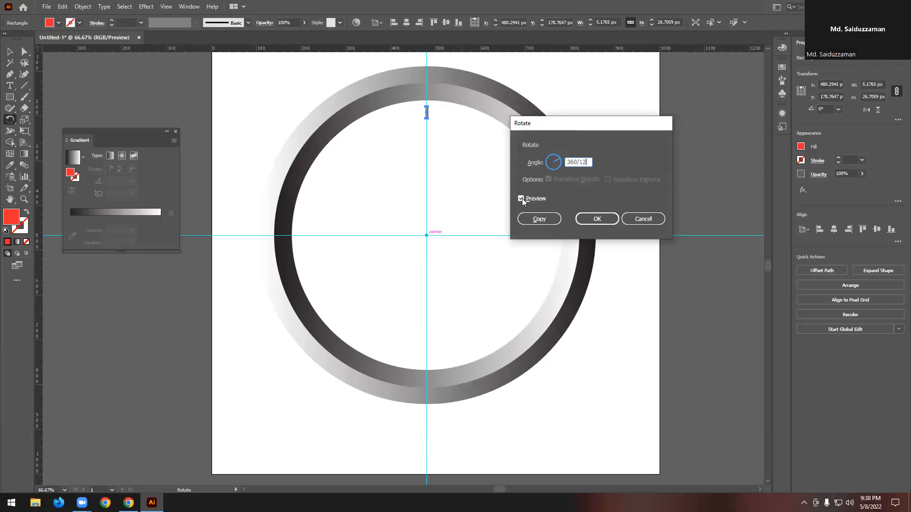
left_click(521, 198)
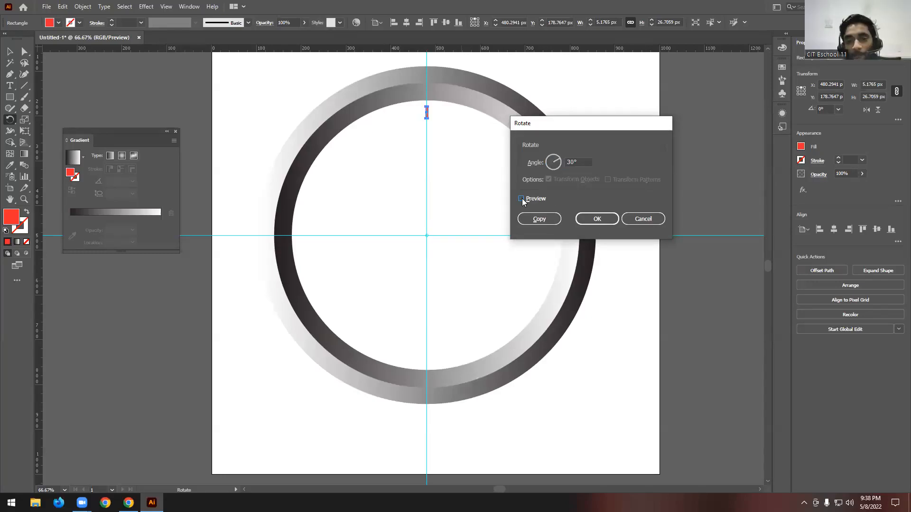
left_click(535, 220)
- Repeat the rotated copy around the circle until twelve red marks ring the dial, and deselect
key("ctrl+d")
key("ctrl+d")
key("ctrl+d")
key("ctrl+d")
key("ctrl+d")
key("ctrl+d")
key("ctrl+d")
key("ctrl+d")
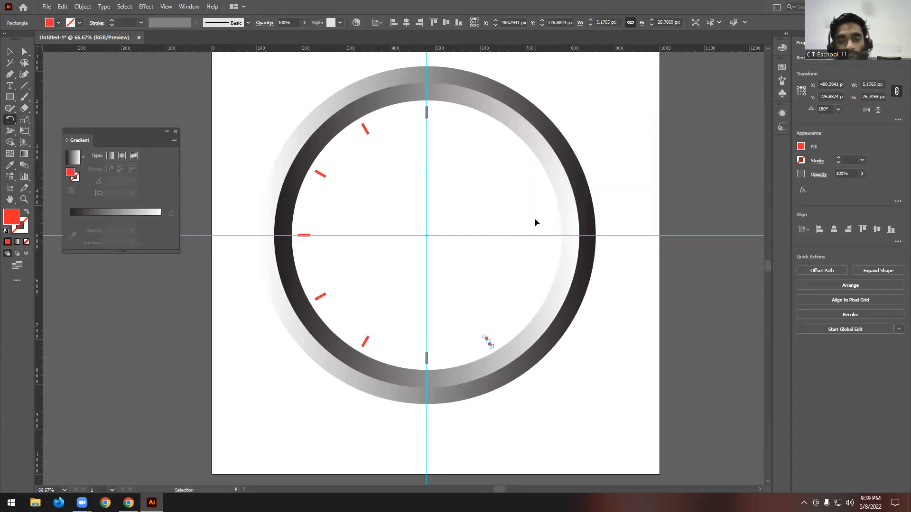
key("ctrl+d")
key("ctrl+d")
key("v")
left_click(265, 81)
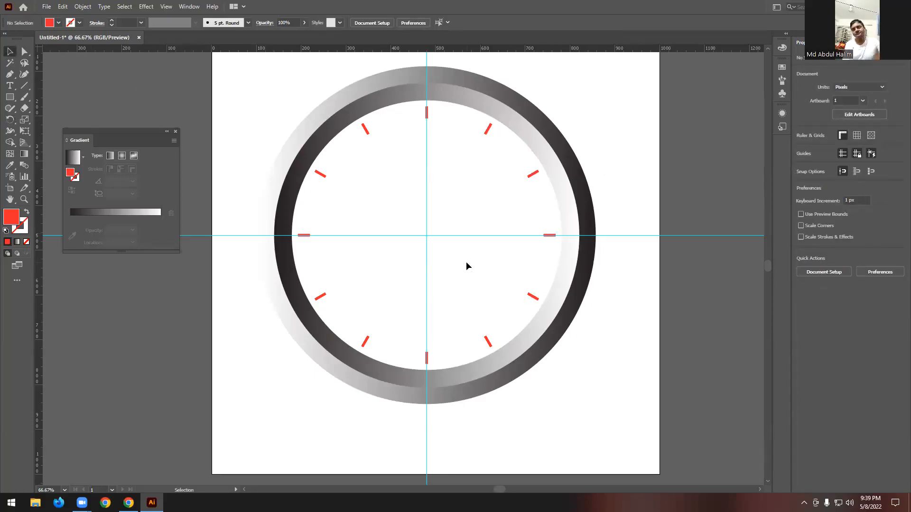
- Draw a circle about 12 px in diameter over the uppermost red mark and fill it with dark blue
scroll(426, 104, "up", 5)
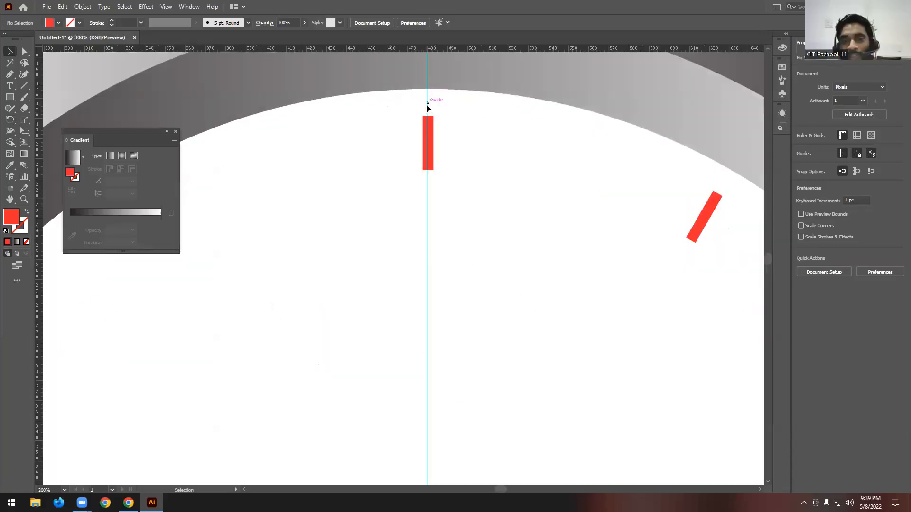
scroll(441, 143, "up", 1)
left_click(10, 96)
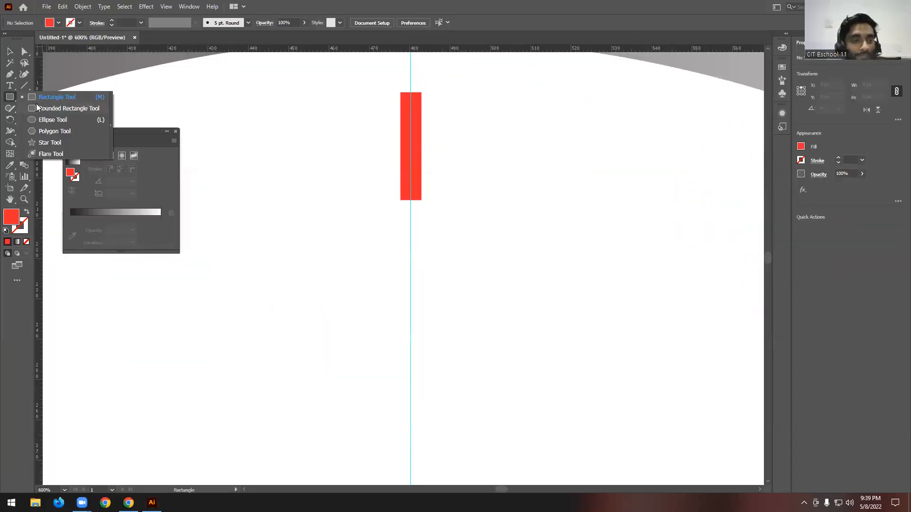
left_click(42, 120)
left_click_drag(410, 142, 435, 167)
key("v")
left_click(58, 23)
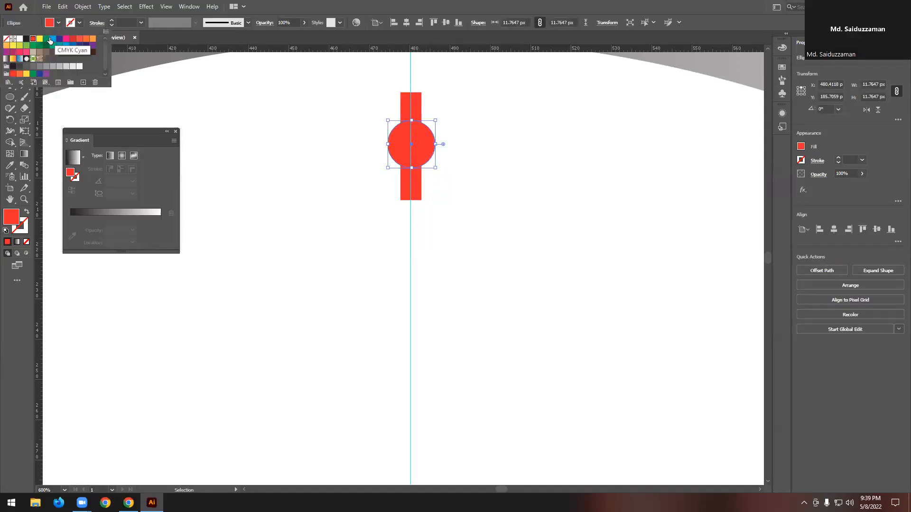
left_click(52, 41)
left_click(59, 39)
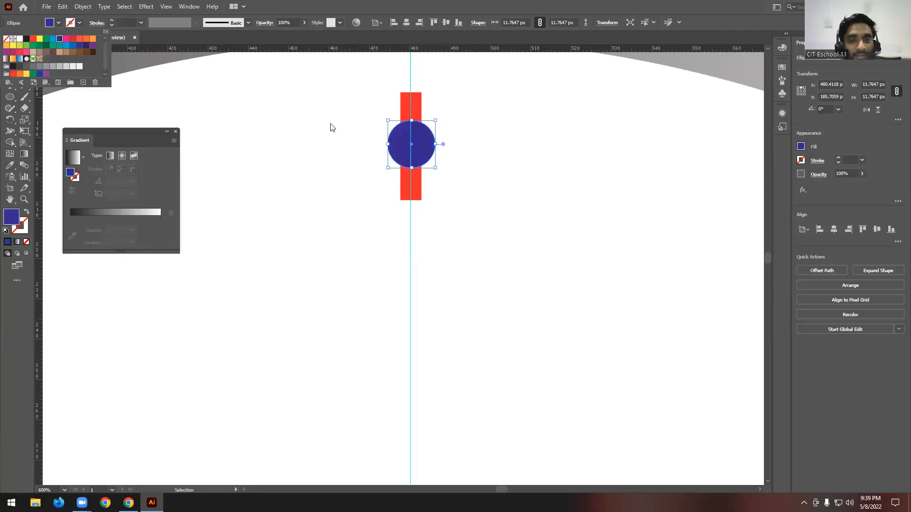
- Align the blue circle horizontally and vertically to the centre of the uppermost red mark
left_click(417, 132)
scroll(421, 128, "up", 2)
left_click_drag(441, 152, 399, 152)
left_click(465, 151)
left_click_drag(417, 122, 349, 187)
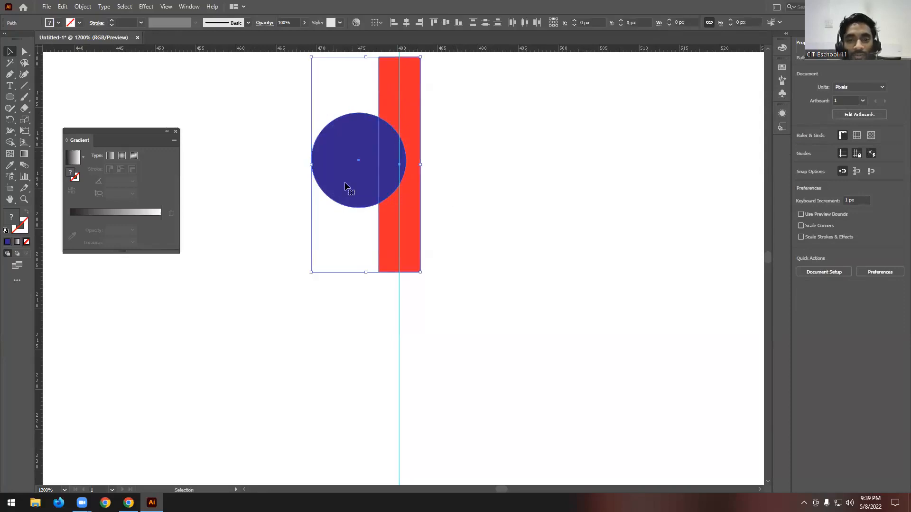
left_click(411, 86)
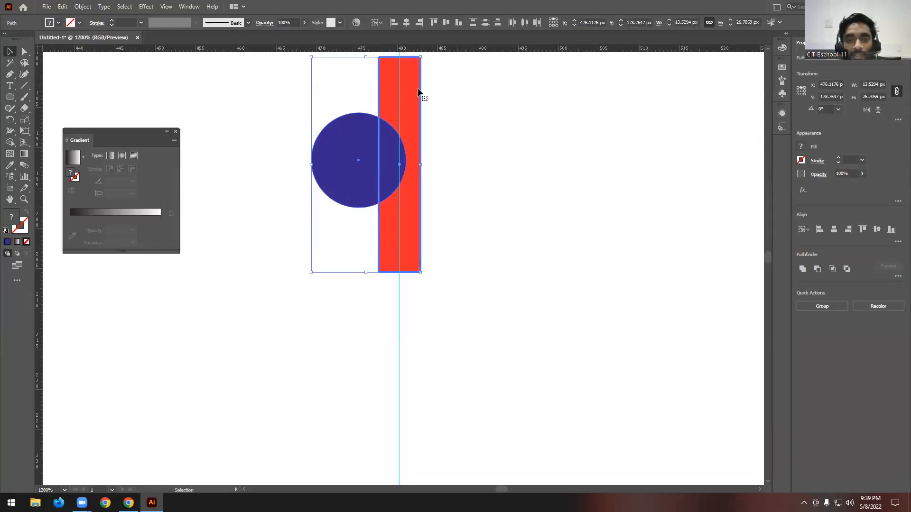
left_click(406, 23)
left_click(444, 22)
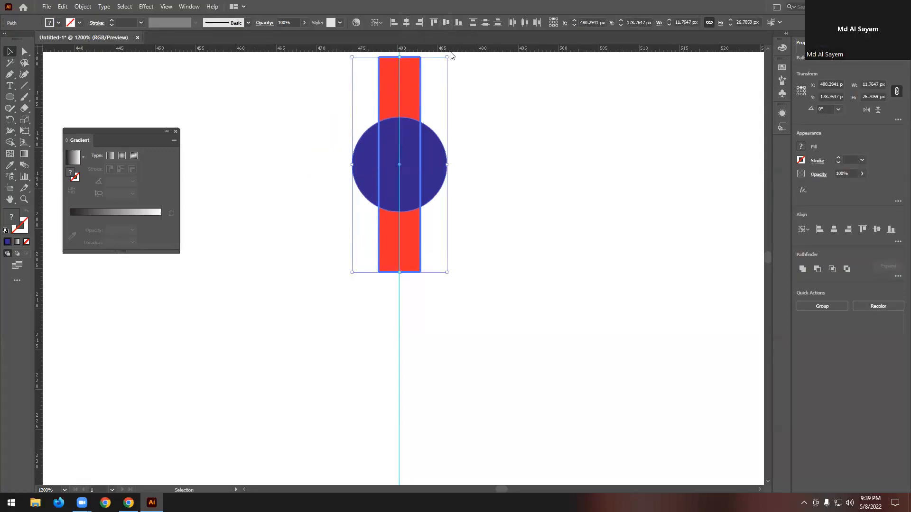
left_click(489, 136)
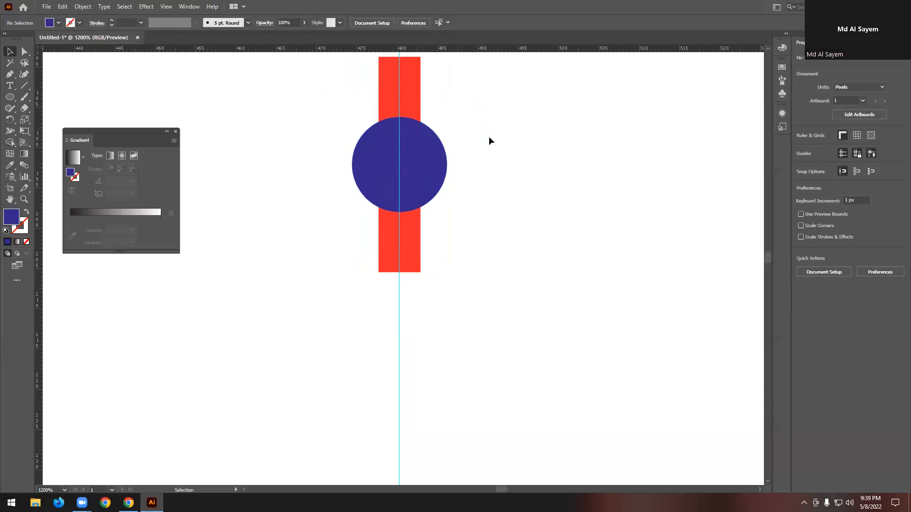
- Make a copy of the blue circle rotated by 360/60 degrees about the guides' intersection
left_click(433, 155)
scroll(432, 156, "down", 6)
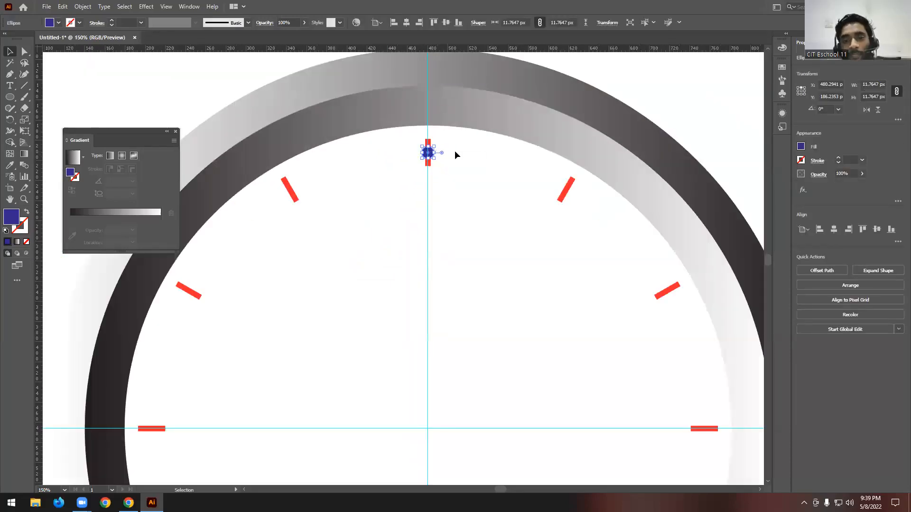
scroll(455, 154, "down", 1)
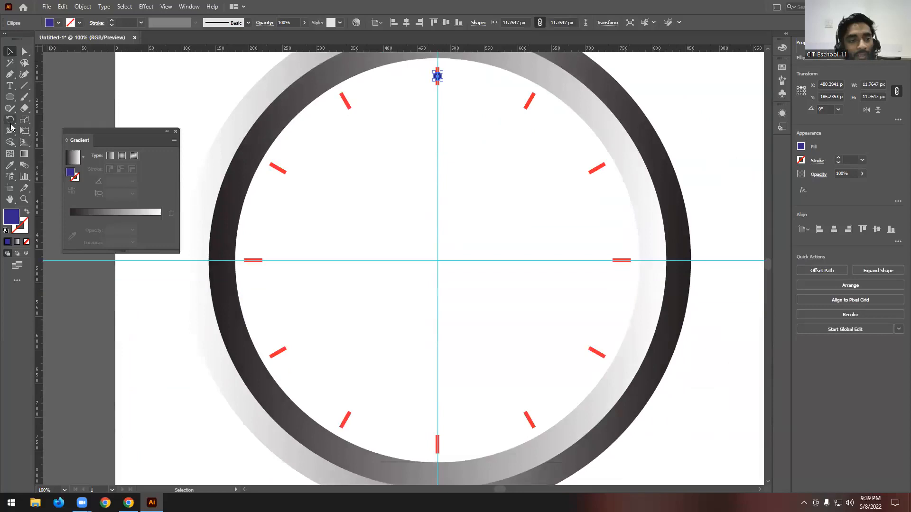
left_click(10, 121)
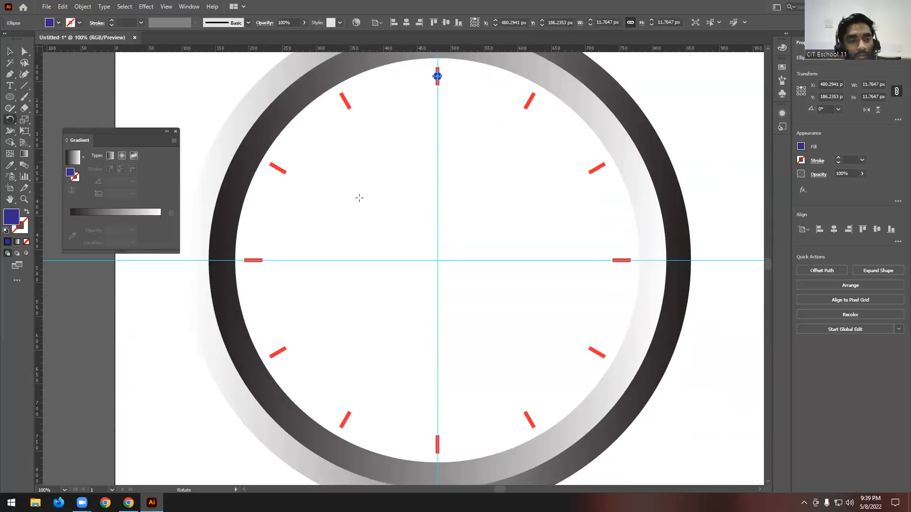
left_click(437, 260, "alt")
type("360/60")
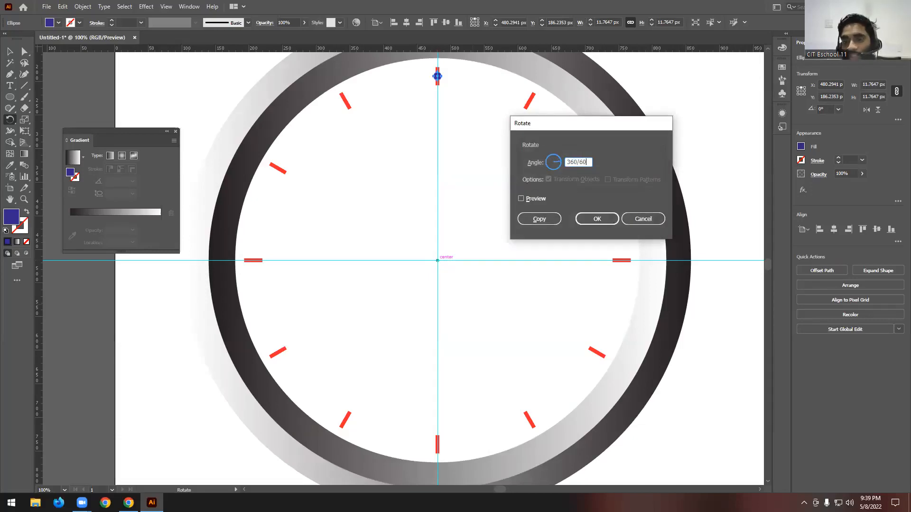
left_click(521, 199)
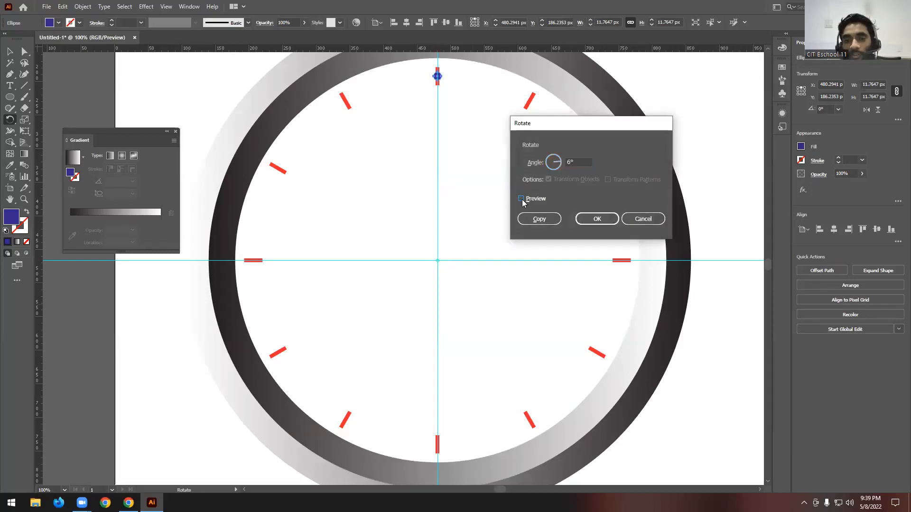
left_click(539, 219)
- Repeat the rotated copy of the blue circle until sixty dots ring the dial, and deselect
key("ctrl+d")
key("ctrl+d")
key("ctrl+d")
key("ctrl+d")
key("ctrl+d")
key("ctrl+d")
key("ctrl+d")
key("ctrl+d")
key("ctrl+d")
key("ctrl+d")
key("ctrl+d")
key("ctrl+d")
key("ctrl+d")
key("ctrl+d")
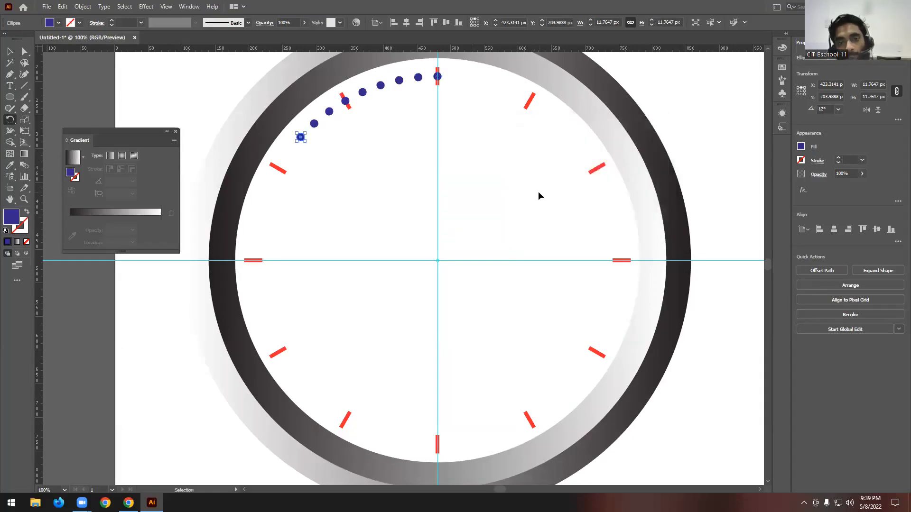
key("ctrl+d")
key("ctrl+d")
key("ctrl+d")
key("ctrl+d")
key("ctrl+d")
key("ctrl+d")
key("ctrl+d")
key("ctrl+d")
key("ctrl+d")
key("ctrl+d")
key("ctrl+d")
key("ctrl+d")
key("ctrl+d")
key("ctrl+d")
key("ctrl+d")
key("ctrl+d")
key("ctrl+d")
key("ctrl+d")
key("ctrl+d")
key("ctrl+d")
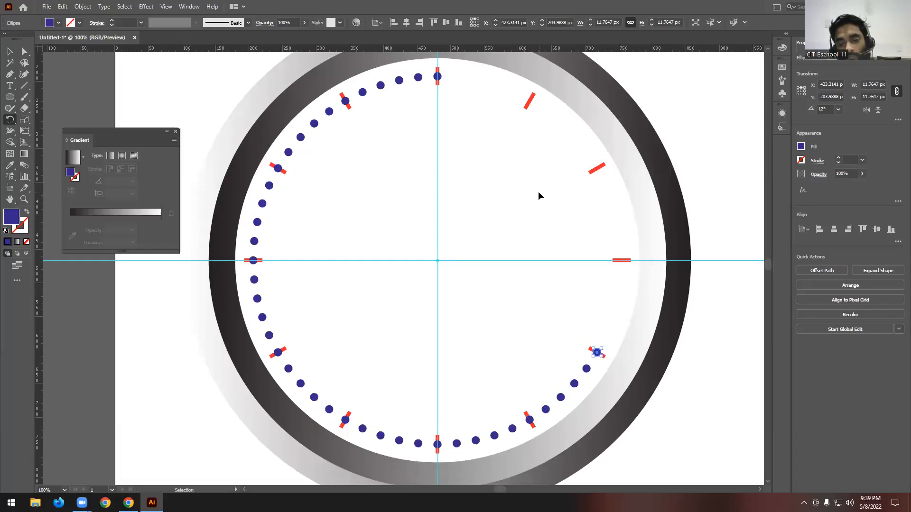
key("ctrl+d")
key("ctrl+d")
key("ctrl+d")
key("ctrl+d")
key("ctrl+d")
key("ctrl+d")
key("ctrl+d")
key("ctrl+d")
key("ctrl+d")
key("ctrl+d")
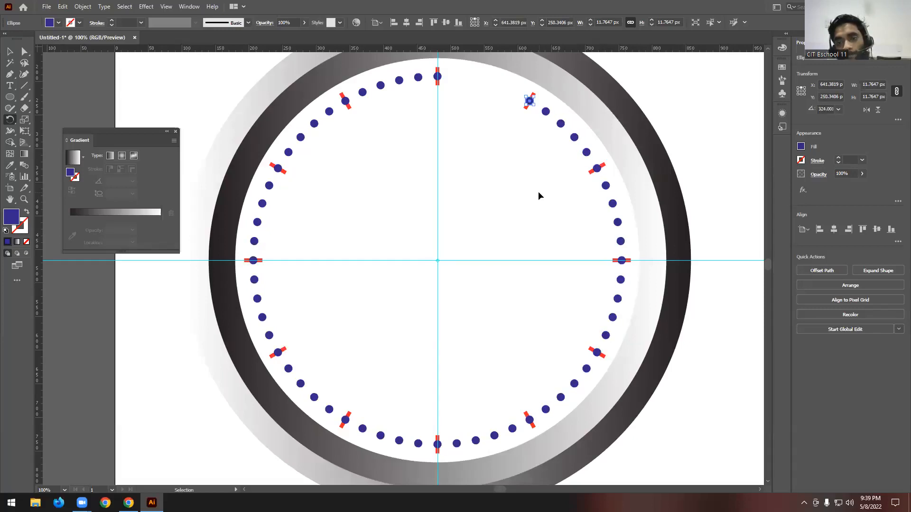
key("ctrl+d")
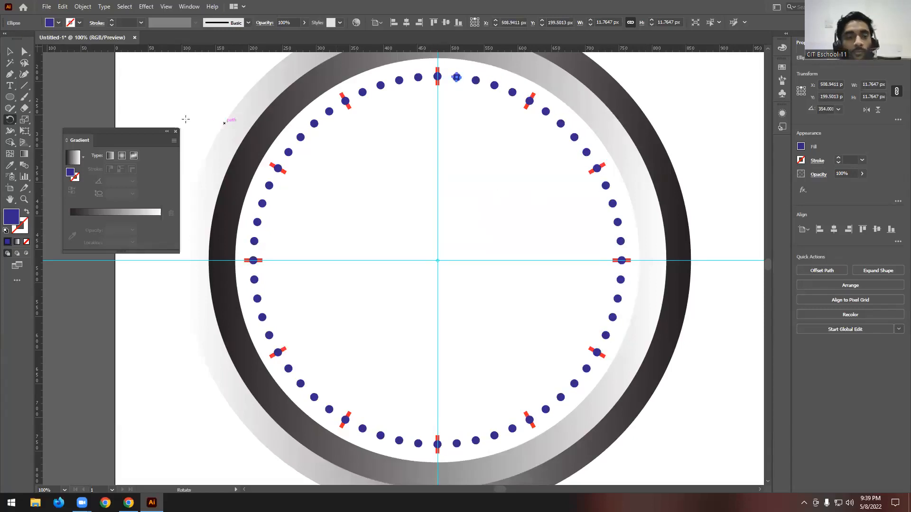
left_click(14, 51)
left_click(250, 90)
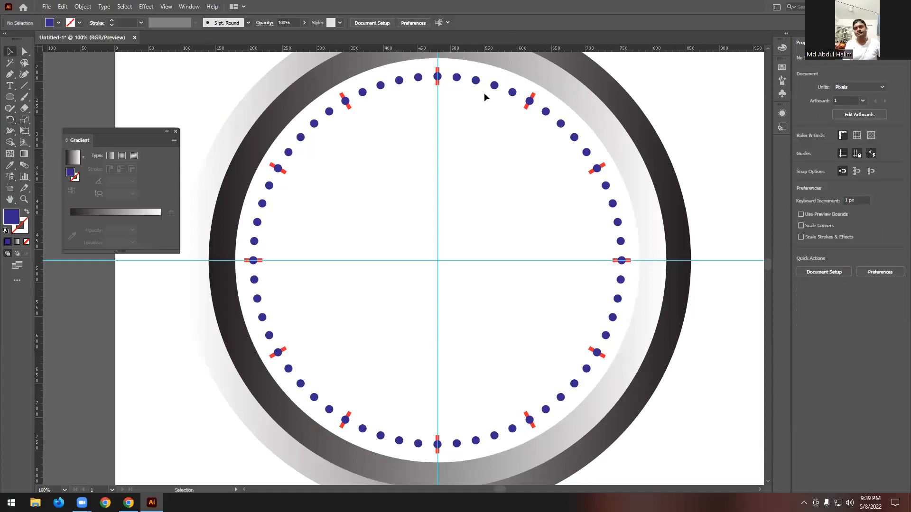
- Delete the blue dots covering the red hour marks at 12, 11, 10, 9, 1 and 2 o'clock
scroll(438, 77, "up", 1)
left_click(439, 77)
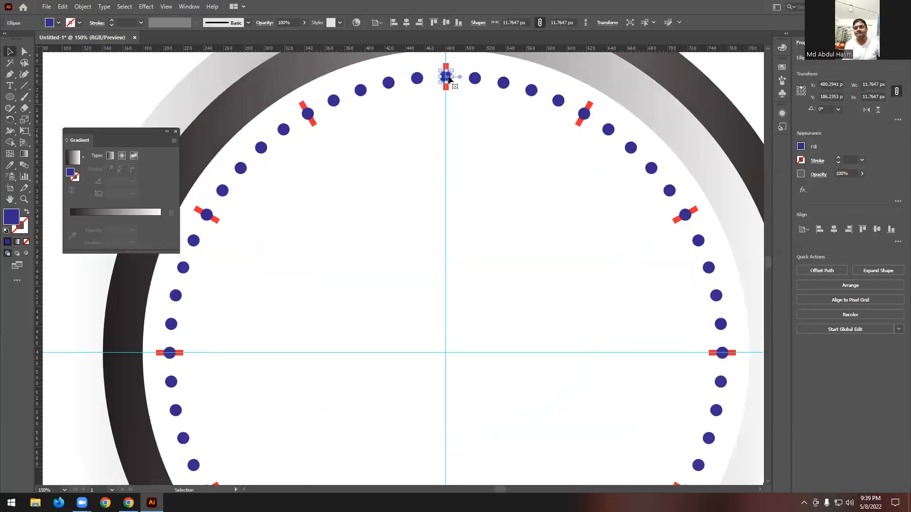
key("Delete")
left_click(308, 113)
key("Delete")
key("Delete")
left_click(169, 352)
key("Delete")
left_click(584, 113)
key("Delete")
left_click(684, 215)
key("Delete")
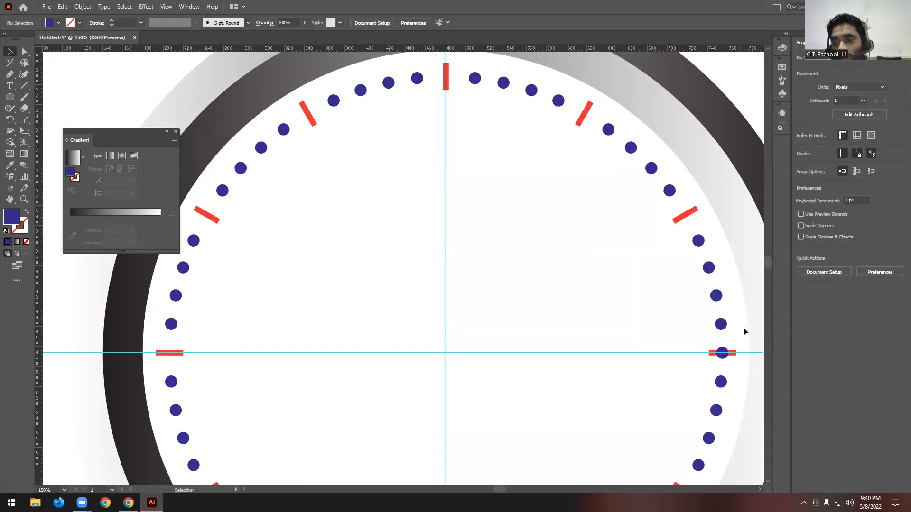
left_click(722, 352)
scroll(546, 286, "down", 5)
left_click(719, 311)
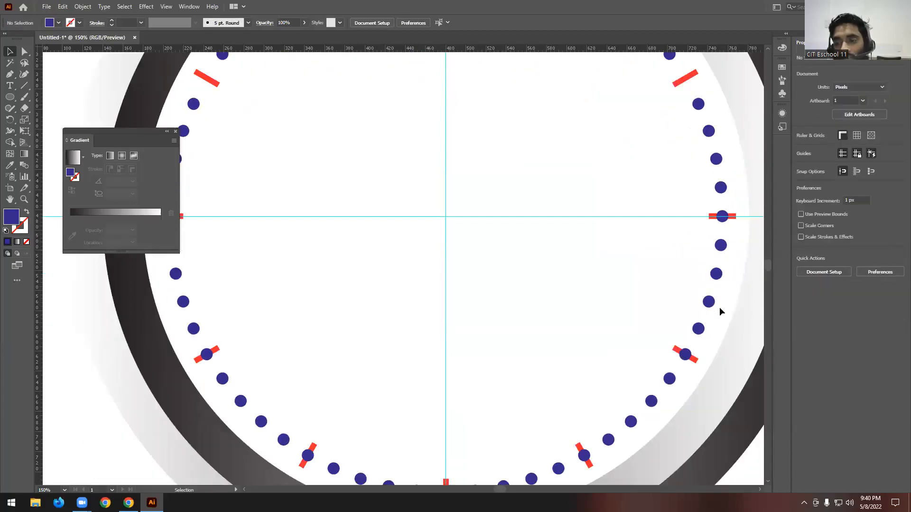
left_click(732, 216)
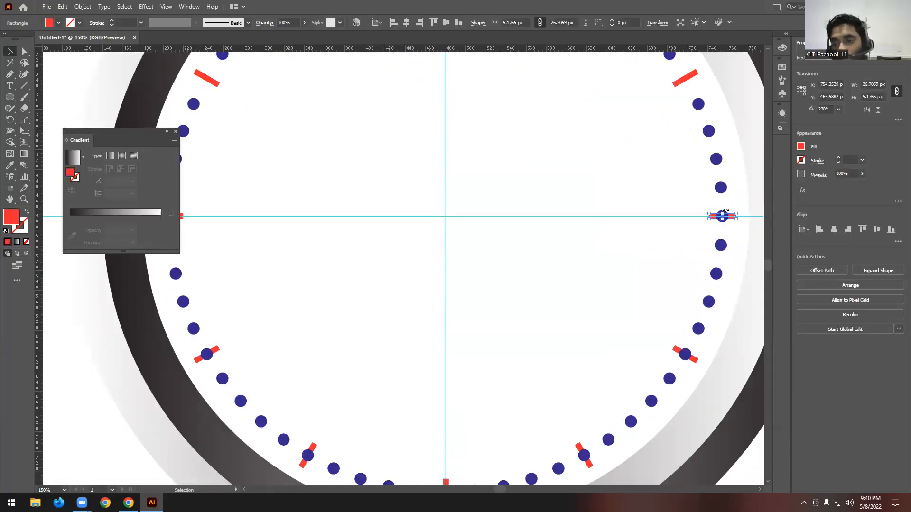
left_click(724, 204)
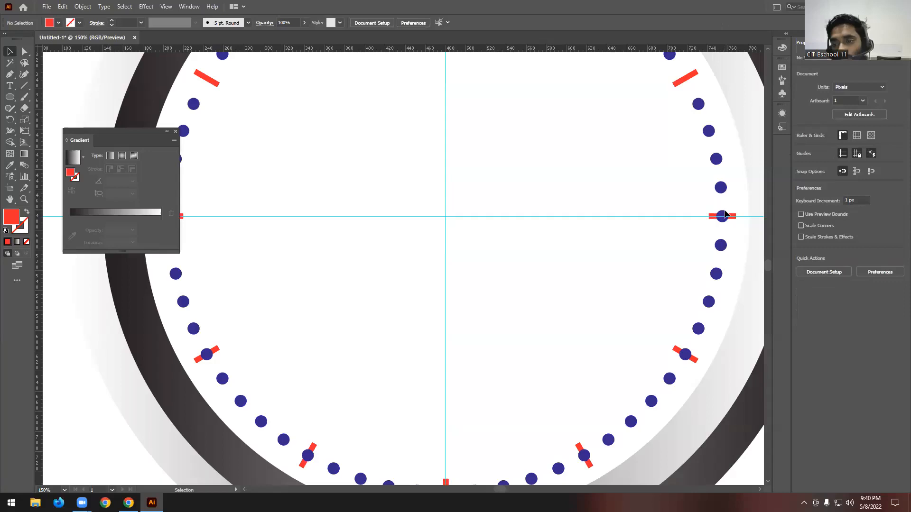
- Delete the blue dots covering the red hour marks at 3, 4, 5, 6 and 7 o'clock
left_click(687, 354)
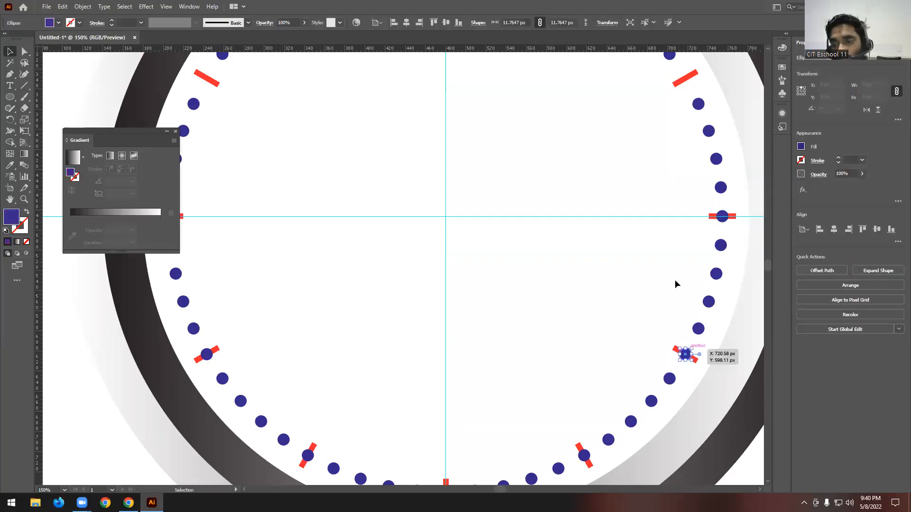
scroll(674, 275, "down", 2)
key("Delete")
scroll(631, 345, "down", 2)
left_click(584, 330)
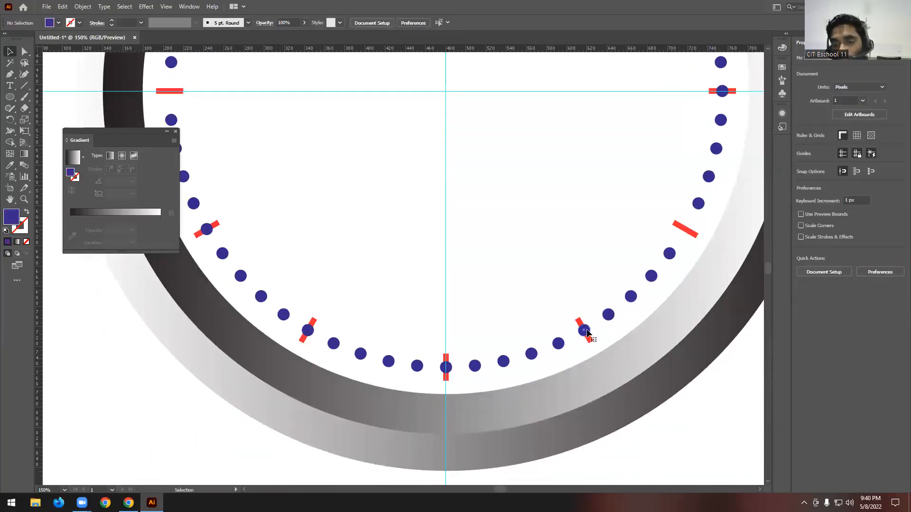
key("Delete")
left_click(446, 367)
key("Delete")
left_click(308, 331)
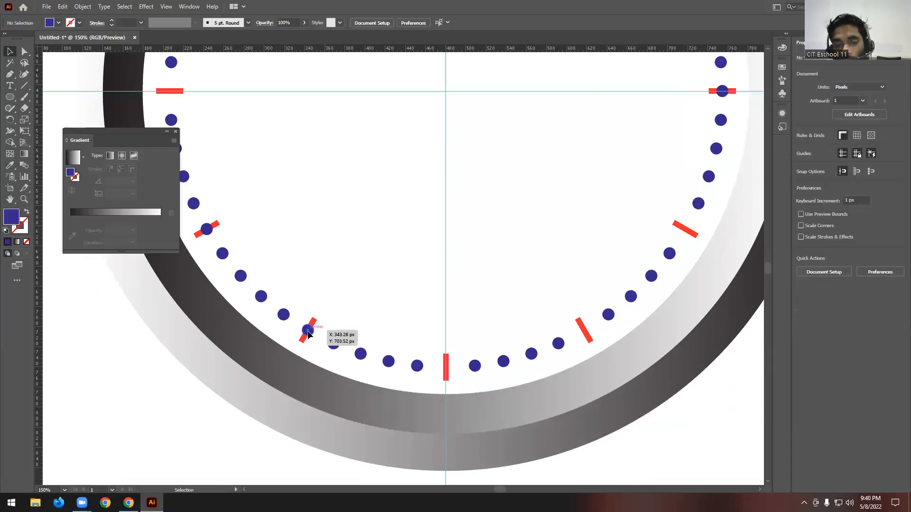
key("Delete")
scroll(431, 292, "up", 3)
scroll(431, 291, "down", 3)
scroll(543, 277, "up", 3)
scroll(613, 269, "down", 1)
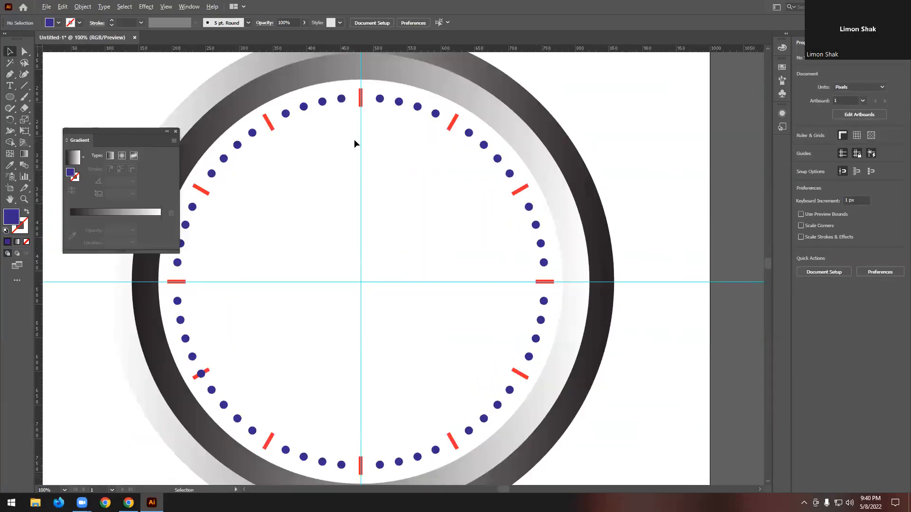
scroll(498, 148, "down", 1)
scroll(371, 129, "up", 1)
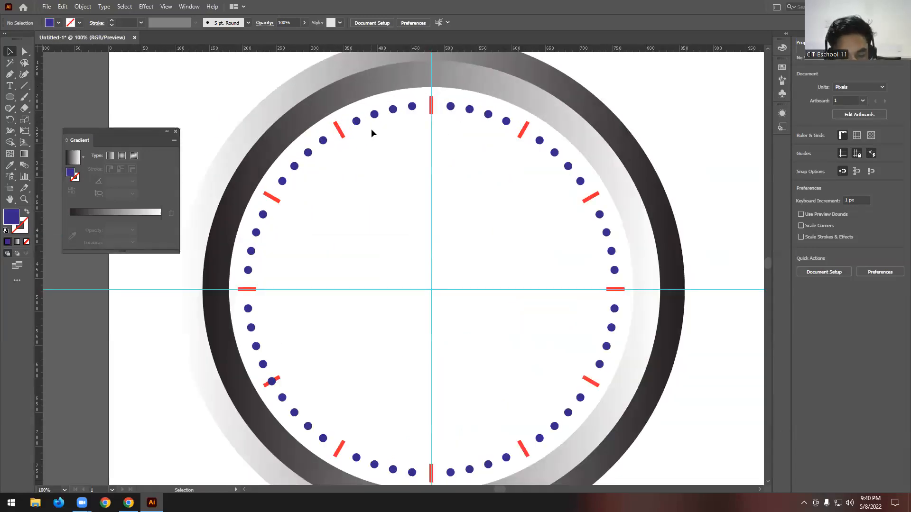
scroll(463, 146, "down", 2)
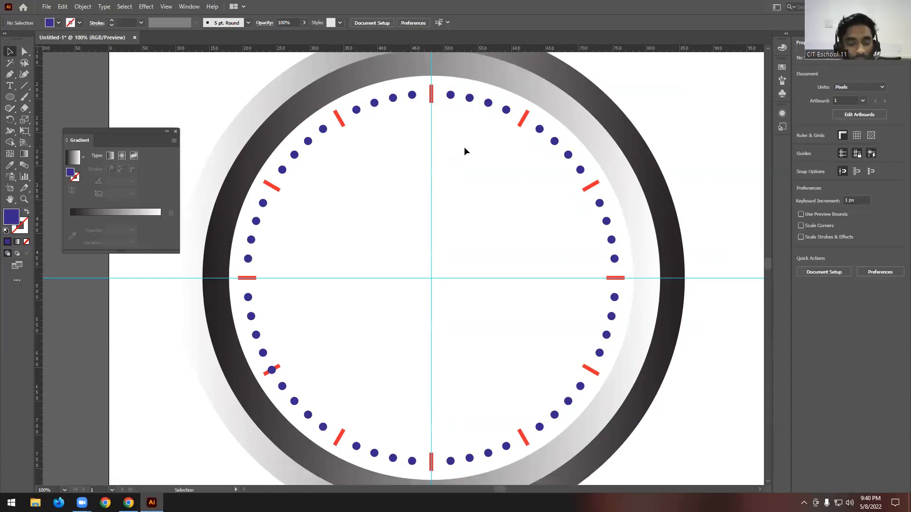
scroll(446, 168, "up", 1)
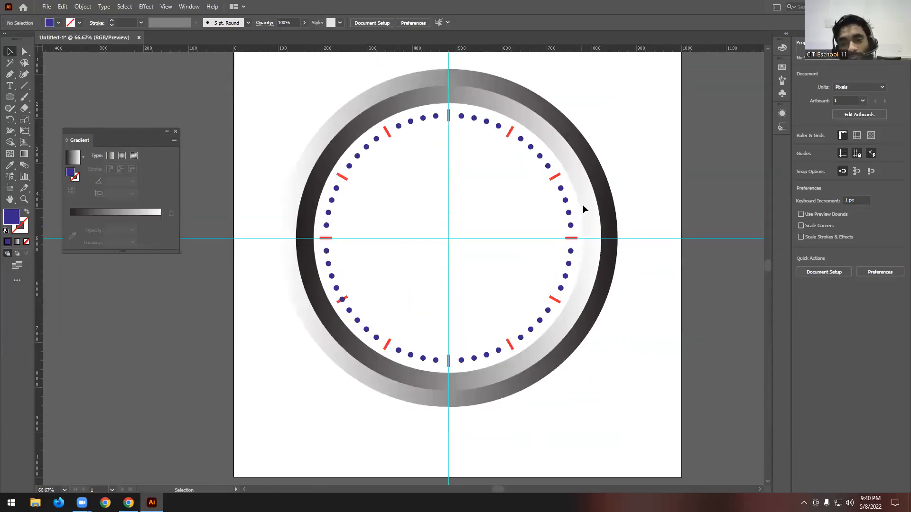
scroll(458, 257, "up", 1)
scroll(479, 228, "up", 1)
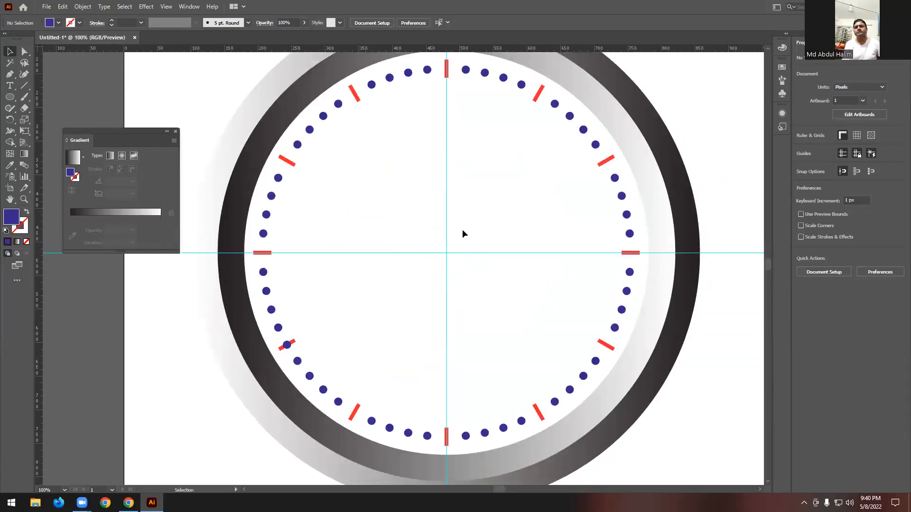
scroll(463, 230, "up", 1)
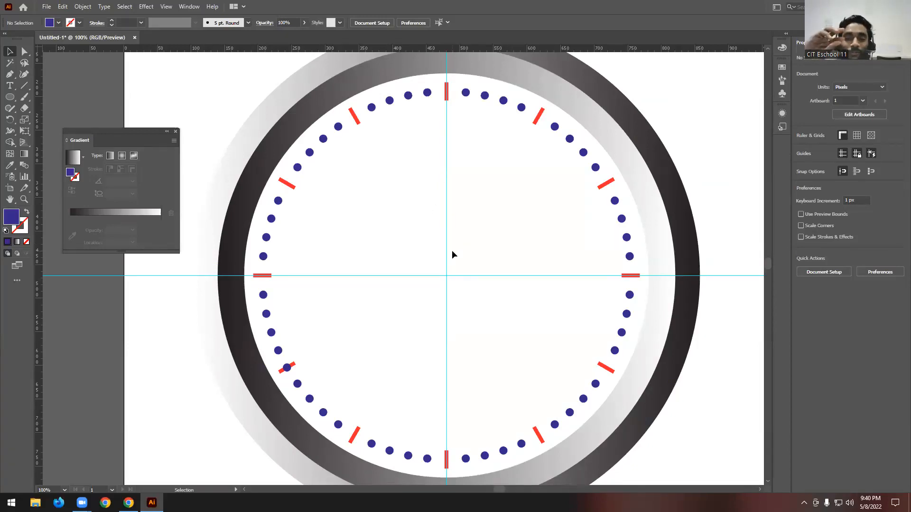
left_click_drag(452, 238, 406, 291)
- Draw a circle about 45.5 px in diameter centred on the guides' intersection and fill it with the linear gradient
left_click_drag(9, 97, 55, 122)
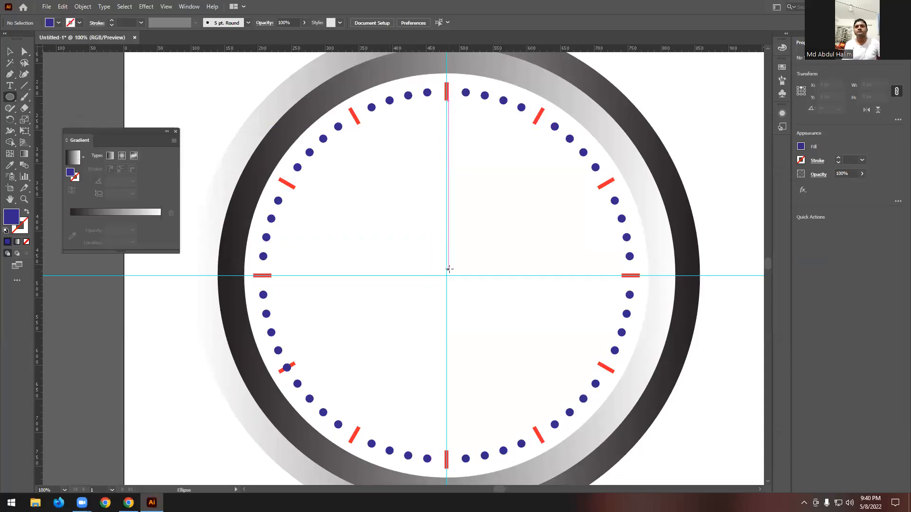
mouse_move(445, 276)
left_mouse_down()
mouse_move(458, 295)
mouse_move(456, 286)
left_mouse_up()
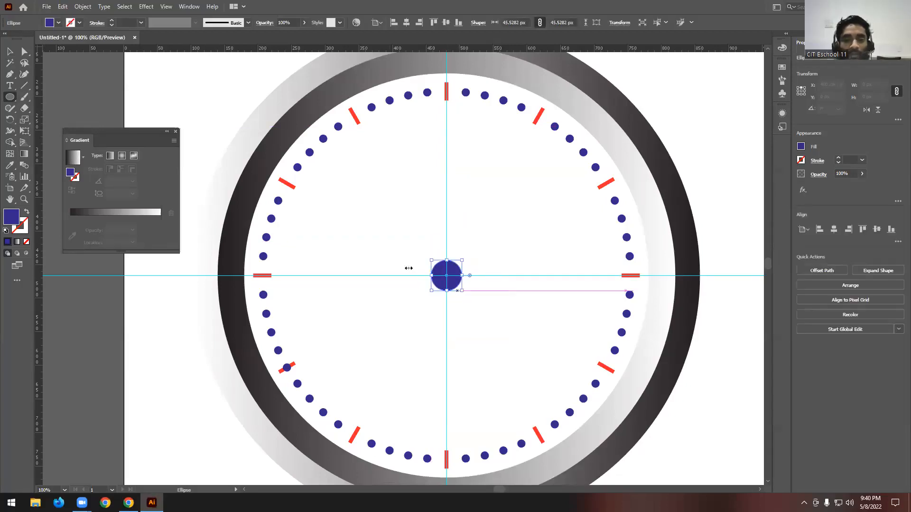
left_click(18, 241)
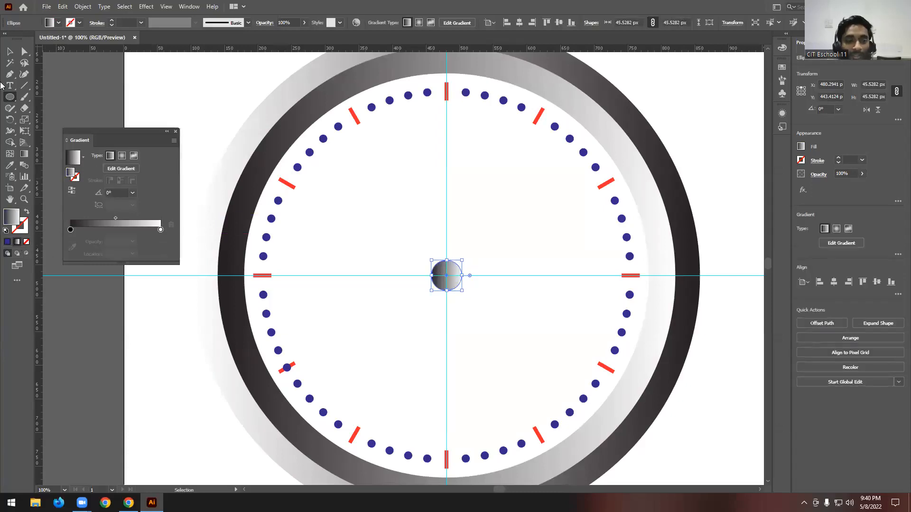
- Make a smaller concentric copy of the centre circle, about 39.4 px in diameter, and reverse its gradient
left_click(10, 52)
scroll(451, 286, "up", 4)
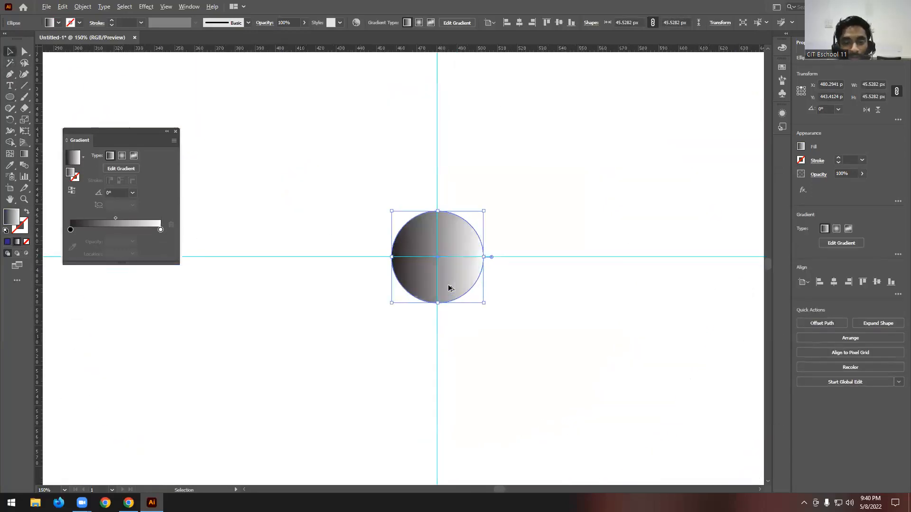
left_click_drag(495, 245, 487, 246)
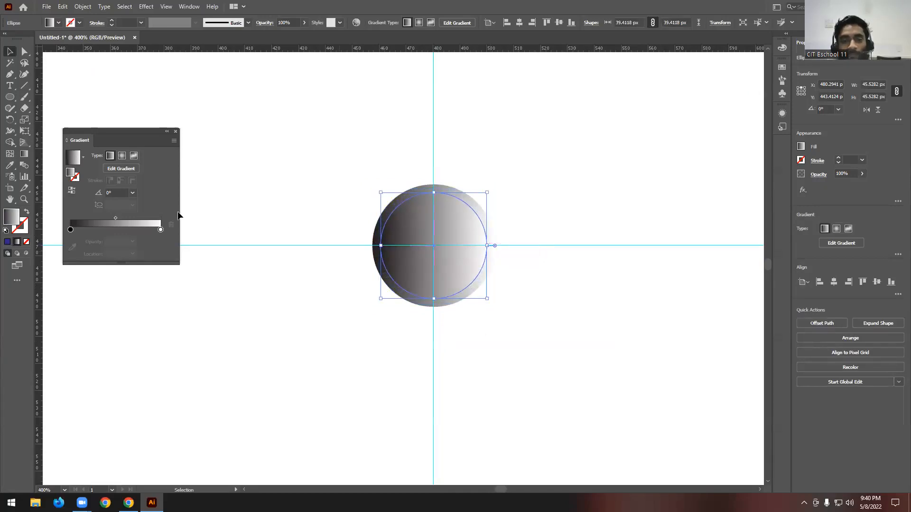
left_click(73, 190)
key("a")
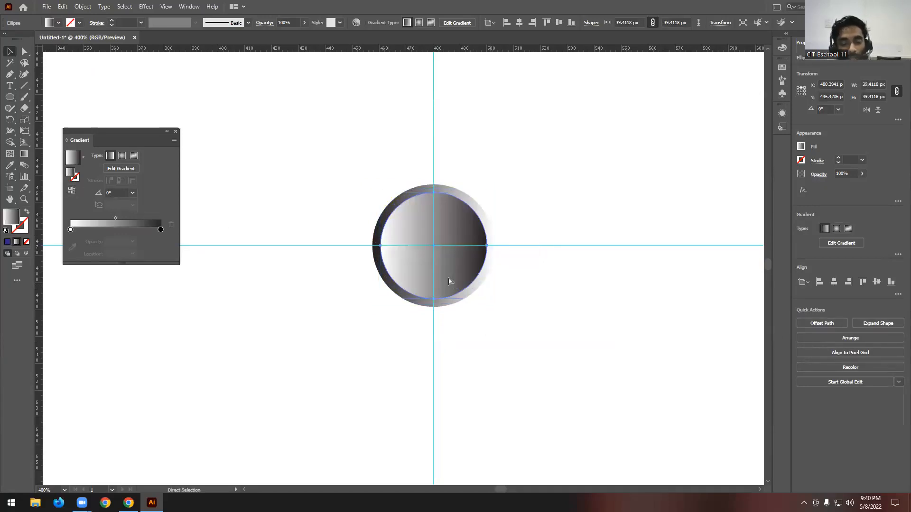
- Make a third concentric copy of the hub circle, about 33.9 px in diameter, fill it with white, and deselect
key("v")
left_click_drag(487, 245, 480, 247)
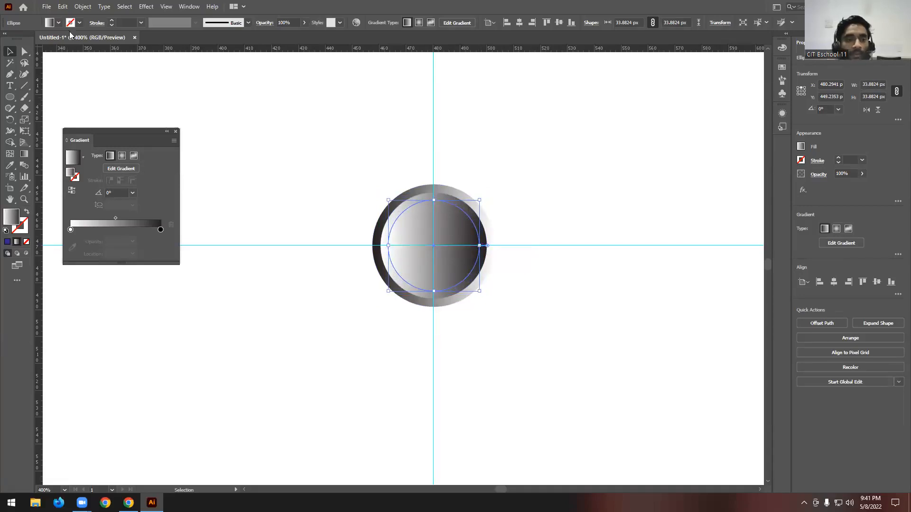
left_click(58, 22)
left_click(19, 40)
double_click(287, 7)
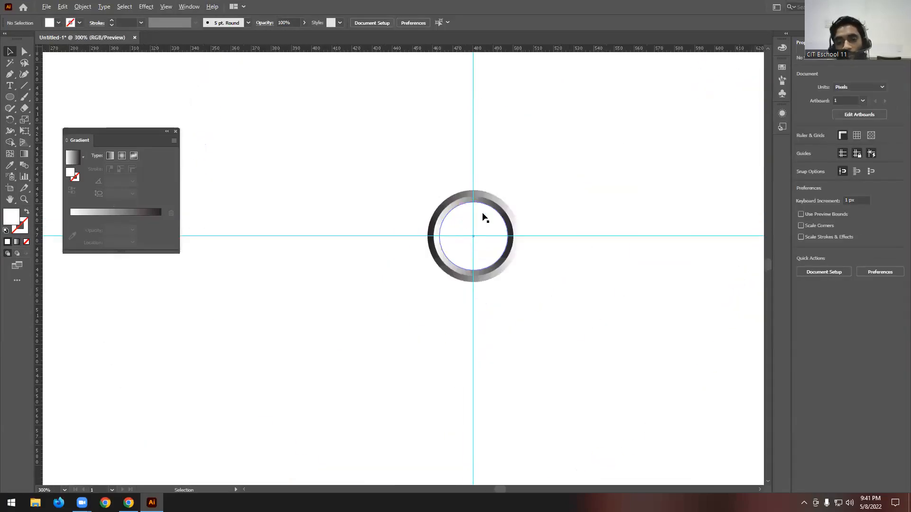
- Select the three hub circles, scale them down together about their centre, and deselect
scroll(480, 210, "up", 3)
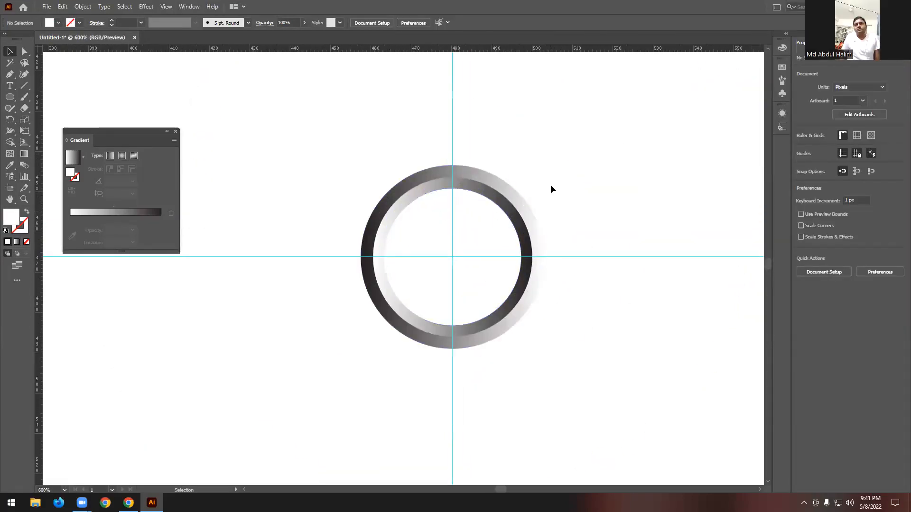
left_click_drag(544, 187, 493, 231)
left_click_drag(534, 257, 502, 257)
left_click(490, 248)
left_click_drag(554, 204, 512, 256)
key("ctrl+shift+a")
scroll(427, 260, "down", 6)
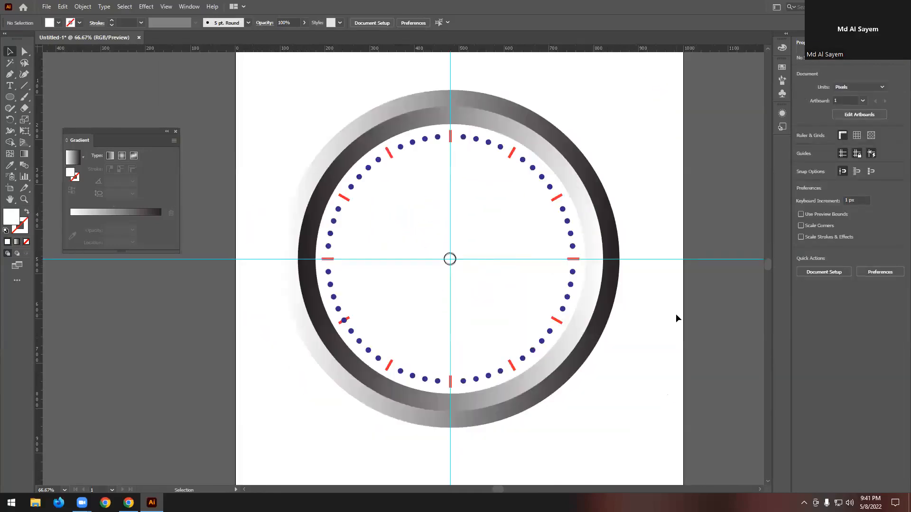
- Draw a tall white rectangle about 16 px wide and 445 px high beside the artboard
scroll(479, 260, "up", 1)
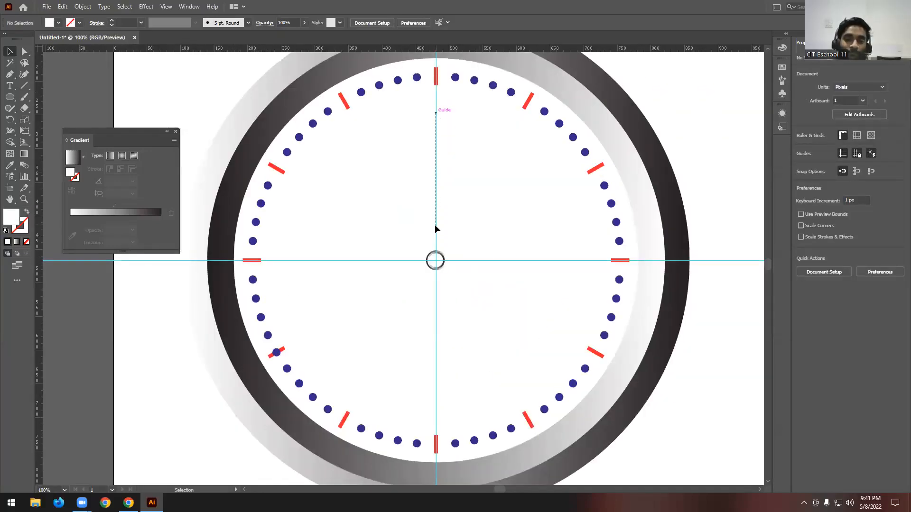
scroll(382, 223, "down", 2)
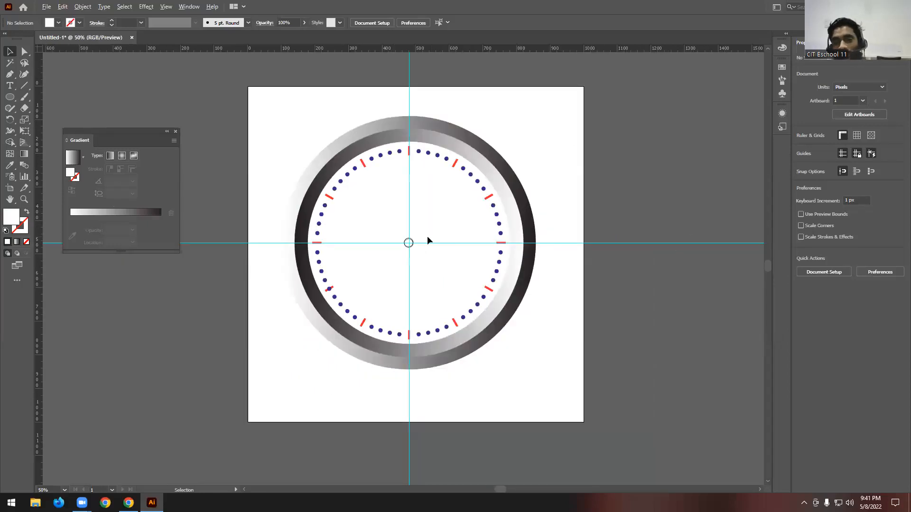
scroll(427, 237, "down", 1)
scroll(619, 224, "up", 2)
left_click_drag(10, 97, 71, 97)
left_click_drag(482, 120, 488, 320)
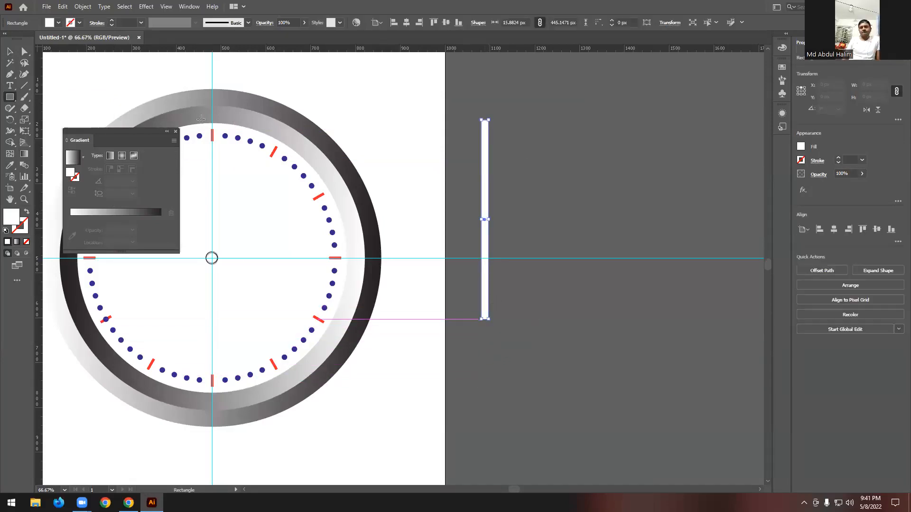
- Narrow the tall white rectangle beside the artboard to about 4 px wide and keep it selected
key("v")
scroll(464, 211, "up", 2)
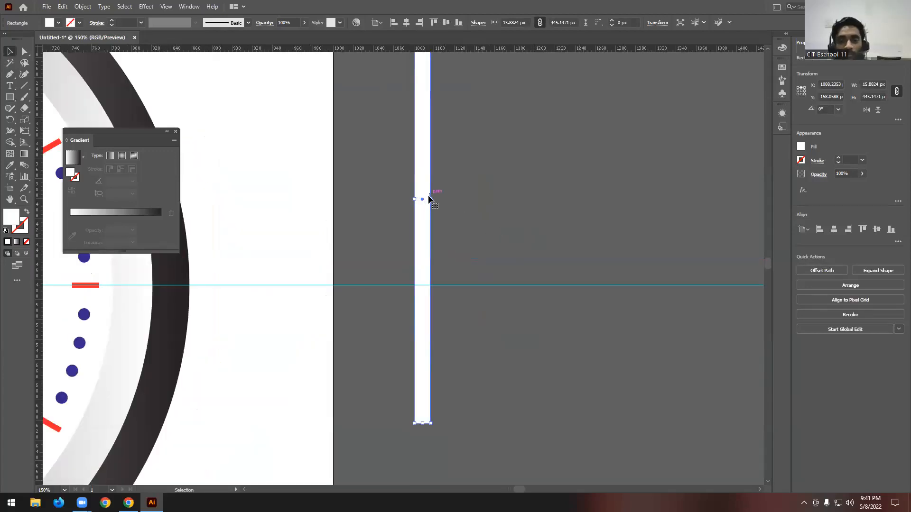
left_click_drag(430, 198, 418, 222)
scroll(441, 218, "up", 1)
left_click(440, 223)
scroll(450, 216, "up", 2)
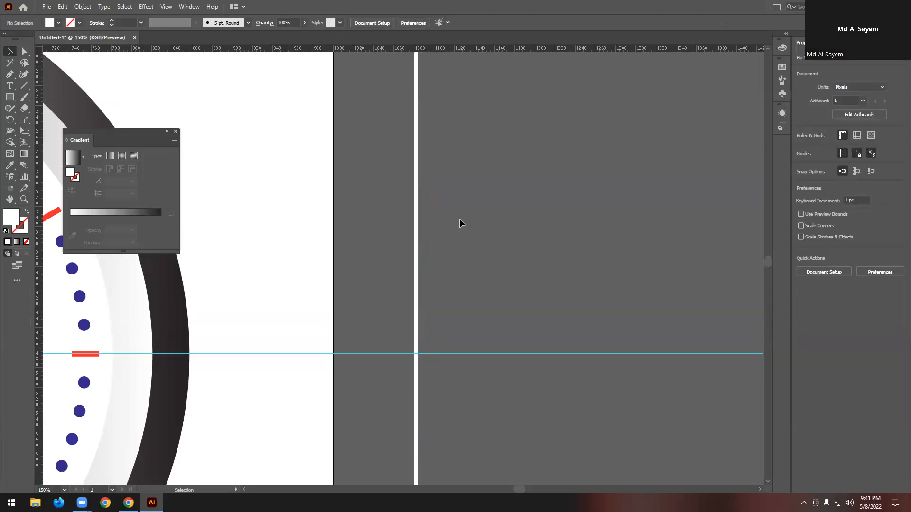
scroll(458, 218, "down", 1)
scroll(406, 221, "down", 1)
left_click(413, 234)
scroll(431, 233, "up", 1)
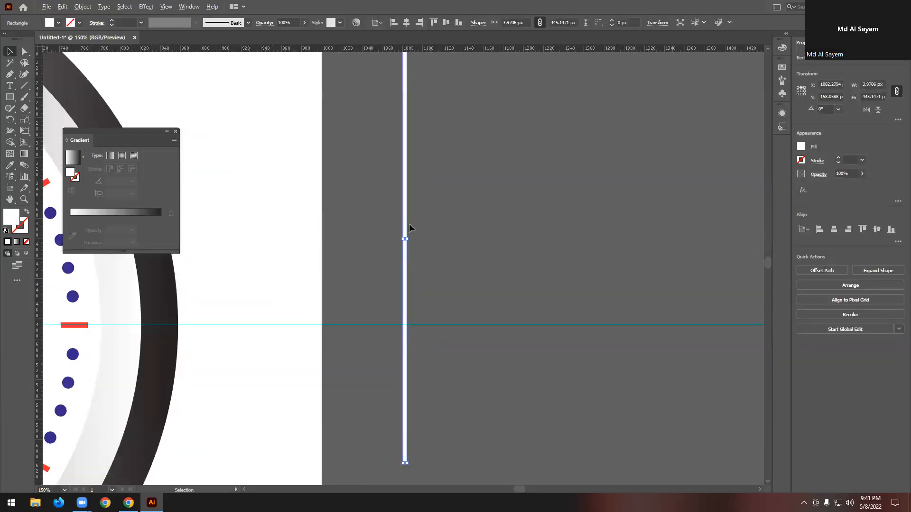
- Duplicate the thin bar beside itself, resize the copy to about 8.2 px wide and 360 px high, and deselect
left_click_drag(406, 224, 427, 227, "alt")
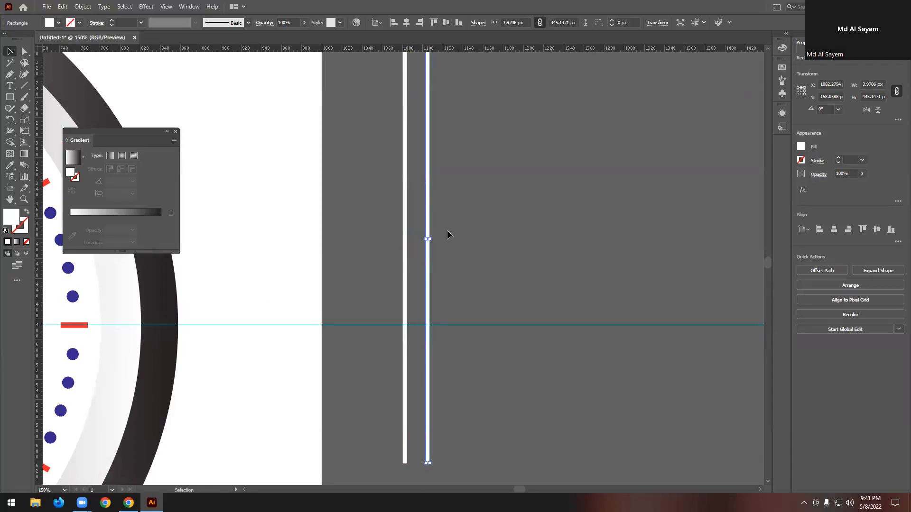
scroll(447, 229, "up", 2)
scroll(431, 169, "up", 1)
left_click_drag(427, 83, 430, 169)
scroll(451, 177, "down", 2)
left_click_drag(430, 294, 433, 294)
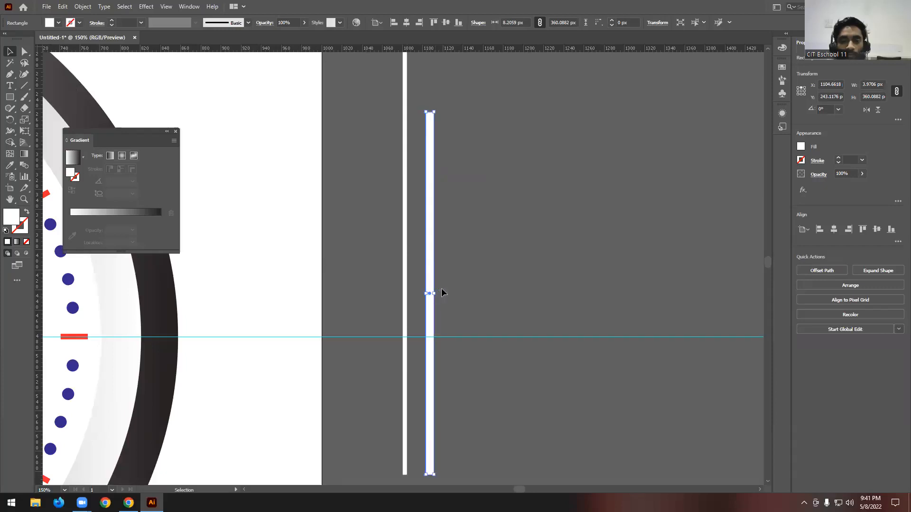
left_click(455, 274)
- Duplicate the second bar beside itself and resize the copy to about 11.5 px wide and 290 px high
scroll(455, 273, "down", 2)
left_click_drag(428, 248, 469, 270)
left_click_drag(464, 67, 467, 137)
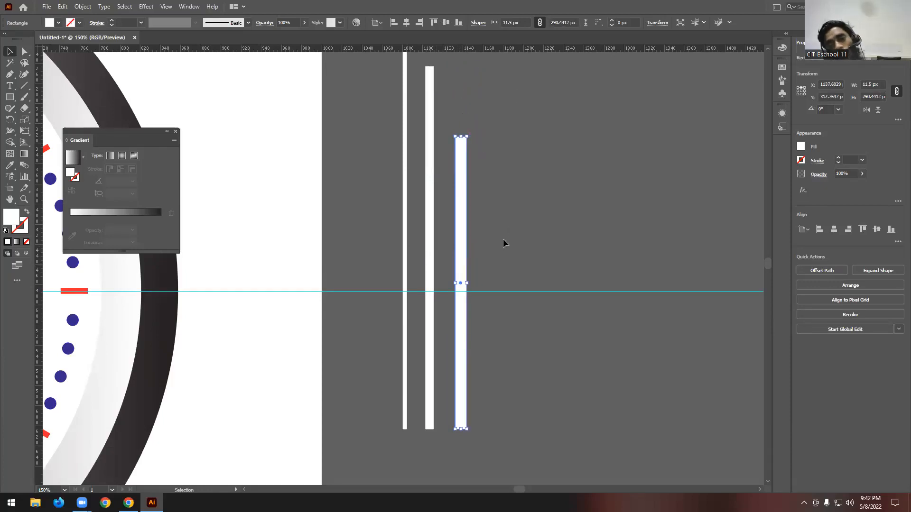
- Fill the thinnest, tallest bar with red and deselect
scroll(496, 197, "up", 4)
left_click(429, 164)
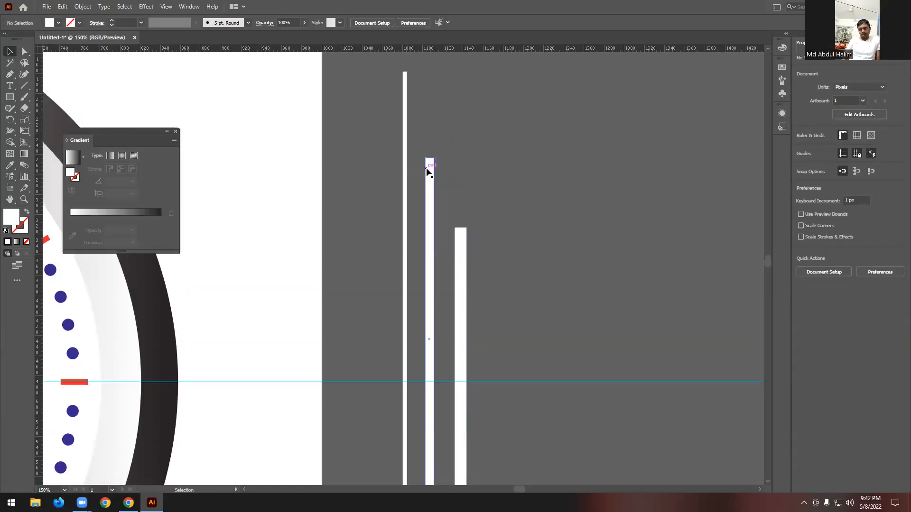
left_click(404, 108)
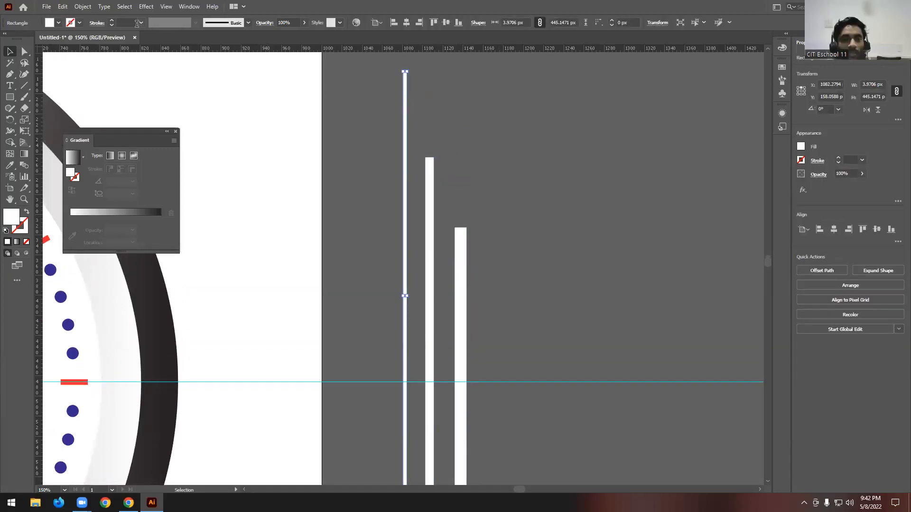
left_click(59, 22)
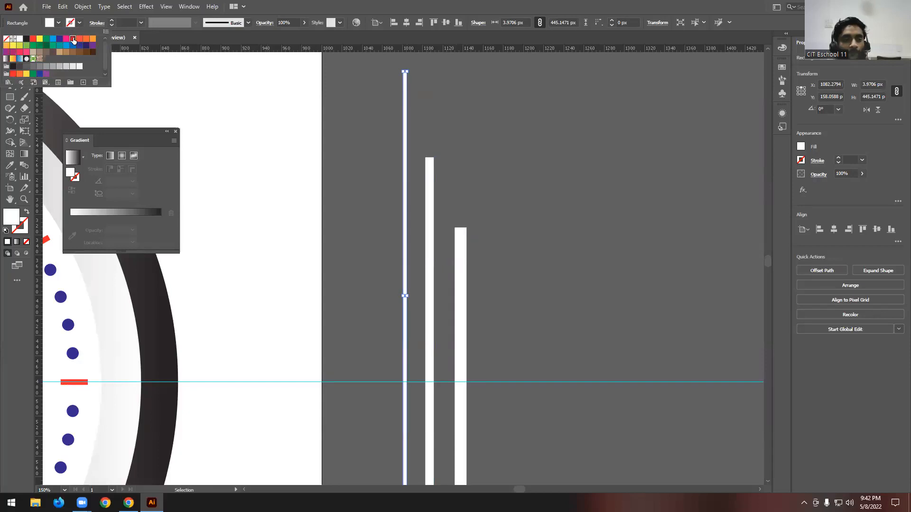
left_click(73, 40)
left_click(452, 156)
- Fill the middle bar with green and the shortest, widest bar with bright red, and deselect
left_click(429, 199)
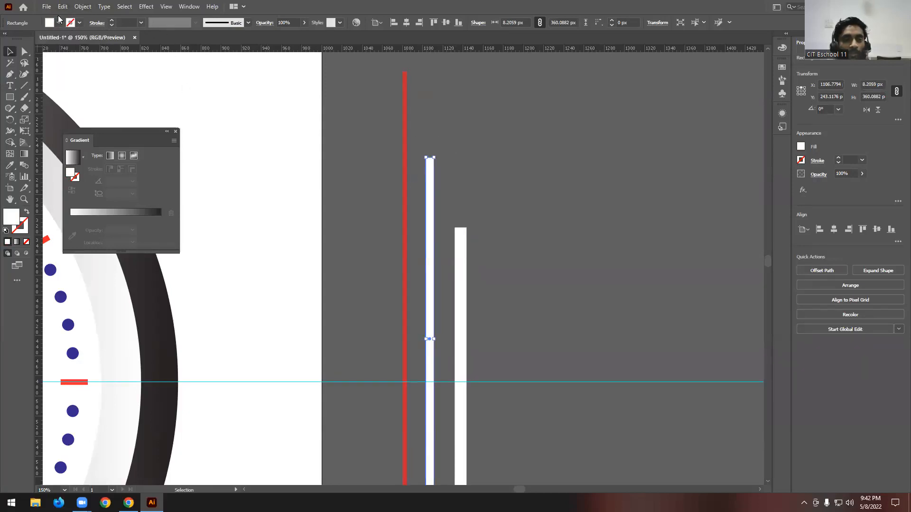
left_click(58, 22)
left_click(44, 41)
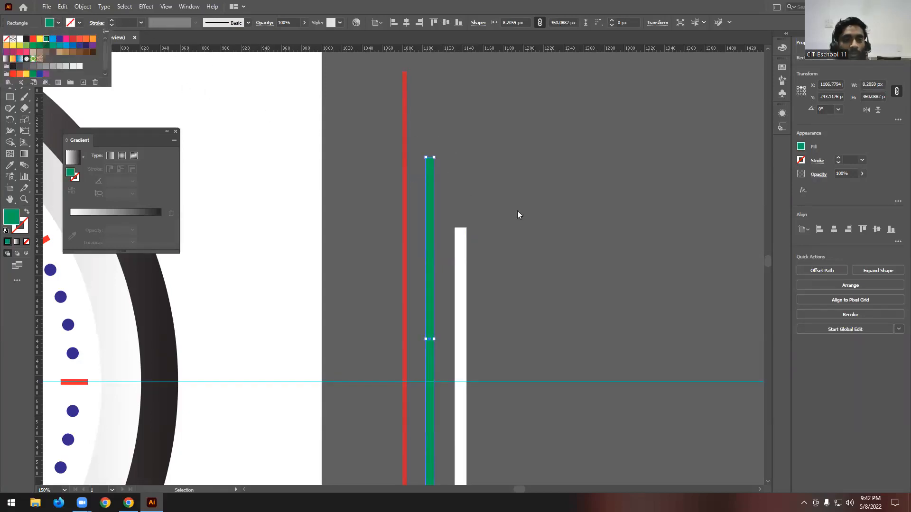
left_click(456, 262)
left_click(59, 23)
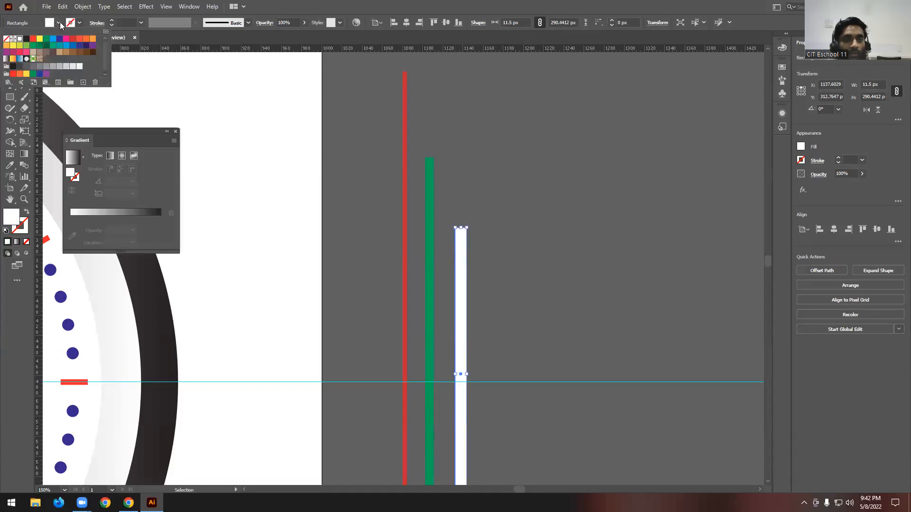
left_click(34, 42)
left_click(475, 144)
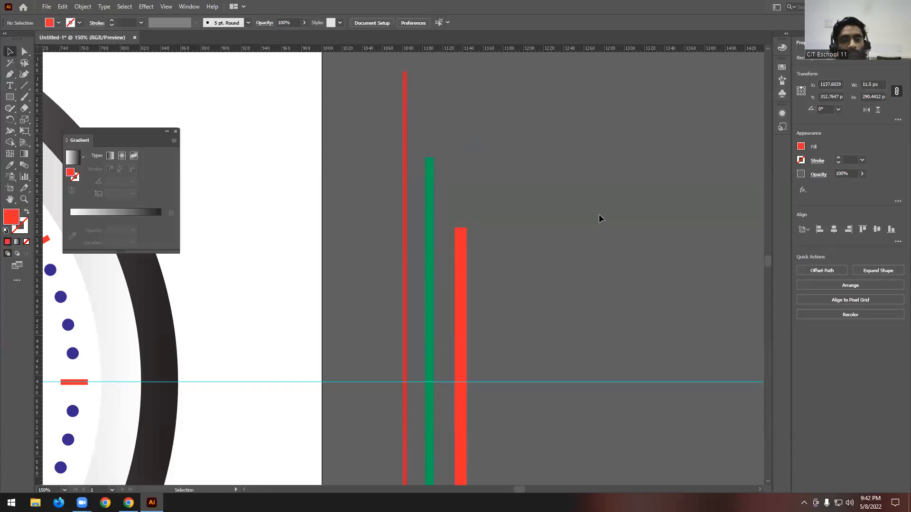
- Fill the thinnest, tallest bar with light orange and deselect
left_click(404, 108)
left_click(58, 22)
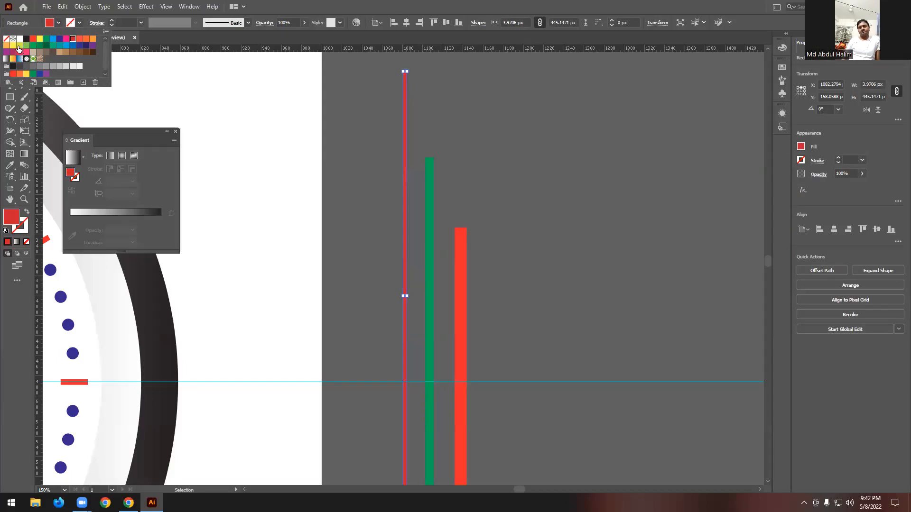
left_click(12, 46)
left_click(7, 46)
left_click(463, 134)
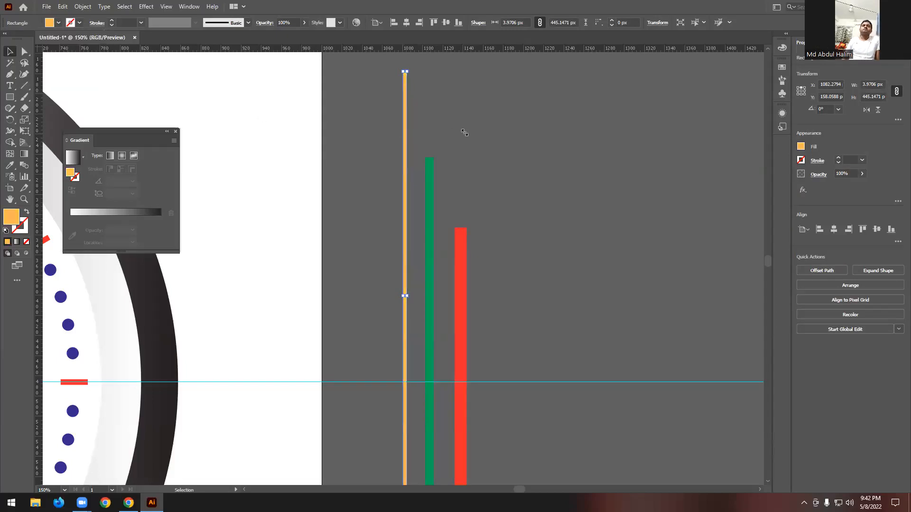
left_click(462, 134)
- Select only the two top anchor points of the orange bar with the Direct Selection tool
scroll(621, 189, "down", 2)
scroll(584, 207, "up", 3)
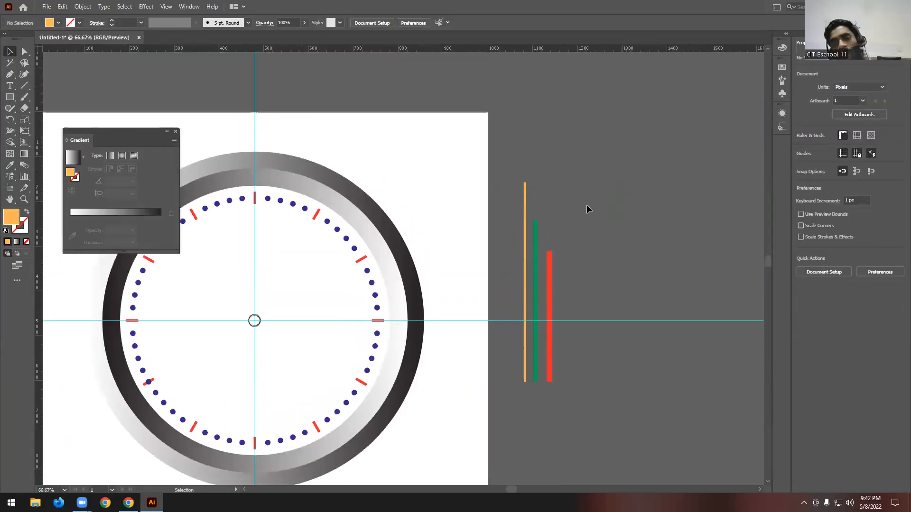
scroll(521, 221, "up", 4)
scroll(643, 169, "up", 2)
scroll(610, 174, "up", 1)
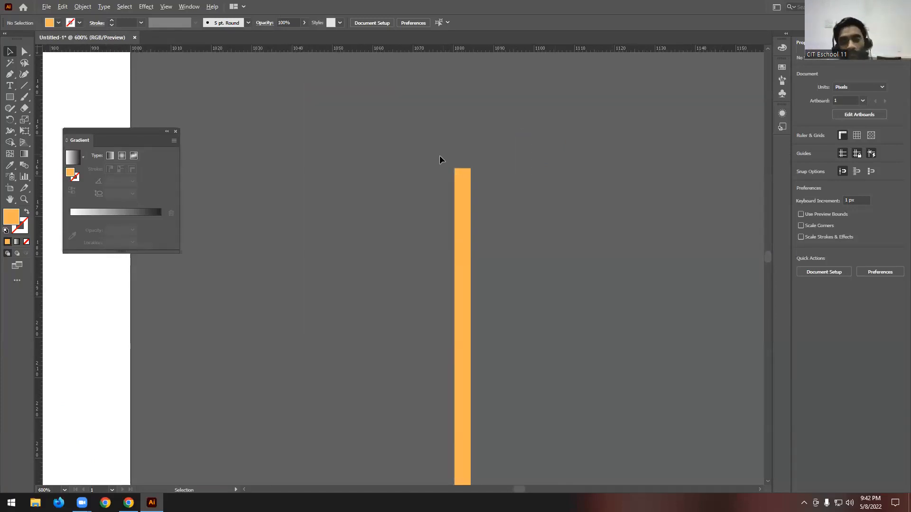
scroll(468, 156, "up", 2)
left_click(23, 53)
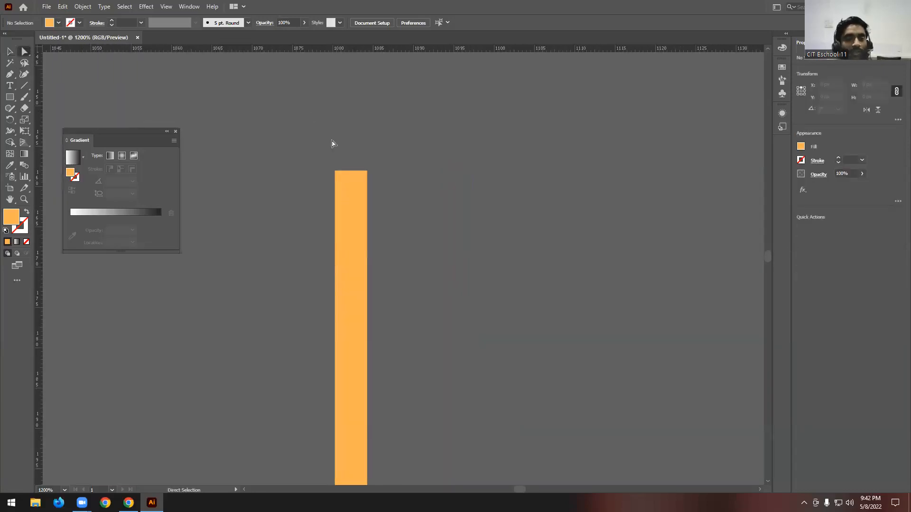
scroll(330, 156, "up", 2)
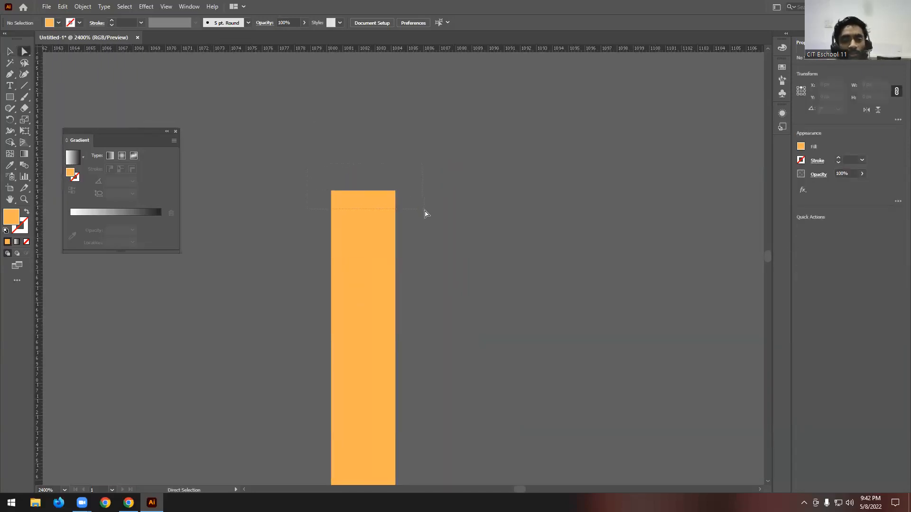
left_click_drag(425, 213, 431, 200)
left_click(430, 191)
left_click_drag(269, 155, 436, 218)
right_click(376, 205)
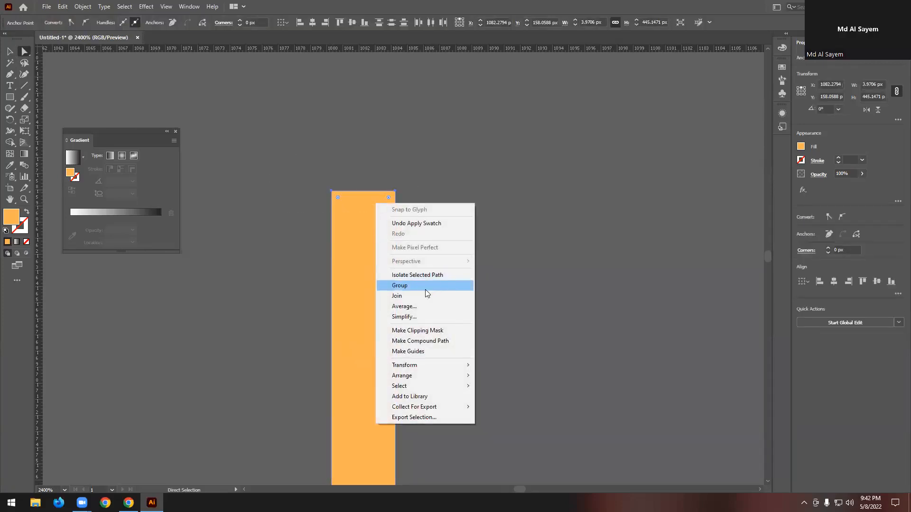
left_click(415, 305)
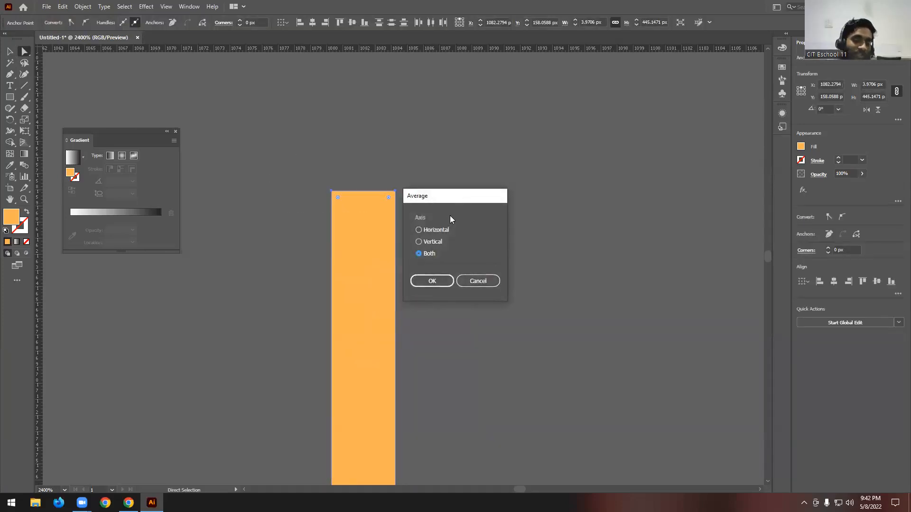
left_click_drag(443, 214, 546, 146)
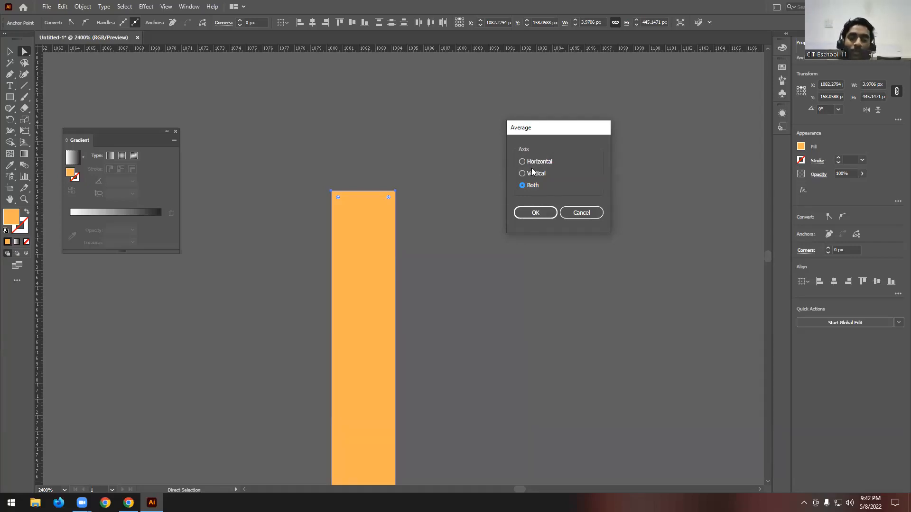
left_click(584, 212)
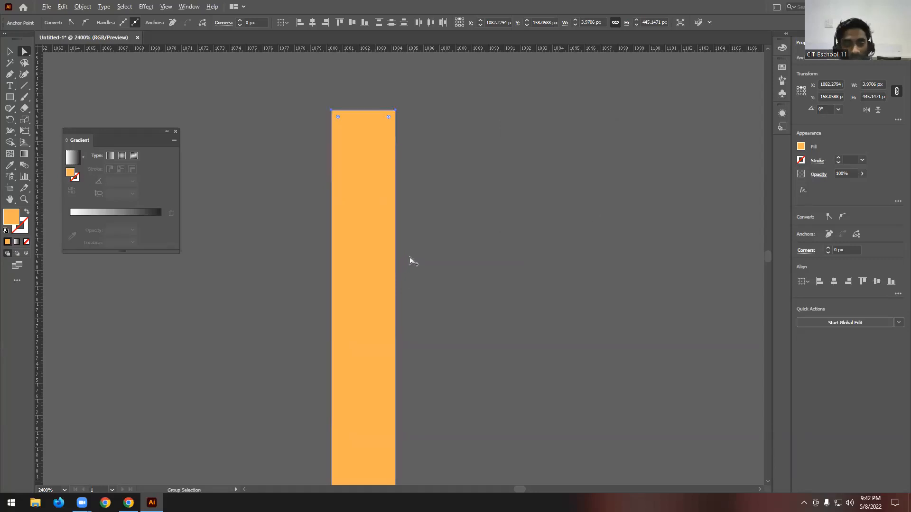
- Examine the three coloured bars beside the clock face as a whole
key("ctrl+minus")
key("ctrl+minus")
key("ctrl+minus")
key("ctrl+minus")
key("ctrl+minus")
key("ctrl+minus")
key("ctrl+minus")
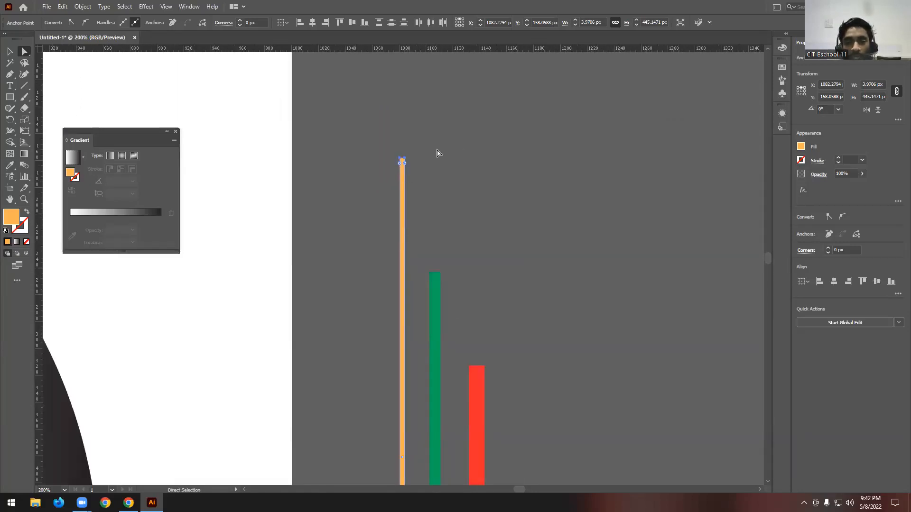
scroll(401, 237, "down", 3)
key("ctrl+minus")
key("ctrl+minus")
key("ctrl+minus")
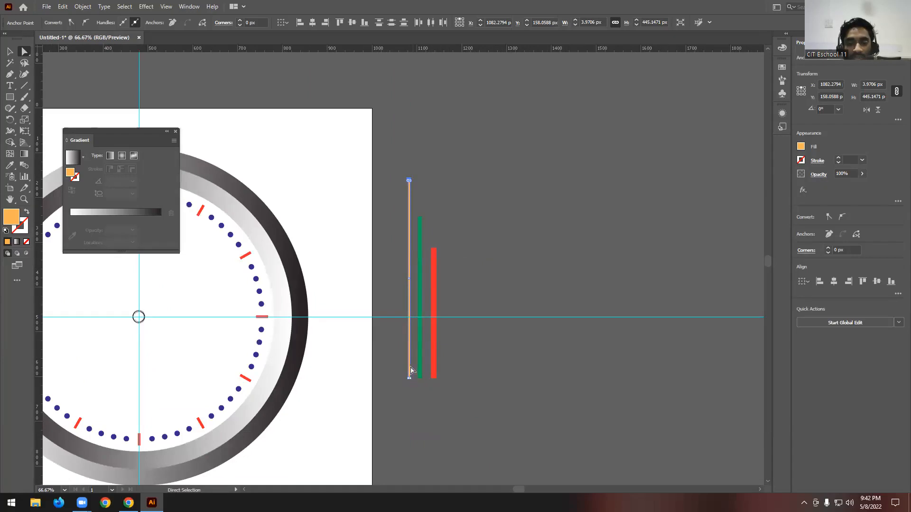
- Average the orange bar's two selected top anchor points on both axes to form a pointed tip, and deselect
key("ctrl+plus")
key("ctrl+plus")
key("ctrl+plus")
key("ctrl+plus")
key("ctrl+plus")
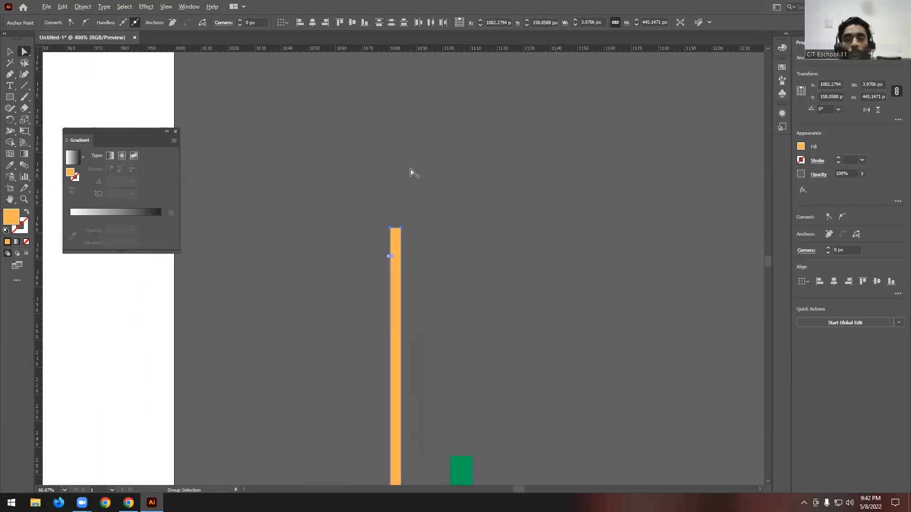
key("ctrl+plus")
key("ctrl+plus")
key("ctrl+plus")
right_click(394, 225)
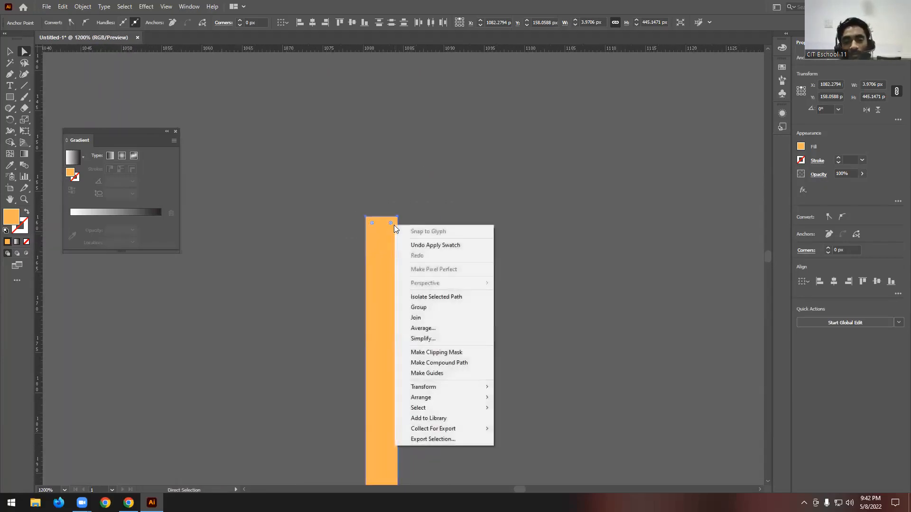
left_click(439, 327)
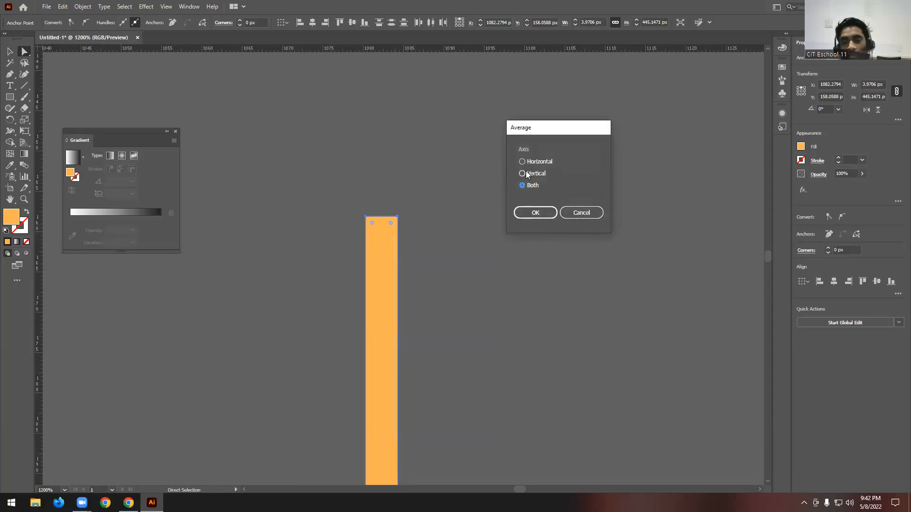
left_click(531, 212)
key("ctrl+minus")
key("ctrl+minus")
key("ctrl+minus")
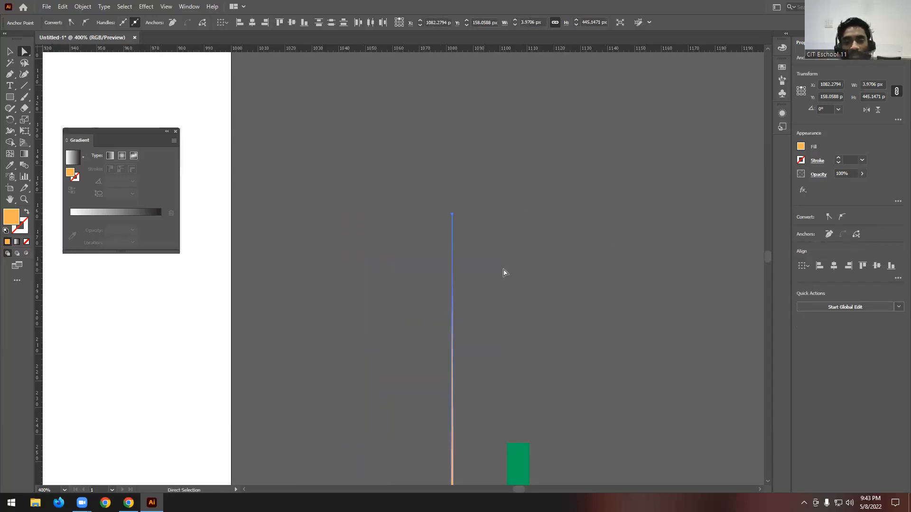
left_click(508, 261)
- Average the green bar's two top anchor points on both axes to form a pointed tip, and deselect
scroll(508, 261, "down", 3)
scroll(524, 266, "down", 3)
scroll(495, 144, "up", 5)
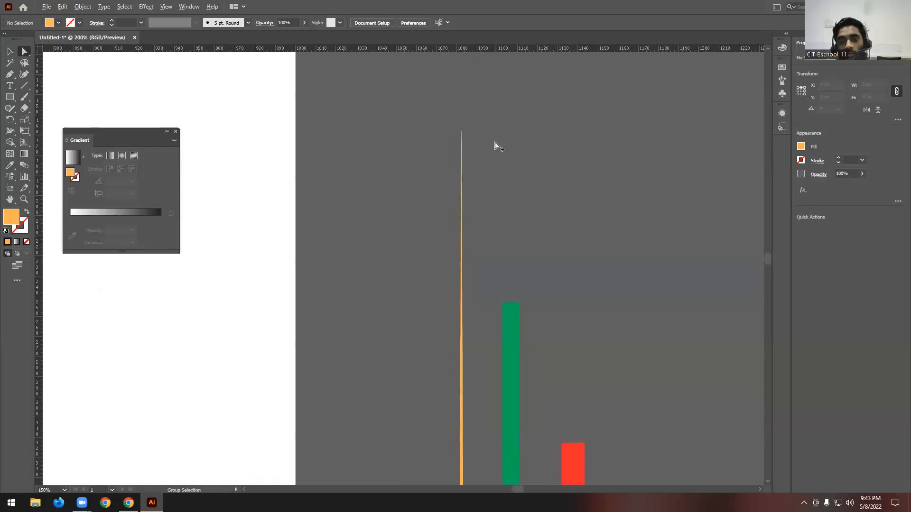
scroll(475, 180, "down", 3)
scroll(423, 209, "up", 3)
scroll(423, 204, "up", 1)
scroll(498, 148, "up", 1)
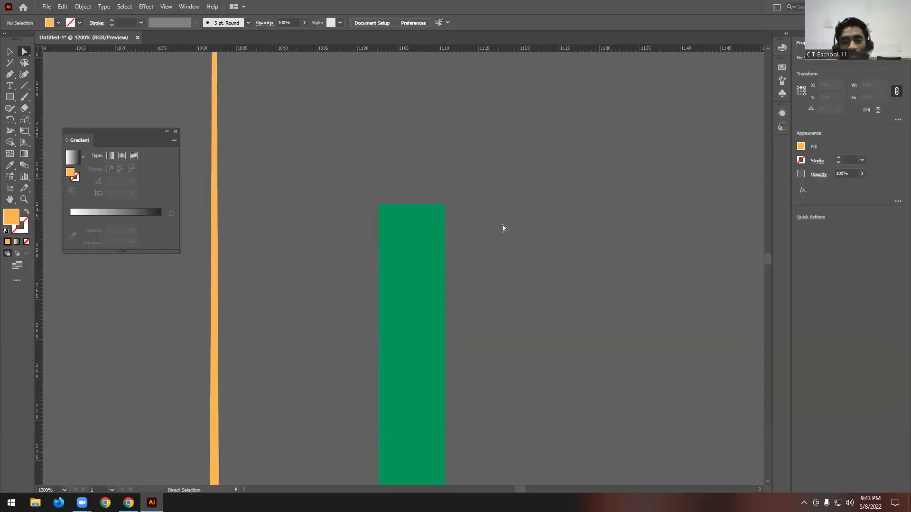
left_click_drag(502, 225, 506, 228)
right_click(416, 214)
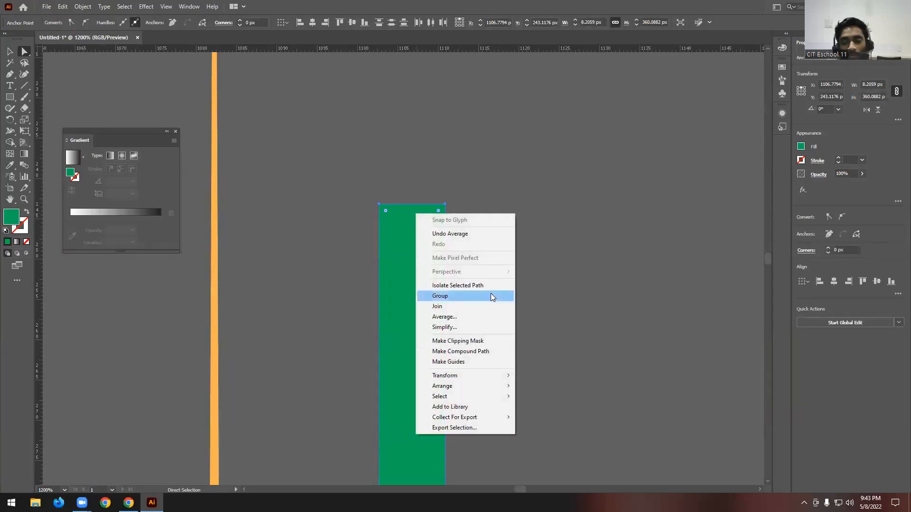
left_click(454, 317)
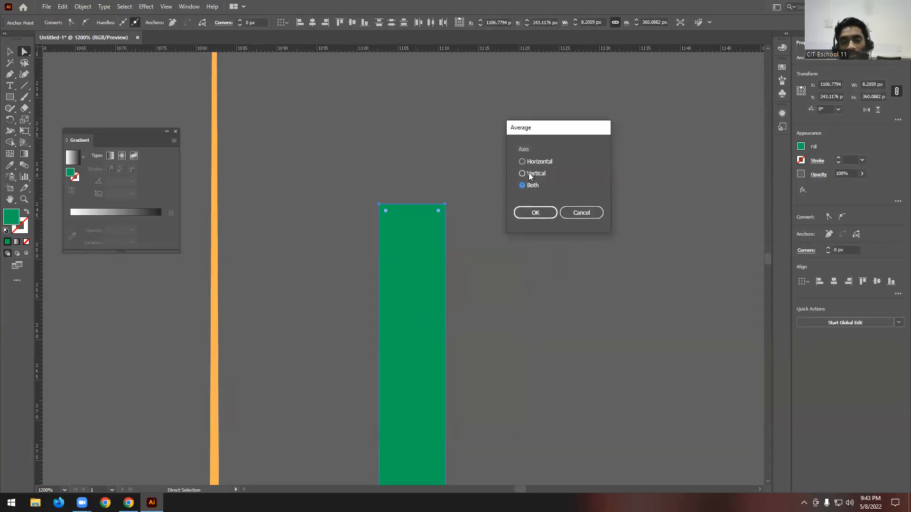
left_click(535, 212)
left_click(476, 215)
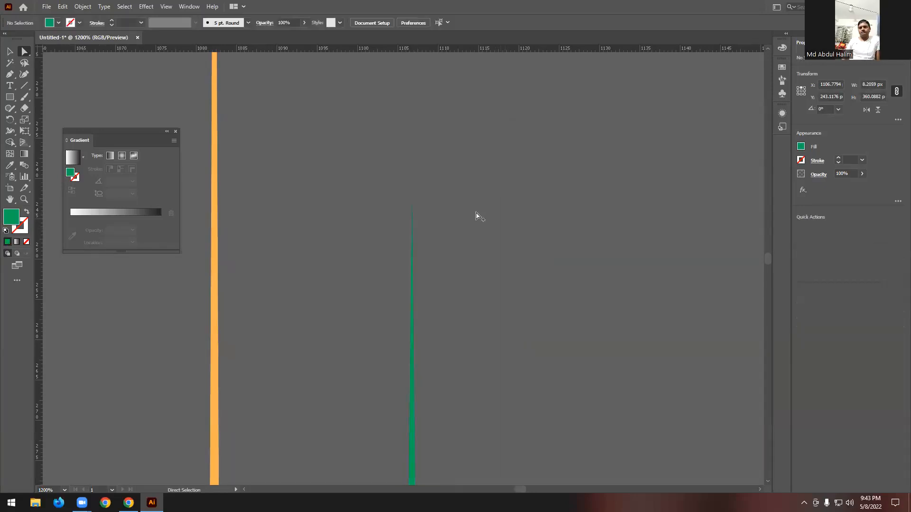
- Average the red bar's two top anchor points on both axes to form a pointed tip
key("ctrl+minus")
key("ctrl+minus")
key("ctrl+minus")
key("ctrl+minus")
key("ctrl+plus")
key("ctrl+plus")
key("ctrl+plus")
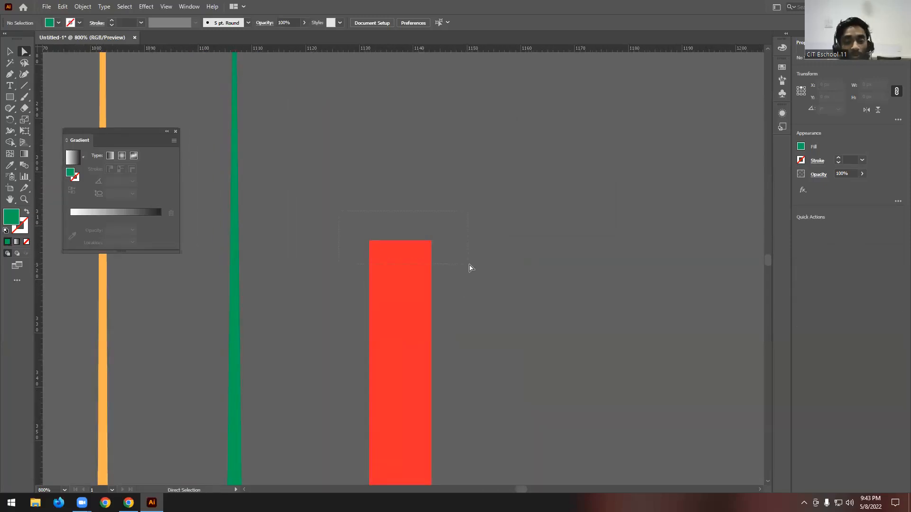
left_click_drag(469, 268, 470, 268)
right_click(417, 257)
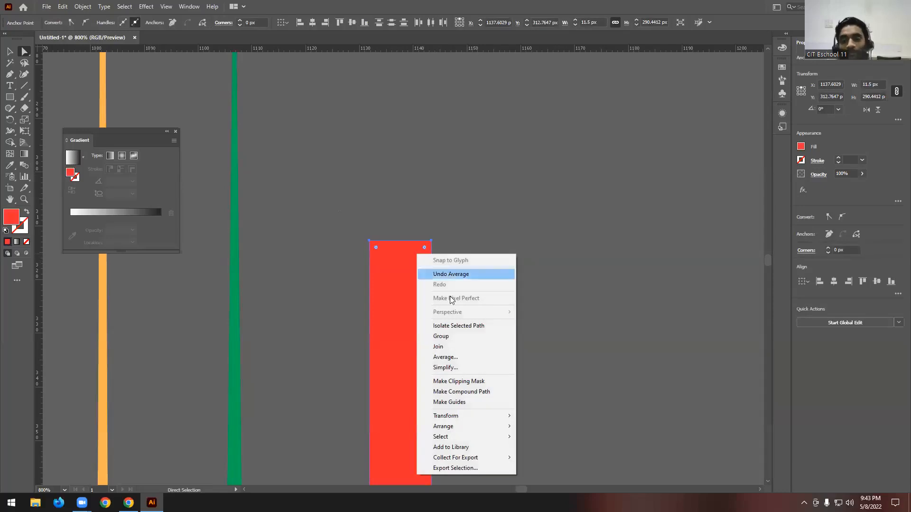
left_click(455, 353)
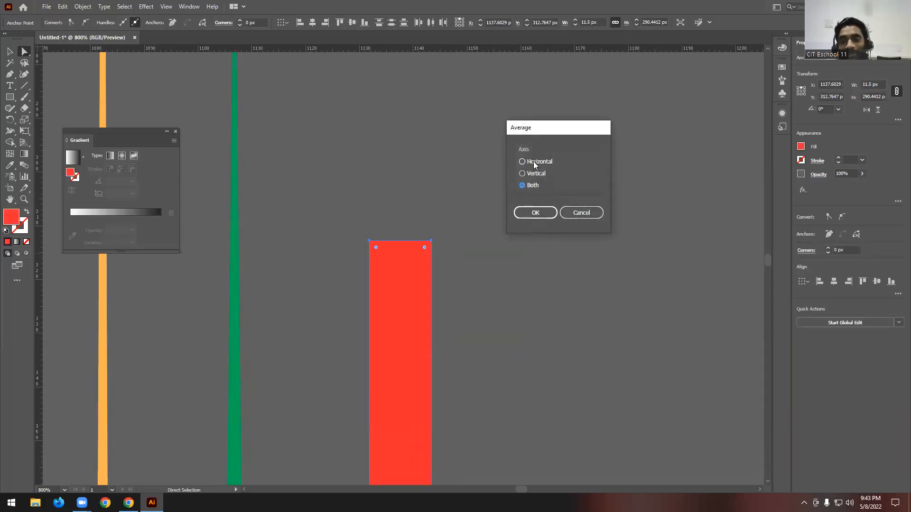
left_click(535, 212)
scroll(538, 209, "down", 5)
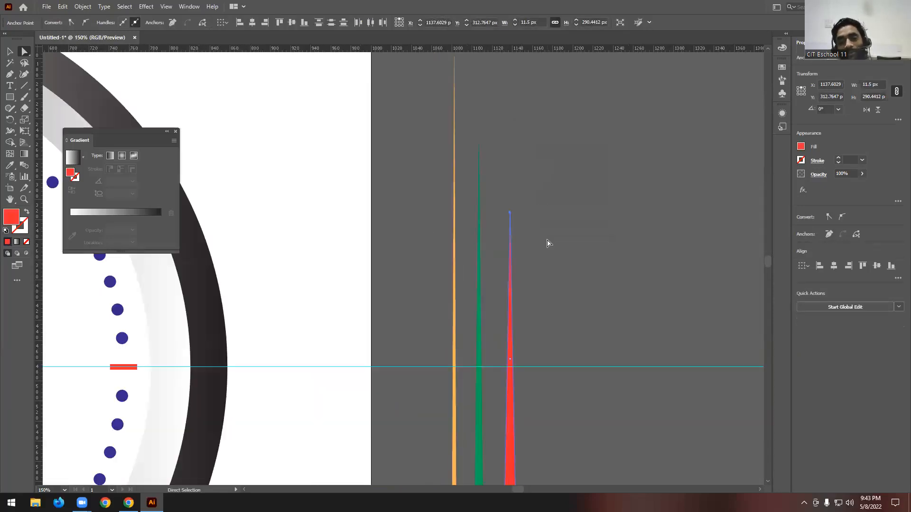
- Deselect the red hand and examine the three tapered hands beside the clock face from base to tip
left_click(604, 232)
scroll(604, 232, "down", 2)
scroll(548, 350, "up", 1)
scroll(548, 350, "up", 1)
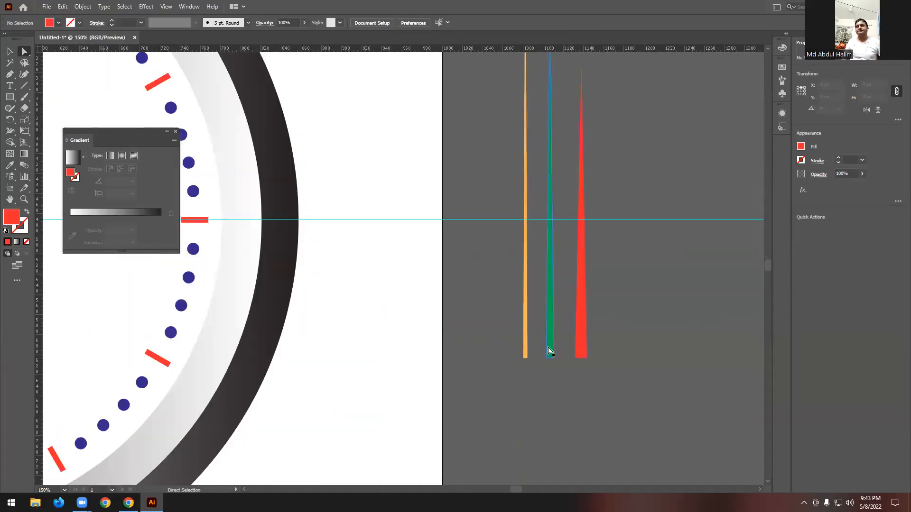
left_click(10, 51)
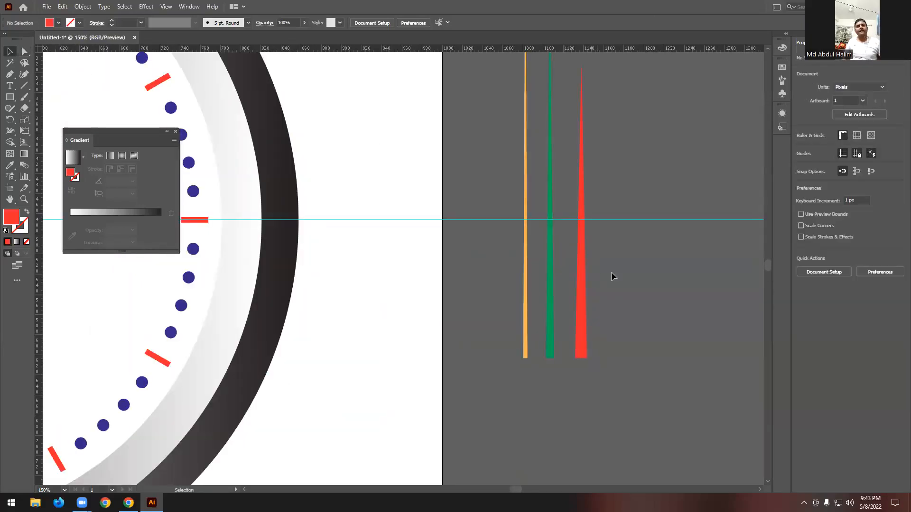
scroll(567, 357, "up", 3)
scroll(485, 295, "down", 3)
scroll(487, 295, "down", 4)
scroll(525, 315, "up", 1)
scroll(526, 318, "up", 5)
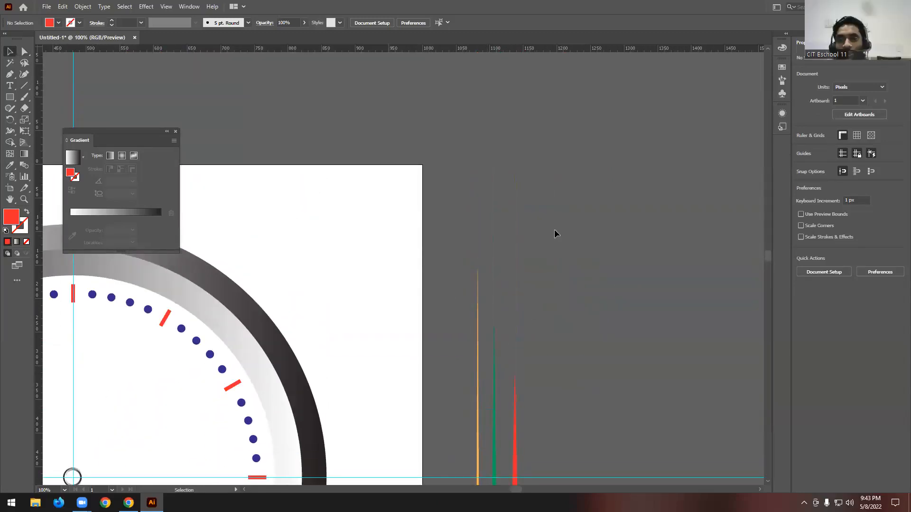
- Draw a red practice rectangle about 24 px wide and 184 px tall beside the artboard's upper right corner, and deselect it
left_click(10, 97)
left_click_drag(450, 100, 472, 224)
key("ctrl+equal")
key("ctrl+equal")
key("ctrl+equal")
left_click(25, 52)
scroll(336, 106, "up", 1)
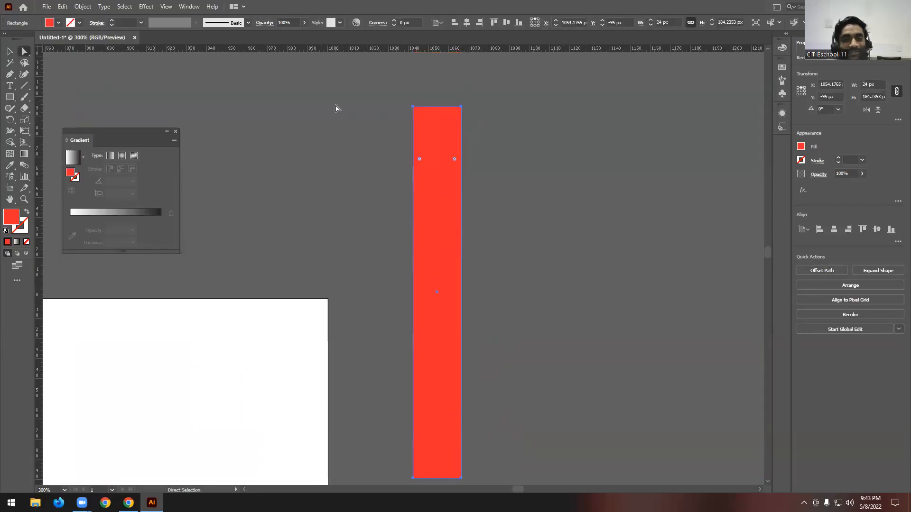
scroll(474, 119, "down", 1)
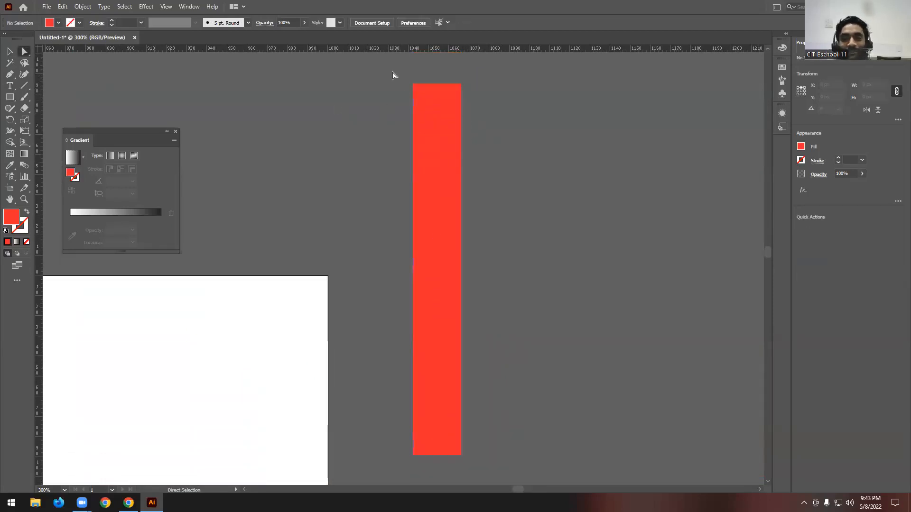
- Average the practice rectangle's two top anchor points on the horizontal axis, and deselect
left_click_drag(400, 77, 422, 98)
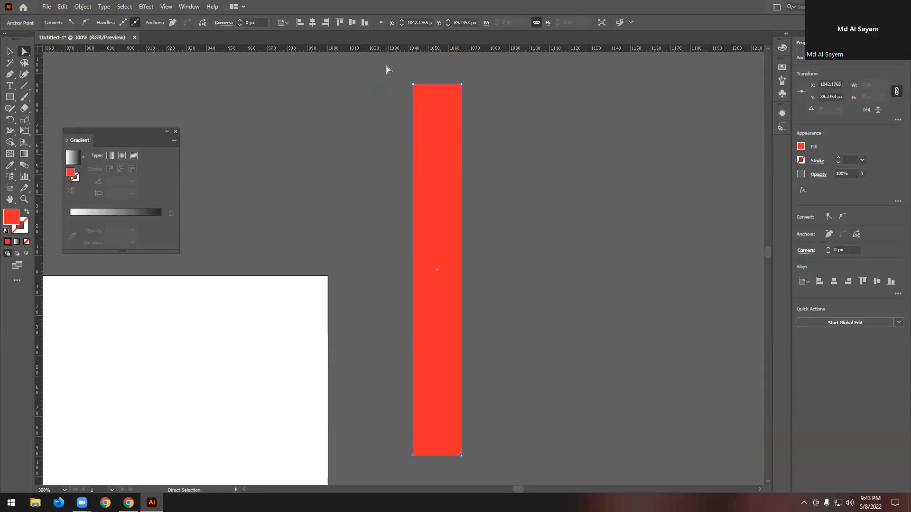
left_click(461, 85, "shift")
right_click(448, 90)
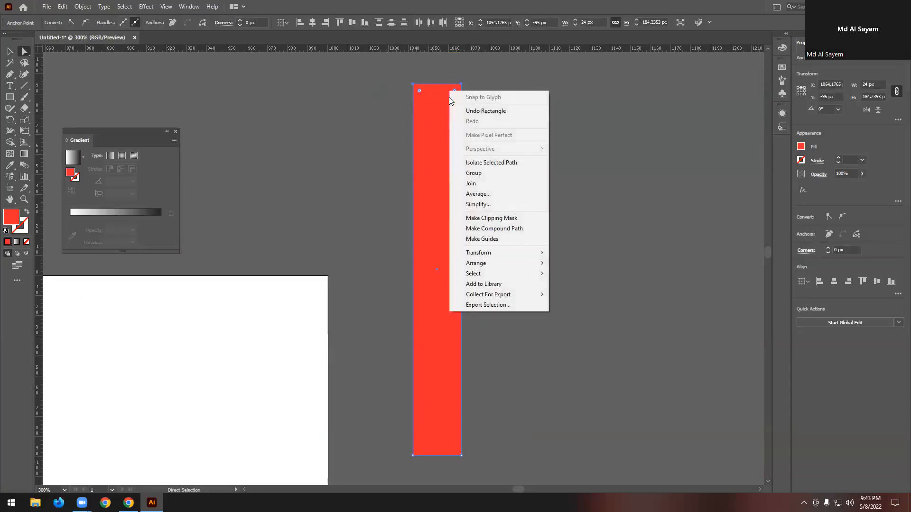
left_click(500, 196)
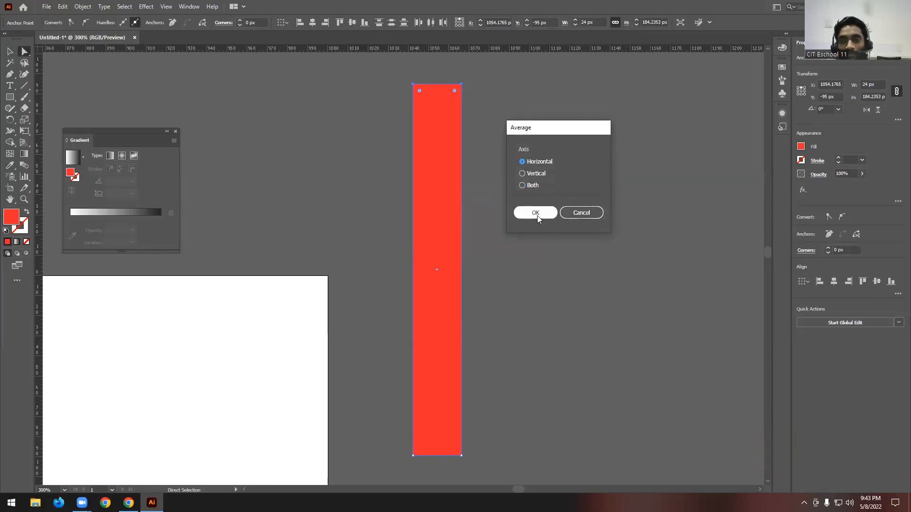
left_click(533, 212)
left_click(400, 77)
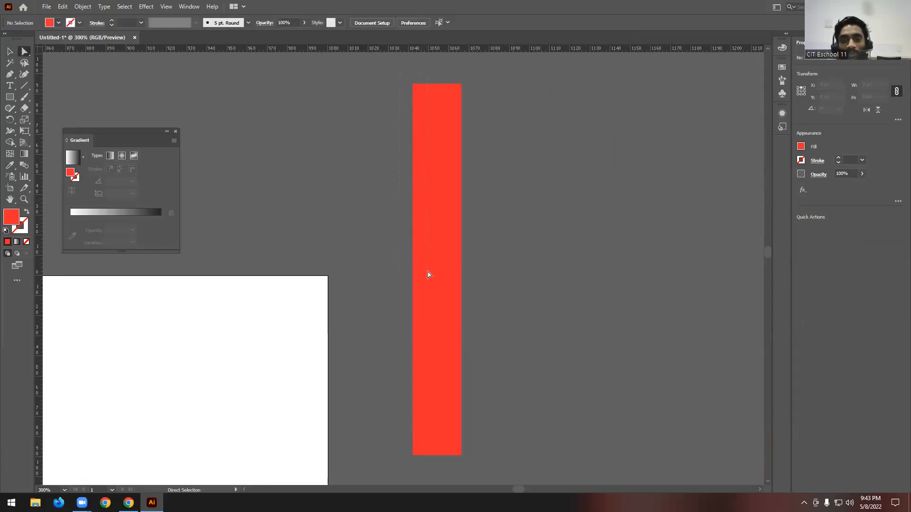
- Average the two anchor points of the practice rectangle's left edge on both axes, and deselect
left_click(414, 325)
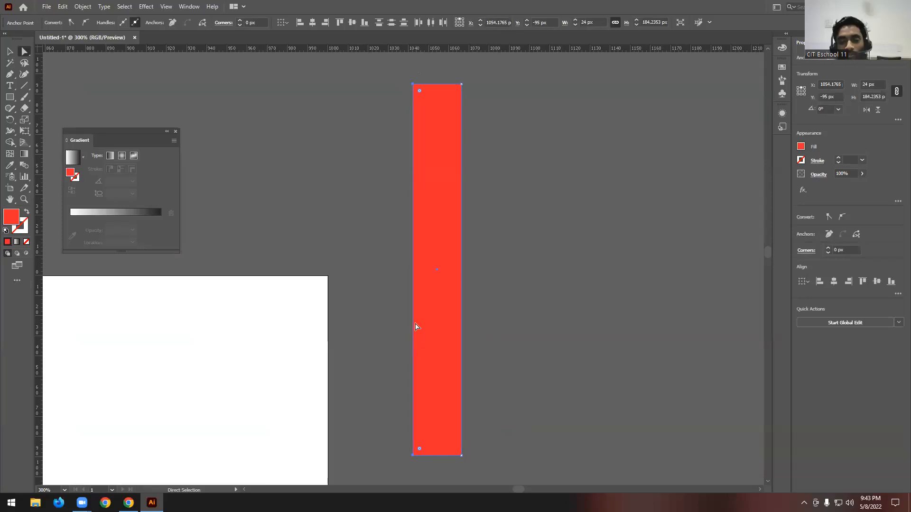
right_click(417, 92)
left_click(446, 194)
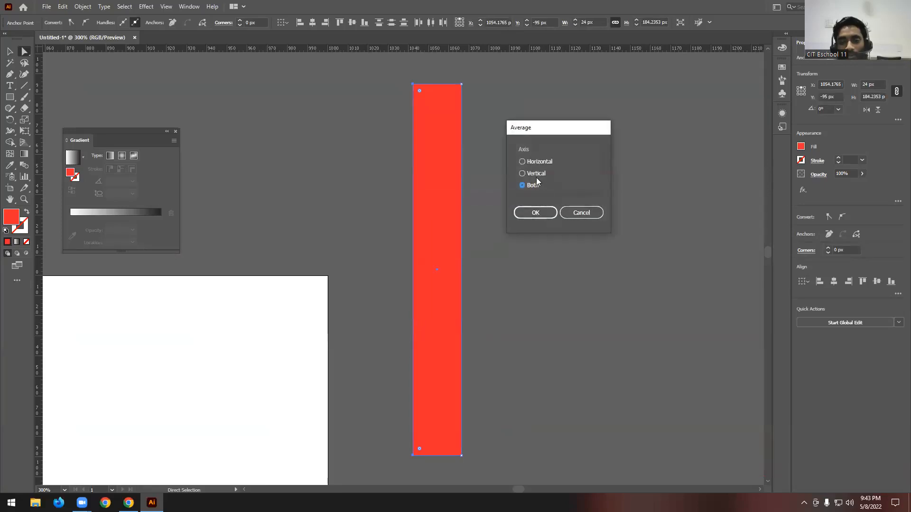
left_click(535, 213)
left_click(524, 199)
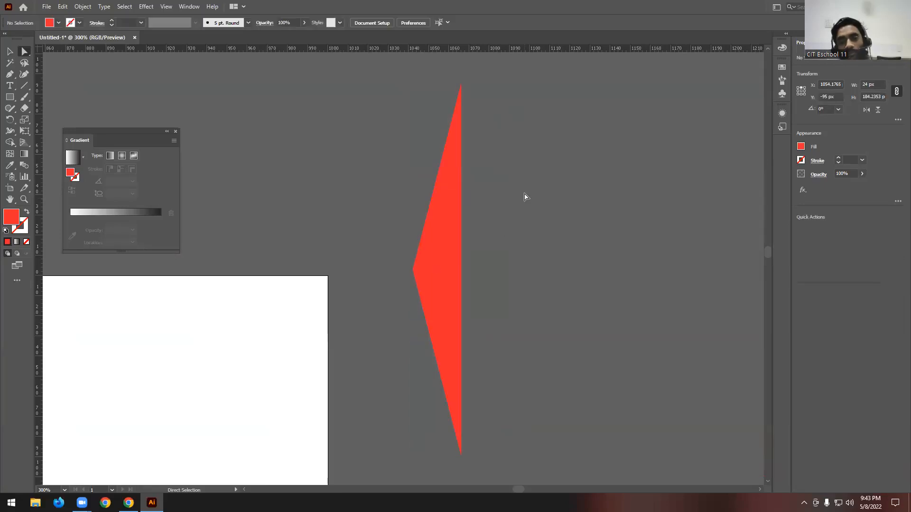
- Delete the red practice shape above the three tapered hands
scroll(575, 180, "down", 1, "alt")
scroll(573, 177, "down", 1, "alt")
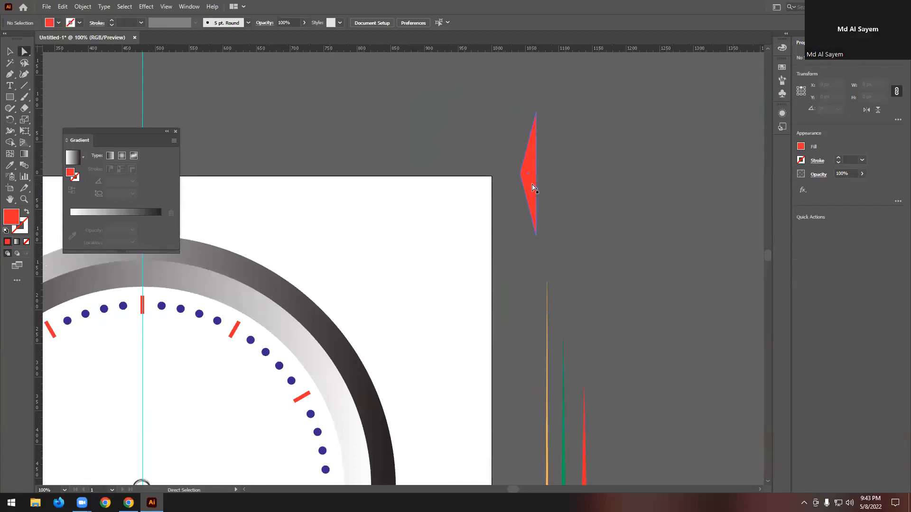
left_click(532, 184)
key("Delete")
left_click(11, 52)
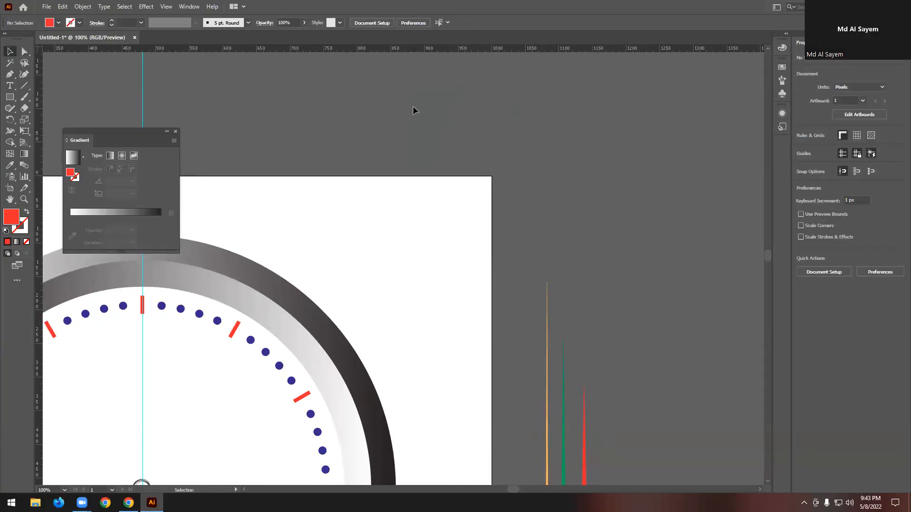
- Move the orange hand from beside the artboard onto the clock face, close to the centre hub
scroll(354, 115, "down", 2, "alt")
scroll(353, 115, "down", 2)
scroll(492, 286, "up", 1, "alt")
scroll(484, 247, "up", 5)
scroll(484, 248, "down", 3)
scroll(506, 281, "down", 2, "alt")
scroll(336, 285, "up", 2, "alt")
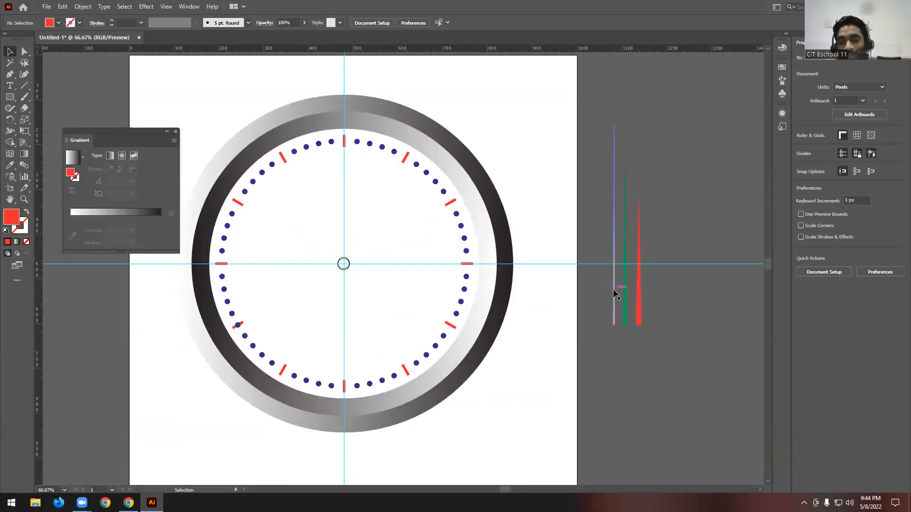
left_click_drag(611, 290, 350, 276)
scroll(342, 283, "up", 2, "alt")
scroll(449, 264, "down", 1, "alt")
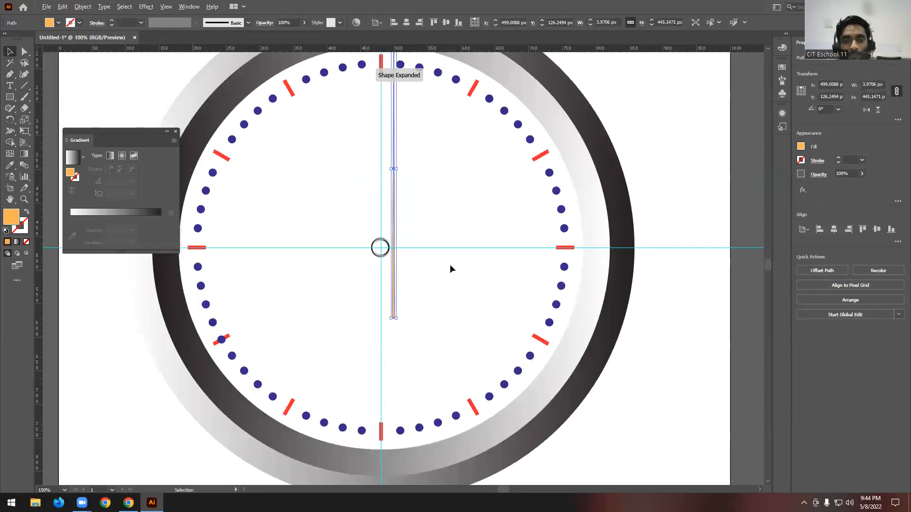
- Align the orange hand with the vertical centre guide so it runs through the hub, and deselect it
scroll(380, 268, "up", 1)
left_click_drag(392, 252, 383, 274)
key("ctrl+minus")
left_click(416, 253)
scroll(348, 292, "up", 2, "alt")
scroll(416, 244, "down", 1)
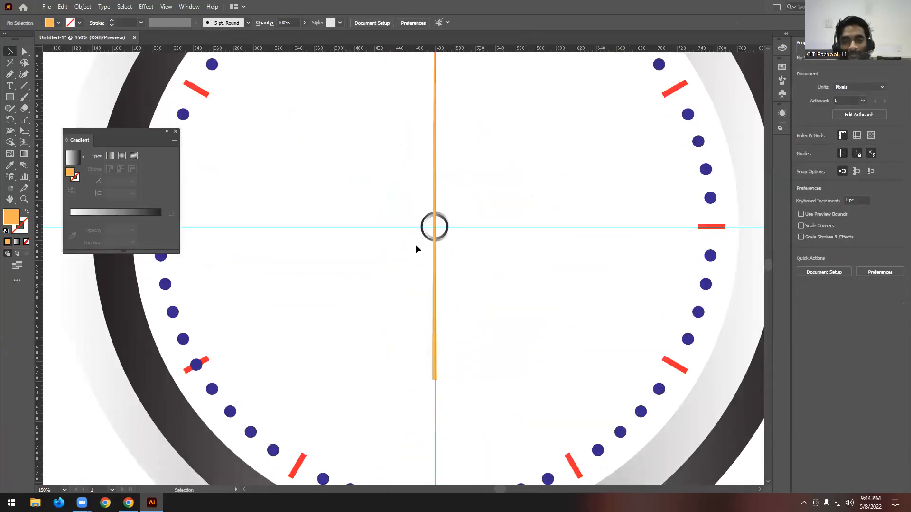
- Rotate the orange hand by about 49° so its tip points up and left, and place it across the hub
scroll(416, 245, "down", 2, "alt")
mouse_move(424, 269)
left_mouse_down()
mouse_move(425, 287)
mouse_move(421, 281)
left_mouse_up()
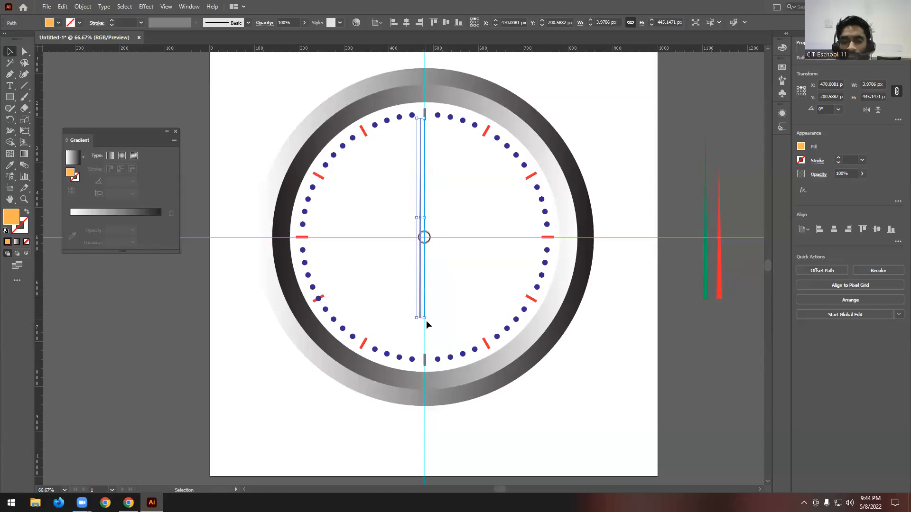
left_click_drag(427, 322, 462, 269)
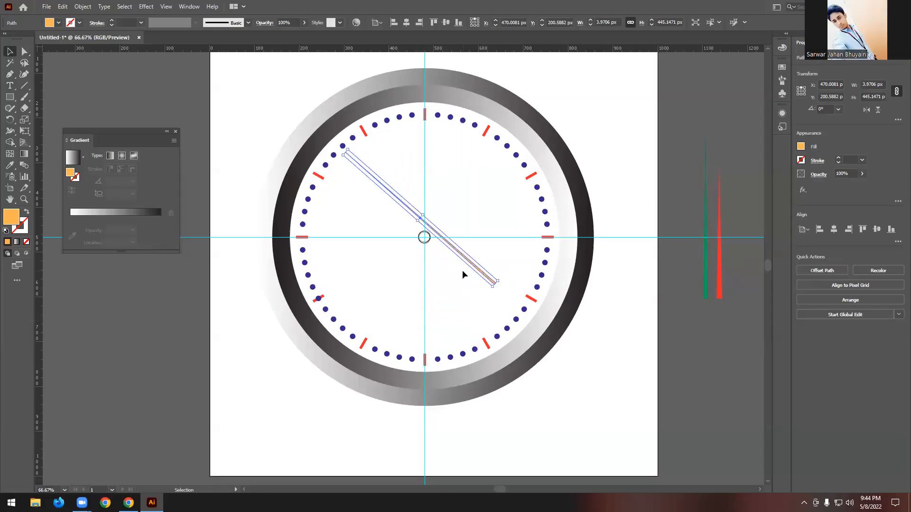
scroll(416, 223, "up", 1)
left_click_drag(447, 238, 430, 247)
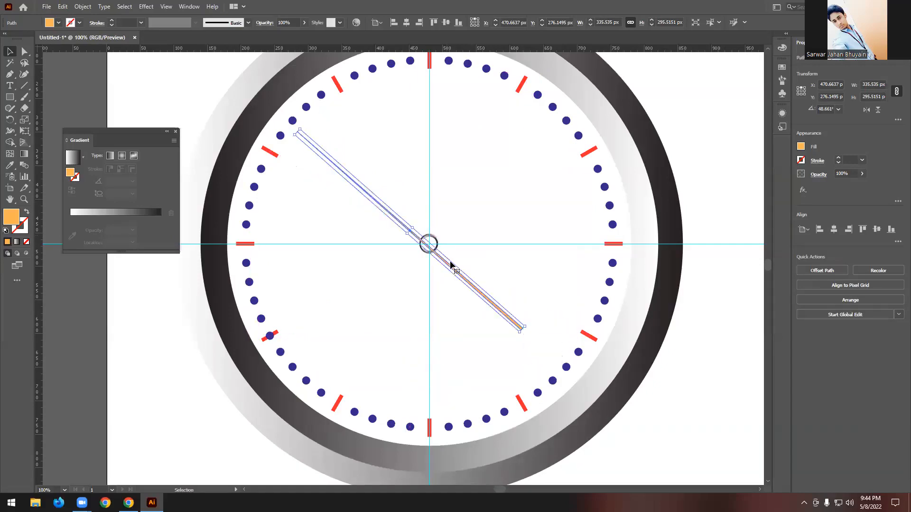
- Shorten the rotated orange hand from its wide tail end, keeping it across the hub, and deselect it
left_click_drag(515, 326, 478, 291)
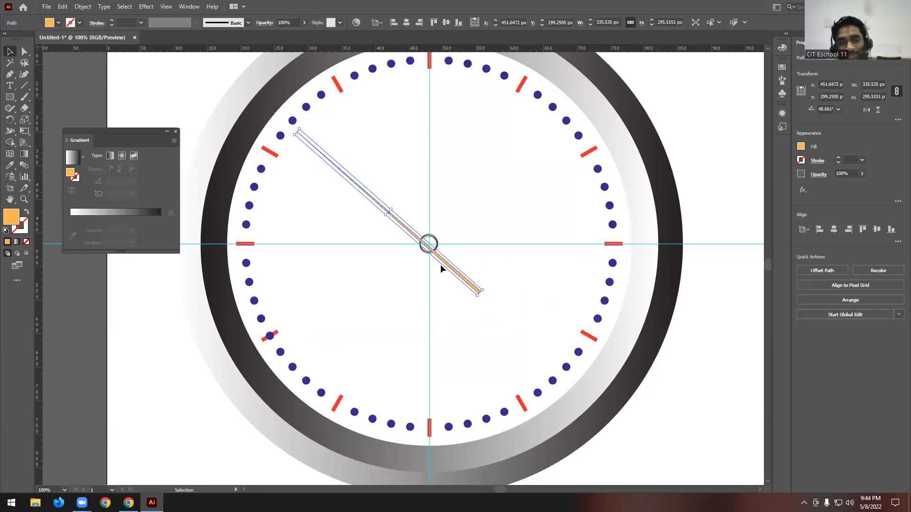
key("ctrl+plus")
left_click_drag(568, 364, 499, 320)
key("ctrl+minus")
key("ctrl+minus")
key("ctrl+minus")
key("ctrl+minus")
left_click(586, 241)
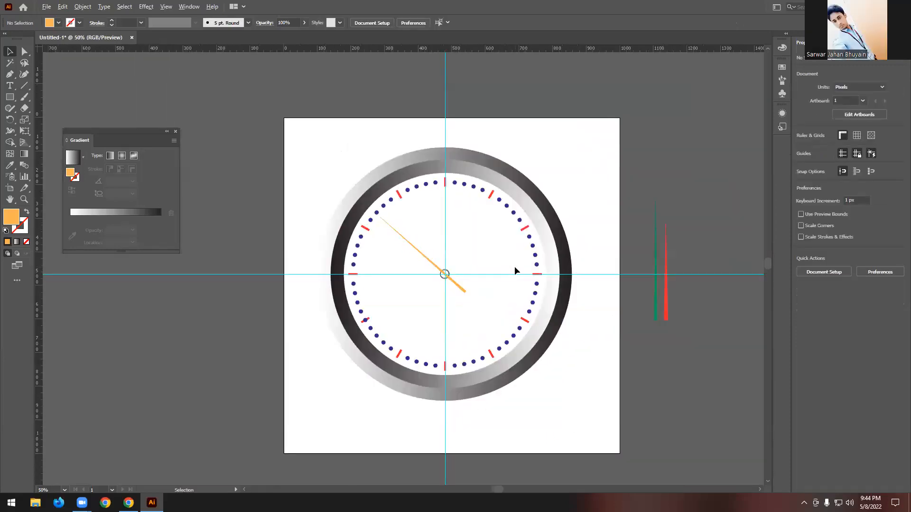
- Move the green hand from beside the artboard onto the clock face, just right of the hub
scroll(515, 269, "up", 1)
left_click_drag(702, 315, 458, 302)
scroll(455, 304, "up", 6)
- Try rounding the green hand's two bottom corners with a radius of about 4 px
left_click(24, 51)
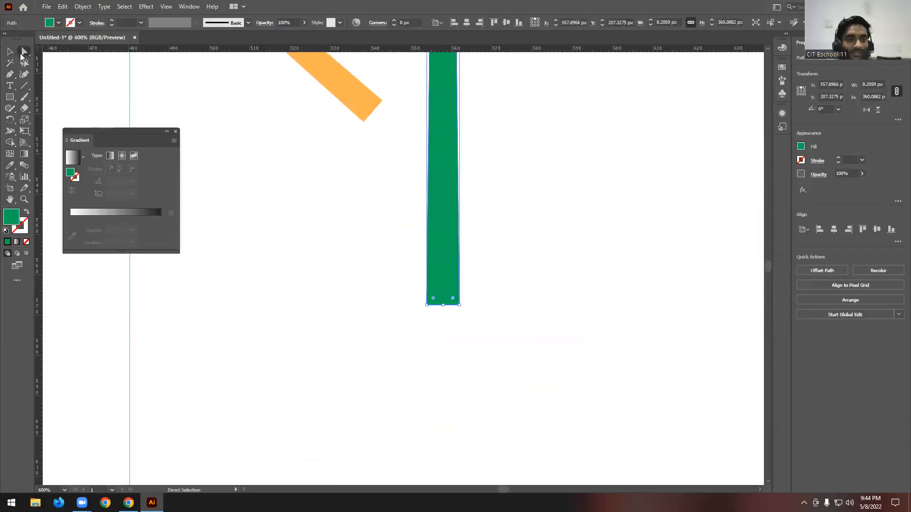
scroll(443, 325, "up", 3)
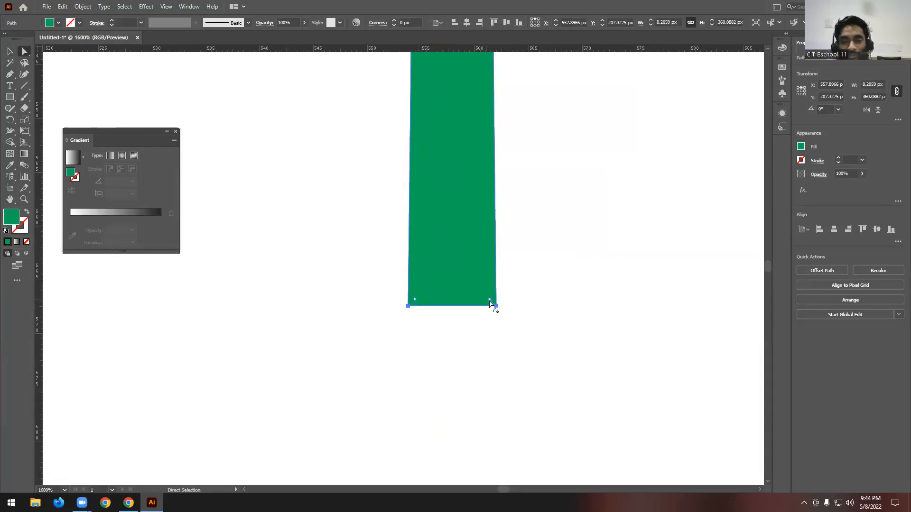
left_click_drag(490, 302, 488, 264)
scroll(504, 248, "down", 5)
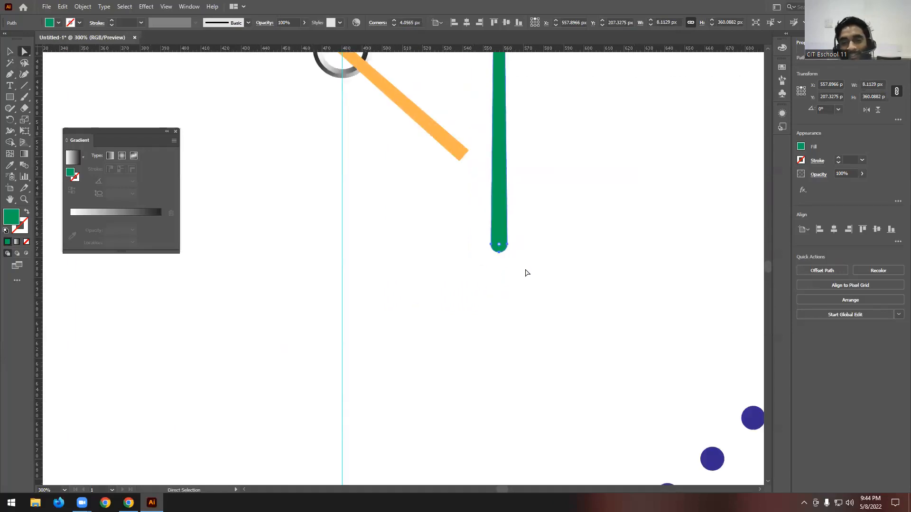
scroll(525, 272, "up", 2)
key("ctrl+z")
- Resize the green hand from its base to about 13 px wide and 320 px tall
left_click(10, 51)
scroll(499, 241, "up", 2)
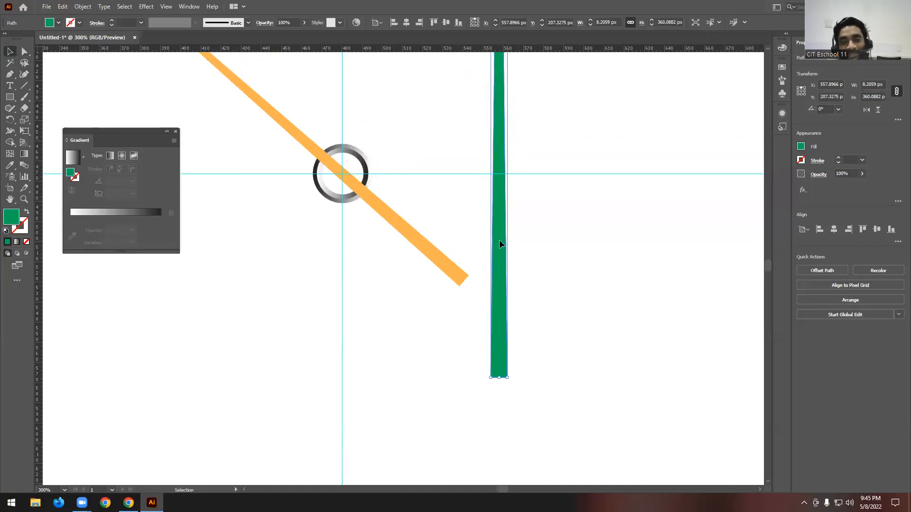
scroll(499, 242, "down", 3)
scroll(510, 304, "up", 3)
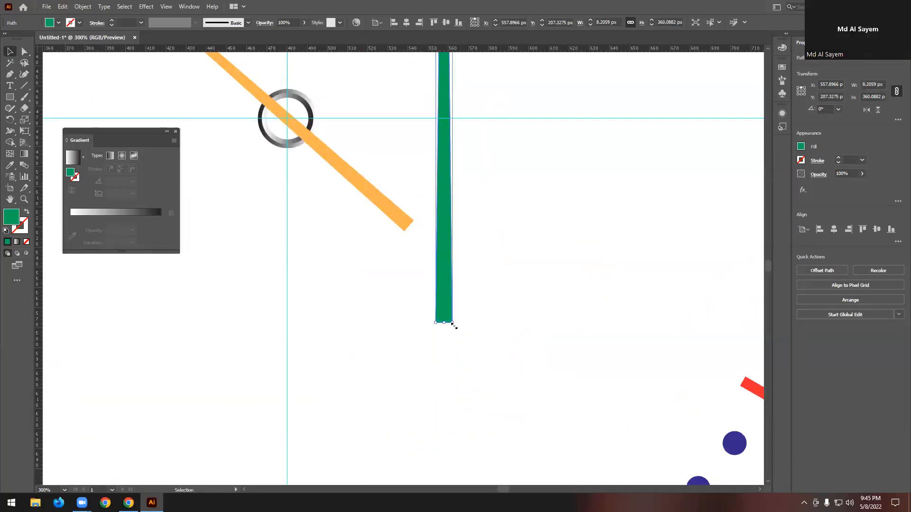
left_click_drag(452, 321, 463, 242)
scroll(521, 286, "down", 2)
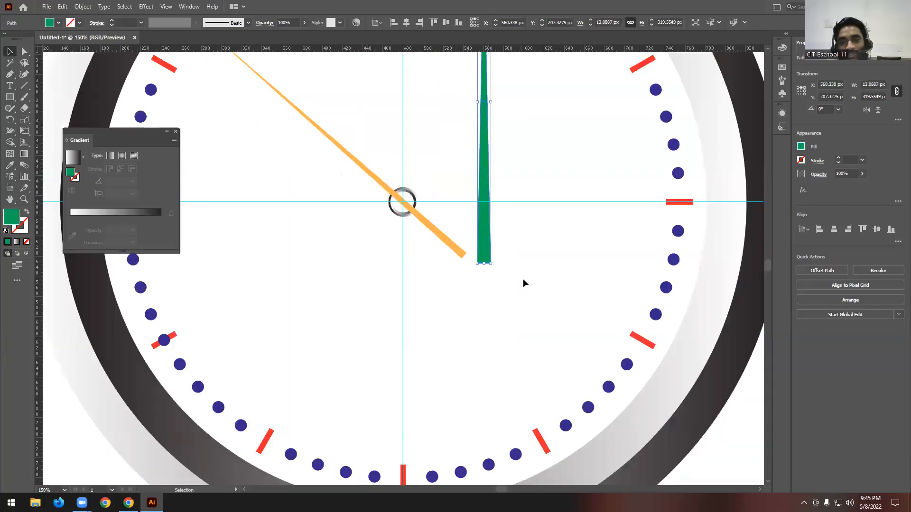
scroll(513, 279, "down", 1)
scroll(500, 324, "up", 1)
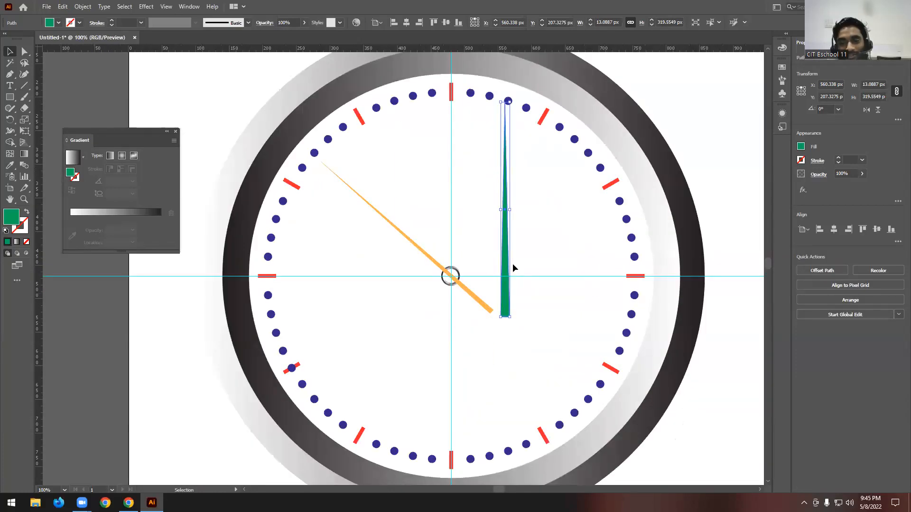
- Centre the green hand over the hub on the vertical guide and shrink it to about 12.5 × 300 px, and deselect it
left_click_drag(507, 262, 456, 295)
scroll(455, 338, "up", 4)
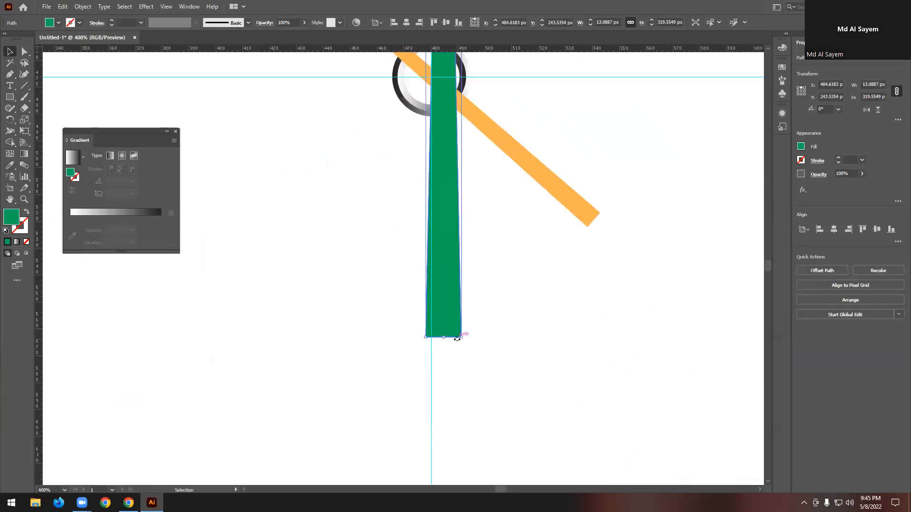
left_click_drag(463, 337, 459, 283)
scroll(481, 303, "down", 4)
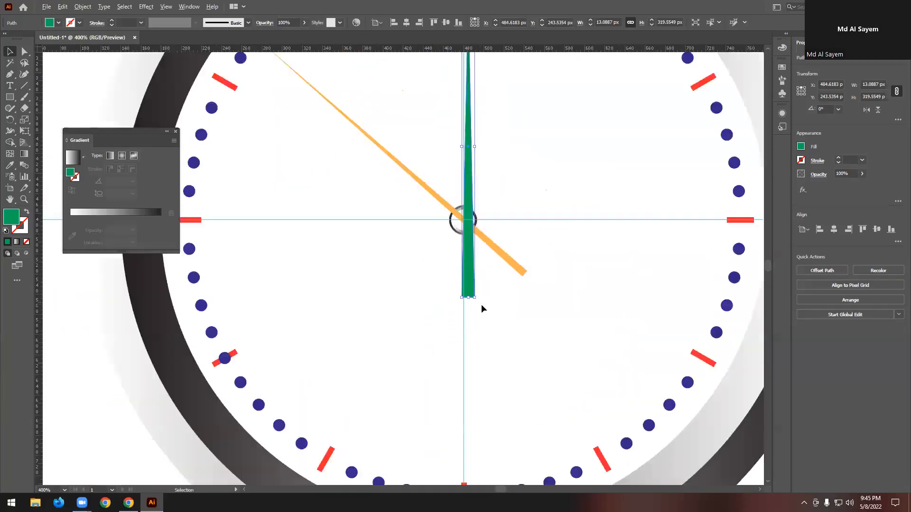
mouse_move(479, 327)
left_mouse_down()
mouse_move(469, 321)
mouse_move(487, 312)
left_mouse_up()
scroll(438, 304, "down", 2)
scroll(454, 312, "up", 5)
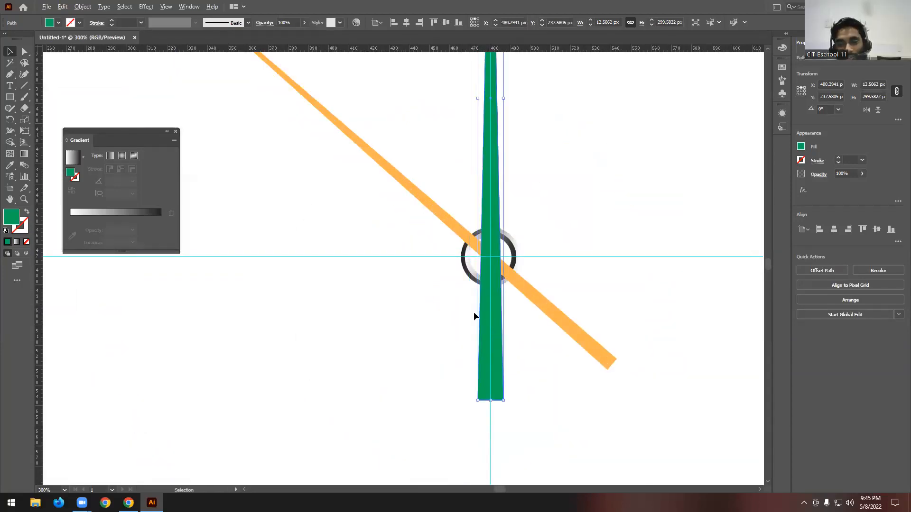
scroll(477, 313, "down", 3)
scroll(428, 294, "down", 2)
left_click(630, 289)
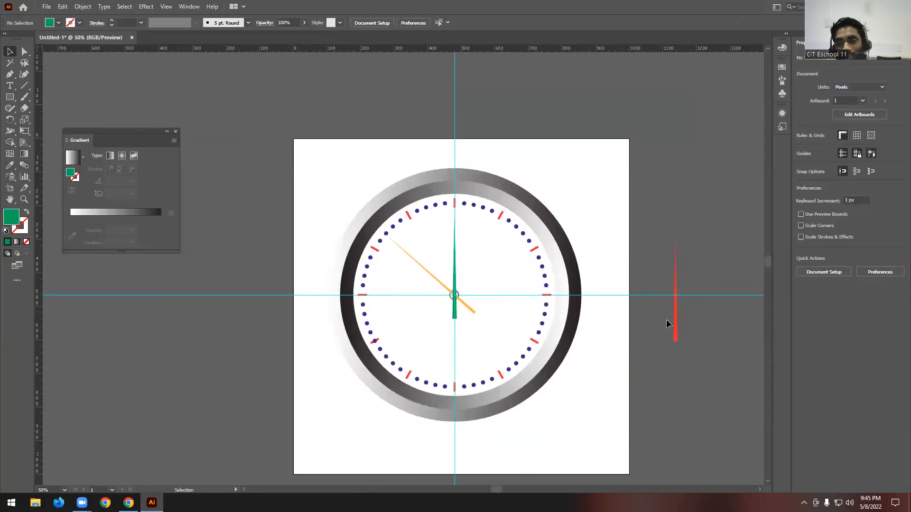
- Move the red hand onto the clock face, right of the hub, and shorten it to about 224 px tall
left_click_drag(677, 336, 494, 316)
scroll(494, 316, "up", 2)
scroll(495, 317, "up", 4)
left_click_drag(502, 374, 496, 242)
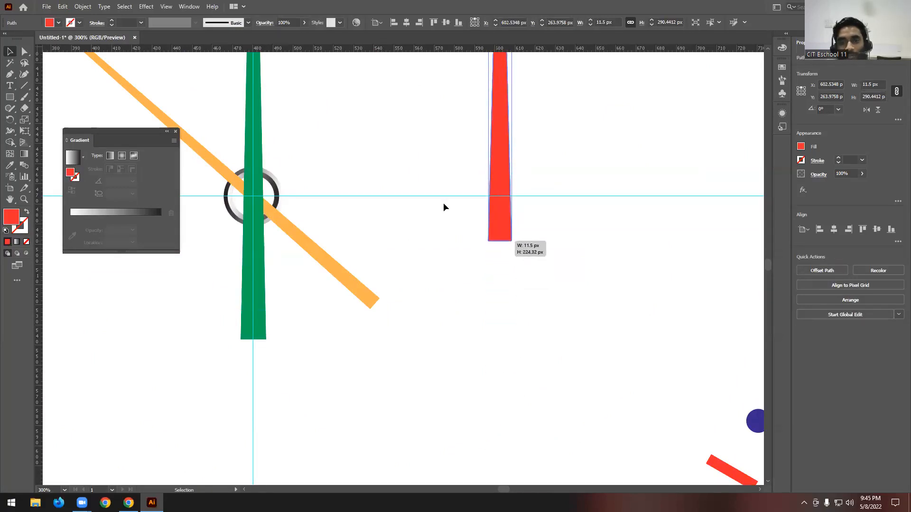
scroll(458, 192, "down", 3)
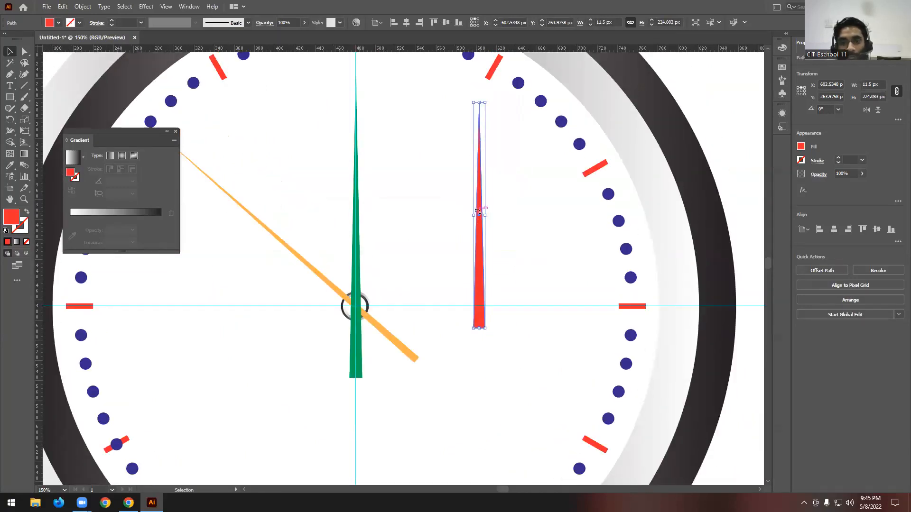
- Widen the red hand to about 20.5 px and move it over the hub at the clock's centre
left_click_drag(485, 214, 494, 216)
scroll(474, 287, "down", 2)
scroll(407, 292, "up", 2)
left_click_drag(563, 288, 432, 305)
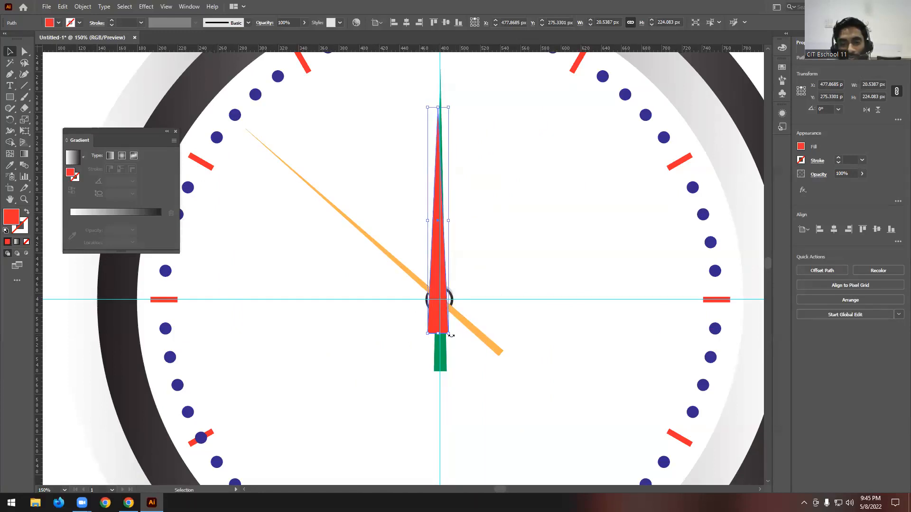
- Rotate the red hand to point at about two o'clock and position it across the hub
left_click_drag(452, 338, 335, 280)
left_click_drag(424, 252, 462, 285)
scroll(462, 326, "up", 2)
scroll(493, 318, "down", 2)
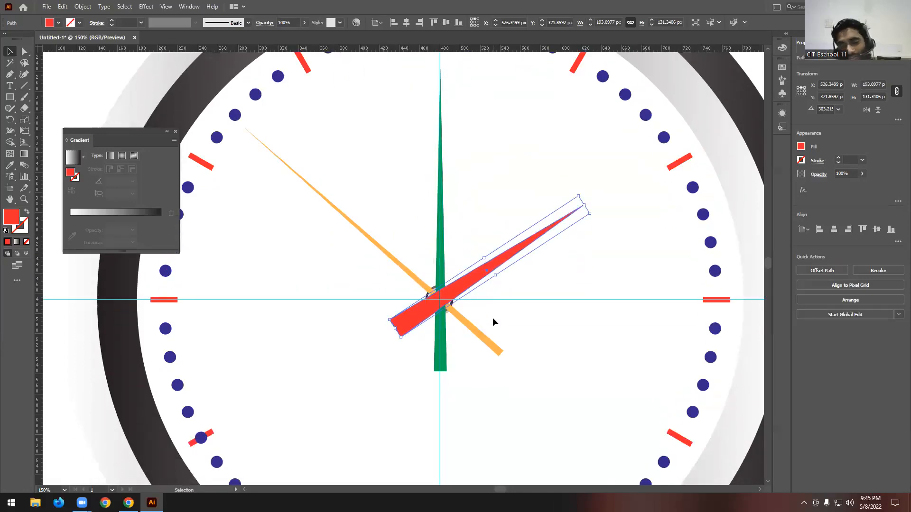
- Send the red, orange and green hands together behind the hub rings and deselect them
scroll(492, 318, "down", 1)
scroll(446, 293, "up", 5)
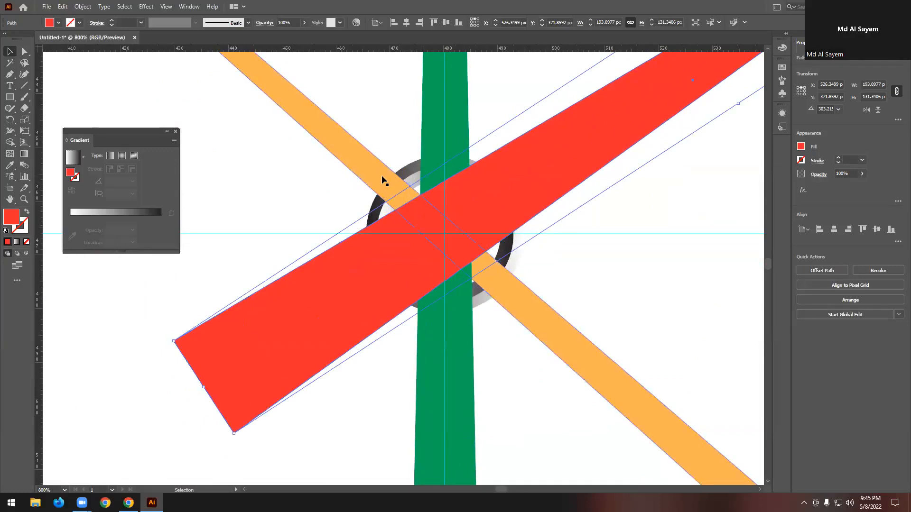
left_click(374, 174)
left_click(454, 112, "shift")
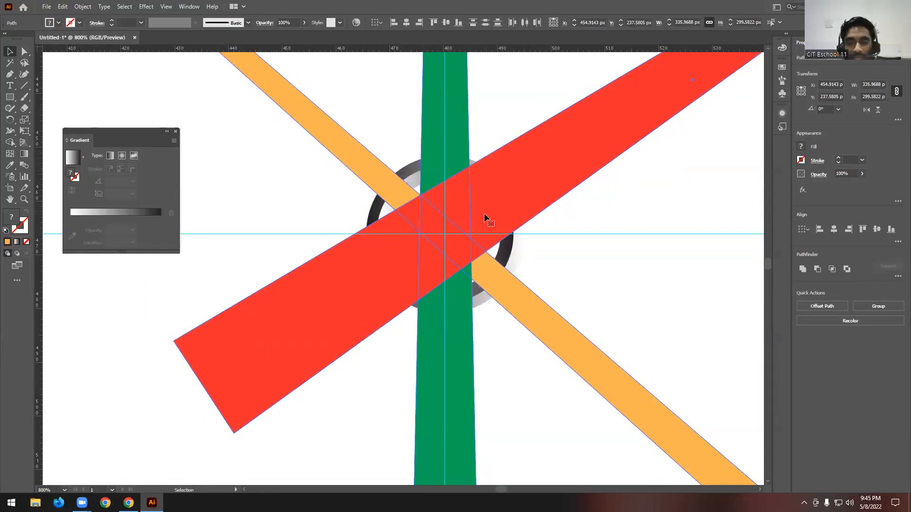
key("ctrl+shift+bracketleft")
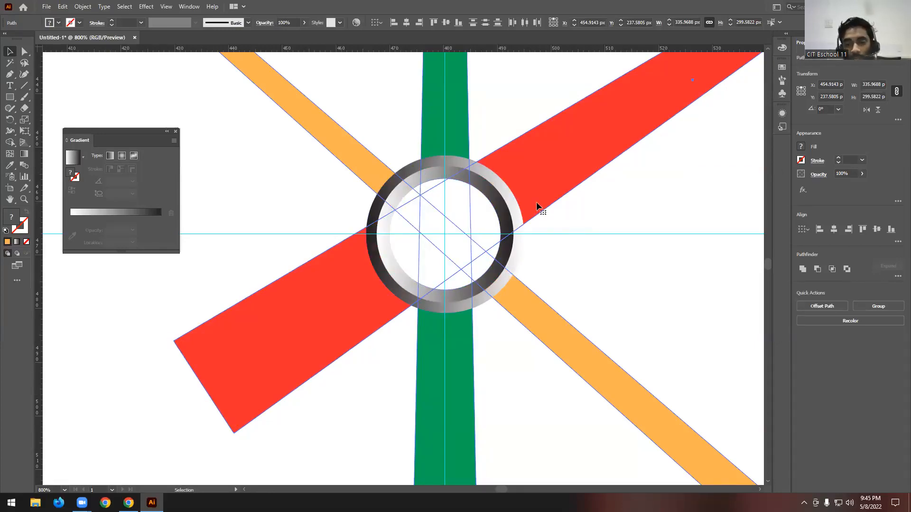
right_click(490, 184)
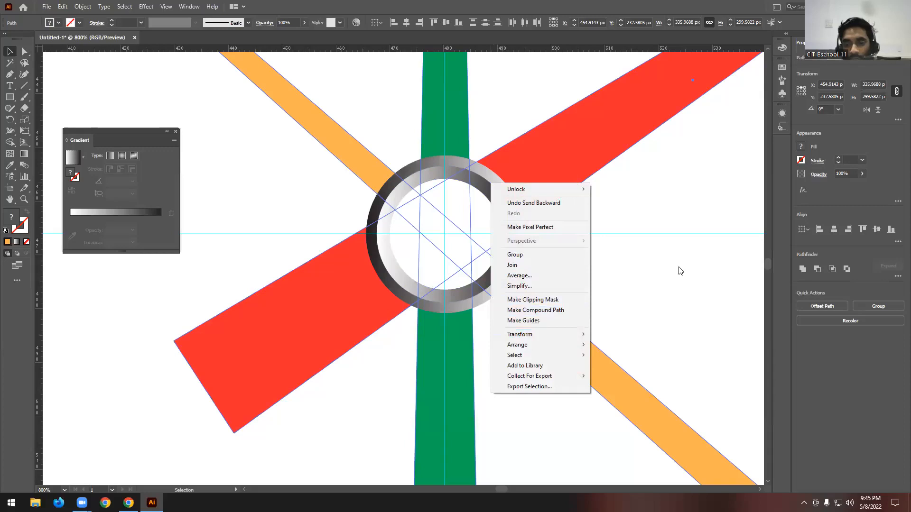
left_click(659, 206)
- Examine the whole clock on the artboard with its hands tucked under the hub
scroll(466, 205, "down", 8)
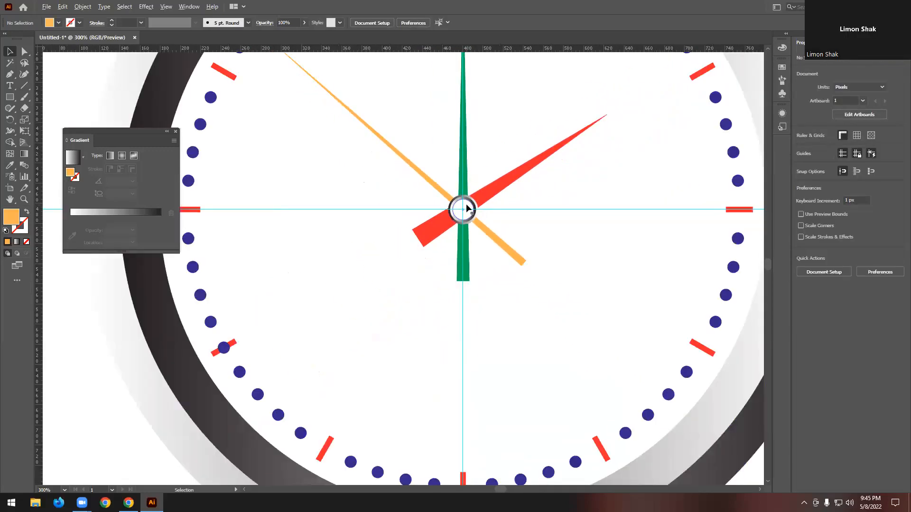
scroll(364, 192, "down", 2)
scroll(413, 176, "up", 2)
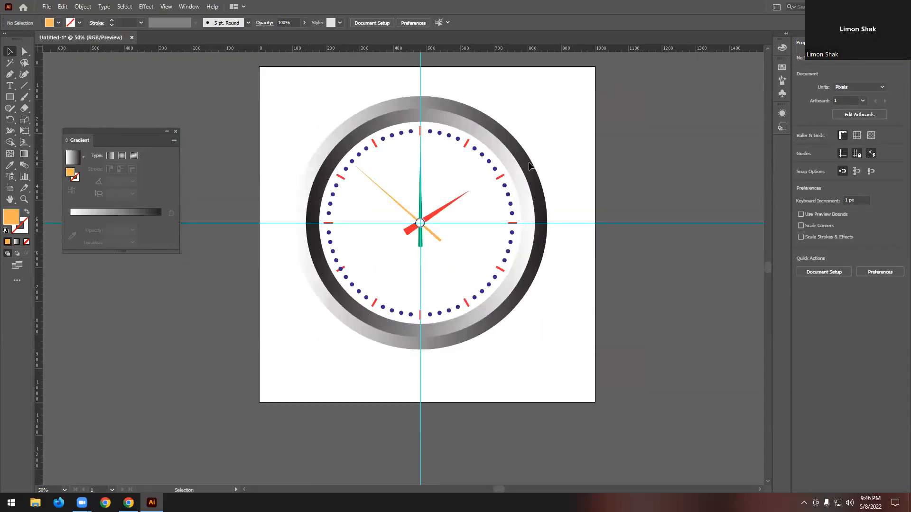
scroll(432, 191, "up", 1)
scroll(432, 192, "up", 3)
scroll(432, 192, "down", 4)
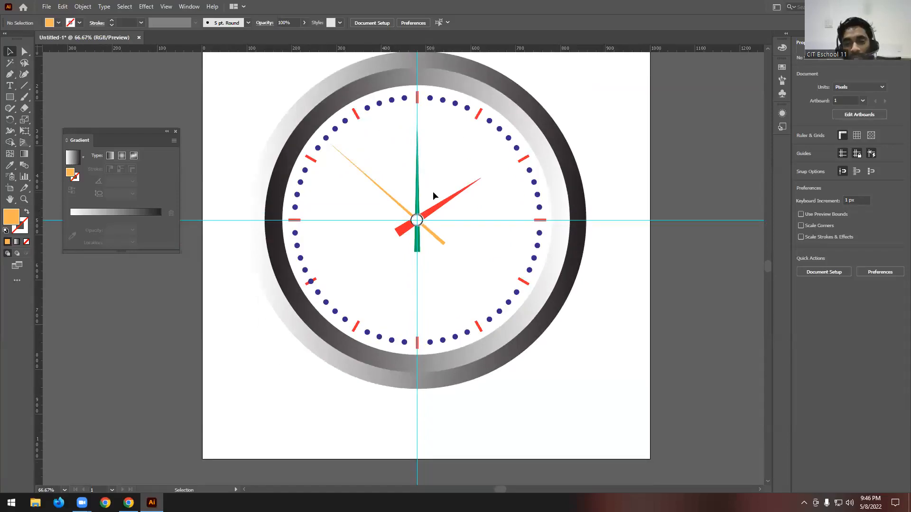
scroll(403, 191, "down", 3)
scroll(482, 189, "up", 2)
scroll(403, 235, "up", 3)
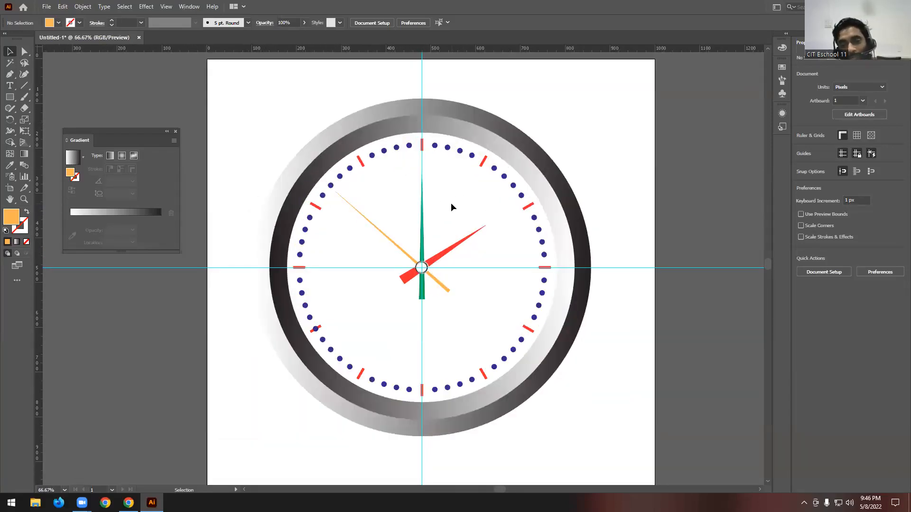
scroll(451, 203, "down", 2)
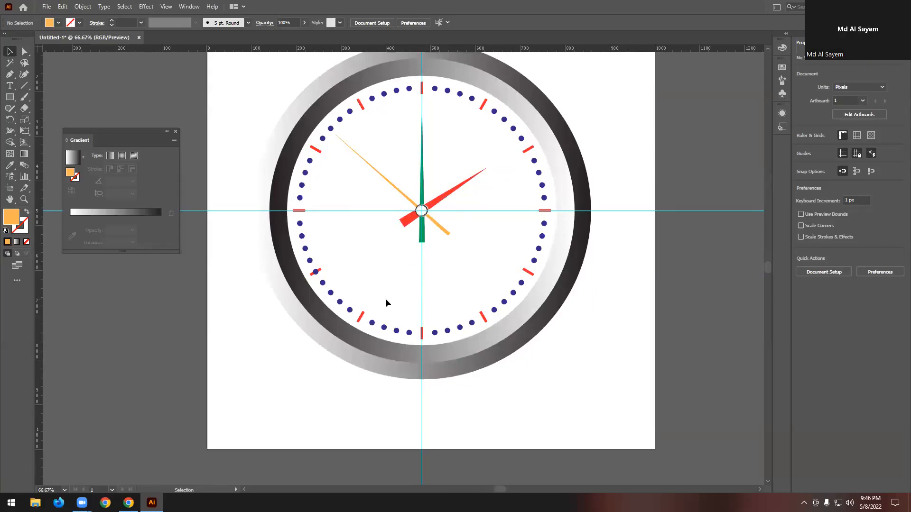
- Unlock the guides, delete the horizontal and vertical ones, and lock guides again
right_click(642, 283)
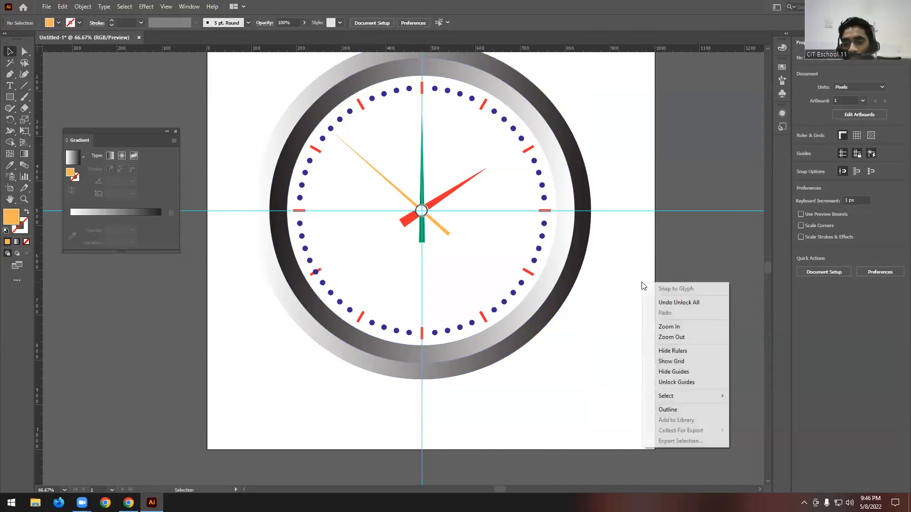
left_click(686, 385)
left_click_drag(727, 204, 705, 228)
key("Delete")
left_click_drag(464, 399, 399, 431)
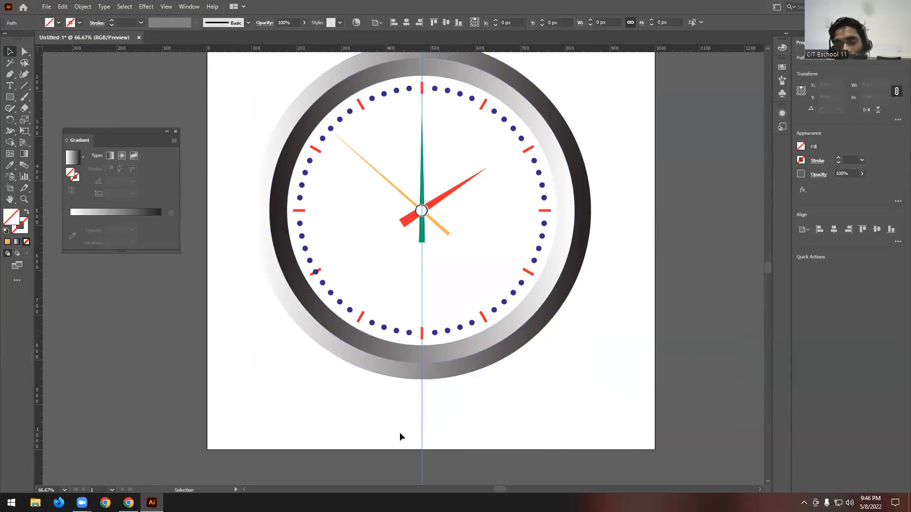
key("Delete")
right_click(618, 249)
left_click(668, 337)
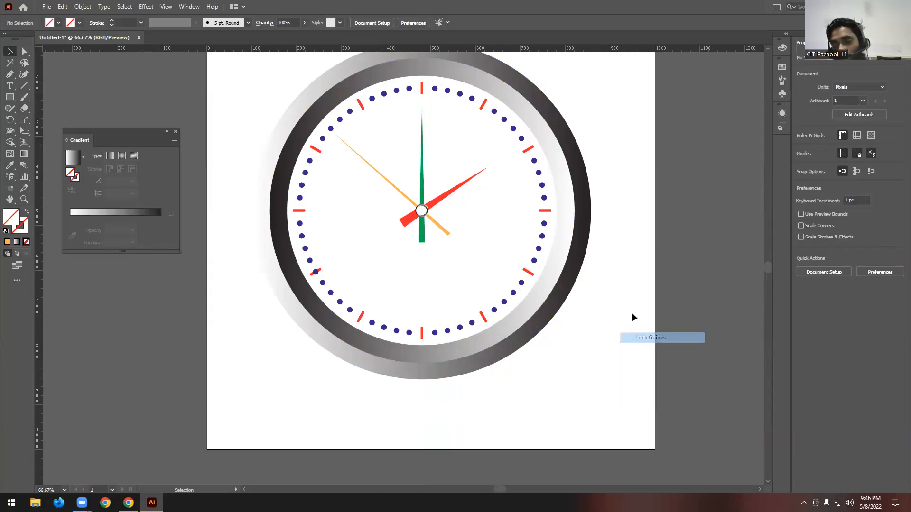
- Export the clock for web as a high-quality JPEG named Wall clock on the Desktop
scroll(514, 294, "down", 2)
left_click(47, 6)
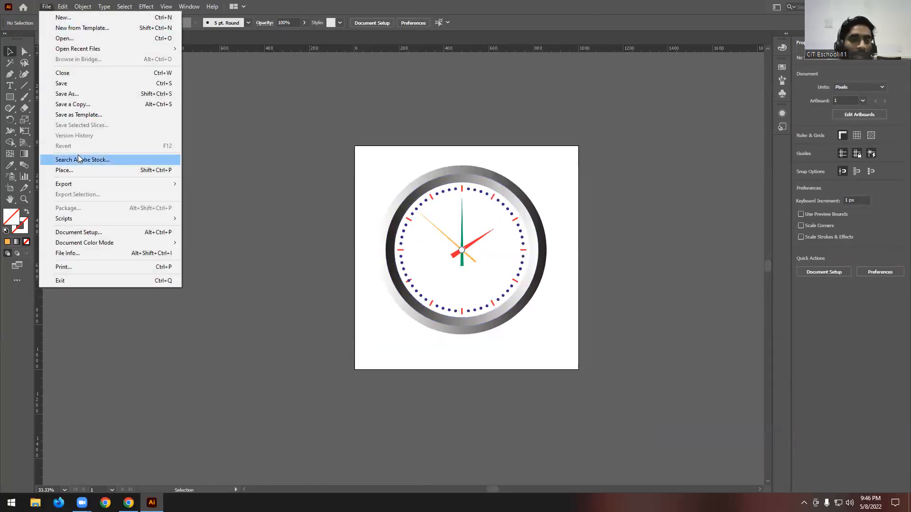
mouse_move(81, 184)
left_click(229, 207)
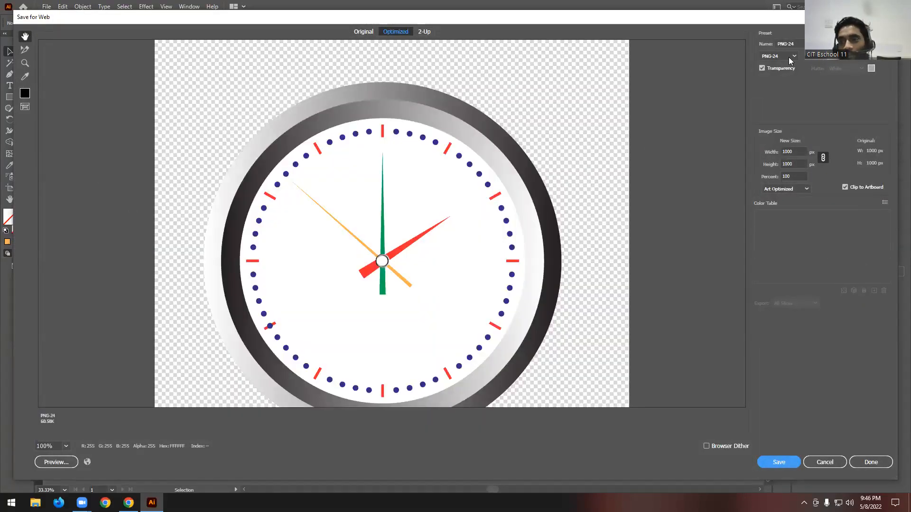
left_click(789, 56)
left_click(782, 76)
left_click(793, 466)
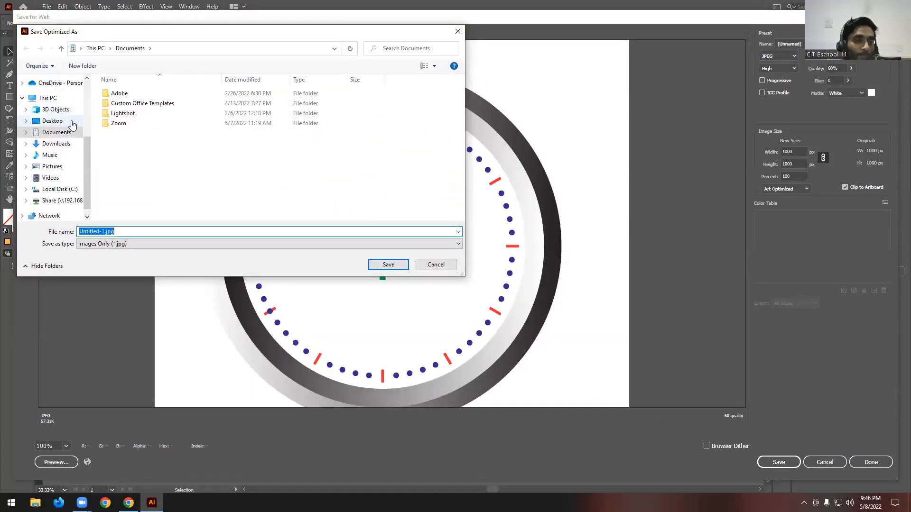
left_click(61, 122)
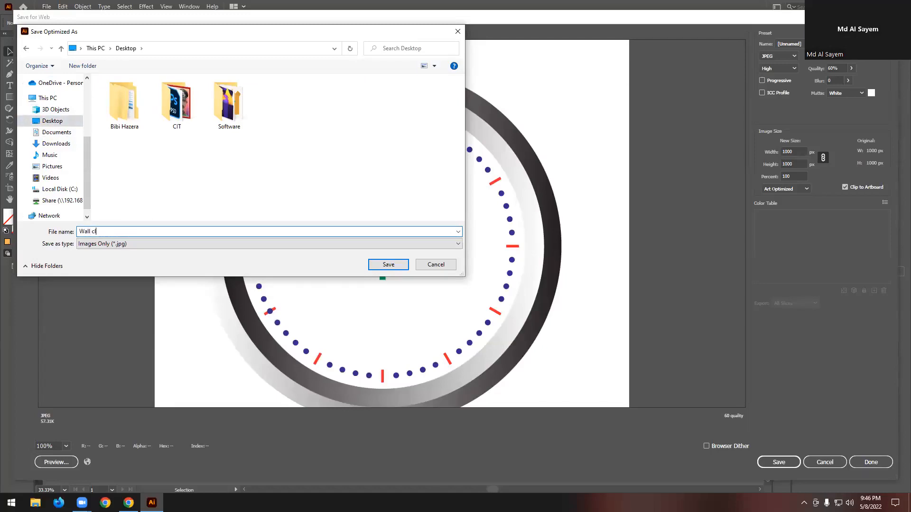
key("Return")
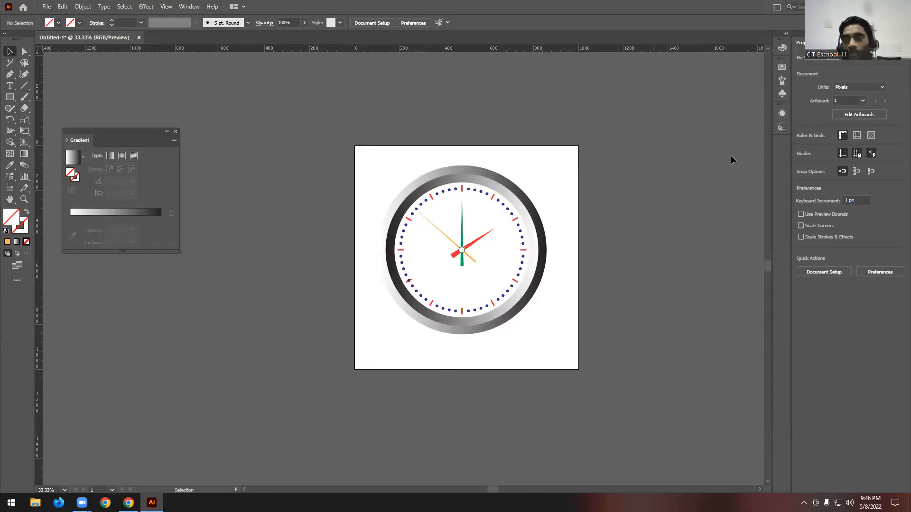
- Refresh the Windows desktop and view the exported Wall-clock.jpg and the 01.png image
key("super+d")
right_click(372, 95)
left_click(395, 123)
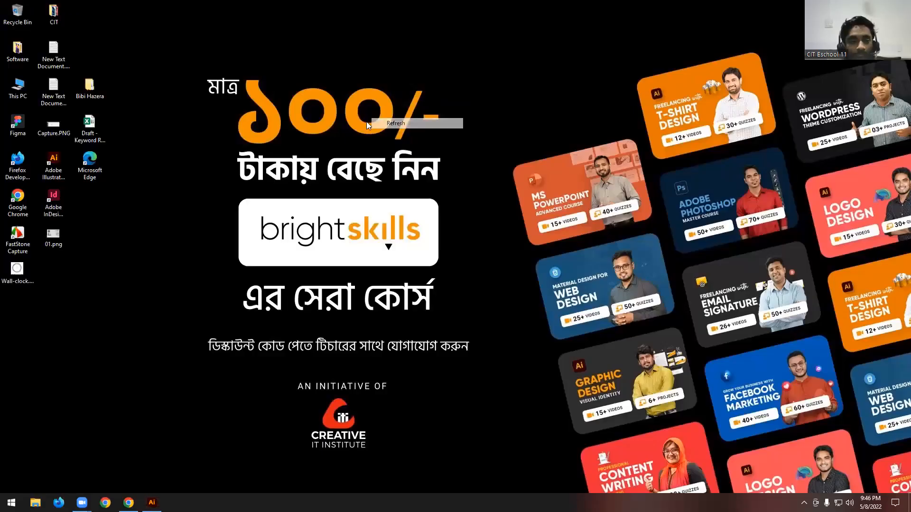
left_click(10, 273)
double_click(9, 273)
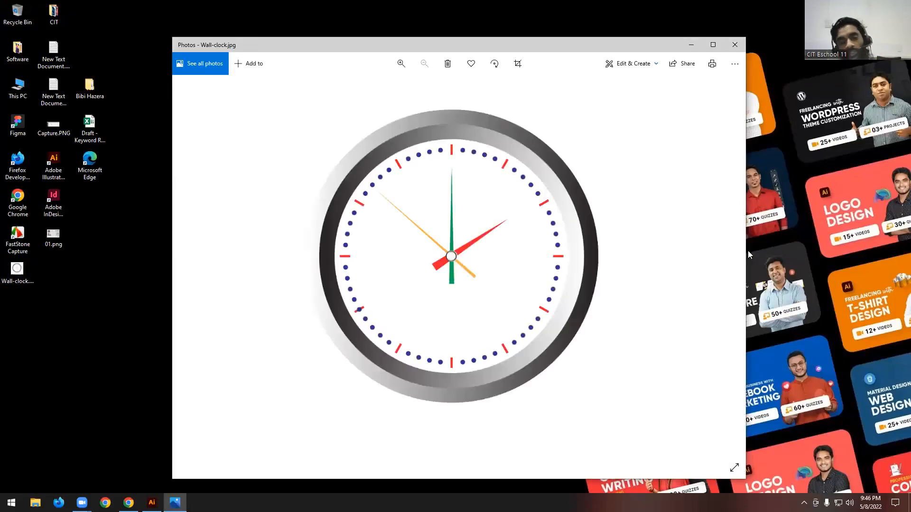
double_click(53, 235)
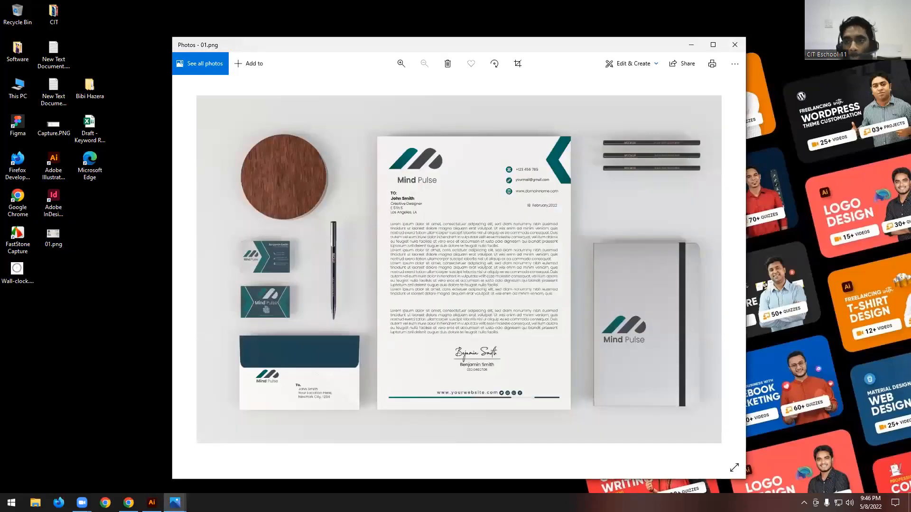
left_click(734, 45)
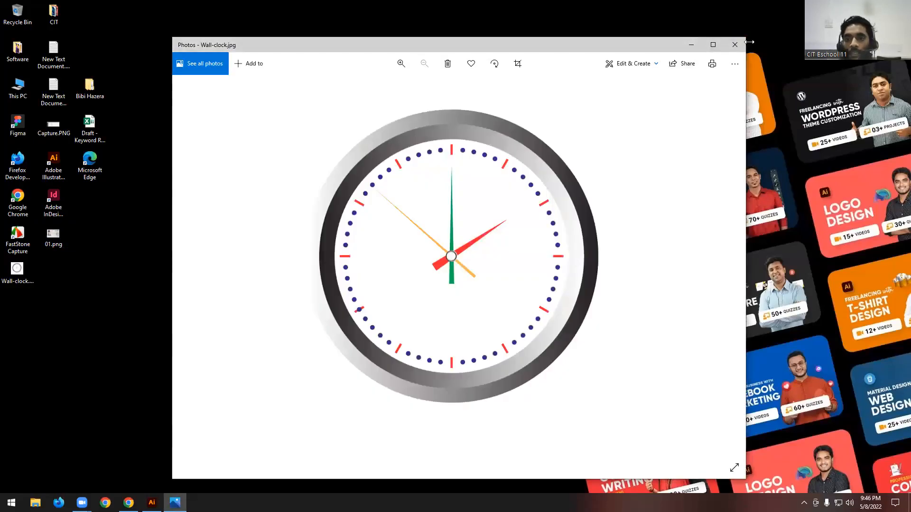
- Close the clock image and delete Wall-clock.jpg from the desktop
left_click(735, 44)
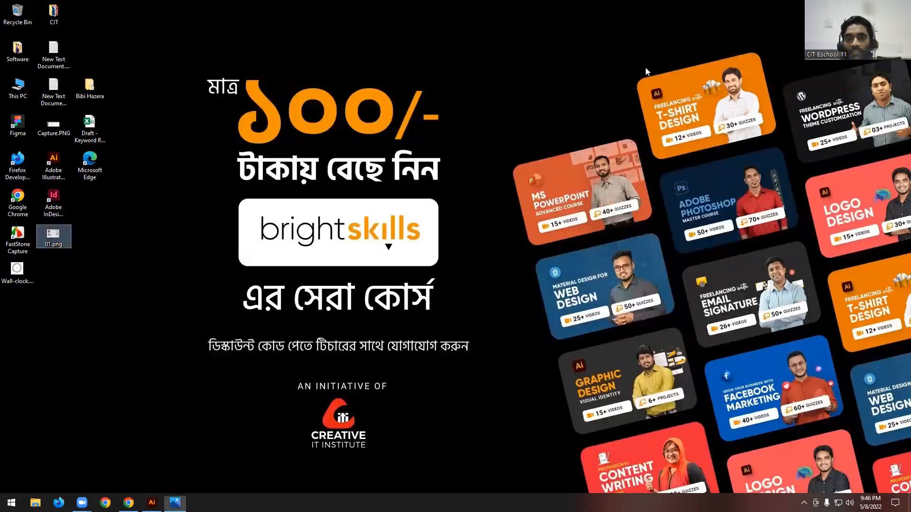
left_click(13, 272)
key("Delete")
- Switch to Chrome and review the class 03 outline for the Eraser, Scissors and Knife tools
left_click(128, 503)
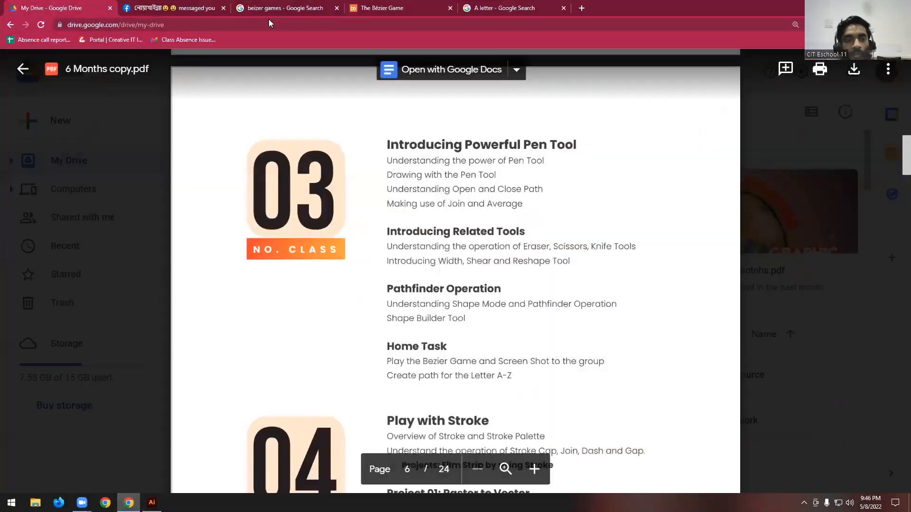
scroll(487, 245, "down", 1)
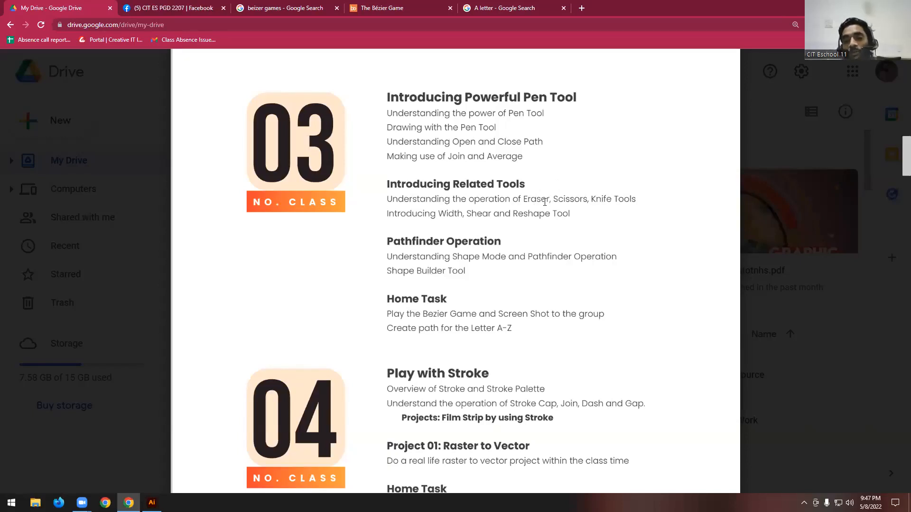
left_click_drag(523, 199, 612, 199)
left_click(591, 202)
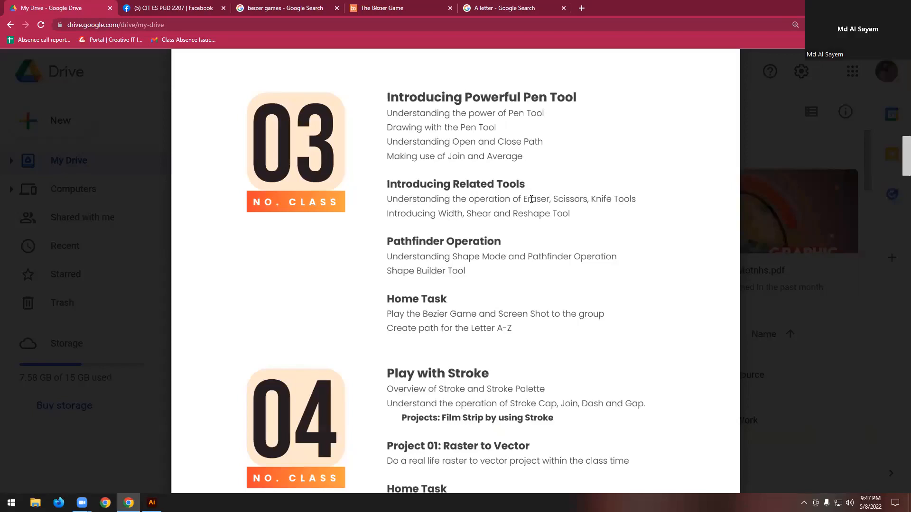
left_click(856, 6)
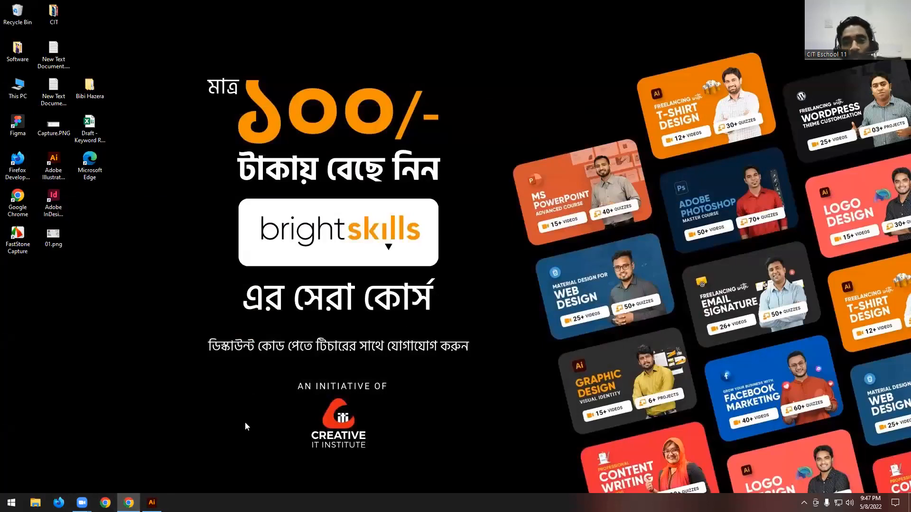
- Switch back to Illustrator and delete the entire clock artwork from the artboard
left_click(152, 503)
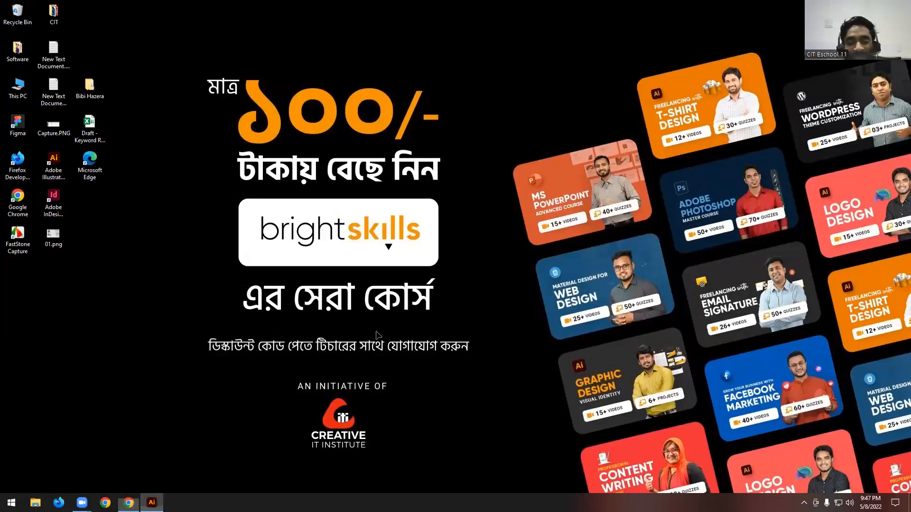
left_click_drag(545, 162, 381, 356)
key("Delete")
scroll(488, 229, "up", 1)
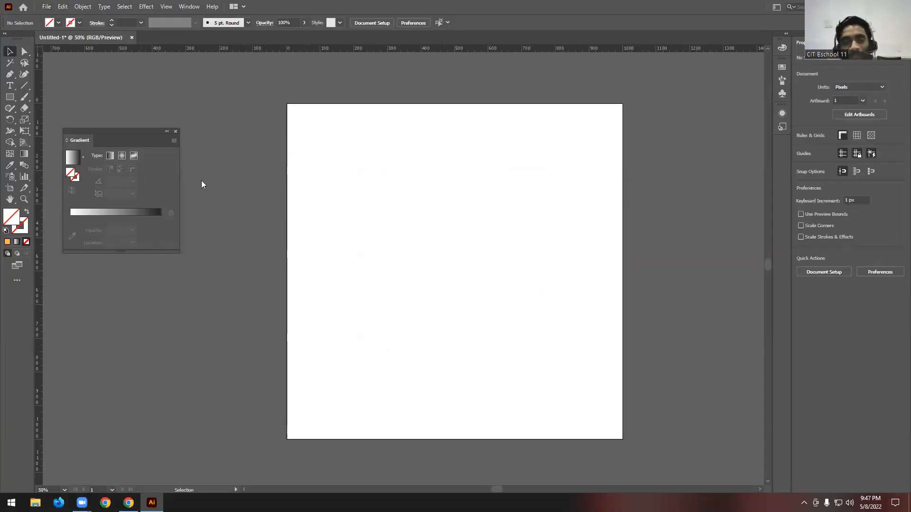
- Draw a circle about 713 px in diameter on the artboard and fill it with green
left_click_drag(9, 97, 55, 120)
left_click_drag(353, 146, 592, 386)
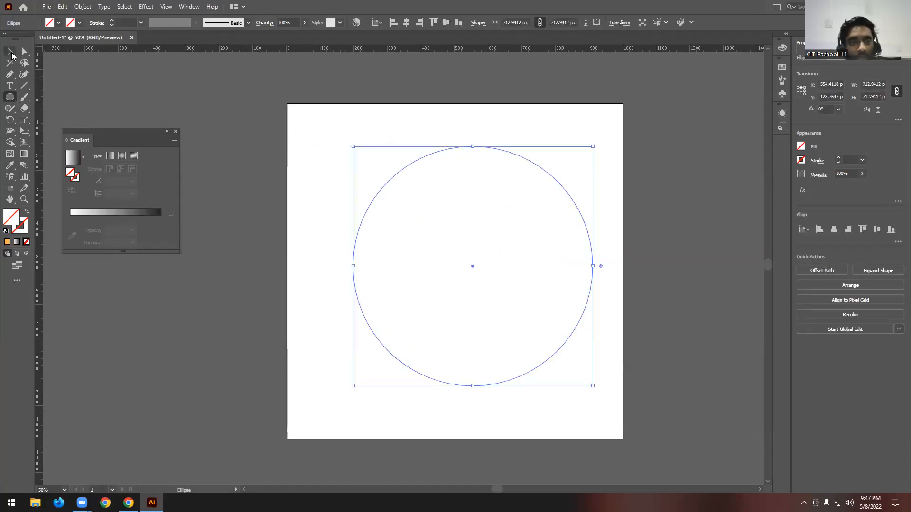
left_click(58, 23)
left_click(44, 38)
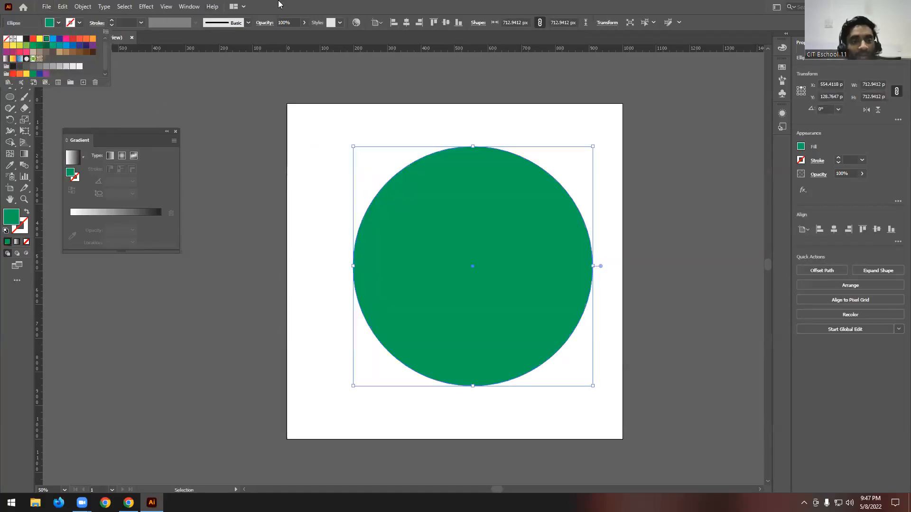
- Move the green circle about 62 px left, toward the middle of the artboard
left_click(9, 52)
left_click(330, 207)
left_click_drag(476, 287, 465, 286)
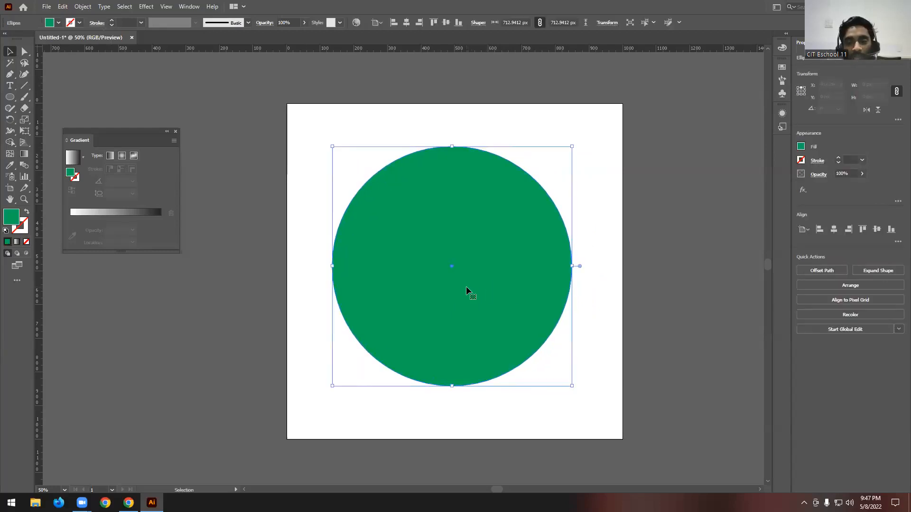
- Activate the Eraser tool and try out a larger brush size, returning to a small brush
left_click(24, 109)
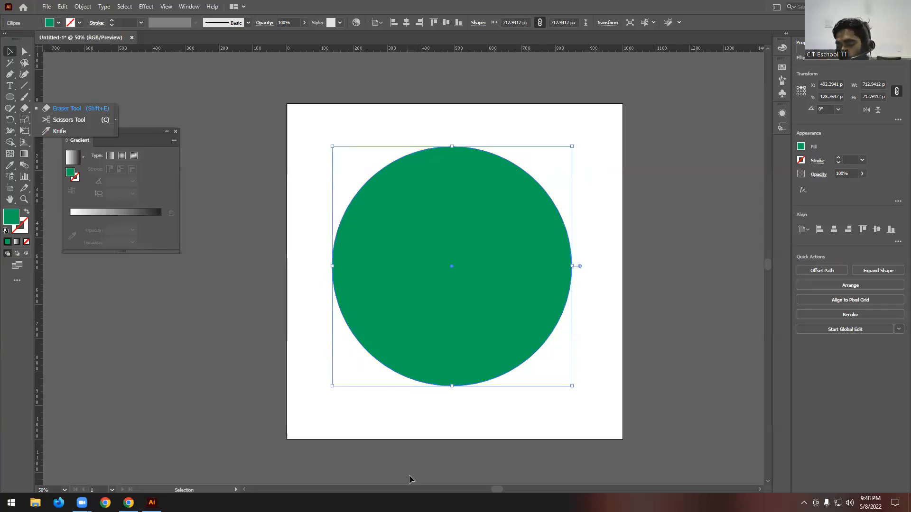
left_click(196, 474)
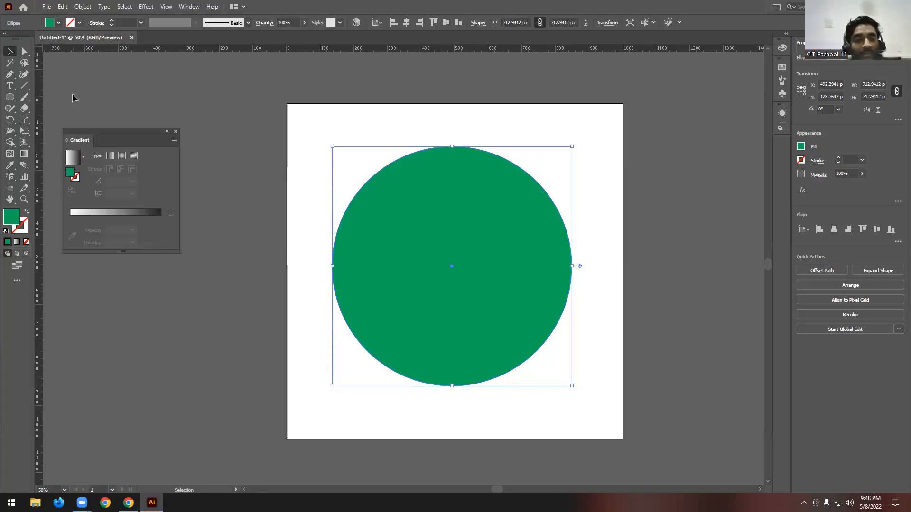
left_click(24, 108)
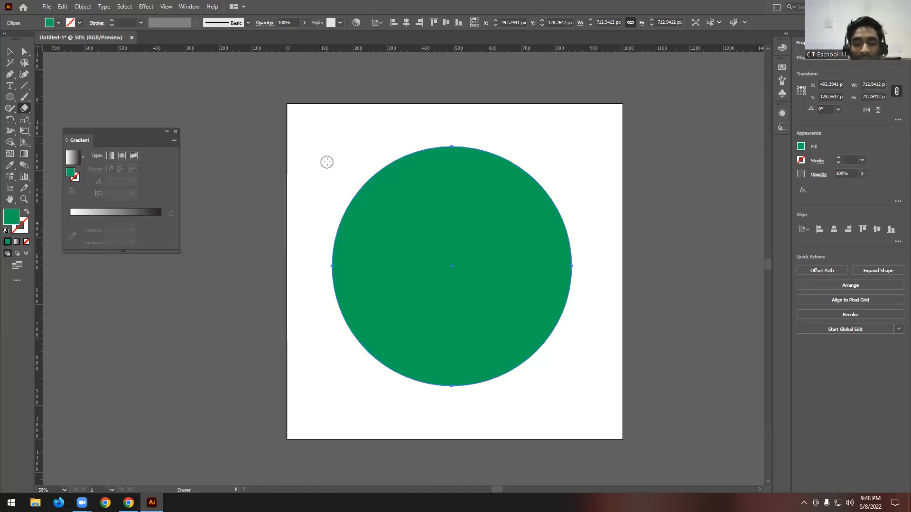
key("bracketright")
key("bracketright")
key("bracketright")
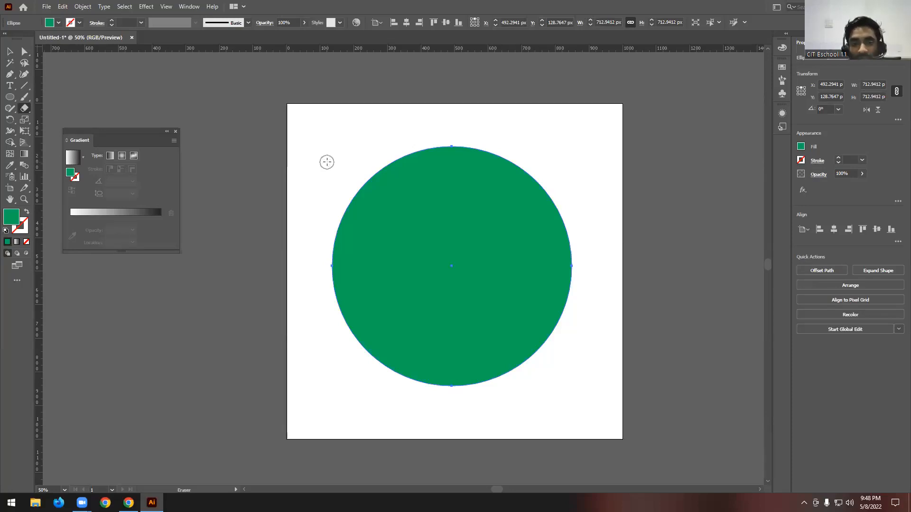
key("bracketleft")
key("bracketleft")
key("bracketleft")
key("bracketleft")
key("bracketleft")
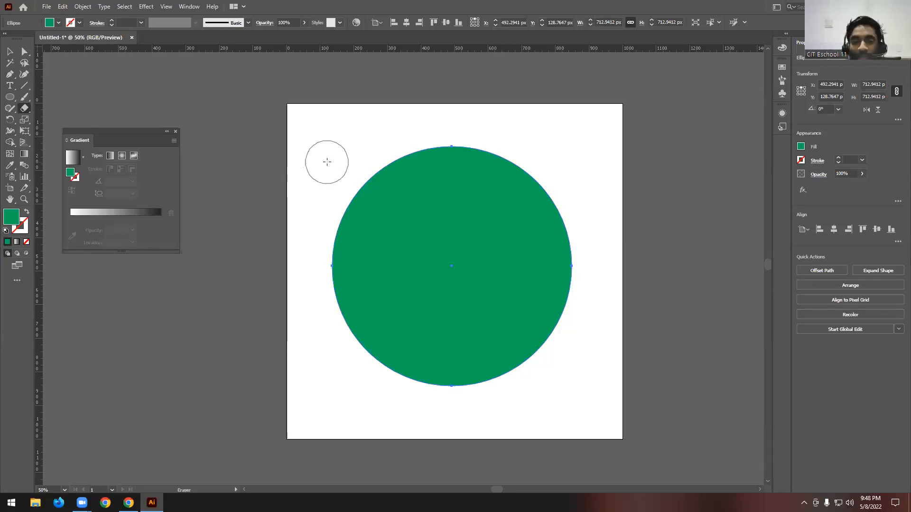
key("bracketleft")
key("bracketleft")
key("bracketleft")
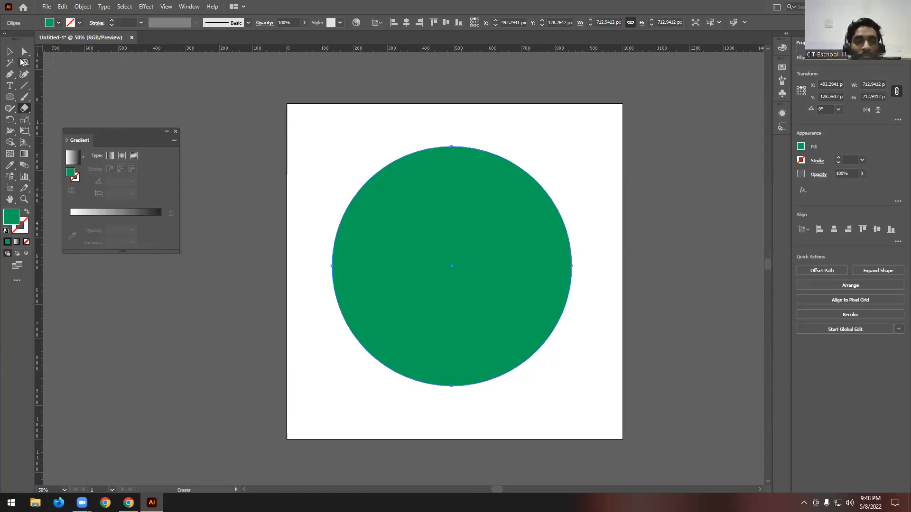
- Erase a winding band with one small loop freehand across the green circle, cutting it into separate pieces, and deselect
left_click(18, 54)
left_click(477, 129)
left_click(471, 198)
left_click(24, 108)
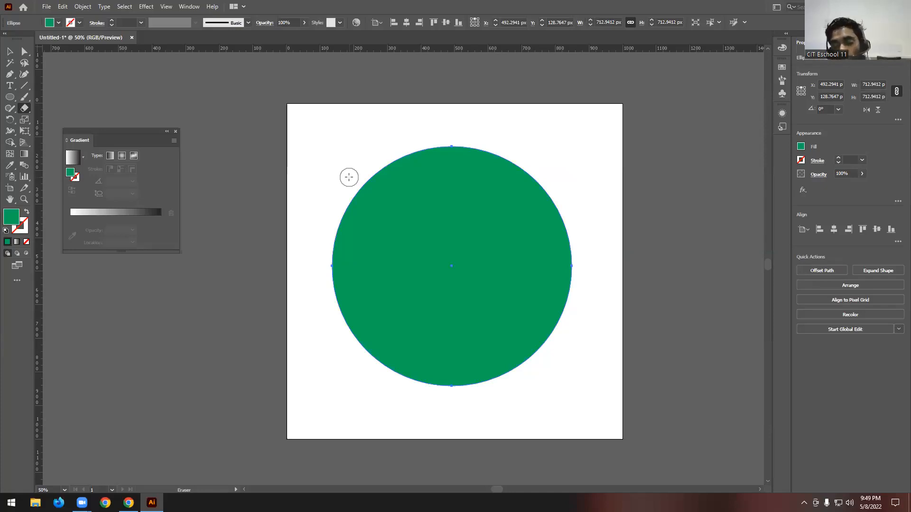
mouse_move(354, 164)
left_mouse_down()
mouse_move(380, 199)
mouse_move(440, 221)
mouse_move(492, 189)
mouse_move(458, 192)
mouse_move(443, 231)
mouse_move(465, 280)
mouse_move(530, 283)
mouse_move(514, 334)
mouse_move(449, 340)
mouse_move(357, 274)
mouse_move(289, 300)
left_mouse_up()
left_click(10, 51)
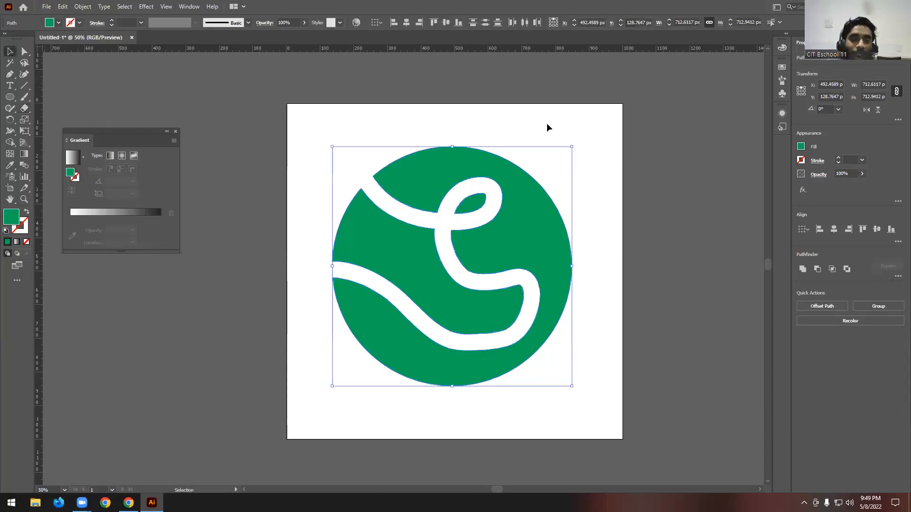
left_click(575, 139)
- Move the severed middle piece up and left out of the circle, and undo the move
scroll(634, 189, "down", 1)
left_click_drag(356, 143, 655, 335)
scroll(576, 212, "up", 1)
left_click(670, 241)
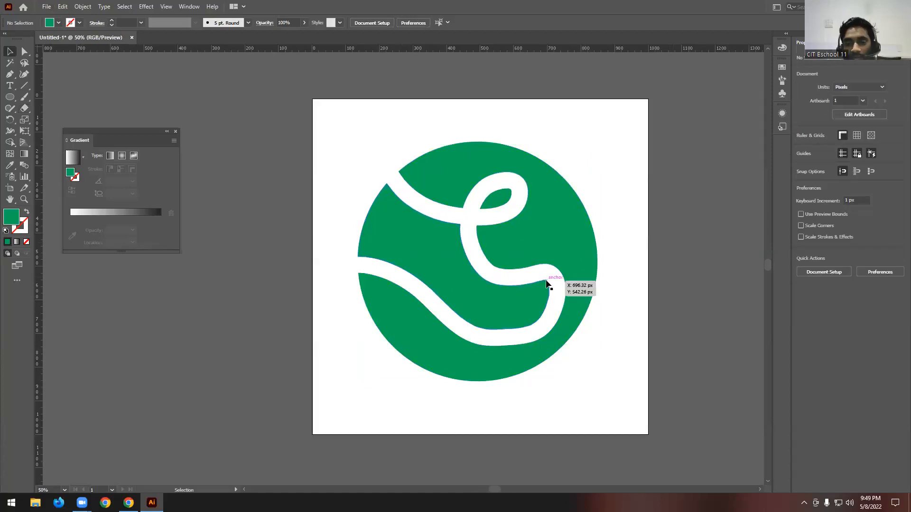
left_click(468, 283)
left_click_drag(467, 283, 309, 189)
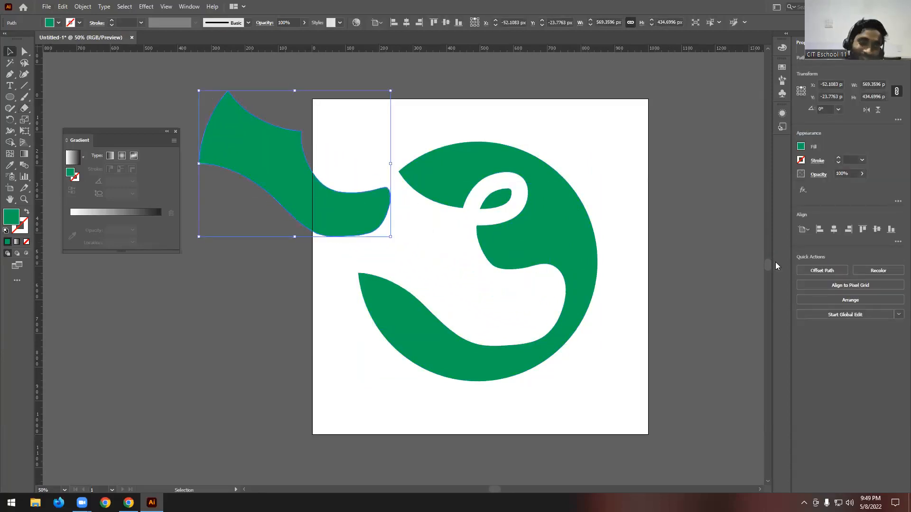
key("ctrl+z")
- Slightly round the corners of the severed middle piece and round the pointed upper-left tip of the outer piece with Direct Selection
left_click(24, 51)
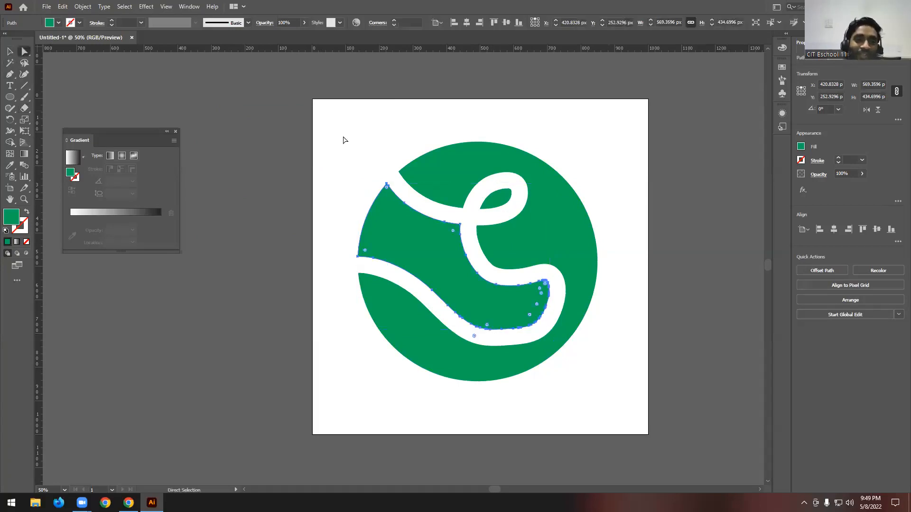
mouse_move(453, 231)
left_mouse_down()
mouse_move(445, 244)
mouse_move(451, 238)
left_mouse_up()
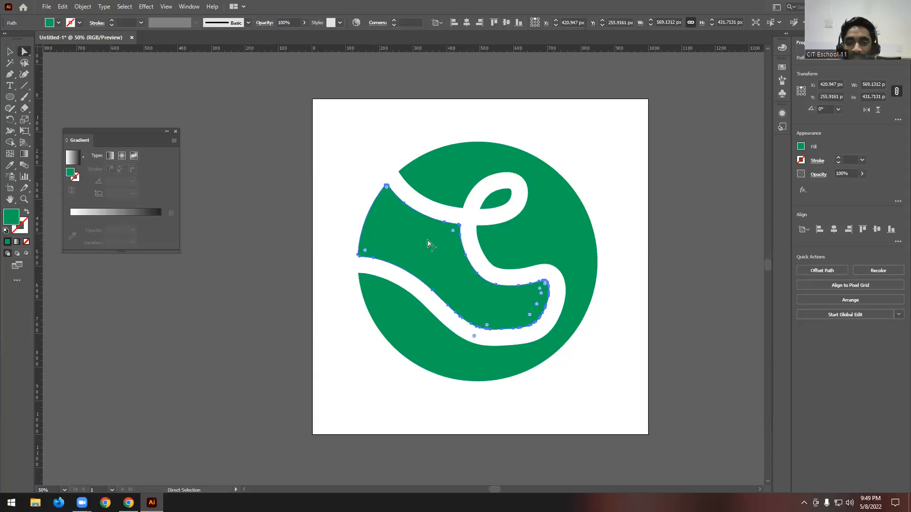
left_click(411, 175)
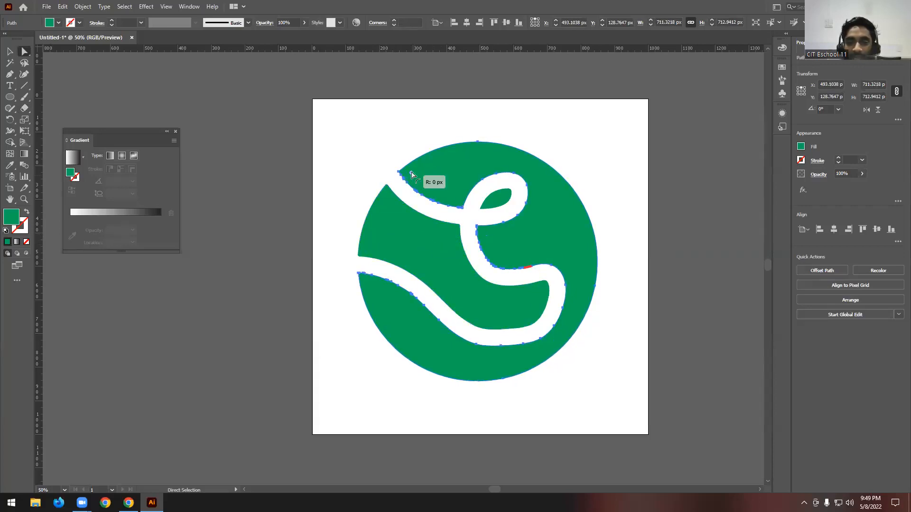
scroll(397, 173, "up", 4)
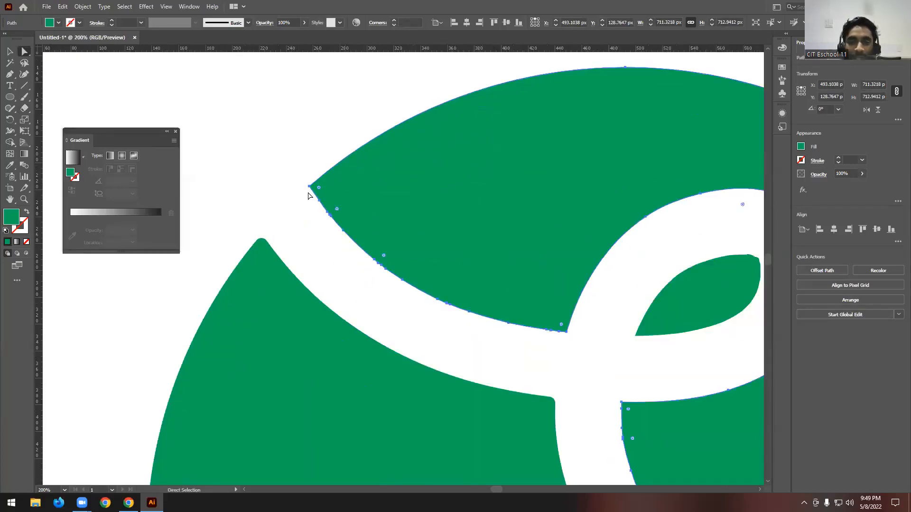
left_click_drag(319, 191, 465, 193)
scroll(507, 243, "down", 5)
scroll(508, 240, "up", 2)
- Round the top corner of the severed middle piece further and deselect it
left_click(332, 223)
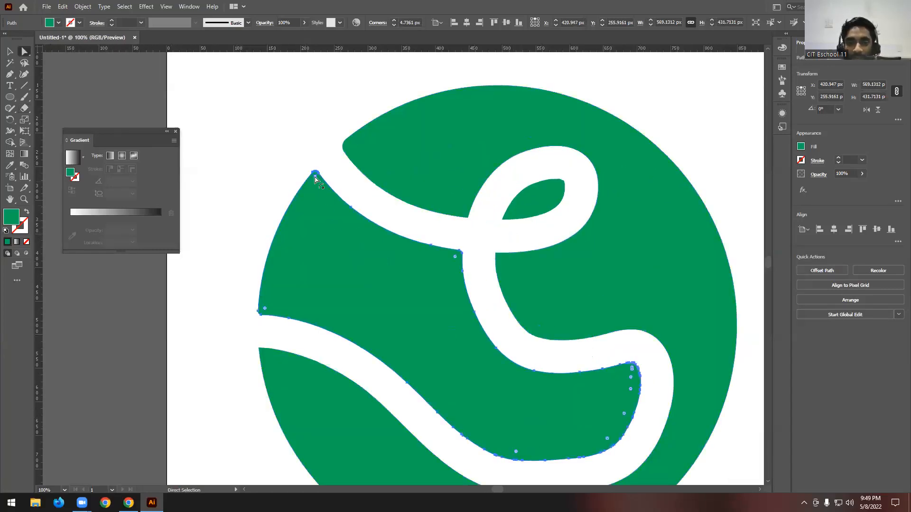
scroll(370, 235, "down", 2)
scroll(370, 235, "down", 3)
left_click(401, 325)
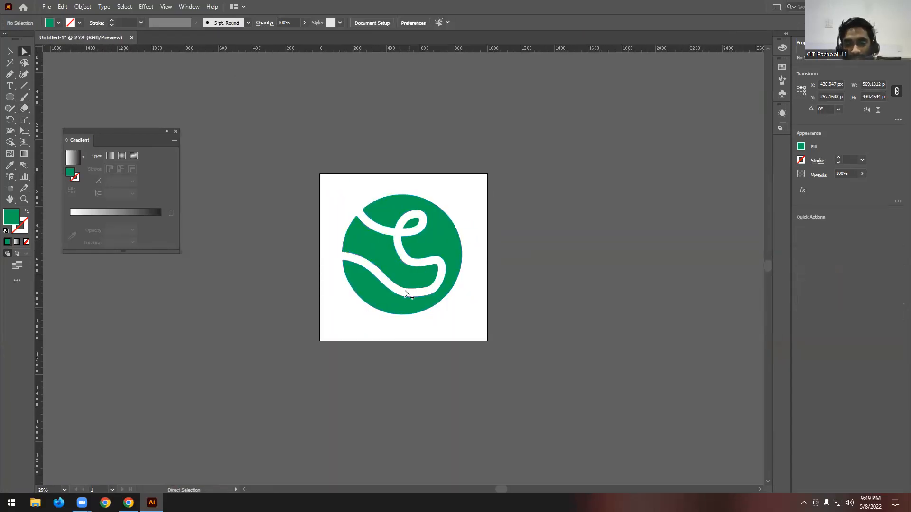
scroll(405, 294, "up", 2)
- Delete all pieces of the erased green circle from the artboard
left_click(13, 53)
scroll(459, 147, "down", 1)
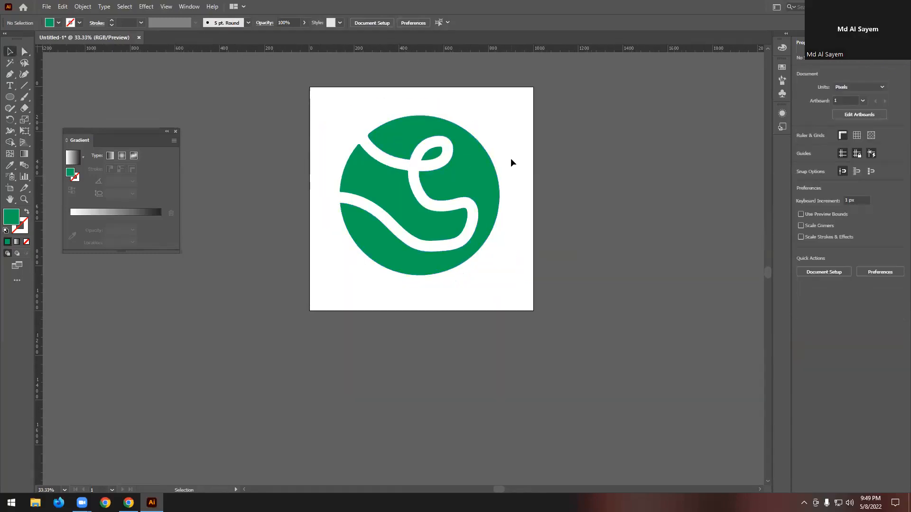
scroll(511, 158, "up", 2)
left_click_drag(378, 286, 326, 368)
key("Delete")
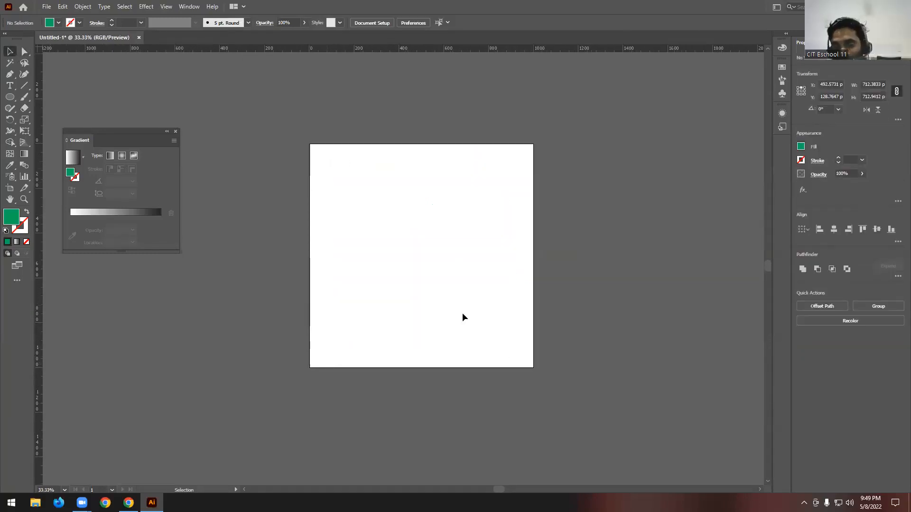
- Draw a new green circle about 589 px in diameter and move it toward the middle of the artboard
left_click(10, 97)
left_click_drag(407, 233, 440, 299)
key("v")
left_click_drag(430, 225, 444, 251)
scroll(433, 262, "up", 1)
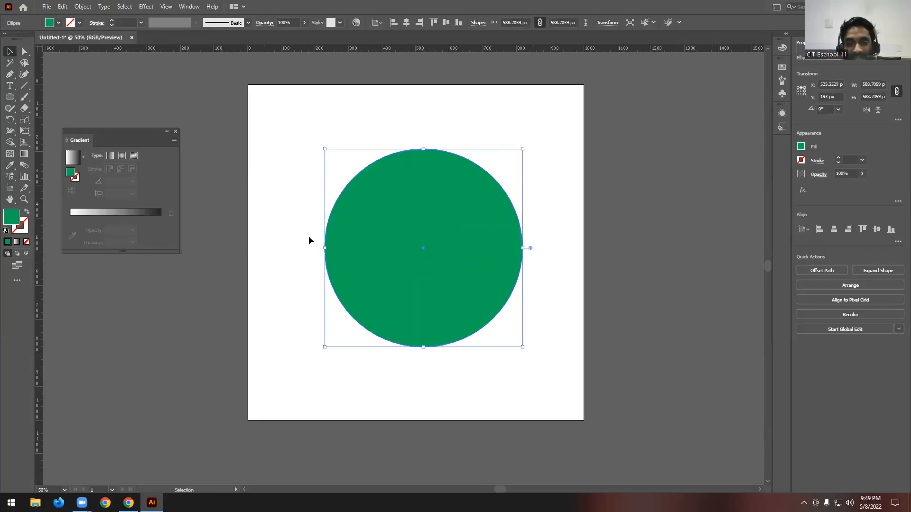
- Erase a freehand zigzag letter shape with a small loop inside the green circle and deselect the pieces
left_click(25, 108)
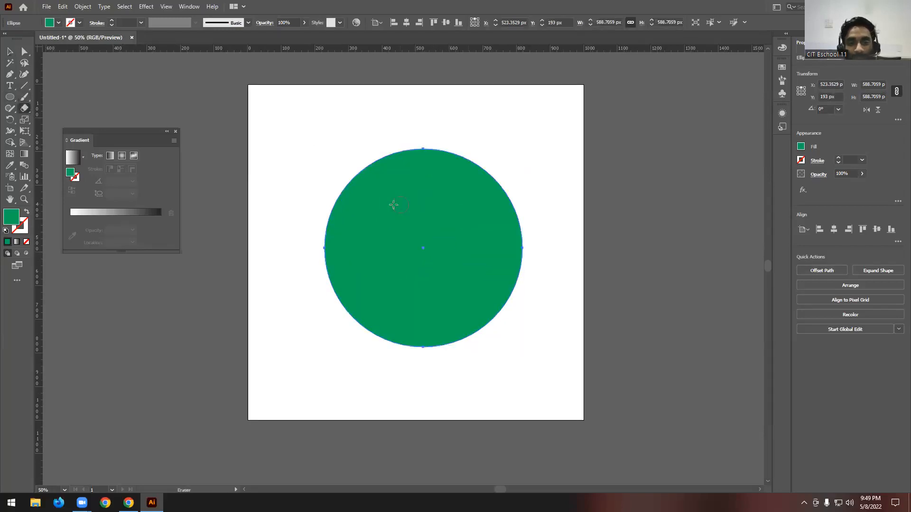
mouse_move(380, 205)
left_mouse_down()
mouse_move(460, 197)
mouse_move(373, 266)
mouse_move(453, 291)
mouse_move(460, 302)
mouse_move(461, 234)
mouse_move(473, 223)
mouse_move(490, 244)
mouse_move(480, 248)
mouse_move(463, 220)
mouse_move(462, 186)
left_mouse_up()
key("v")
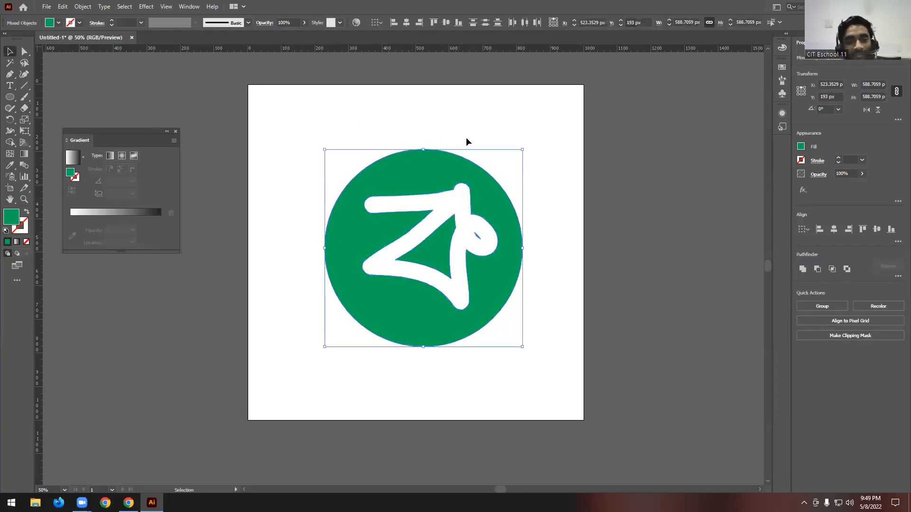
left_click(584, 133)
- Fill the inner triangular piece with light blue and the surrounding circle with dark blue
left_click(441, 251)
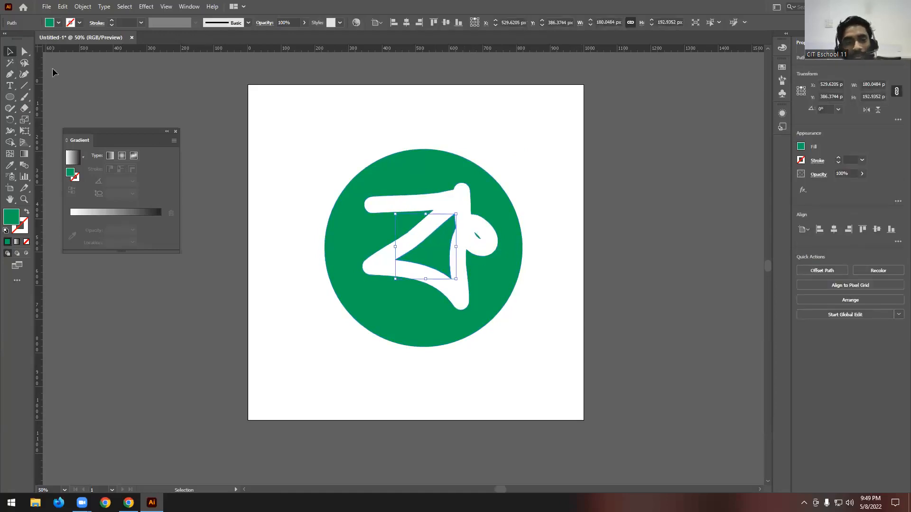
left_click(159, 54)
left_click(482, 191)
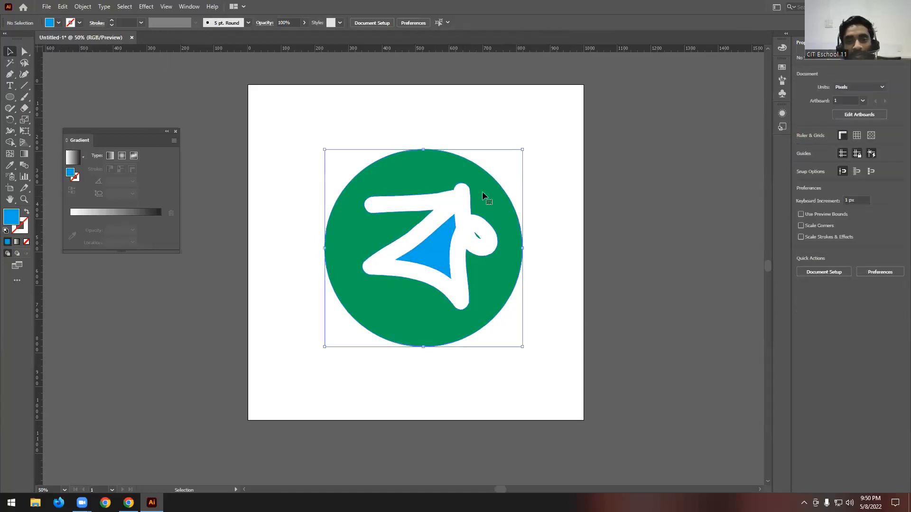
left_click(59, 22)
left_click(60, 40)
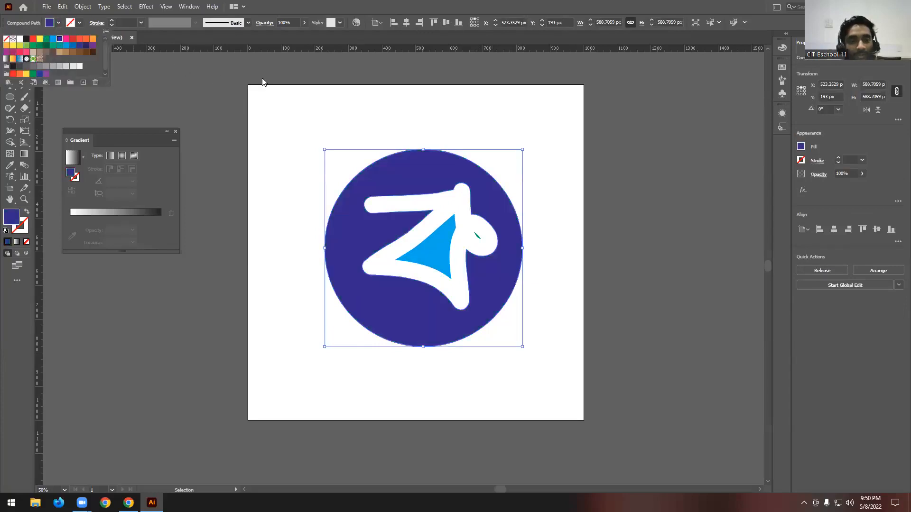
left_click(490, 140)
- Delete the whole blue erased-circle artwork from the artboard
scroll(490, 141, "down", 2)
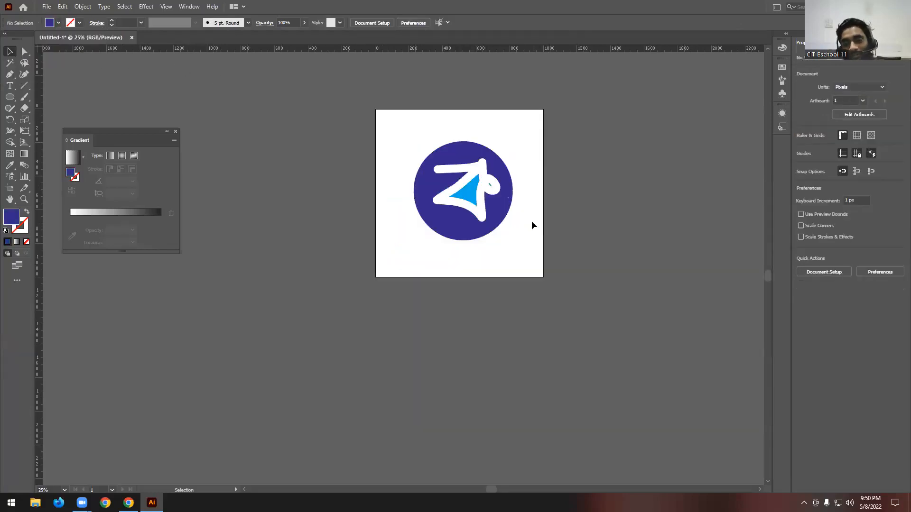
left_click_drag(516, 134, 395, 270)
key("Delete")
- Draw a dark blue circle about 593 px in diameter and move it slightly left on the artboard
scroll(479, 199, "up", 1)
key("l")
left_click_drag(403, 137, 534, 270)
key("v")
left_click_drag(472, 182, 456, 182)
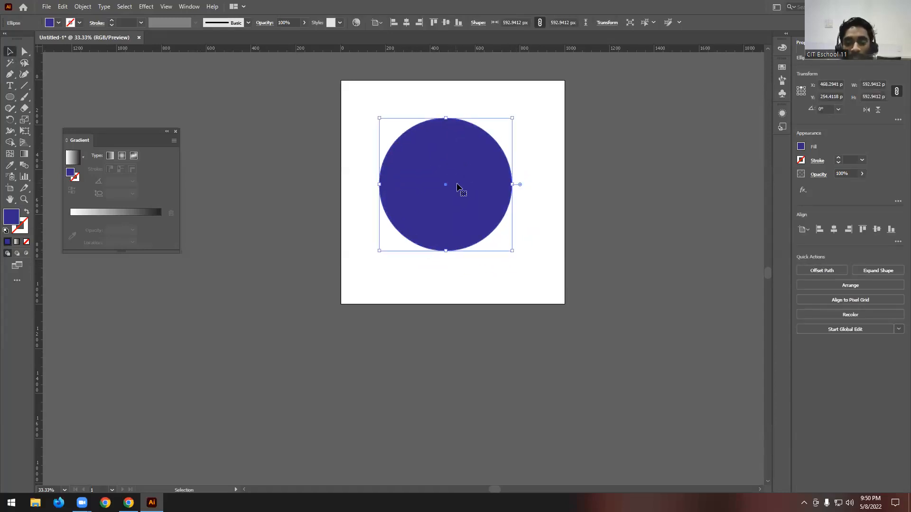
- Center the dark blue circle horizontally and vertically on the artboard
scroll(455, 182, "up", 1)
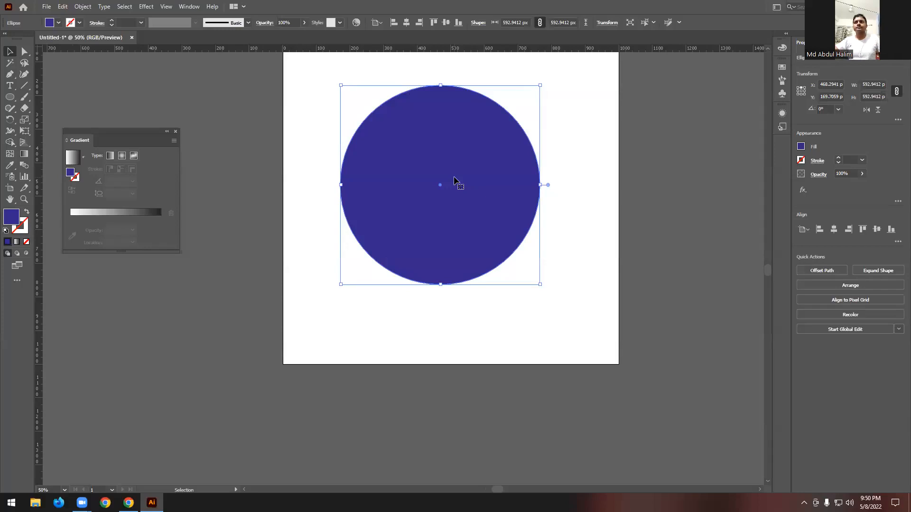
scroll(494, 200, "up", 1)
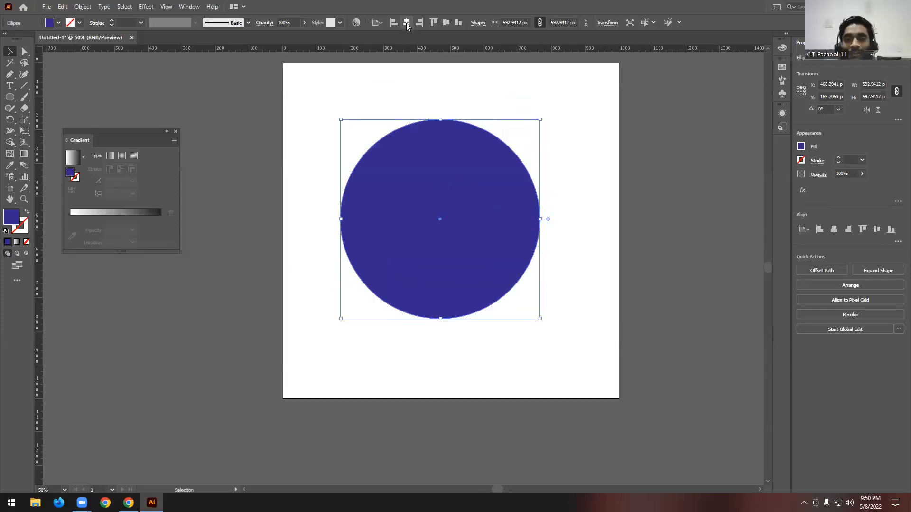
left_click(406, 22)
left_click(446, 24)
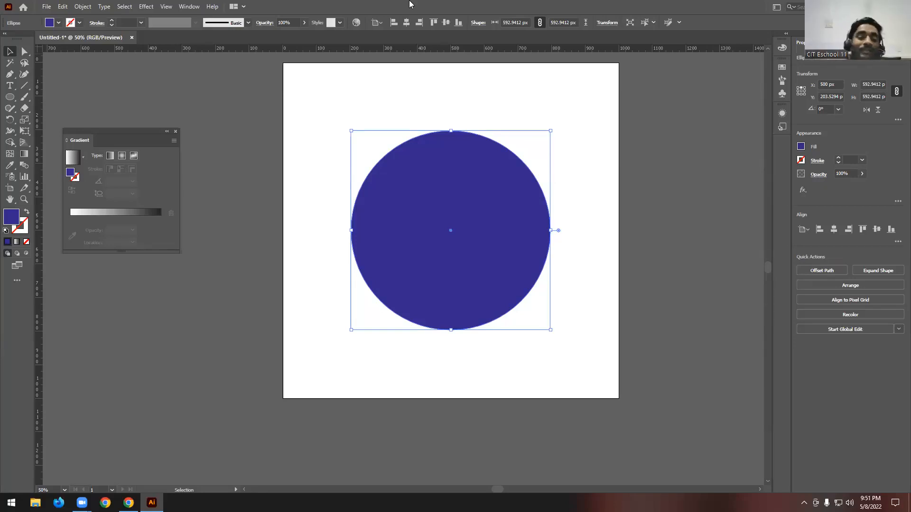
- Activate the Scissors tool and try to cut inside the circle's fill, away from its outline
left_click(25, 108)
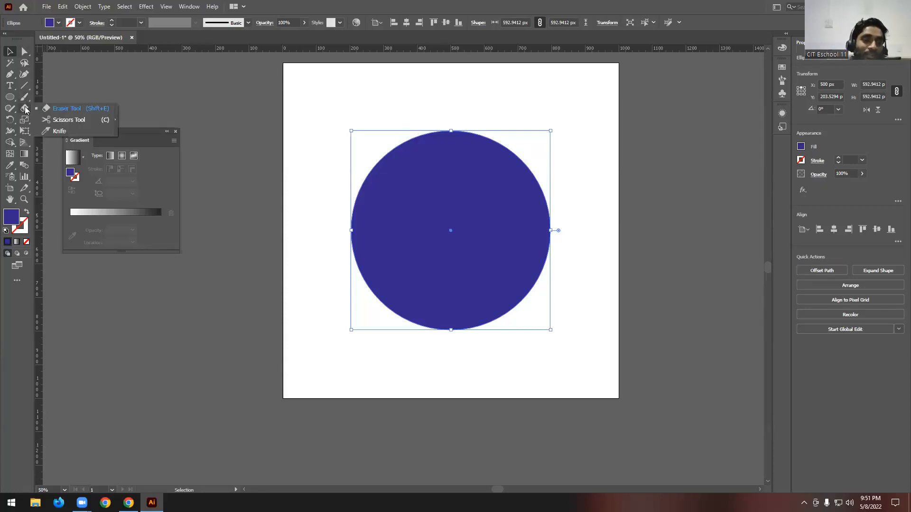
left_click(84, 122)
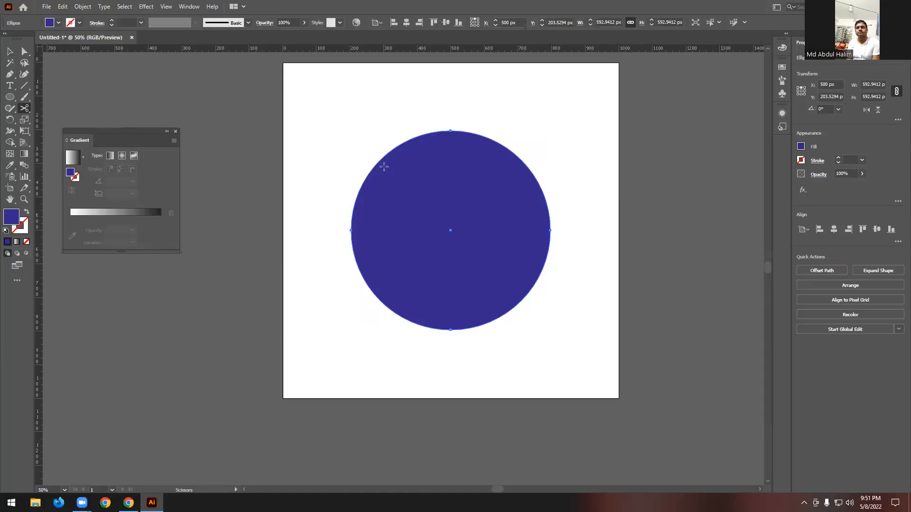
left_click(430, 196)
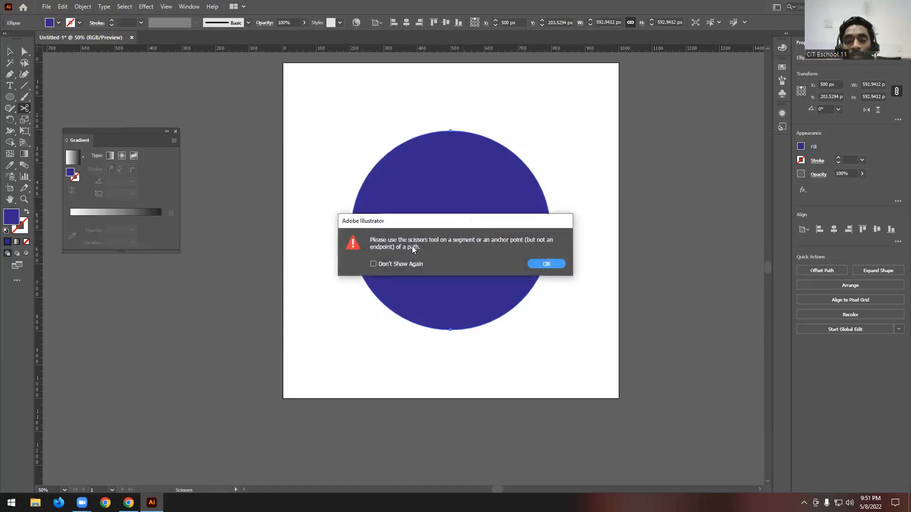
left_click(553, 264)
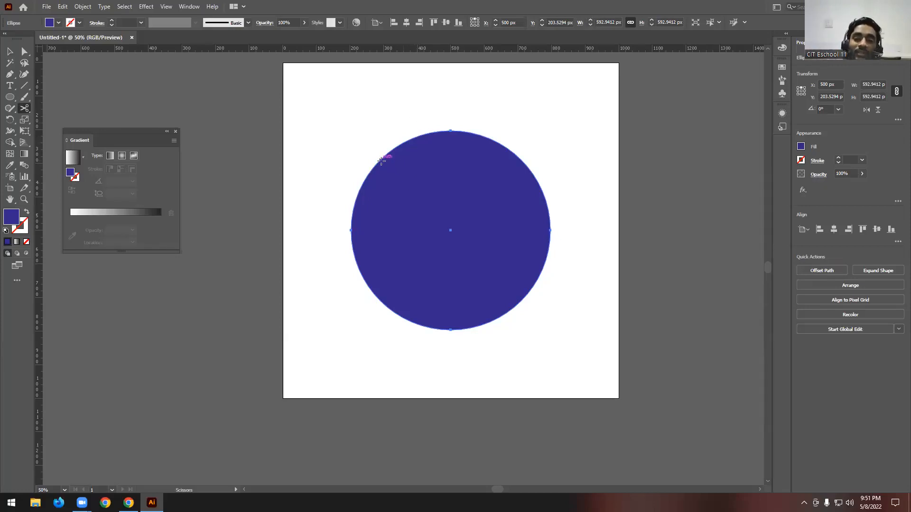
- Cut the dark blue circle's outline with the Scissors tool at five points spaced around its edge
left_click(381, 161)
left_click(365, 281)
left_click(464, 329)
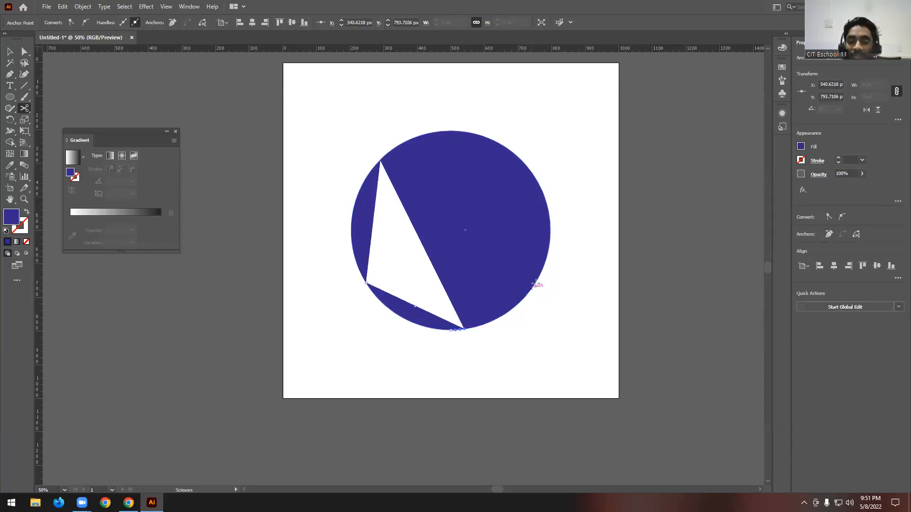
left_click(537, 279)
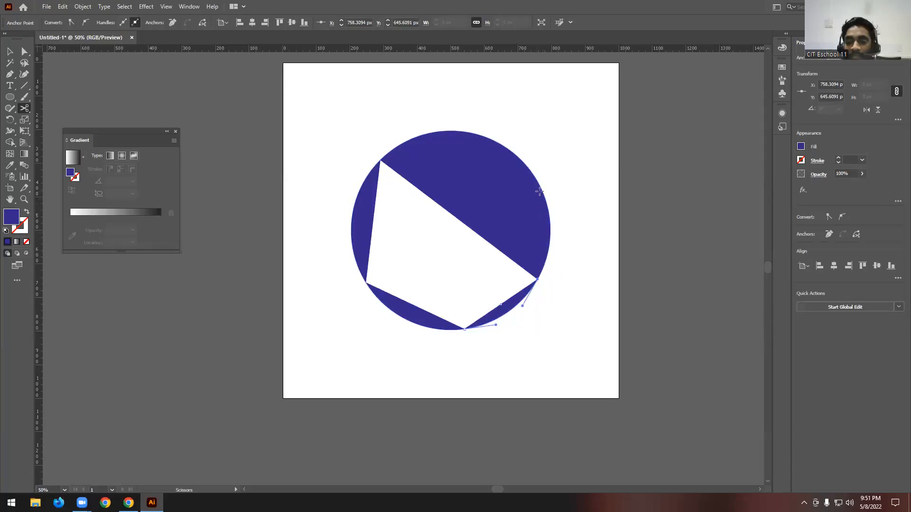
left_click(541, 189)
- Move the five cut segments of the circle outward so that they are separated from one another
key("v")
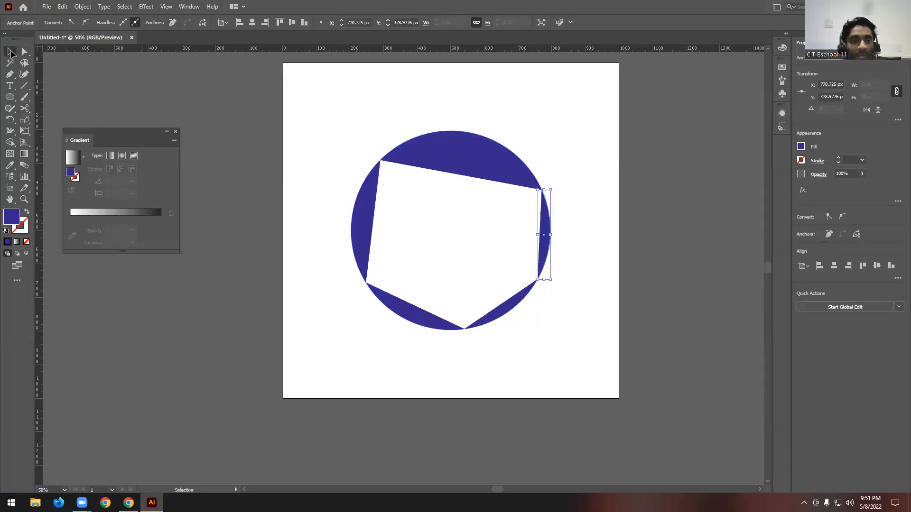
left_click(460, 106)
left_click_drag(464, 152, 470, 122)
left_click_drag(547, 223, 576, 223)
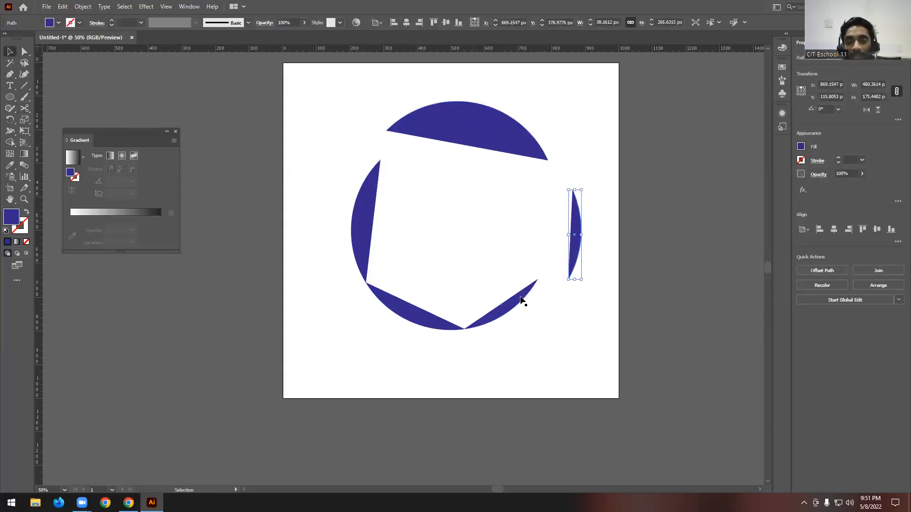
left_click_drag(517, 298, 542, 327)
left_click_drag(433, 324, 412, 345)
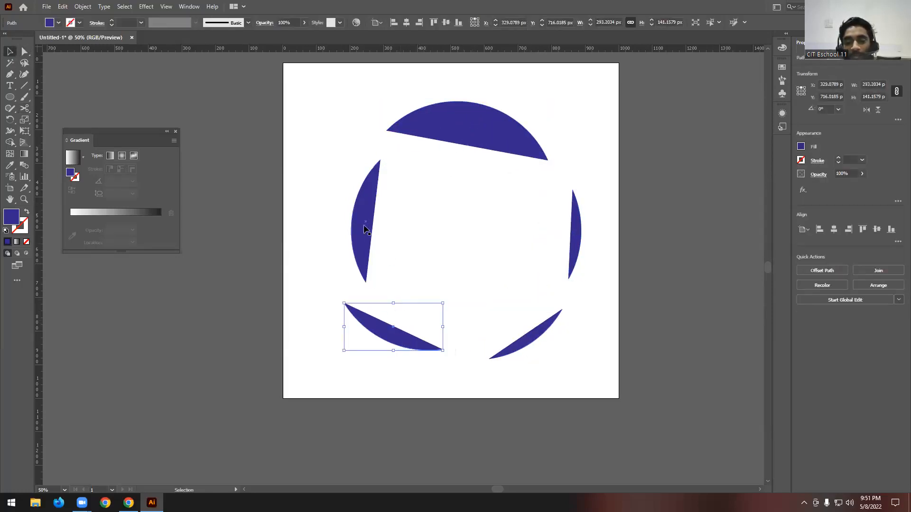
left_click_drag(364, 229, 334, 219)
left_click(488, 206)
- Swap the fill and stroke of all five segments, and delete the resulting outlined arcs
left_click_drag(308, 87, 624, 404)
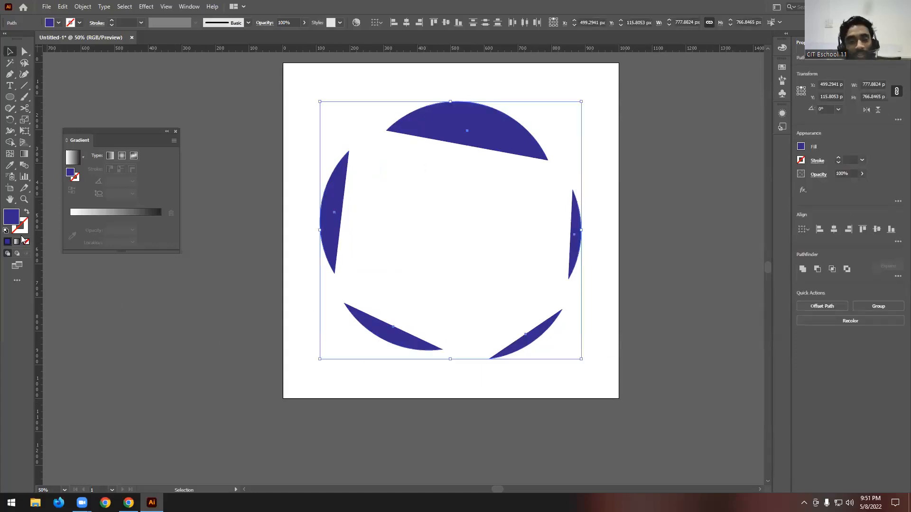
left_click(26, 211)
left_click(374, 95)
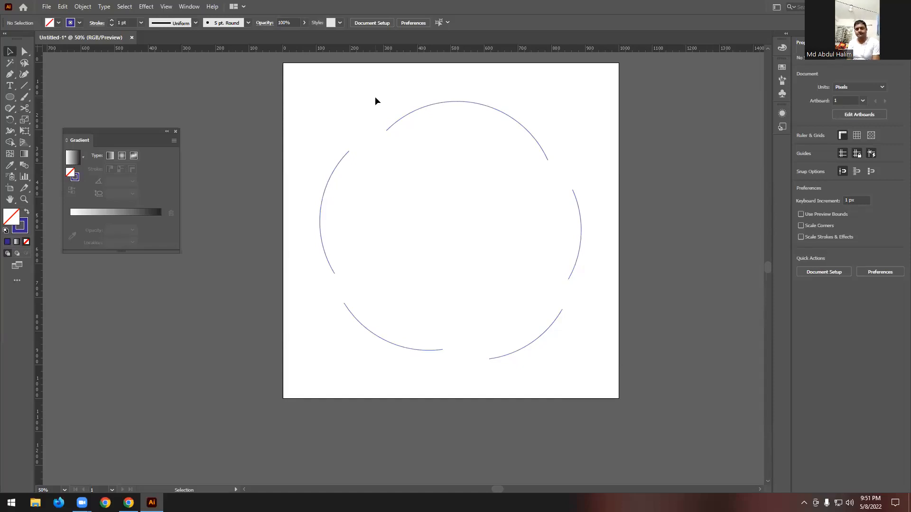
left_click_drag(310, 89, 621, 391)
key("Delete")
- Draw a circle about 493 px in diameter and swap its stroke colour to a dark blue fill
left_click(10, 96)
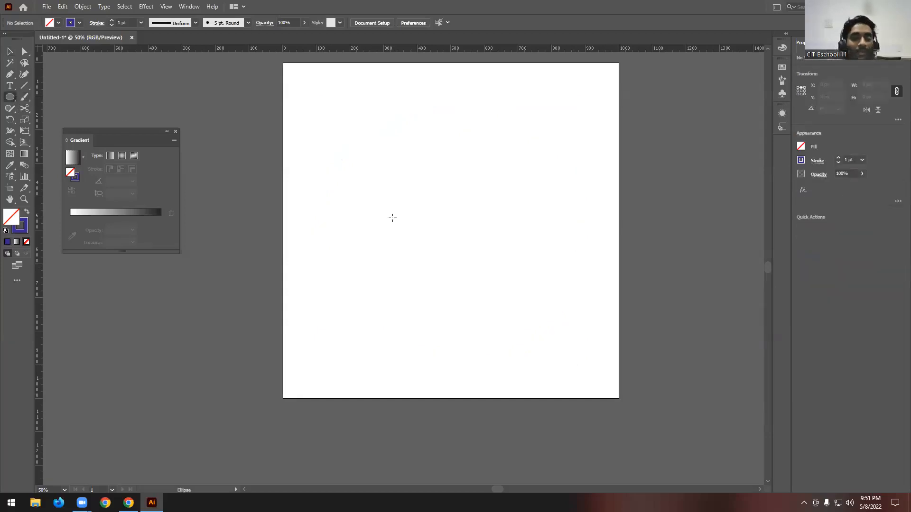
left_click_drag(408, 168, 539, 332)
left_click(10, 51)
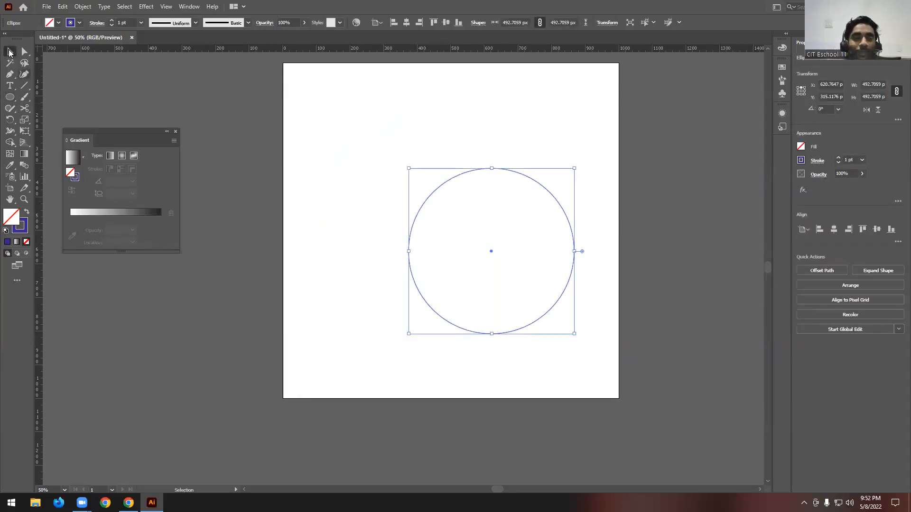
left_click(27, 211)
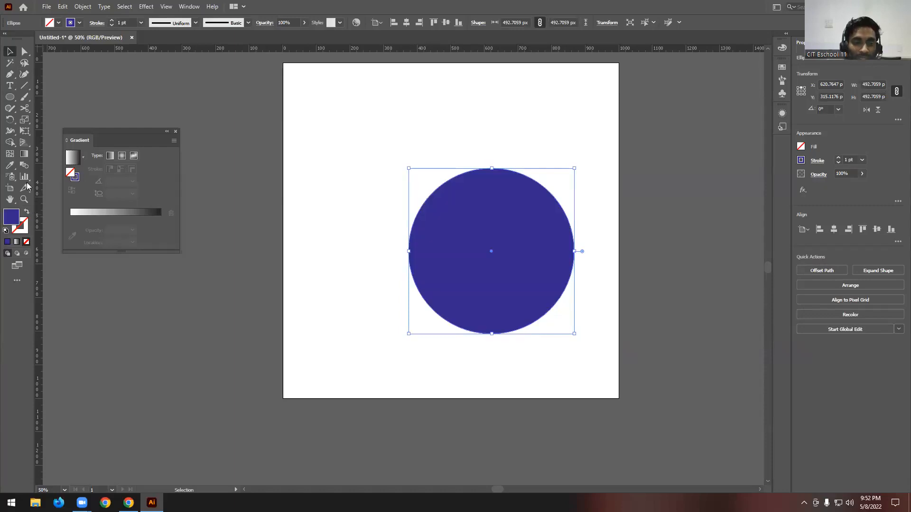
- Center the dark blue circle horizontally and vertically on the artboard, and leave it selected
left_click(407, 22)
left_click(445, 22)
left_click(535, 110)
left_click(472, 204)
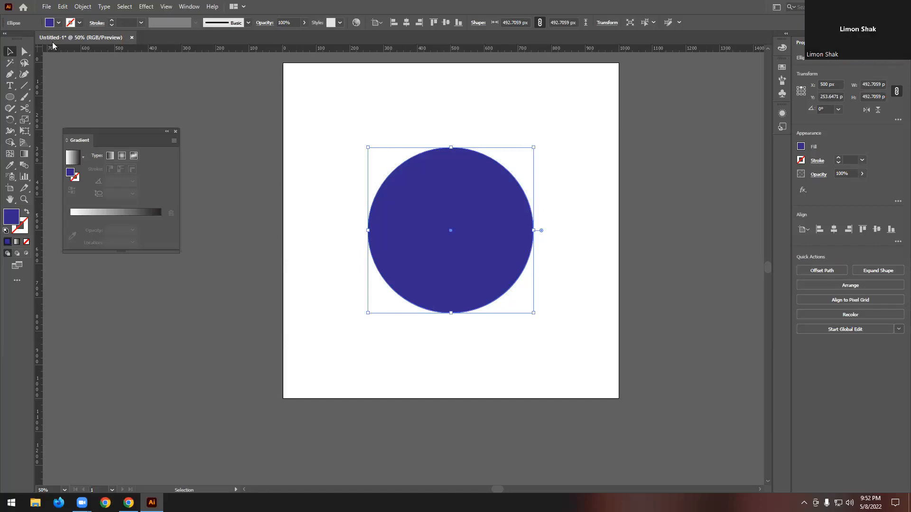
- Make two curved Knife cuts in the circle: one ending inside the upper area and one running fully across
mouse_move(24, 108)
left_mouse_down()
mouse_move(78, 125)
mouse_move(71, 132)
left_mouse_up()
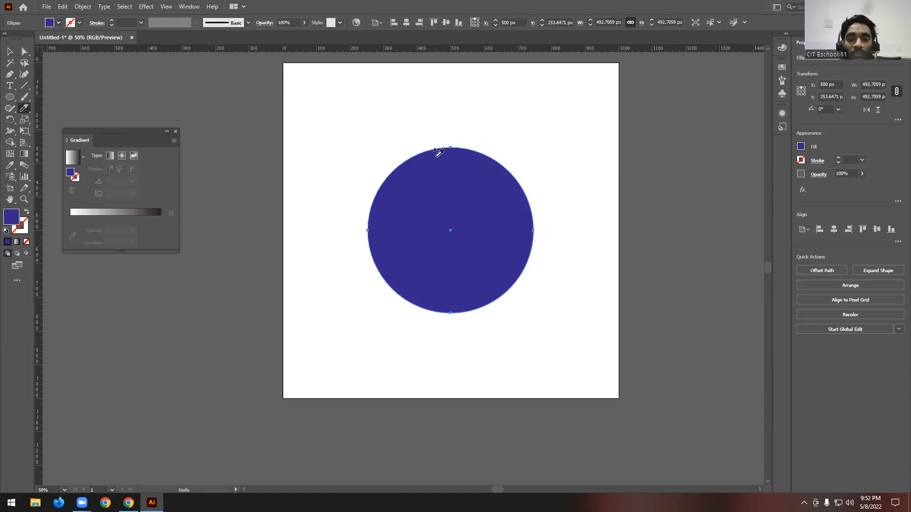
mouse_move(409, 135)
left_mouse_down()
mouse_move(452, 191)
mouse_move(487, 198)
left_mouse_up()
left_click(10, 51)
left_click(339, 88)
mouse_move(408, 193)
left_mouse_down()
mouse_move(376, 218)
mouse_move(392, 186)
mouse_move(368, 193)
mouse_move(441, 232)
mouse_move(555, 217)
left_mouse_up()
left_click(24, 108)
key("v")
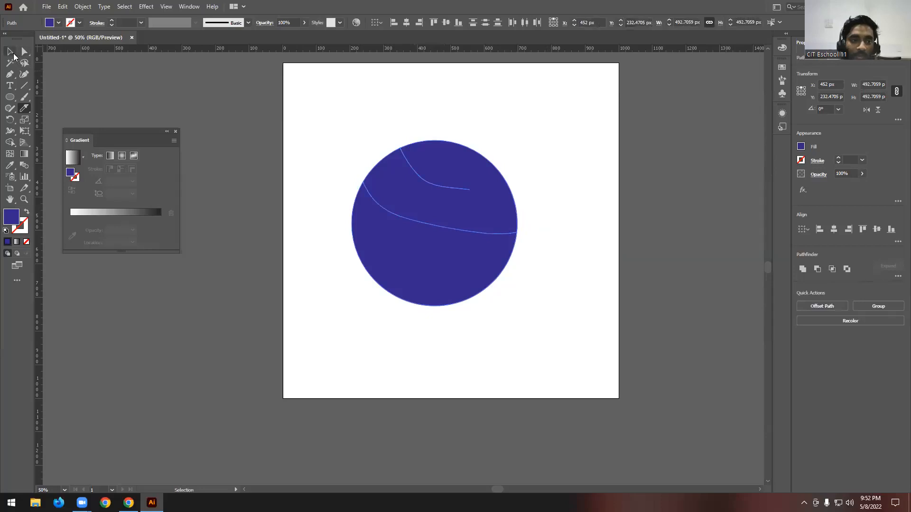
- Pull the circle's upper and lower pieces apart, leaving a narrow curved gap between them
left_click(510, 138)
left_click_drag(467, 201, 483, 170)
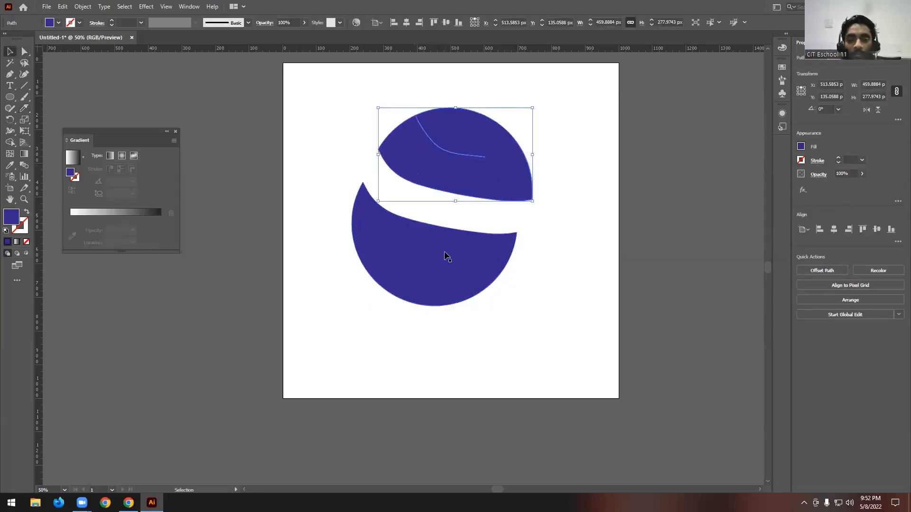
left_click_drag(445, 254, 440, 276)
left_click(542, 235)
left_click_drag(481, 157, 464, 189)
- Slice diagonally through the selected upper piece with three Knife strokes
left_click(24, 108)
left_click_drag(479, 138, 318, 374)
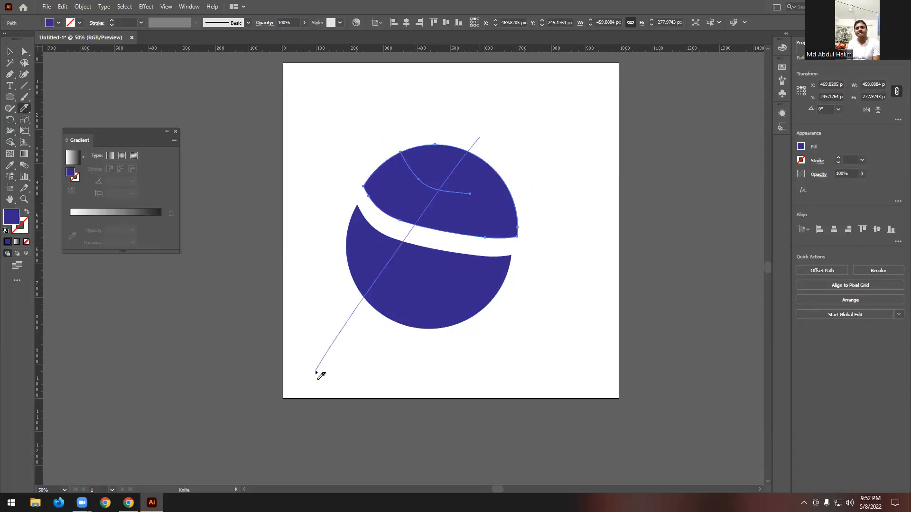
left_click_drag(541, 177, 402, 382)
left_click_drag(340, 314, 442, 202)
- Select all the circle's pieces and shatter both halves into many fragments with repeated crossing Knife strokes
left_click(10, 51)
left_click_drag(327, 113, 557, 334)
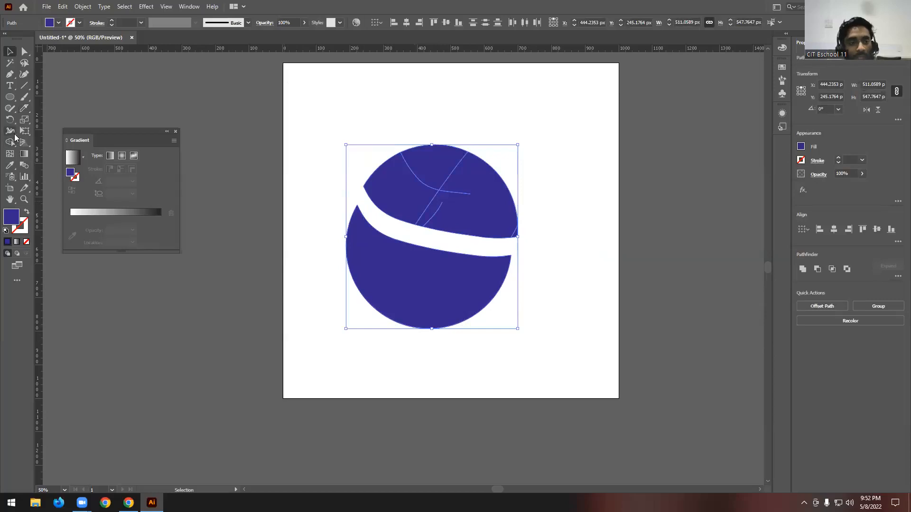
left_click(24, 108)
left_click_drag(526, 187, 415, 344)
left_click_drag(404, 281, 333, 137)
mouse_move(351, 196)
left_mouse_down()
mouse_move(459, 365)
mouse_move(439, 253)
mouse_move(501, 322)
left_mouse_up()
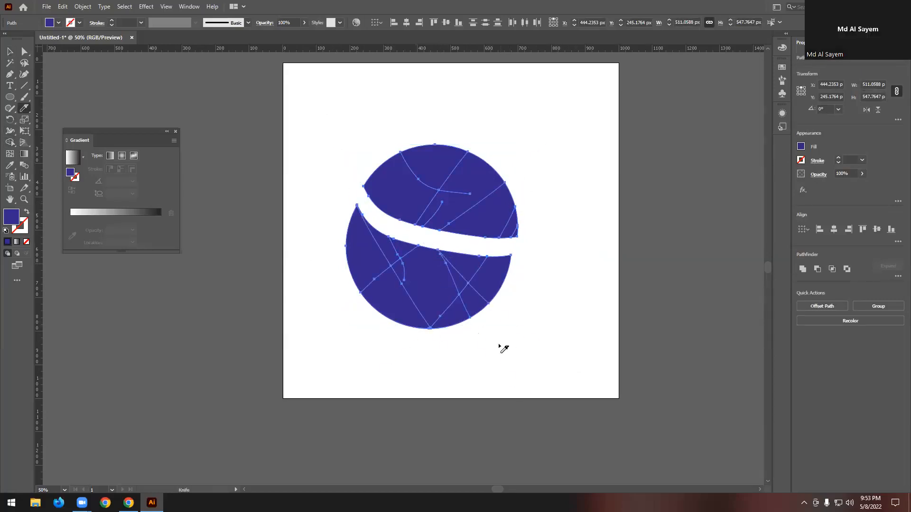
left_click_drag(476, 151, 343, 239)
mouse_move(530, 112)
left_mouse_down()
mouse_move(398, 218)
mouse_move(341, 240)
left_mouse_up()
mouse_move(408, 140)
left_mouse_down()
mouse_move(388, 271)
mouse_move(398, 328)
left_mouse_up()
left_click_drag(411, 145, 355, 297)
left_click_drag(418, 174, 352, 377)
left_click_drag(448, 213, 373, 369)
left_click_drag(455, 201, 415, 333)
left_click_drag(417, 191, 380, 318)
left_click_drag(443, 141, 393, 324)
left_click_drag(495, 122, 417, 292)
left_click_drag(487, 112, 459, 325)
mouse_move(482, 175)
left_mouse_down()
mouse_move(470, 315)
mouse_move(482, 312)
left_mouse_up()
left_click_drag(510, 136, 492, 372)
left_click_drag(411, 122, 350, 289)
left_click_drag(374, 165, 354, 289)
left_click_drag(366, 198, 342, 319)
left_click_drag(388, 182, 370, 321)
left_click_drag(399, 196, 399, 288)
left_click_drag(396, 232, 374, 312)
left_click_drag(432, 138, 416, 311)
left_click_drag(447, 161, 446, 356)
mouse_move(433, 131)
left_mouse_down()
mouse_move(440, 241)
mouse_move(464, 310)
mouse_move(448, 332)
left_mouse_up()
left_click_drag(475, 148, 467, 325)
left_click_drag(491, 182, 382, 399)
left_click_drag(441, 279, 426, 362)
left_click_drag(429, 260, 411, 338)
left_click_drag(469, 201, 394, 352)
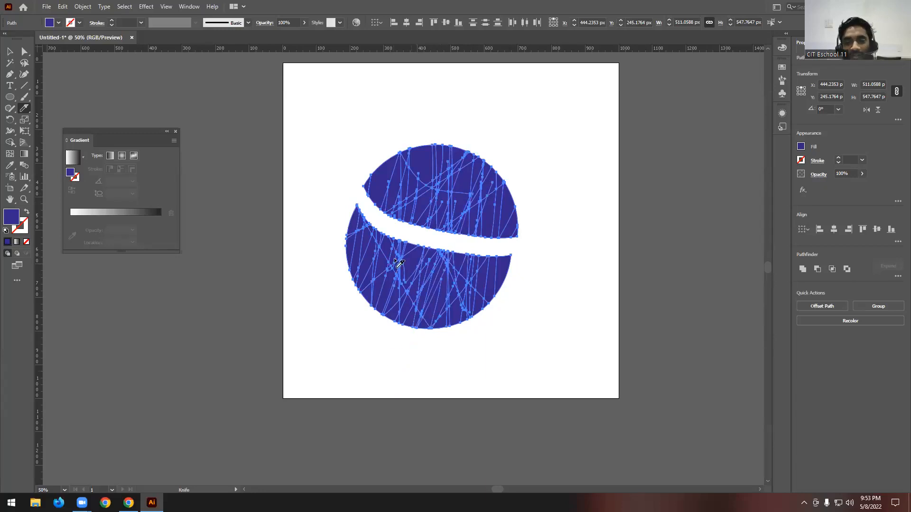
- Deselect the artwork and scatter several fragments from the upper half outward around the artboard
left_click(9, 51)
left_click(362, 55)
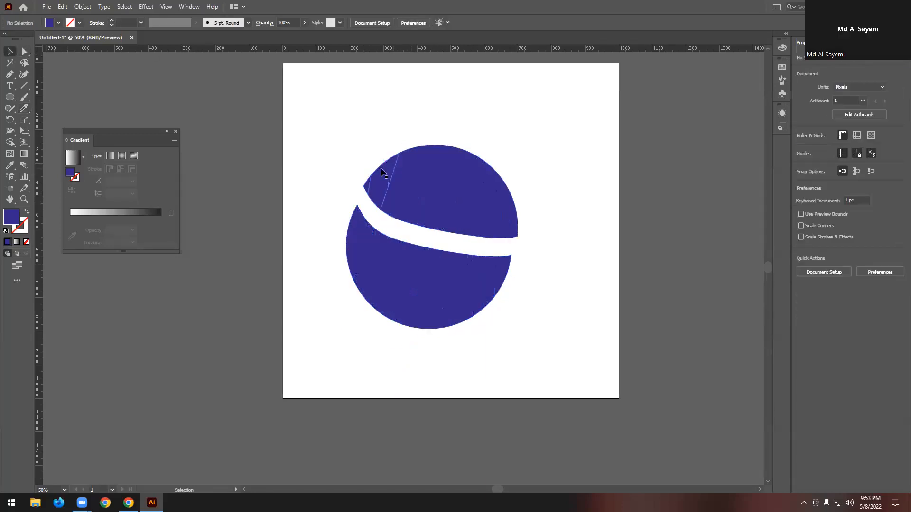
left_click_drag(385, 171, 390, 132)
left_click_drag(367, 189, 337, 156)
left_click_drag(414, 177, 440, 116)
left_click_drag(457, 166, 520, 114)
left_click_drag(488, 186, 507, 95)
left_click_drag(468, 161, 498, 113)
left_click_drag(460, 208, 552, 159)
left_click_drag(505, 204, 546, 148)
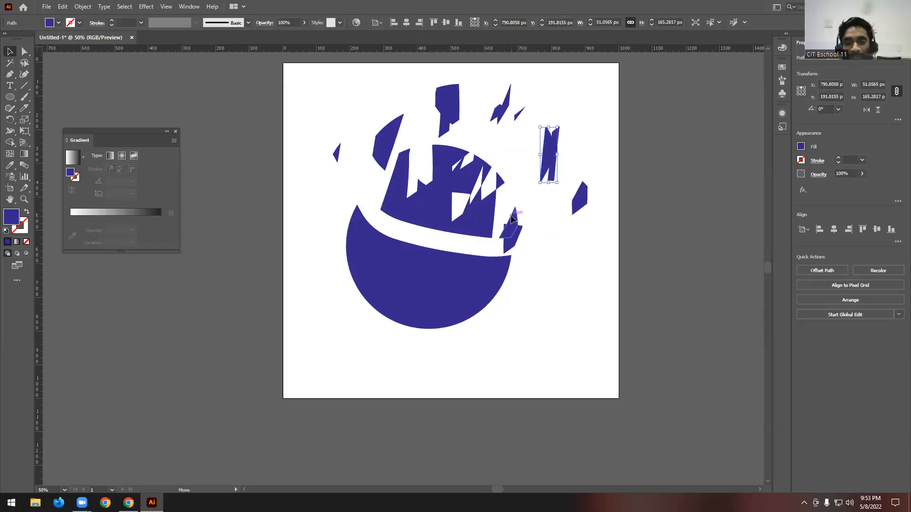
left_click_drag(511, 225, 575, 225)
- Scatter several fragments from the lower half outward and below it, and clear the selection
left_click_drag(502, 277, 541, 312)
left_click_drag(463, 293, 429, 324)
left_click_drag(414, 290, 317, 324)
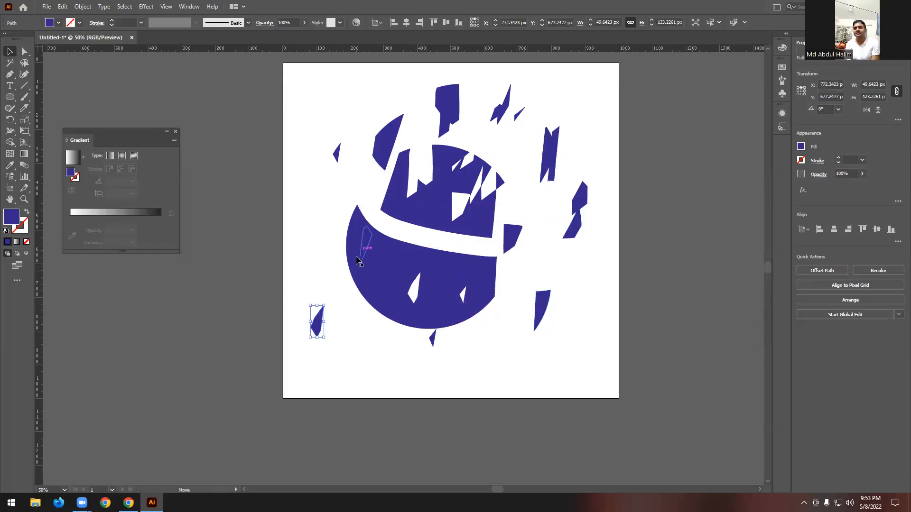
left_click_drag(364, 242, 283, 270)
left_click_drag(360, 223, 346, 292)
left_click_drag(396, 267, 389, 319)
left_click_drag(433, 282, 445, 352)
left_click_drag(469, 283, 501, 321)
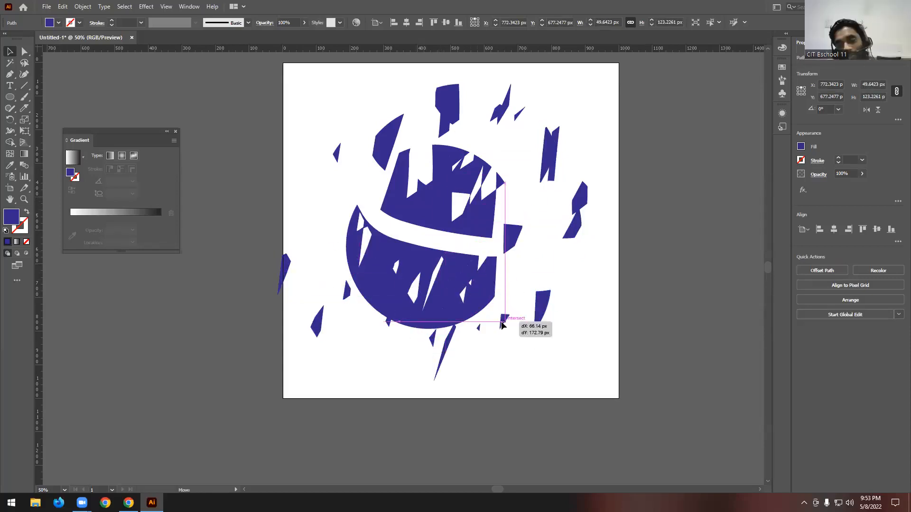
left_click(619, 260)
- Delete all the circle fragments from the artboard
scroll(619, 260, "up", 1)
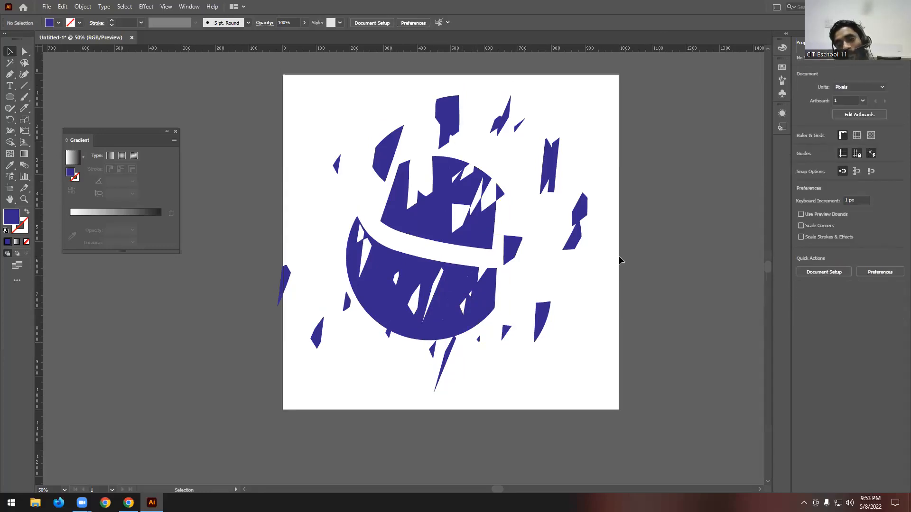
left_click_drag(276, 85, 633, 420)
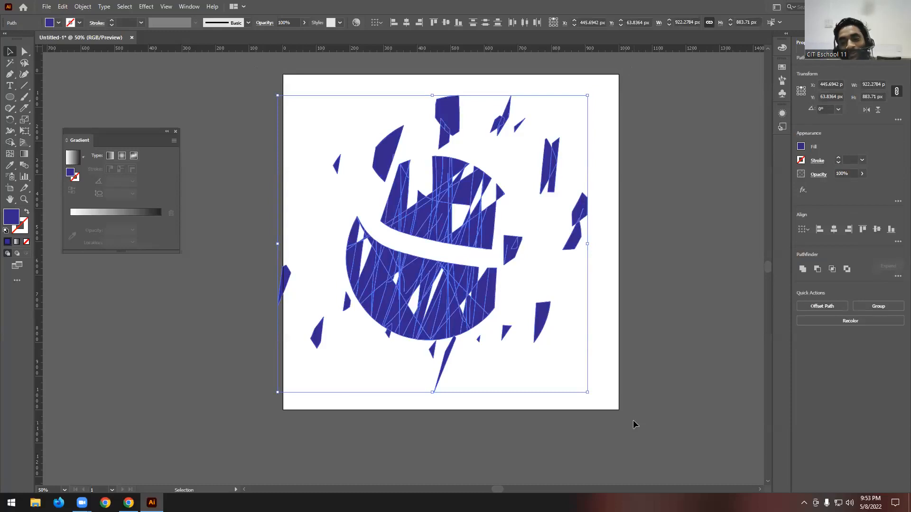
key("Delete")
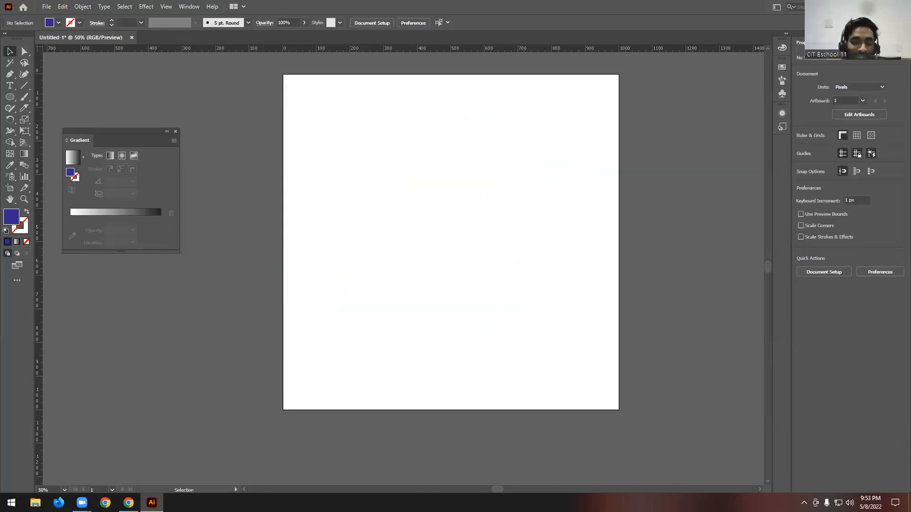
- Switch to the course outline PDF in Chrome and review class 03's Introducing Related Tools topics
key("alt+Tab")
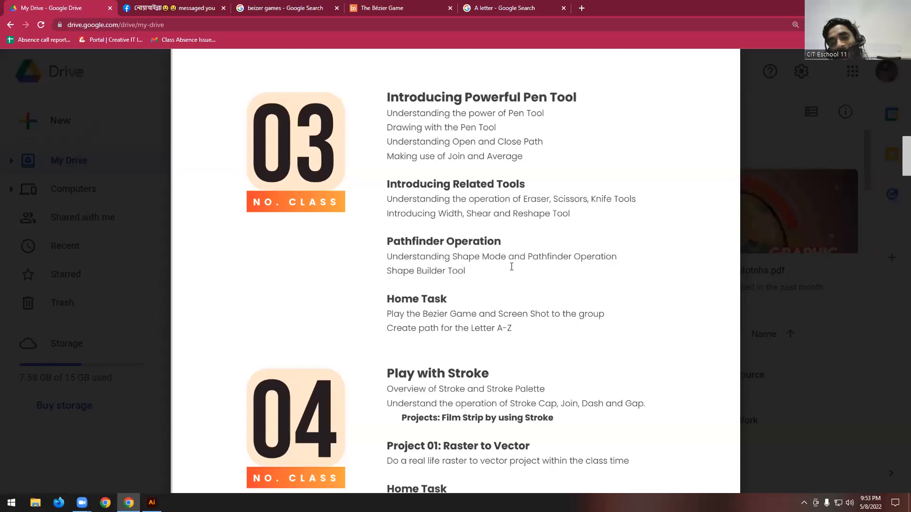
left_click_drag(579, 216, 412, 180)
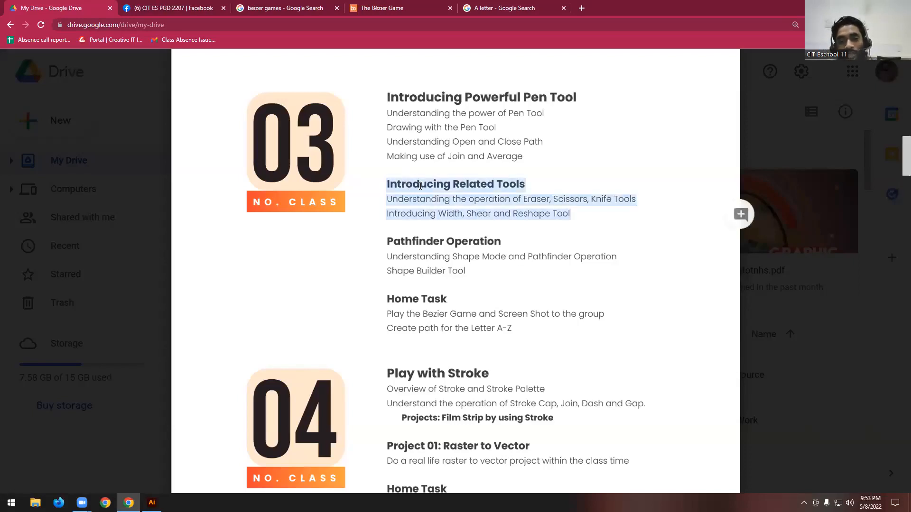
left_click(459, 199)
scroll(459, 199, "down", 1)
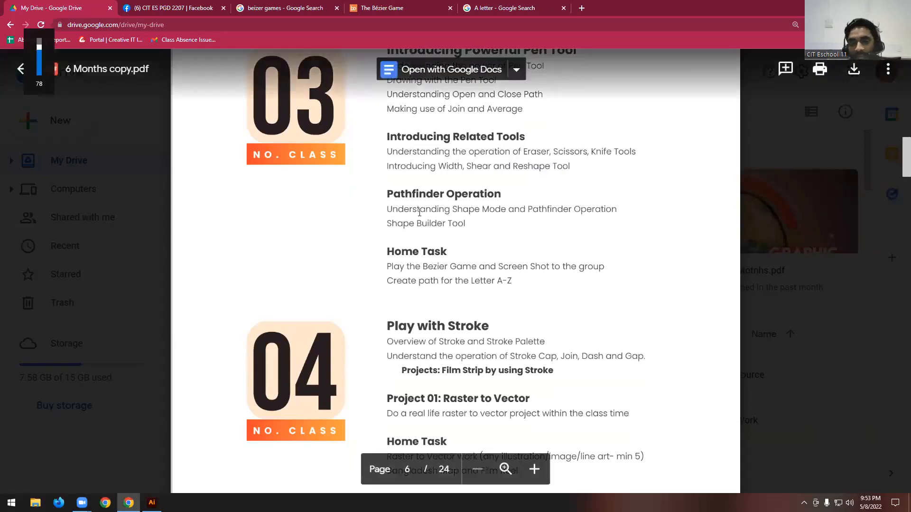
scroll(409, 213, "up", 1)
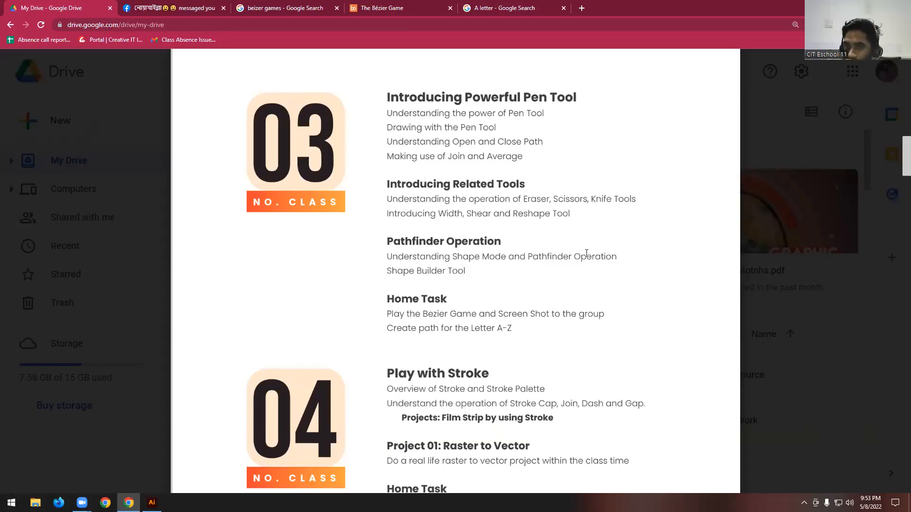
- Review the Pathfinder Operation topics of class 03, including Shape Mode and the Shape Builder Tool
left_click_drag(386, 268, 511, 275)
left_click(448, 257)
left_click_drag(396, 241, 450, 273)
left_click(478, 243)
left_click(398, 273)
left_click(451, 273)
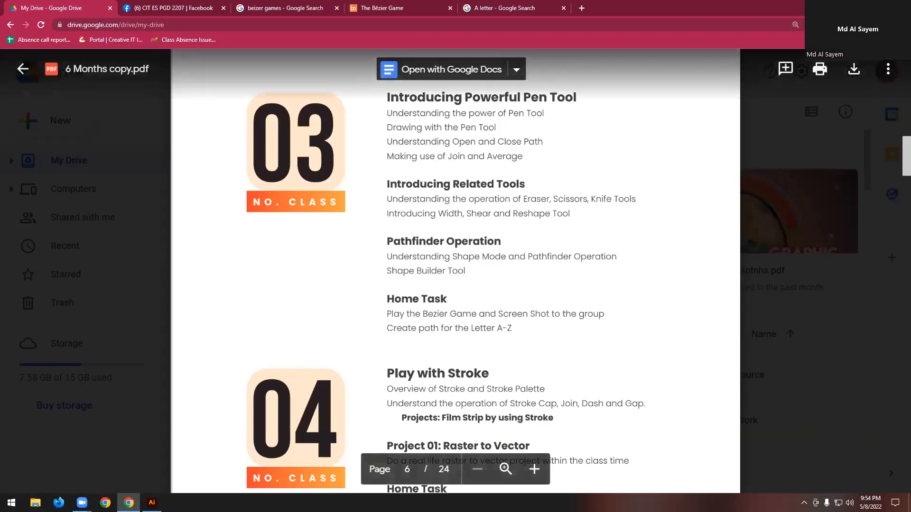
- Return to Illustrator and draw a dark blue circle about 234 px in diameter
left_click(855, 7)
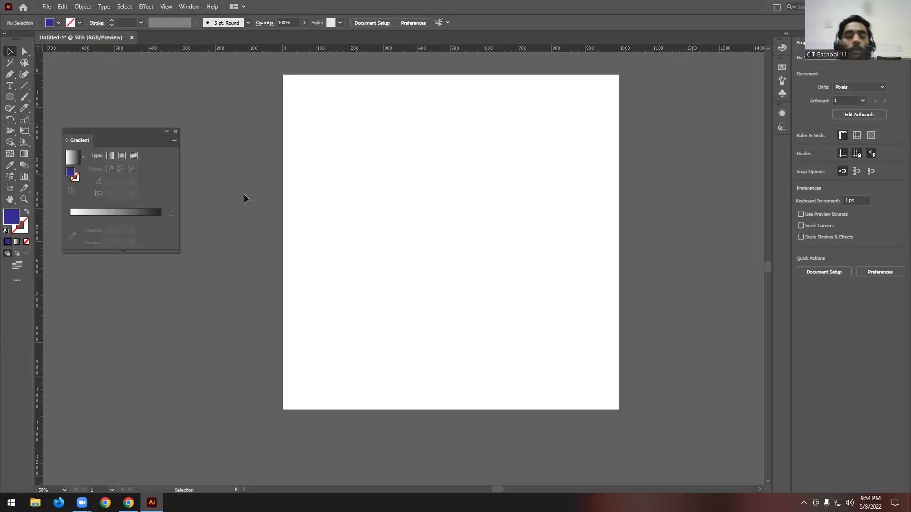
key("l")
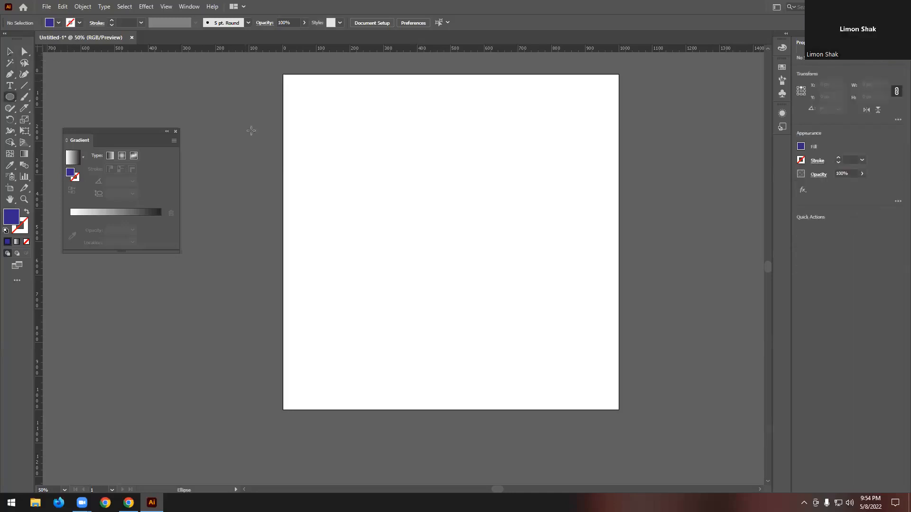
left_click_drag(391, 153, 469, 231)
key("v")
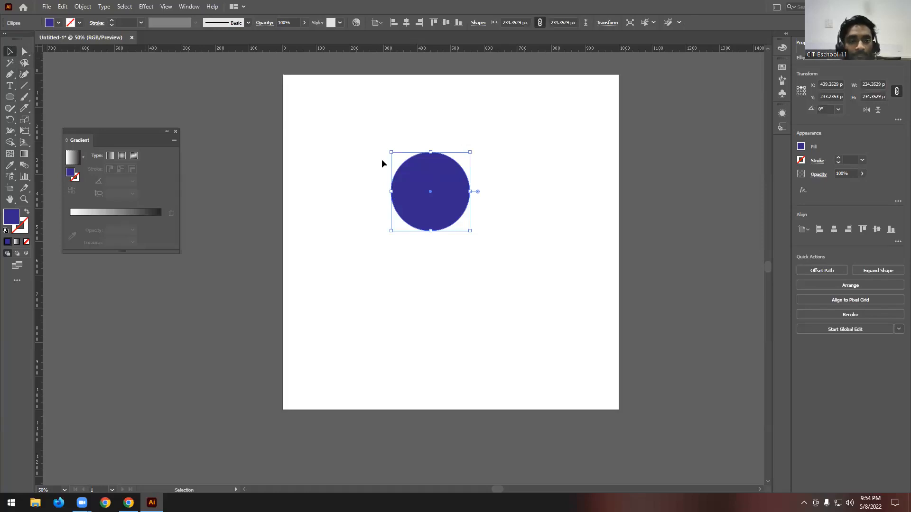
- Create an overlapping duplicate of the circle in the artboard's upper-left area, fill it green, and offset it slightly to the lower right
scroll(381, 158, "up", 1)
left_click_drag(442, 177, 373, 137)
left_click(58, 22)
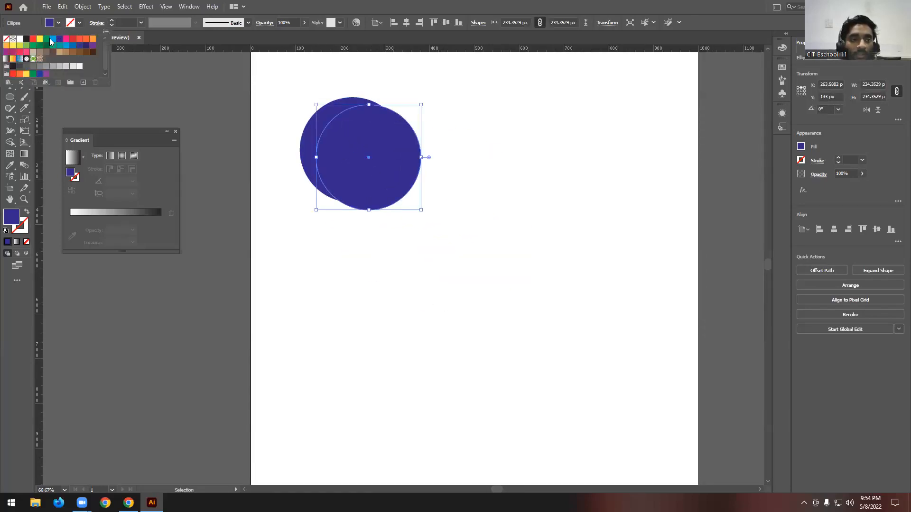
left_click(46, 39)
left_click(413, 85)
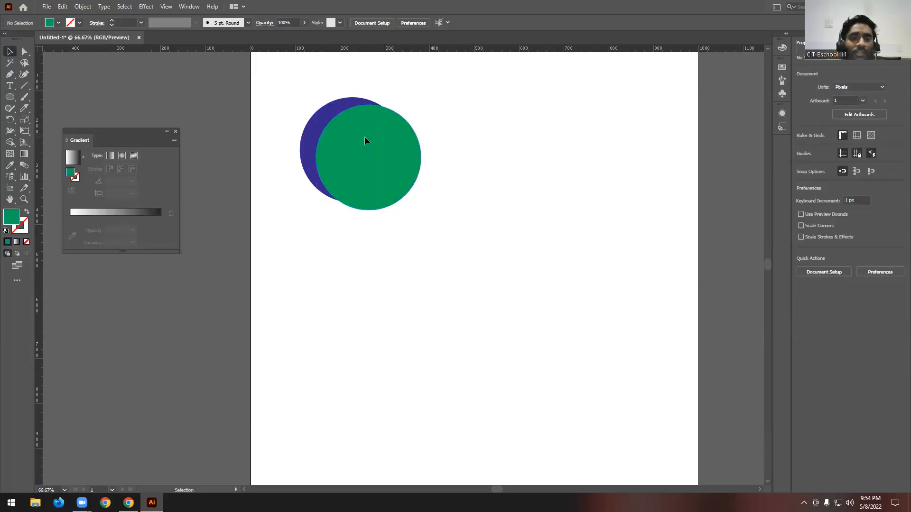
left_click_drag(365, 141, 382, 145)
- Select both overlapping circles, move them together near the artboard's center, and deselect them
scroll(454, 110, "up", 2)
left_click_drag(453, 112, 296, 275)
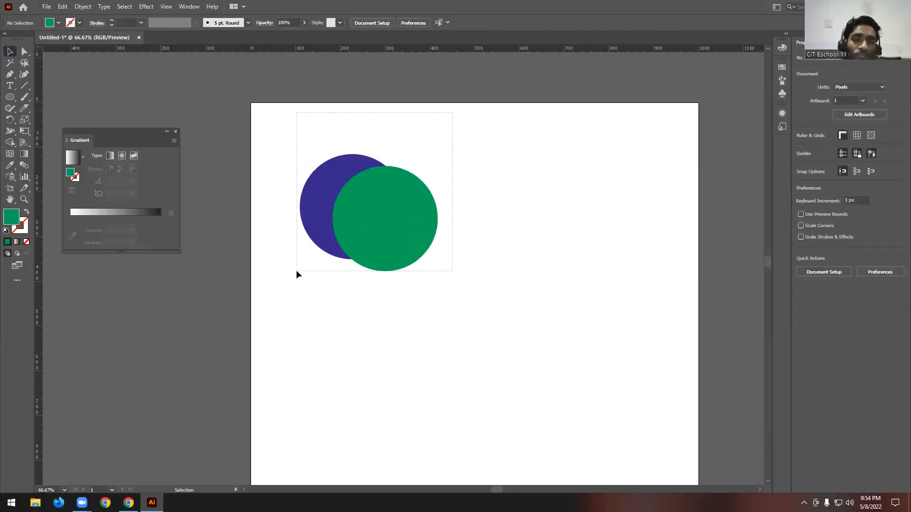
key("ctrl+minus")
left_click_drag(410, 198, 488, 272)
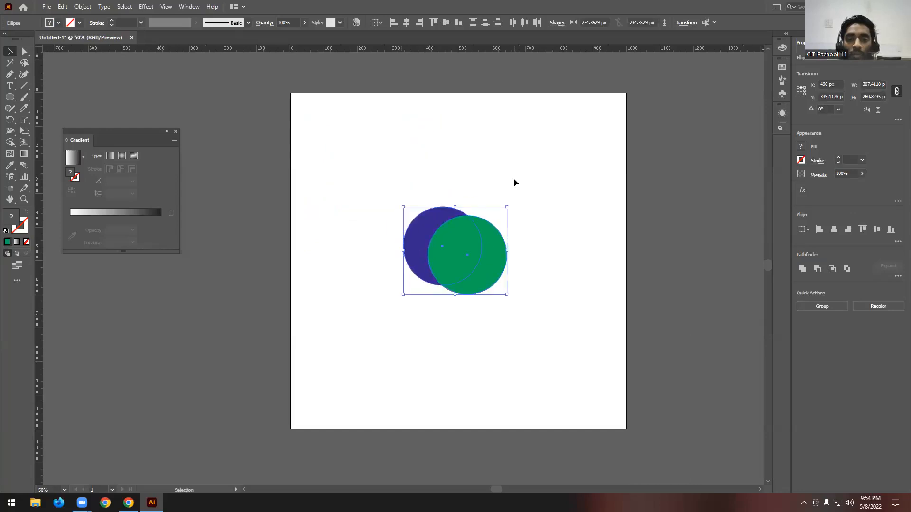
left_click(514, 179)
scroll(513, 179, "down", 2)
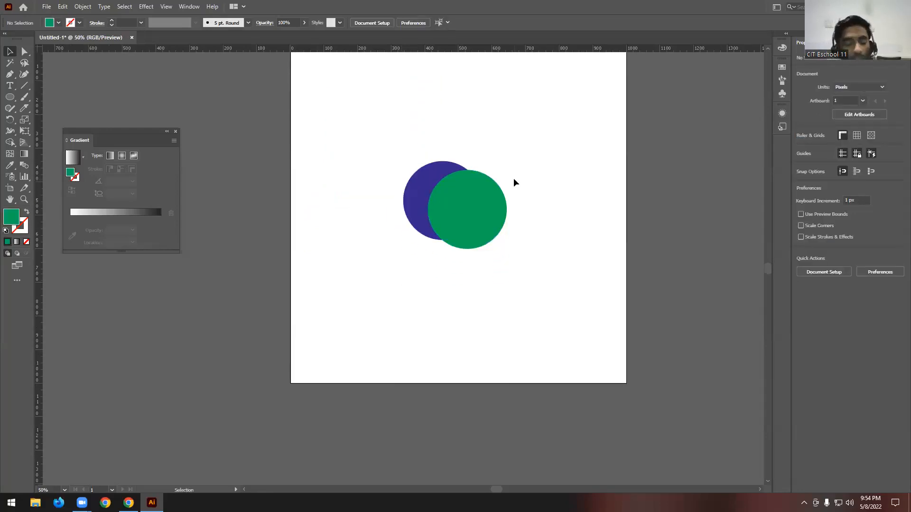
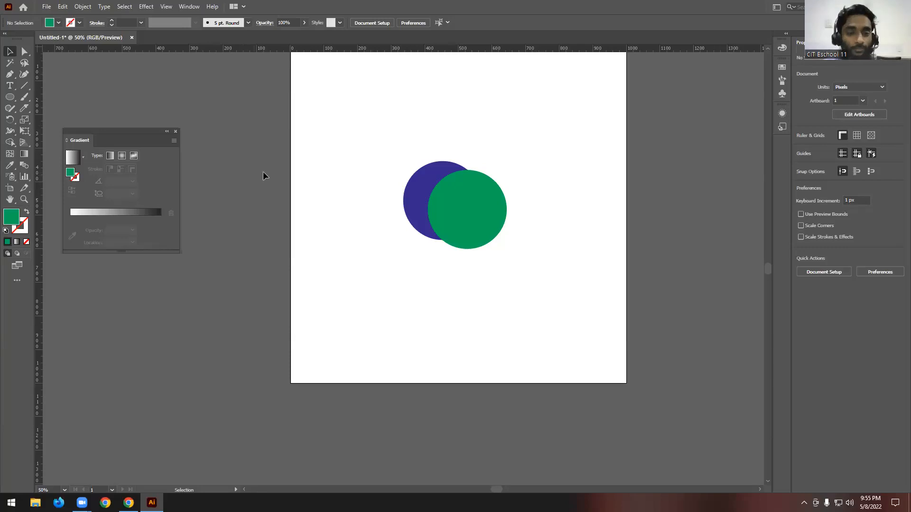
- Select both overlapping circles and place a duplicate of the pair outside the artboard's right edge
left_click(9, 142)
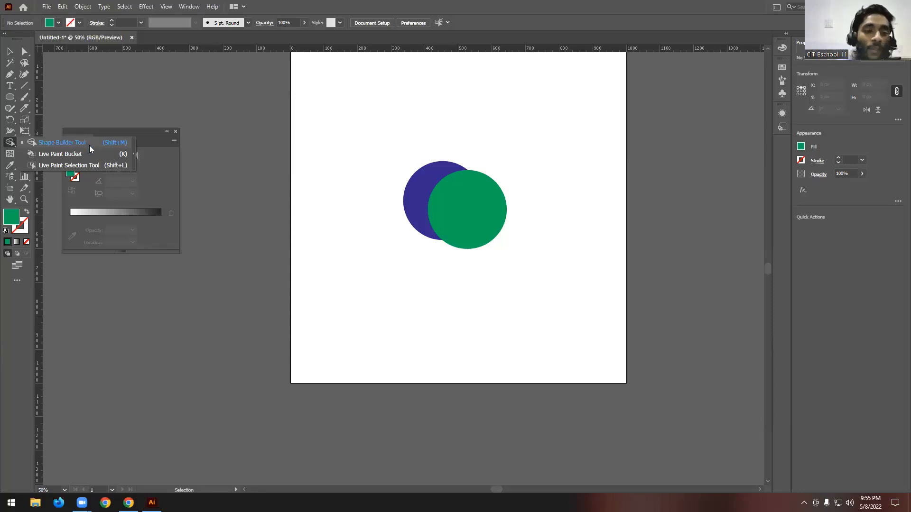
left_click(14, 54)
left_click_drag(372, 116, 586, 355)
left_click(8, 142)
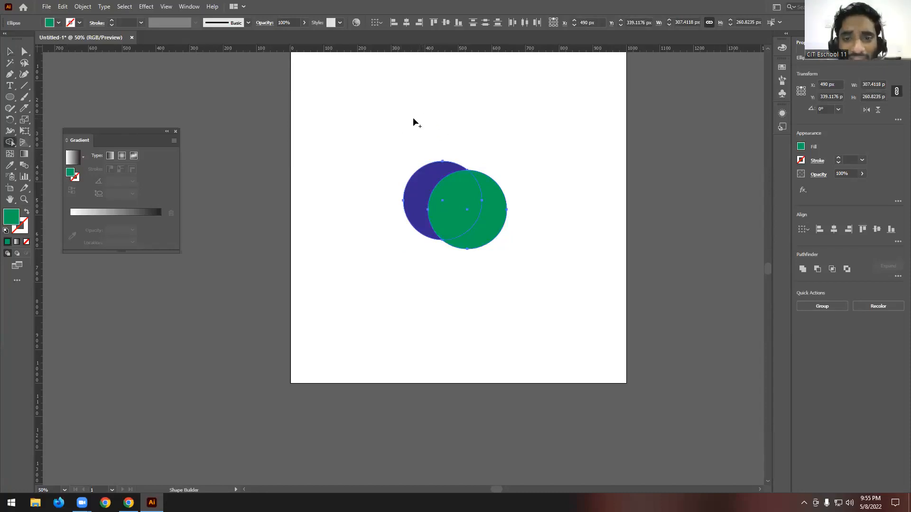
key("v")
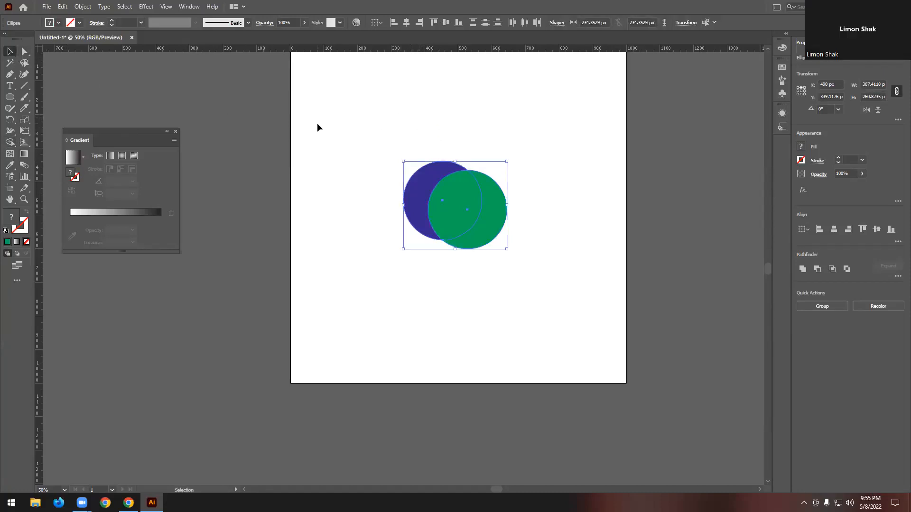
left_click_drag(458, 201, 694, 229)
- Merge the original blue circle's visible crescent with the overlap area using the Shape Builder tool
left_click(409, 150)
left_click_drag(410, 150, 574, 284)
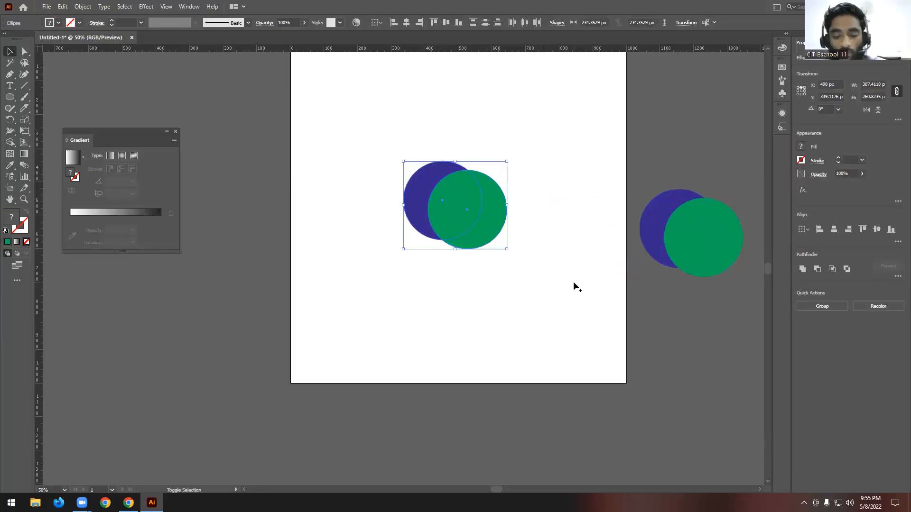
key("shift+m")
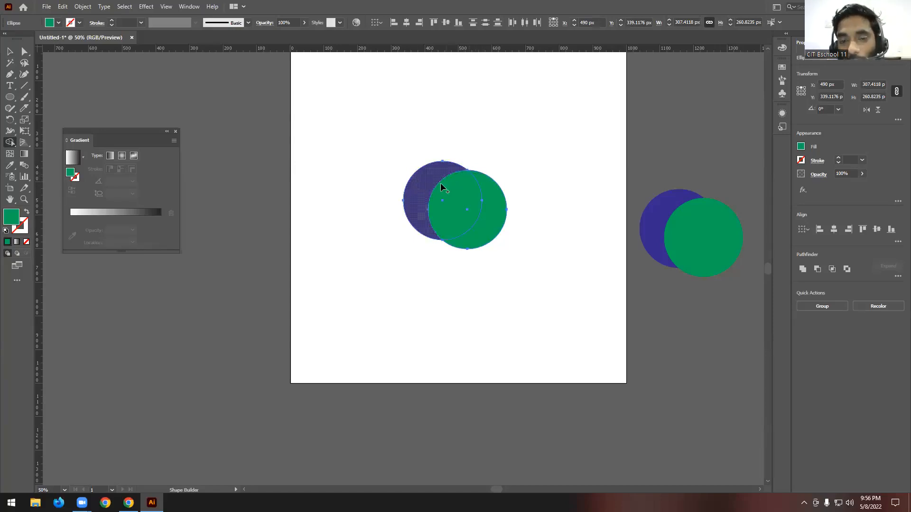
mouse_move(449, 191)
left_mouse_down()
mouse_move(463, 197)
mouse_move(409, 177)
left_mouse_up()
- Move the merged circle and the remaining green crescent apart, and undo both moves
left_click(10, 51)
left_click(488, 167)
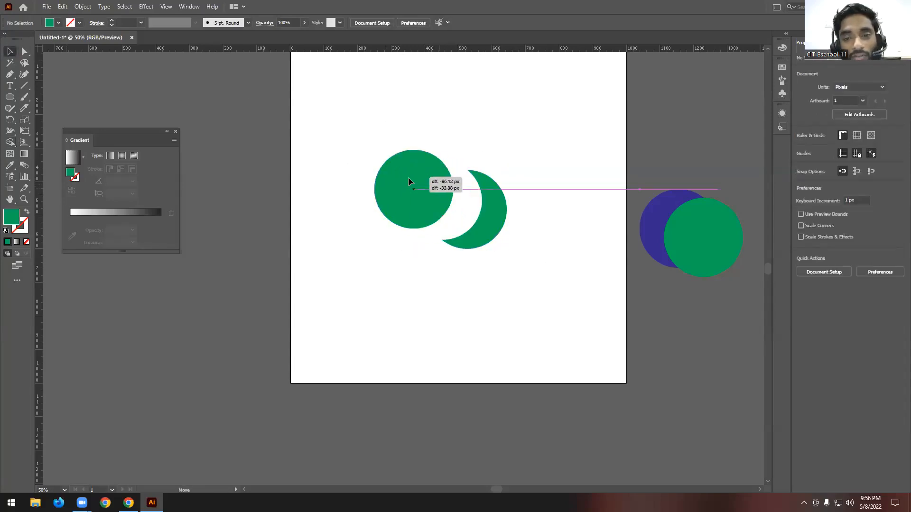
left_click_drag(491, 208, 521, 220)
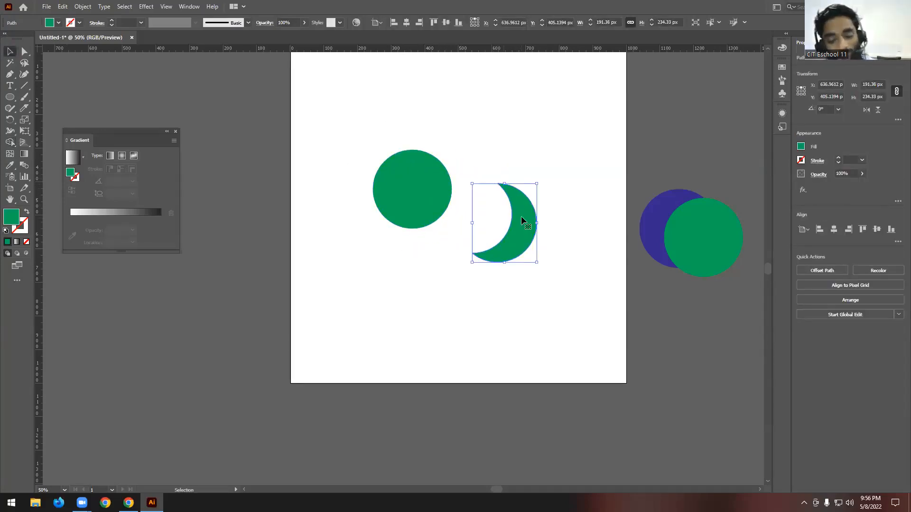
key("ctrl+z")
key("ctrl+z")
- Unite the full green circle and the adjoining green crescent into one shape with the Shape Builder tool
left_click(496, 209, "shift")
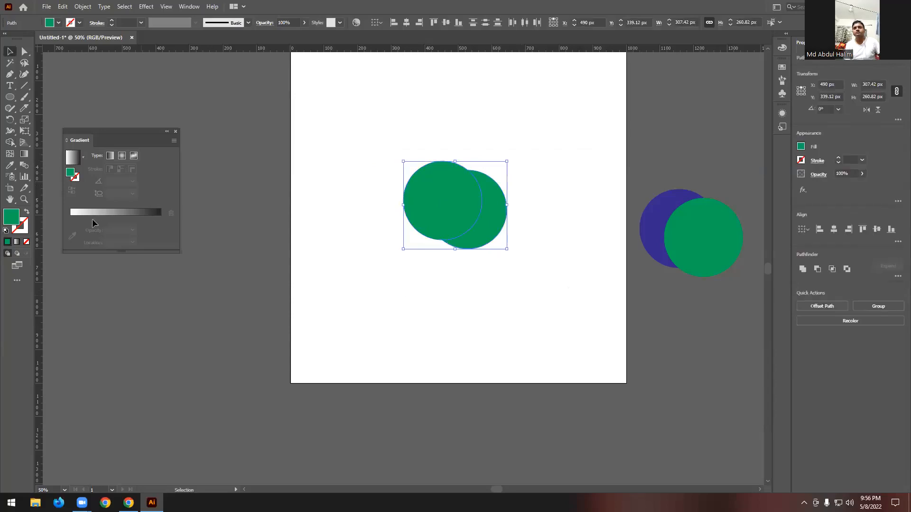
left_click(9, 141)
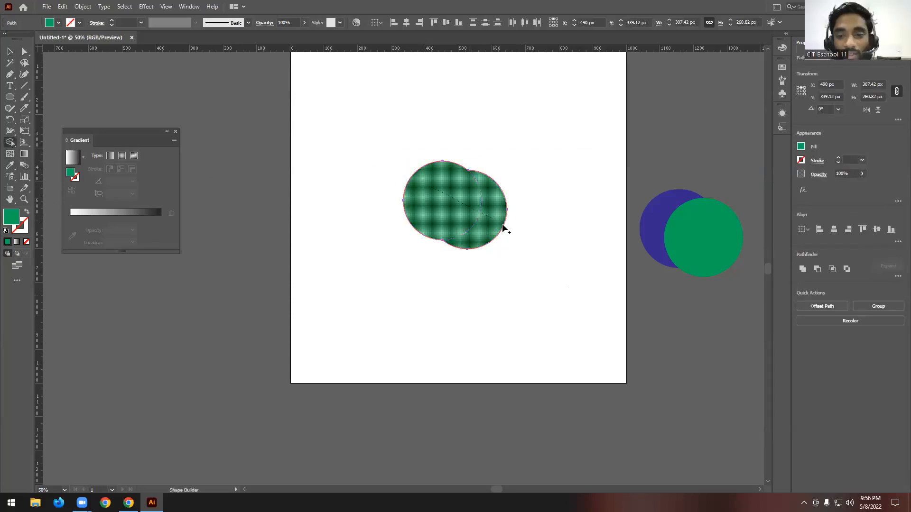
key("v")
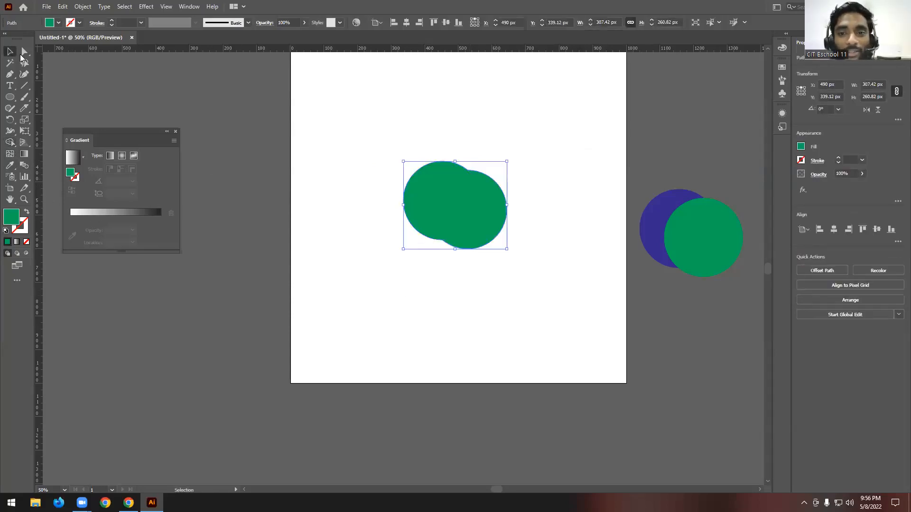
- Move the united green shape off the artboard to the area beyond its upper-left edge
left_click_drag(446, 165, 368, 99)
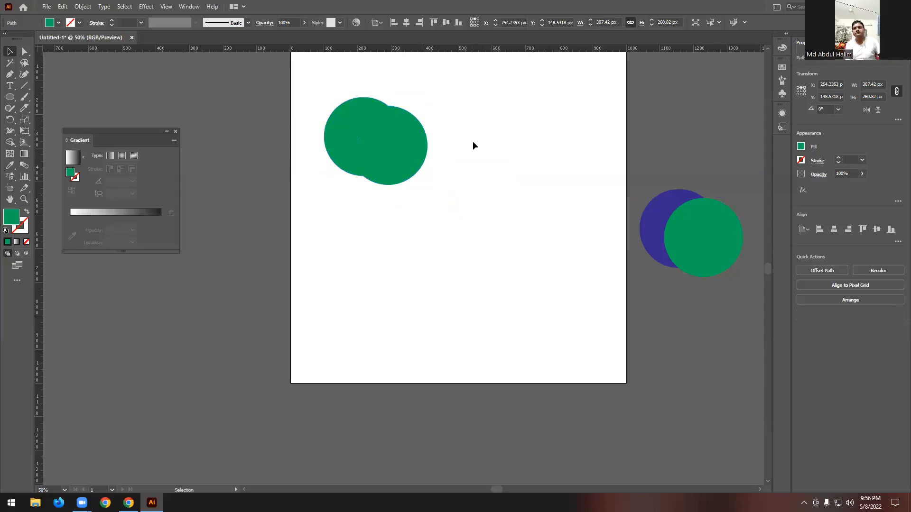
left_click(473, 141)
scroll(472, 141, "up", 2)
left_click_drag(383, 180, 489, 248)
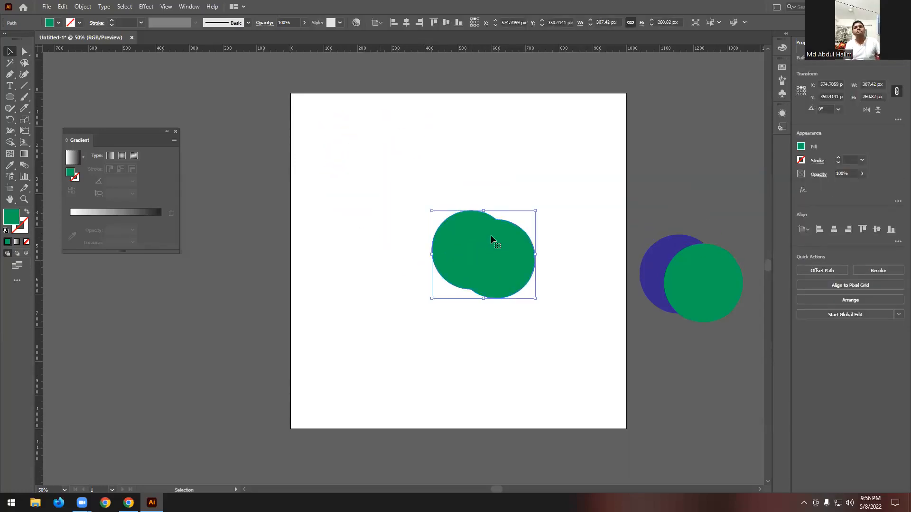
scroll(490, 235, "down", 2)
left_click_drag(512, 209, 253, 116)
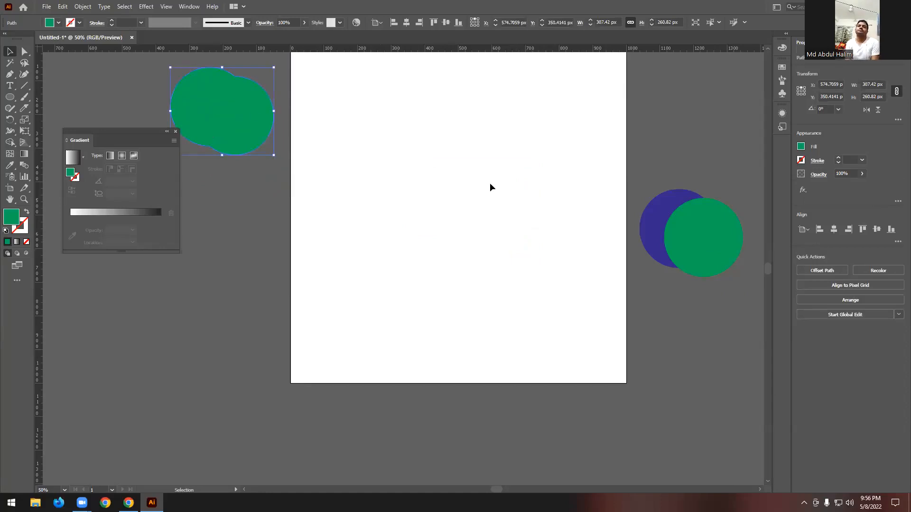
- Move the duplicate circle pair onto the artboard and remove its overlap and green crescent with the Shape Builder tool
left_click(623, 184)
left_click_drag(716, 243, 502, 204)
key("shift+m")
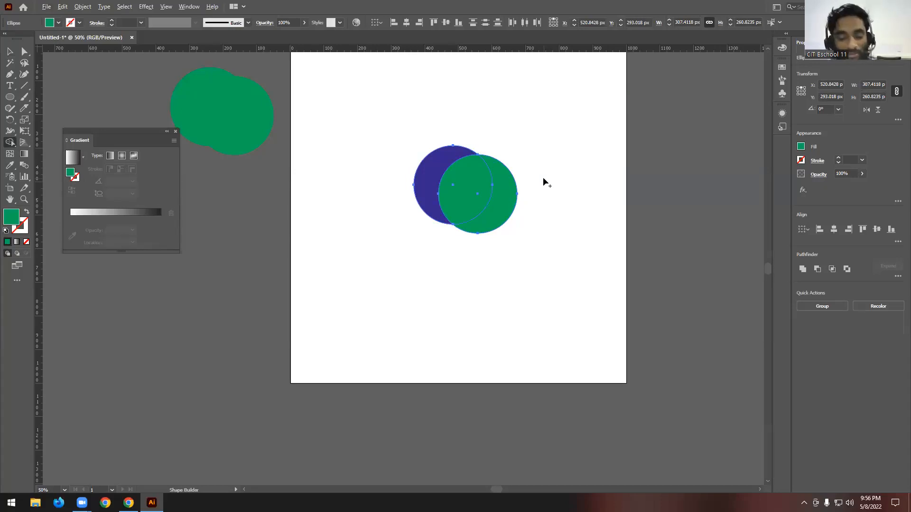
left_click(473, 183, "alt")
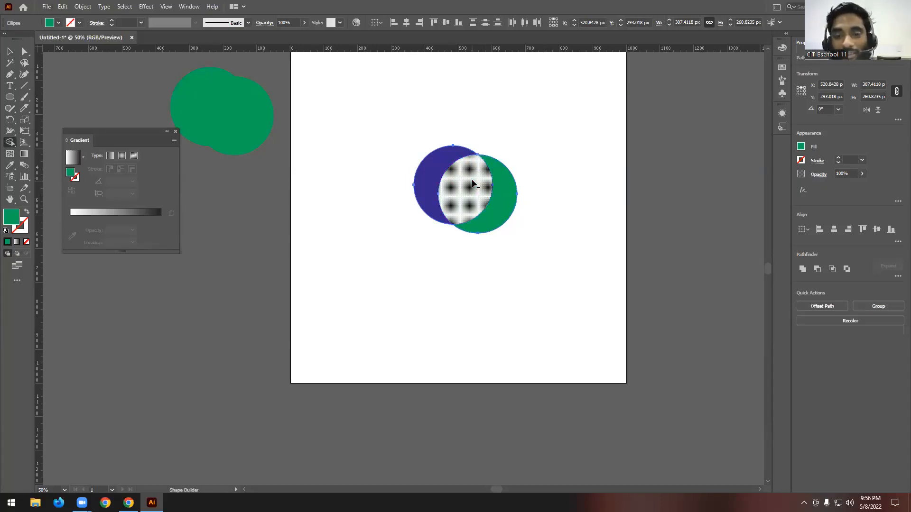
left_click(502, 194, "alt")
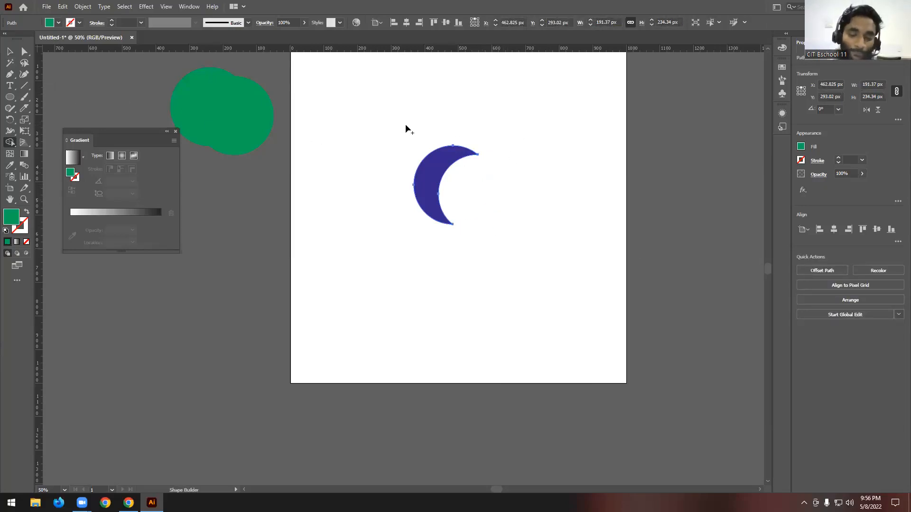
key("v")
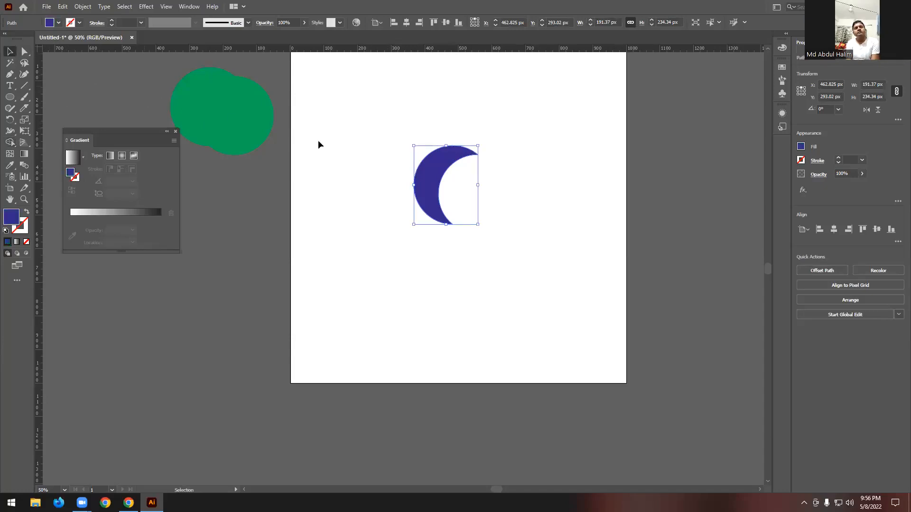
- Select the blue crescent and the green merged shape and delete them
scroll(481, 228, "up", 2)
scroll(514, 236, "down", 1)
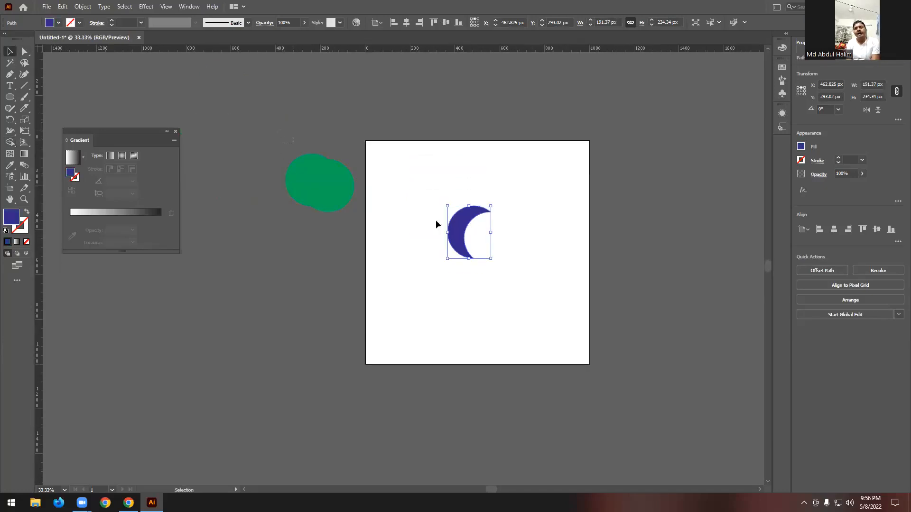
left_click_drag(285, 137, 628, 340)
key("Delete")
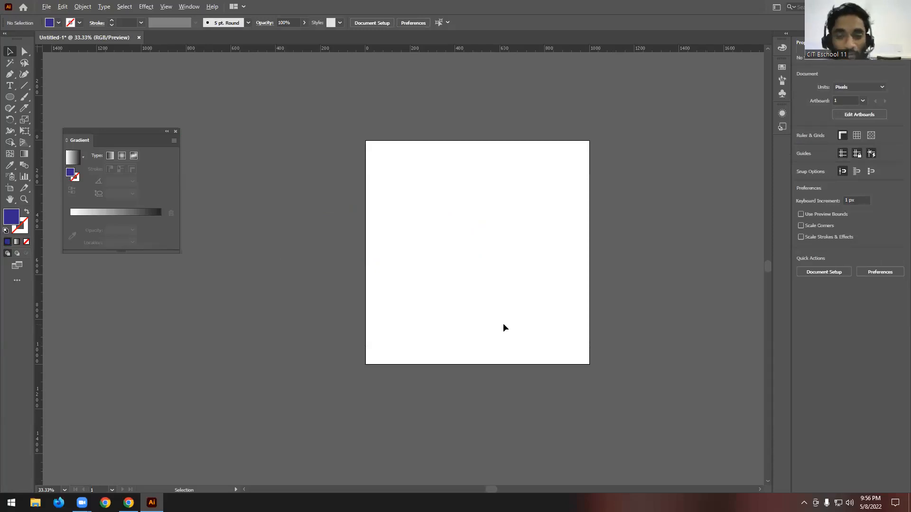
- Draw a dark blue circle about 534 px in diameter and center it horizontally and vertically on the artboard
scroll(470, 267, "up", 1)
scroll(625, 226, "down", 1)
scroll(468, 235, "up", 1)
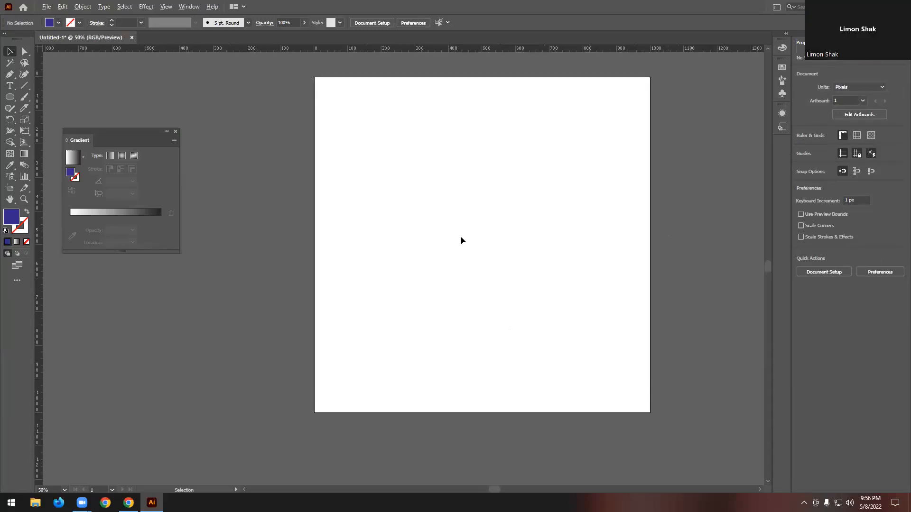
scroll(327, 225, "up", 1)
left_click_drag(15, 97, 52, 118)
mouse_move(388, 205)
left_mouse_down()
mouse_move(465, 307)
mouse_move(485, 297)
left_mouse_up()
key("v")
left_click(405, 25)
left_click(446, 22)
left_click(557, 163)
scroll(600, 174, "down", 1)
scroll(490, 195, "up", 1)
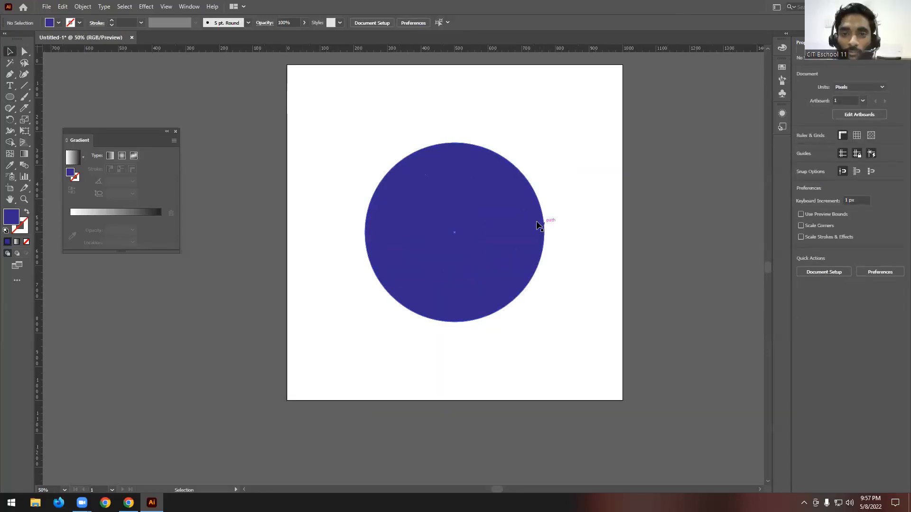
- Enlarge the circle from its center to about 593 px in diameter and deselect it
left_click(538, 238)
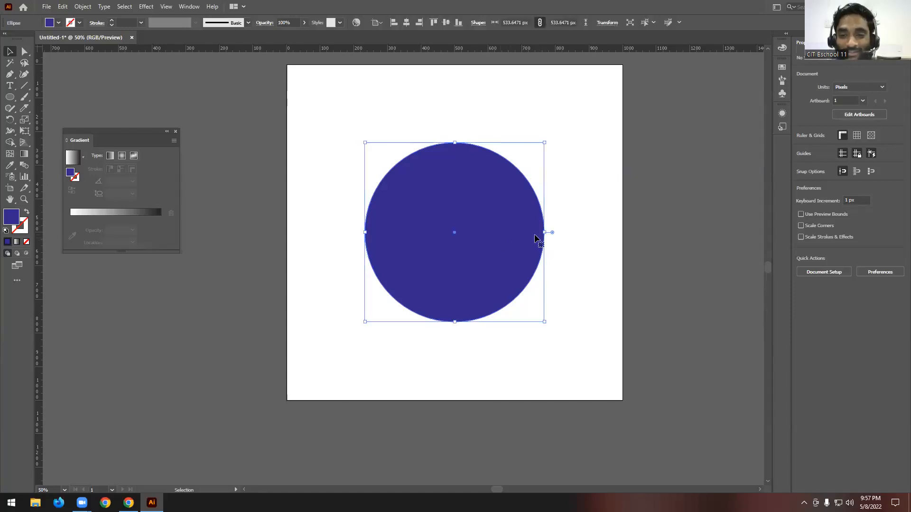
left_click_drag(542, 236, 556, 233)
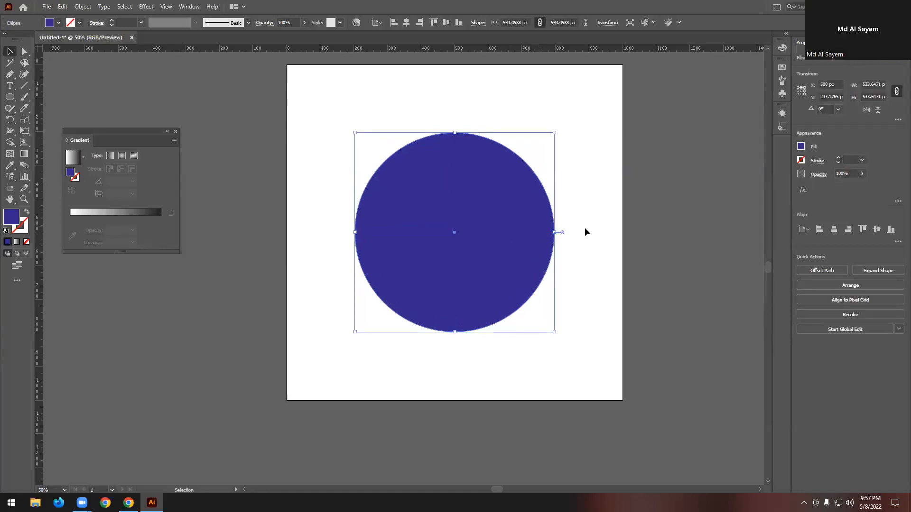
left_click(615, 195)
left_click(472, 205)
left_click(370, 98)
left_click(437, 207)
left_click(436, 117)
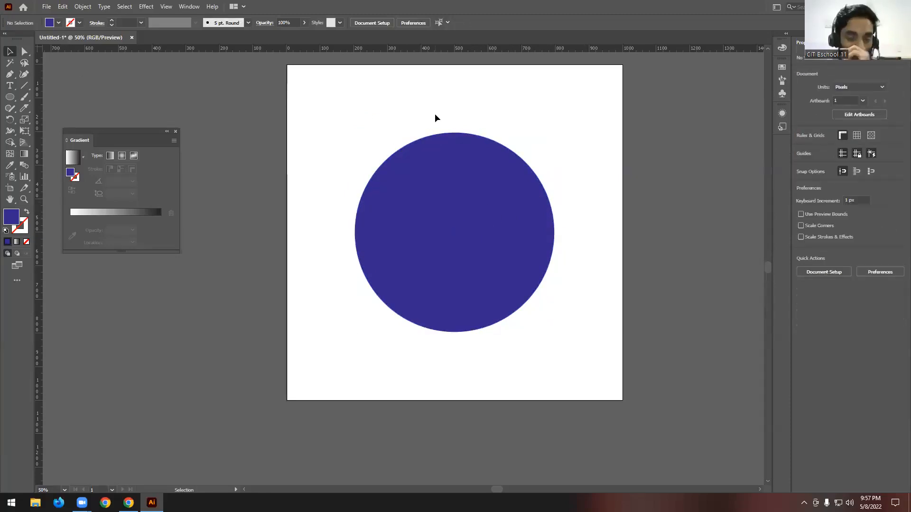
left_click(453, 190)
left_click(417, 110)
left_click(471, 209)
left_click(256, 109)
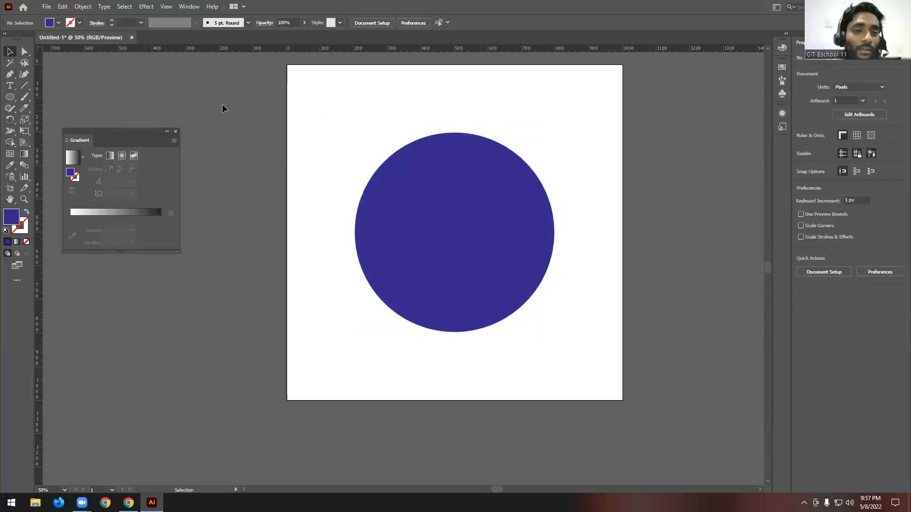
- Draw an unfilled S-shaped Pen path with a red 1 pt stroke through the circle's center, extending past both sides
left_click(10, 74)
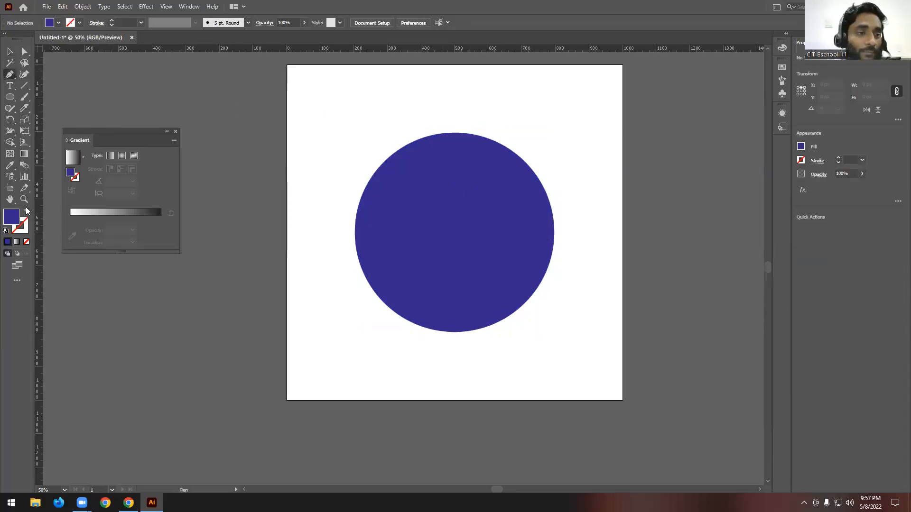
left_click(27, 212)
left_click(70, 23)
left_click(33, 39)
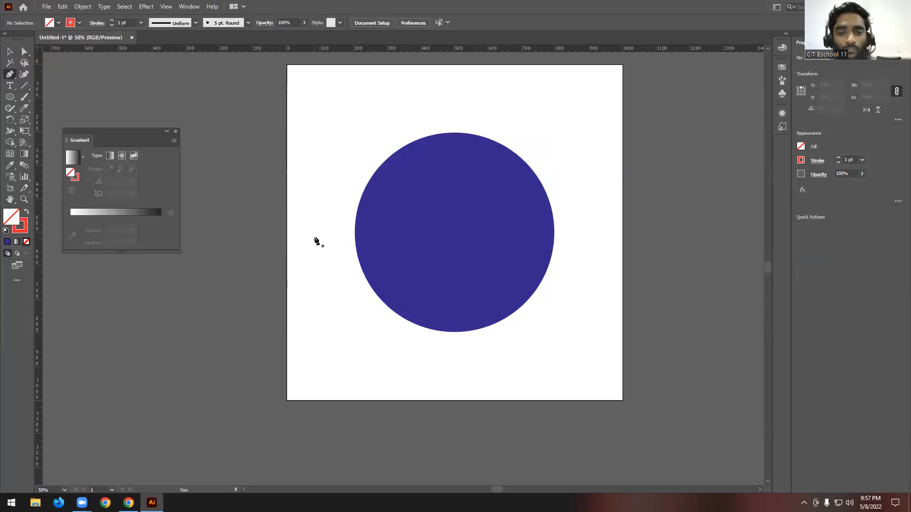
left_click(303, 232)
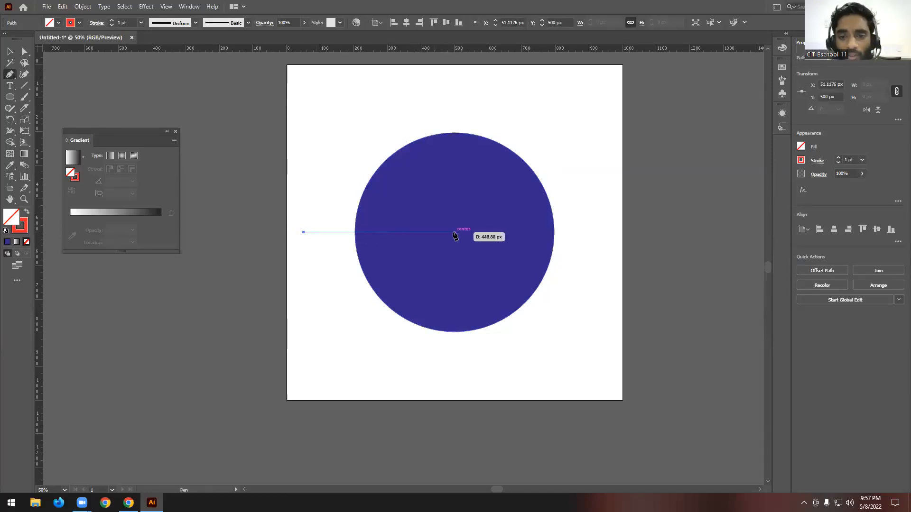
left_click_drag(454, 232, 525, 163)
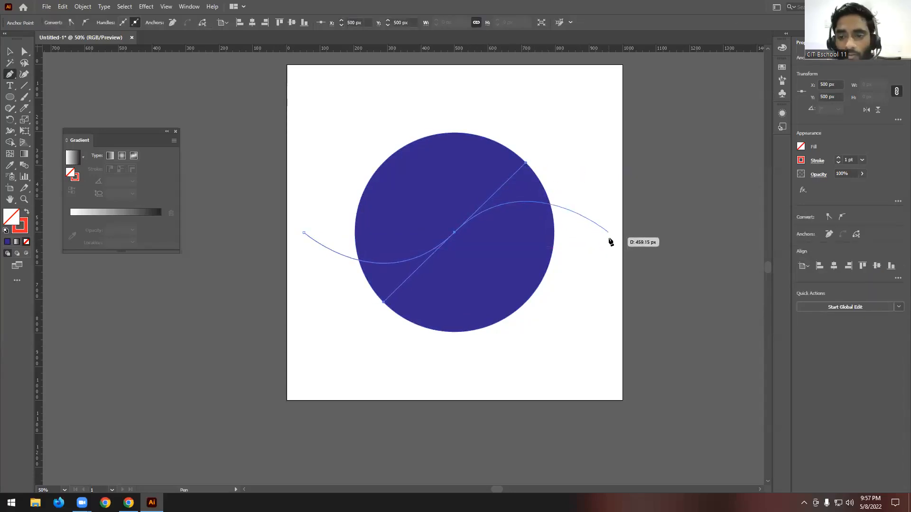
left_click(609, 247)
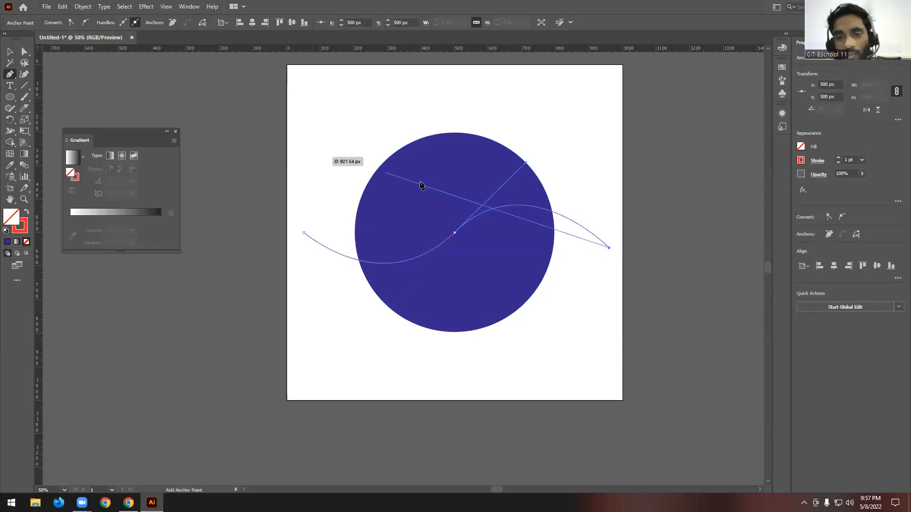
left_click(9, 51)
left_click(556, 119)
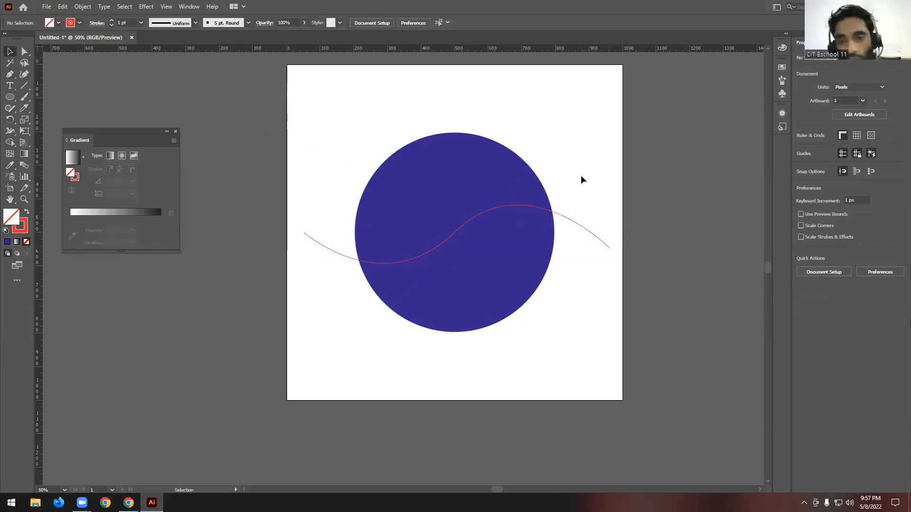
- Remove the curve's ends outside the circle and split the circle into two regions along it with the Shape Builder tool
left_click_drag(558, 120, 389, 324)
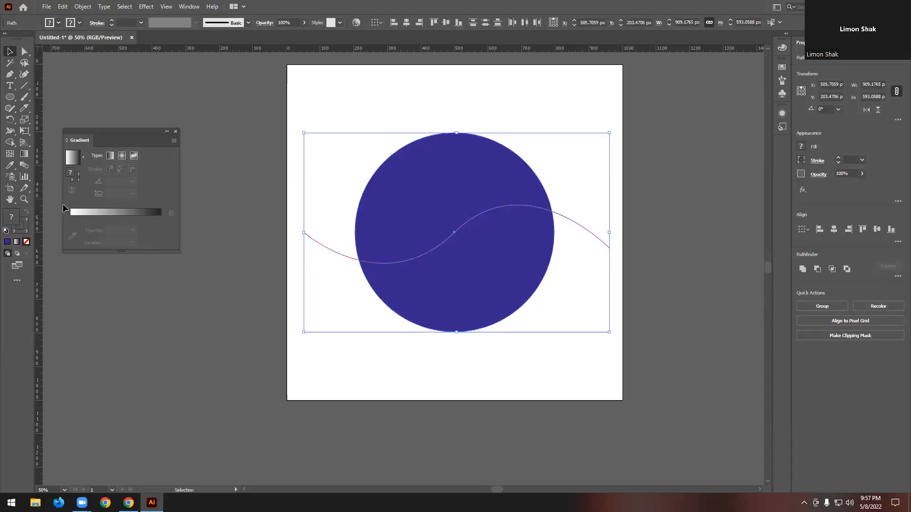
left_click(10, 143)
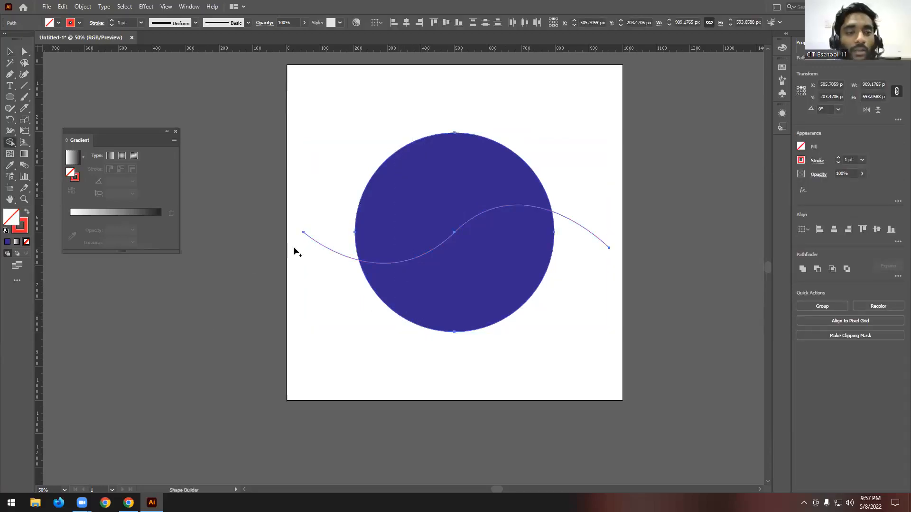
left_click(328, 244, "alt")
left_click(588, 234, "alt")
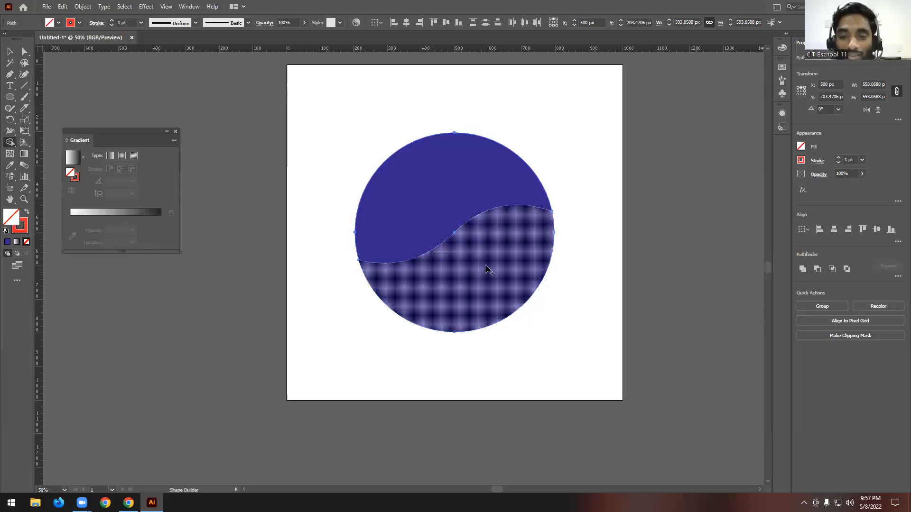
key("ctrl+z")
key("ctrl+z")
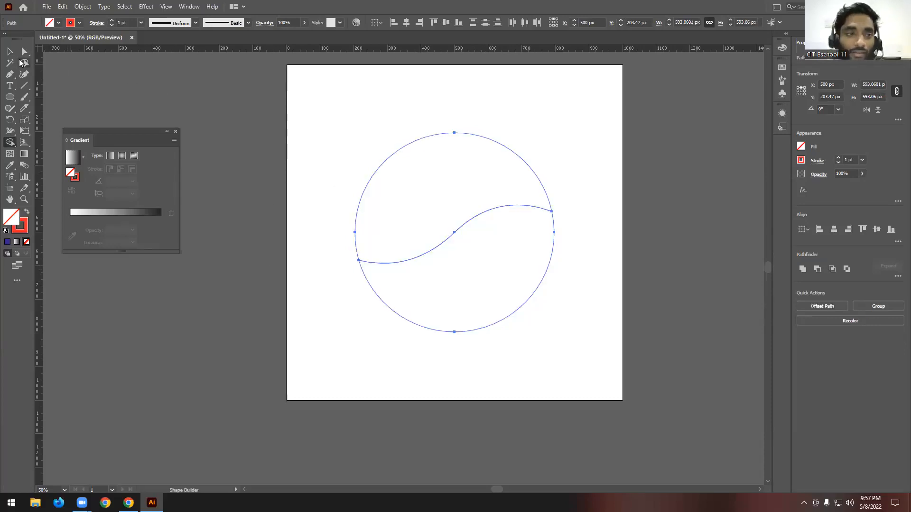
- Fill the circle's upper region with dark blue and its lower region with red, both without a stroke
key("v")
key("Delete")
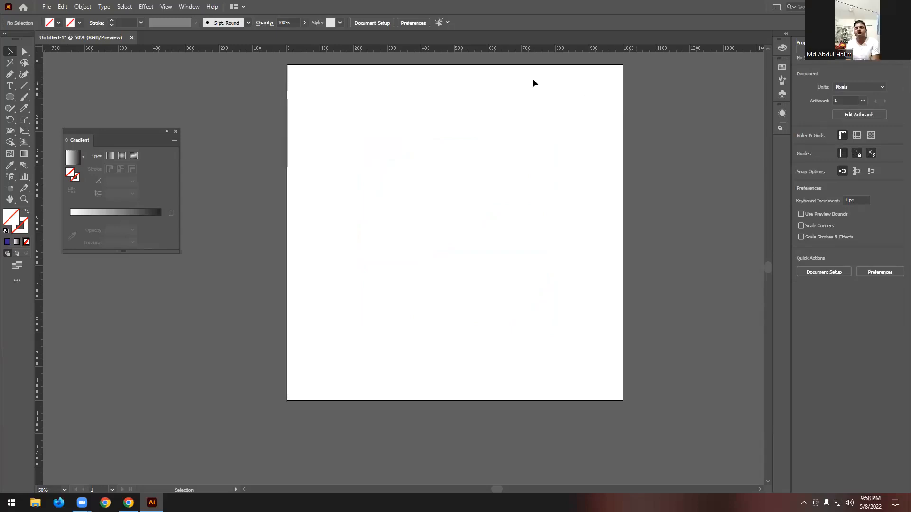
left_click_drag(504, 98, 430, 196)
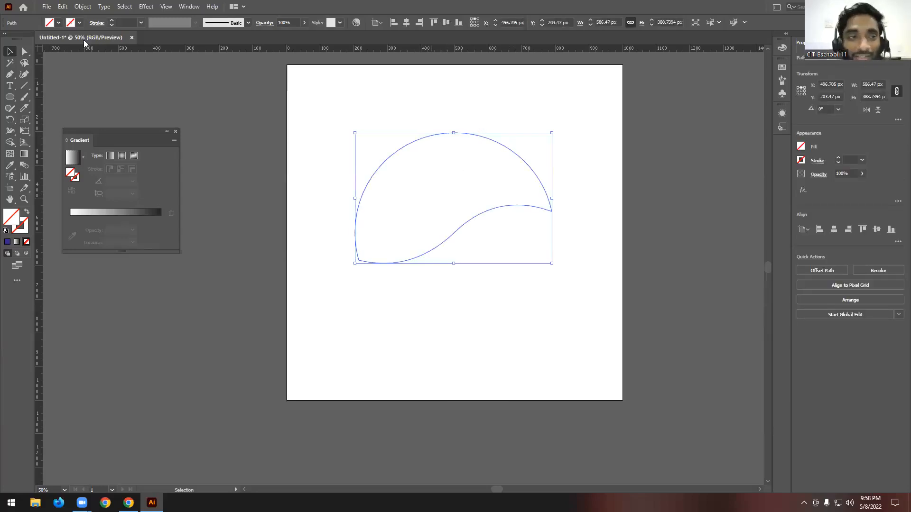
left_click(58, 23)
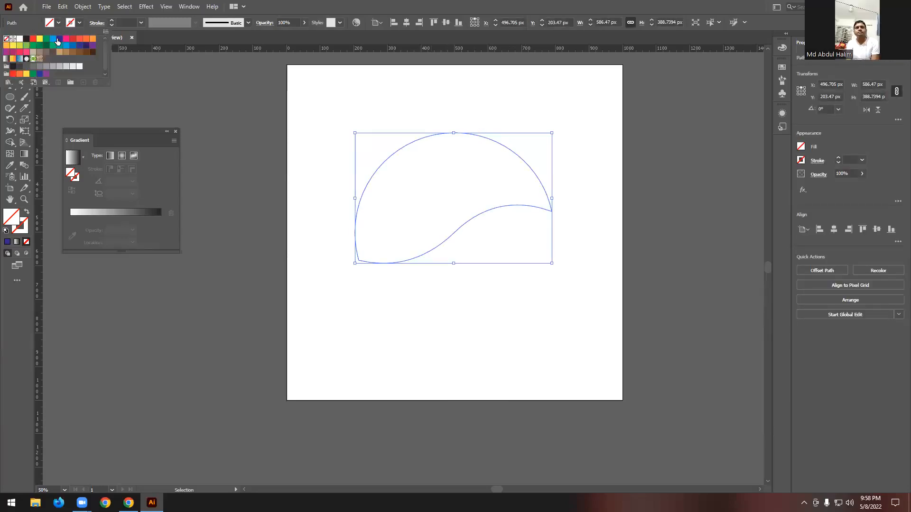
left_click(57, 42)
left_click(557, 117)
left_click_drag(603, 283, 517, 227)
left_click(58, 22)
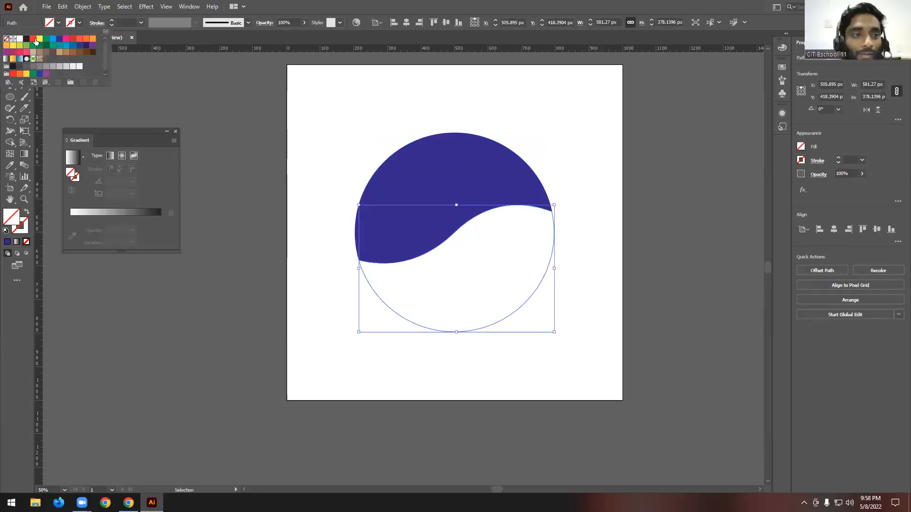
left_click(36, 41)
left_click(549, 105)
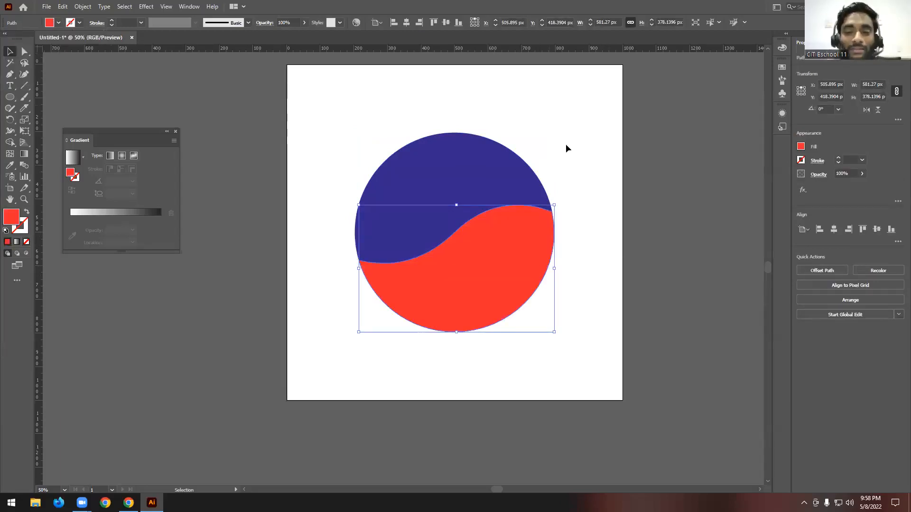
- Swap the colors of the two regions, making the upper one red and the lower one dark blue
left_click(473, 167)
left_click(58, 23)
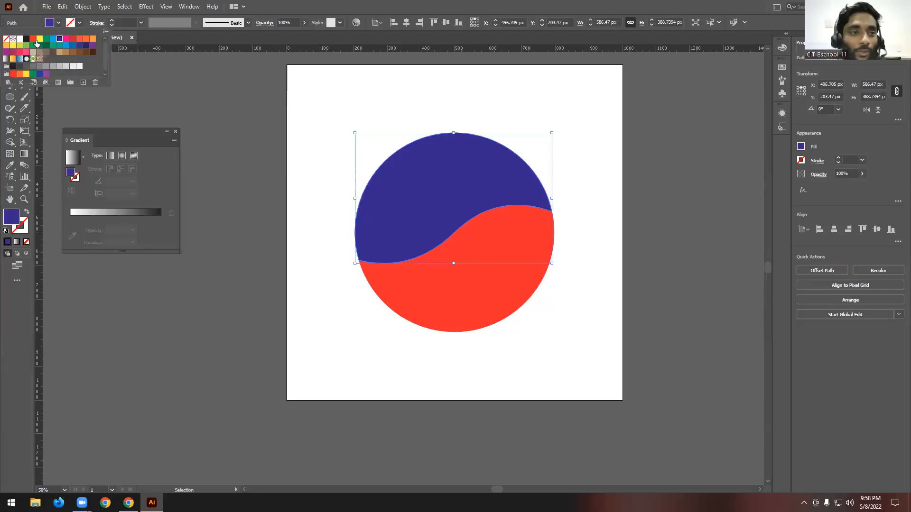
left_click(36, 42)
left_click(526, 116)
left_click(495, 306)
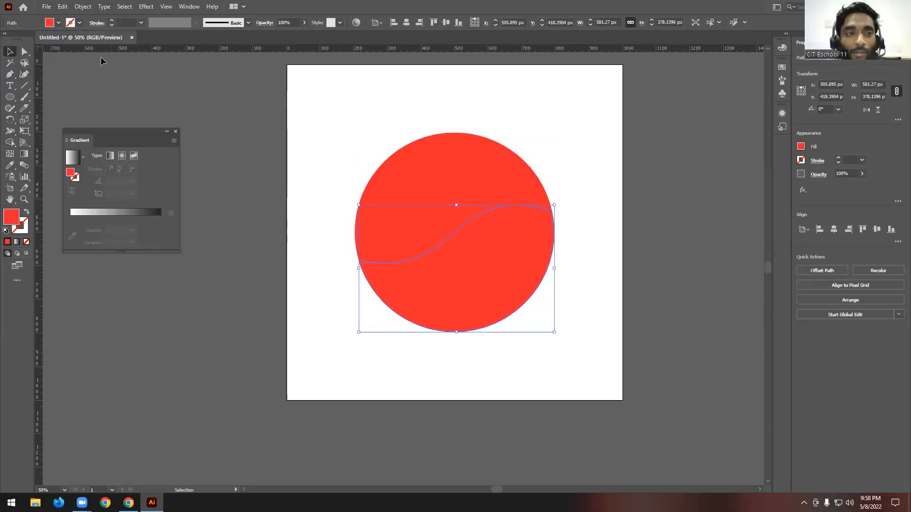
left_click(58, 23)
left_click(59, 38)
left_click(525, 103)
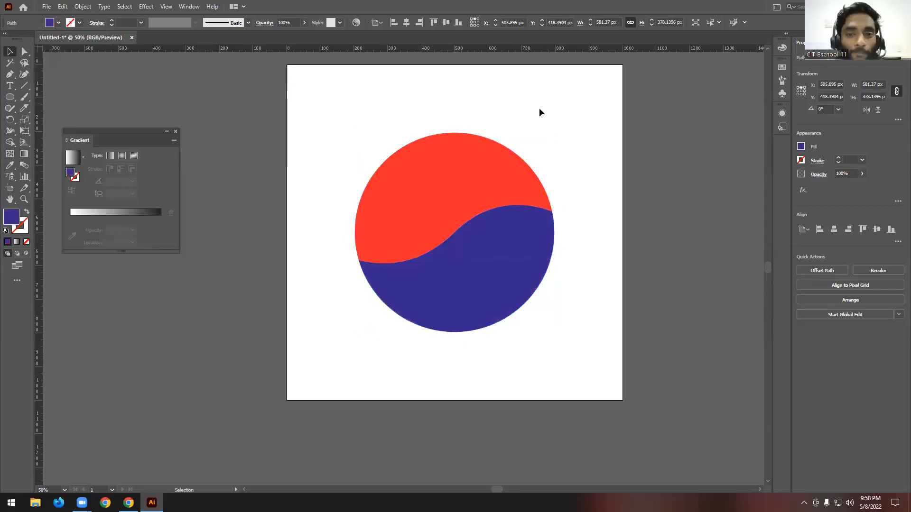
- Nudge the lower dark blue region down about 14 px to open a curved white gap, and deselect it
left_click(503, 285)
key("Down")
key("Down")
key("Down")
key("Down")
key("Down")
key("Down")
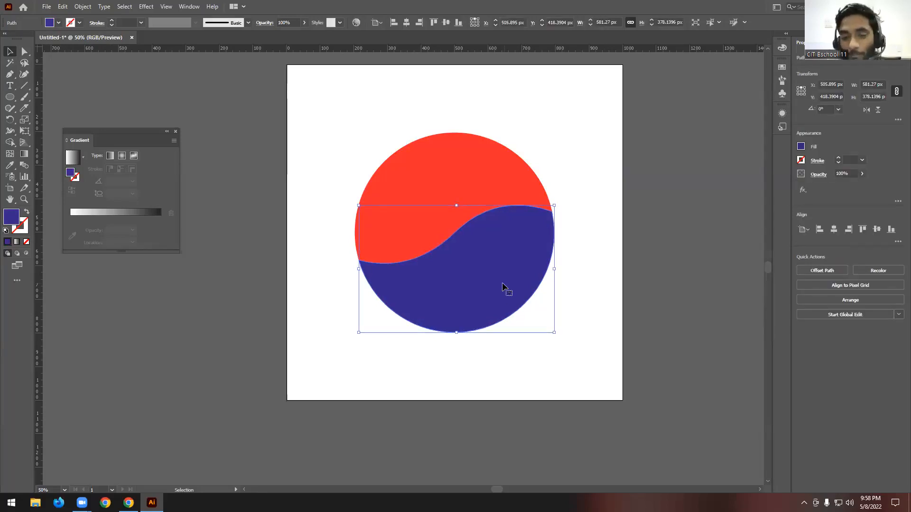
key("Down")
key("Down")
key("Down")
key("Down")
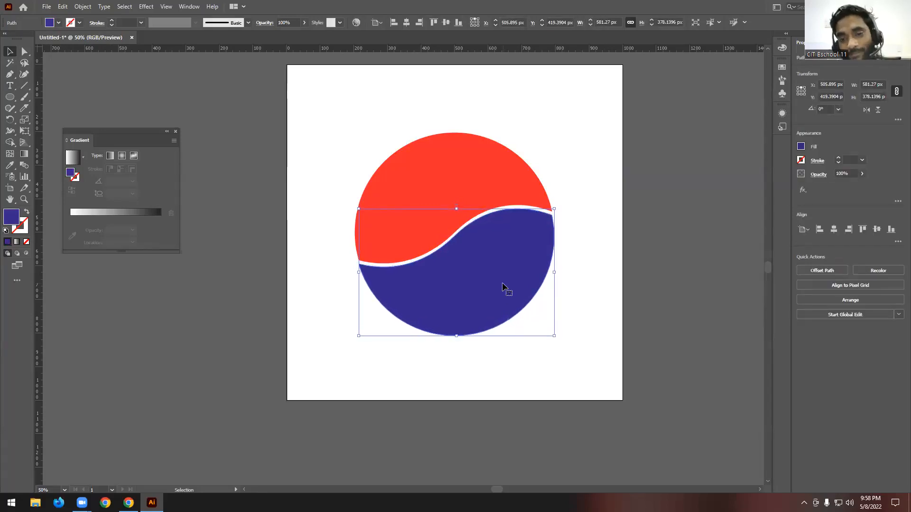
key("Down")
key("Down")
key("Down")
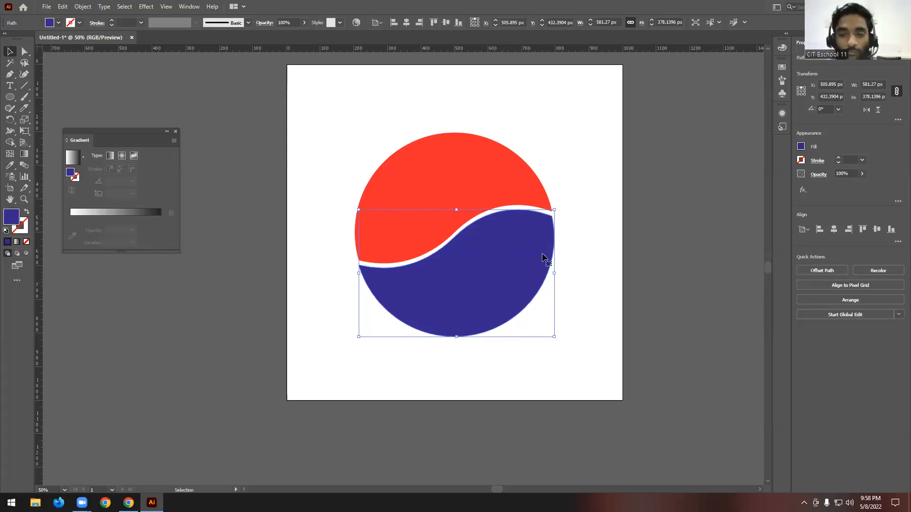
left_click(564, 196)
scroll(563, 192, "down", 2)
scroll(563, 192, "down", 1, "alt")
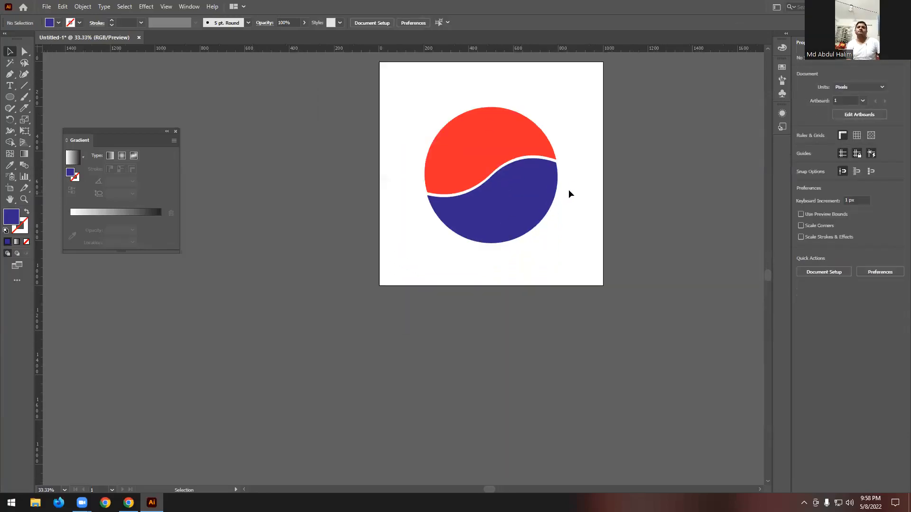
scroll(569, 185, "up", 1)
scroll(569, 162, "up", 1, "alt")
- Delete both regions of the split circle to clear the artboard
key("ctrl+z")
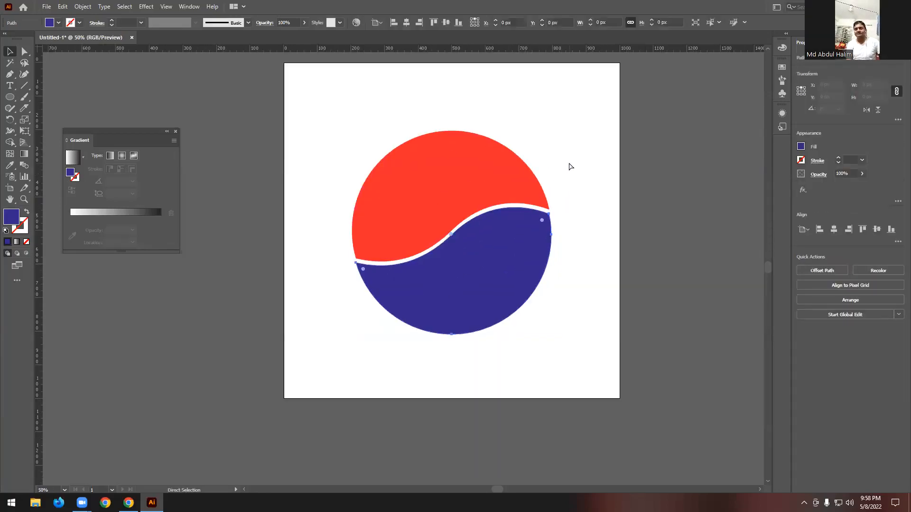
left_click_drag(569, 130, 422, 291)
key("Delete")
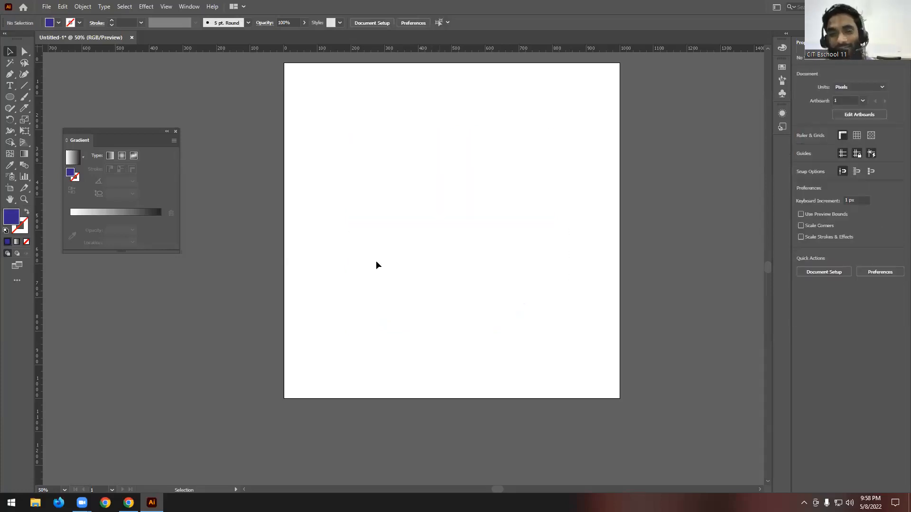
- Draw a dark blue circle about 692 px in diameter outward from the artboard's center and deselect it
left_click(10, 97)
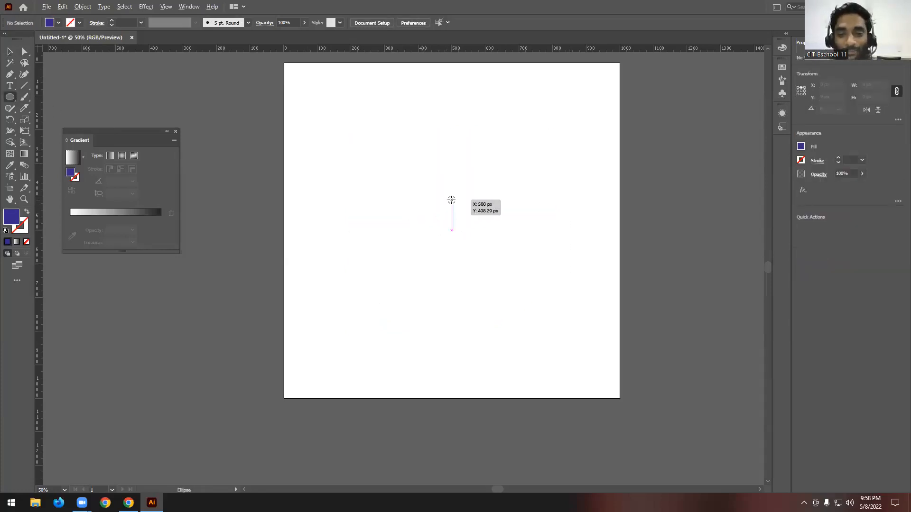
left_click_drag(449, 225, 515, 347)
left_click(10, 52)
left_click(328, 88)
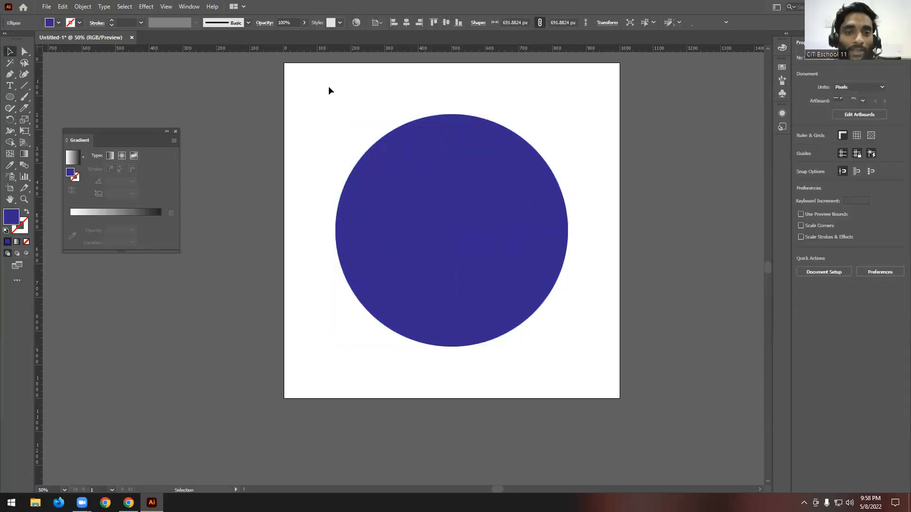
- Draw an unfilled S-shaped Pen path with a red 1 pt stroke through the circle's center, ending outside the circle on both sides
left_click(10, 76)
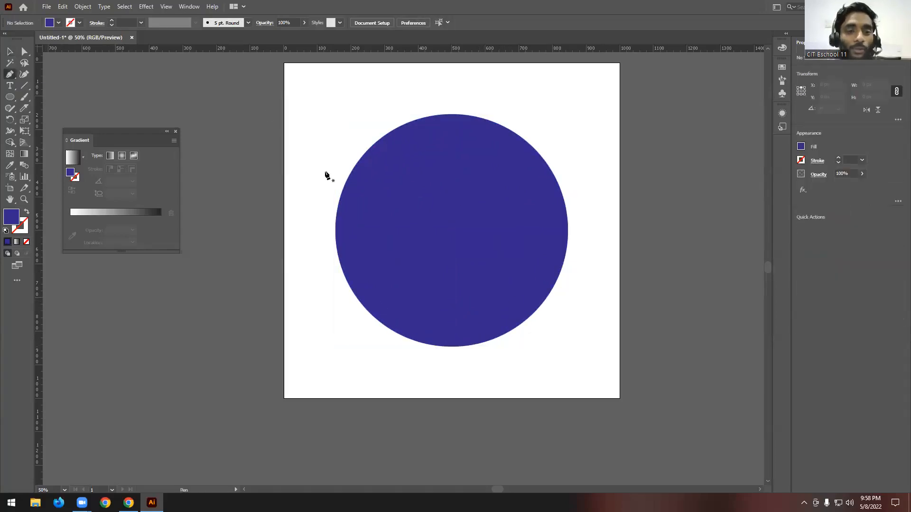
left_click(26, 213)
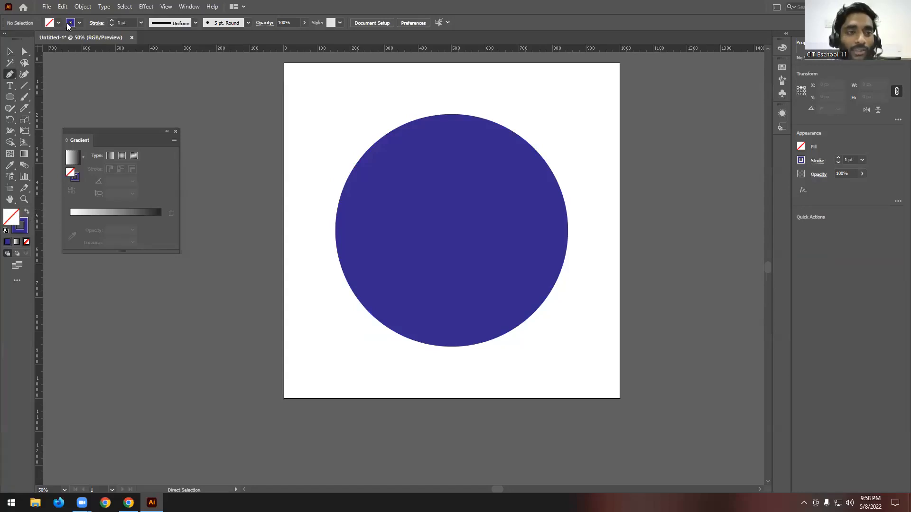
left_click(79, 22)
left_click(32, 39)
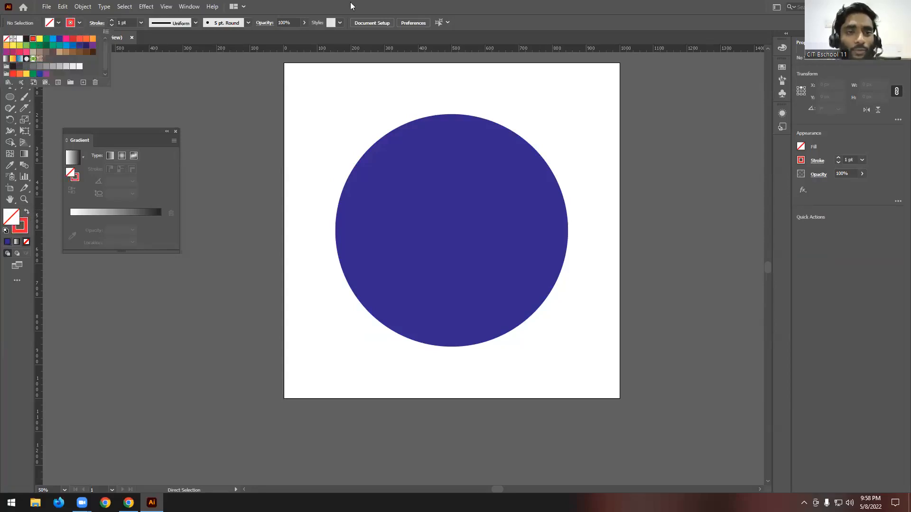
left_click(299, 230)
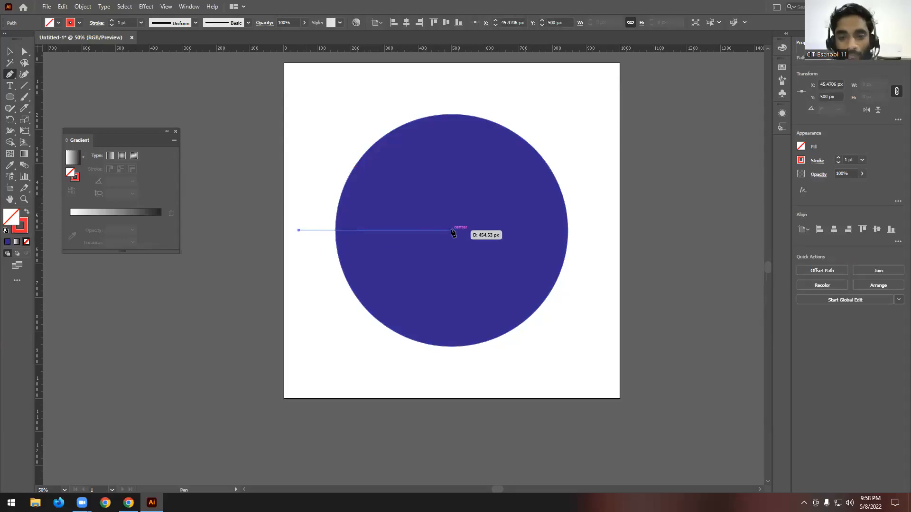
left_click_drag(451, 232, 529, 164)
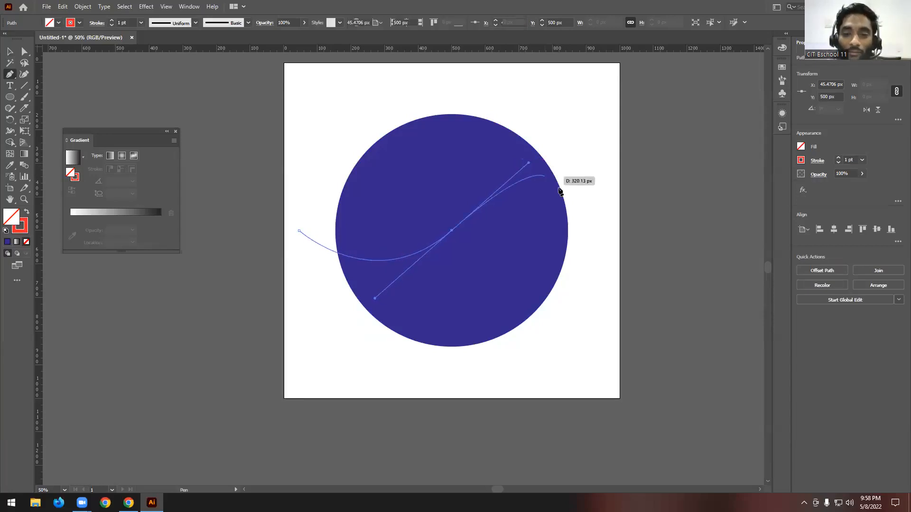
left_click(610, 260)
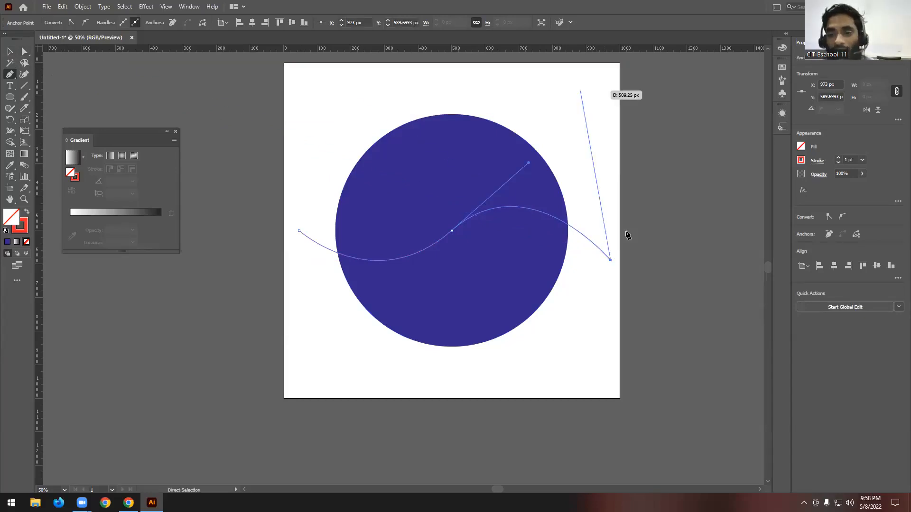
key("v")
left_click(598, 112)
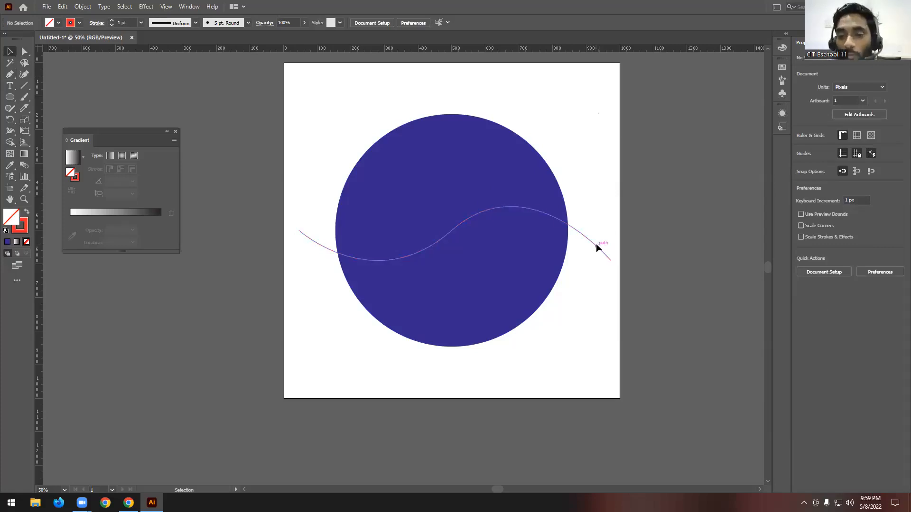
left_click_drag(585, 266, 585, 264)
left_click(583, 173)
- Remove the curve's two outer ends and split the circle into upper and lower regions with the Shape Builder tool
left_click_drag(570, 112, 362, 379)
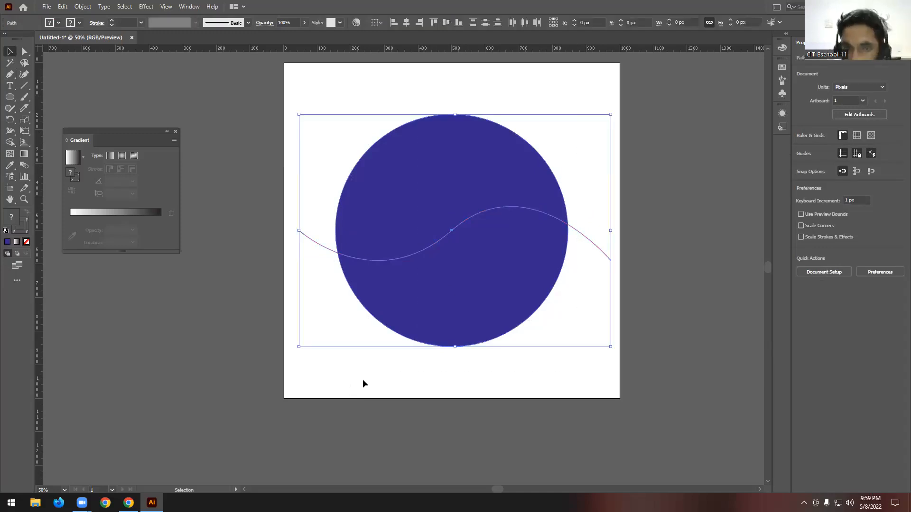
left_click(10, 143)
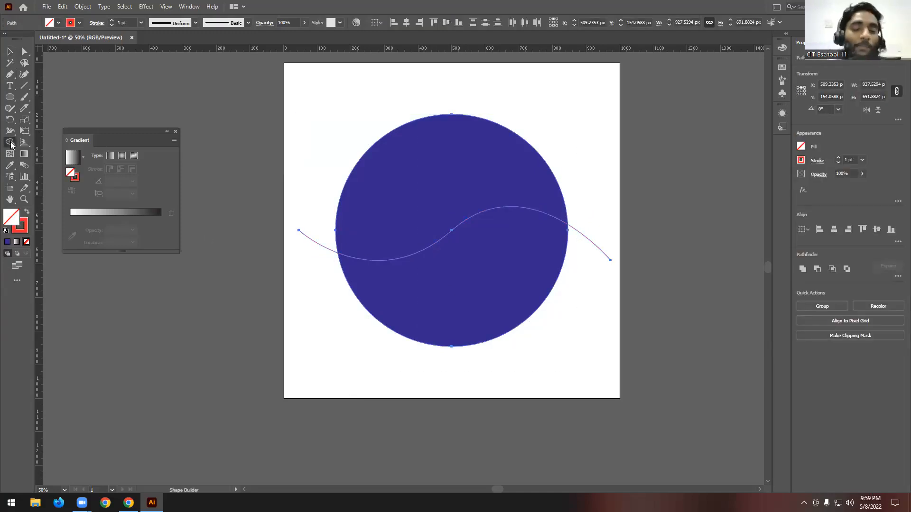
left_click(317, 234, "alt")
mouse_move(593, 217)
left_mouse_down()
mouse_move(582, 280)
mouse_move(589, 280)
left_mouse_up()
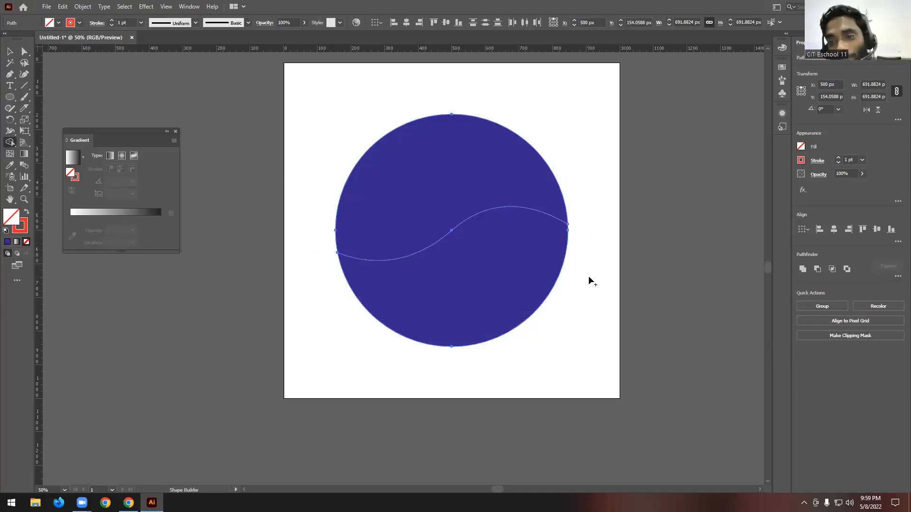
left_click(482, 264)
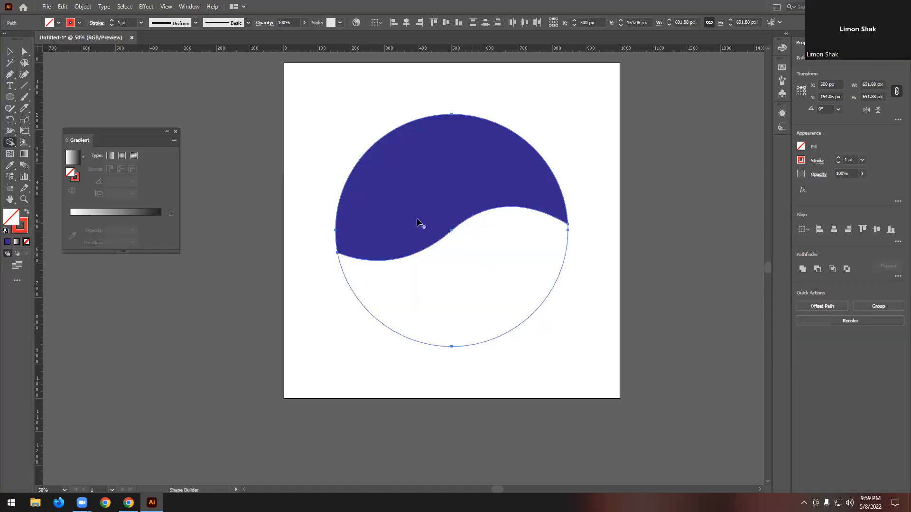
left_click(426, 171)
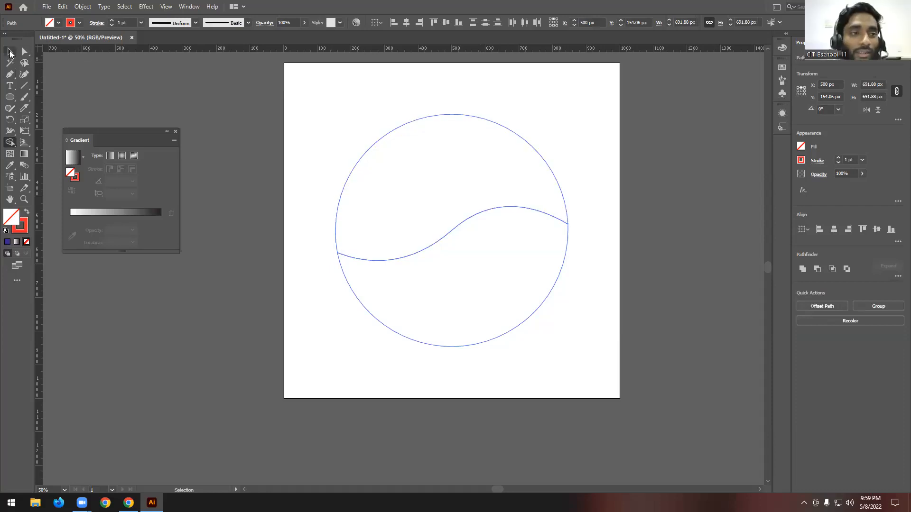
left_click(10, 53)
left_click(571, 81)
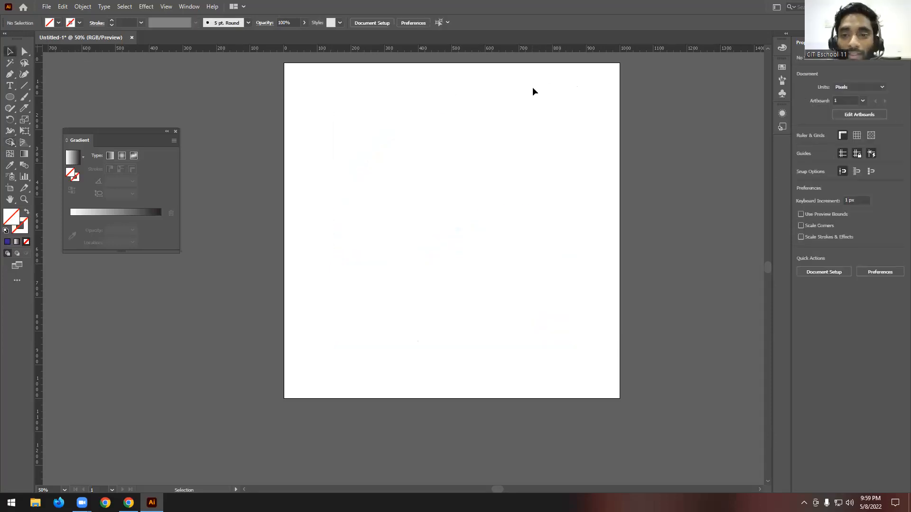
- Fill the new circle's upper region with red and its lower region with dark blue
left_click_drag(512, 72, 460, 141)
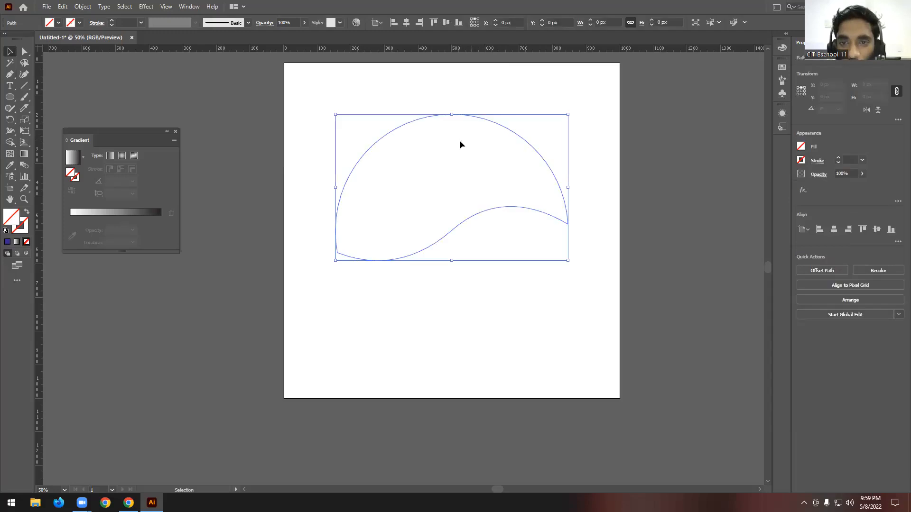
left_click(59, 23)
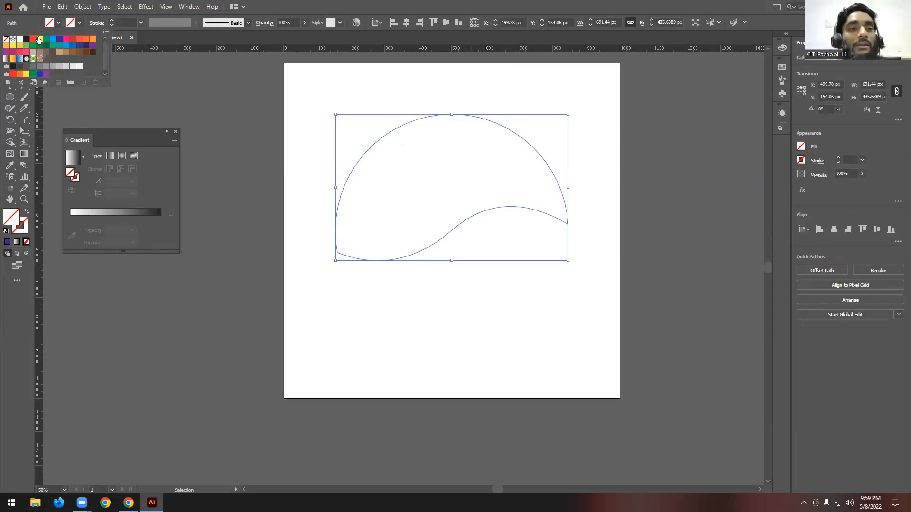
left_click(32, 42)
left_click(664, 284)
left_click(669, 281)
left_click_drag(651, 273, 512, 327)
left_click(59, 23)
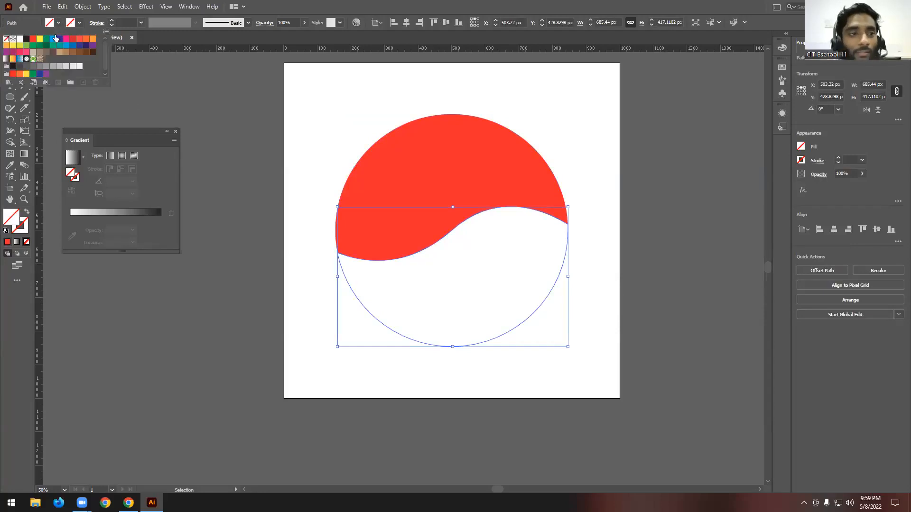
left_click(62, 41)
left_click(383, 112)
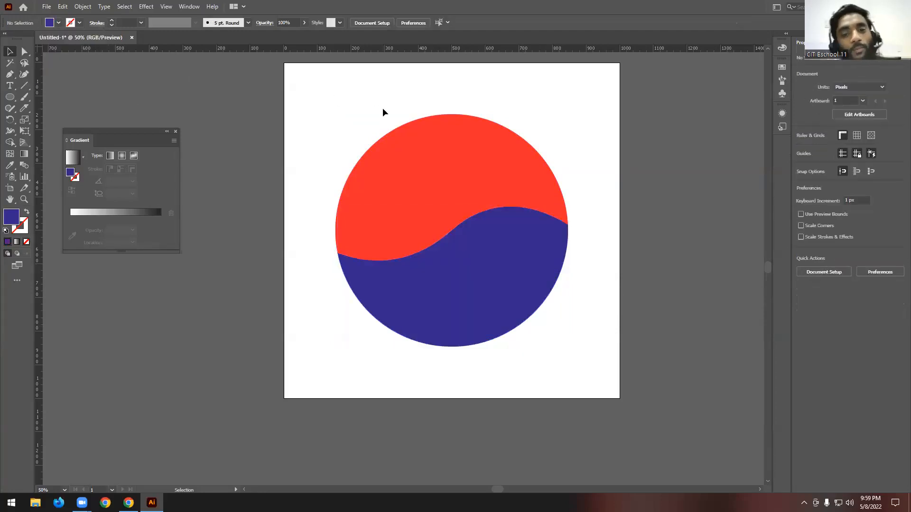
- Nudge the lower dark blue region down 17 px to open a curved white gap below the red region
left_click(511, 289)
key("Down")
key("Down")
key("Down")
key("Down")
key("Down")
key("Down")
key("Down")
key("Down")
key("Down")
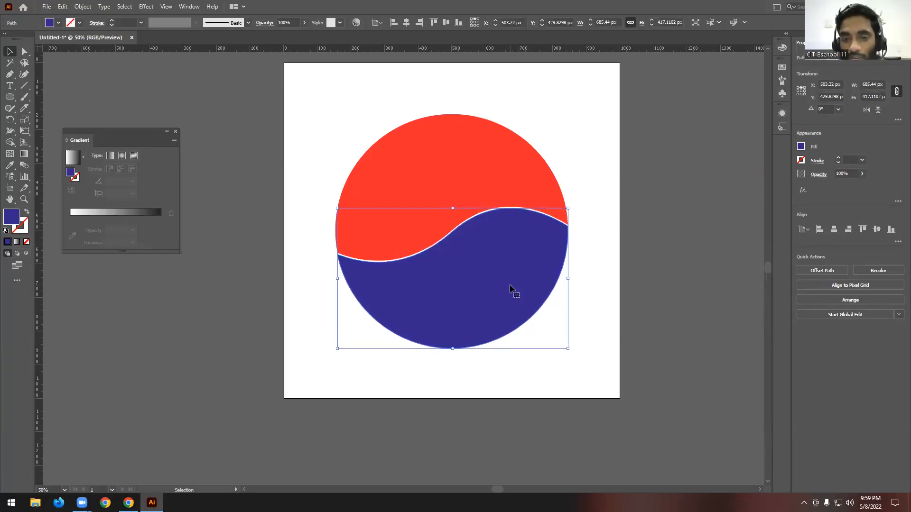
key("Down")
key("Down")
key("Down")
key("Down")
key("Down")
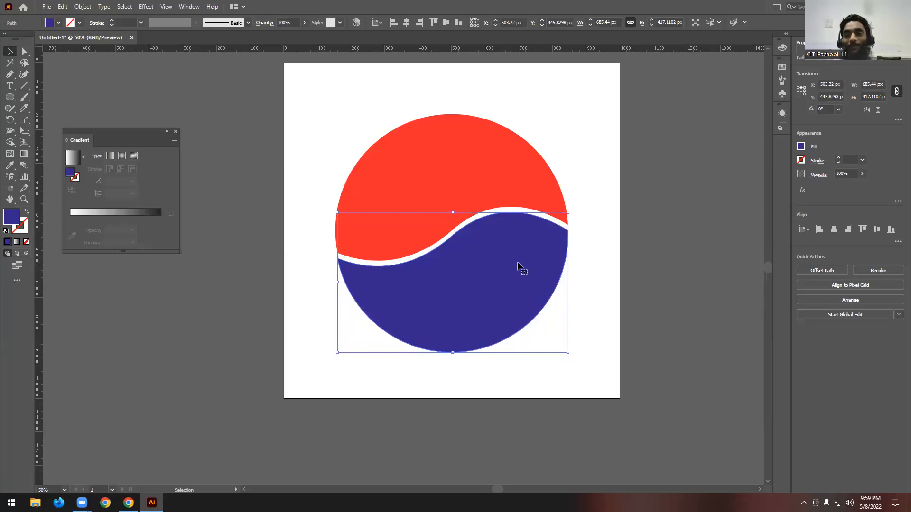
- Delete both the red and dark blue halves of the circle to clear the artboard
left_click(563, 126)
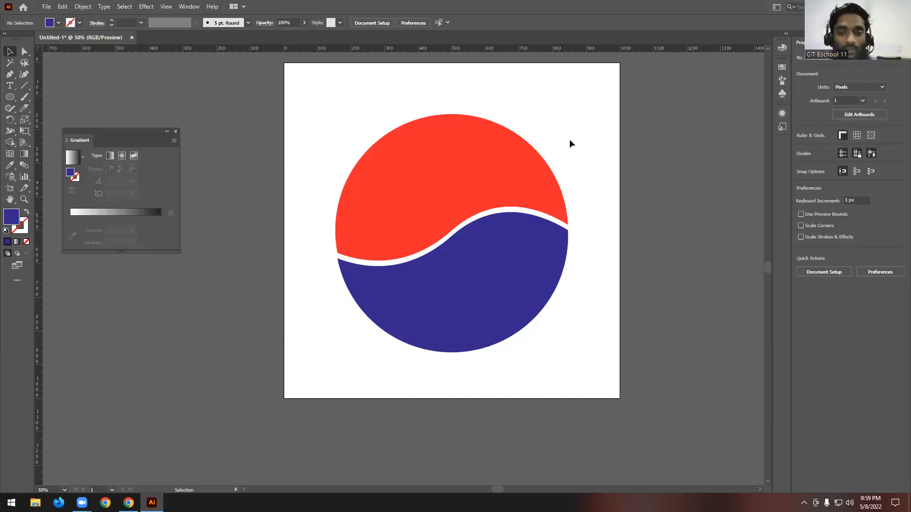
scroll(597, 177, "down", 1)
scroll(597, 176, "up", 2)
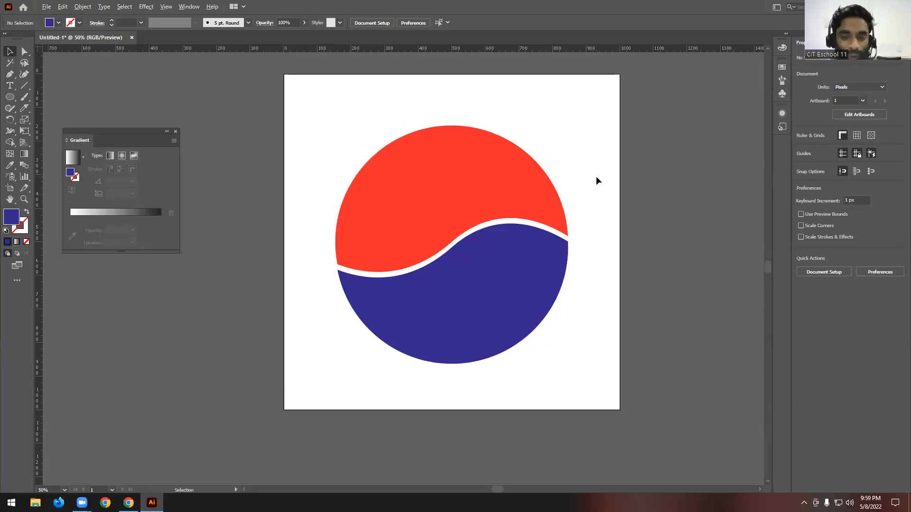
scroll(597, 177, "down", 1)
scroll(535, 186, "up", 1)
left_click_drag(370, 107, 606, 376)
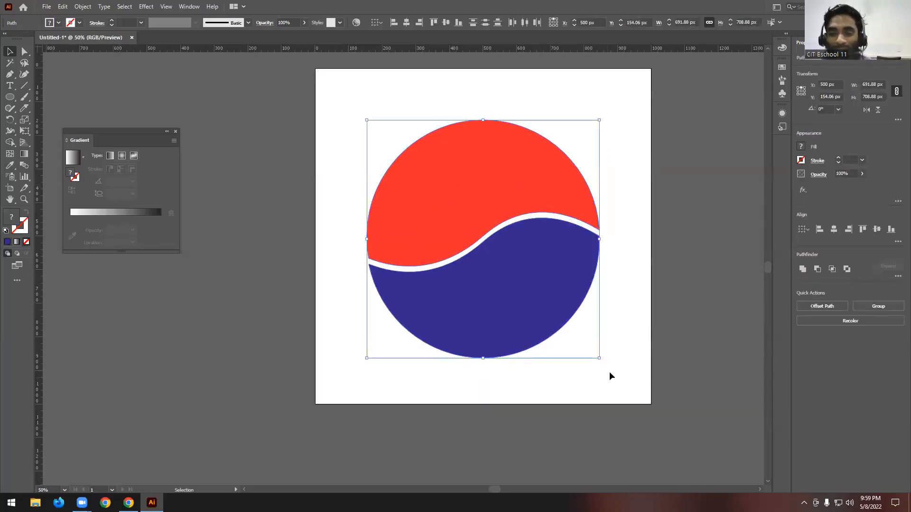
key("Delete")
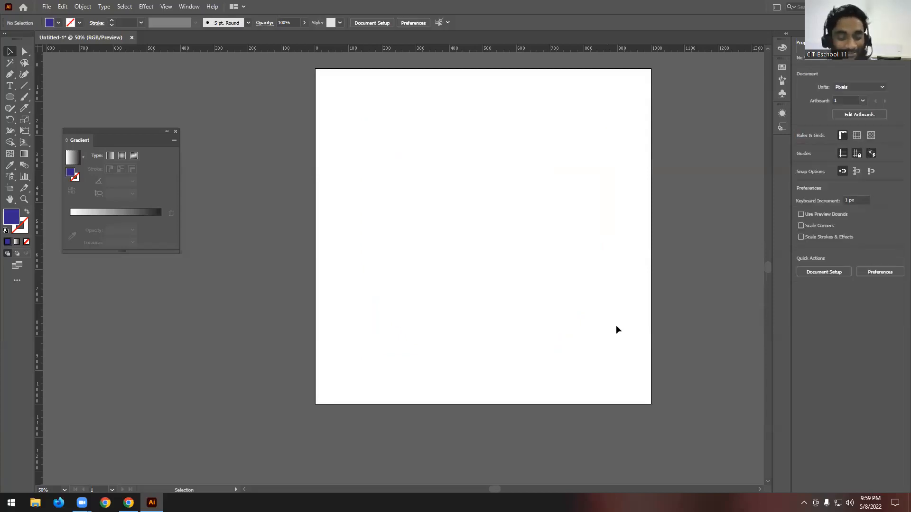
scroll(618, 326, "down", 1)
scroll(578, 285, "up", 1)
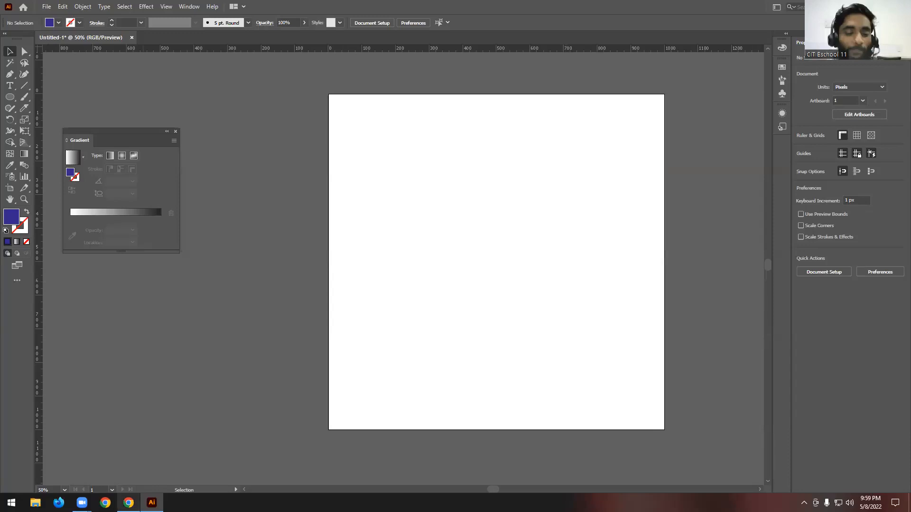
- Switch to Chrome, dismiss the open Facebook chat, and review the class 03 Pathfinder Operation topics in 6 Months copy.pdf
key("alt+Tab")
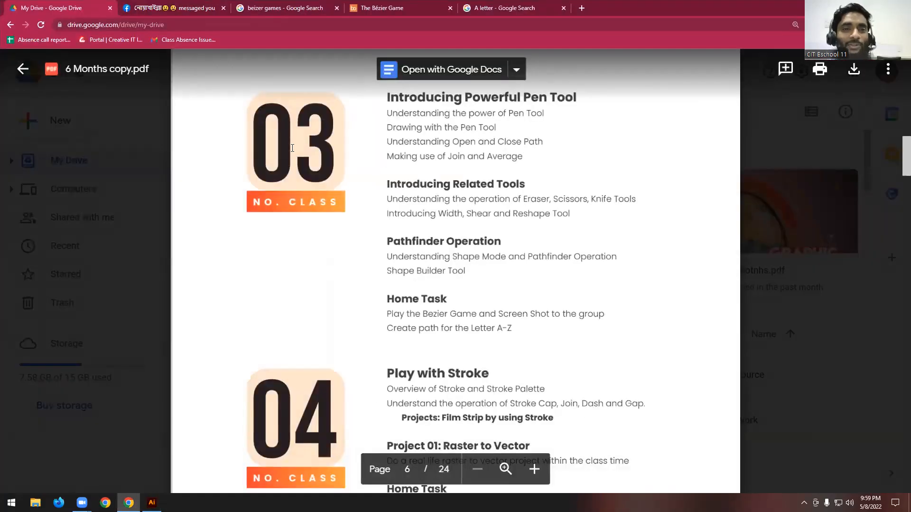
left_click(156, 10)
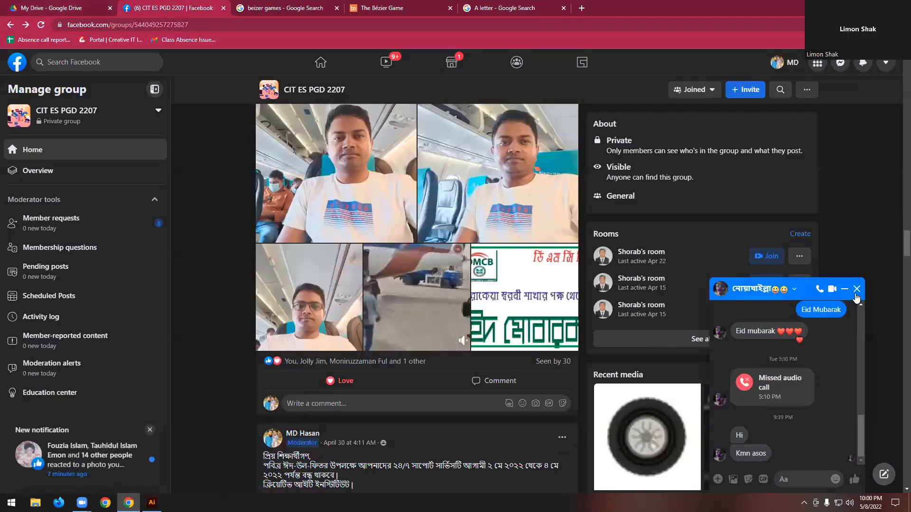
left_click(856, 289)
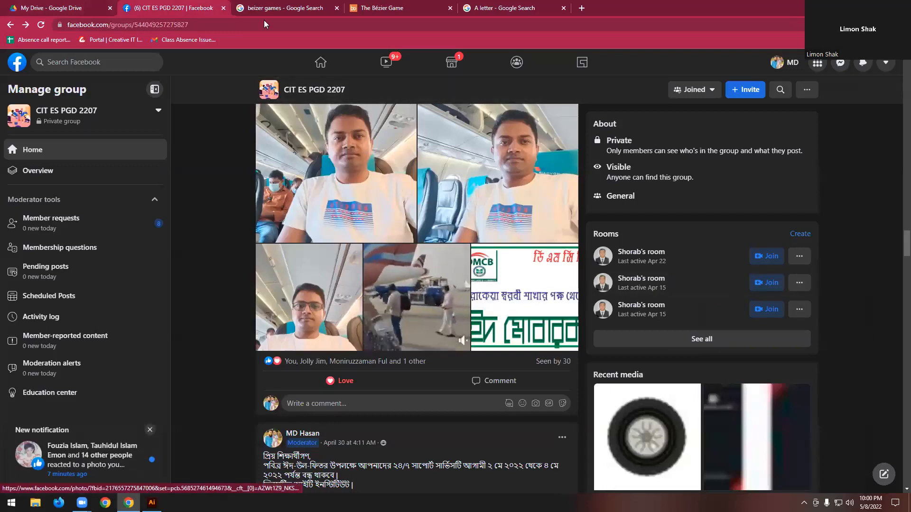
left_click(53, 7)
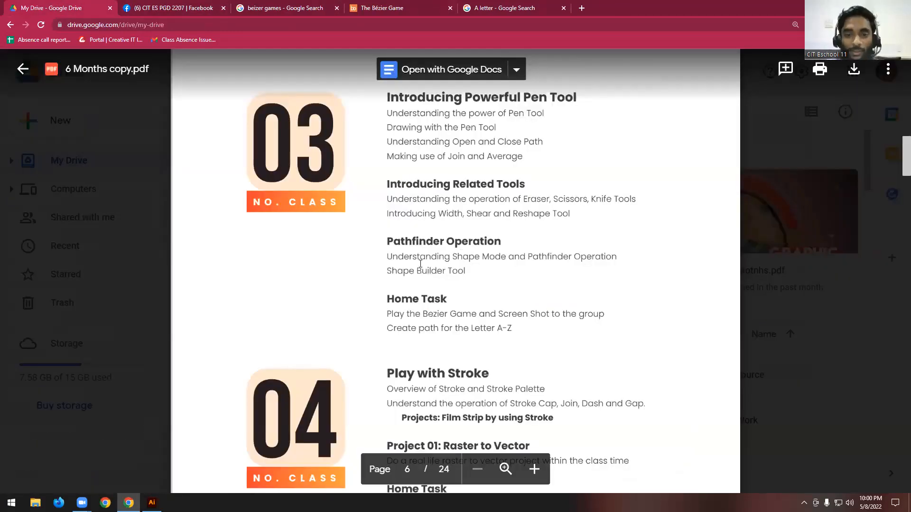
left_click_drag(391, 257, 609, 260)
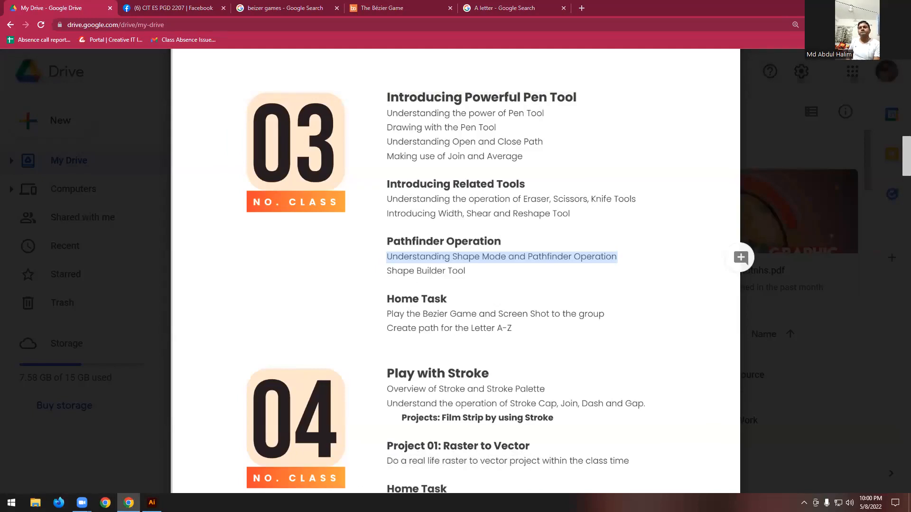
left_click(485, 258)
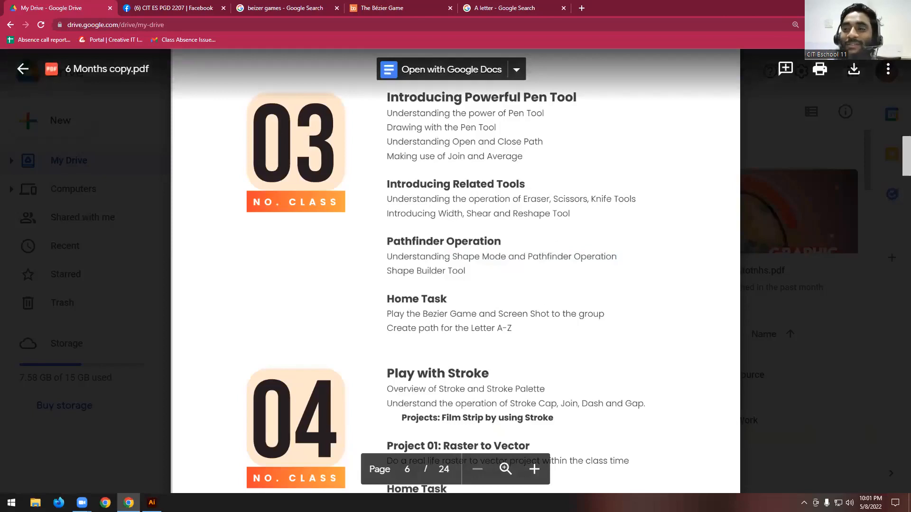
- Return to Illustrator, put away the Gradient and Properties settings, and show the Pathfinder options floating over the artboard
key("alt+Tab")
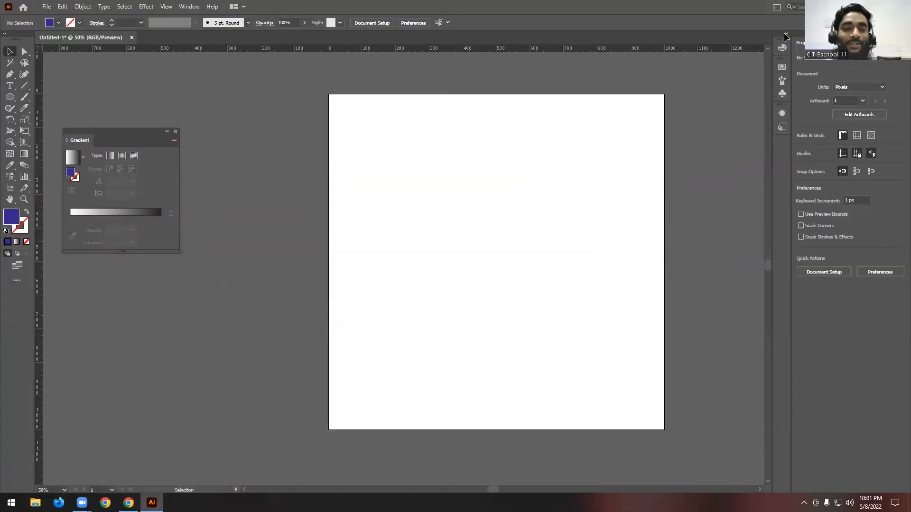
left_click(175, 131)
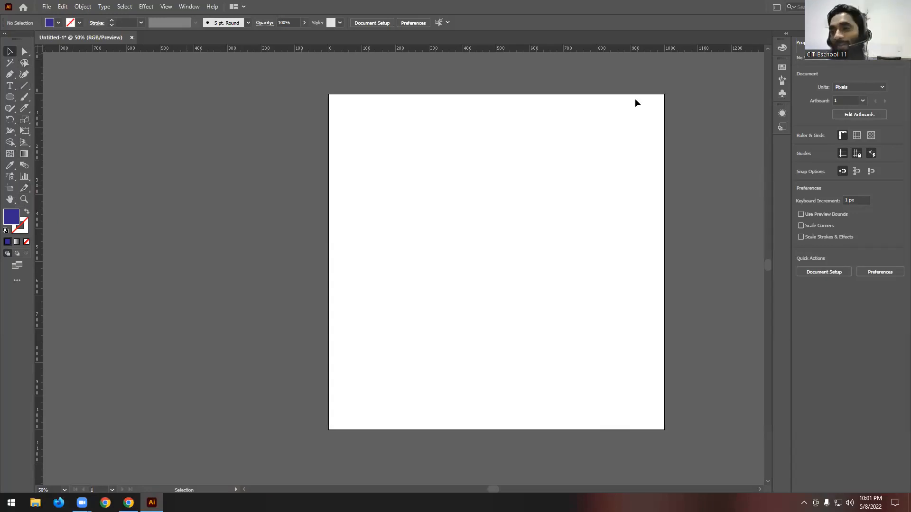
left_click(905, 34)
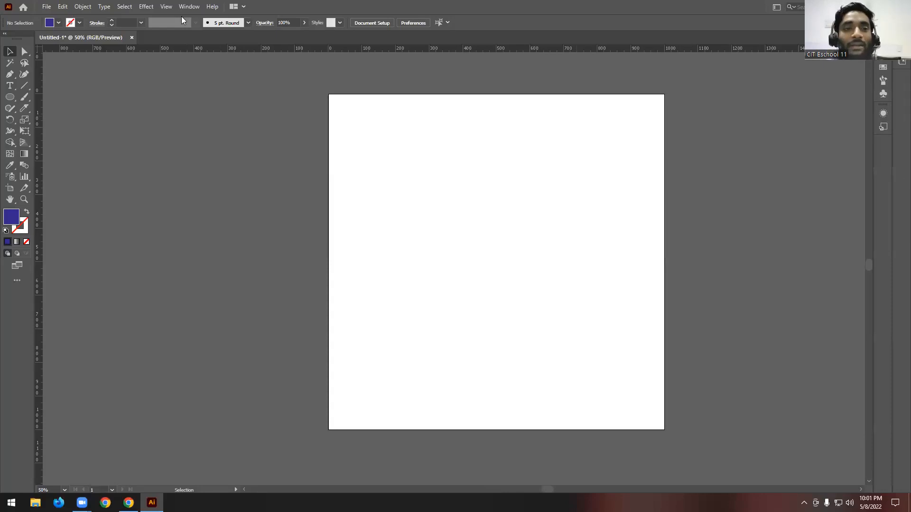
left_click(189, 7)
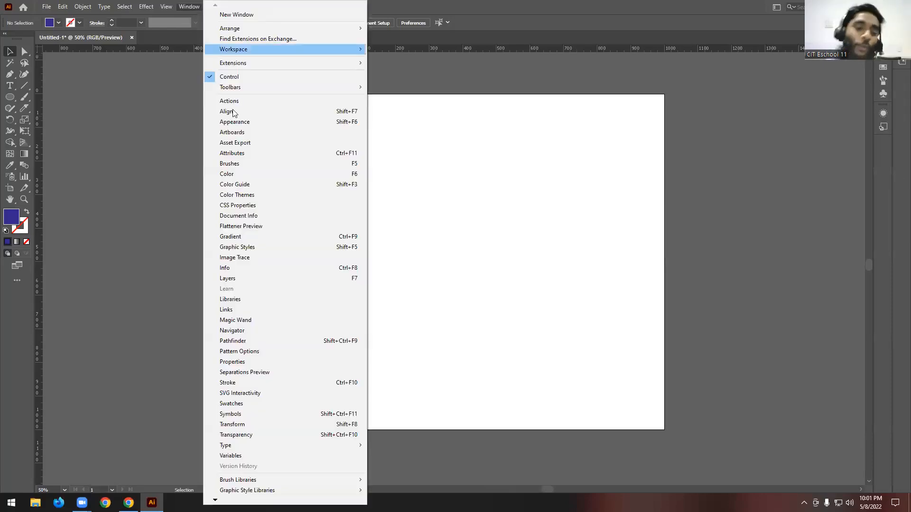
left_click(268, 342)
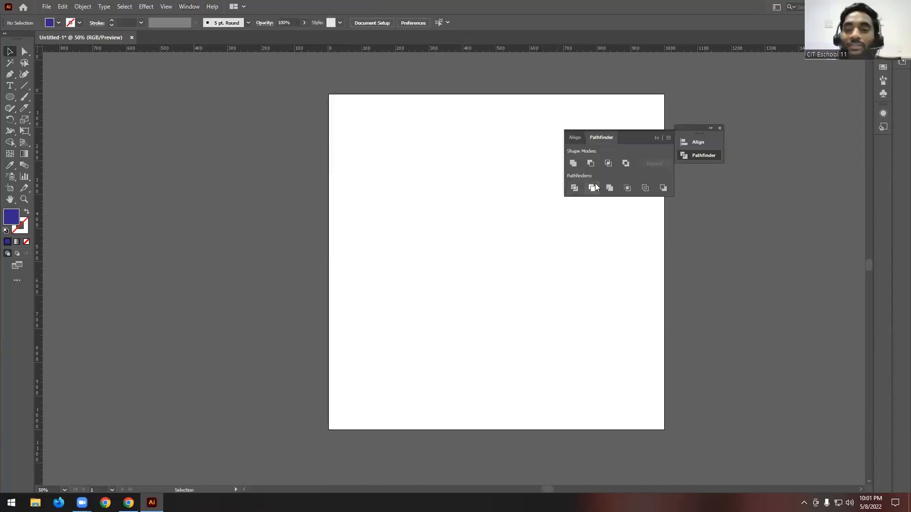
left_click_drag(638, 137, 563, 113)
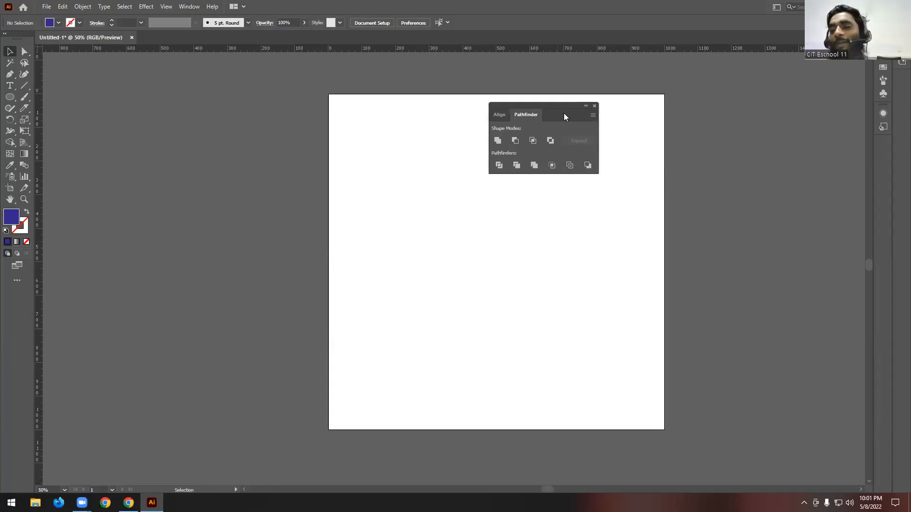
- Draw a dark blue circle about 171 px in diameter in the artboard's left half, keeping the Pathfinder options clear of it
left_click(10, 97)
left_click_drag(390, 216, 448, 274)
key("v")
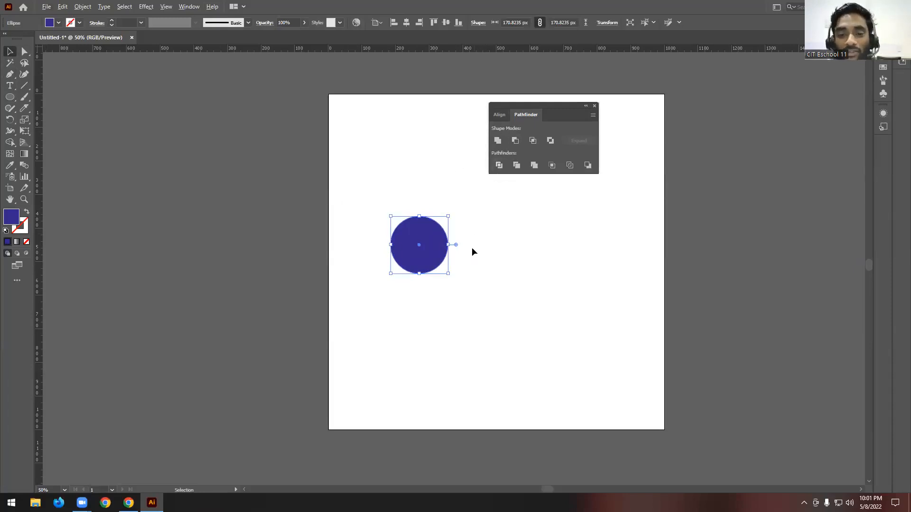
scroll(493, 224, "up", 1)
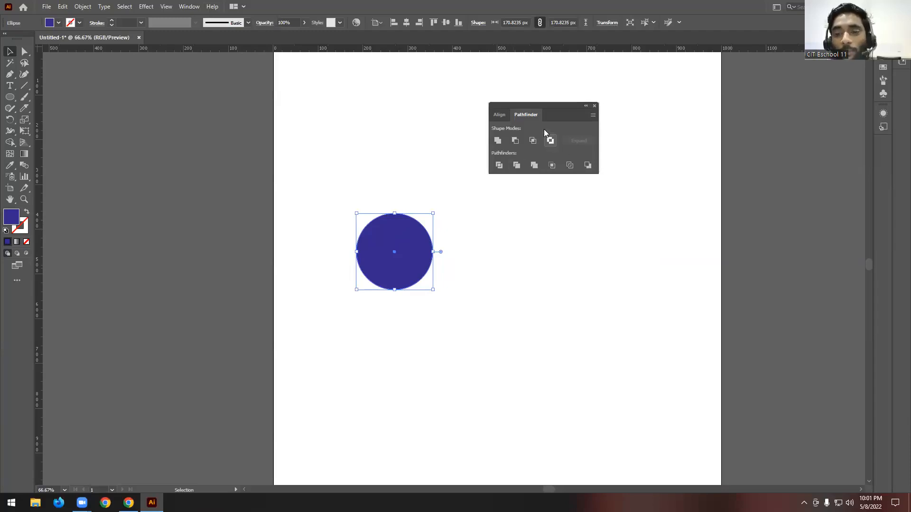
left_click_drag(550, 103, 536, 72)
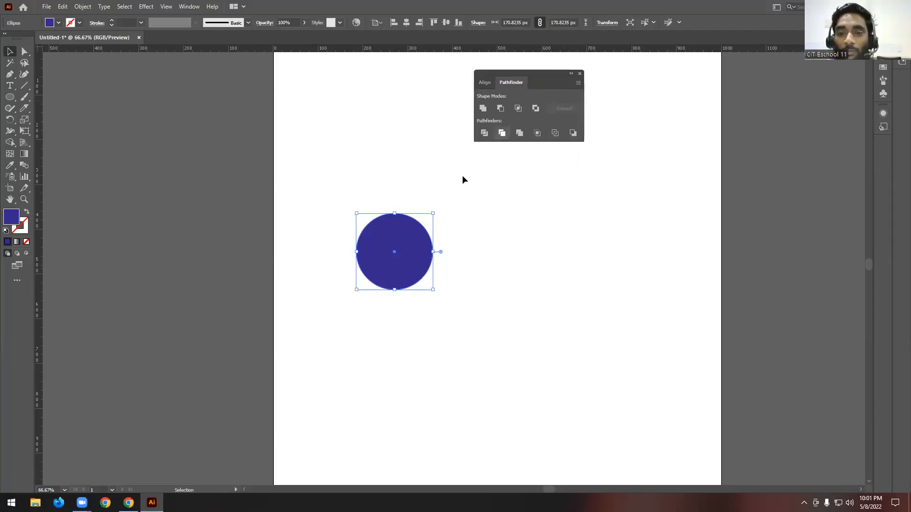
- Duplicate the circle, fill the front copy with green, and place the dark blue one partly behind its upper-left side
mouse_move(405, 241)
left_mouse_down()
mouse_move(491, 288)
mouse_move(430, 254)
mouse_move(393, 255)
mouse_move(394, 241)
left_mouse_up()
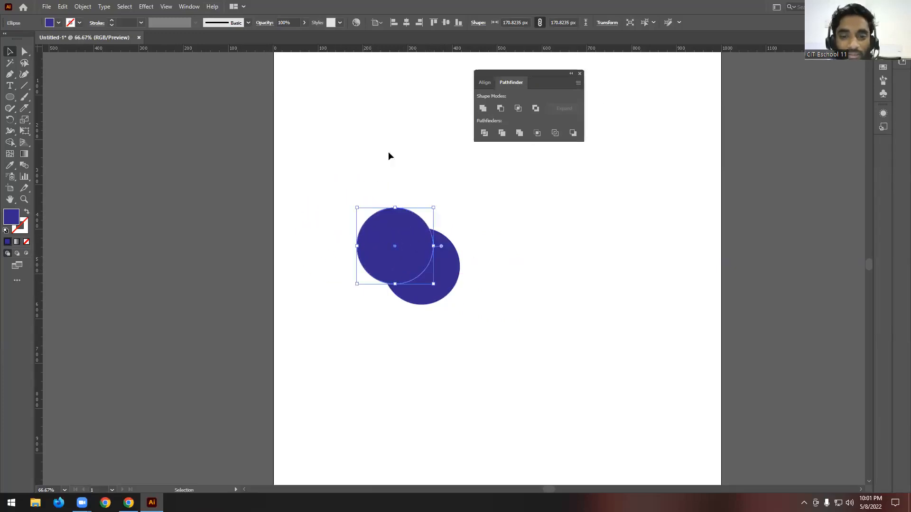
left_click(57, 24)
left_click(47, 41)
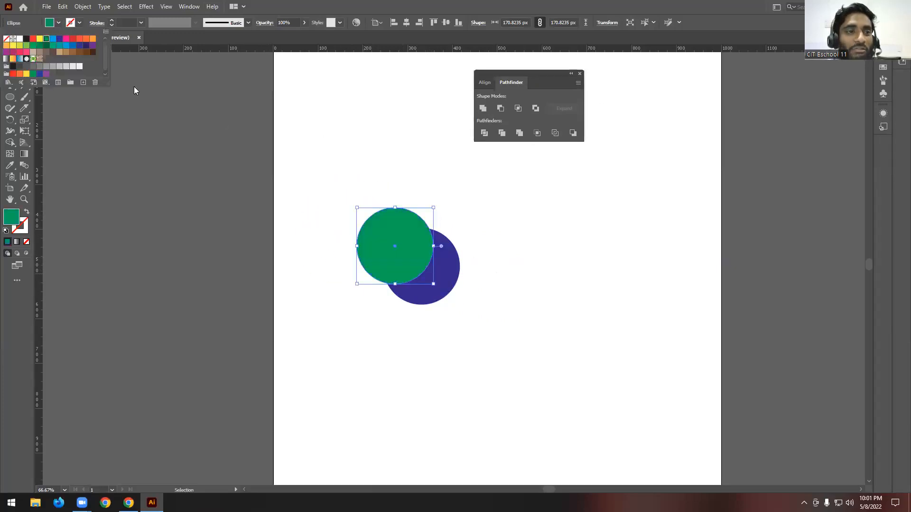
left_click_drag(443, 279, 394, 239)
left_click(499, 235)
scroll(506, 218, "up", 2)
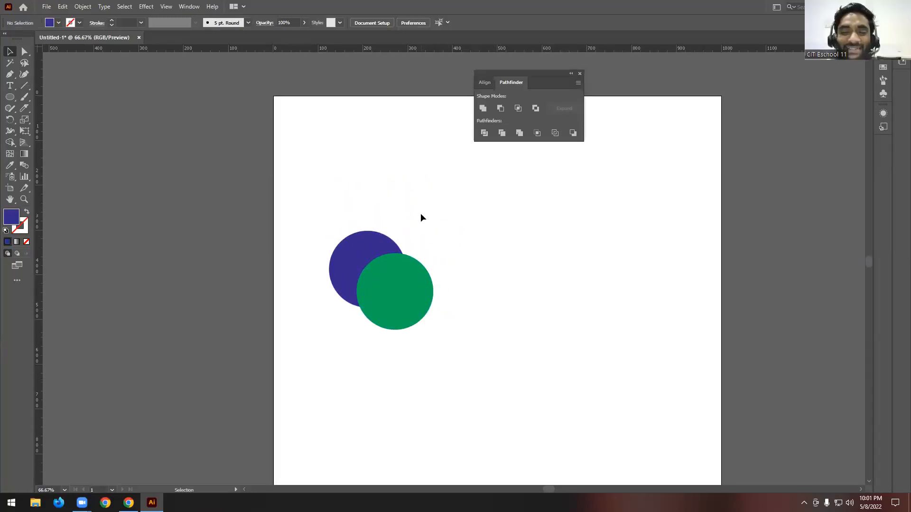
- Place a copy of the overlapping blue and green circles on the pasteboard left of the artboard
scroll(462, 203, "down", 1)
left_click_drag(459, 203, 405, 324)
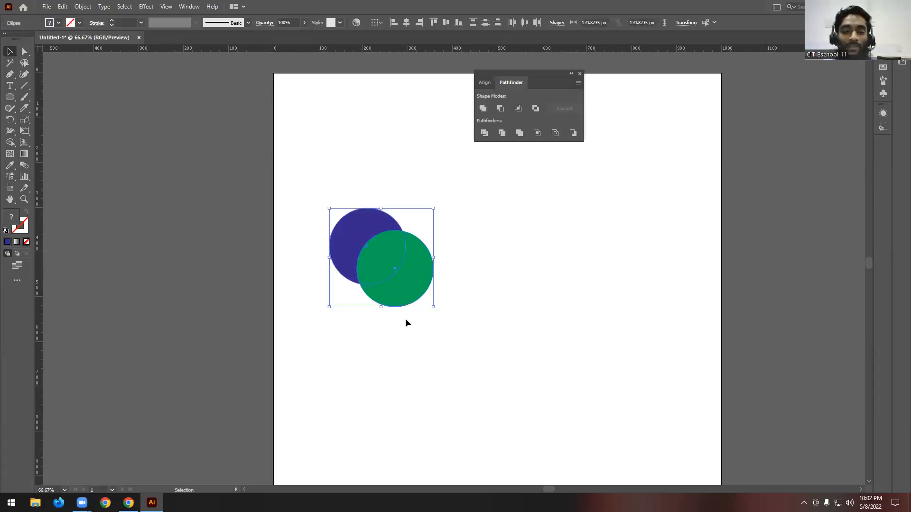
left_click_drag(411, 283, 166, 187)
left_click(249, 219)
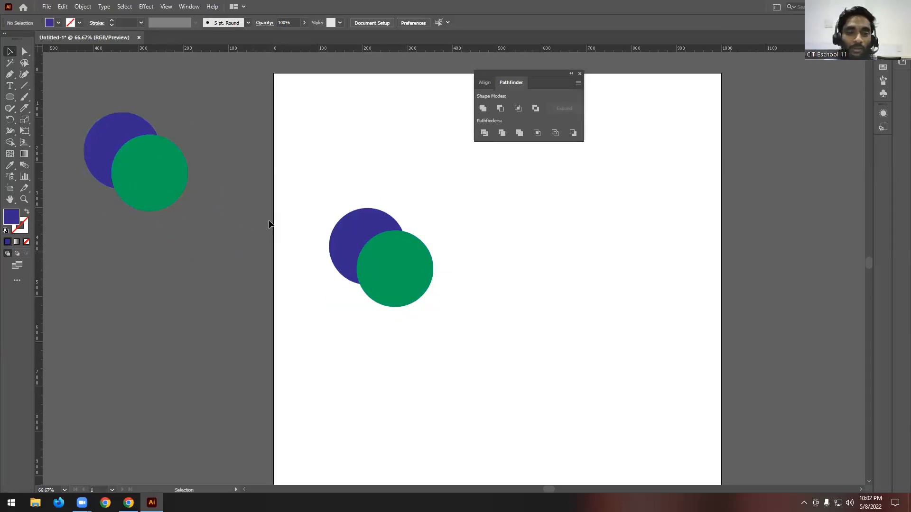
- Unite the two overlapping circles on the artboard as an editable green compound shape with Pathfinder
left_click_drag(325, 183, 447, 355)
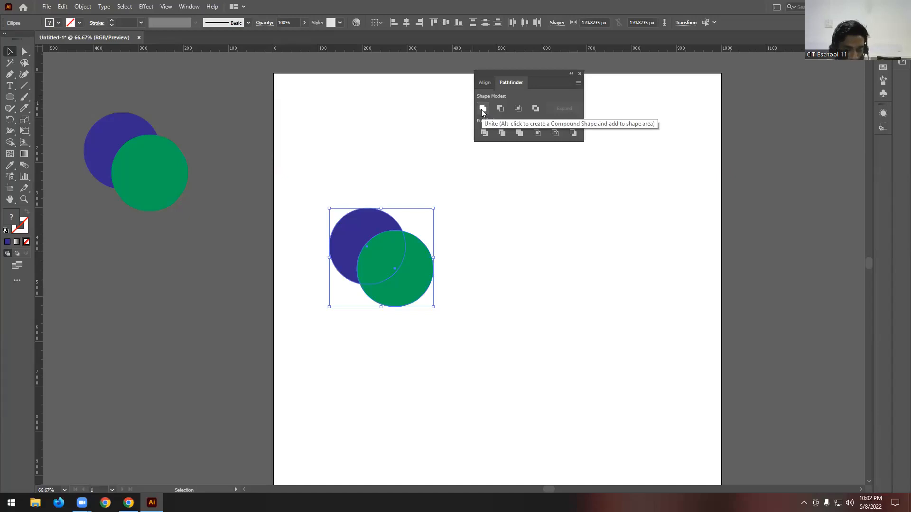
left_click(617, 243)
left_click_drag(334, 181, 496, 424)
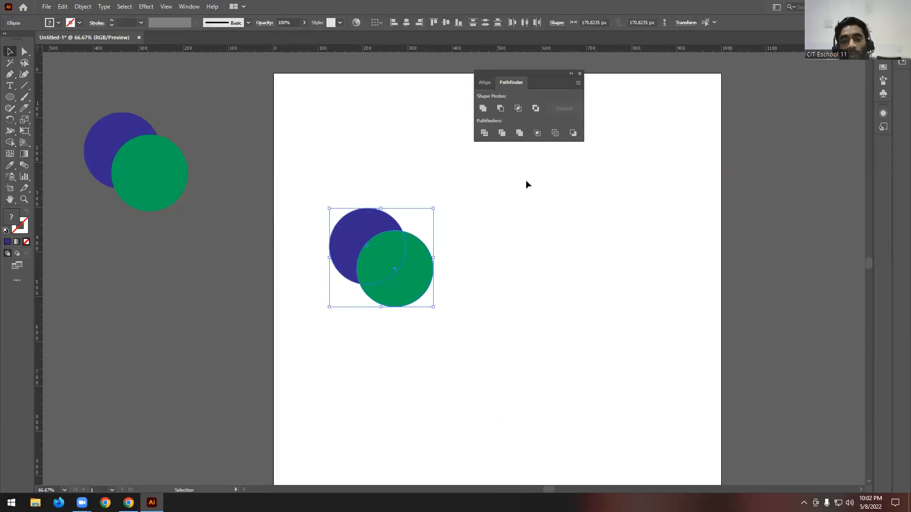
left_click(483, 108, "alt")
scroll(363, 268, "up", 2)
scroll(386, 246, "down", 1)
left_click(485, 230)
left_click(419, 254)
- Try expanding the green compound shape into a single path, and undo the expansion
scroll(394, 226, "up", 2)
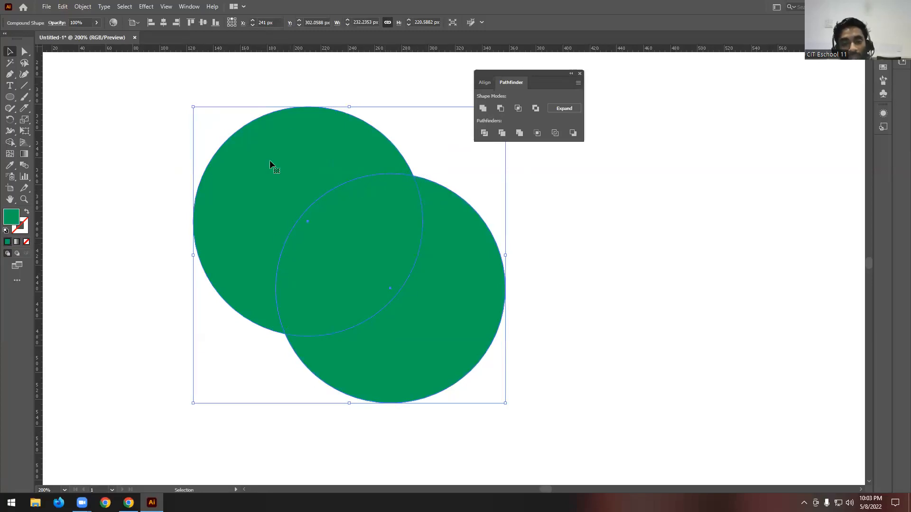
scroll(305, 214, "down", 1)
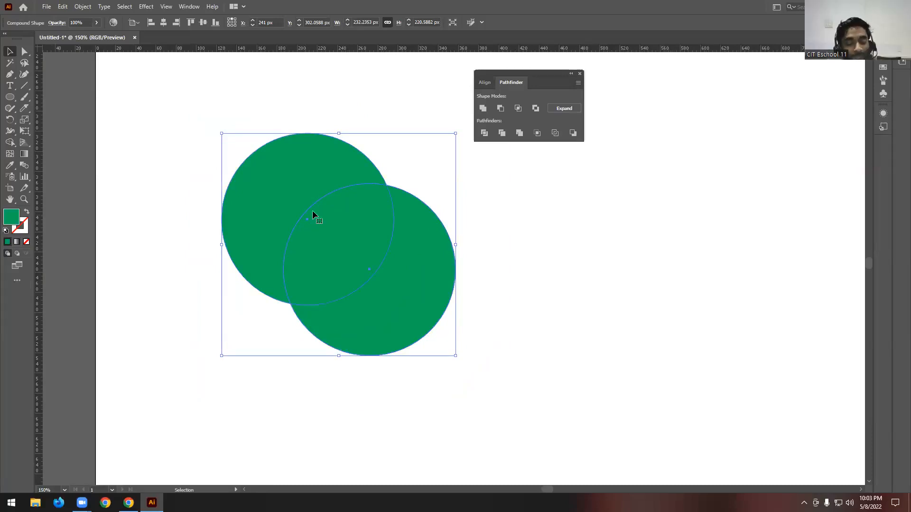
scroll(412, 229, "down", 1)
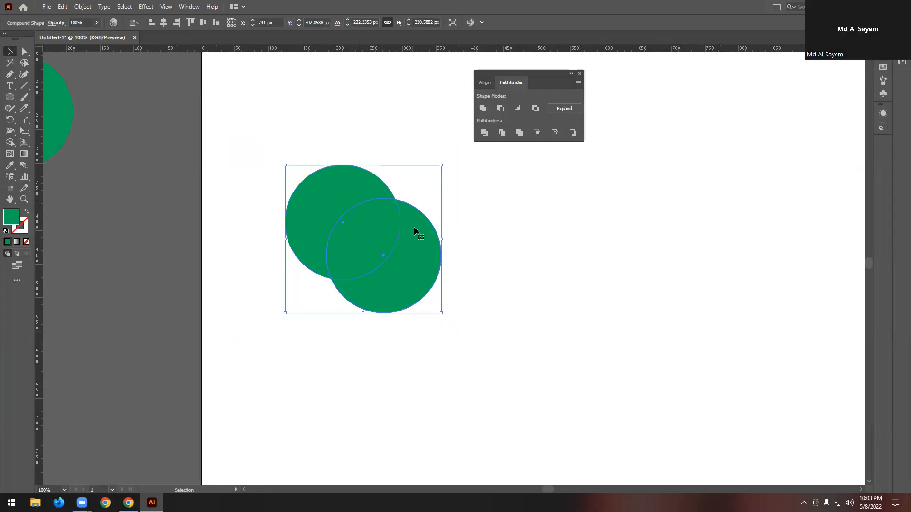
left_click(566, 108)
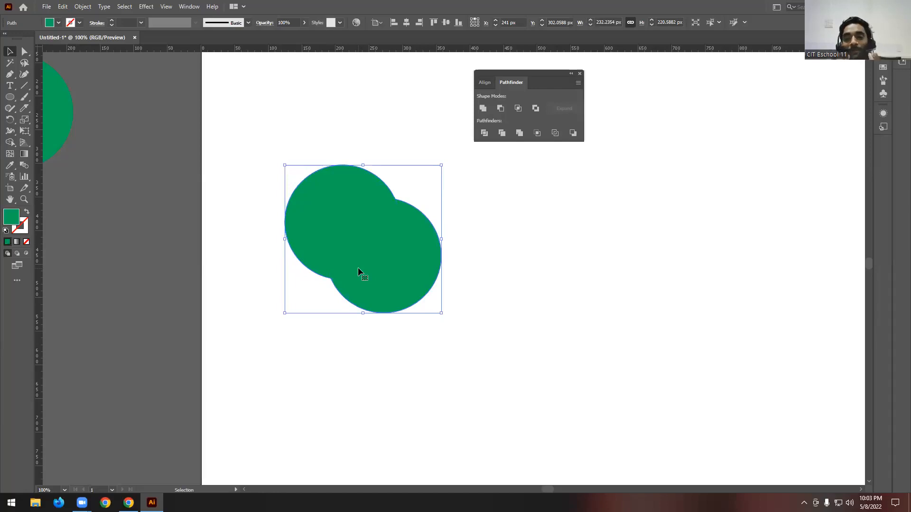
key("ctrl+z")
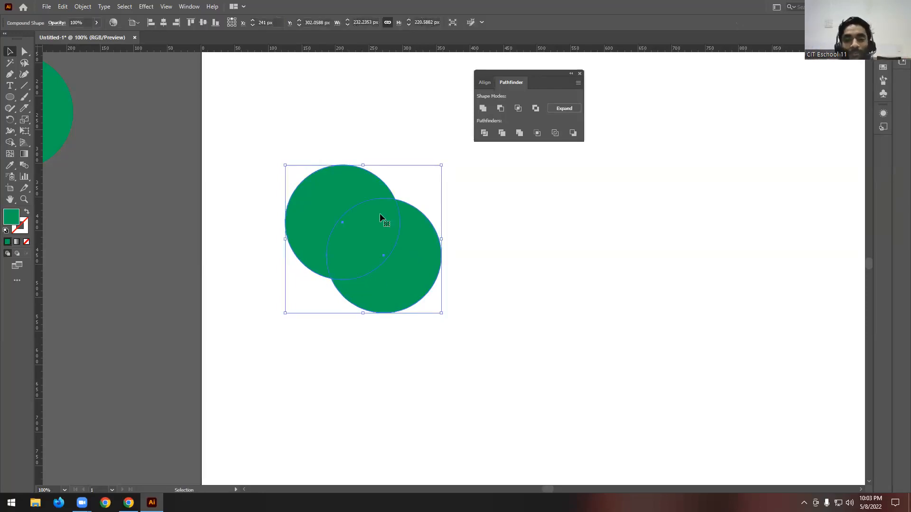
- Reposition both circles inside the compound shape so they overlap less, spanning about 263 by 226 px overall
double_click(350, 200)
left_click_drag(361, 235, 397, 260)
left_click_drag(356, 206, 374, 230)
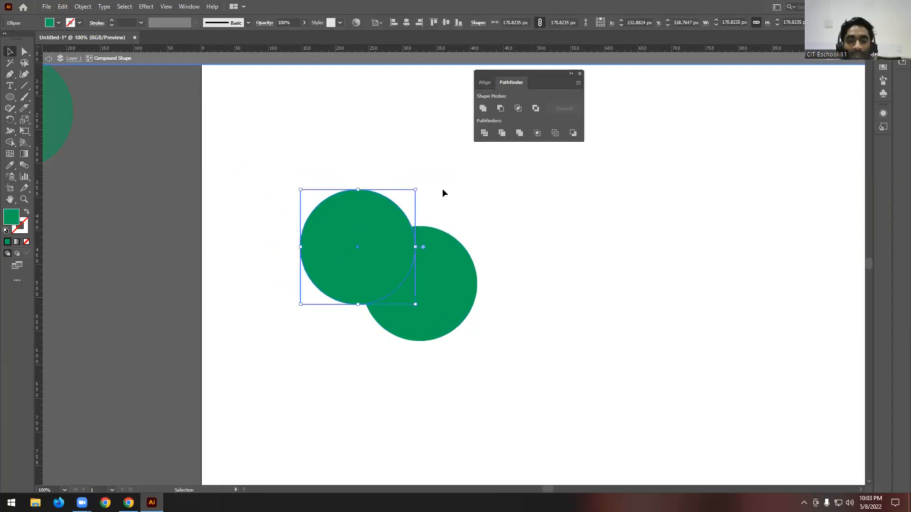
double_click(502, 193)
- Expand the repositioned compound shape into a single green path and deselect it
left_click(402, 241)
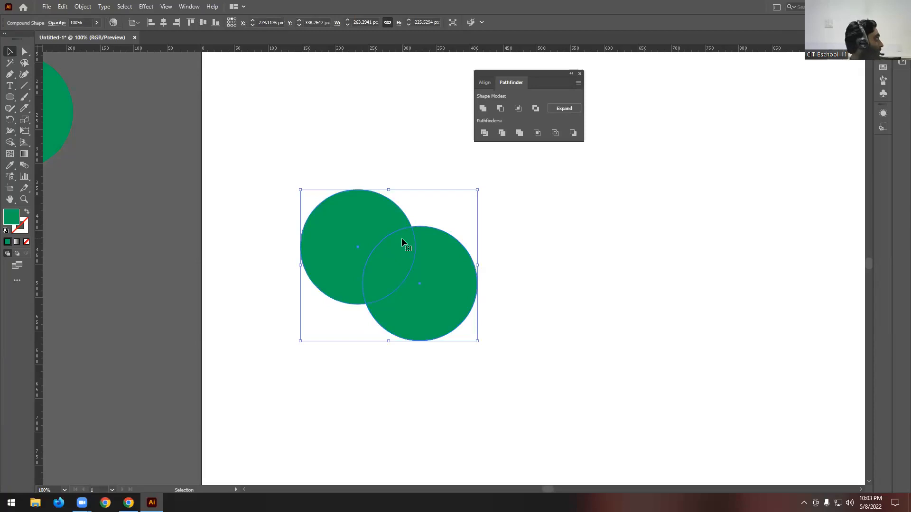
left_click(563, 108)
left_click(532, 202)
scroll(531, 202, "down", 2, "alt")
scroll(494, 215, "up", 1)
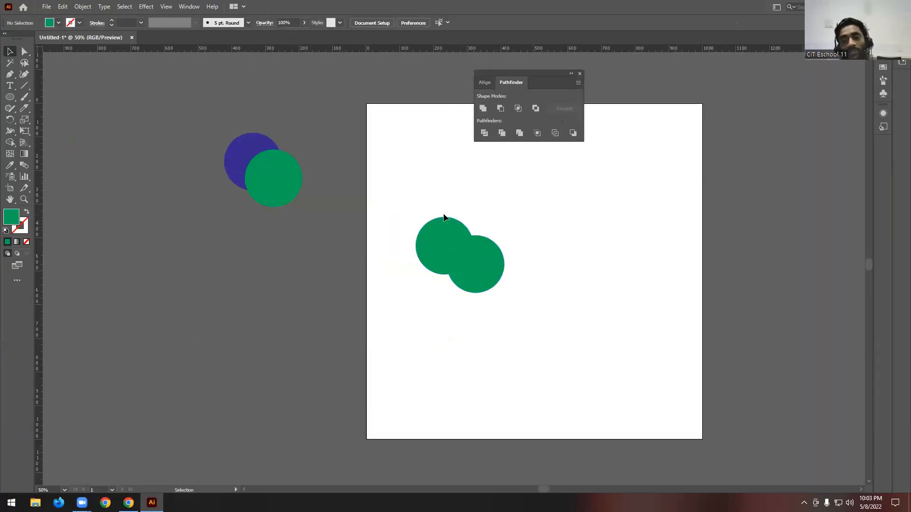
- Delete the expanded green shape and place a copy of the off-artboard purple and green circle pair on the artboard
left_click_drag(413, 206, 582, 338)
key("Delete")
left_click_drag(263, 197, 496, 250, "alt")
scroll(557, 153, "up", 2, "alt")
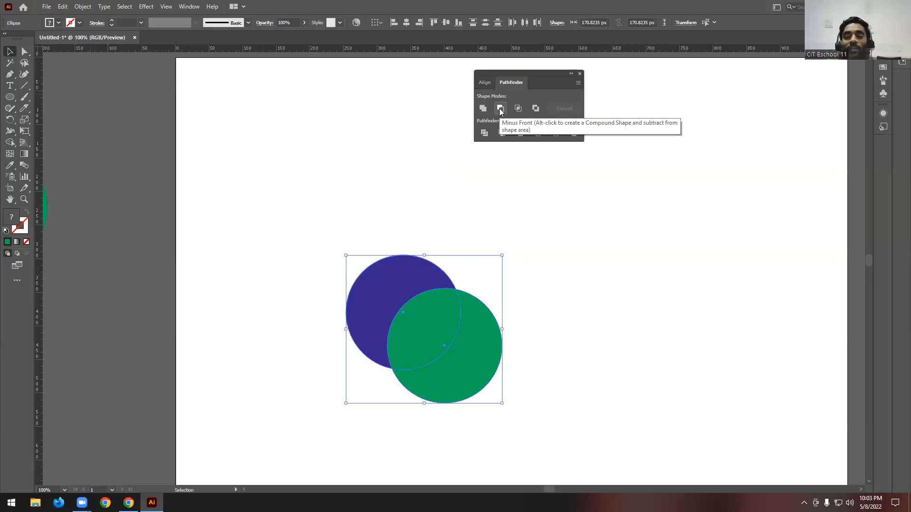
- Move the artboard's green circle straight up over the purple one, so the pair spans about 232 by 193 px overall
left_click(561, 321)
scroll(475, 323, "down", 2)
left_click_drag(470, 311, 493, 298)
left_click(534, 266)
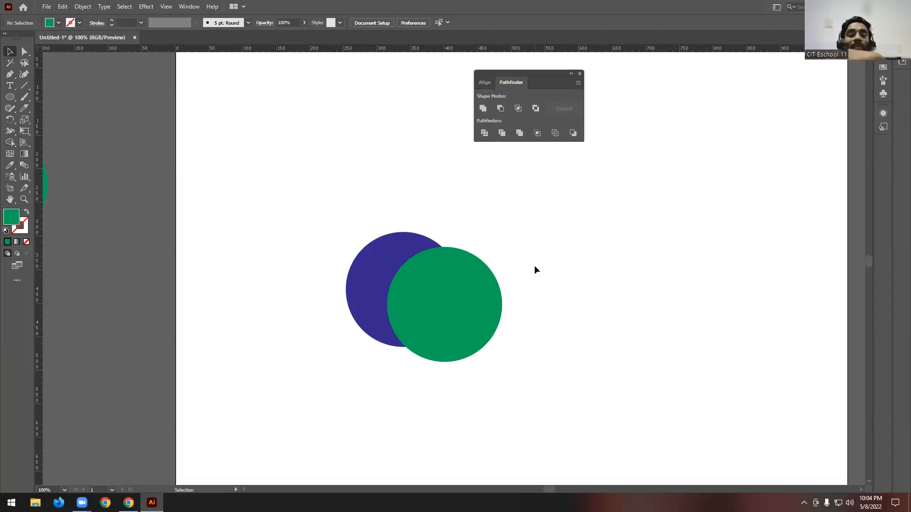
- Subtract the green circle from the purple one as a Minus Front compound shape and expand it into a crescent path
left_click_drag(377, 183, 557, 440)
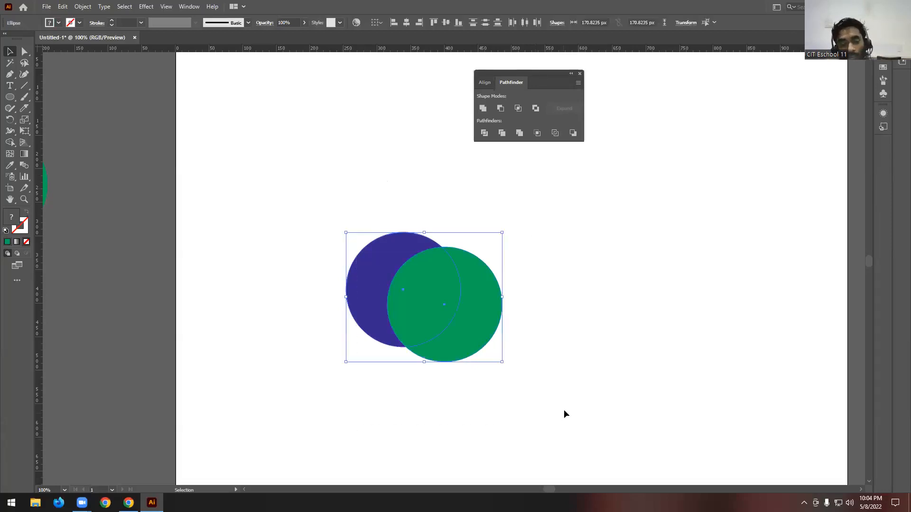
left_click(501, 109)
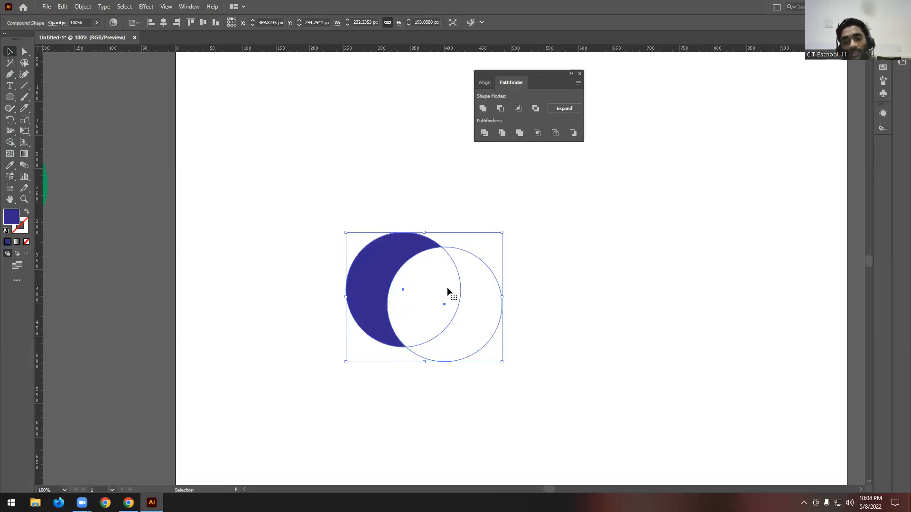
left_click(563, 109)
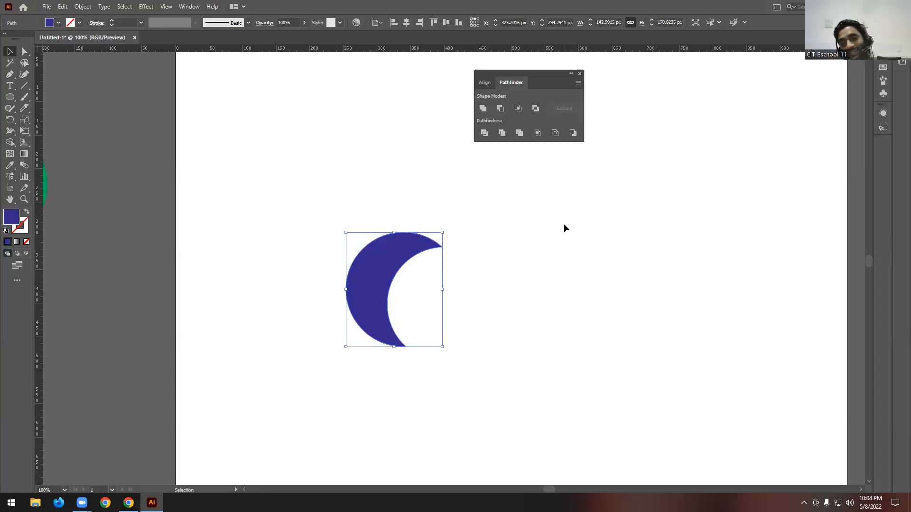
- Undo the crescent's expansion and redo it
key("ctrl+minus")
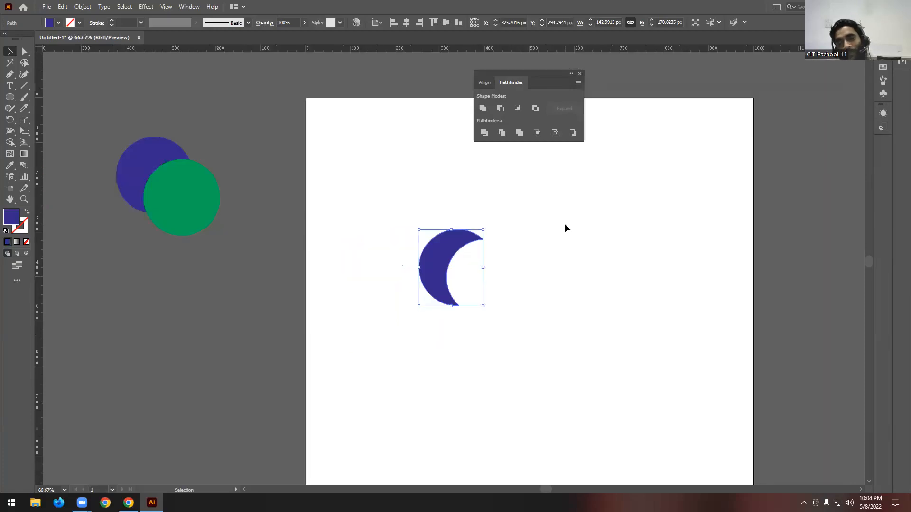
key("ctrl+z")
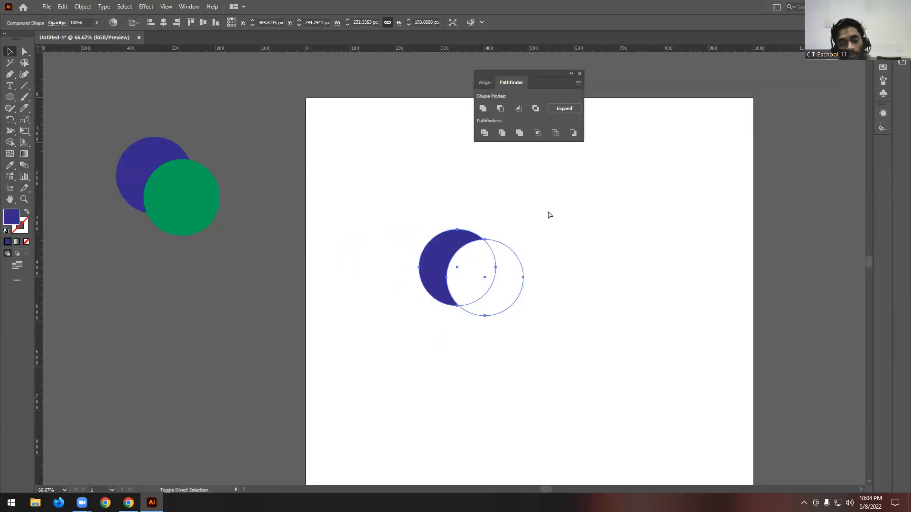
key("ctrl+shift+z")
- Delete the purple crescent and place a new copy of the off-artboard circle pair on the artboard
left_click(534, 208)
key("Delete")
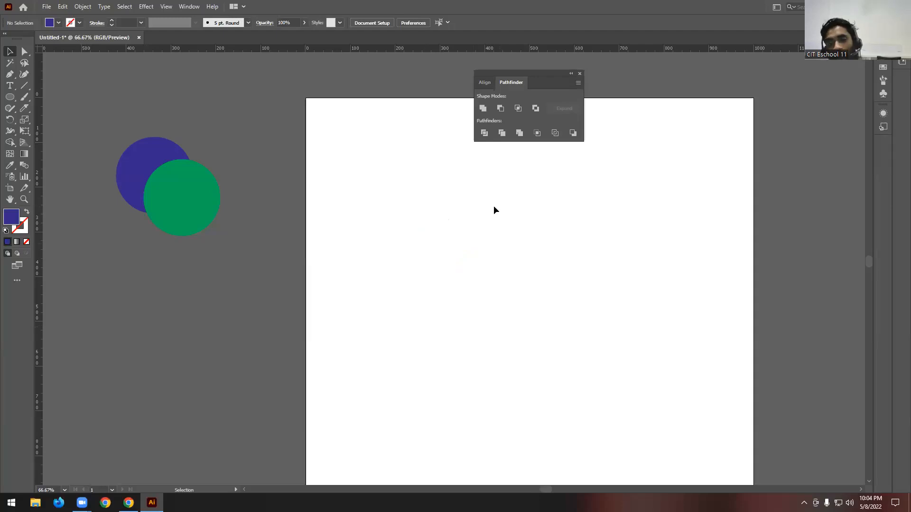
left_click_drag(231, 113, 556, 319)
key("ctrl+minus")
key("ctrl+minus")
key("ctrl+minus")
scroll(479, 309, "up", 2)
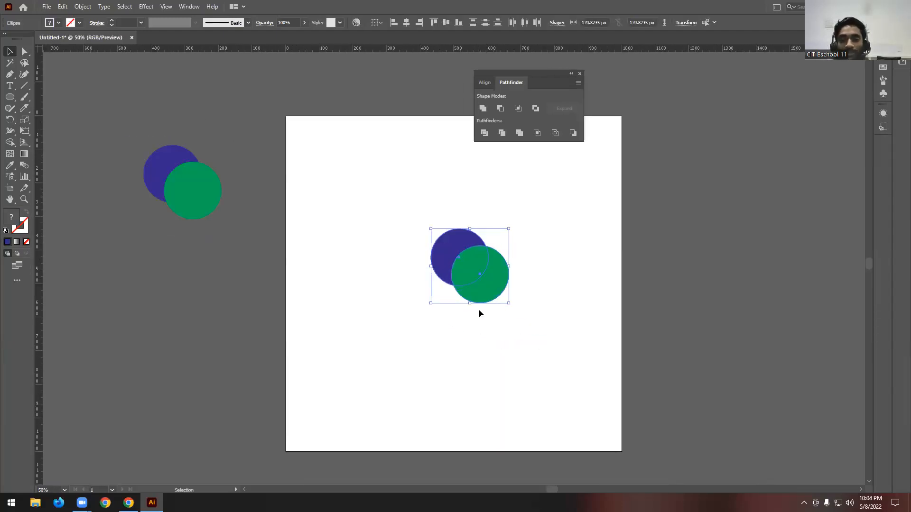
- Move the Pathfinder panel farther away from the two circles on the artboard
left_click_drag(541, 78, 572, 89)
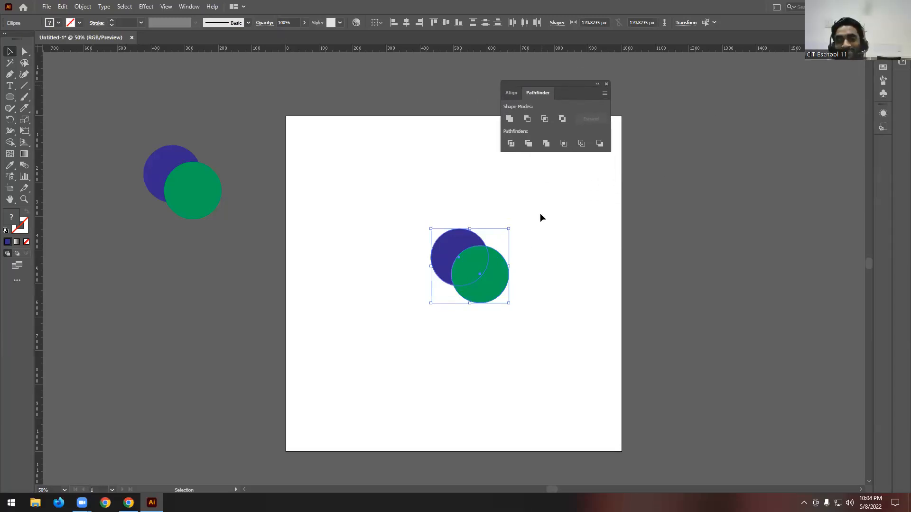
scroll(516, 256, "up", 2)
scroll(462, 394, "down", 2)
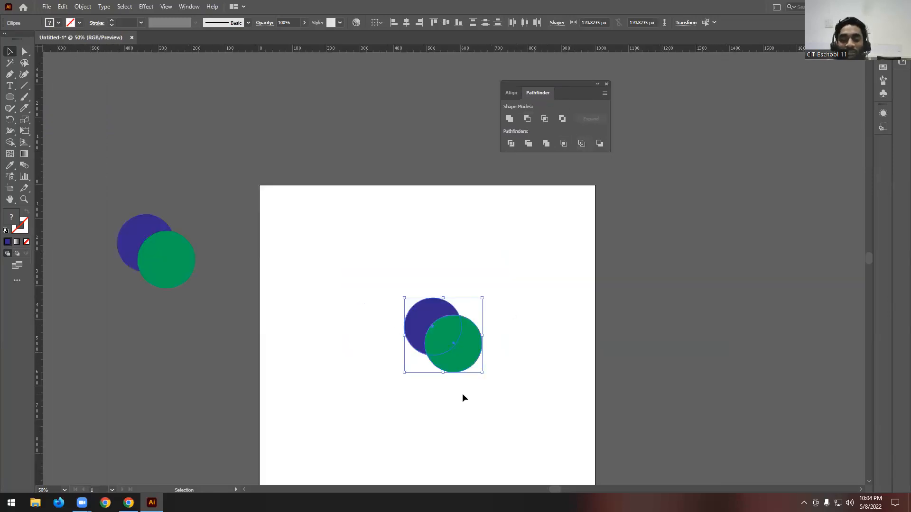
scroll(537, 348, "down", 3)
scroll(537, 349, "up", 2)
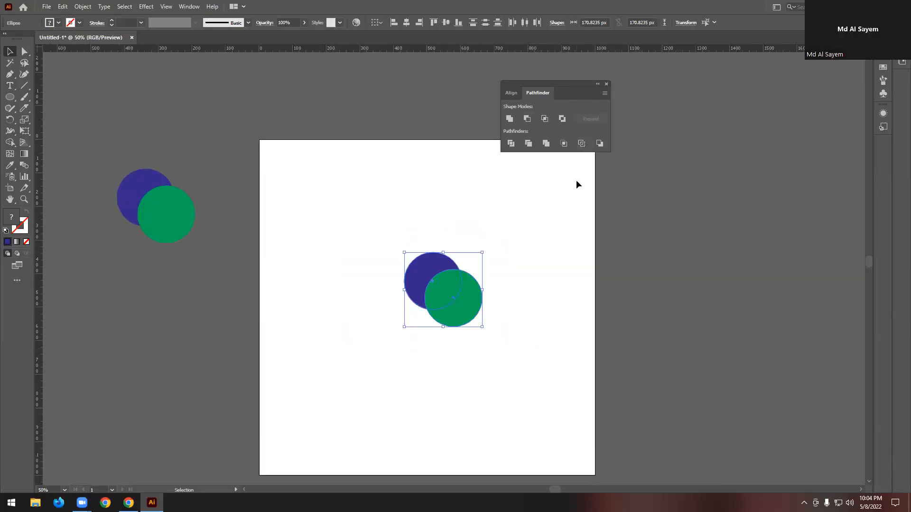
left_click_drag(569, 91, 604, 119)
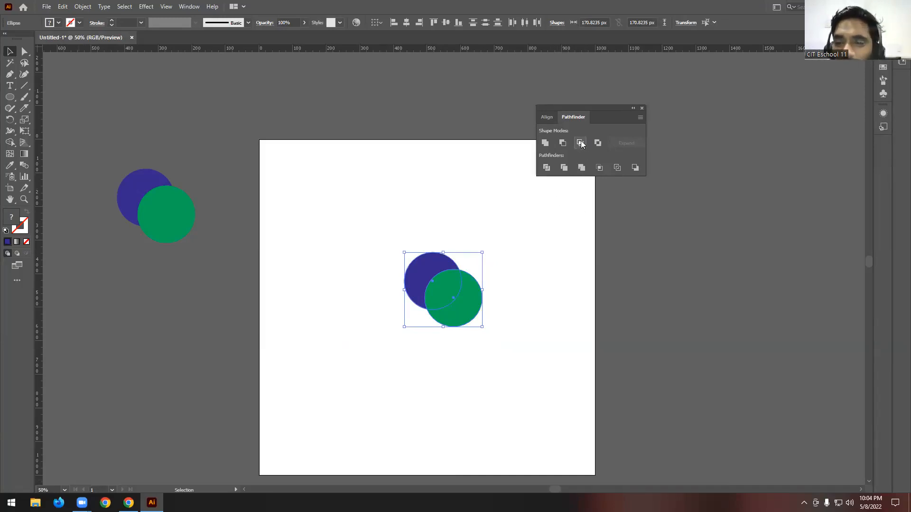
- Intersect the two artboard circles as a Pathfinder compound shape and expand it into a green leaf-shaped path
left_click(564, 229)
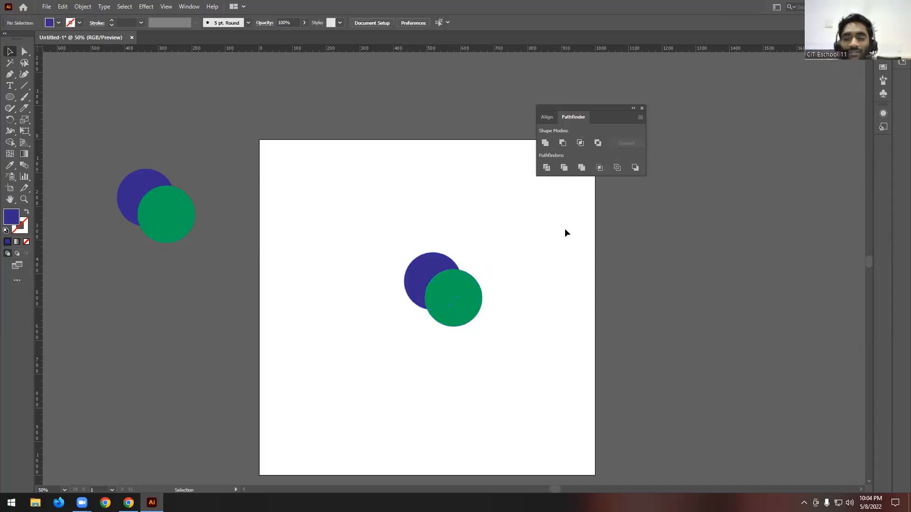
left_click_drag(344, 216, 546, 402)
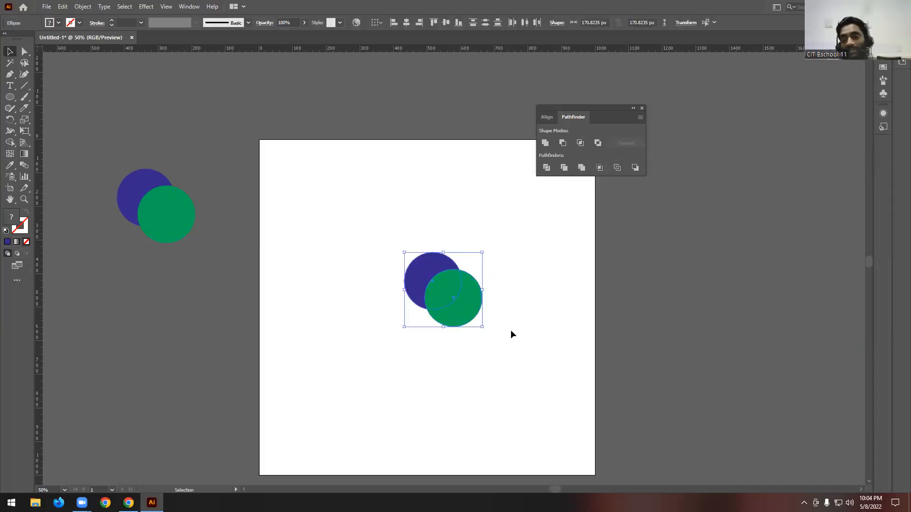
scroll(416, 302, "up", 1)
left_click(344, 272)
left_click_drag(346, 205, 532, 381)
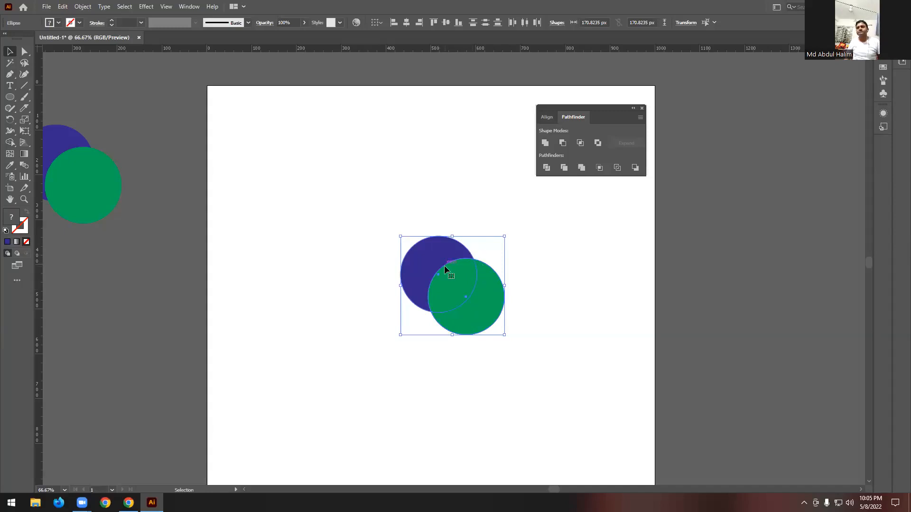
left_click(581, 320)
left_click_drag(393, 221, 562, 403)
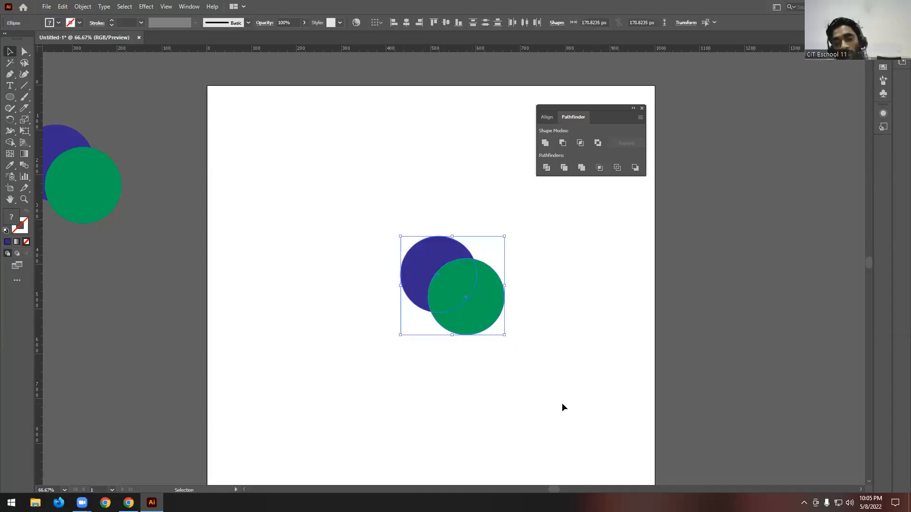
left_click(580, 143, "alt")
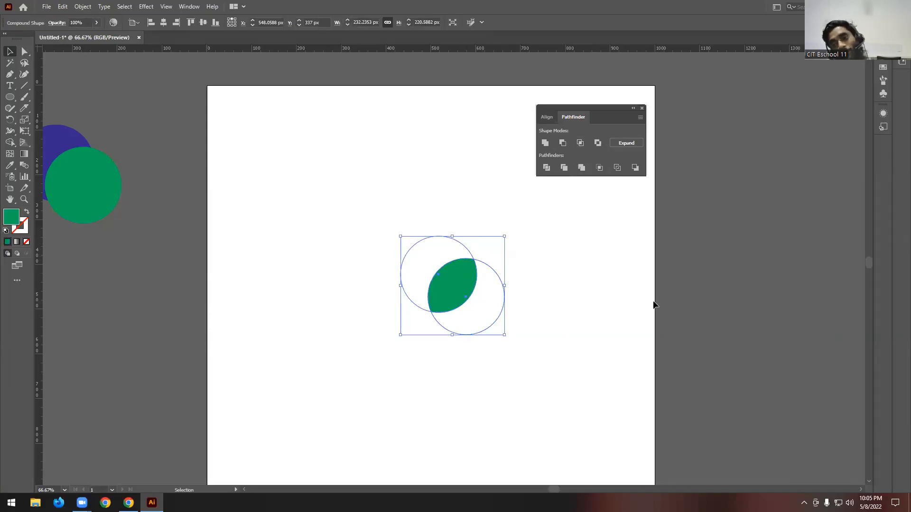
left_click(626, 143)
left_click(544, 289)
- Delete the green leaf-shaped path and copy the off-artboard circle pair onto the artboard again
left_click_drag(447, 296, 408, 172)
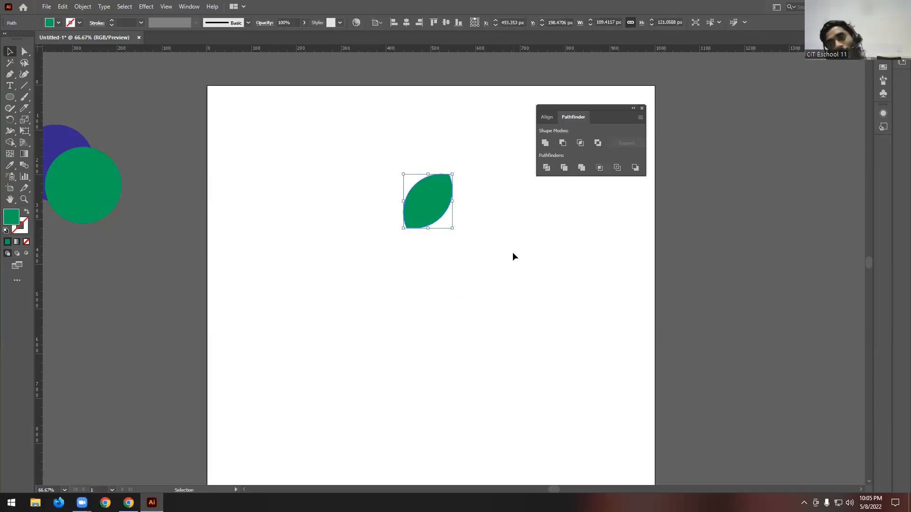
key("Delete")
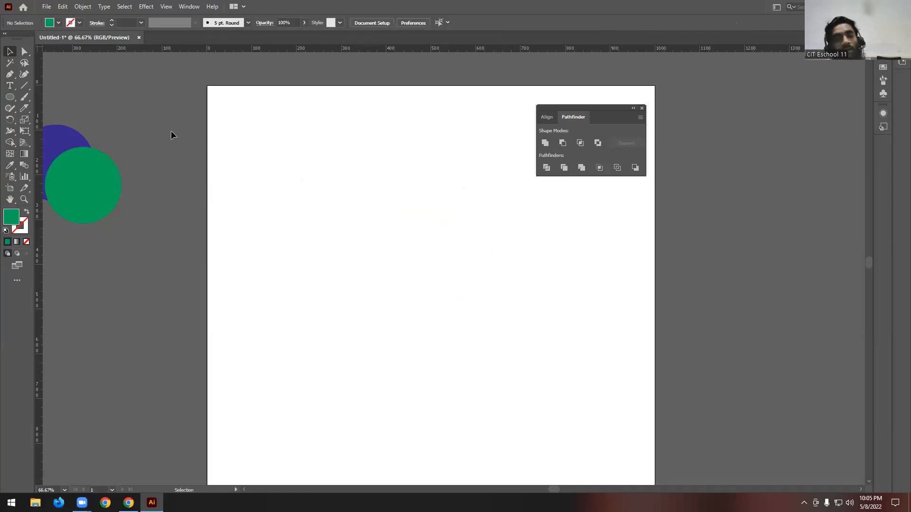
left_click_drag(44, 227, 484, 325)
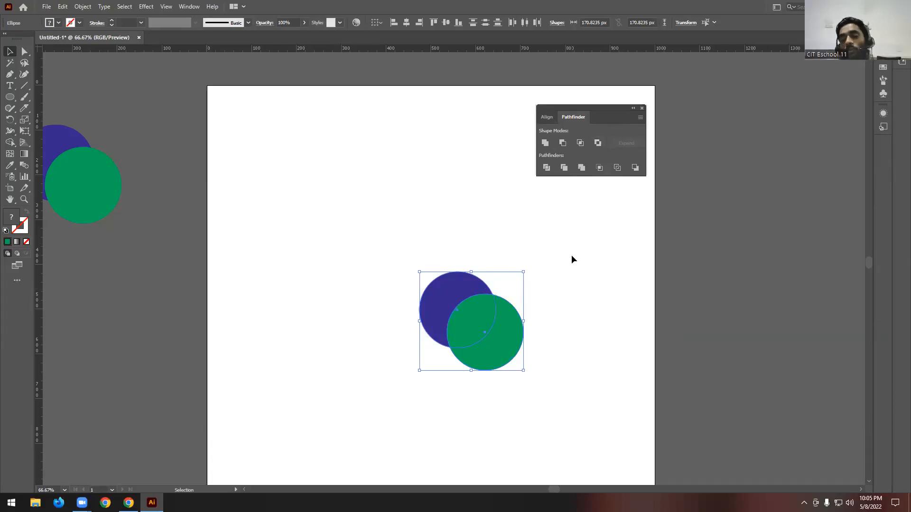
- Exclude the overlap of the two artboard circles as a compound shape and expand it into a green compound path
scroll(570, 247, "down", 1)
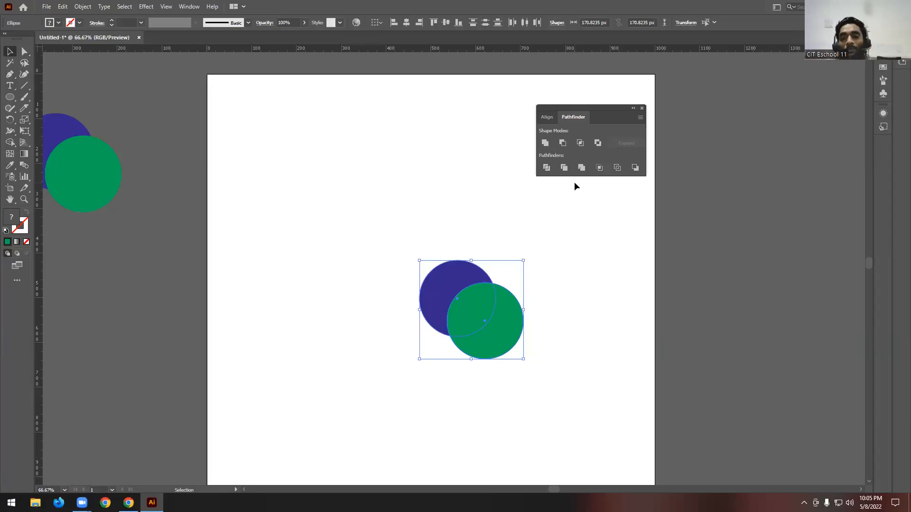
left_click(597, 143)
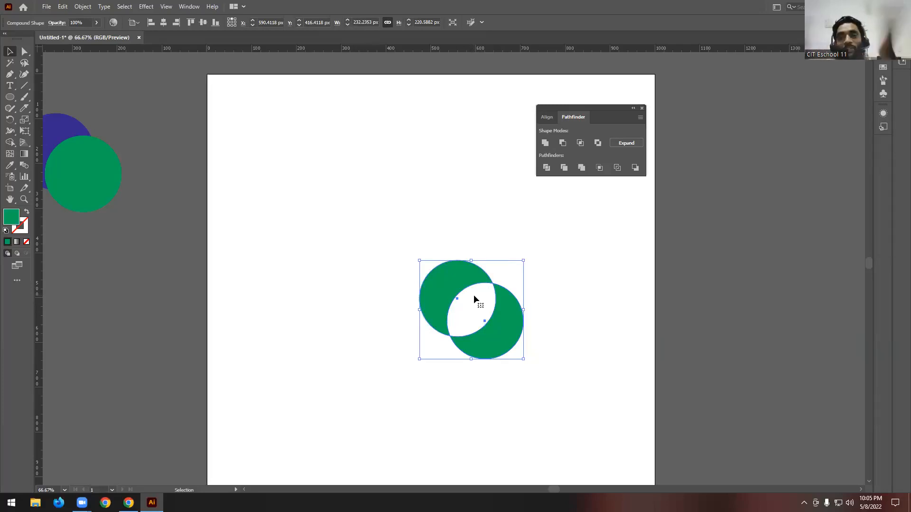
left_click(622, 145)
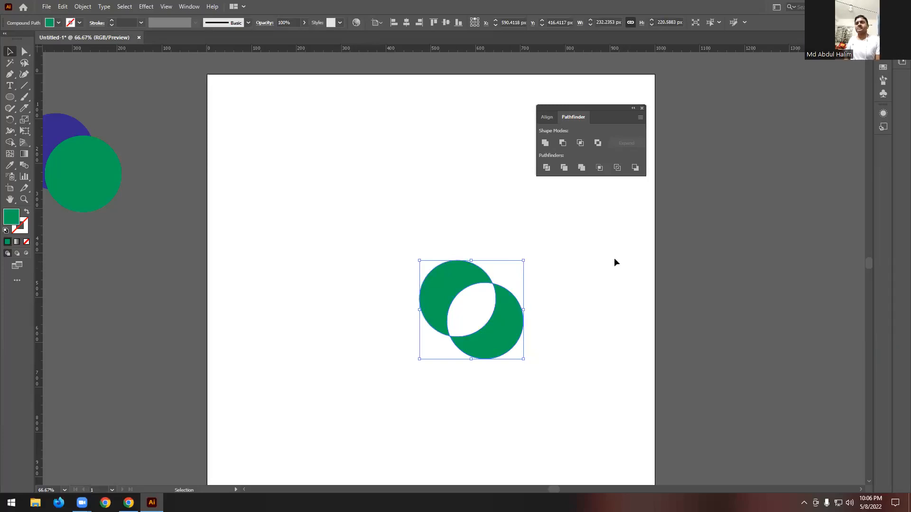
- Close the Pathfinder panel and delete the green compound path with the cut-out centre
left_click(643, 108)
left_click(545, 261)
left_click_drag(541, 254, 349, 456)
key("Delete")
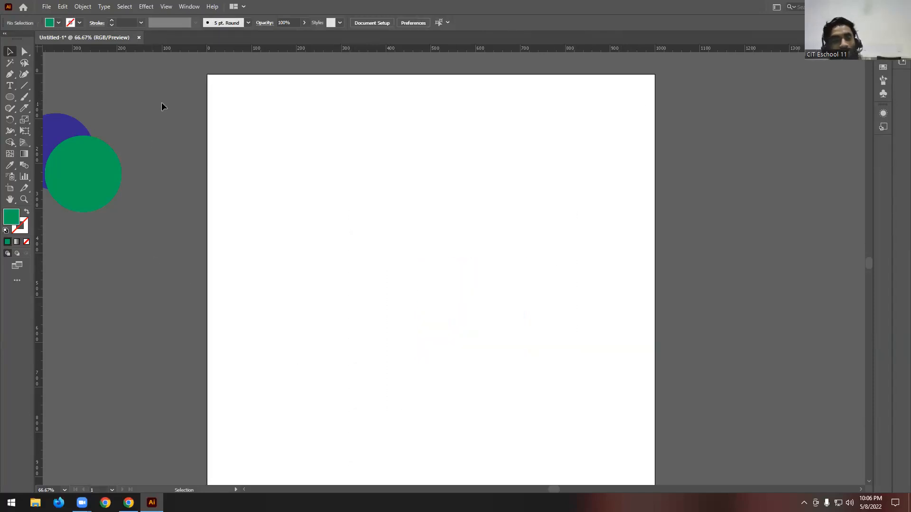
- Place another copy of the purple and green circle pair on the artboard and reopen the Pathfinder panel
left_click(75, 158)
left_click_drag(108, 179, 467, 342)
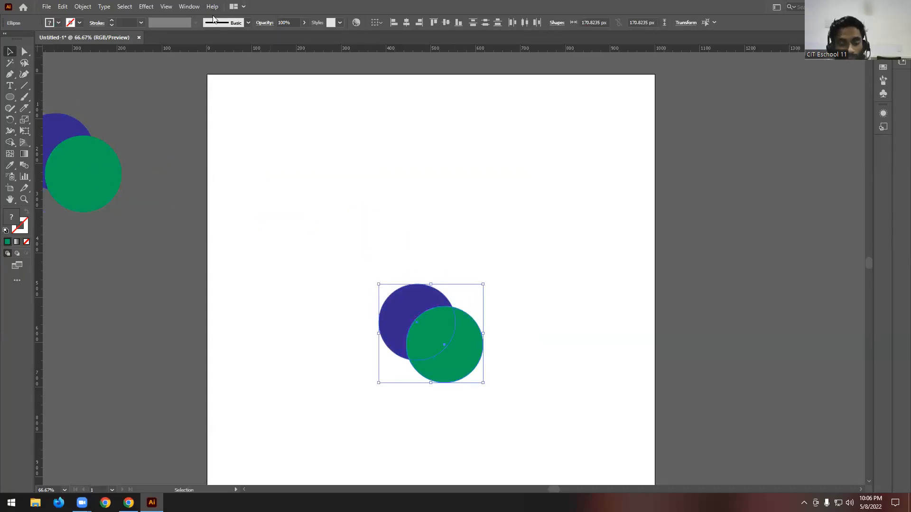
key("ctrl+shift+F9")
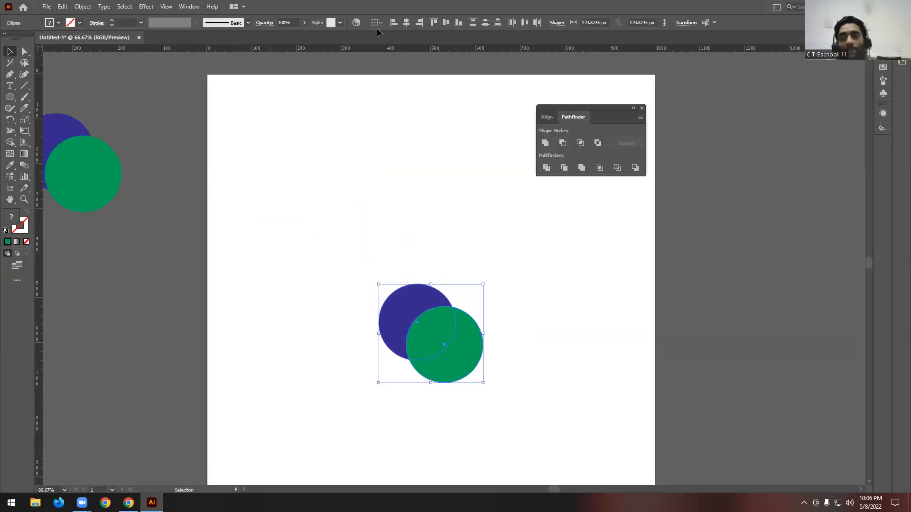
left_click_drag(600, 109, 541, 106)
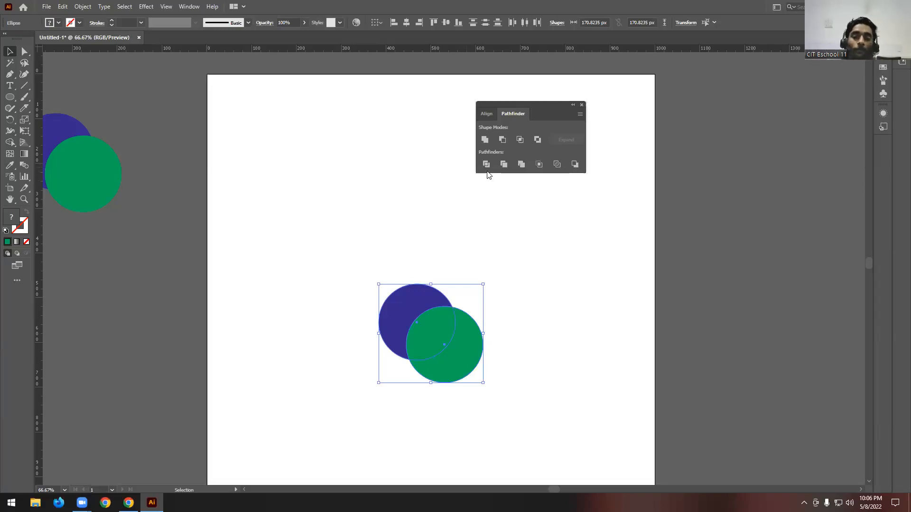
- Add two green circle copies above the artboard's pair so that four equal circles overlap in a cluster
left_click(507, 229)
left_click_drag(516, 226, 404, 409)
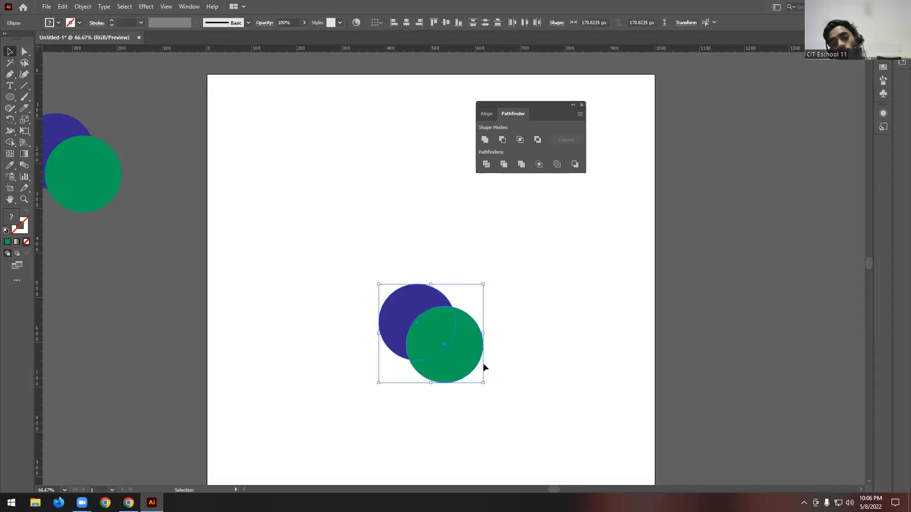
scroll(567, 318, "down", 2)
left_click_drag(480, 309, 492, 263)
- Fill the uppermost green circle of the cluster with light blue
left_click(426, 226)
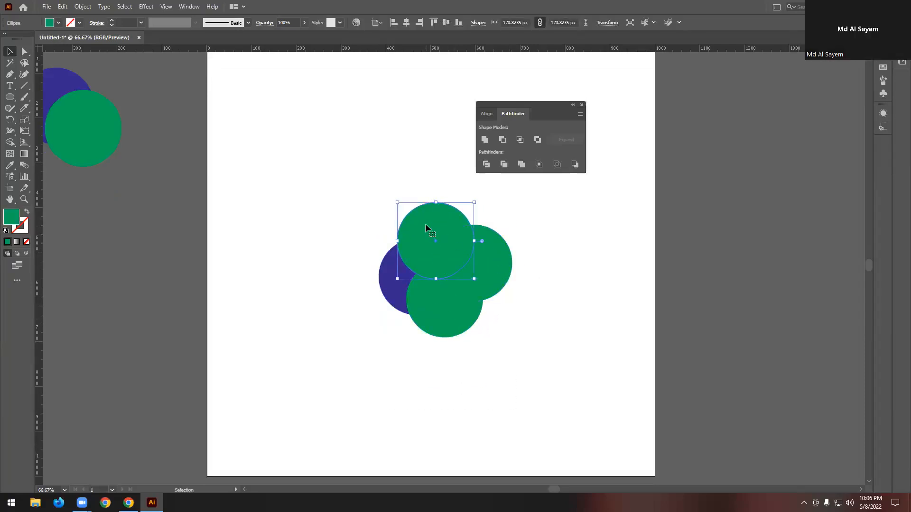
left_click(59, 23)
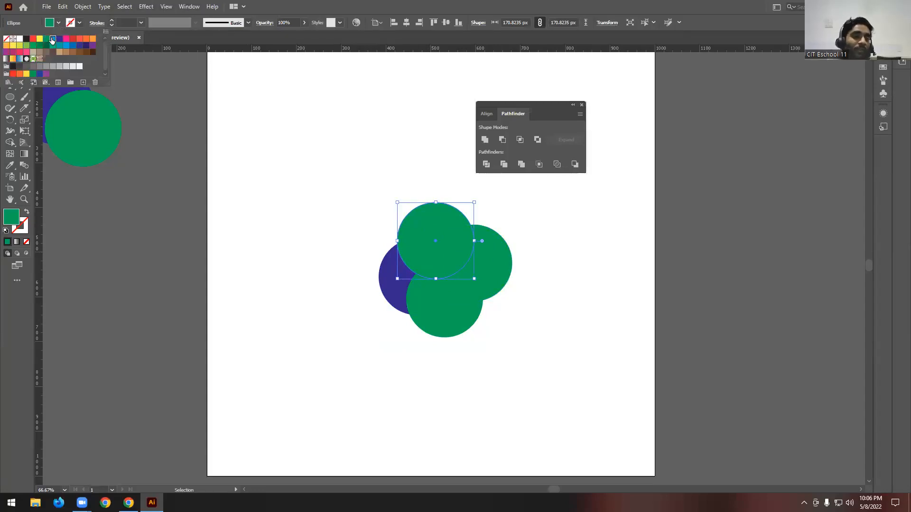
left_click(53, 38)
left_click(339, 153)
- Fill the cluster's rightmost green circle with dark purple
left_click(483, 271)
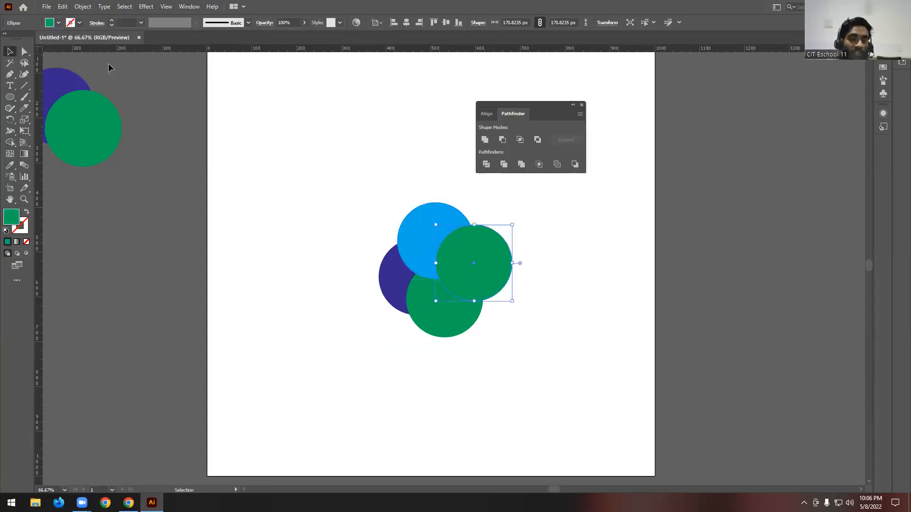
left_click(58, 22)
left_click(60, 39)
left_click(532, 226)
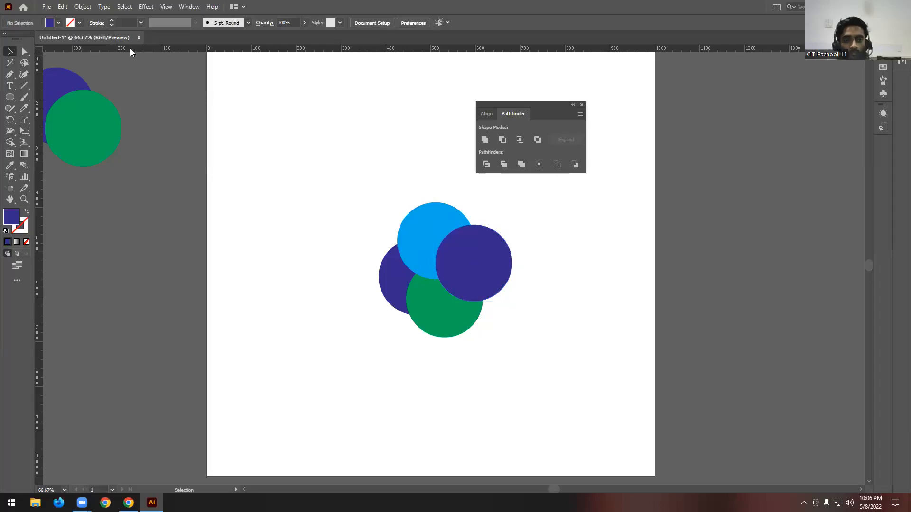
- Fill the cluster's rightmost circle with pink and select all four overlapping circles
left_click(472, 252)
left_click(59, 22)
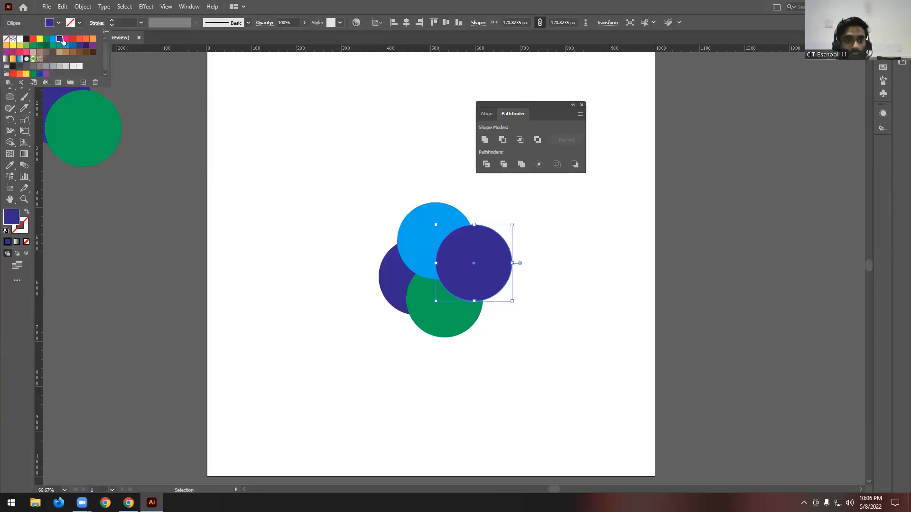
left_click(74, 41)
left_click(340, 127)
left_click_drag(335, 193, 508, 401)
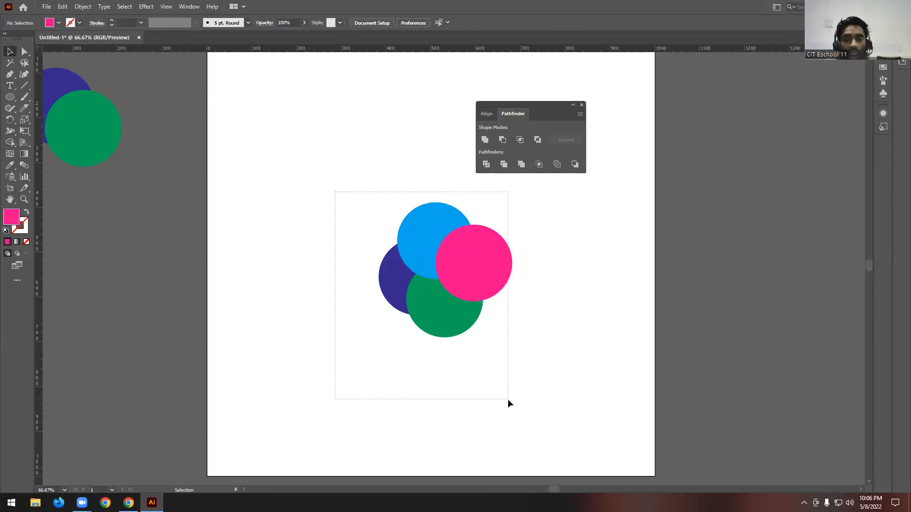
- Divide the four selected overlapping circles with the Pathfinder and ungroup the resulting pieces
left_click(484, 166)
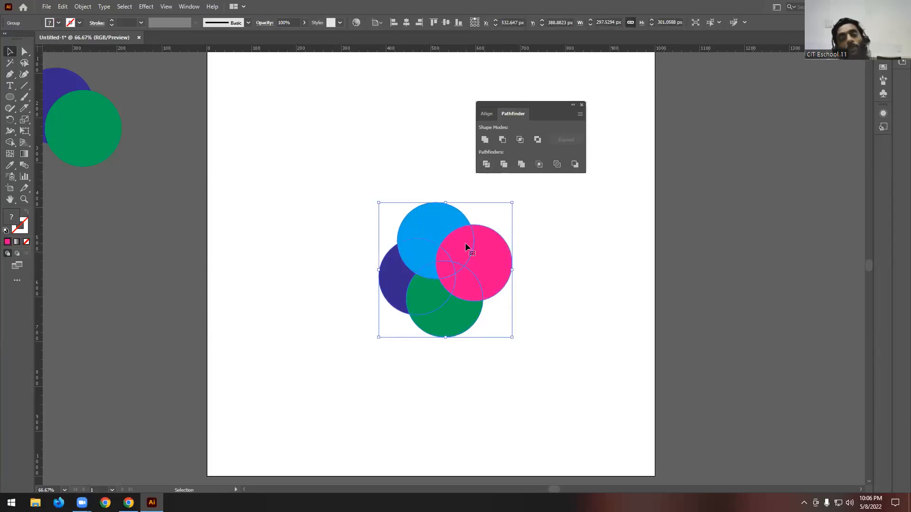
left_click_drag(596, 98, 592, 92)
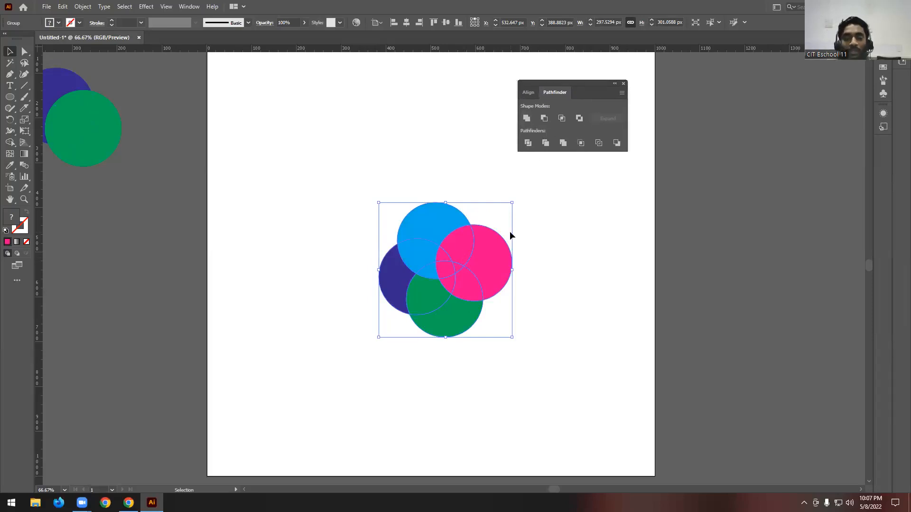
right_click(458, 249)
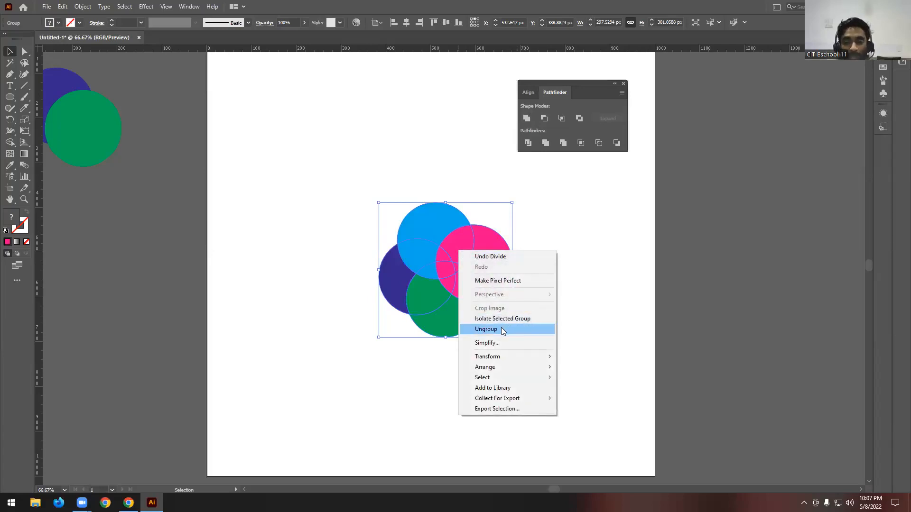
left_click(583, 298)
- Pull the divided blue, dark purple and green pieces outward, away from the centre of the cluster
left_click_drag(428, 221, 428, 178)
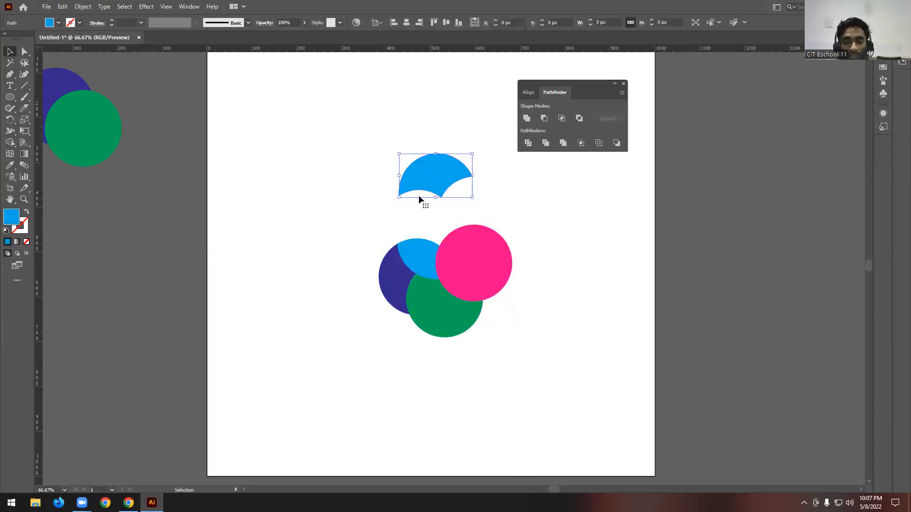
left_click_drag(375, 276, 343, 274)
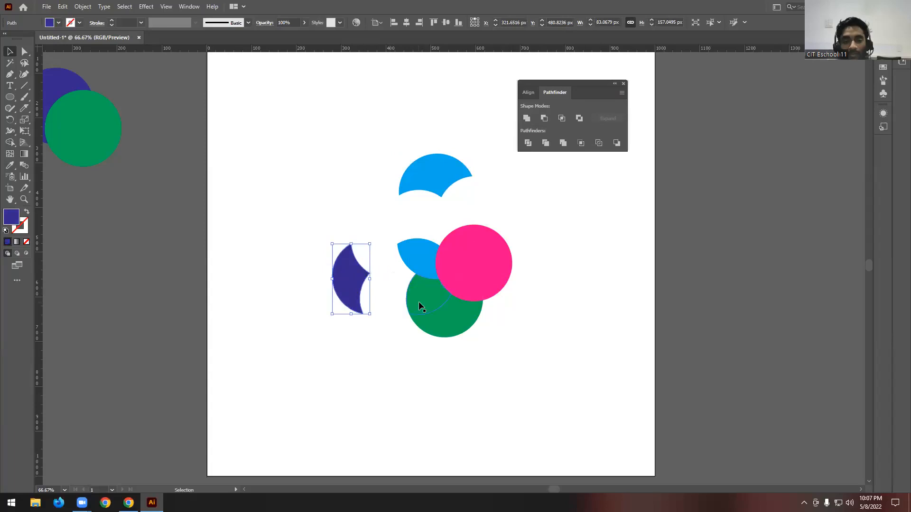
left_click_drag(417, 318, 413, 360)
left_click_drag(425, 300, 398, 323)
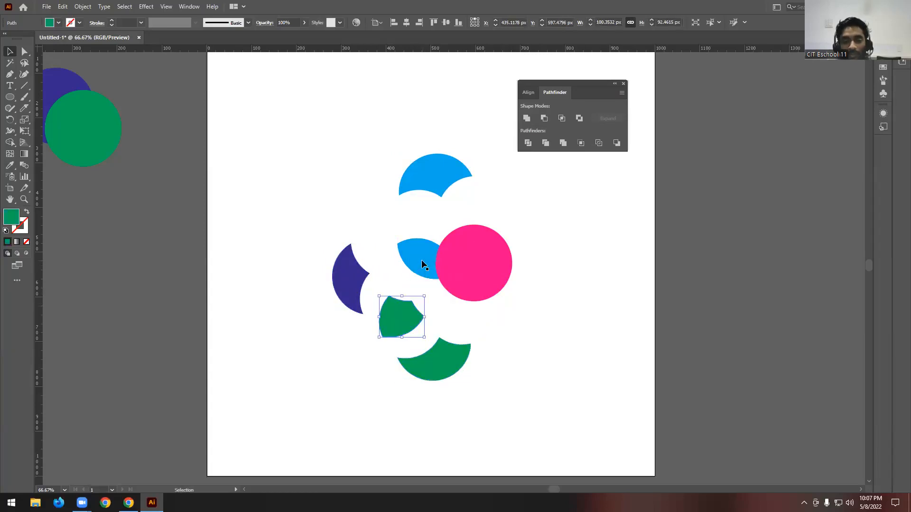
left_click_drag(421, 261, 383, 248)
- Pull the divided pink pieces apart from one another, separating the overlap fragments around the cluster's centre
left_click(404, 285)
left_click_drag(467, 289, 426, 304)
mouse_move(446, 269)
left_mouse_down()
mouse_move(405, 268)
mouse_move(431, 242)
mouse_move(439, 285)
left_mouse_up()
left_click_drag(453, 252, 500, 227)
left_click(553, 294)
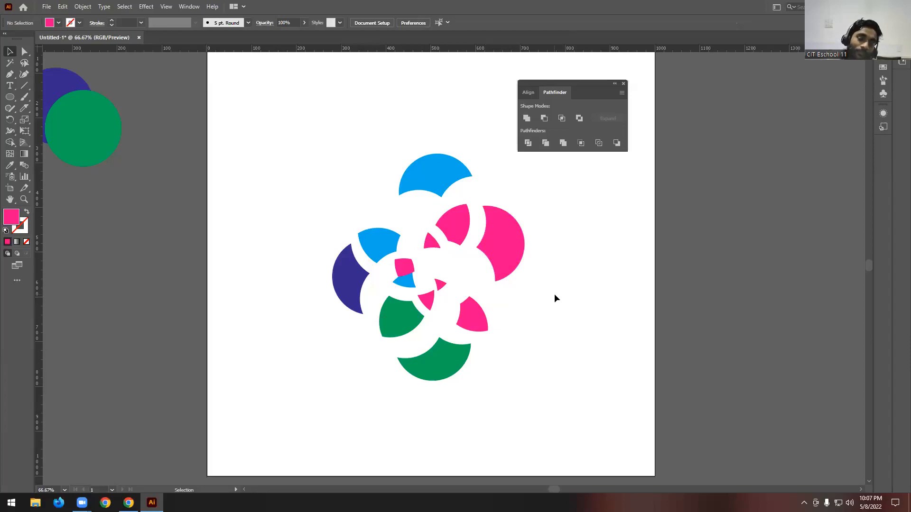
- Move the large outer pink and dark purple pieces farther out to opposite sides of the divided cluster
left_click_drag(496, 238, 543, 239)
left_click_drag(348, 282, 275, 280)
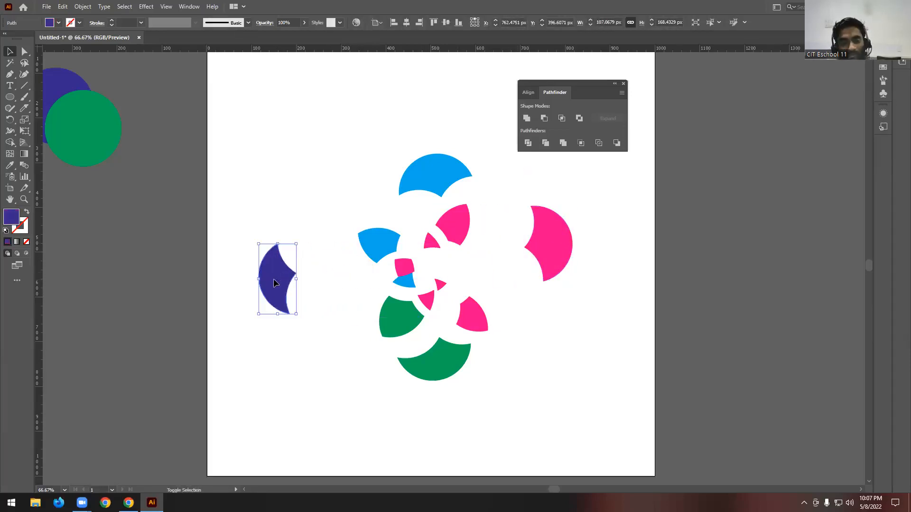
left_click(325, 280)
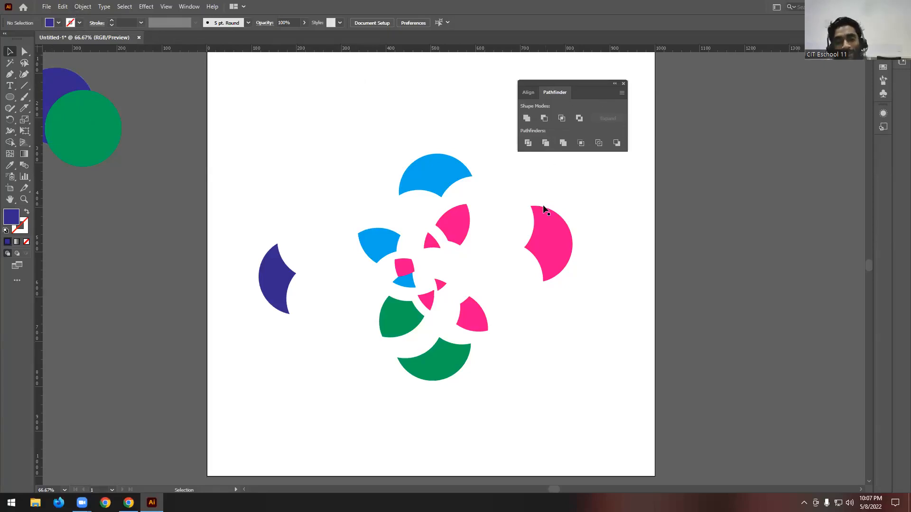
scroll(530, 204, "up", 2)
scroll(551, 163, "down", 1)
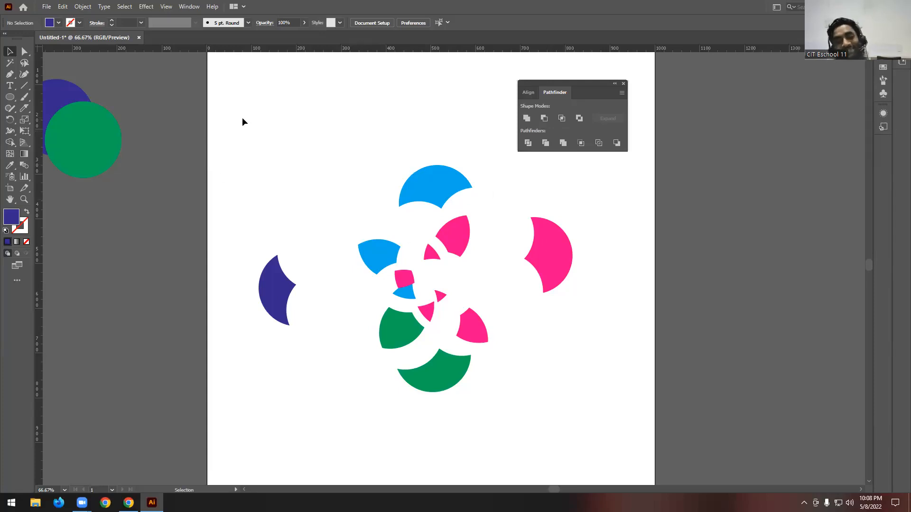
- Select all the divided pieces on the artboard and delete them
left_click_drag(246, 114, 658, 424)
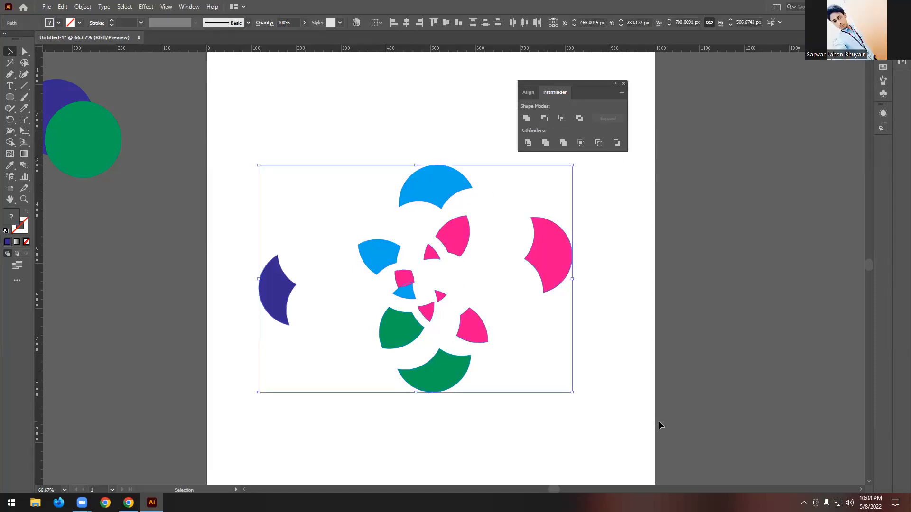
left_click(644, 223)
left_click_drag(249, 137, 617, 413)
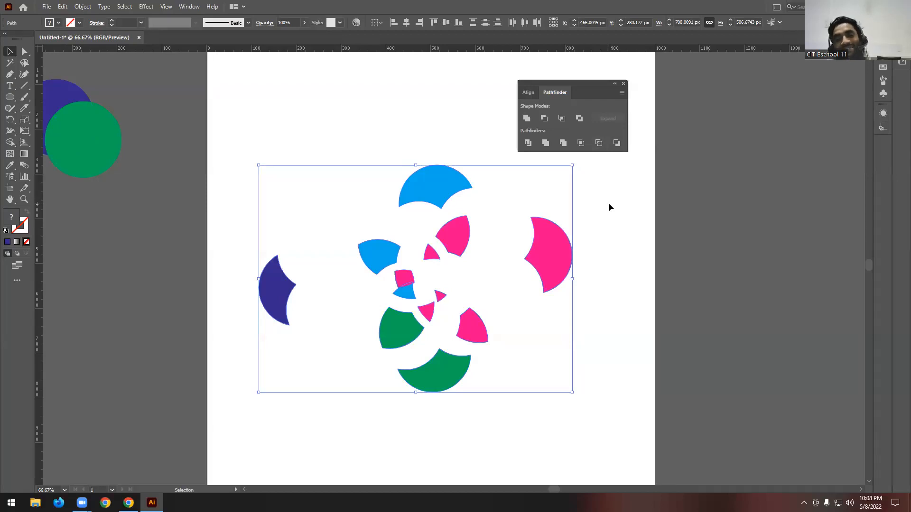
key("Delete")
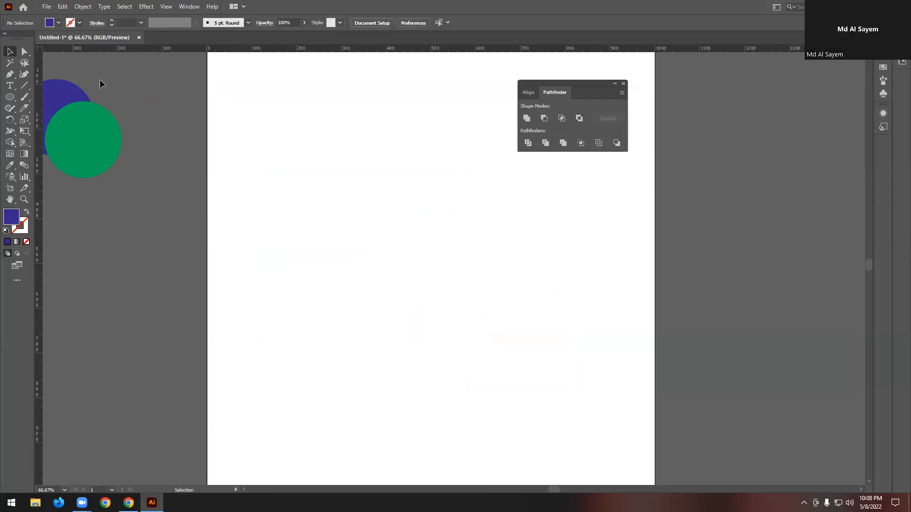
- Copy the overlapping purple and green circle pair from beside the artboard onto the middle of the artboard
key("ctrl+a")
left_click_drag(92, 136, 479, 289)
left_click(561, 250)
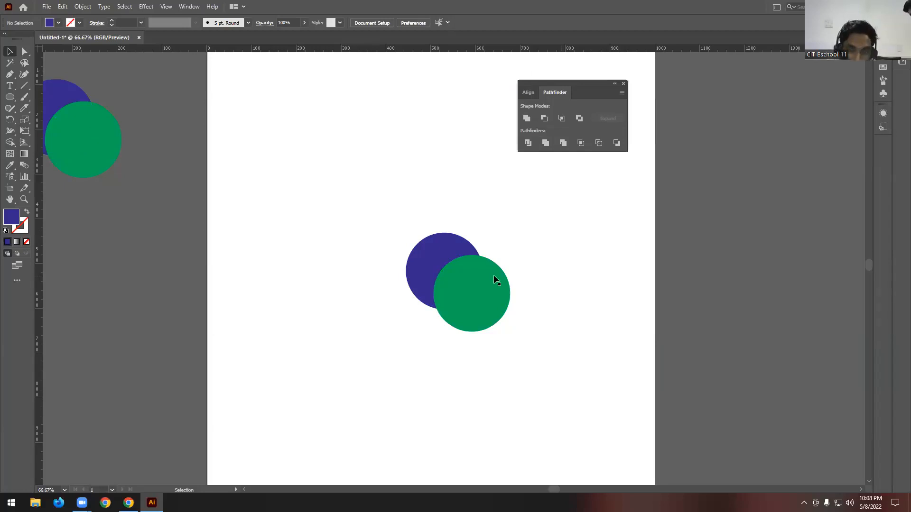
left_click(457, 278)
left_click(560, 251)
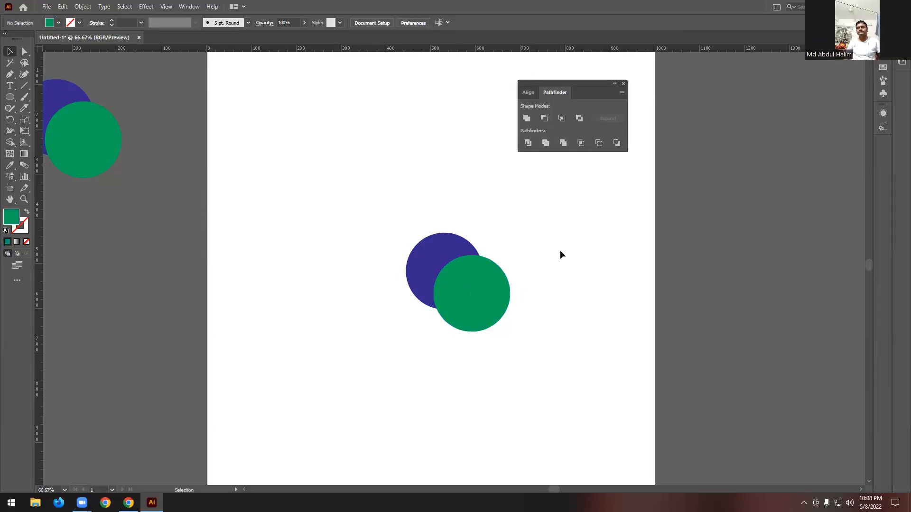
- Try Trim on the artboard's overlapping purple and green circles, ungrouping the result and selecting the green circle
scroll(516, 303, "up", 1)
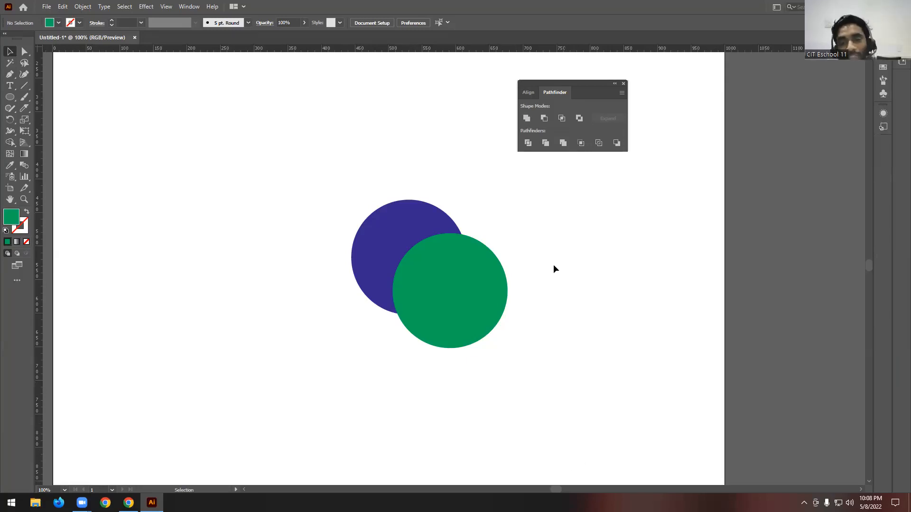
left_click_drag(300, 155, 558, 400)
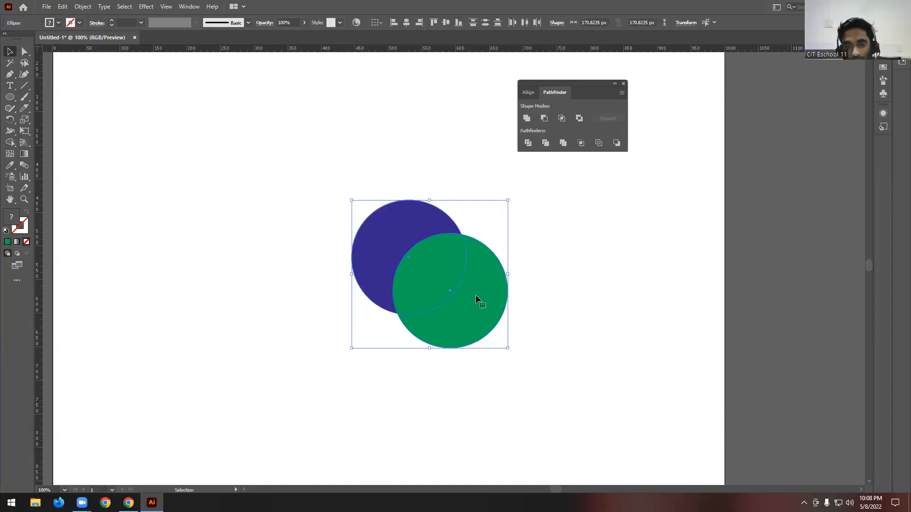
left_click(546, 143)
right_click(429, 277)
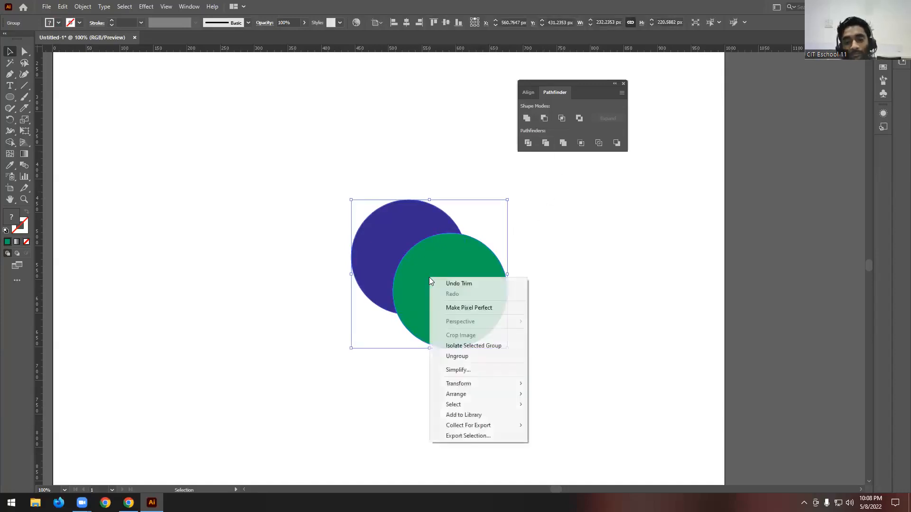
left_click(506, 356)
left_click(552, 329)
left_click(476, 260)
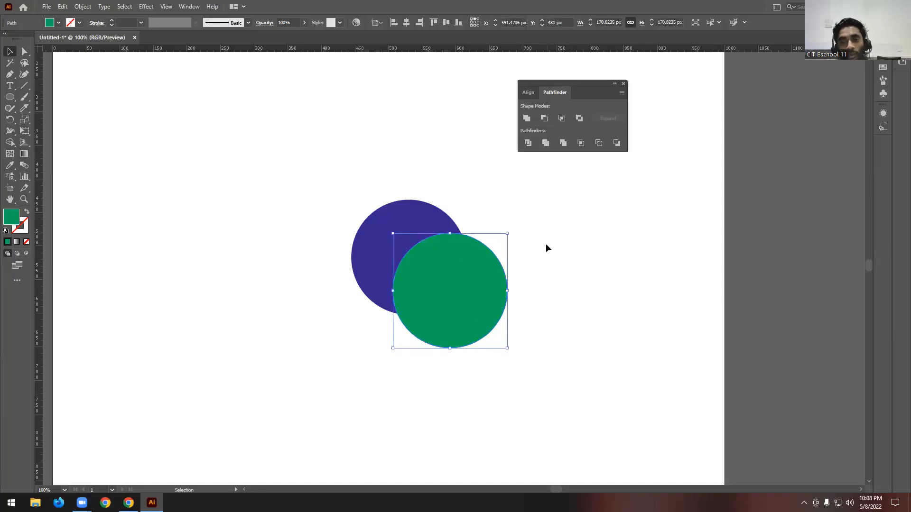
- Undo the ungrouping and the trim of the two circles
key("a")
key("ctrl+a")
key("v")
left_click(540, 218)
- Add two green circle copies above the pair and shift the purple circle outward to form a four-circle overlapping cluster
left_click(480, 302)
left_click_drag(478, 301, 439, 215)
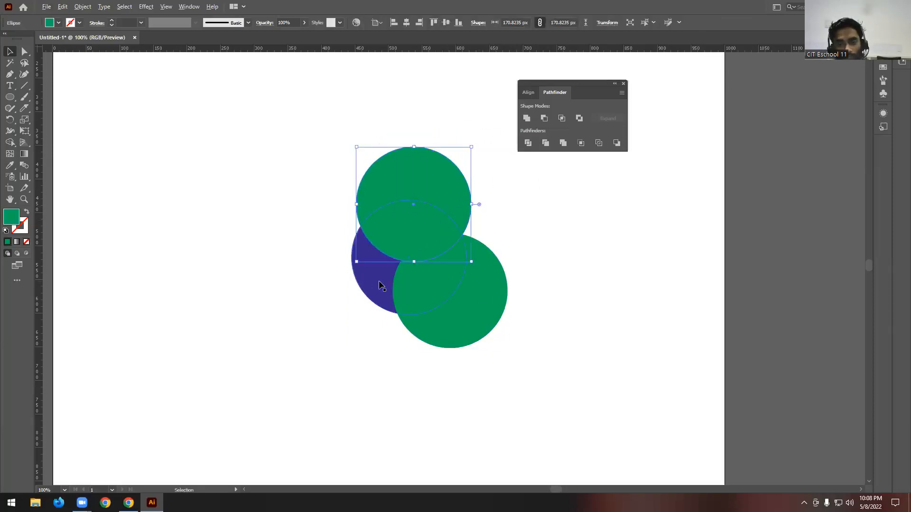
left_click_drag(372, 288, 348, 317)
left_click(413, 200)
left_click_drag(415, 201, 486, 243)
- Fill the topmost green circle of the new cluster with light blue
left_click(405, 171)
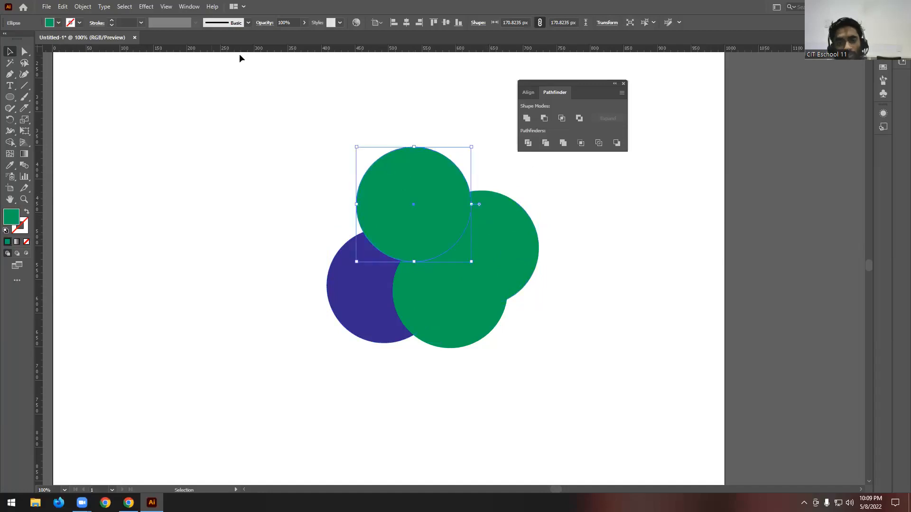
left_click(58, 23)
left_click(54, 40)
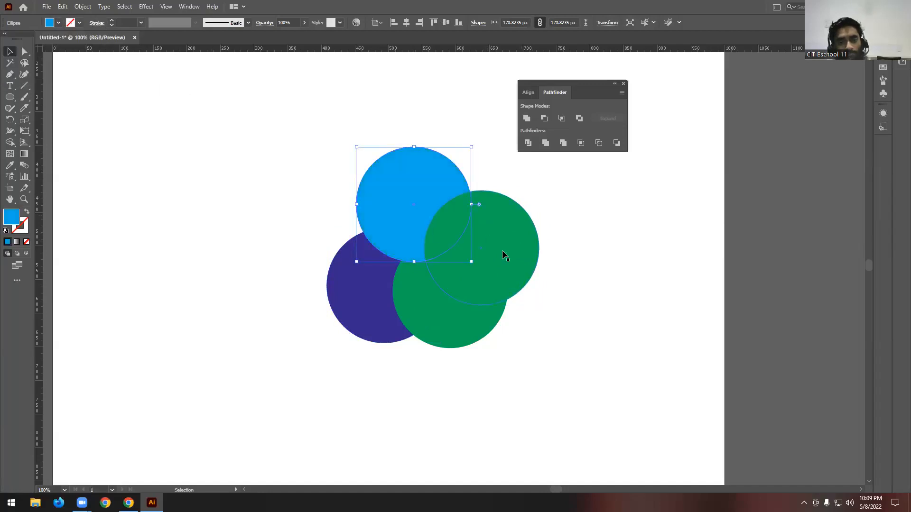
- Fill the lowest green circle of the cluster with pink
left_click(418, 309)
left_click(58, 23)
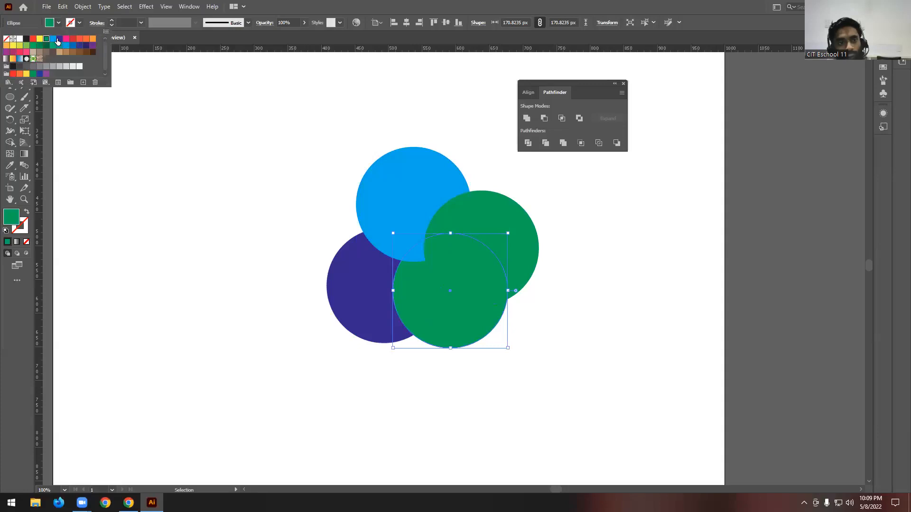
left_click(61, 41)
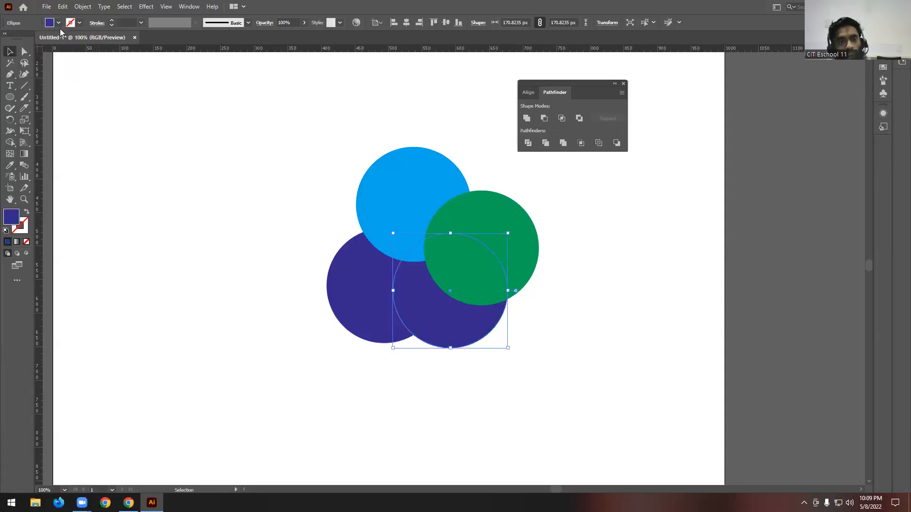
left_click(58, 22)
left_click(66, 39)
left_click(159, 124)
- Rearrange the purple, pink, blue and green circles into a two-by-two cluster in which they still overlap
left_click_drag(382, 305, 390, 278)
left_click_drag(439, 344, 436, 359)
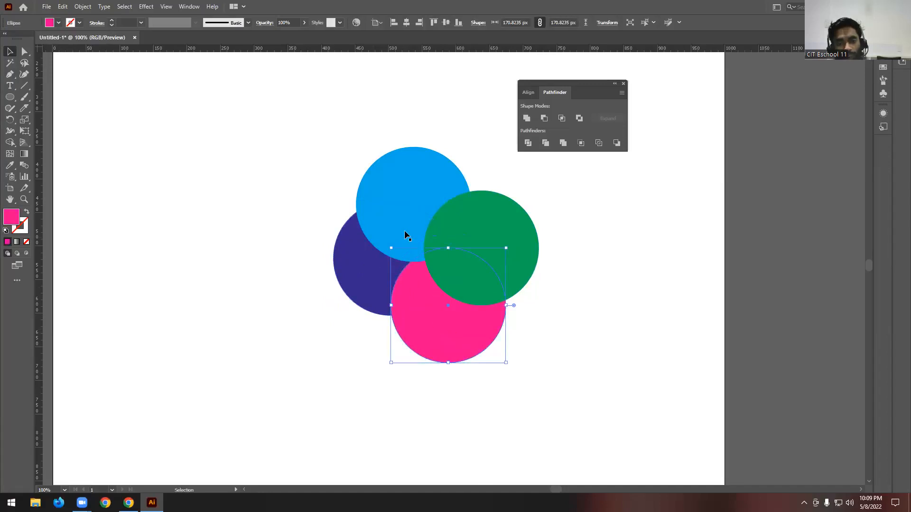
left_click_drag(361, 284, 358, 314)
left_click_drag(384, 209, 366, 214)
left_click_drag(496, 245, 477, 221)
left_click(554, 238)
- Trim the four overlapping coloured circles with the Pathfinder and ungroup the result
scroll(555, 239, "up", 2)
left_click_drag(287, 177, 607, 457)
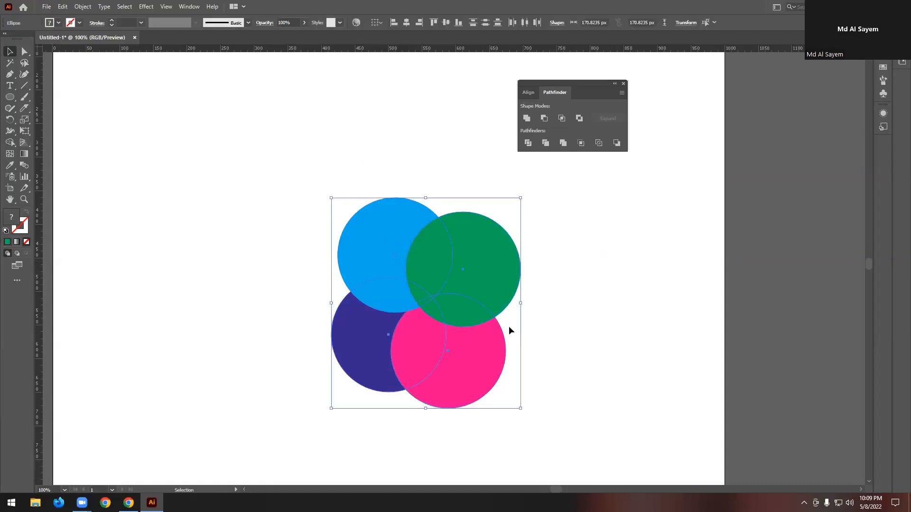
left_click(546, 144)
right_click(458, 246)
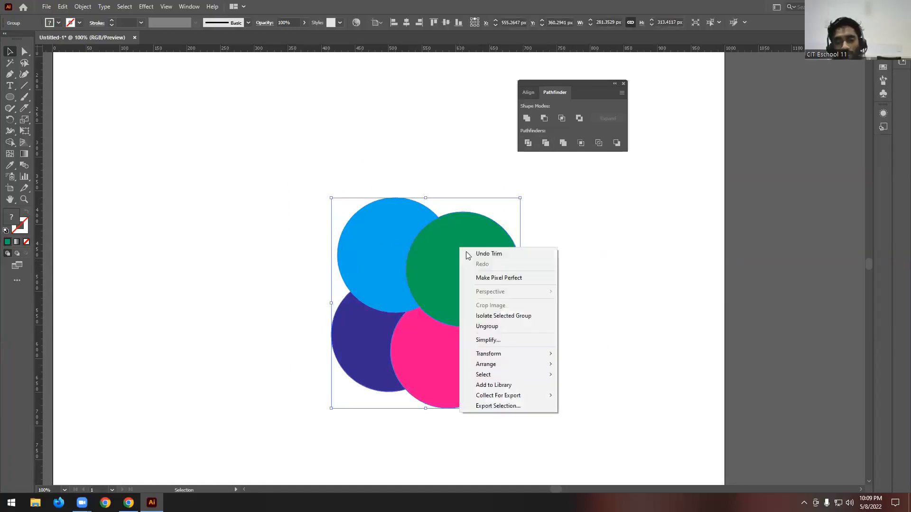
left_click(502, 327)
left_click(578, 292)
scroll(579, 292, "down", 1)
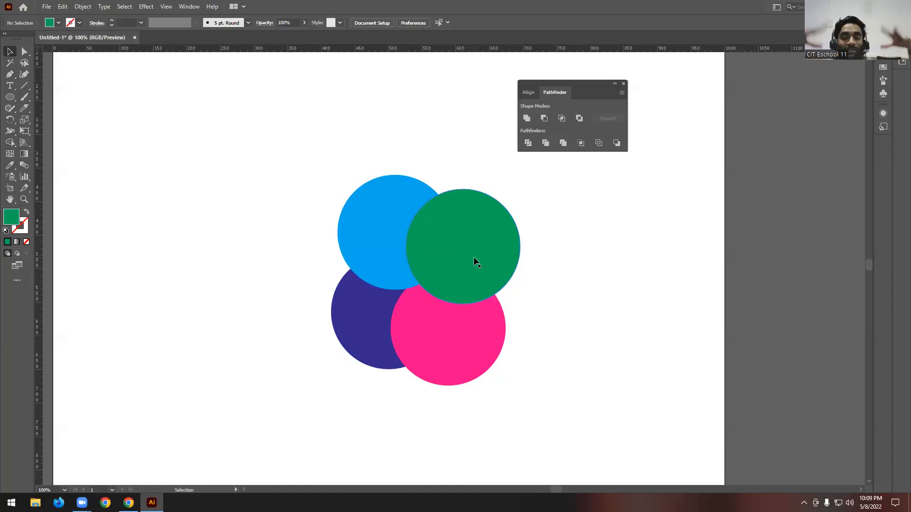
- Pull the trimmed green, blue and purple shapes outward, away from the pink one
left_click_drag(466, 255, 527, 207)
left_click_drag(394, 228, 369, 183)
left_click_drag(374, 327, 352, 331)
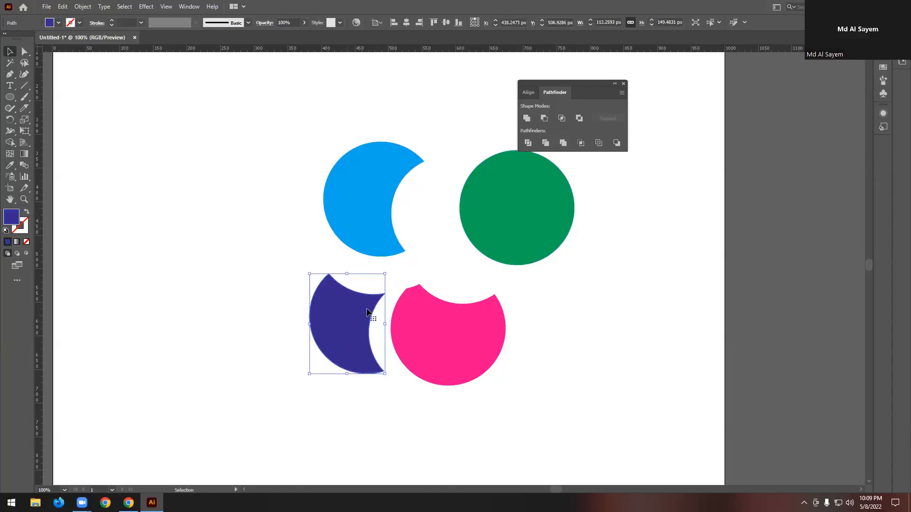
left_click(285, 325)
scroll(316, 308, "down", 2)
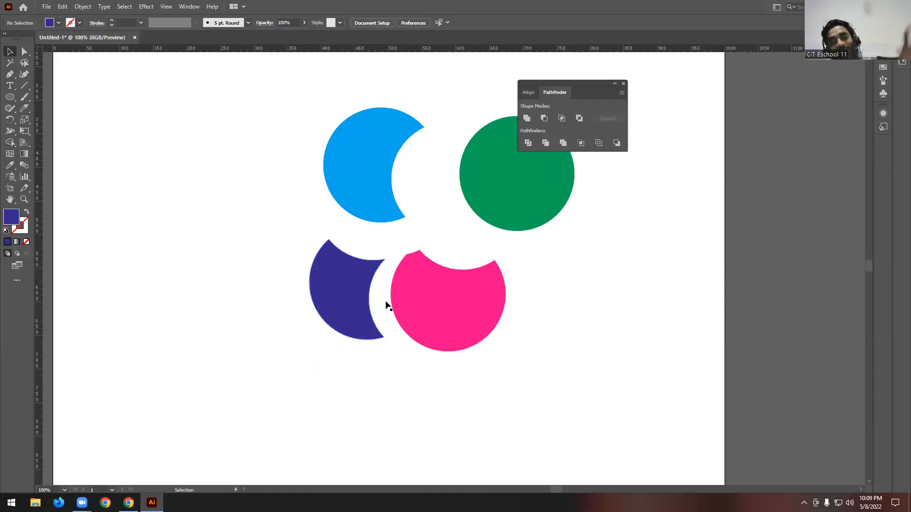
- Spread the four trimmed shapes farther apart so that each cut outline stands clear of the others
left_click_drag(336, 302, 352, 297)
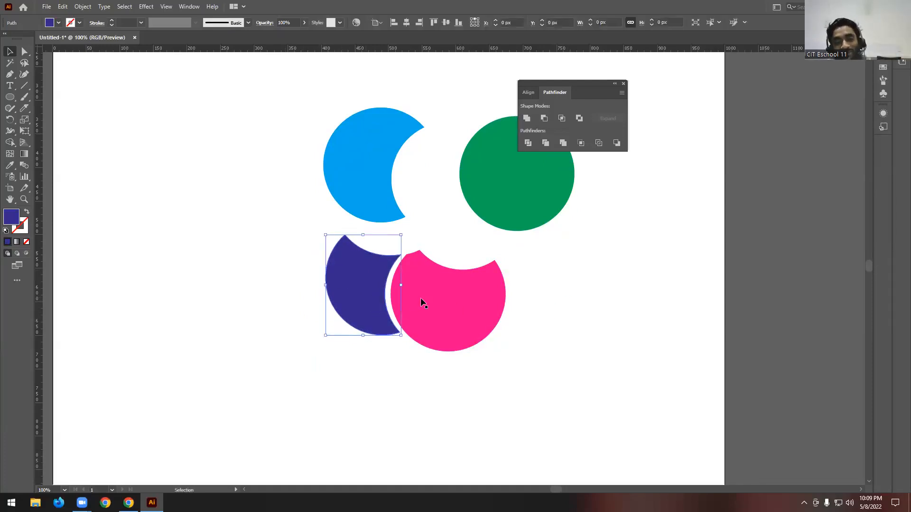
left_click_drag(409, 265, 428, 289)
left_click_drag(382, 206, 380, 183)
left_click_drag(495, 195, 500, 159)
scroll(576, 283, "up", 2)
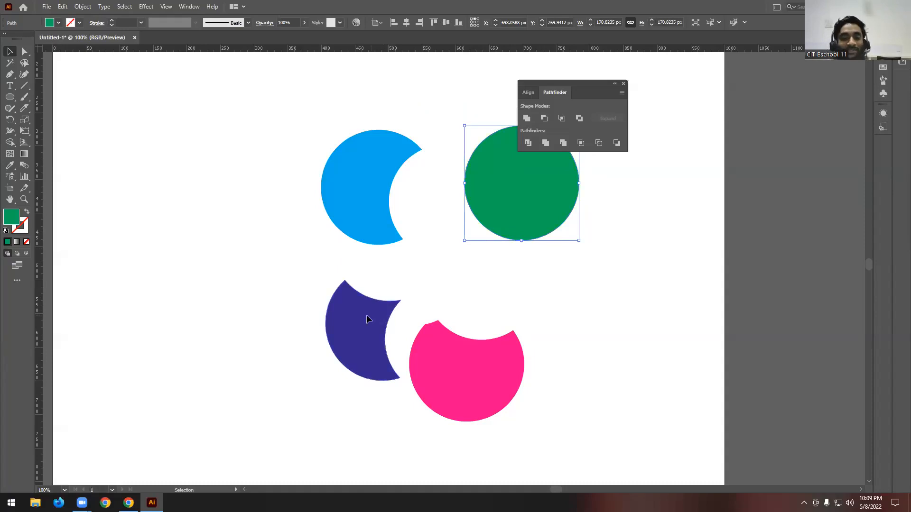
left_click_drag(374, 317, 350, 328)
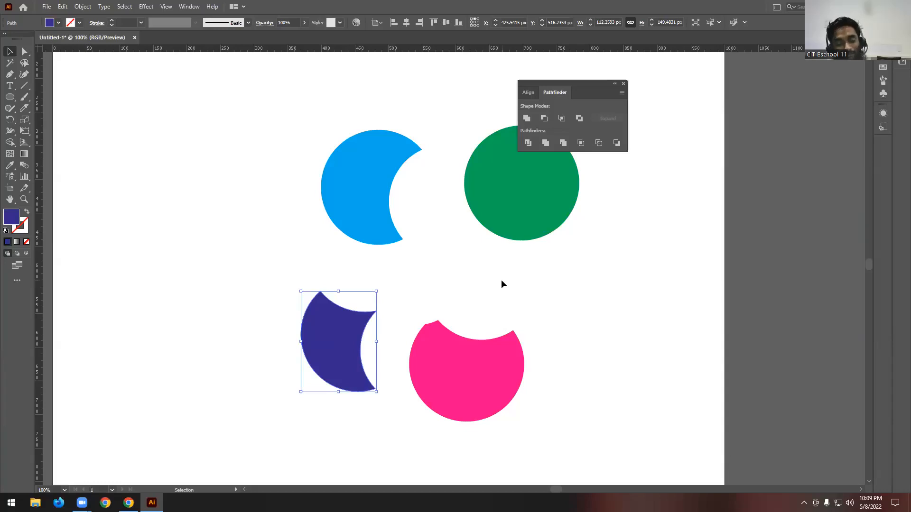
- Delete the trimmed shapes and place a fresh copy of the purple and green circle pair on the artboard
left_click_drag(242, 100, 601, 429)
key("Delete")
scroll(521, 265, "down", 3)
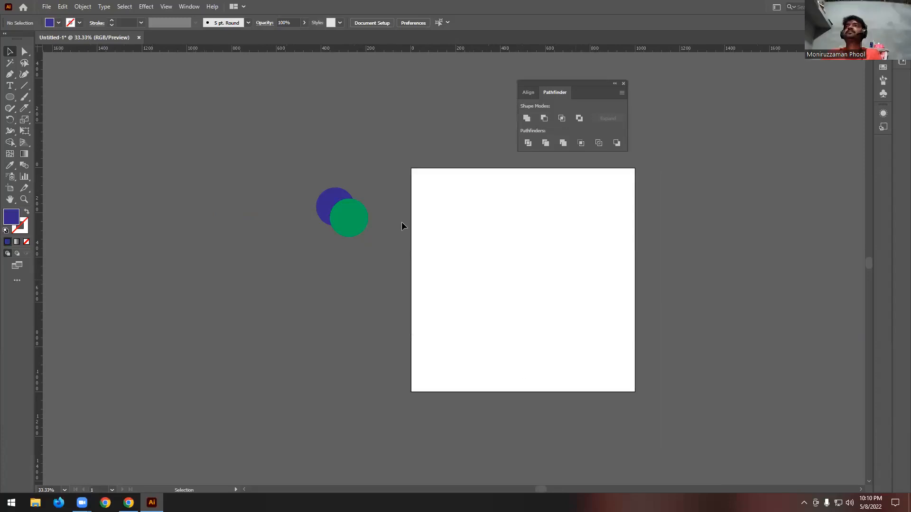
left_click_drag(383, 257, 382, 256)
left_click_drag(348, 216, 526, 287)
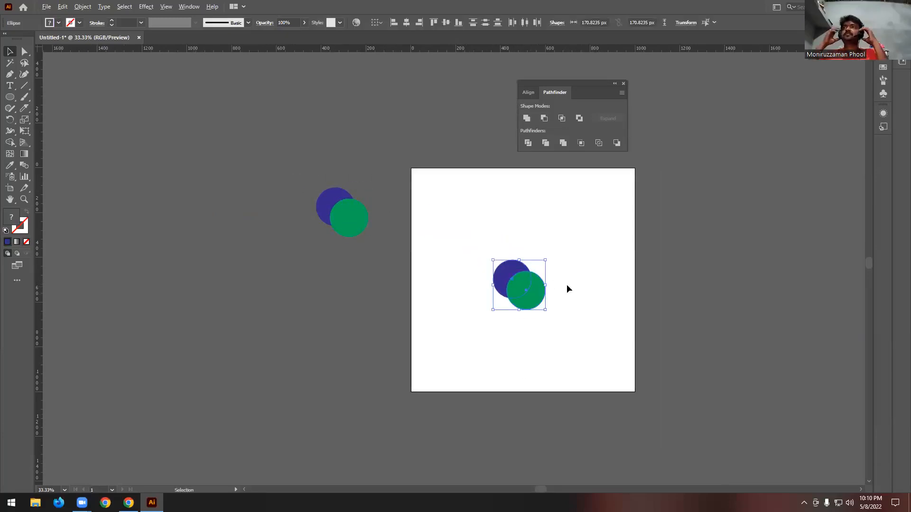
- Duplicate the green circle above the original and shift the purple circle farther to its left
scroll(574, 285, "up", 1)
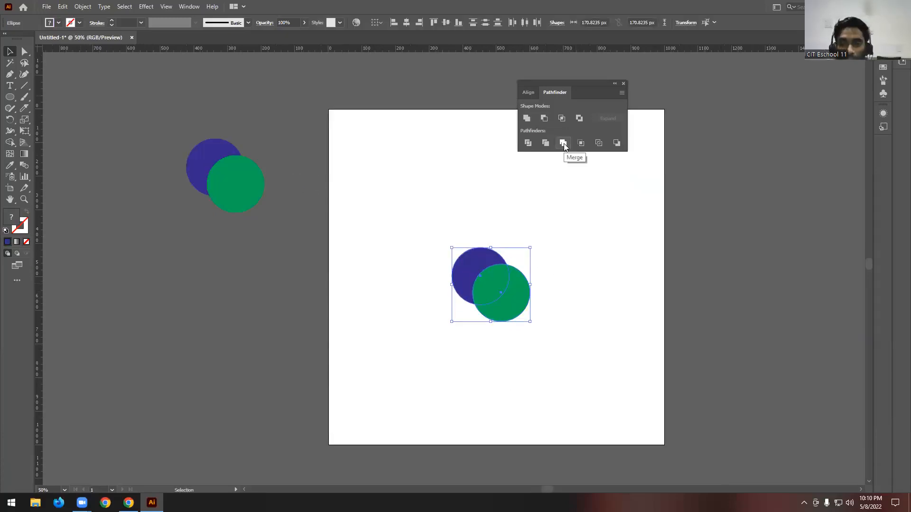
left_click(568, 320)
scroll(522, 301, "up", 2)
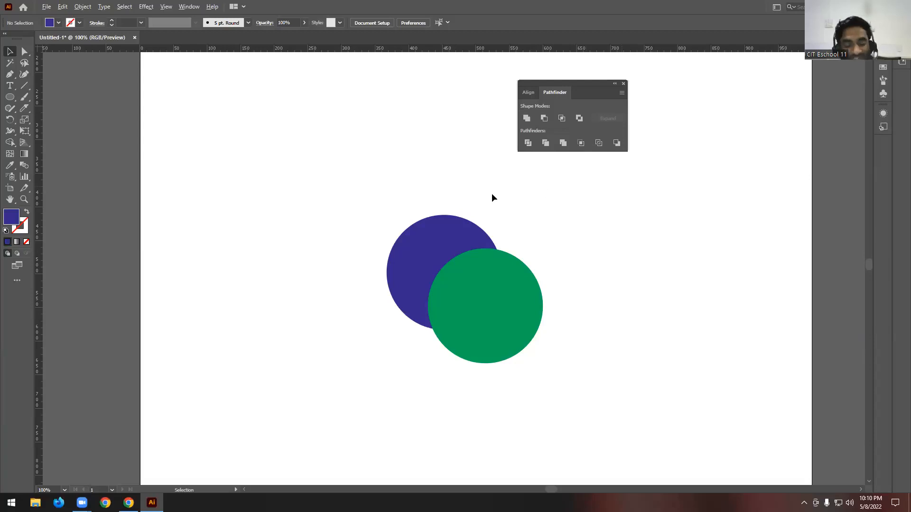
scroll(512, 191, "down", 2)
scroll(536, 245, "up", 4)
left_click(487, 298)
left_click_drag(487, 302, 489, 241)
left_click_drag(439, 283, 429, 285)
scroll(538, 280, "up", 1, "alt")
scroll(539, 278, "up", 2)
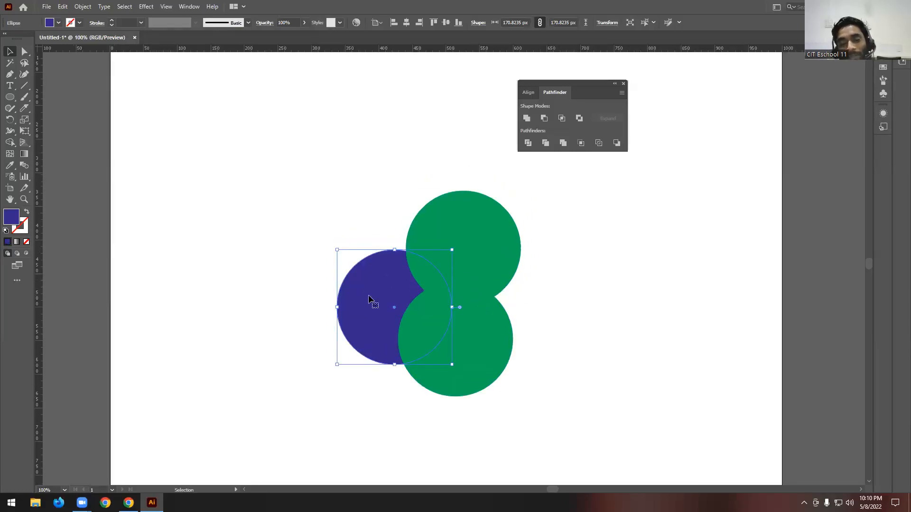
- Fill the upper green circle with pink
left_click(451, 223)
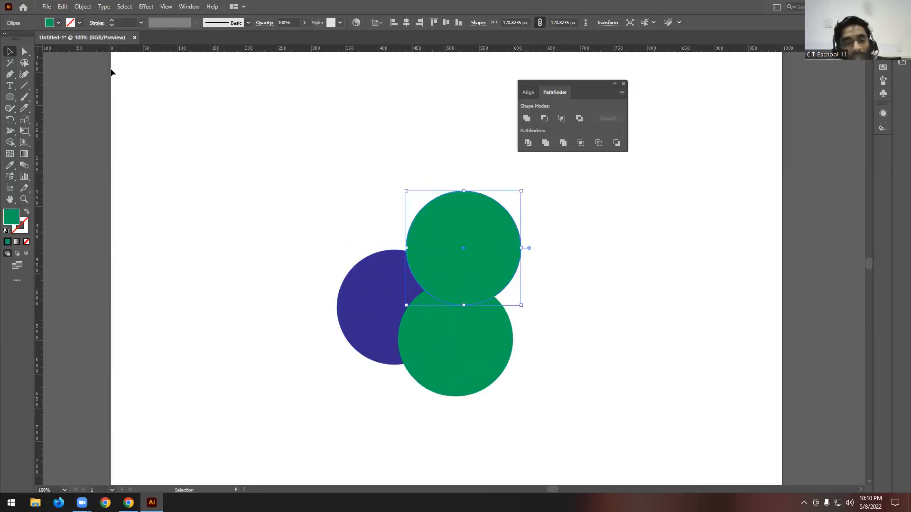
left_click(59, 23)
left_click(66, 42)
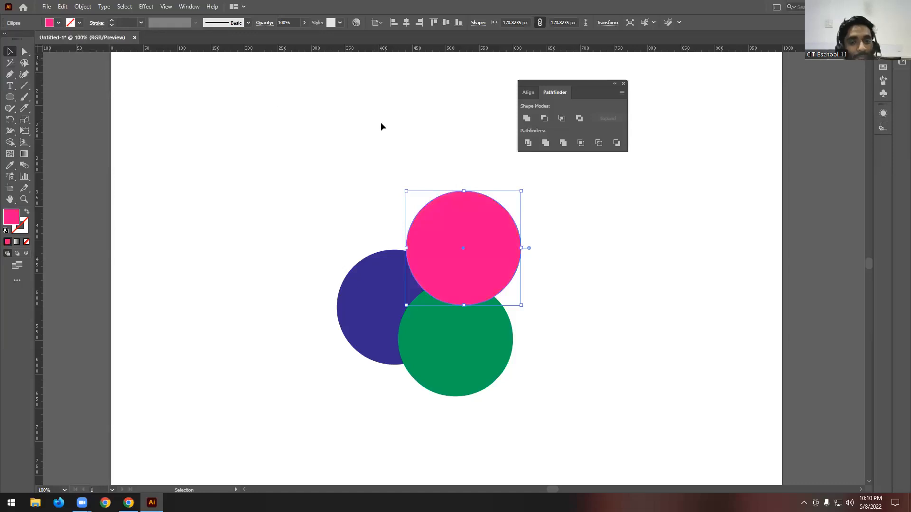
- Duplicate the lower green circle to its left and move the purple circle up, keeping all four circles overlapping
left_click(436, 366)
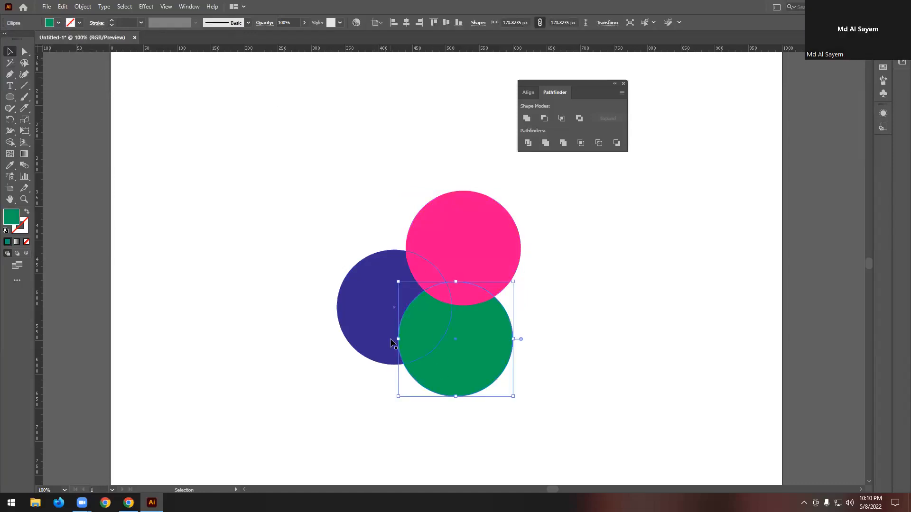
left_click_drag(468, 347, 383, 339)
left_click(555, 315)
left_click_drag(390, 259, 351, 226)
left_click(321, 335)
left_click(501, 175)
left_click_drag(263, 183, 623, 363)
left_click(623, 363)
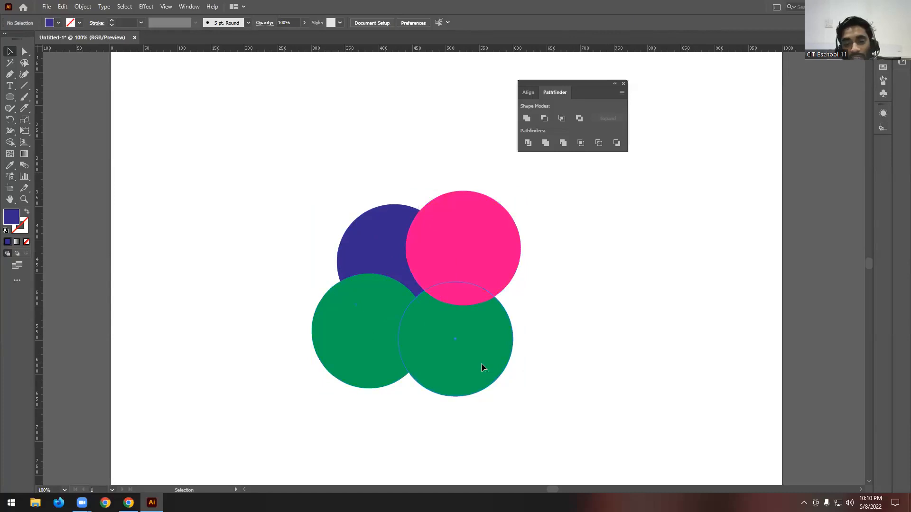
left_click(379, 352)
left_click(382, 234)
left_click(484, 214)
left_click(548, 212)
- Merge the pink, purple and two green circles with the Pathfinder and ungroup the result
left_click_drag(298, 162, 561, 411)
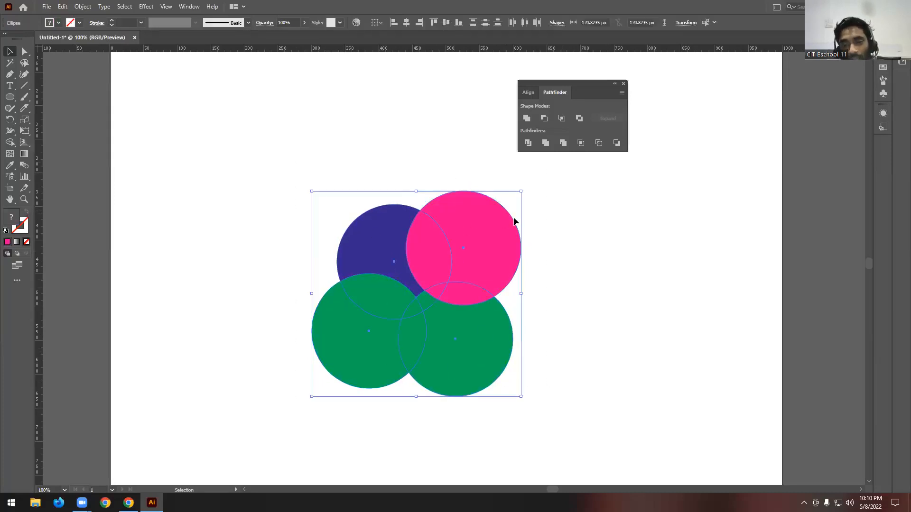
left_click(563, 143)
left_click(507, 308)
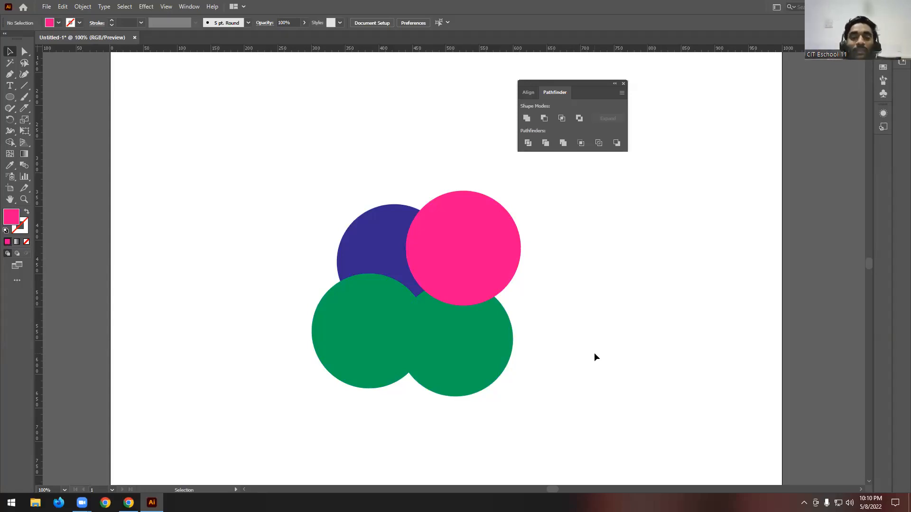
left_click_drag(285, 188, 532, 300)
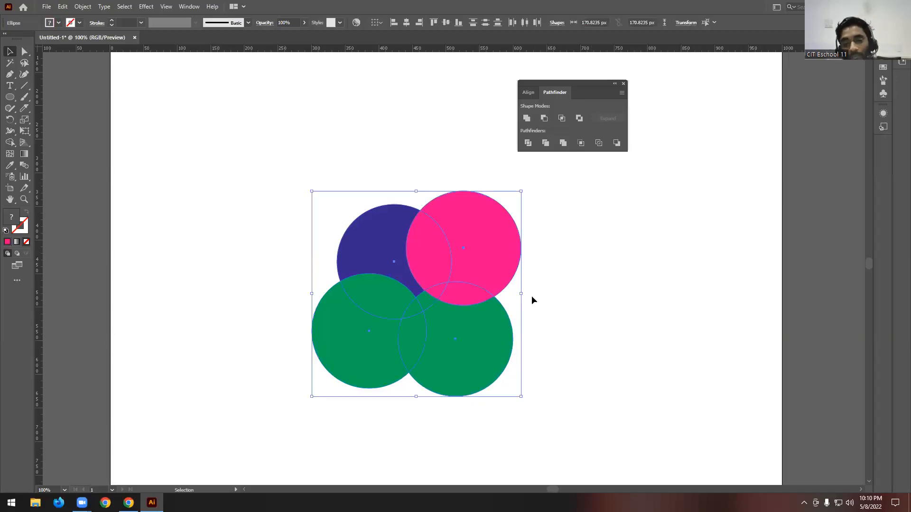
left_click(563, 143)
right_click(472, 260)
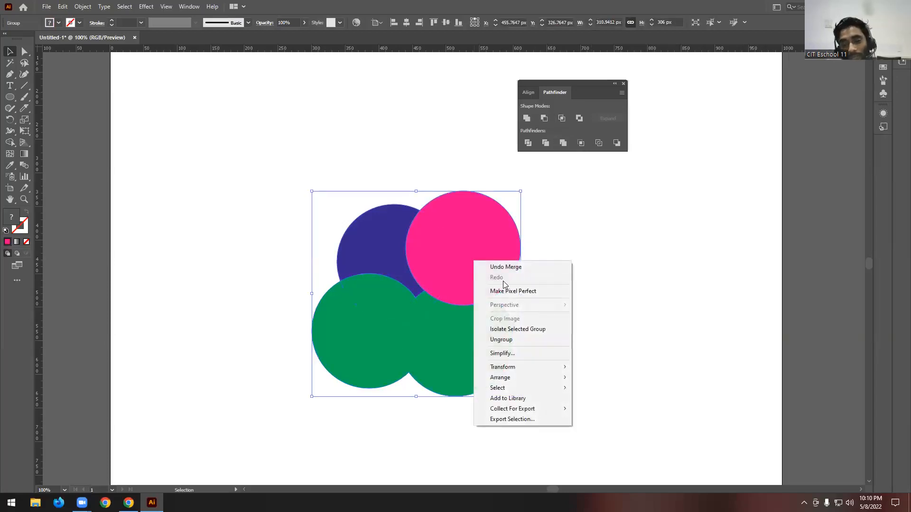
left_click(505, 341)
- Move the merged pink, purple and green shapes apart so that each outline stands clear of the others
left_click(627, 272)
left_click_drag(478, 251, 547, 197)
left_click_drag(394, 233, 374, 173)
mouse_move(461, 347)
left_mouse_down()
mouse_move(403, 319)
mouse_move(482, 327)
mouse_move(403, 363)
mouse_move(540, 363)
mouse_move(447, 335)
mouse_move(491, 367)
mouse_move(471, 346)
left_mouse_up()
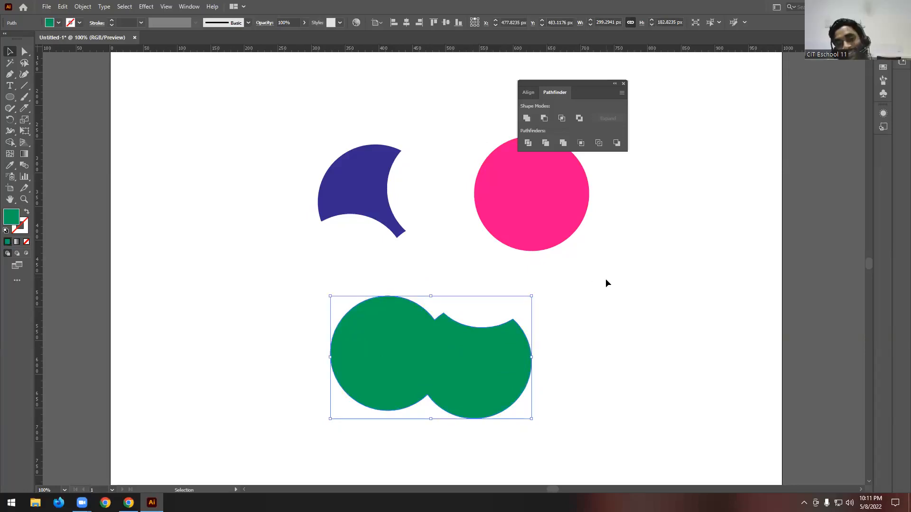
- Delete the merged pink, purple and green shapes from the artboard
left_click_drag(235, 106, 602, 417)
key("Delete")
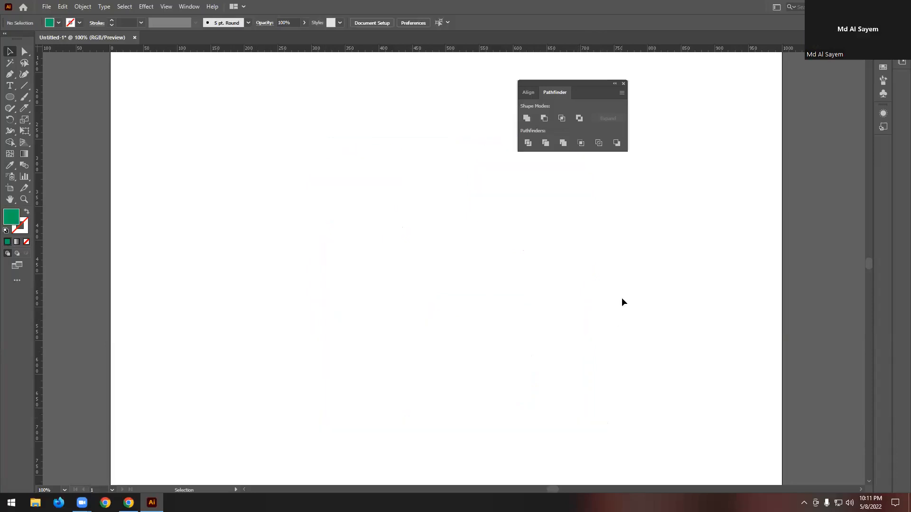
key("ctrl+minus")
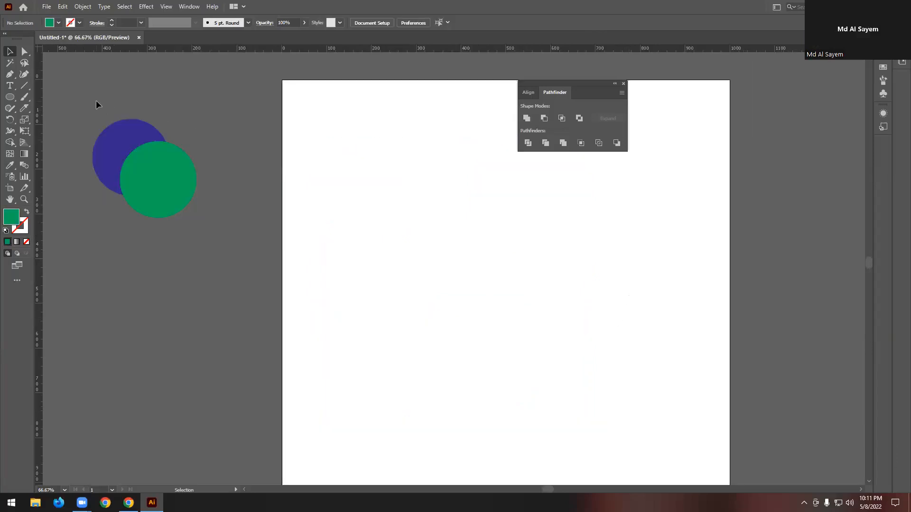
key("ctrl+a")
left_click_drag(171, 177, 505, 279)
scroll(540, 257, "up", 1)
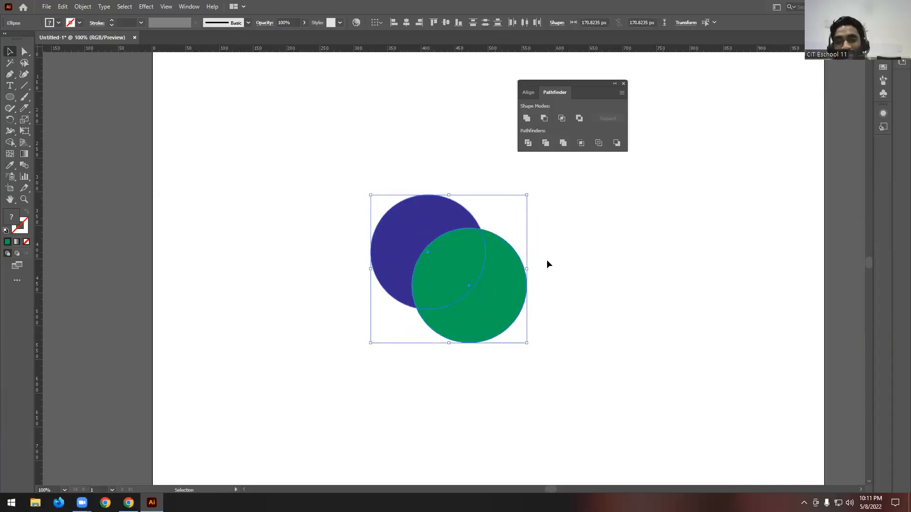
scroll(449, 249, "down", 2)
key("ctrl+z")
- Place a fresh copy of the purple and green circle pair near the middle of the artboard
left_click_drag(212, 177, 533, 287)
scroll(582, 220, "up", 1)
left_click_drag(542, 323, 508, 264)
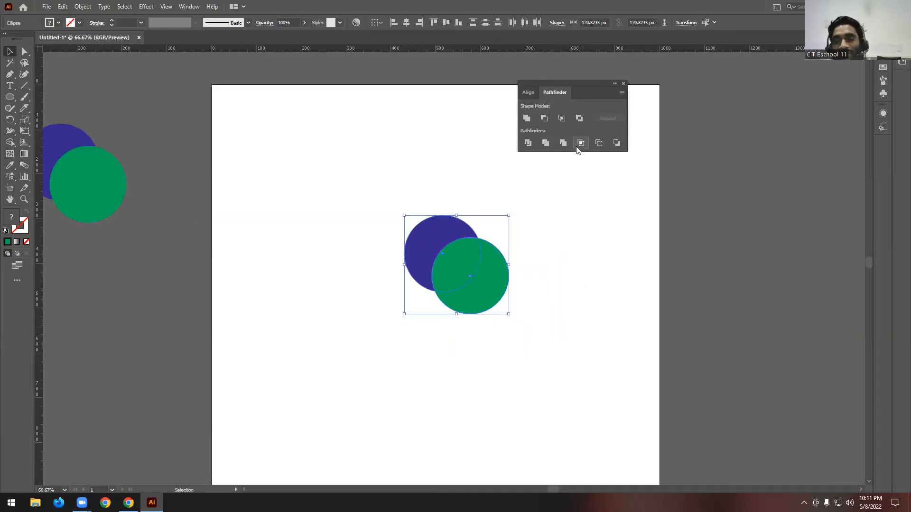
left_click(564, 232)
scroll(573, 250, "up", 2)
scroll(537, 277, "up", 1)
scroll(536, 275, "down", 1)
- Duplicate the green circle twice, above and to the upper right, and move the purple circle slightly outward
left_click(390, 331)
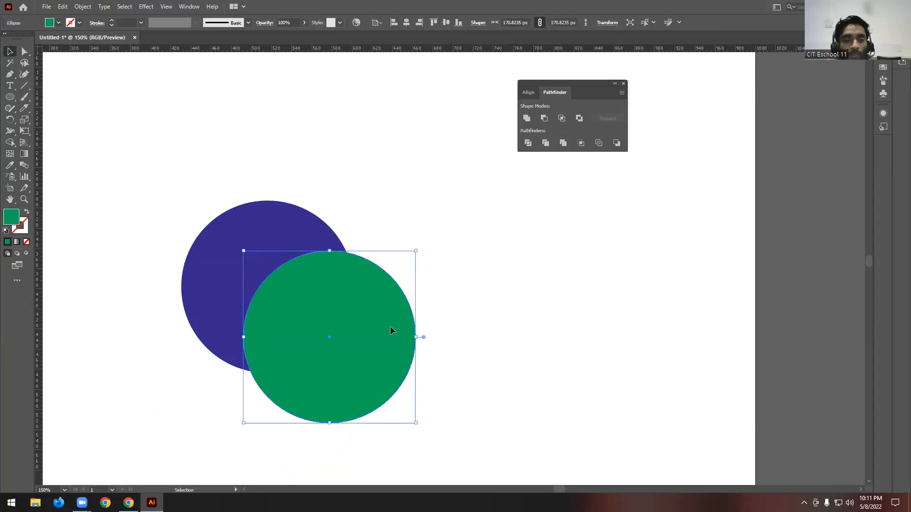
scroll(502, 272, "down", 1)
left_click_drag(396, 291, 431, 228, "alt")
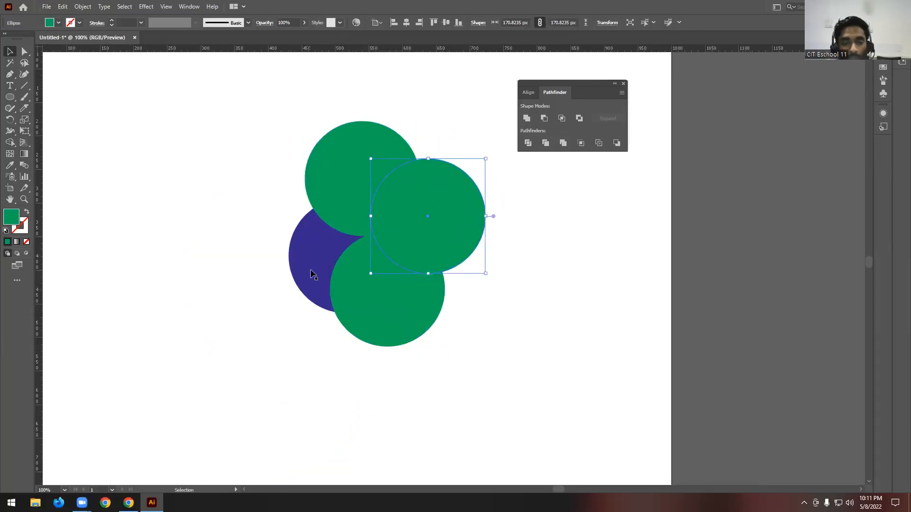
left_click_drag(319, 270, 290, 285)
- Fill the lowest green circle with light blue and the topmost green circle with pink
left_click(362, 266)
left_click(60, 22)
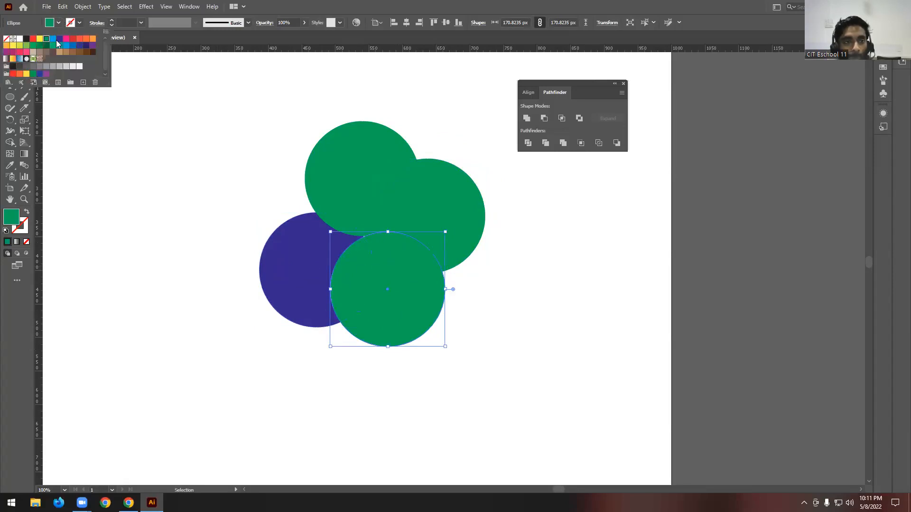
left_click(56, 43)
left_click(327, 166)
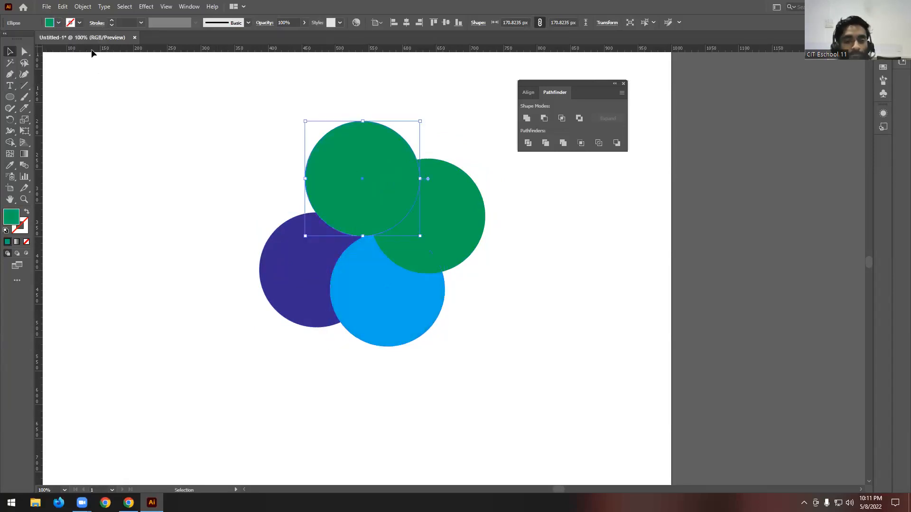
left_click(60, 22)
left_click(64, 43)
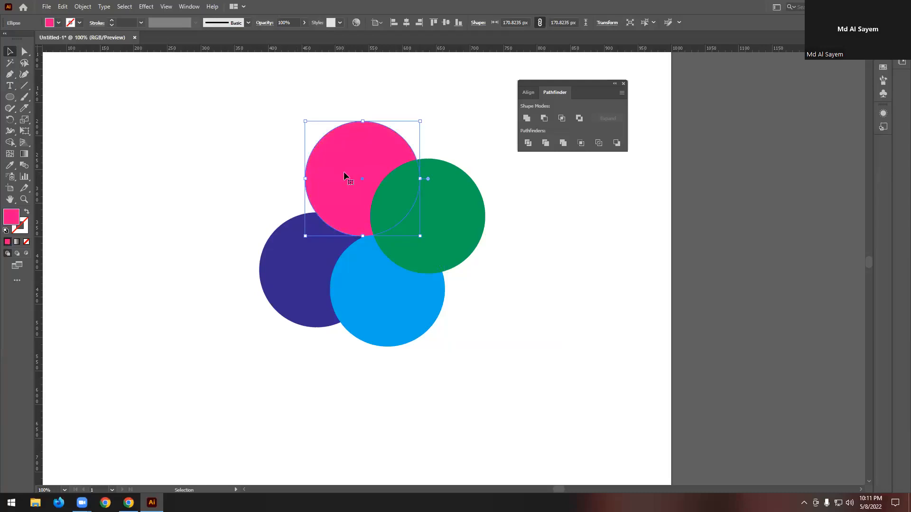
- Nudge the pink, purple, blue and green circles closer together so that they overlap more
left_click_drag(345, 175, 334, 192)
left_click_drag(285, 270, 295, 252)
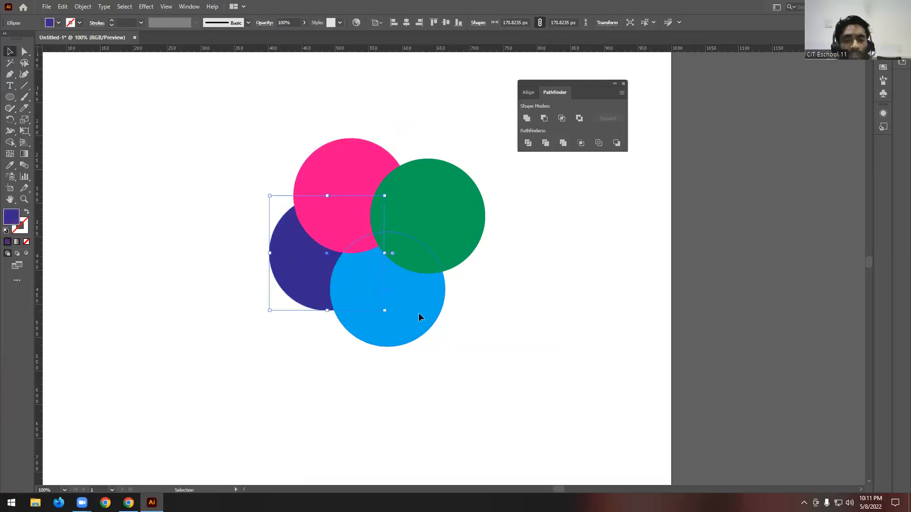
left_click_drag(436, 304, 434, 299)
left_click(477, 195)
left_click_drag(469, 209, 463, 205)
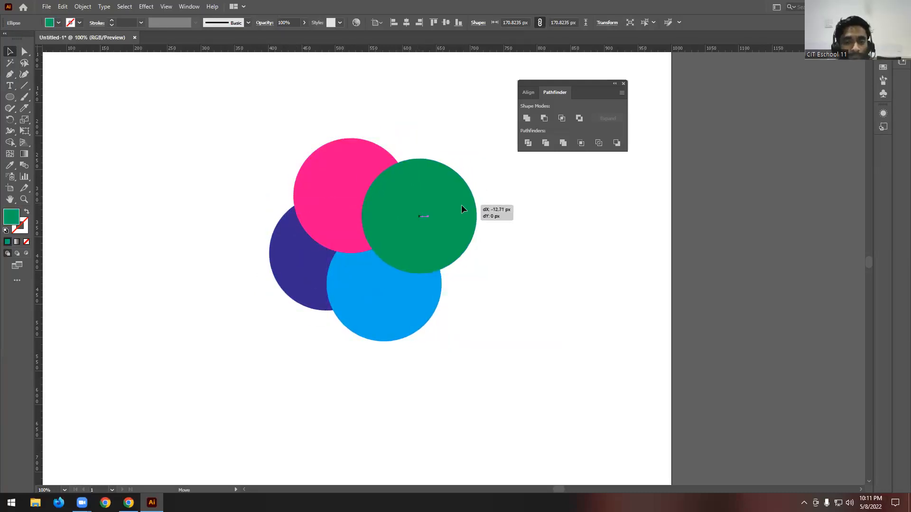
left_click(503, 231)
- Crop the four overlapping circles to the front green circle with the Pathfinder
scroll(391, 191, "up", 1)
scroll(427, 182, "down", 1)
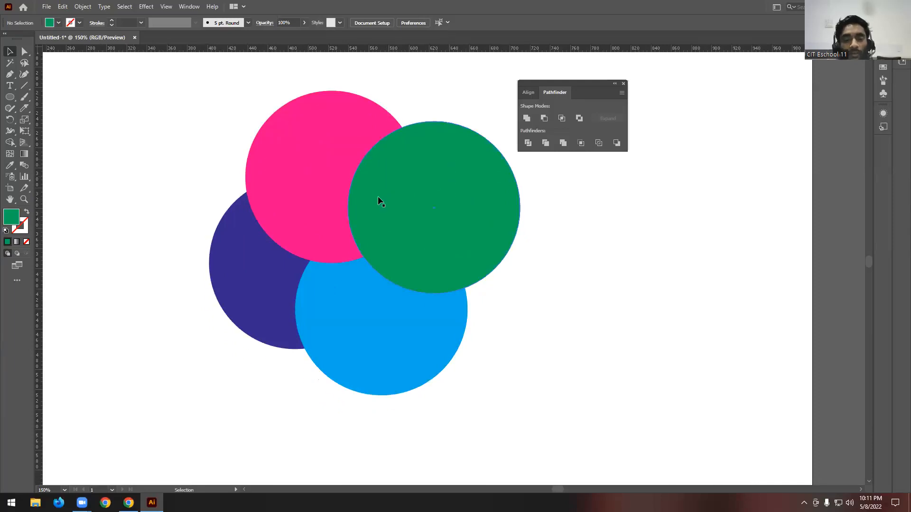
scroll(600, 312, "up", 1)
left_click_drag(137, 112, 578, 432)
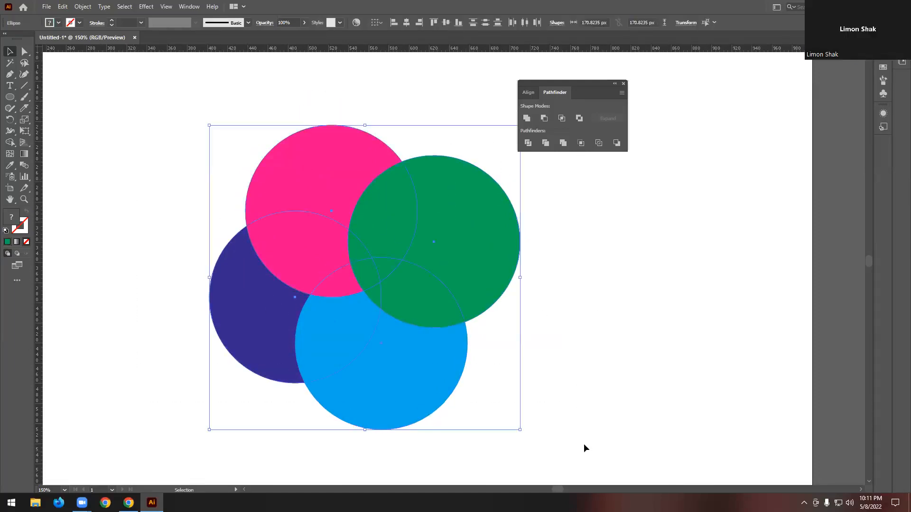
left_click(579, 143)
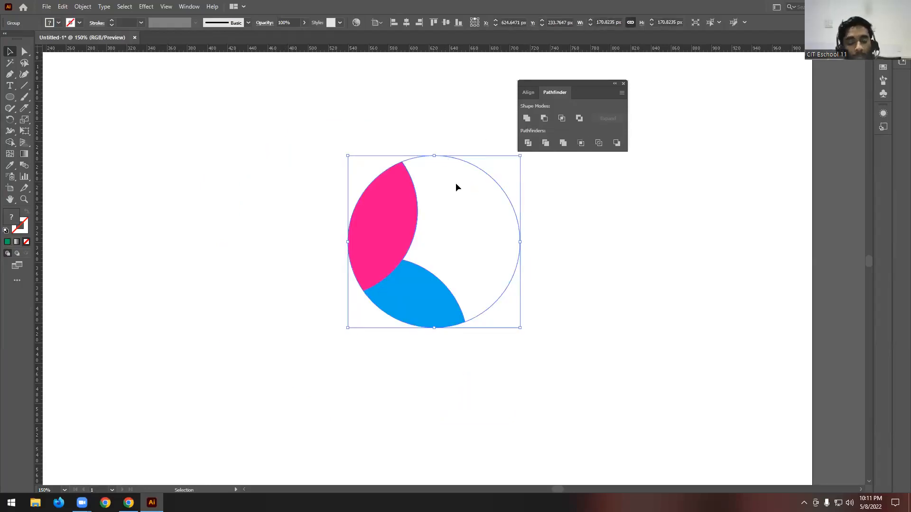
- Undo the crop to bring back the four full circles and deselect them
key("ctrl+z")
key("ctrl+z")
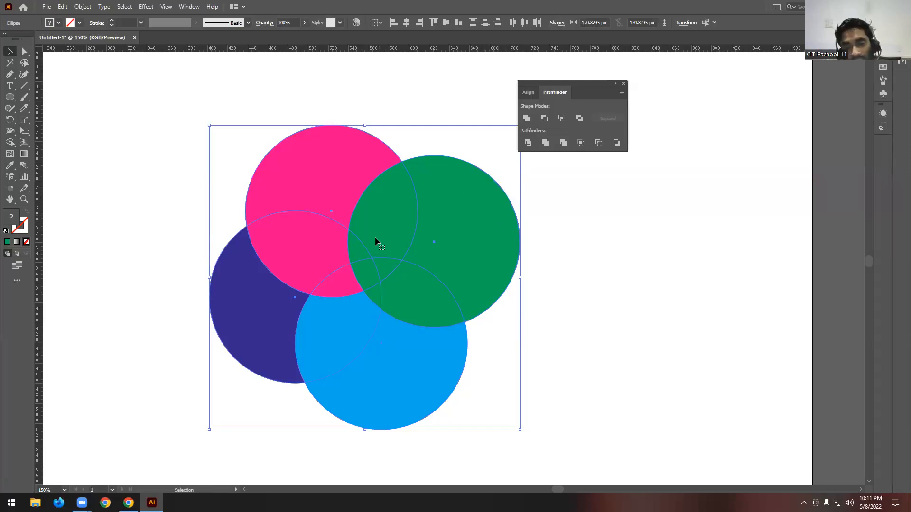
left_click(606, 275)
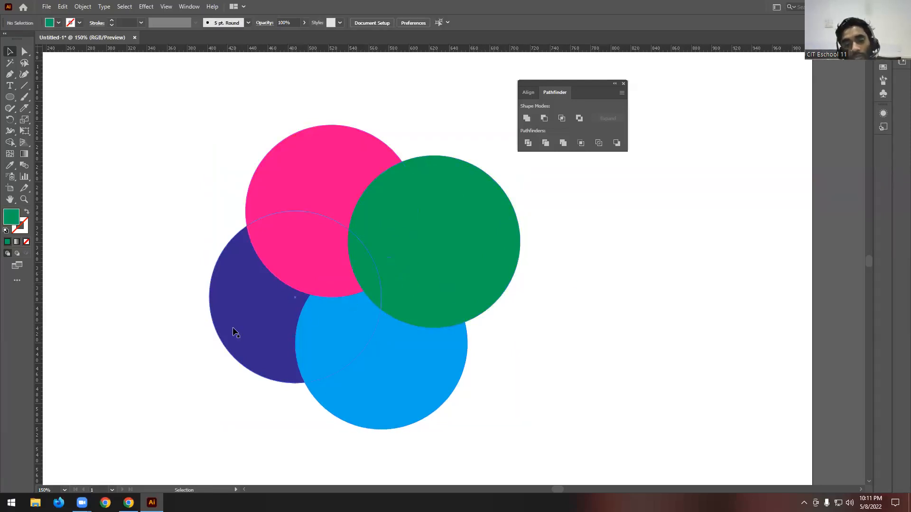
- Move the blue, pink and purple circles so that each one lies farther beneath the green circle
left_click_drag(413, 372, 459, 367)
left_click_drag(293, 191, 342, 156)
left_click_drag(248, 313, 278, 309)
- Crop the rearranged circles with the Pathfinder and deselect the cropped group
left_click_drag(214, 162, 519, 283)
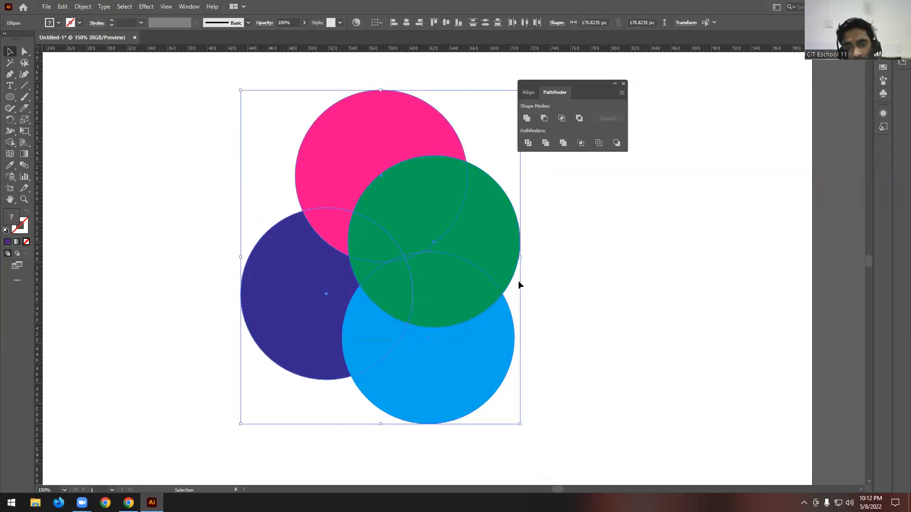
left_click(581, 143)
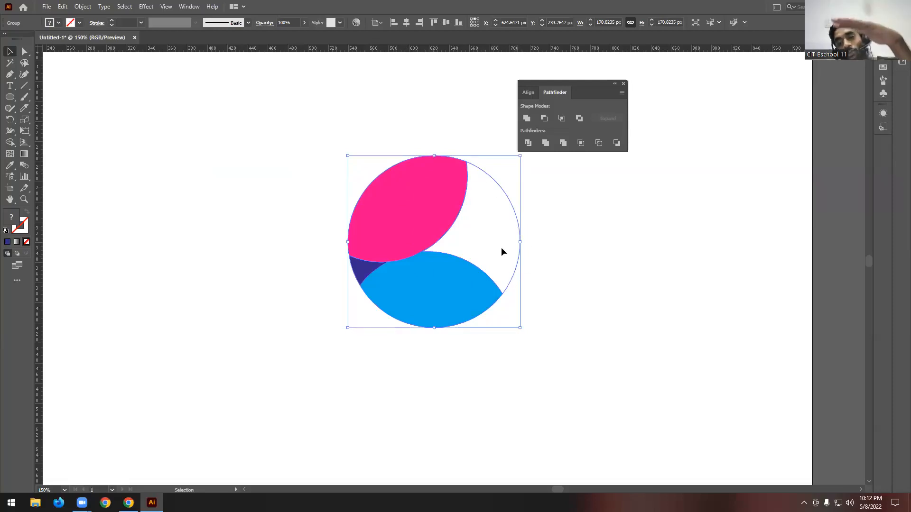
left_click(553, 213)
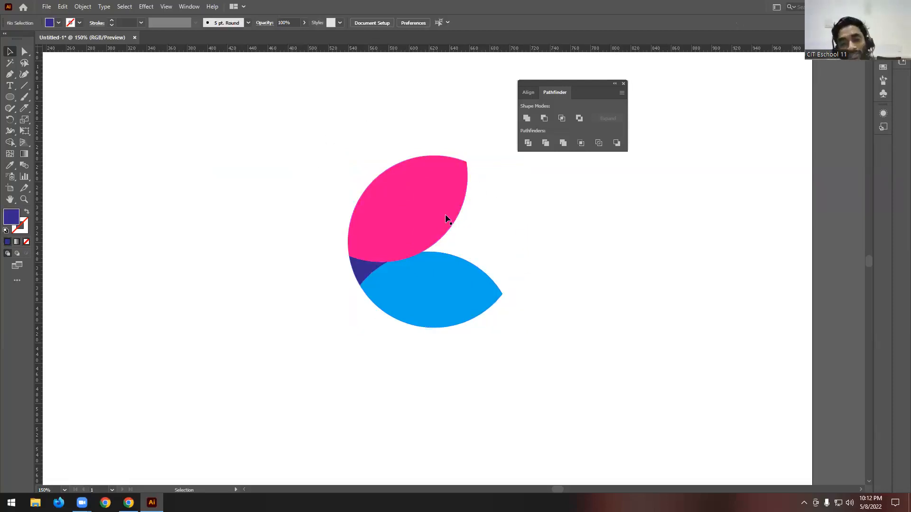
- Undo the latest crop to restore the rearranged circles and leave them deselected
scroll(396, 247, "down", 2)
scroll(491, 238, "up", 1)
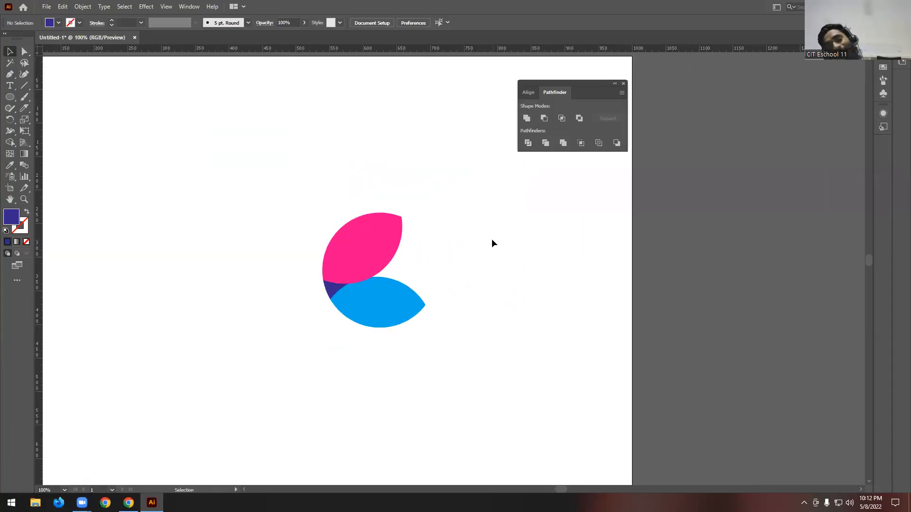
scroll(502, 249, "down", 2)
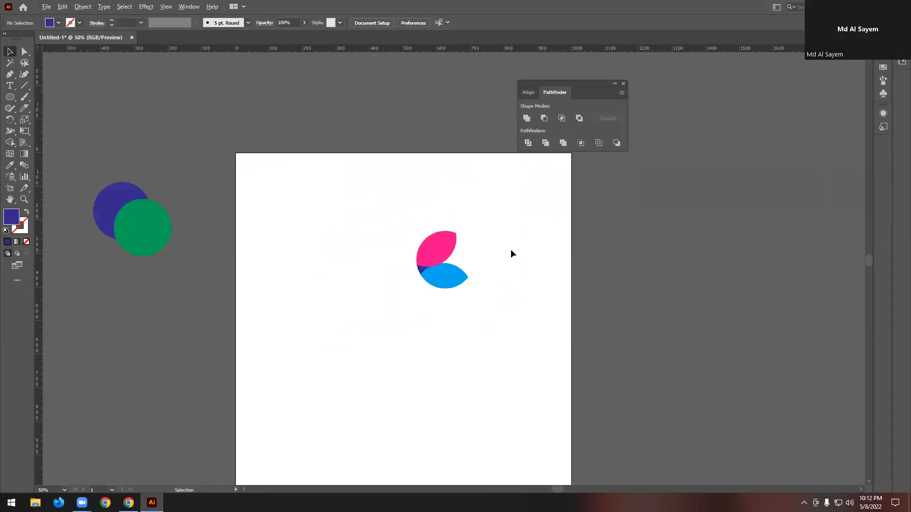
scroll(510, 251, "up", 1)
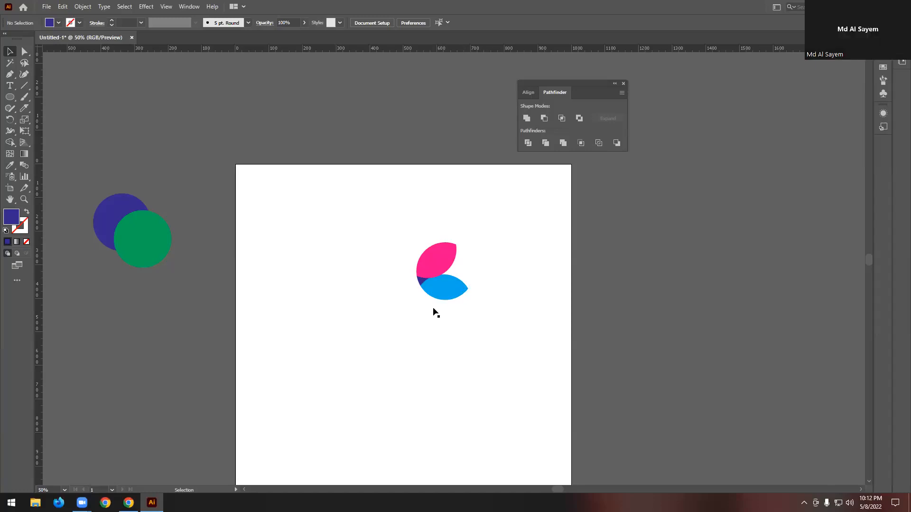
scroll(444, 255, "up", 2)
key("ctrl+z")
left_click(529, 258)
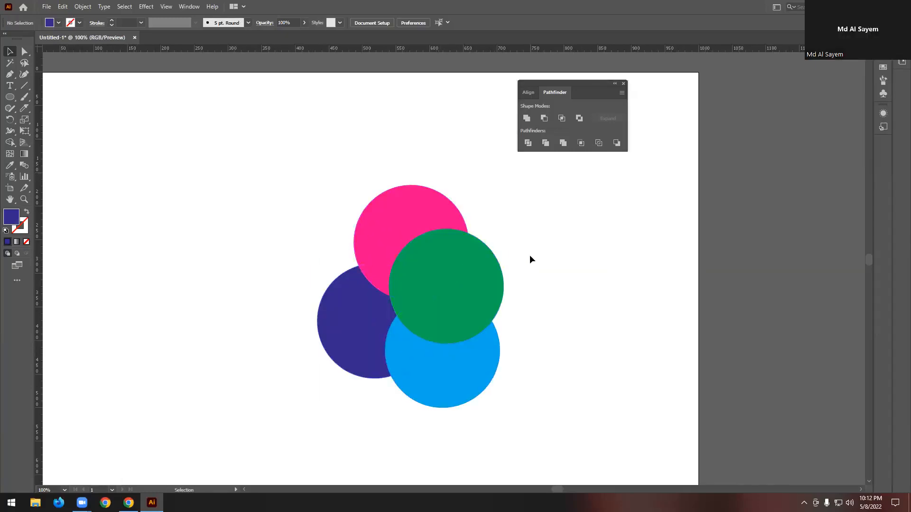
- Place a copy of the off-artboard purple and green circle pair on the artboard beside the four overlapping circles
scroll(407, 260, "down", 2)
scroll(435, 264, "up", 1)
scroll(379, 256, "up", 3)
scroll(371, 250, "down", 1)
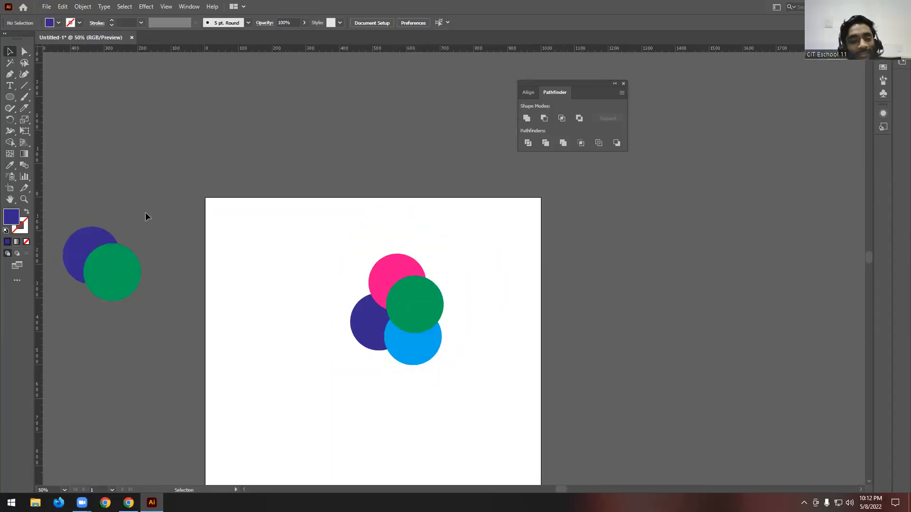
left_click(101, 256)
left_click_drag(102, 260, 316, 314)
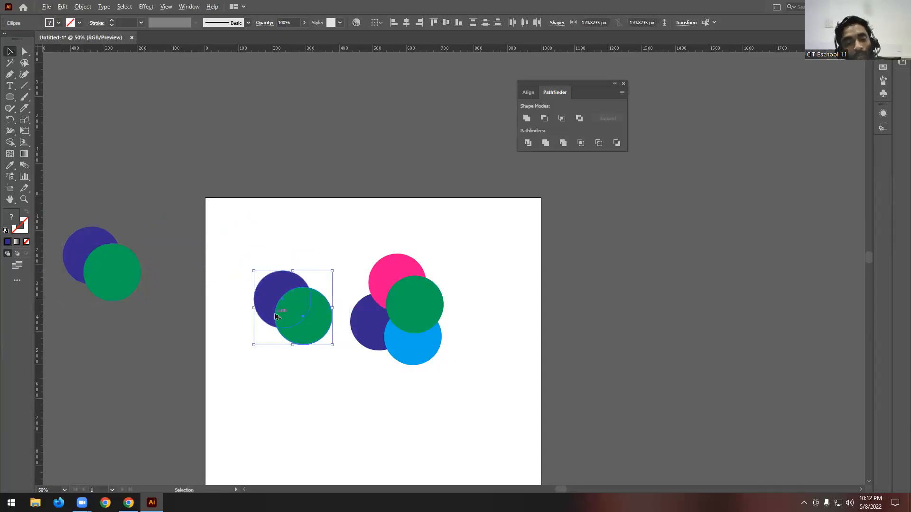
- Intersect the copied purple and green circles as a compound shape, expand it into a plain leaf shape and deselect it
scroll(316, 309, "up", 2)
left_click_drag(194, 198, 391, 422)
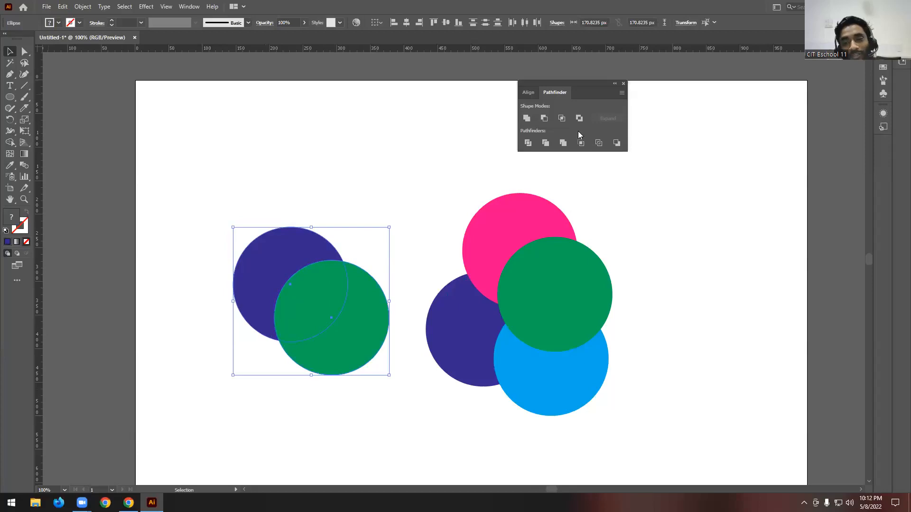
left_click(562, 119, "alt")
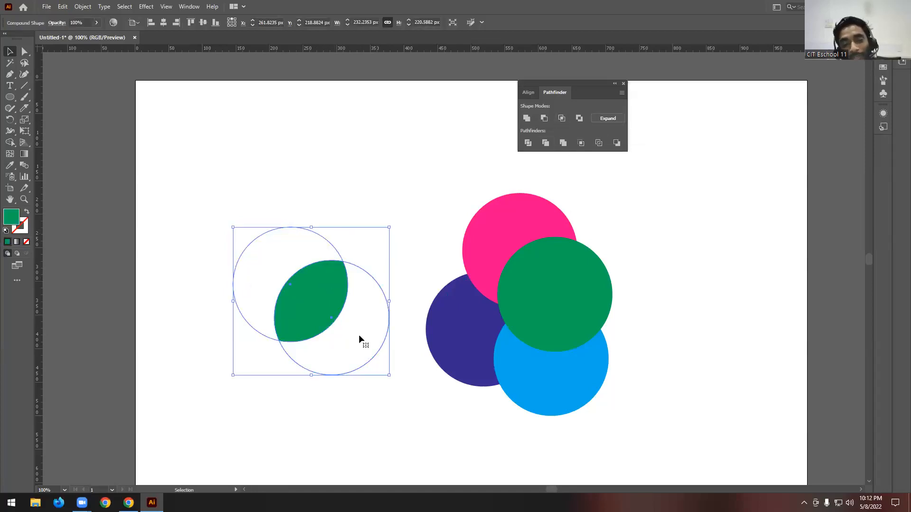
left_click(612, 118)
left_click(631, 191)
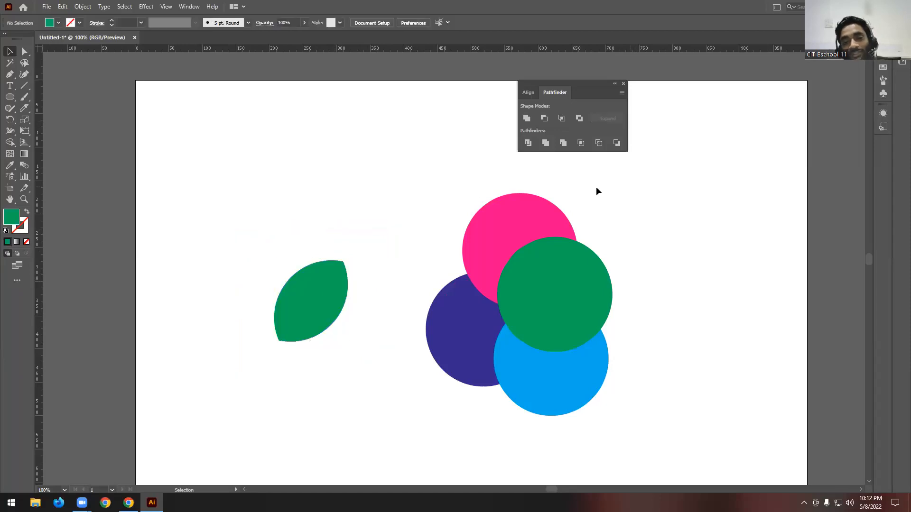
- Crop the four overlapping coloured circles with the Pathfinder and deselect the cropped group
left_click_drag(431, 178, 636, 408)
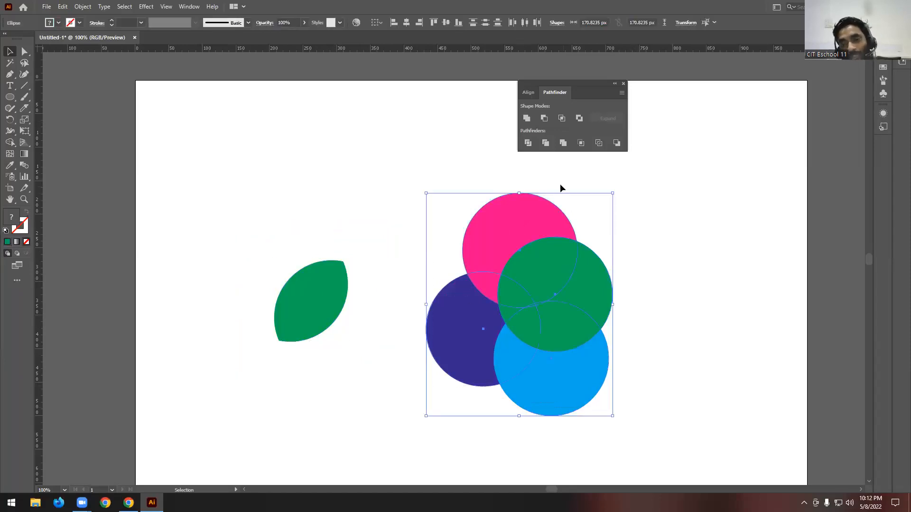
left_click(580, 144)
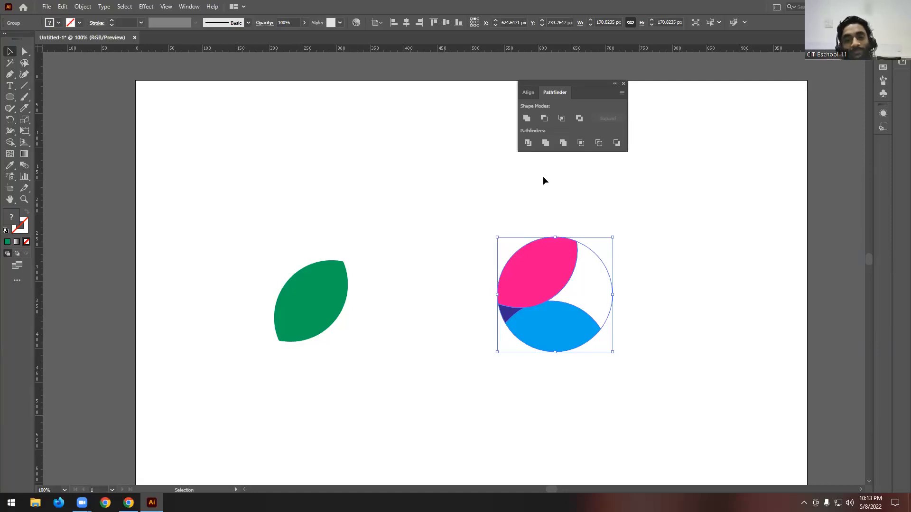
left_click(354, 216)
- Delete the green leaf shape and the cropped group from the artboard
scroll(376, 232, "down", 2)
left_click(357, 251)
key("Delete")
left_click_drag(422, 202, 517, 339)
key("Delete")
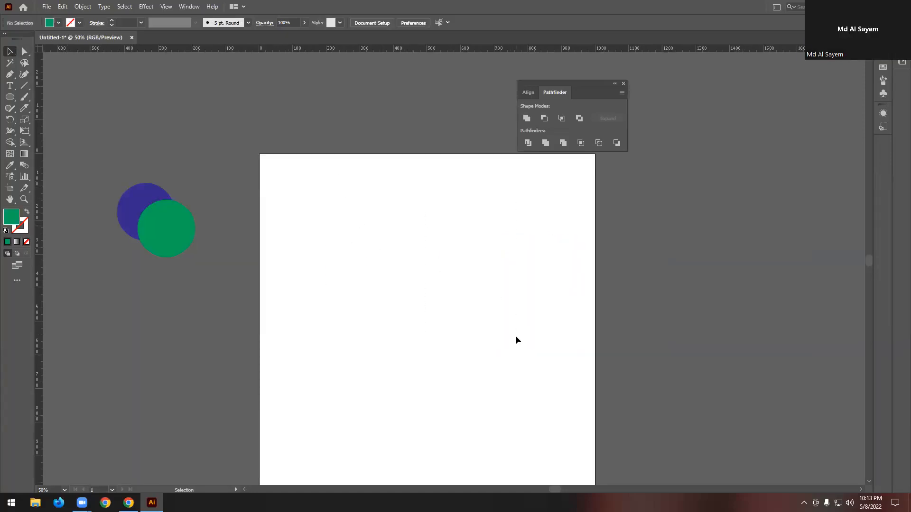
- Place a fresh copy of the off-artboard purple and green circle pair on the empty artboard
scroll(463, 263, "up", 1)
scroll(193, 195, "down", 1)
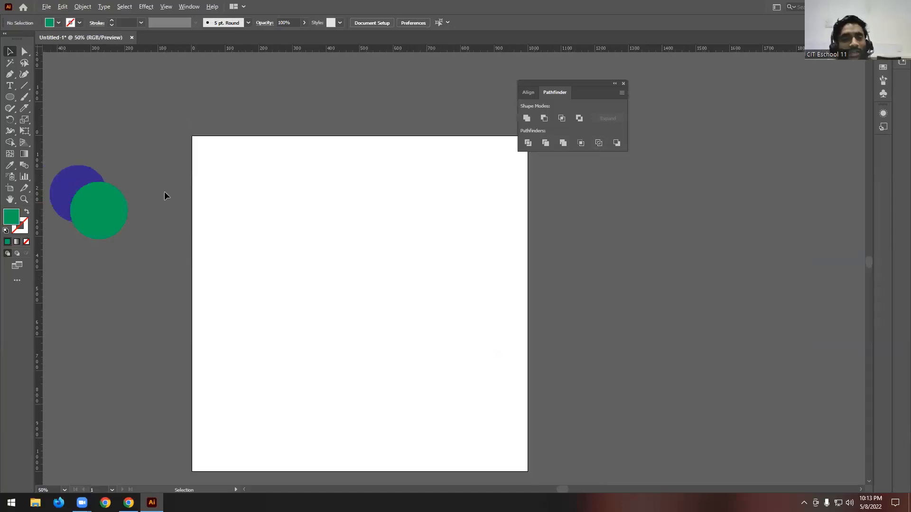
left_click_drag(95, 209, 417, 287)
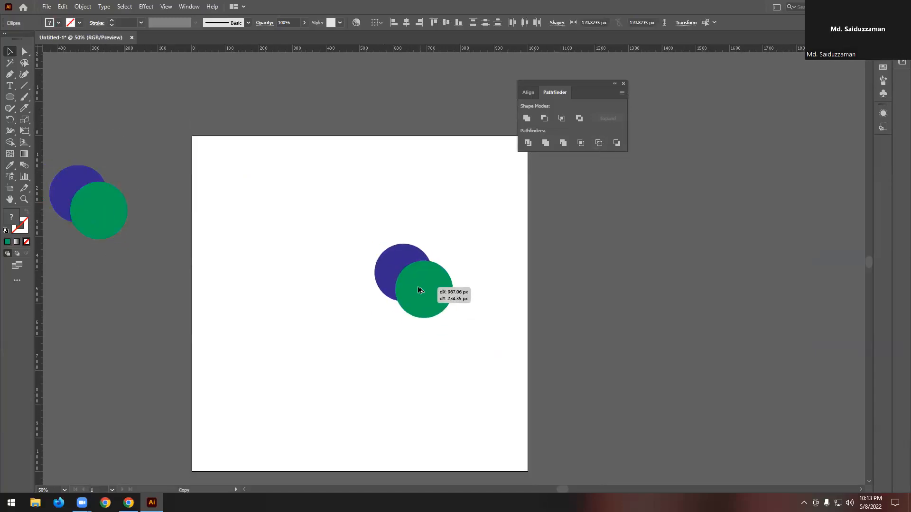
scroll(418, 295, "up", 1)
scroll(418, 295, "up", 1)
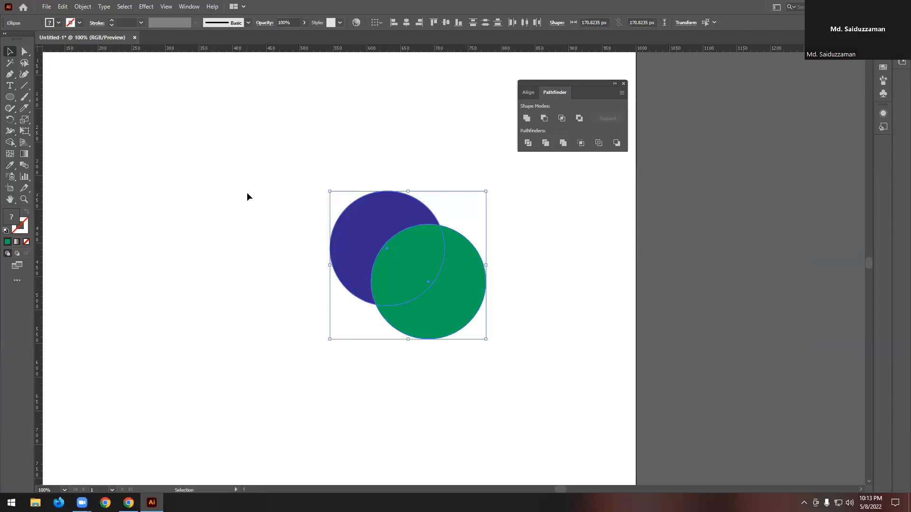
- Shift the copied circle pair sideways and duplicate the green circle above it as a third overlapping circle
left_click_drag(472, 284, 373, 279)
left_click(364, 330)
left_click_drag(341, 305, 318, 217)
left_click(427, 212)
- Reposition the purple circle and both green circles to form a triangular arrangement in which all three overlap
left_click(244, 284)
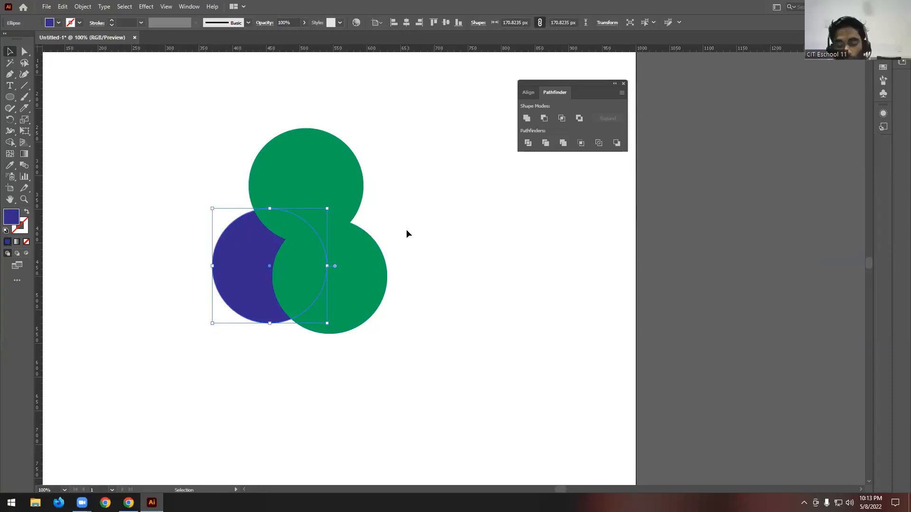
left_click_drag(310, 181, 299, 183)
scroll(491, 235, "down", 1)
scroll(338, 238, "up", 2)
left_click_drag(431, 298, 441, 295)
- Fill the upper green circle with light blue and deselect it
left_click(360, 169)
left_click(59, 23)
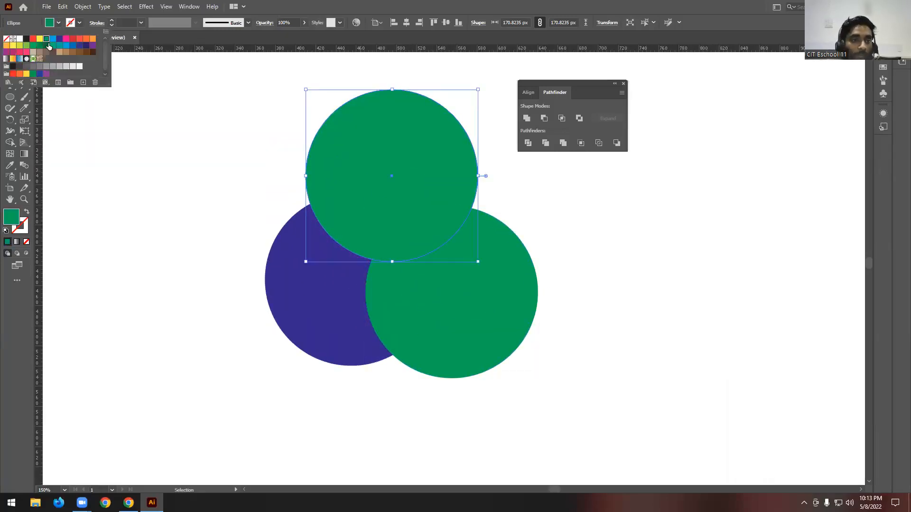
left_click(53, 40)
left_click(166, 101)
left_click(264, 216)
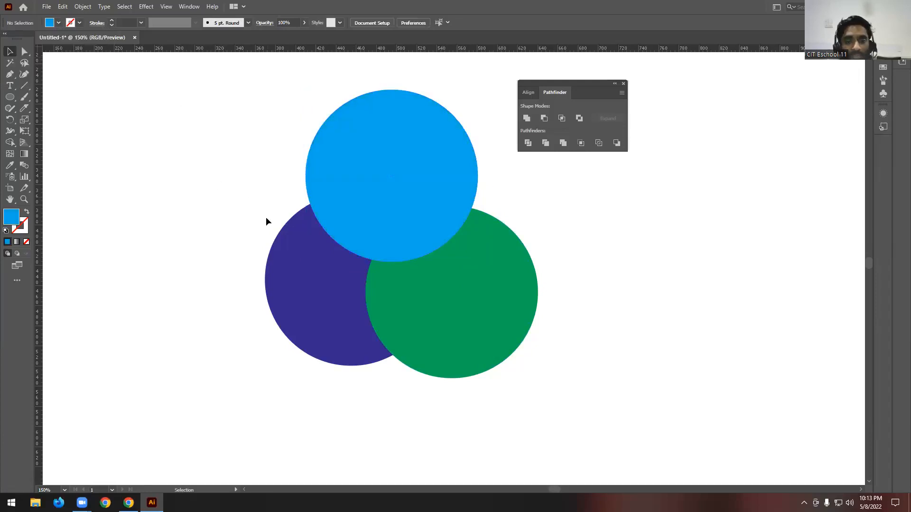
- Fill the uppermost circle of the trio with bright pink and deselect it
scroll(266, 219, "up", 2)
left_click(342, 214)
left_click(58, 23)
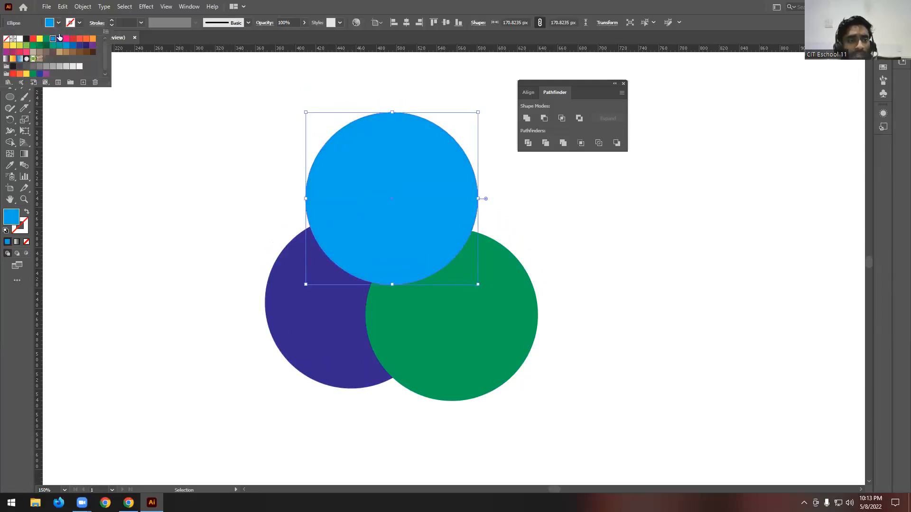
left_click(66, 38)
left_click(155, 136)
- Fill the green circle with red and nudge the purple circle slightly outward, leaving everything deselected
left_click(500, 322)
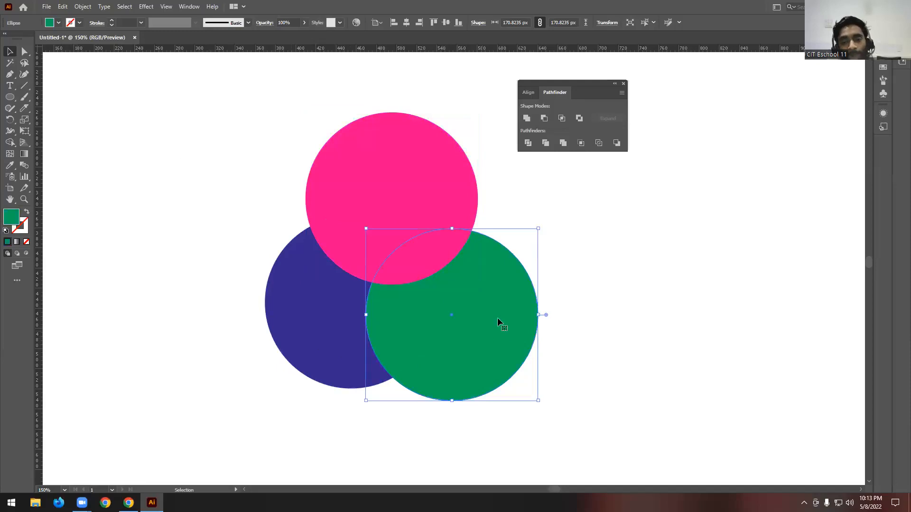
left_click(58, 23)
left_click(72, 38)
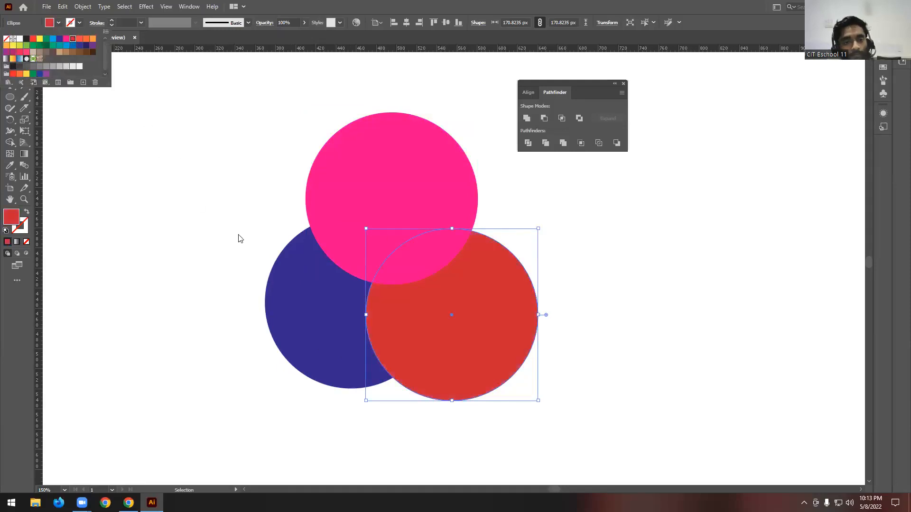
left_click(240, 238)
left_click_drag(285, 301, 278, 306)
left_click(214, 193)
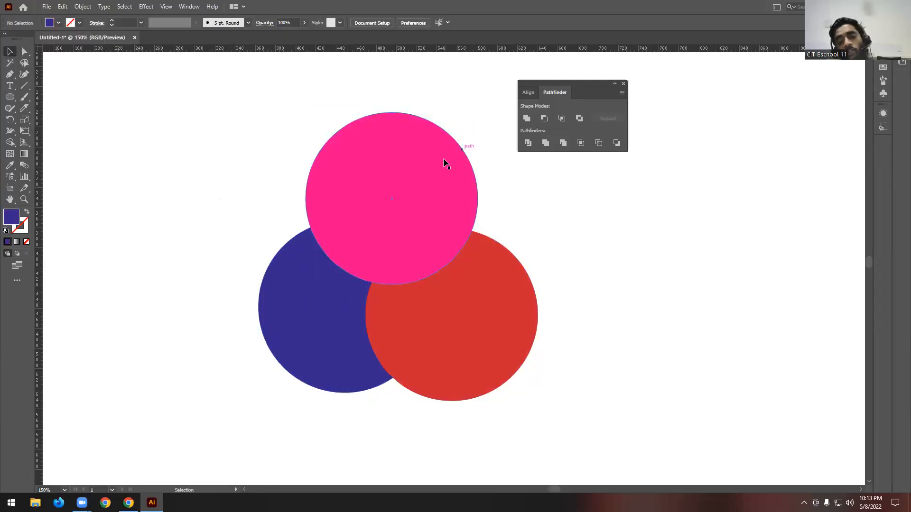
- Select the overlapping pink, purple and red circles together for the next Pathfinder operation
left_click(420, 159)
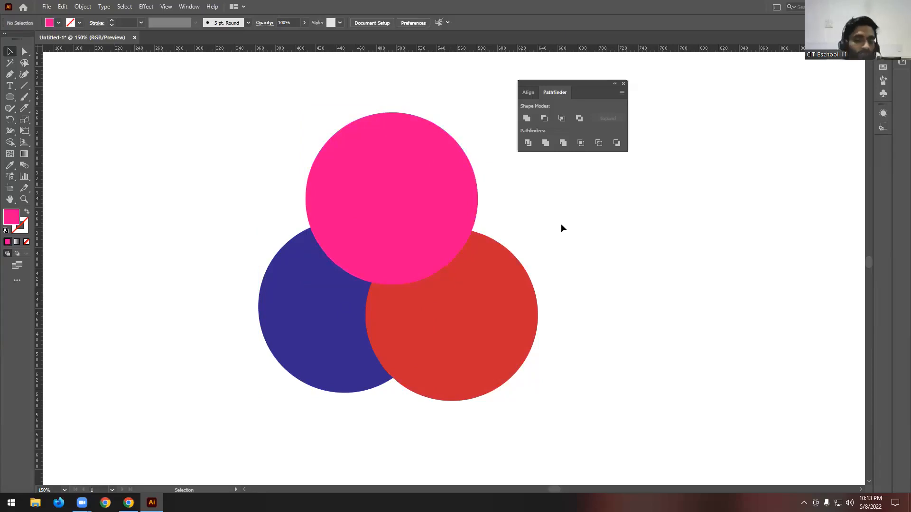
left_click(408, 136)
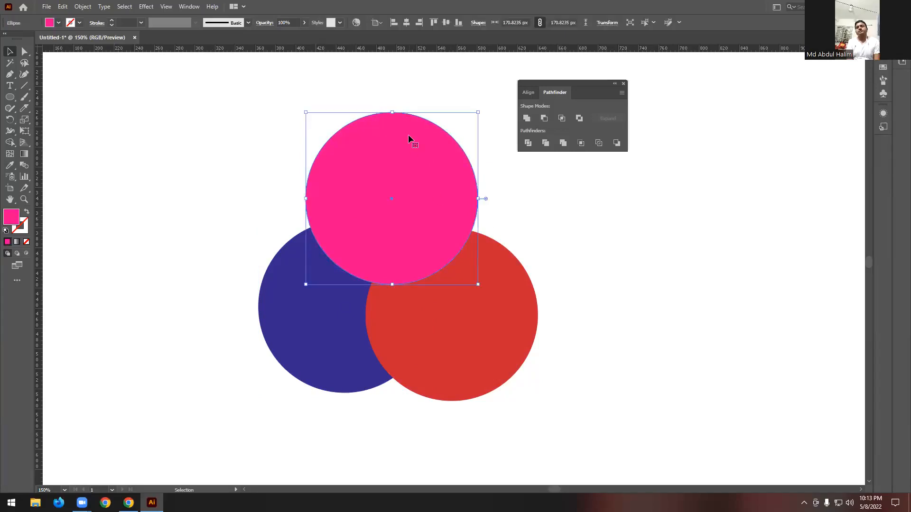
scroll(408, 137, "up", 2)
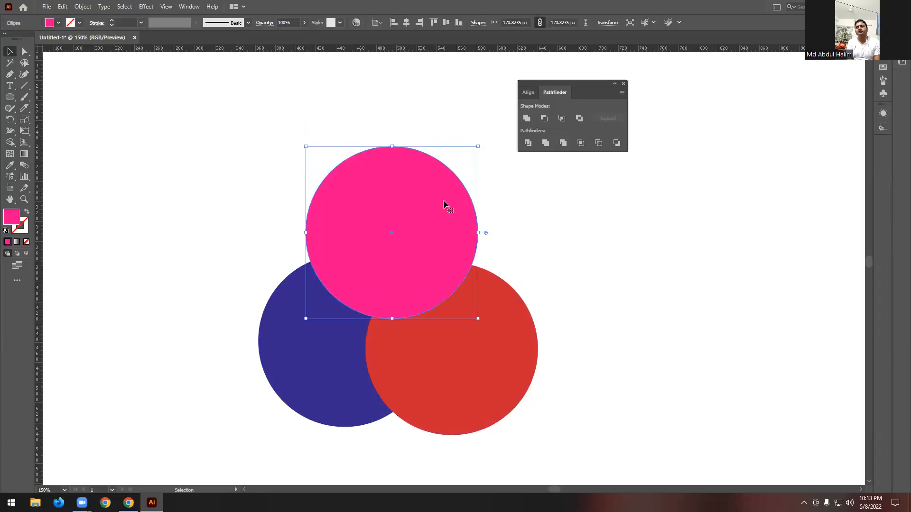
scroll(521, 251, "down", 2)
left_click(507, 303)
left_click(307, 315)
left_click_drag(191, 127, 619, 431)
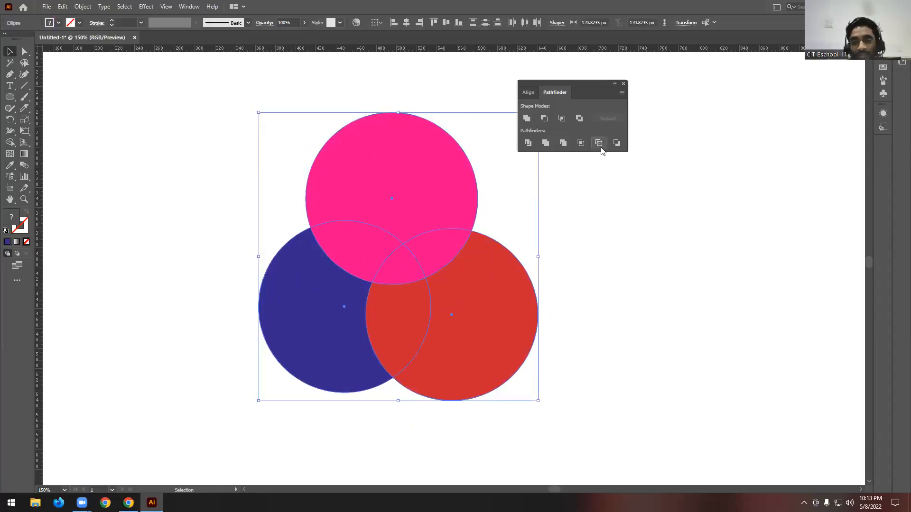
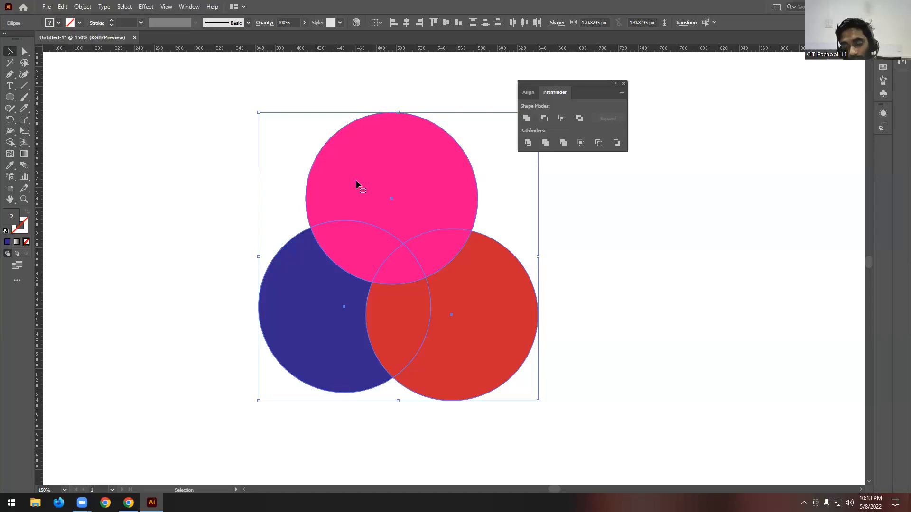
- Apply the Pathfinder Outline operation to the three overlapping circles and set the outlines' stroke weight to 4 pt
left_click(599, 143)
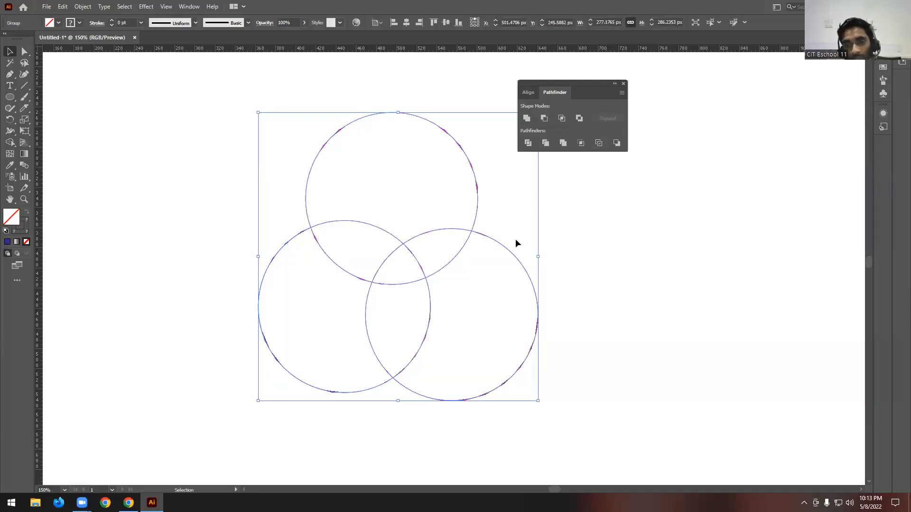
left_click(112, 20)
left_click(112, 21)
left_click(112, 21)
left_click(112, 20)
left_click(149, 132)
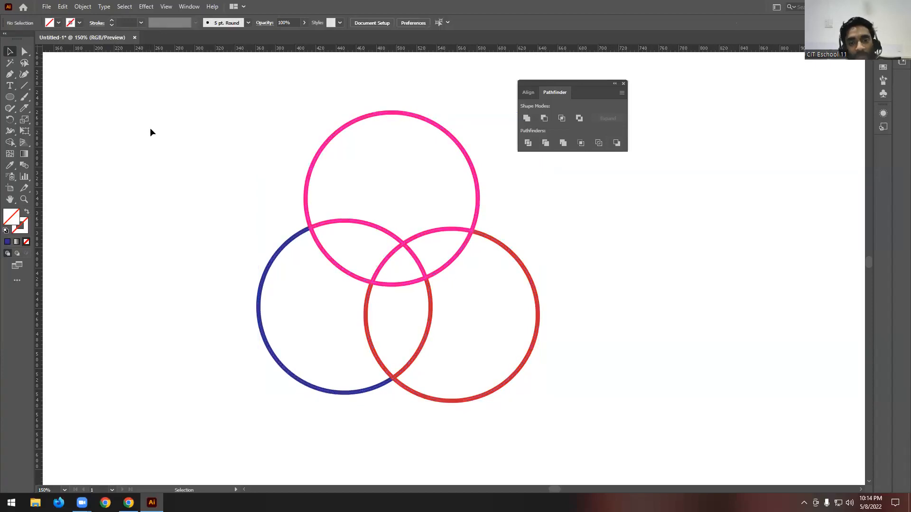
left_click_drag(221, 99, 601, 448)
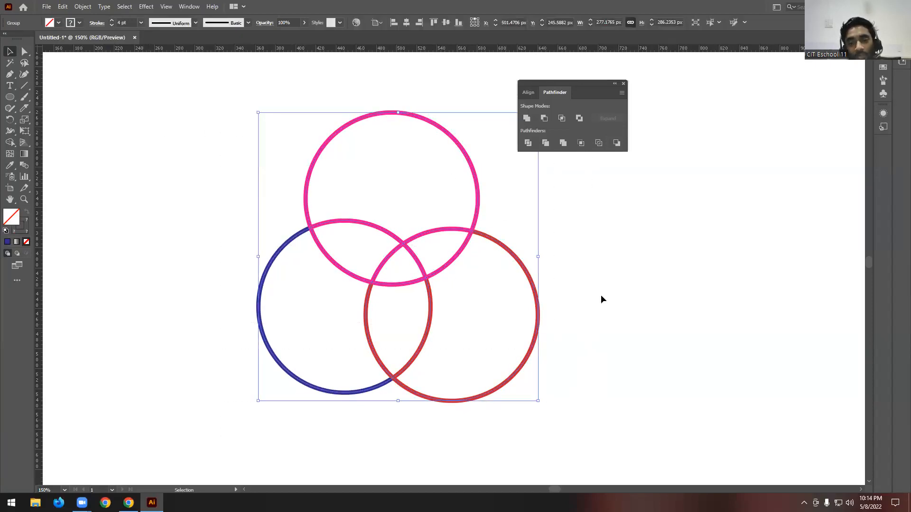
left_click(582, 223)
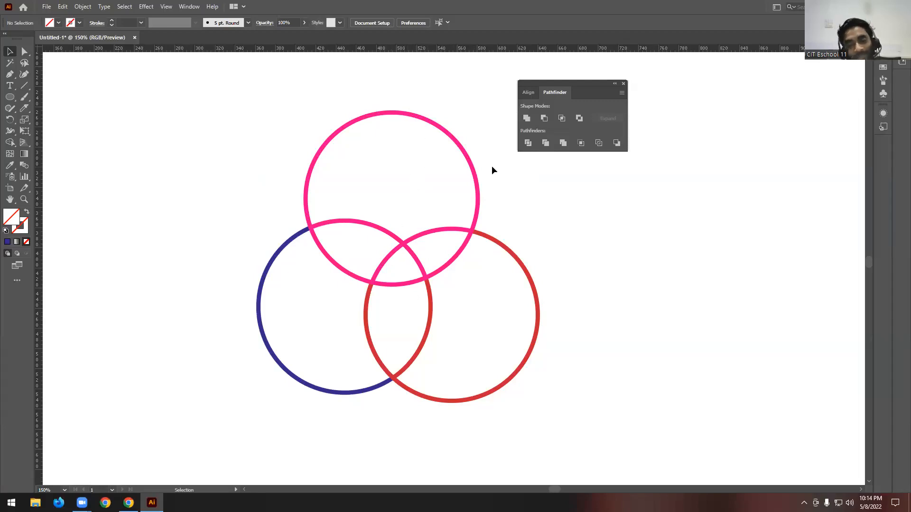
scroll(492, 166, "down", 2)
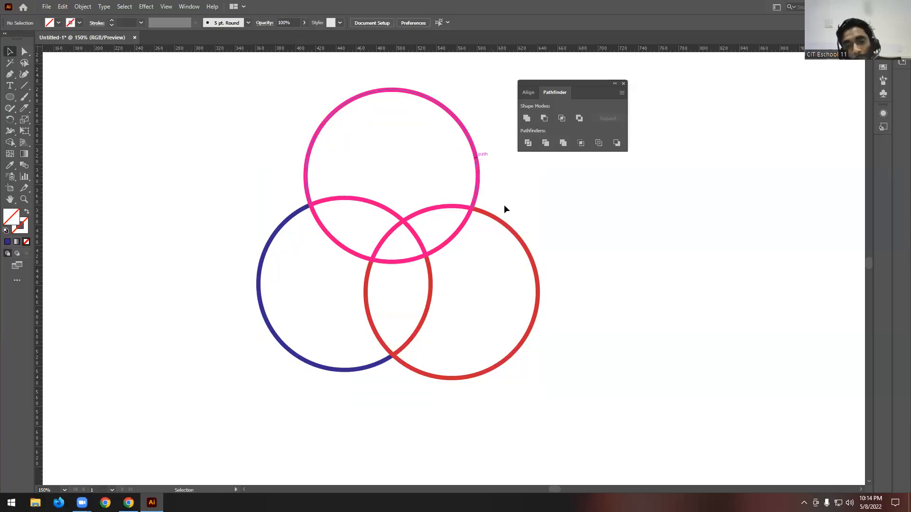
scroll(520, 243, "down", 3)
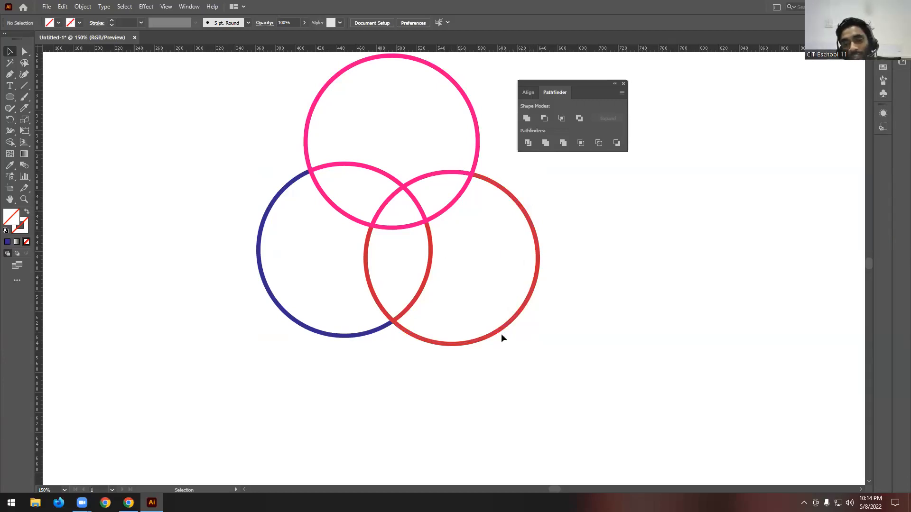
left_click_drag(224, 229, 308, 277)
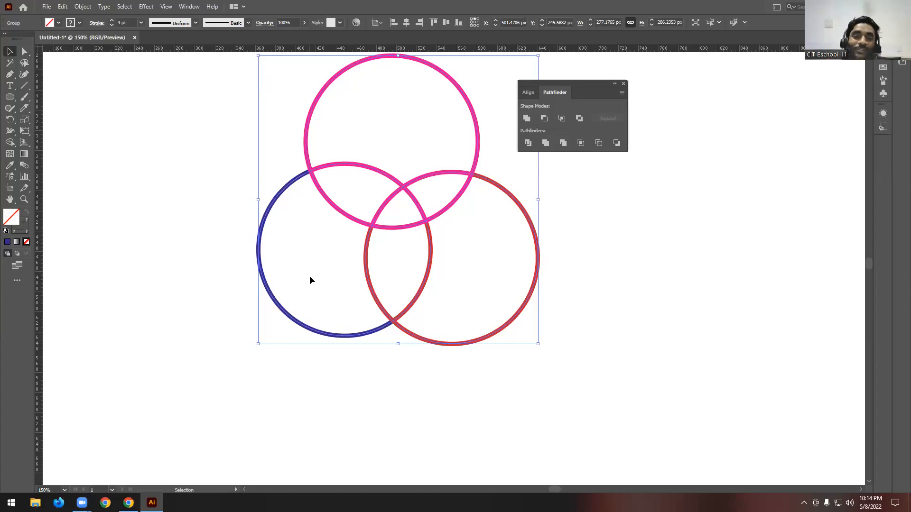
left_click_drag(221, 226, 319, 329)
left_click(407, 381)
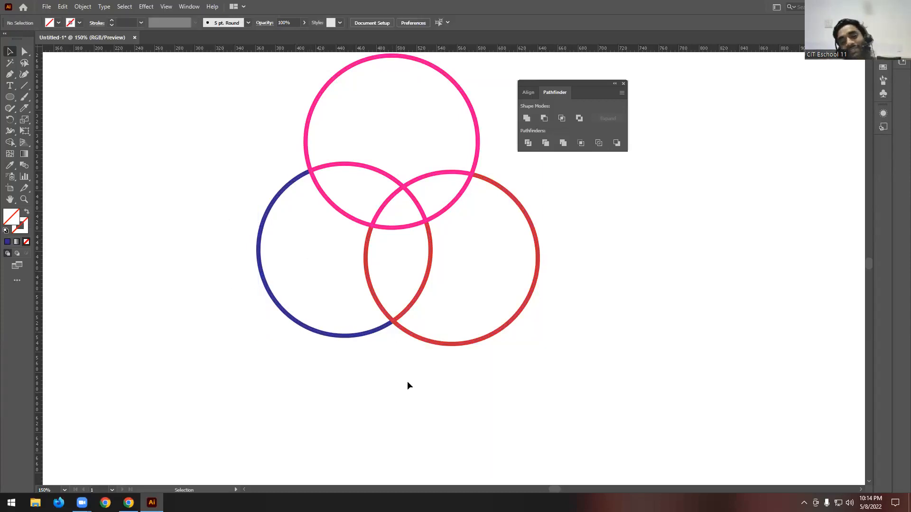
scroll(639, 295, "up", 2)
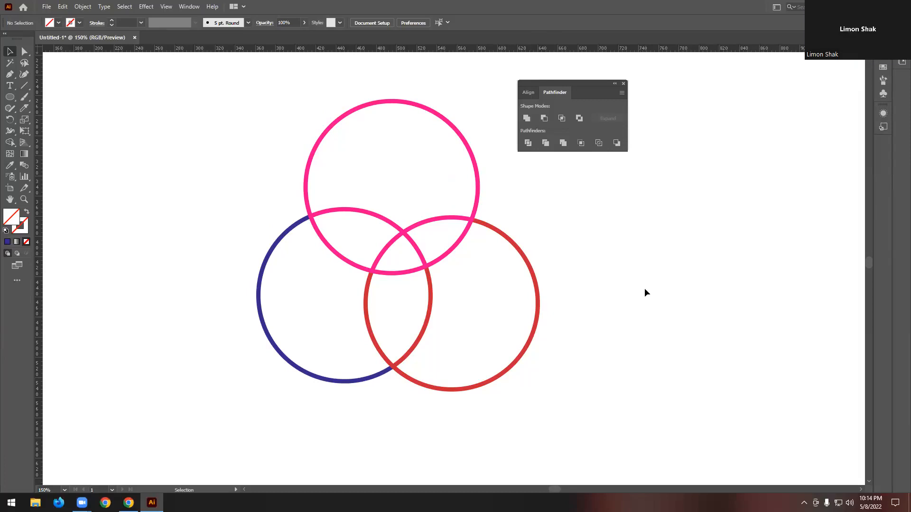
- Delete the three outlined circles from the artboard
scroll(489, 249, "down", 3)
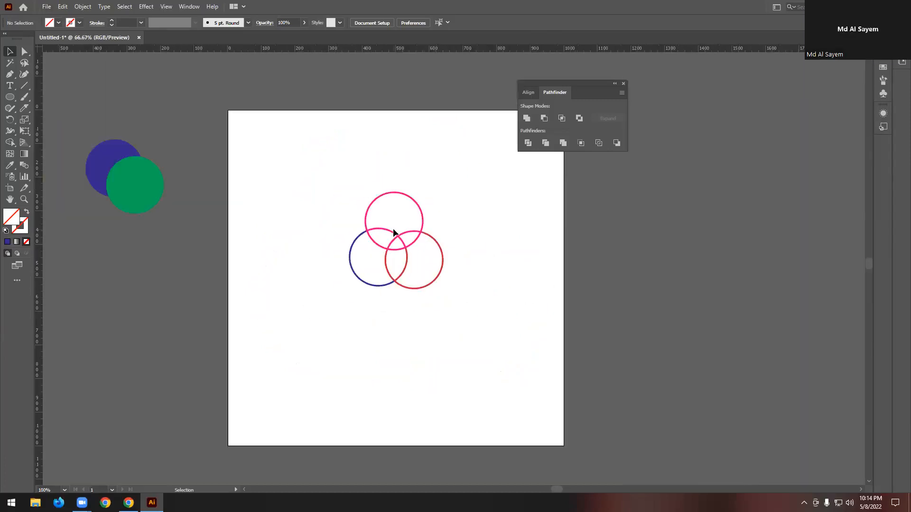
scroll(447, 234, "up", 1)
left_click_drag(396, 274, 497, 389)
key("Delete")
- Duplicate the overlapping blue and green circles from beside the artboard onto the middle of the artboard
scroll(323, 303, "down", 1)
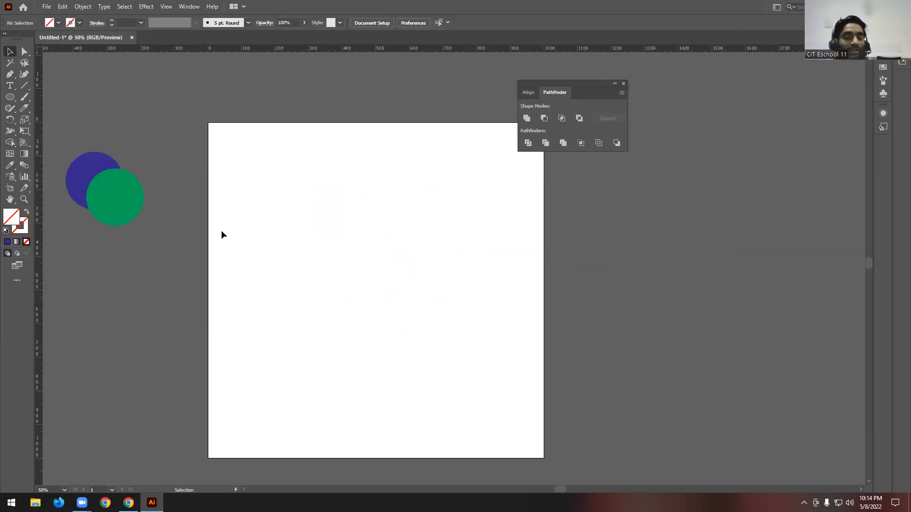
left_click_drag(145, 101, 102, 231)
left_click_drag(118, 190, 378, 287)
scroll(378, 287, "up", 1)
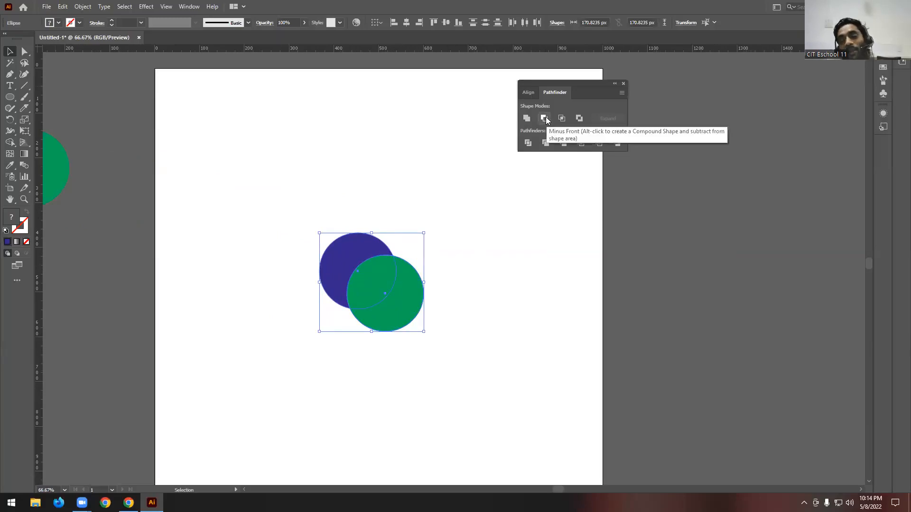
left_click(500, 268)
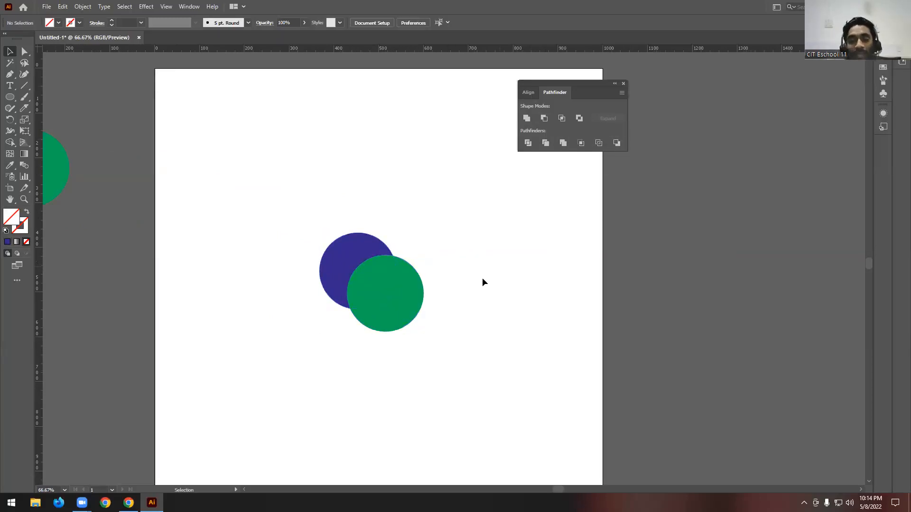
- Shift the blue circle slightly away from the green one and cut it out of the green circle with Minus Back
scroll(355, 280, "up", 1)
left_click(397, 275)
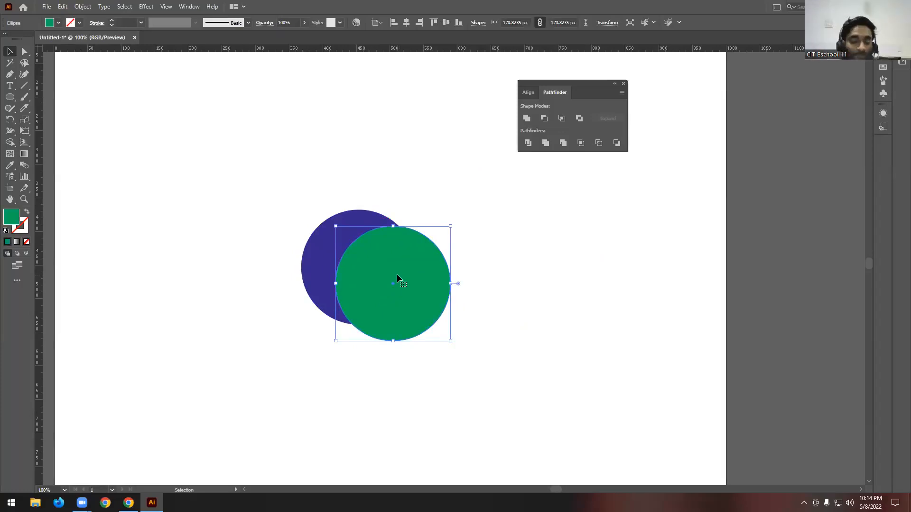
left_click(388, 190)
left_click_drag(330, 240, 329, 258)
left_click(346, 172)
left_click_drag(265, 181, 511, 374)
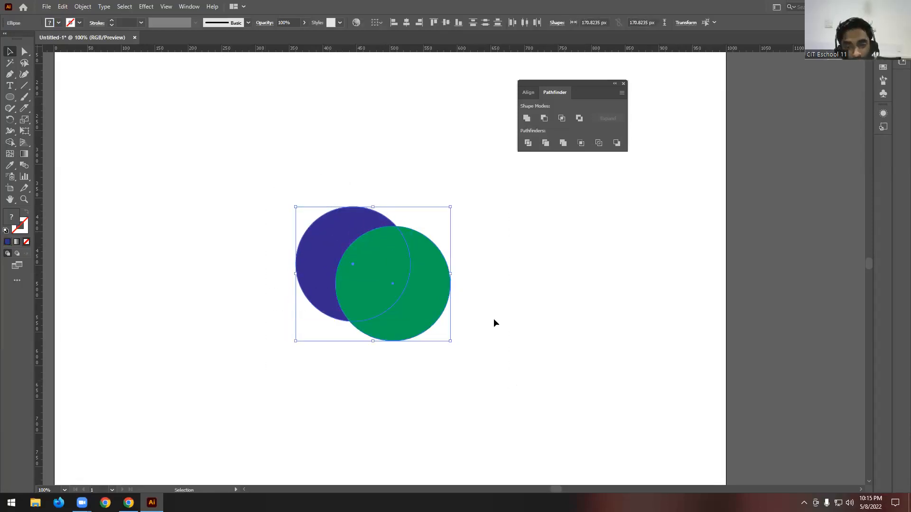
left_click(616, 143)
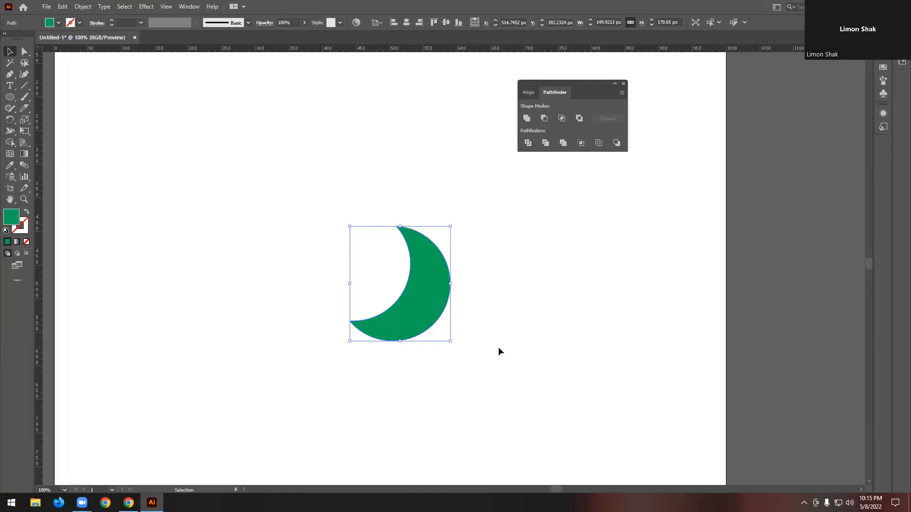
- Delete all artwork on and around the artboard, including the green crescent and the leftover circle pair
scroll(469, 328, "down", 3)
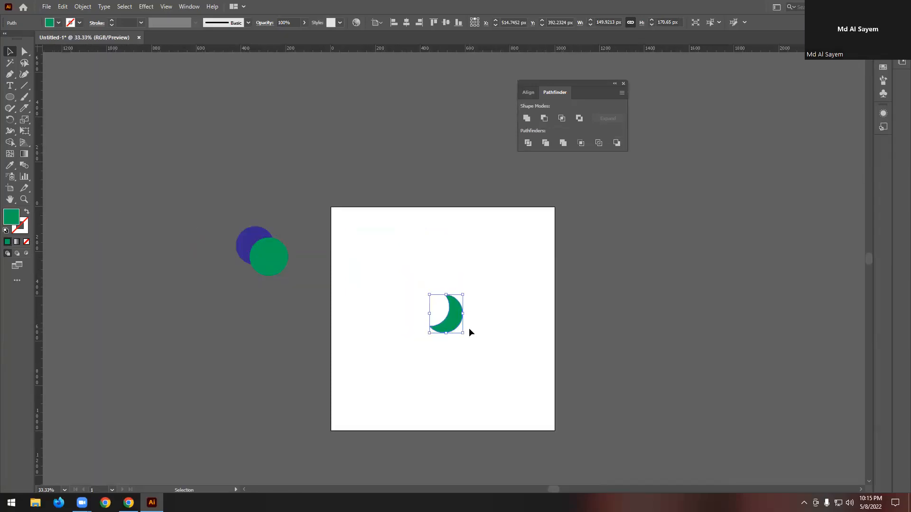
key("ctrl+a")
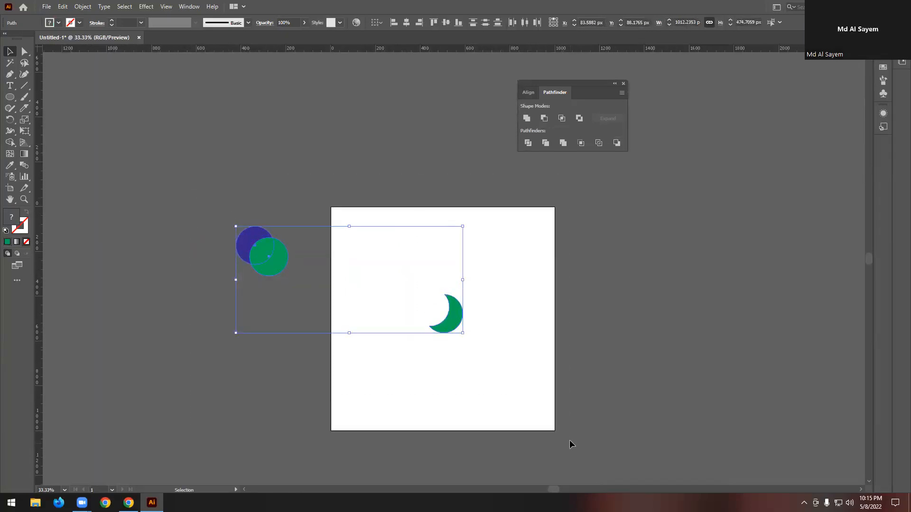
key("Delete")
scroll(505, 335, "down", 1)
scroll(479, 303, "up", 1)
- Switch to Chrome and highlight "Google Chrome Logo" in the home task before class 03 in 6 Months copy.pdf
mouse_move(129, 503)
left_click(178, 465)
left_click_drag(467, 272, 446, 228)
left_click(501, 244)
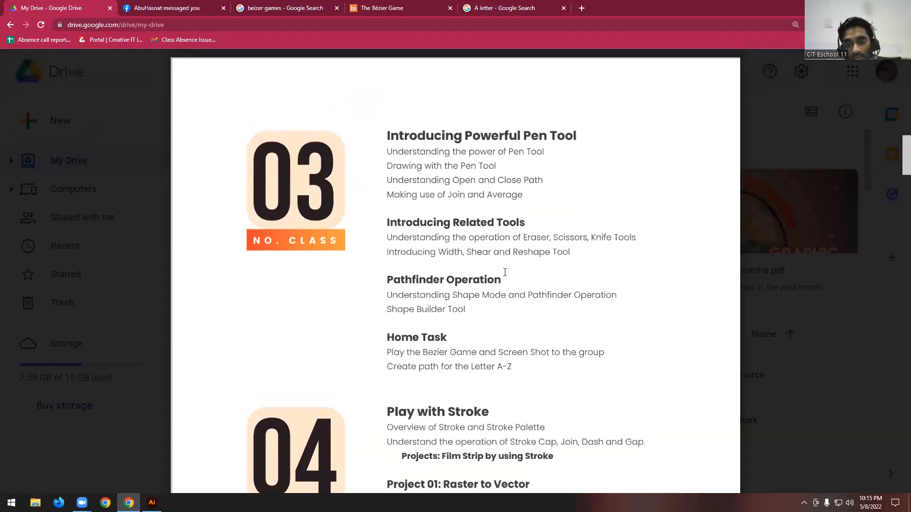
scroll(504, 265, "up", 5)
left_click_drag(435, 194, 524, 194)
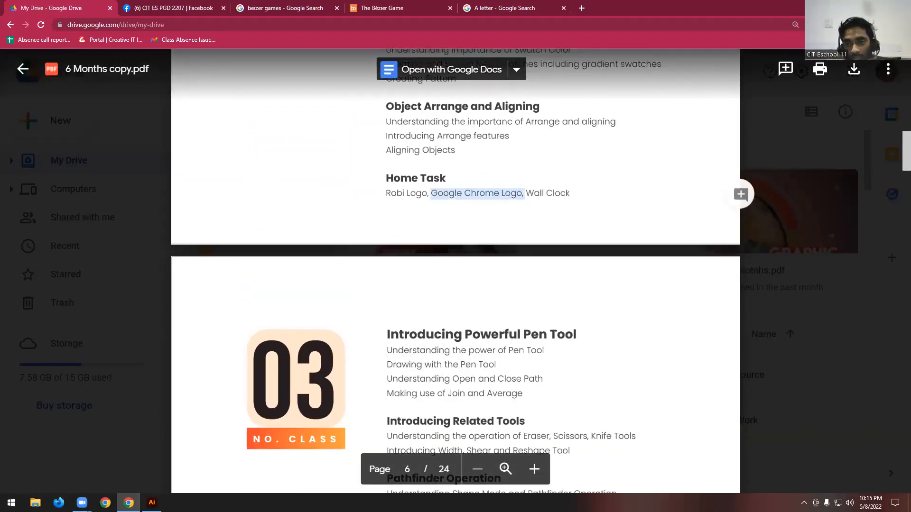
- Return to Illustrator and draw a green circle about 726 px in diameter centred on the artboard
key("alt+Tab")
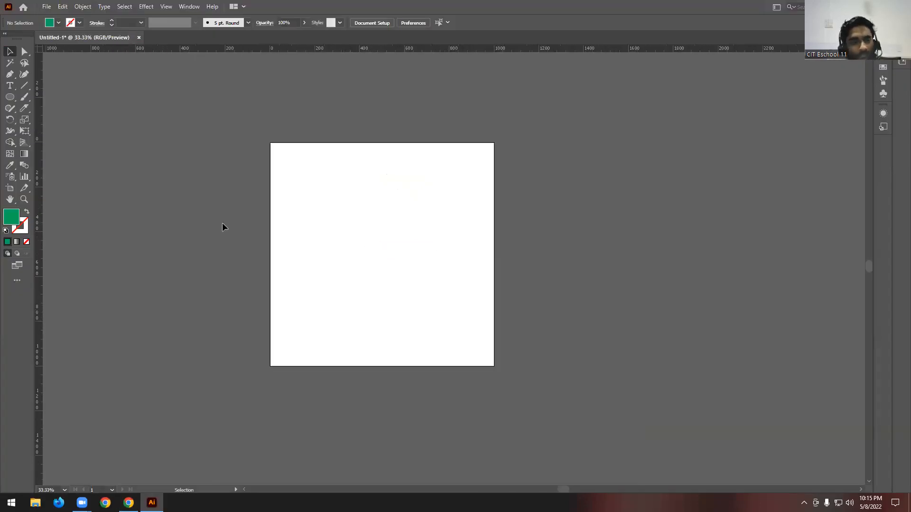
left_click(10, 97)
scroll(353, 236, "up", 1)
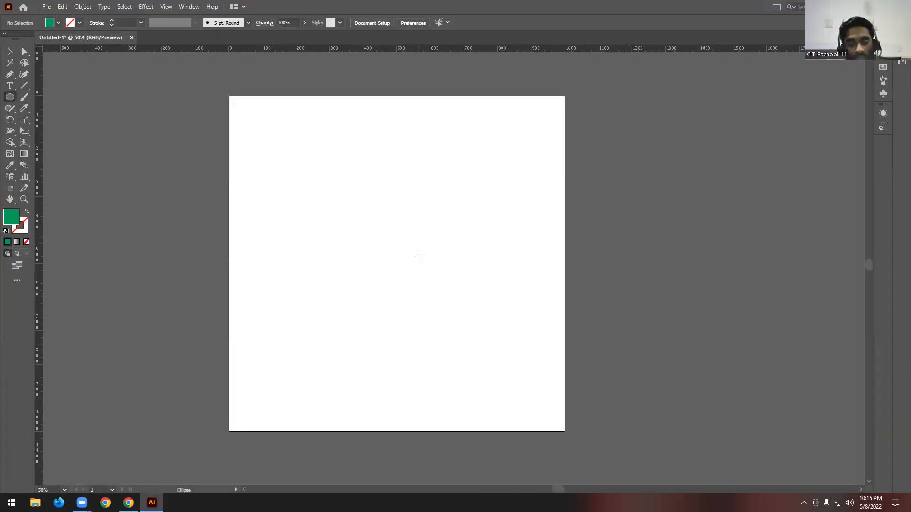
left_click_drag(397, 264, 479, 396)
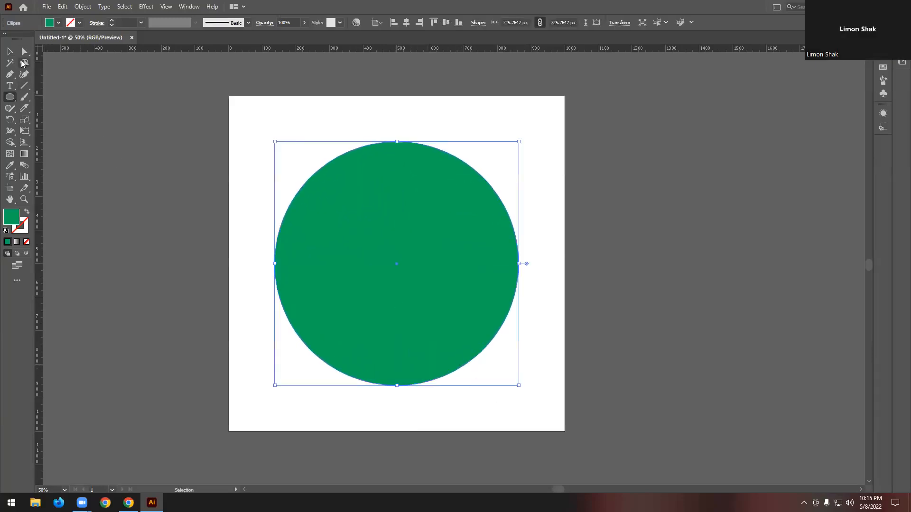
- Switch to Chrome and search the web for "google chorme logo" in a new tab
left_click(128, 502)
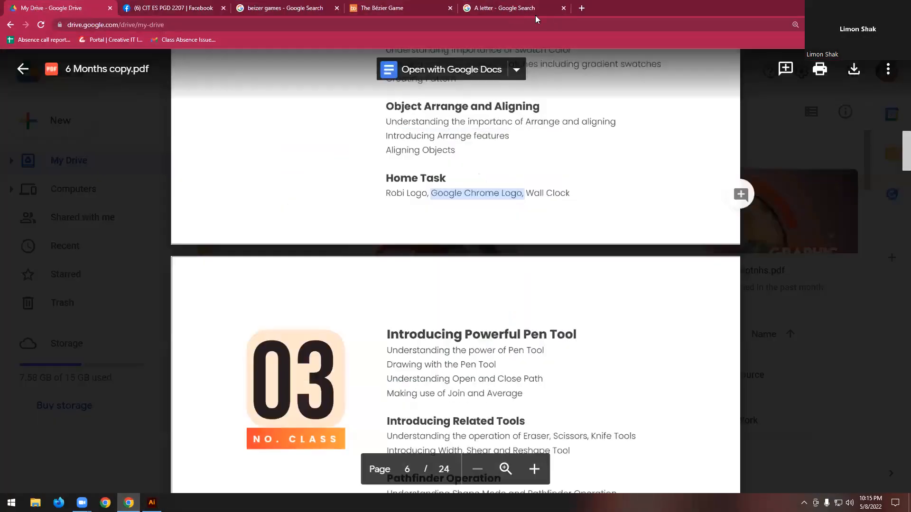
left_click(582, 8)
left_click(410, 30)
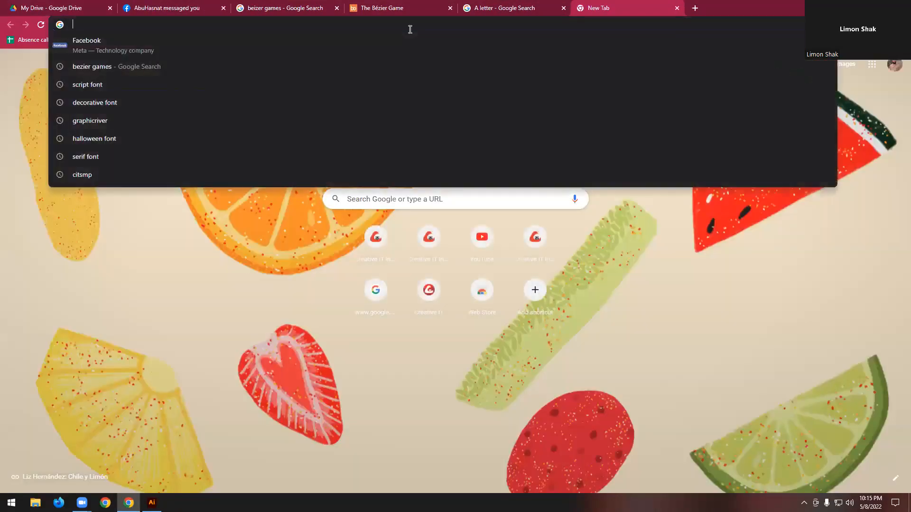
type("google chorme logo")
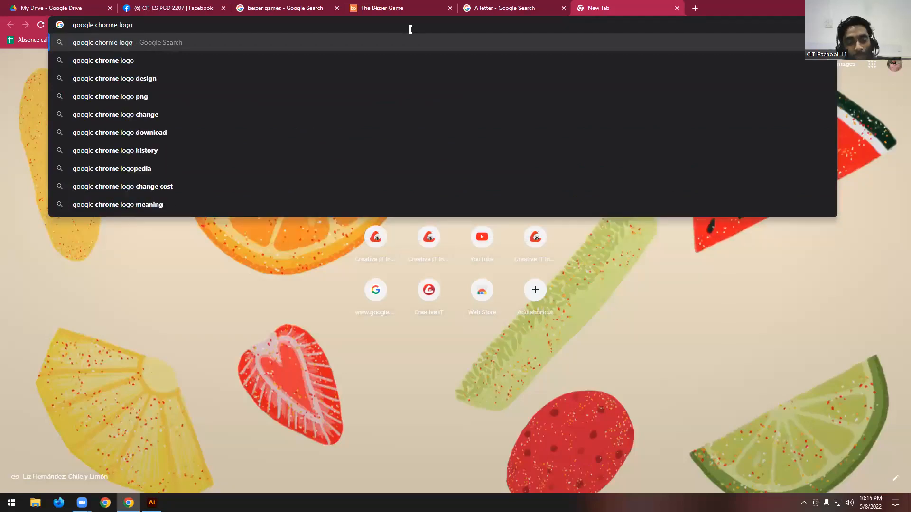
key("Return")
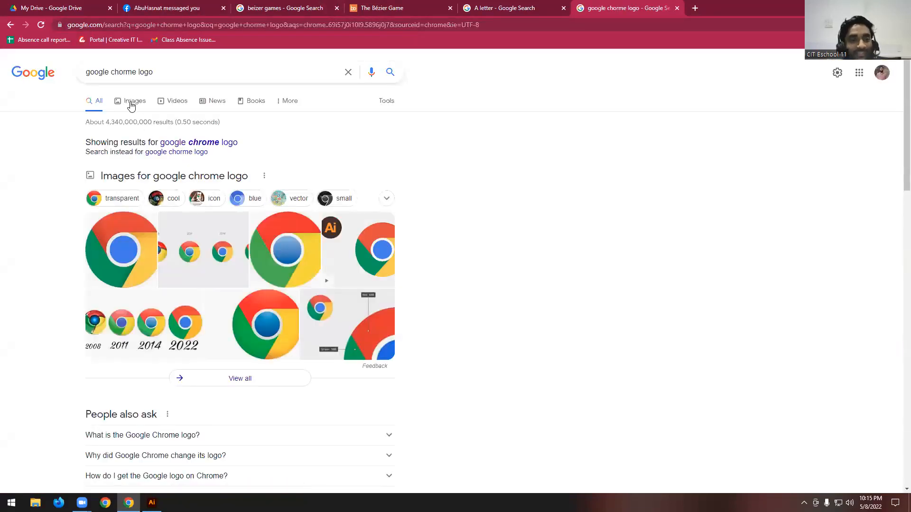
- Show image results for the corrected query "google chrome logo" and copy the flat logo image from pngitem.com
left_click(217, 146)
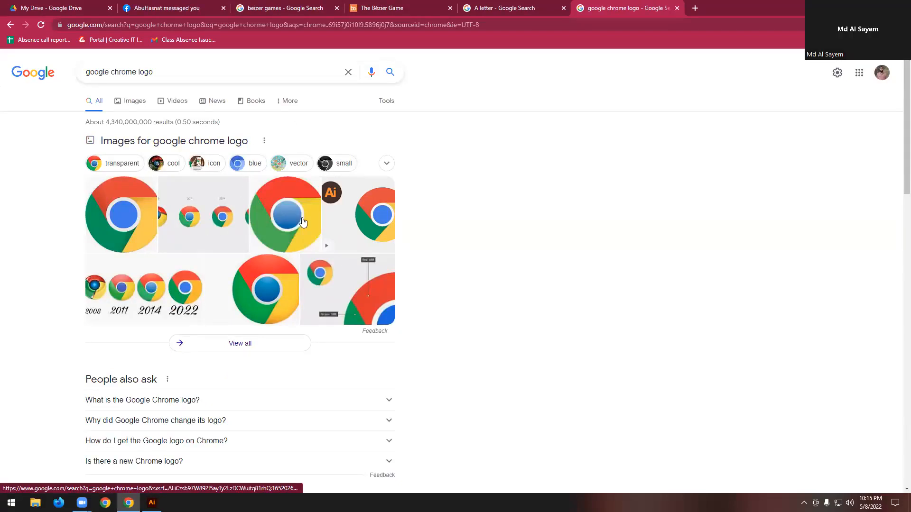
scroll(303, 252, "down", 5)
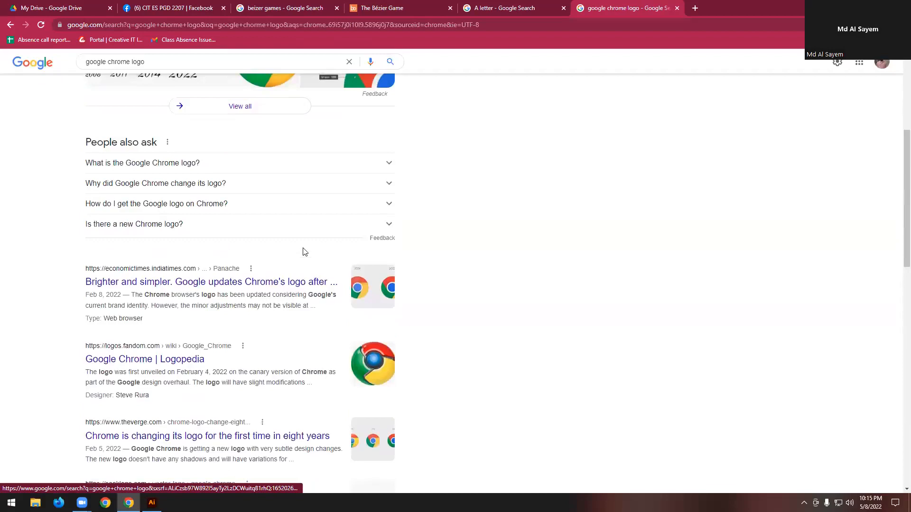
scroll(170, 137, "up", 5)
left_click(131, 101)
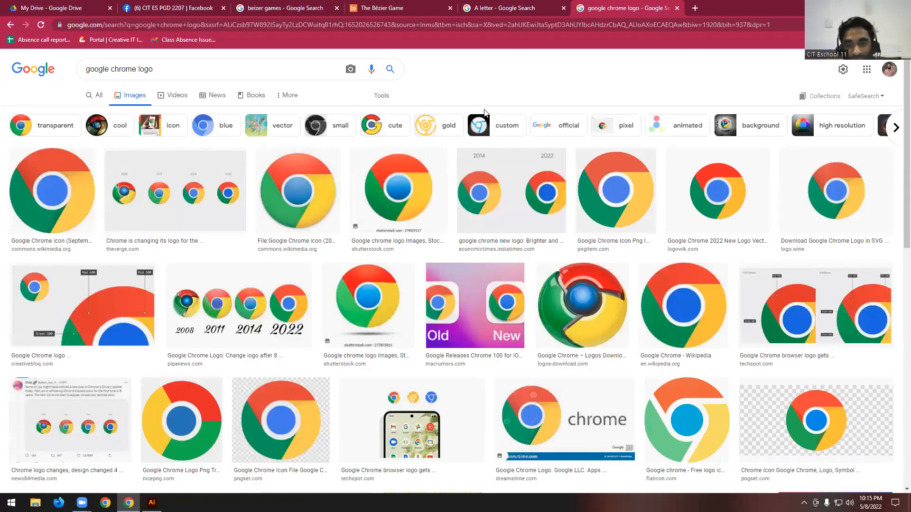
left_click(600, 192)
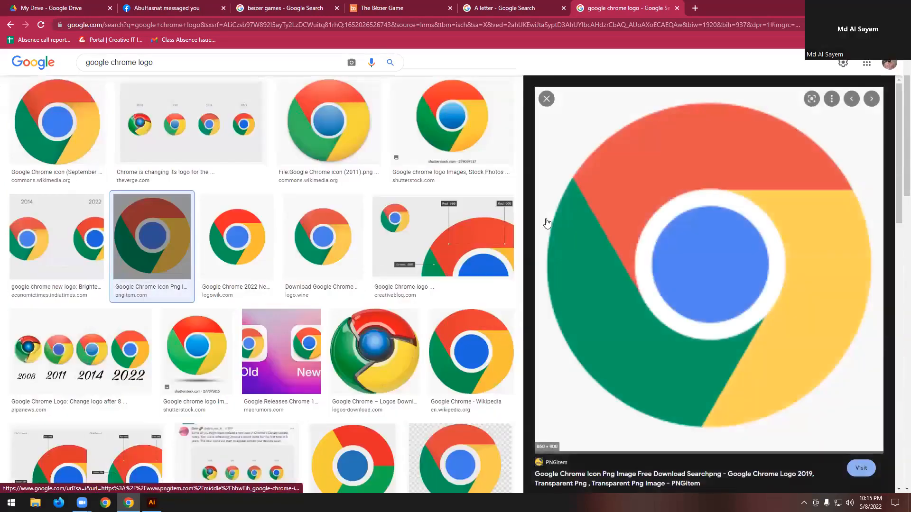
right_click(656, 241)
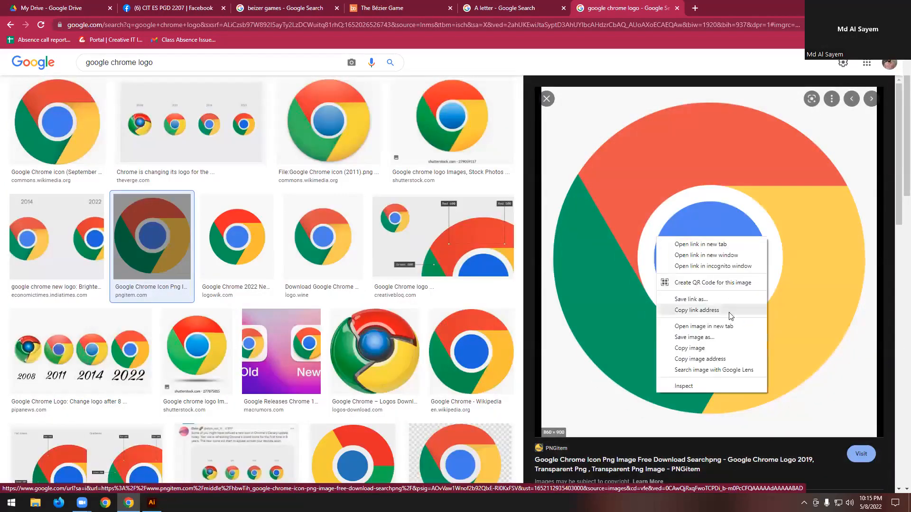
left_click(693, 349)
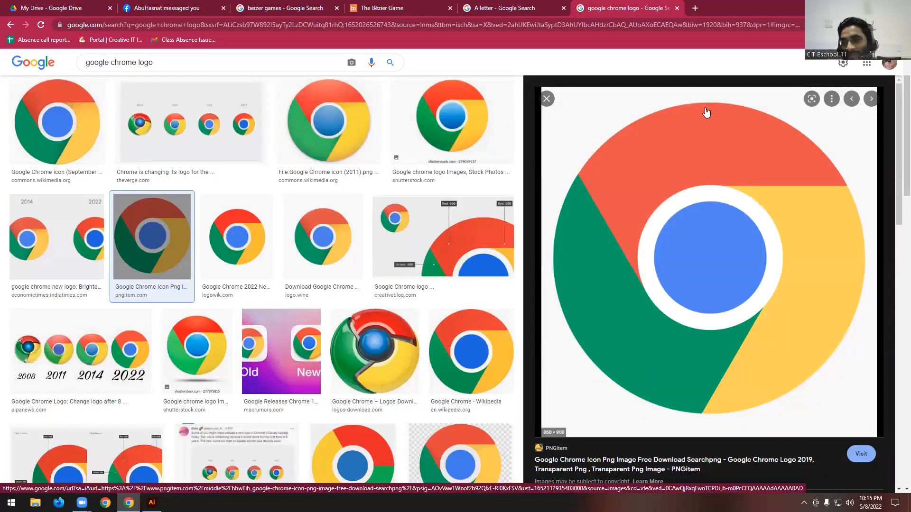
- Return to Illustrator, paste the copied Chrome logo and place it beside the artboard as a reference
key("alt+Tab")
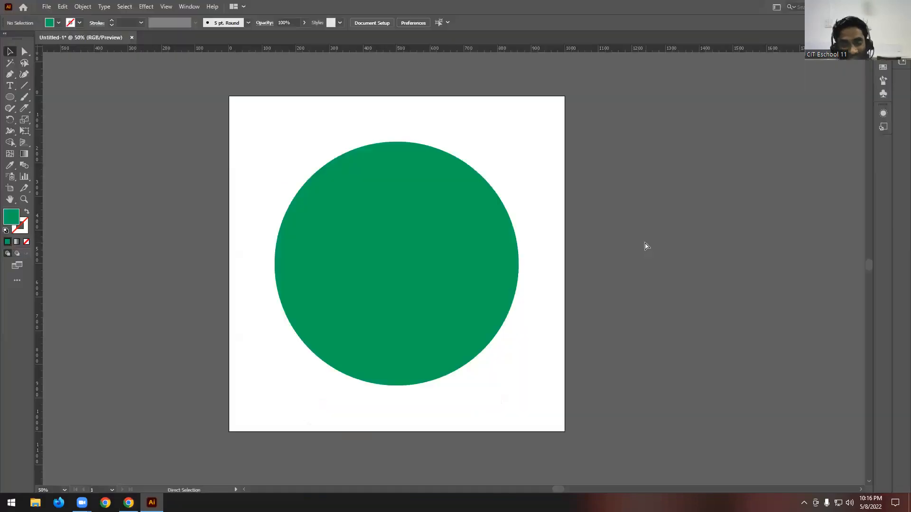
key("ctrl+v")
left_click_drag(432, 235, 702, 236)
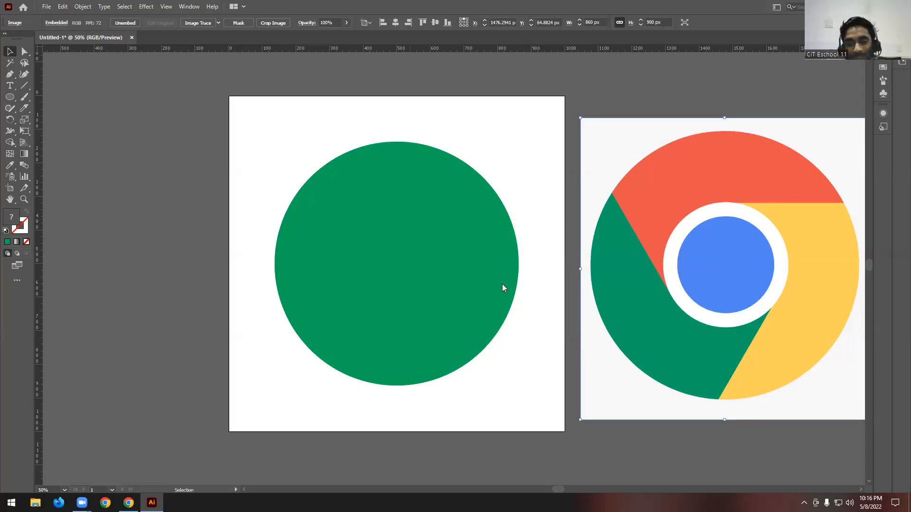
- Delete the green circle from the artboard, keeping the Chrome logo reference beside it
scroll(296, 271, "down", 1)
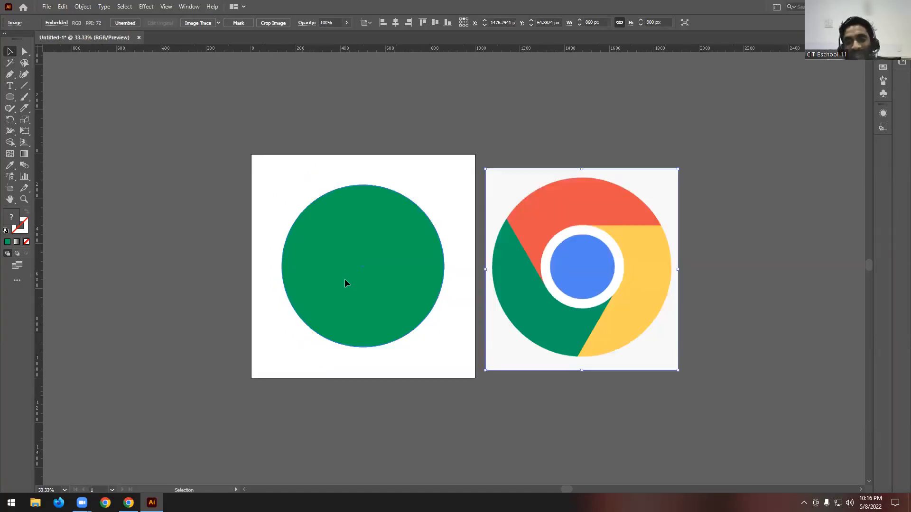
scroll(560, 346, "up", 1)
scroll(447, 237, "down", 1)
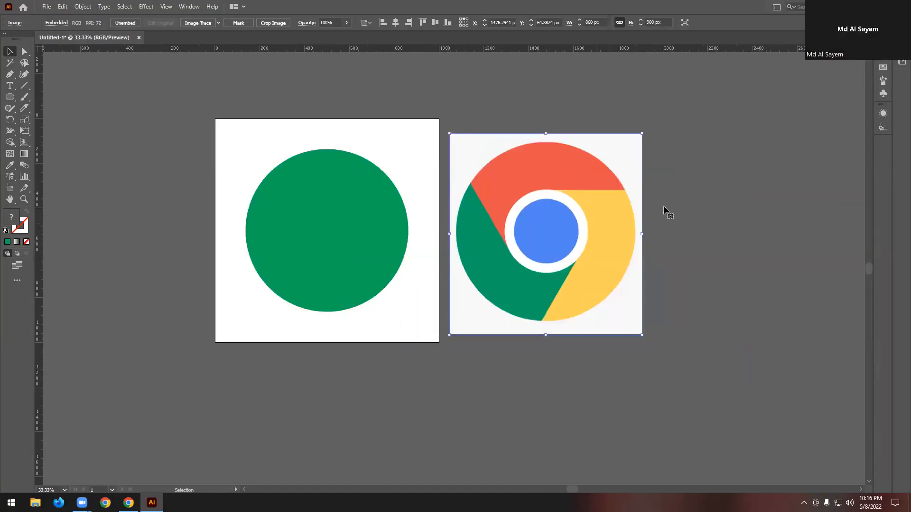
left_click(664, 206)
left_click(380, 228)
key("Delete")
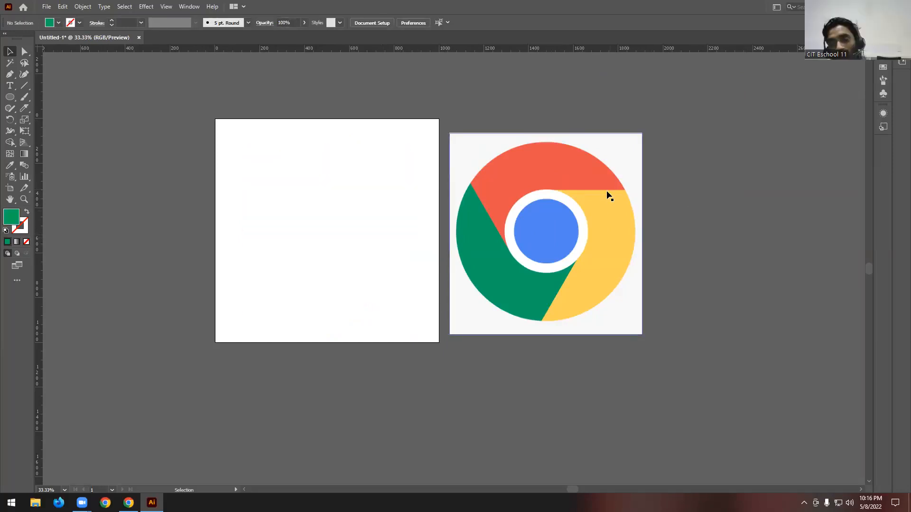
- Draw a green circle about 748 px in diameter with the Ellipse tool, centred on the artboard, and deselect it
scroll(600, 205, "up", 1)
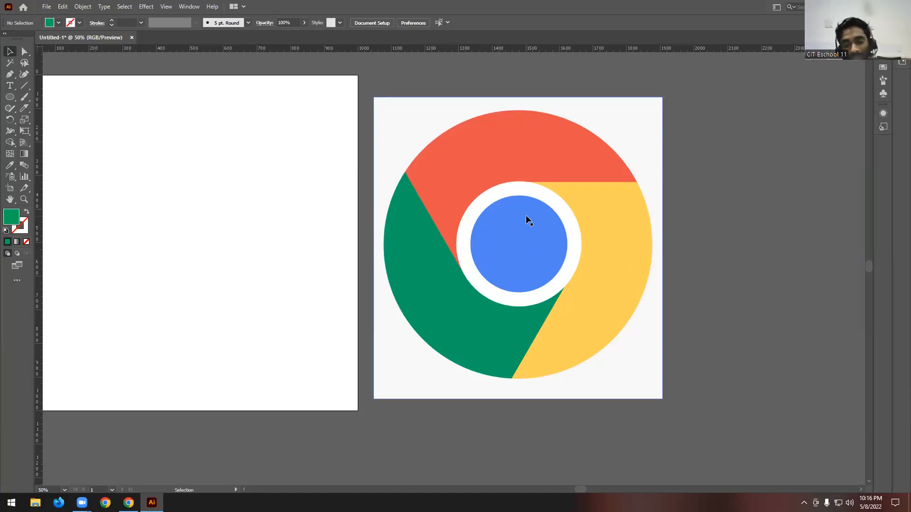
scroll(622, 223, "down", 2)
scroll(473, 228, "up", 2)
scroll(474, 226, "up", 2)
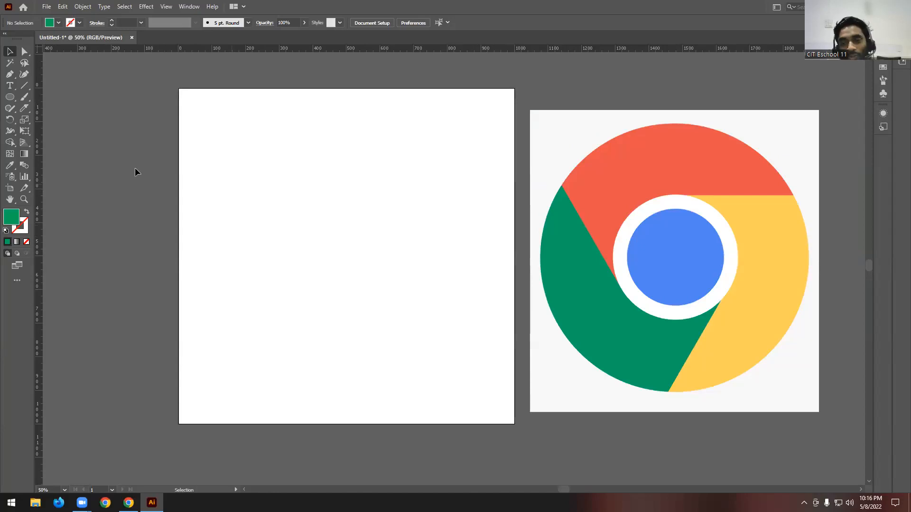
left_click(10, 97)
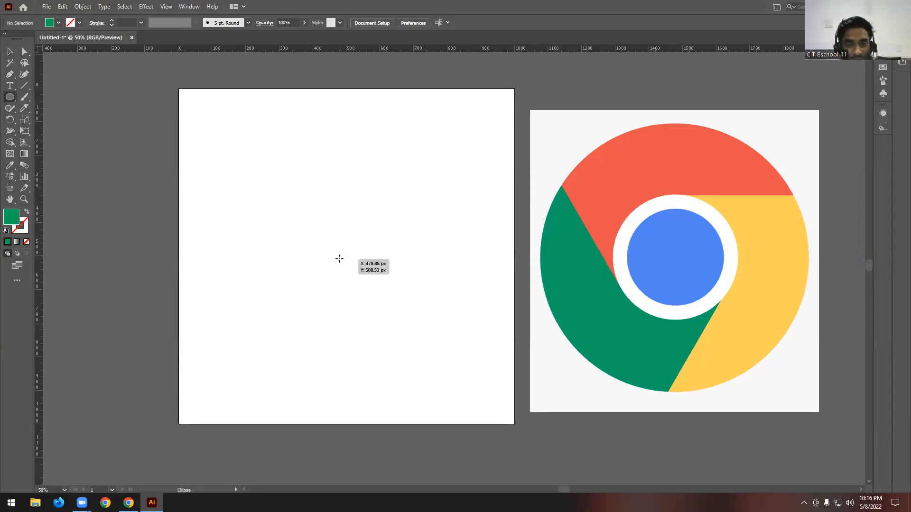
left_click_drag(344, 257, 412, 380)
left_click(10, 51)
left_click(99, 125)
- Duplicate the green circle in place and shrink the copy concentrically to about 491 px in diameter
left_click(337, 222)
key("a")
key("v")
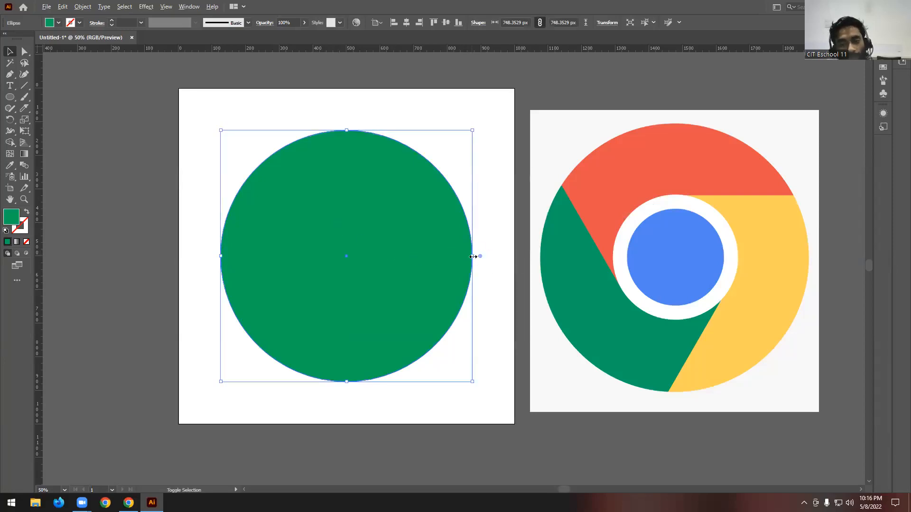
left_click_drag(472, 256, 429, 255)
left_click(458, 155)
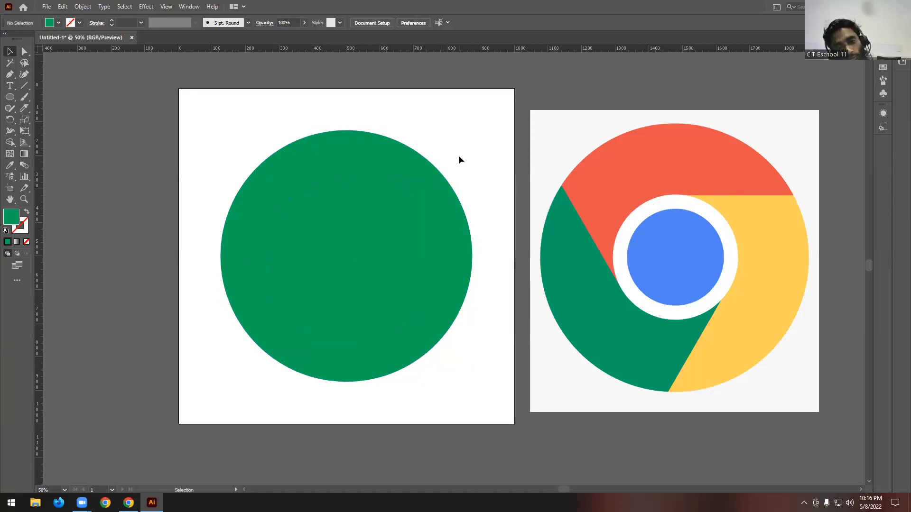
- Add a vertical and a horizontal ruler guide crossing at the shared centre of the two circles
left_click(330, 269)
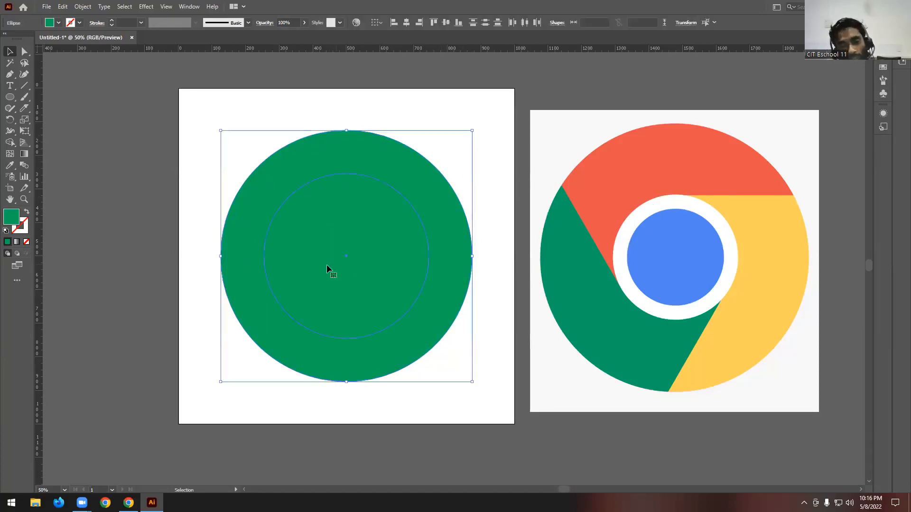
left_click_drag(40, 159, 345, 255)
left_click_drag(373, 47, 345, 256)
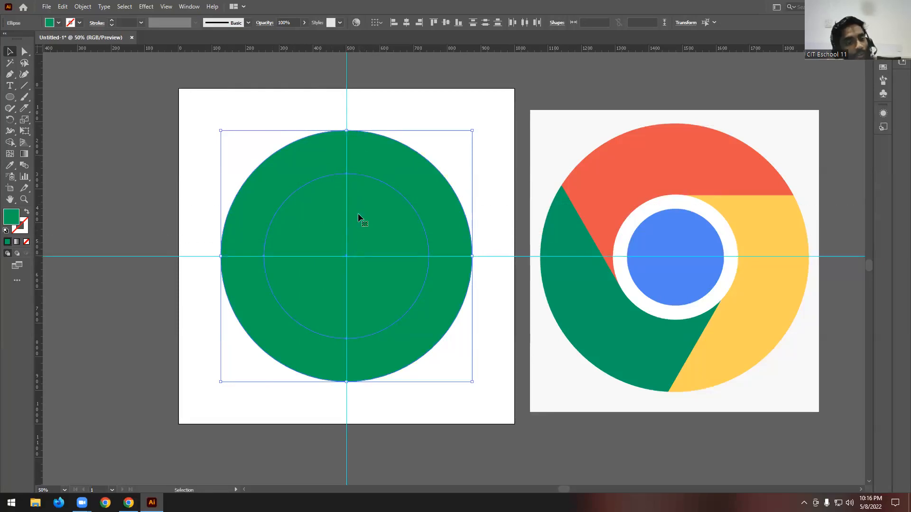
left_click(411, 110)
right_click(411, 101)
left_click(394, 112)
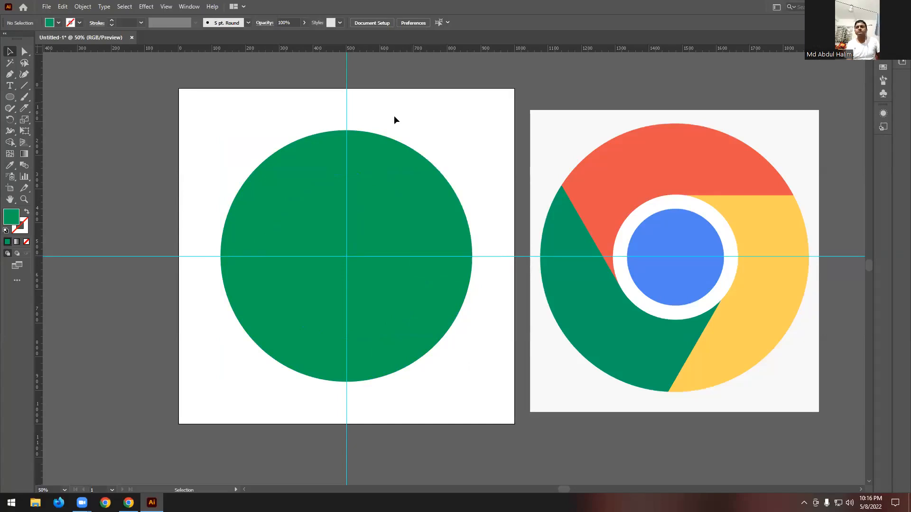
- Try to cut the inner circle out of the large green circle with the Shape Builder tool
left_click_drag(394, 112, 343, 264)
left_click(10, 143)
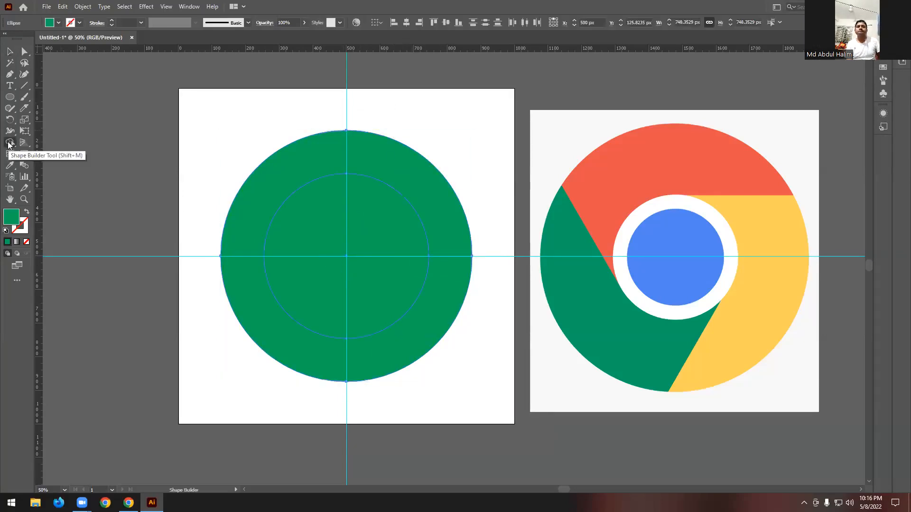
left_click(365, 232)
- Shrink the inner circle concentrically to slightly more than half the large circle's diameter
left_click(294, 196)
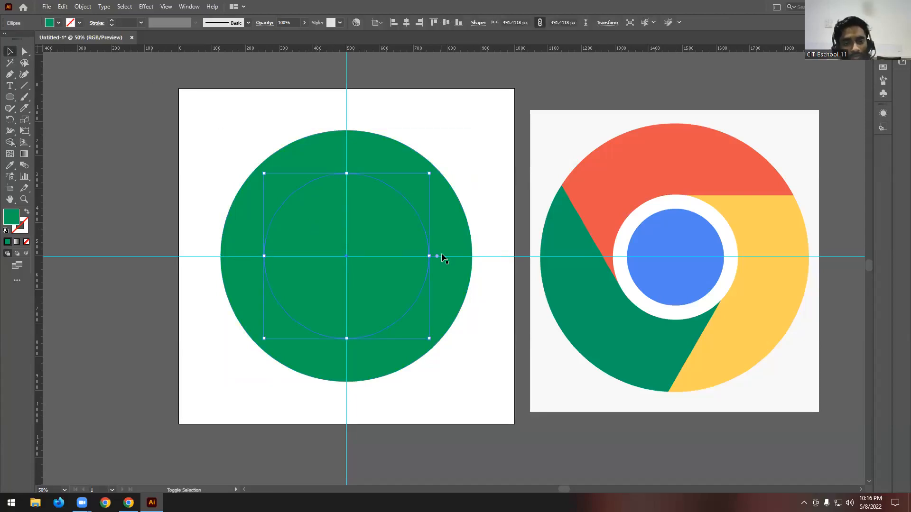
left_click_drag(428, 256, 416, 256)
left_click(462, 138)
- Select both circles and remove the inner area with the Shape Builder tool to leave a green ring
left_click_drag(463, 142, 385, 225)
left_click(10, 142)
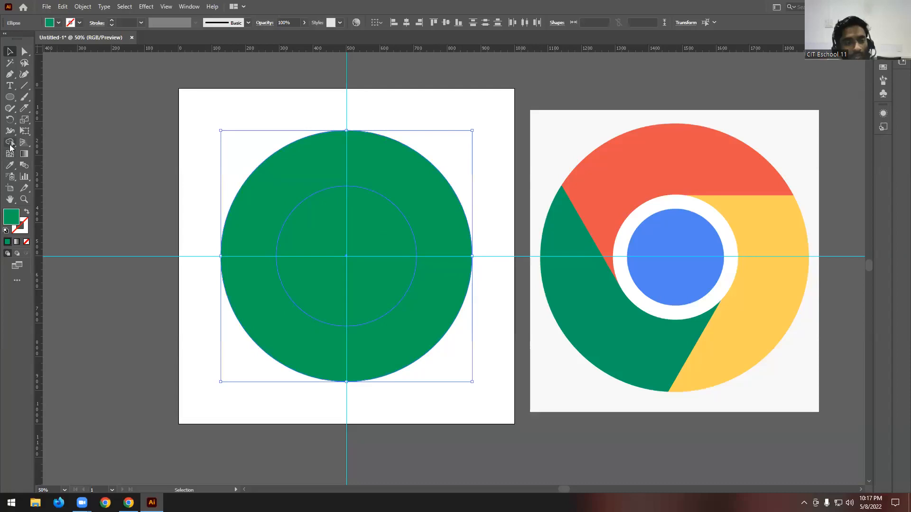
left_click(327, 226, "alt")
left_click(7, 52)
left_click(304, 114)
scroll(304, 114, "down", 1)
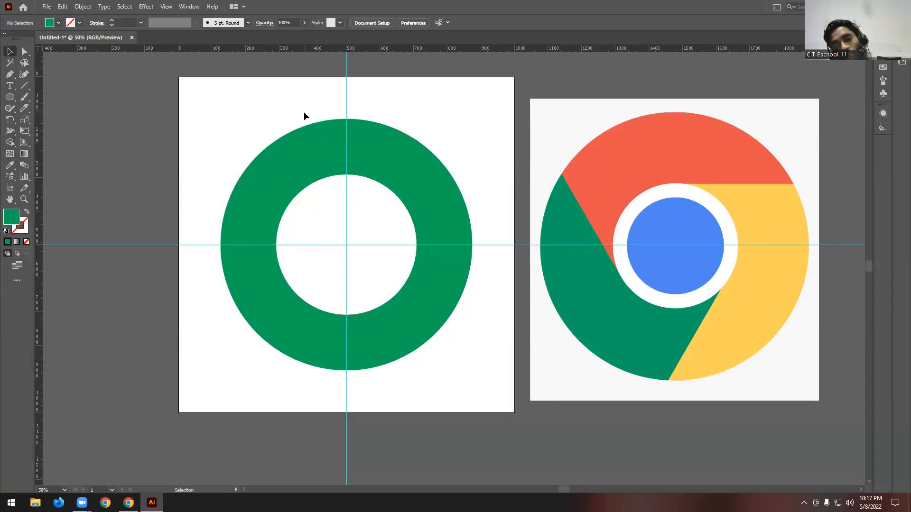
scroll(304, 114, "up", 2)
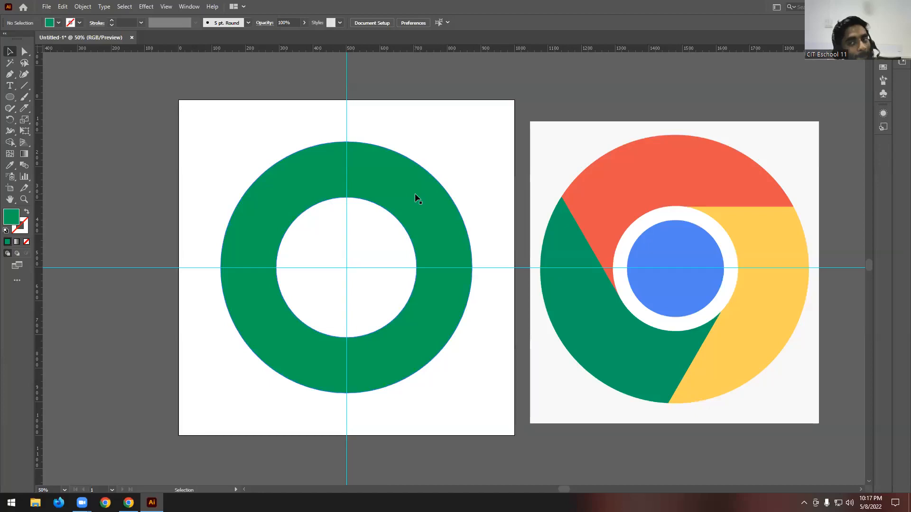
scroll(415, 195, "down", 1)
scroll(414, 192, "down", 1)
scroll(414, 192, "up", 2)
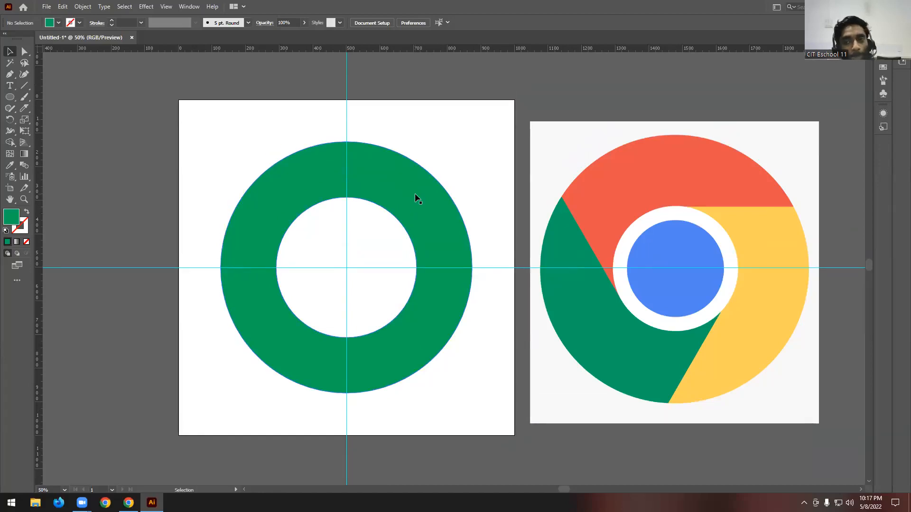
scroll(415, 192, "up", 1)
left_click(294, 198)
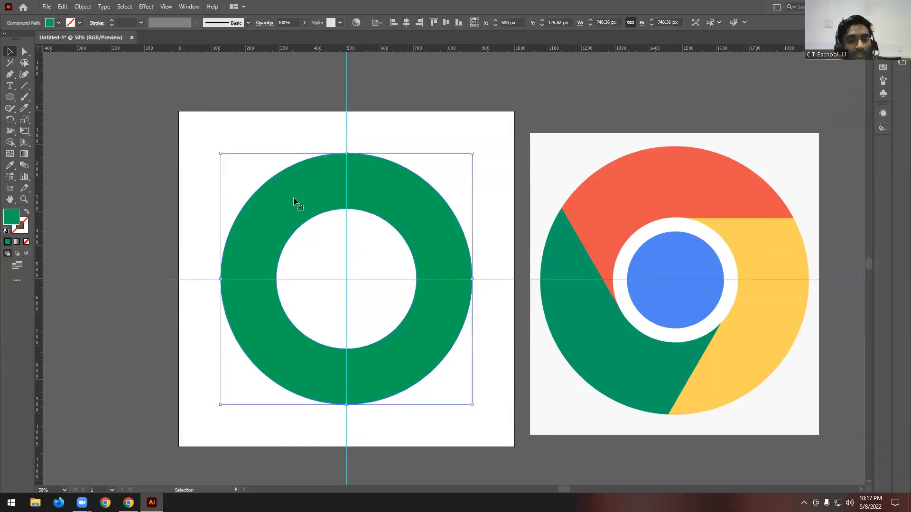
left_click(236, 127)
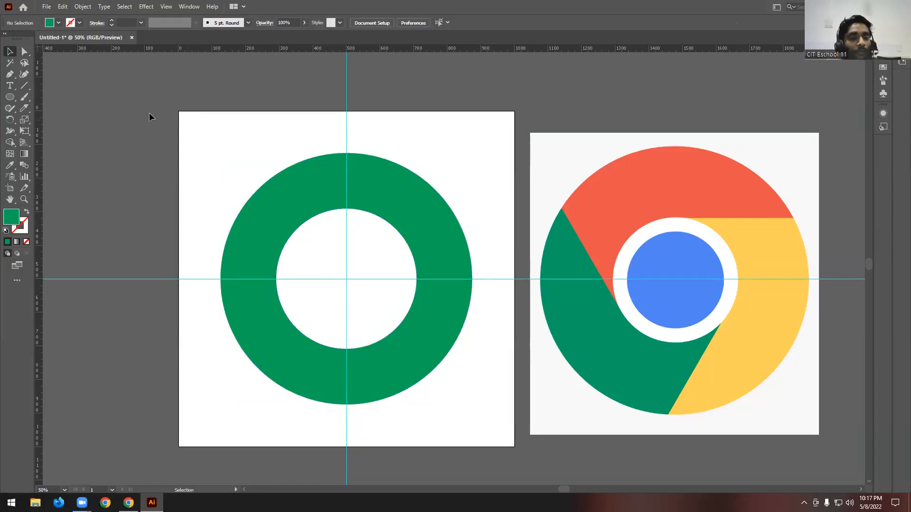
- Set the Pen tool to a red stroke with no fill
left_click(24, 51)
left_click(49, 23)
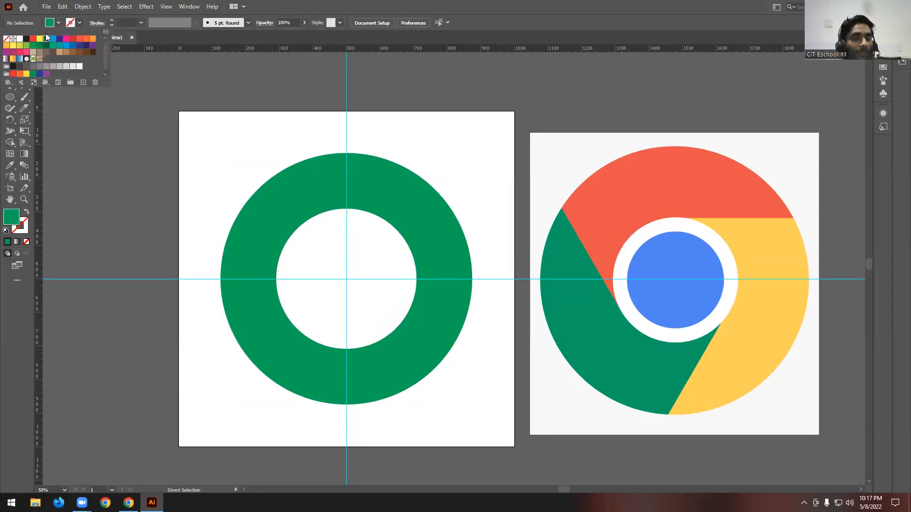
left_click(32, 39)
key("Escape")
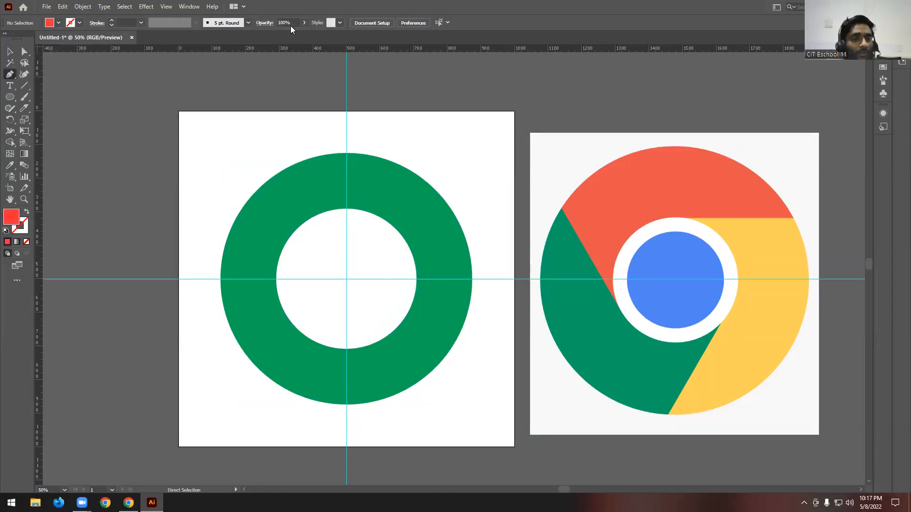
left_click(26, 212)
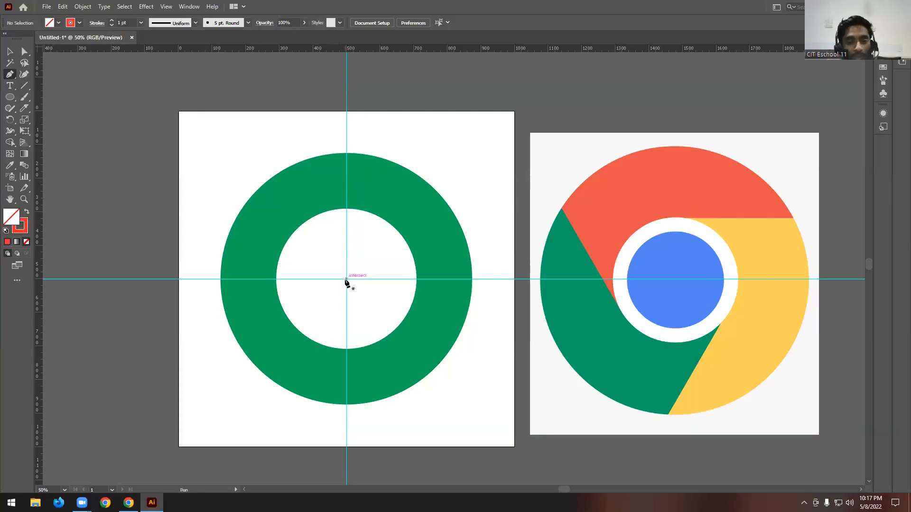
- Draw a path from the guides' intersection up to the ring's inner edge, then about 586 px horizontally right past the outer edge
left_click(346, 279)
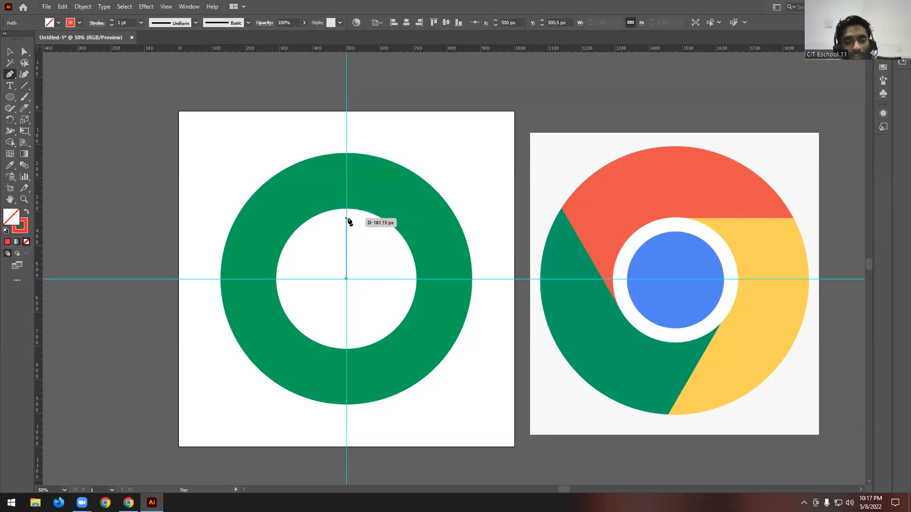
scroll(348, 214, "up", 6)
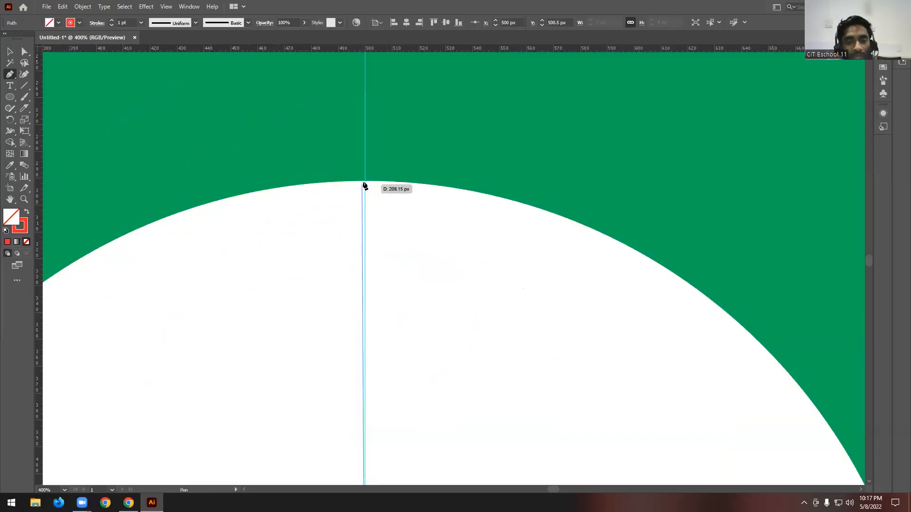
scroll(365, 185, "down", 1)
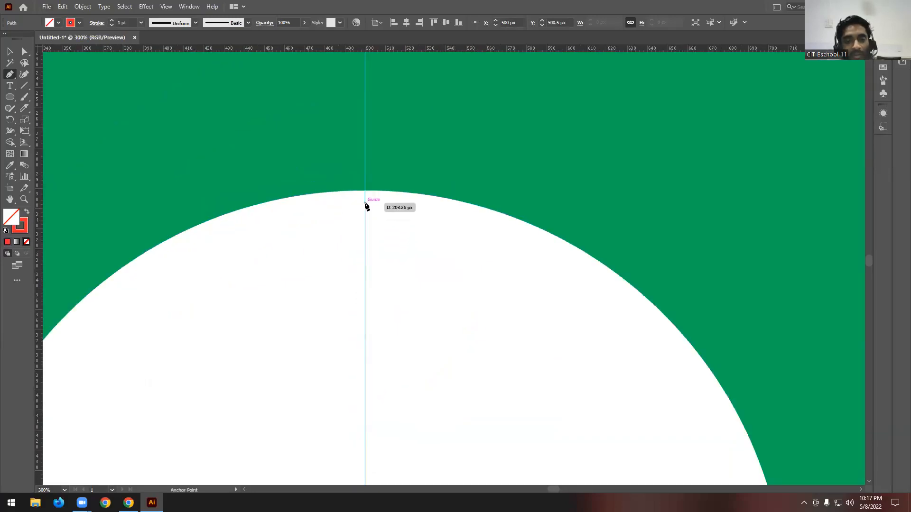
left_click(365, 191)
scroll(343, 197, "down", 4)
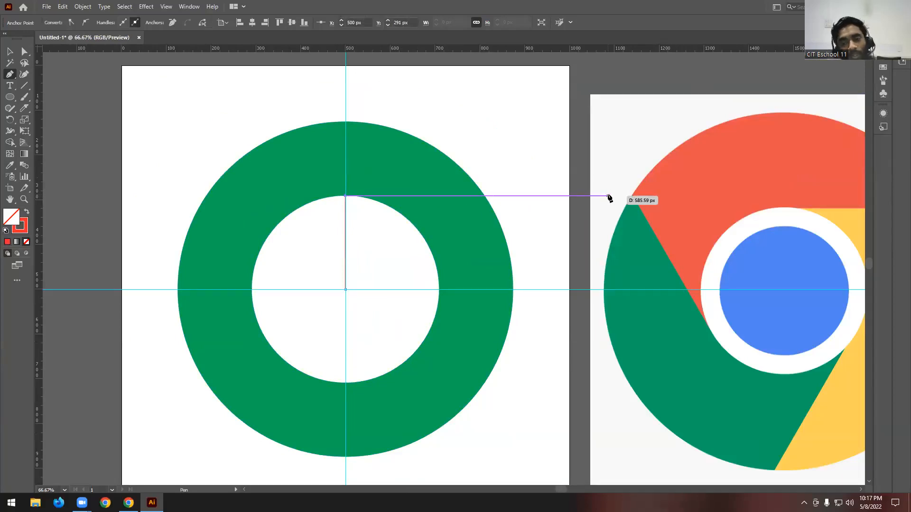
left_click(609, 196)
key("v")
scroll(147, 82, "down", 1)
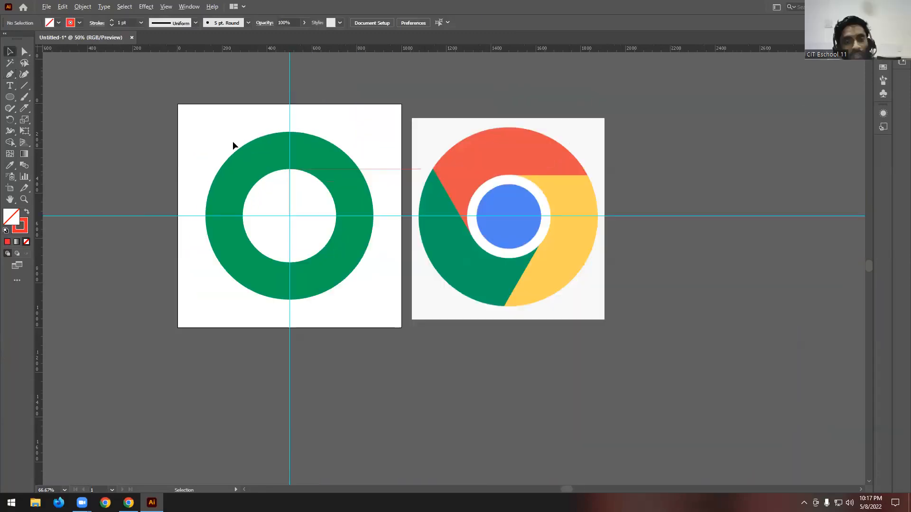
left_click(440, 159)
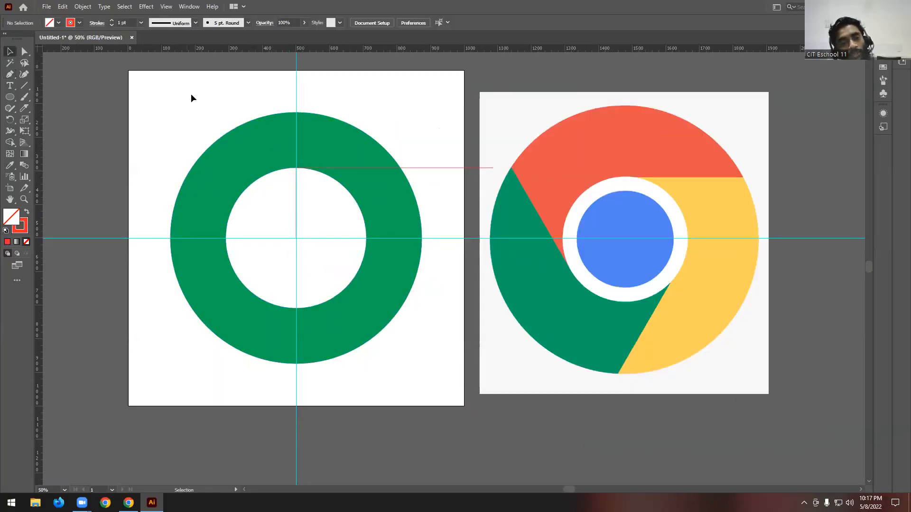
- Create a copy of the red path rotated by 360/3 degrees around the guides' intersection
left_click(450, 167)
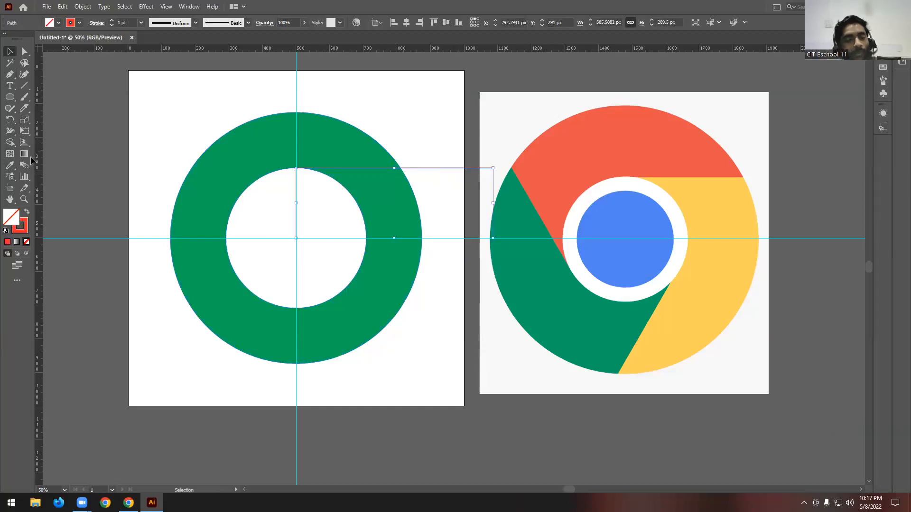
left_click(10, 120)
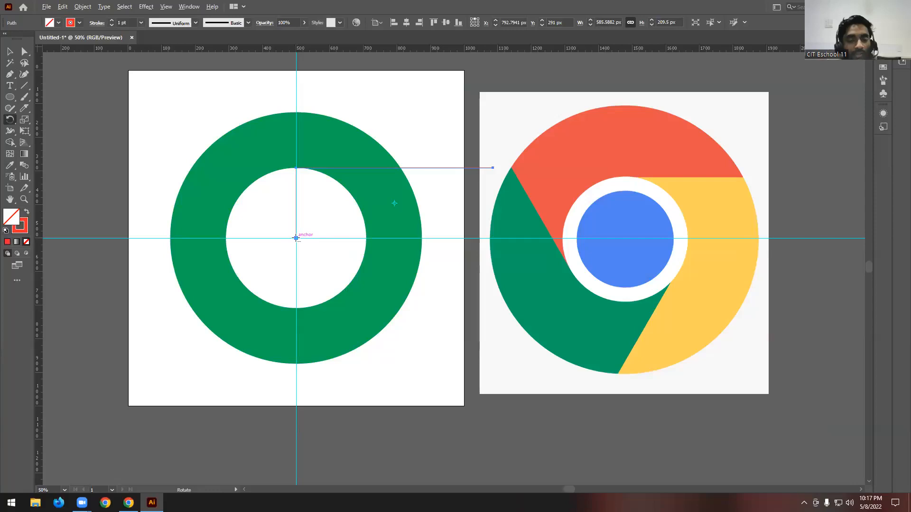
left_click(295, 238, "alt")
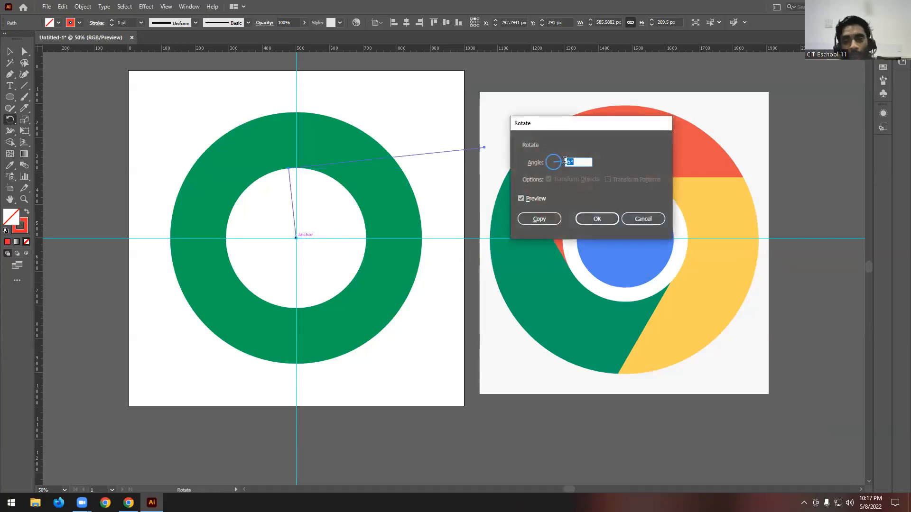
type("360/")
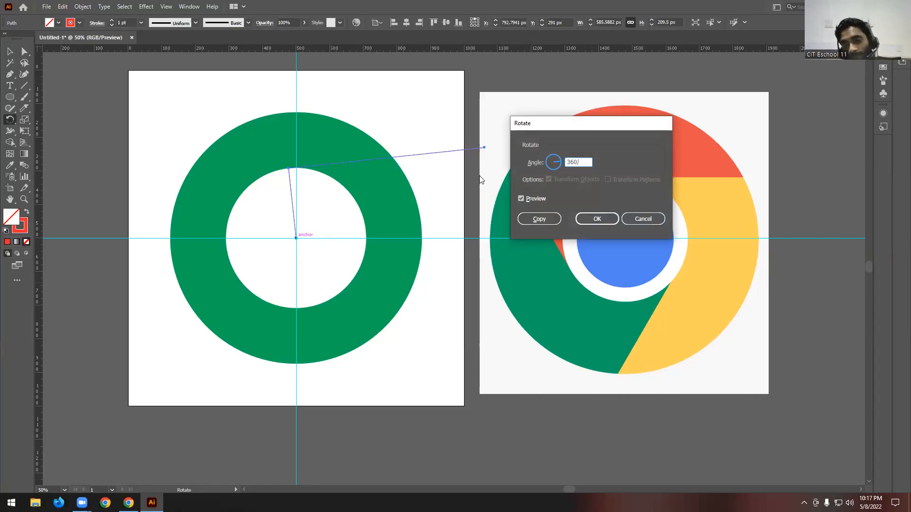
type("3")
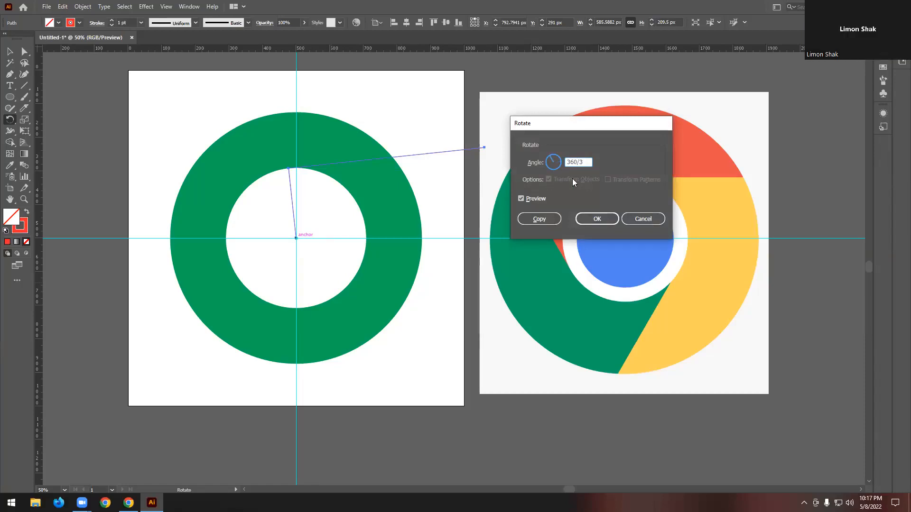
left_click(521, 198)
left_click(521, 199)
left_click(520, 199)
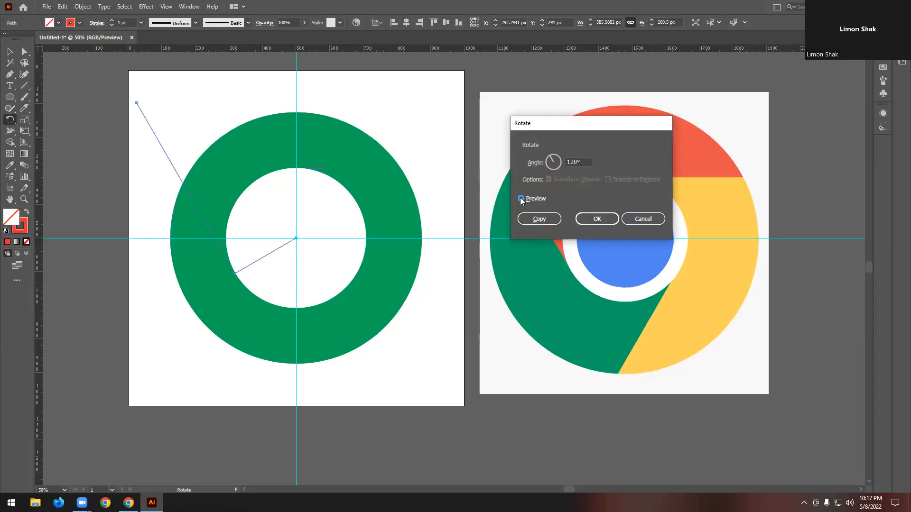
left_click(521, 198)
left_click(521, 199)
left_click(539, 219)
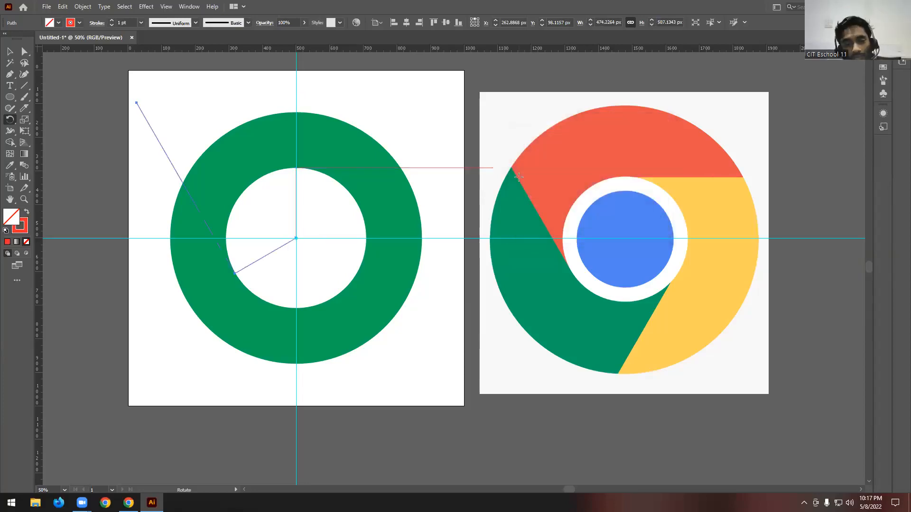
- Repeat the rotated copy once more to add a third red path around the guides' intersection
key("ctrl+d")
key("v")
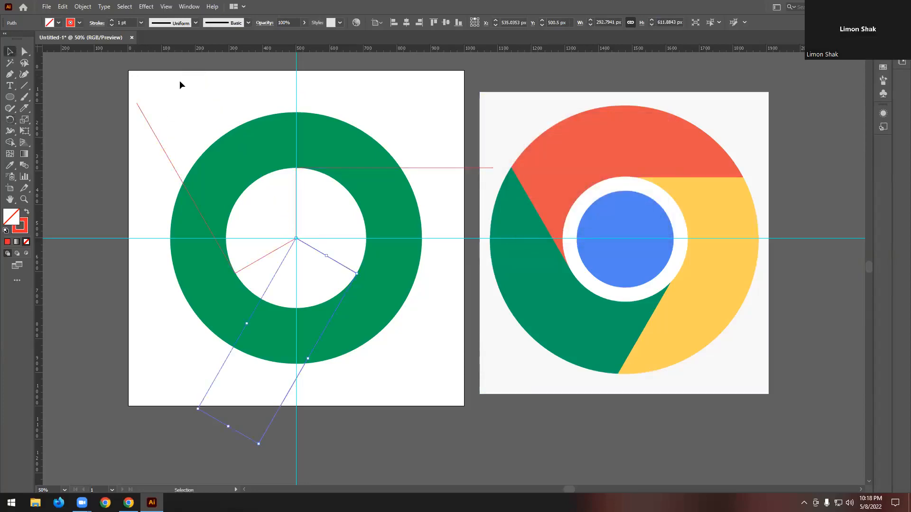
left_click(186, 81)
- Select the green ring with all three red paths and split them with the Pathfinder Divide operation
scroll(186, 82, "down", 1)
left_click_drag(108, 67, 440, 359)
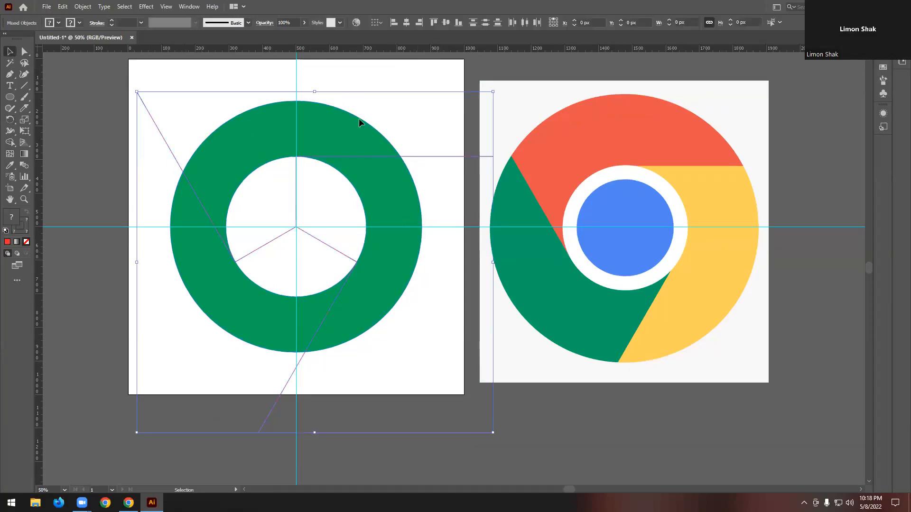
left_click(189, 7)
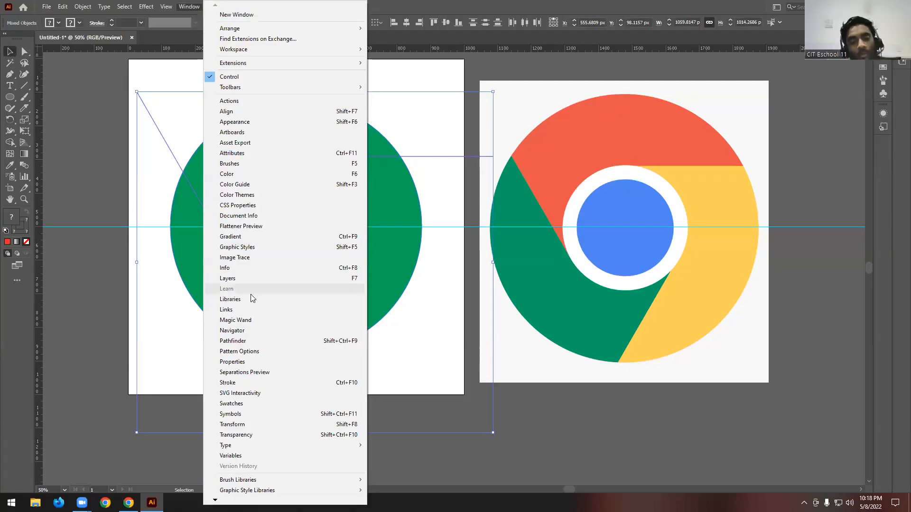
left_click(232, 341)
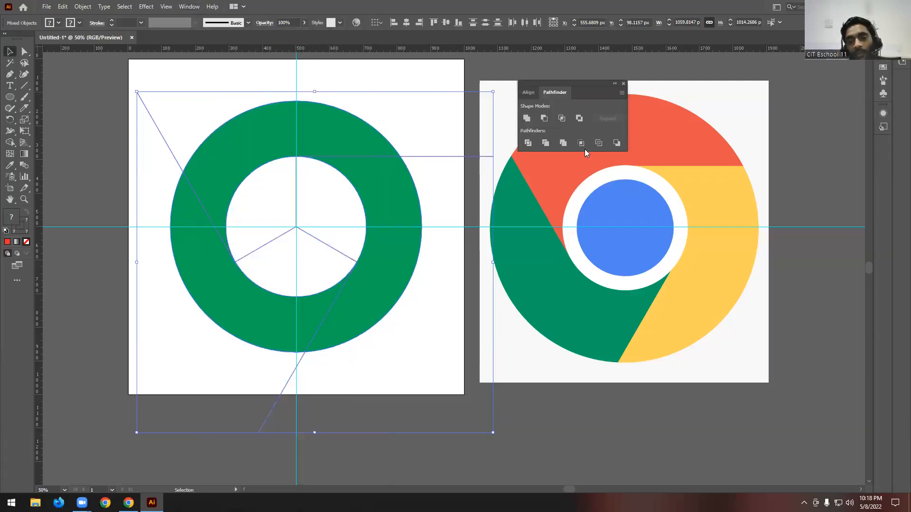
left_click(528, 144)
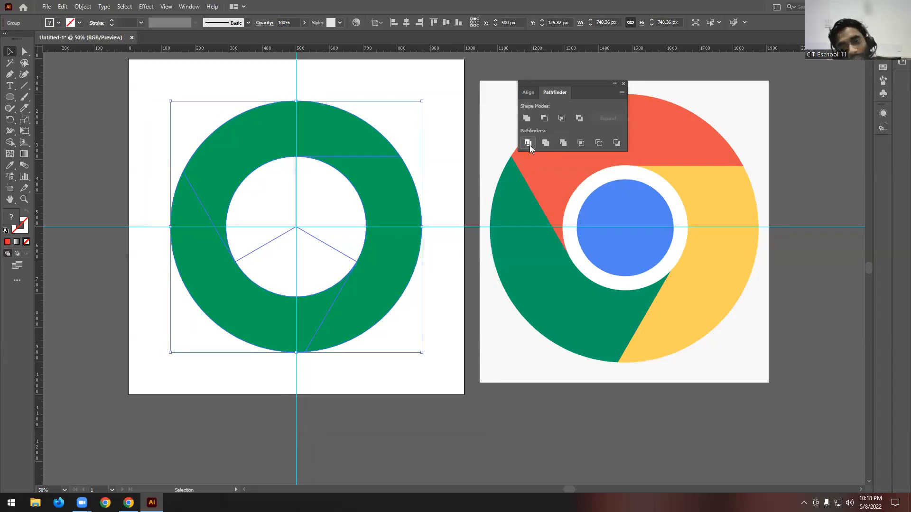
- Ungroup the divided pieces and delete the leftover unfilled shapes inside the ring
right_click(374, 166)
left_click(409, 246)
left_click(459, 168)
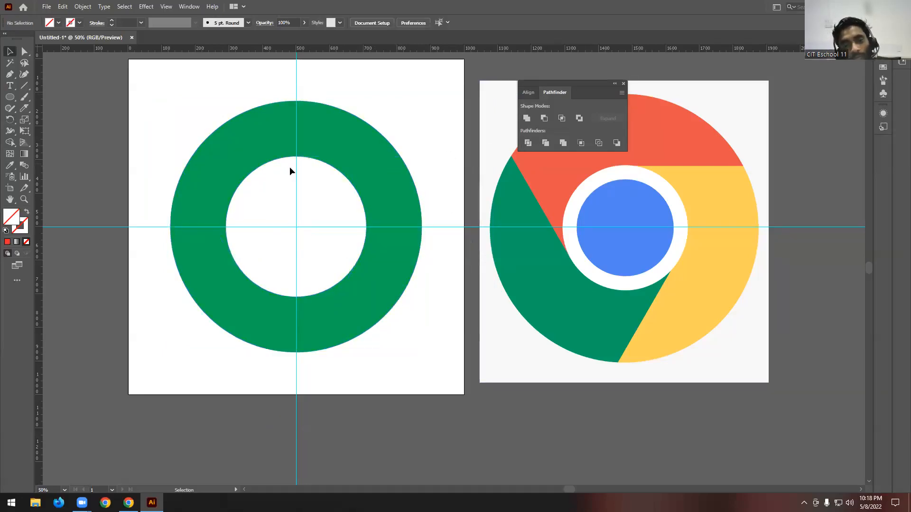
left_click_drag(262, 173, 327, 275)
key("Delete")
- Fill the ring's upper segment with the red sampled from the reference logo using the Eyedropper
left_click(351, 151)
left_click(211, 285)
left_click(247, 151)
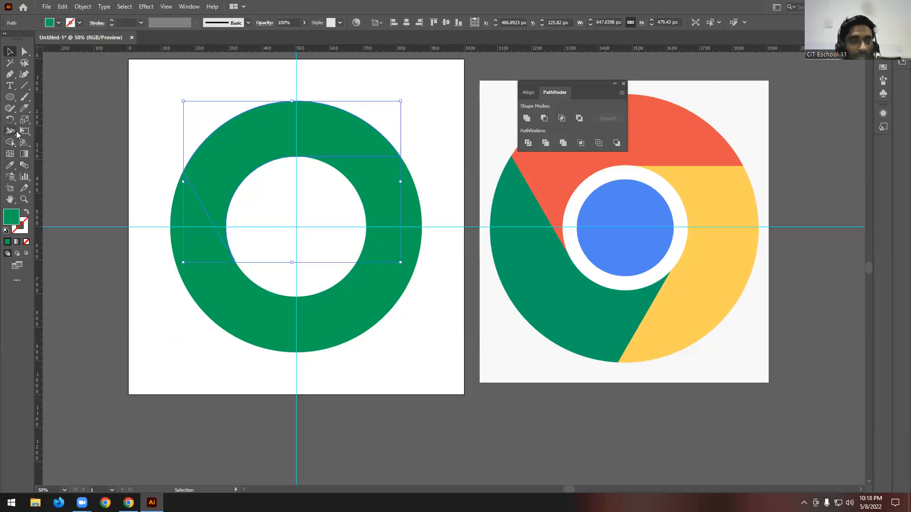
left_click(10, 154)
left_click(10, 165)
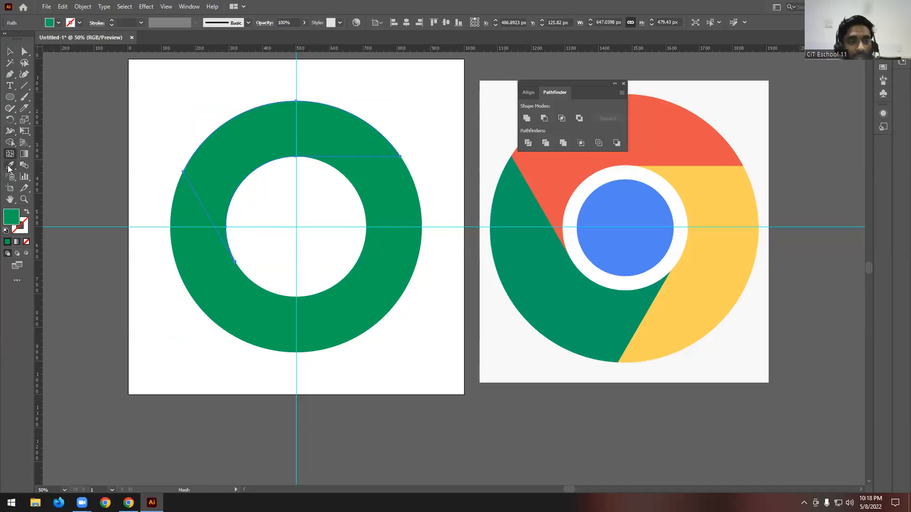
left_click(699, 118)
left_click(16, 53)
left_click(147, 87)
- Fill the ring's right-hand segment with the yellow swatch
left_click(375, 199)
left_click(58, 22)
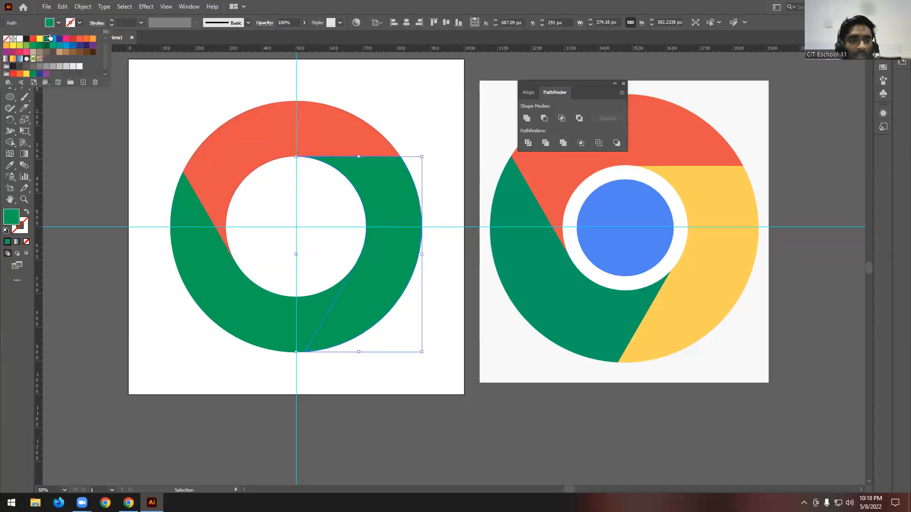
left_click(40, 39)
left_click(416, 109)
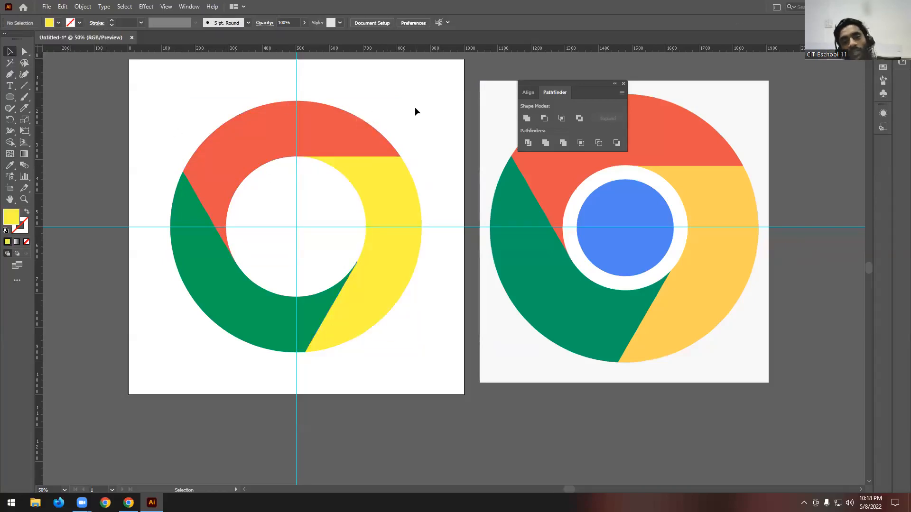
- Draw a circle about 310 px across centred on the guides' intersection and fill it with blue
scroll(415, 108, "up", 1)
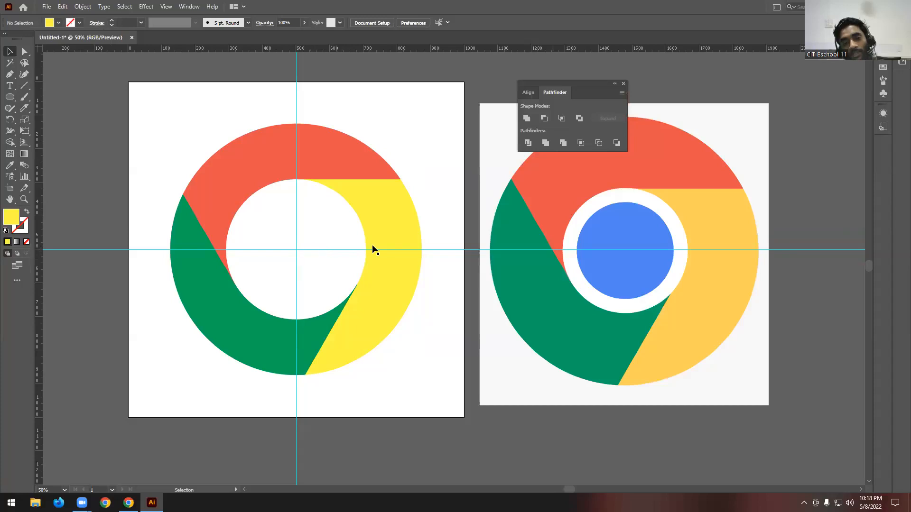
left_click(11, 97)
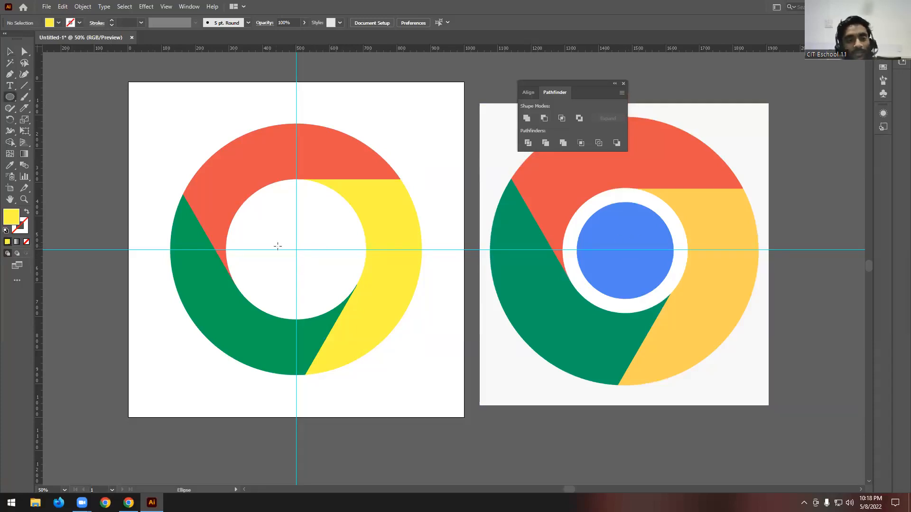
left_click_drag(295, 249, 322, 302)
left_click(57, 24)
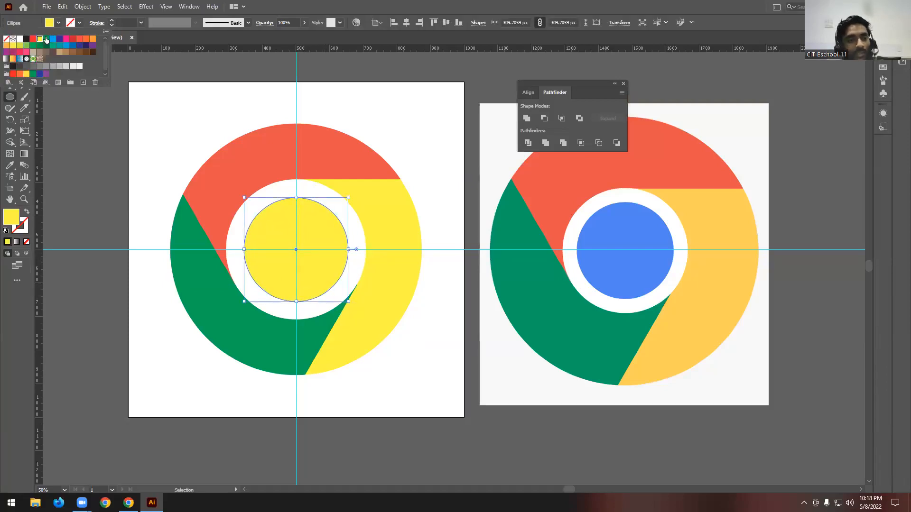
left_click(6, 71)
left_click(10, 52)
left_click(440, 161)
- Export the artboard with Save for Web as a high-quality 1000 × 1000 px JPEG named Untitled-1.jpg on the Desktop
scroll(441, 161, "down", 1)
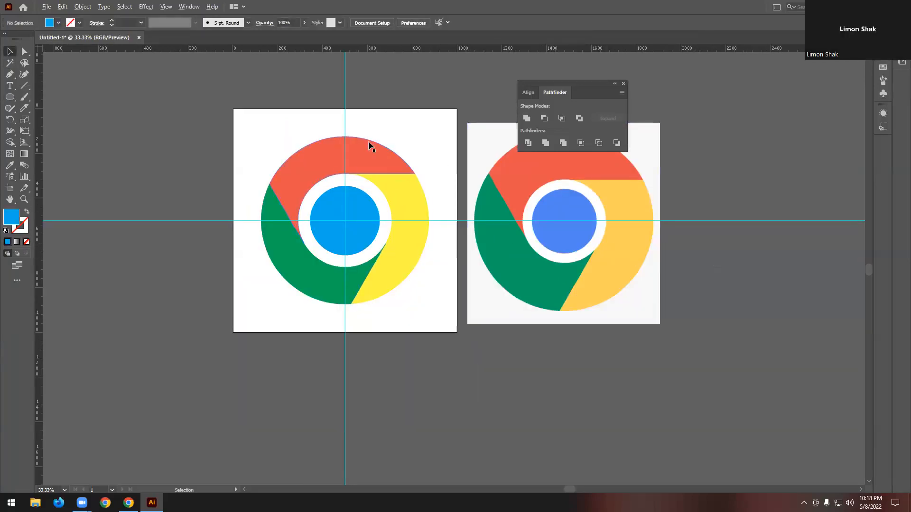
left_click(46, 7)
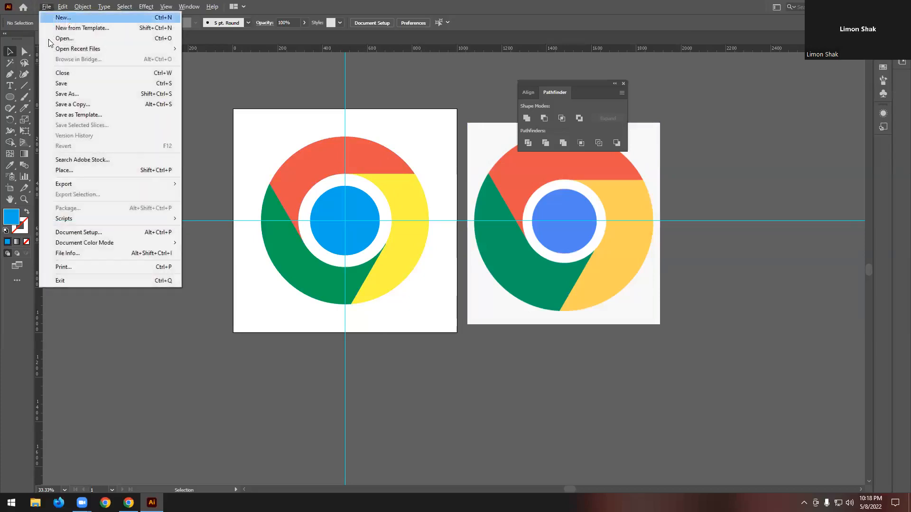
mouse_move(87, 184)
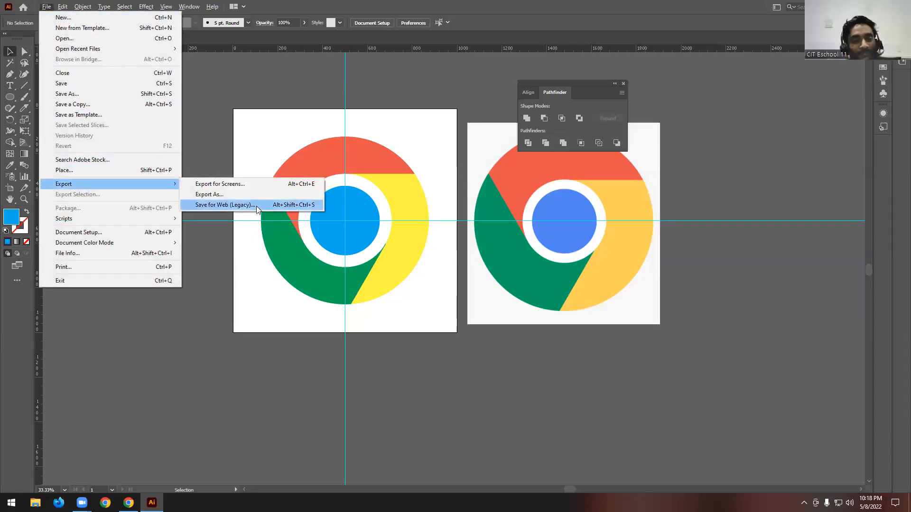
left_click(256, 206)
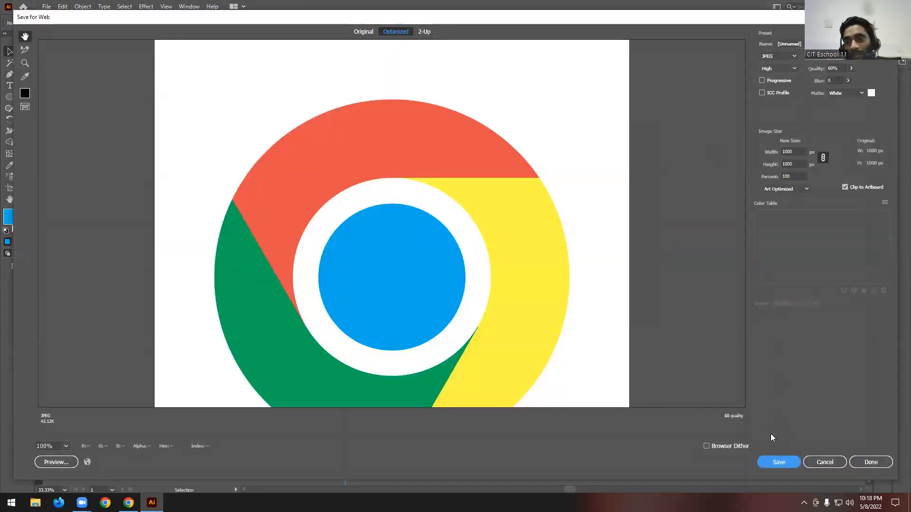
left_click(775, 460)
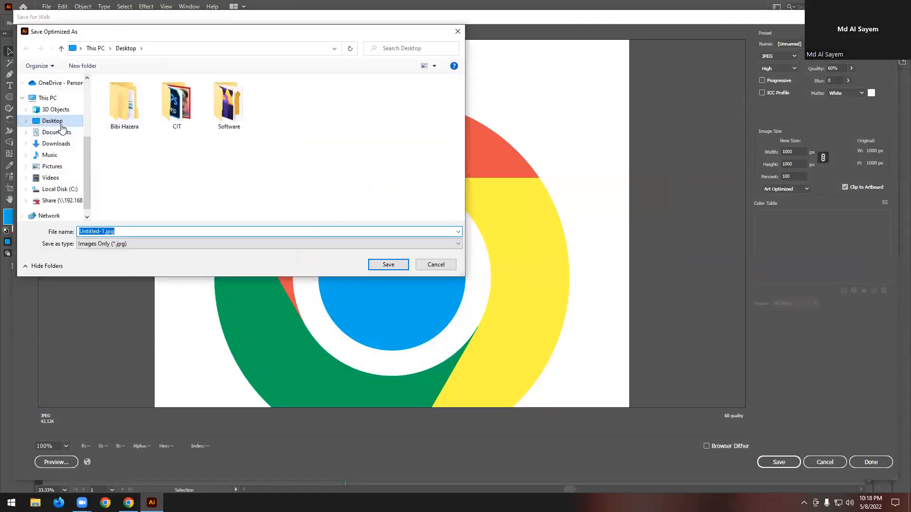
left_click(388, 264)
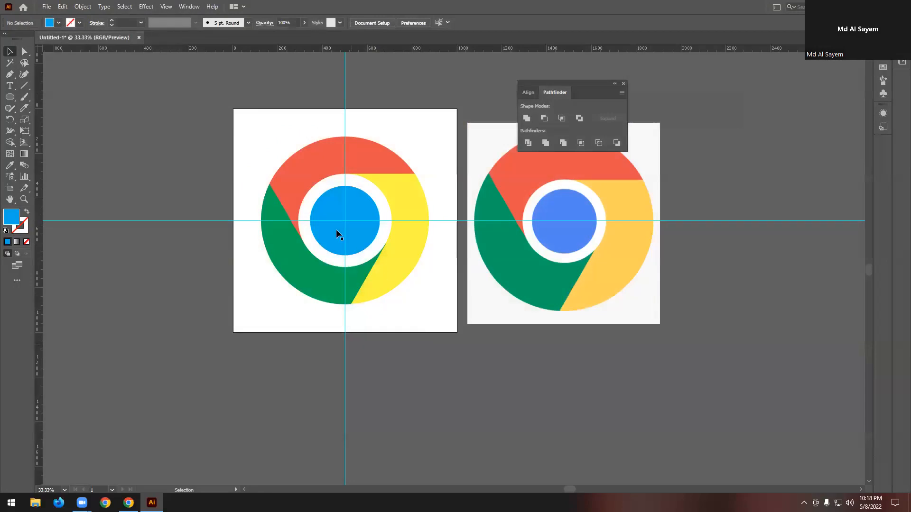
- Move the whole recreated logo off the artboard onto the empty canvas to its left
scroll(288, 205, "up", 1)
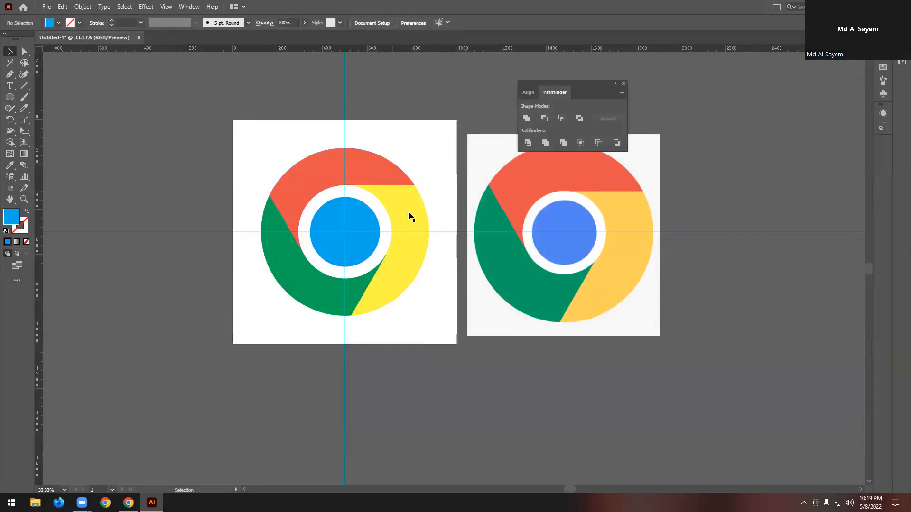
scroll(399, 212, "down", 1)
scroll(376, 222, "up", 2)
left_click(374, 223)
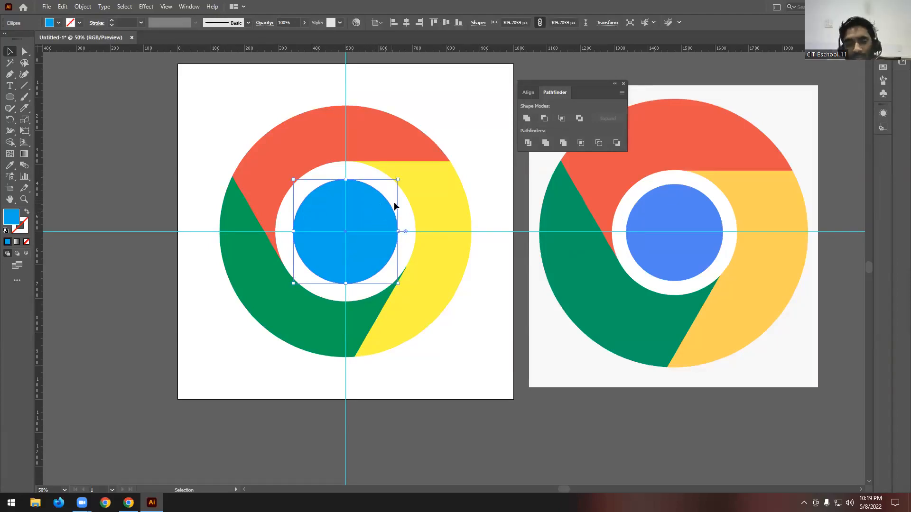
left_click(391, 189)
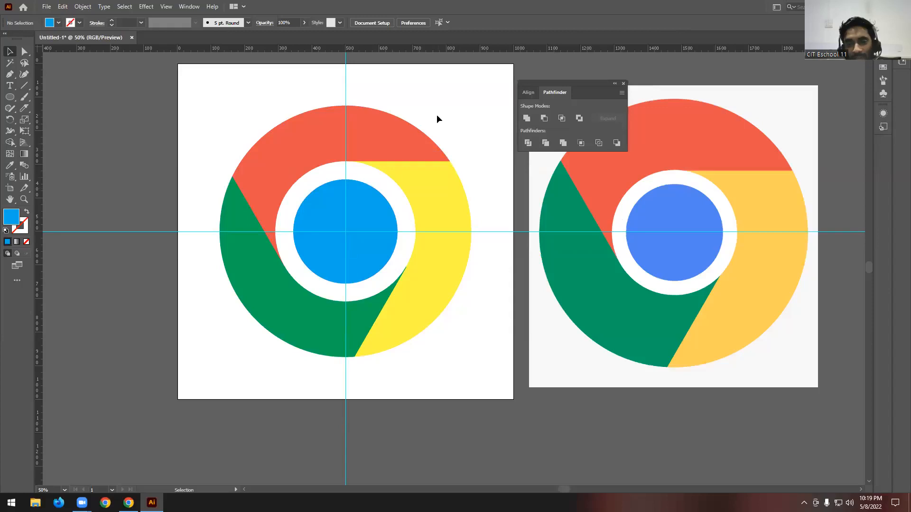
scroll(433, 137, "down", 2)
left_click_drag(359, 135, 271, 223)
left_click(274, 277)
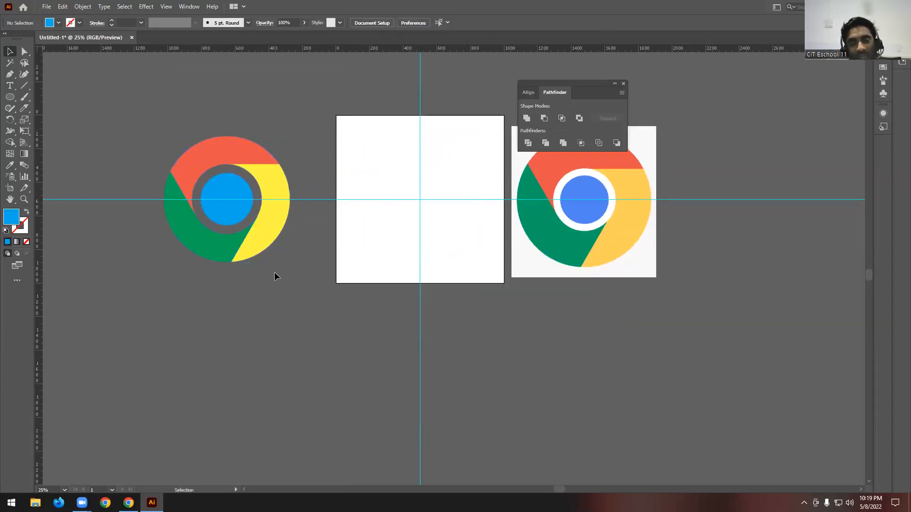
- Try a white 49 pt stroke around the blue centre circle
scroll(193, 163, "up", 2)
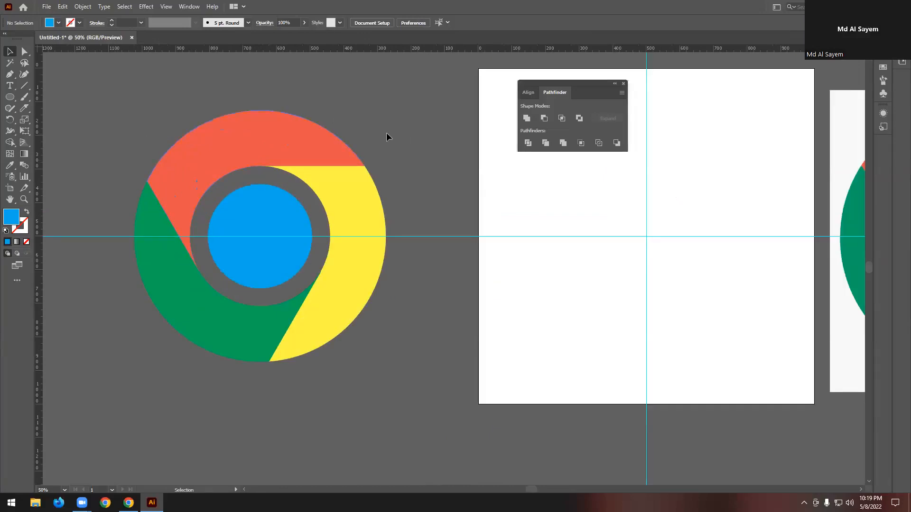
left_click(275, 206)
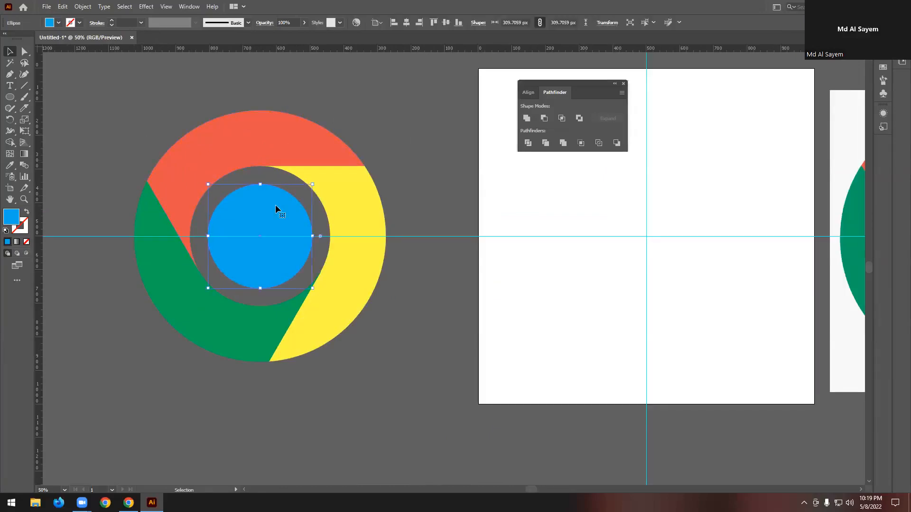
left_click(75, 24)
left_click(20, 40)
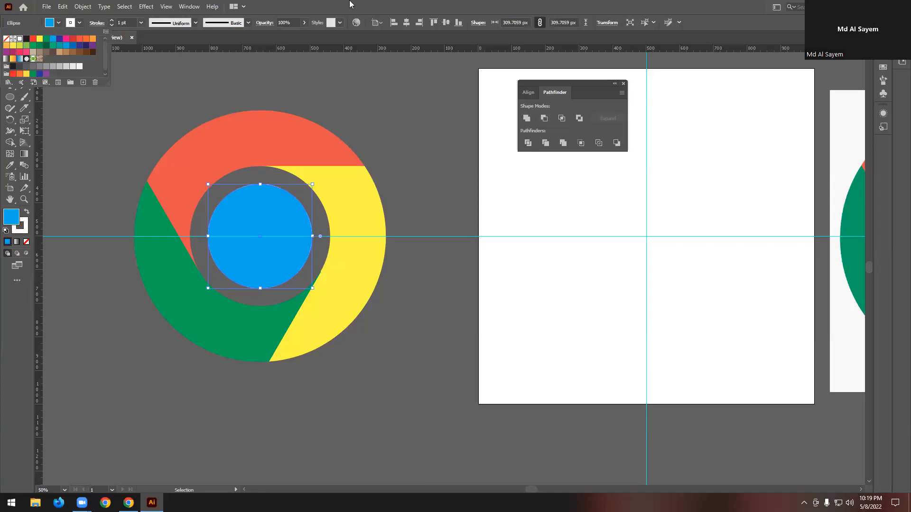
left_click(112, 22)
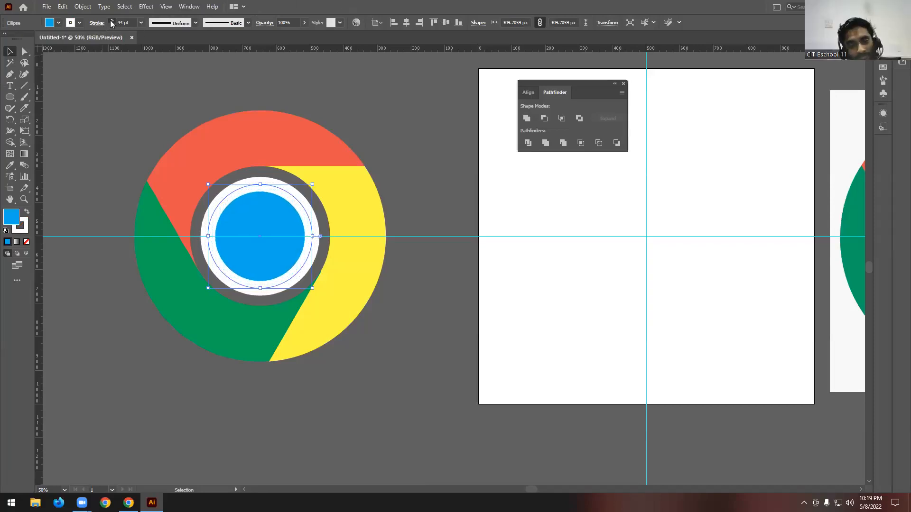
key("a")
key("v")
left_click(79, 23)
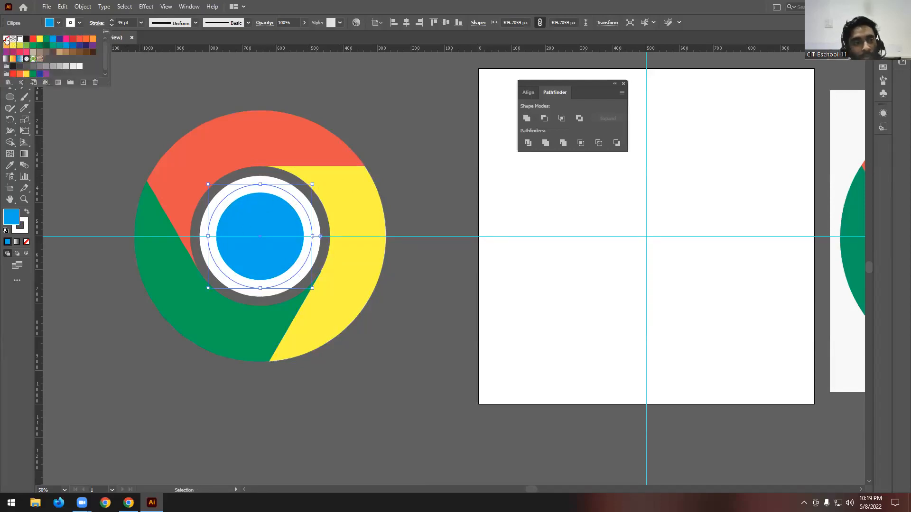
left_click(6, 39)
left_click(448, 153)
- Add a concentric copy behind the blue circle, enlarge it to about 433 px across and fill it with white
left_click(289, 250)
scroll(250, 273, "up", 1)
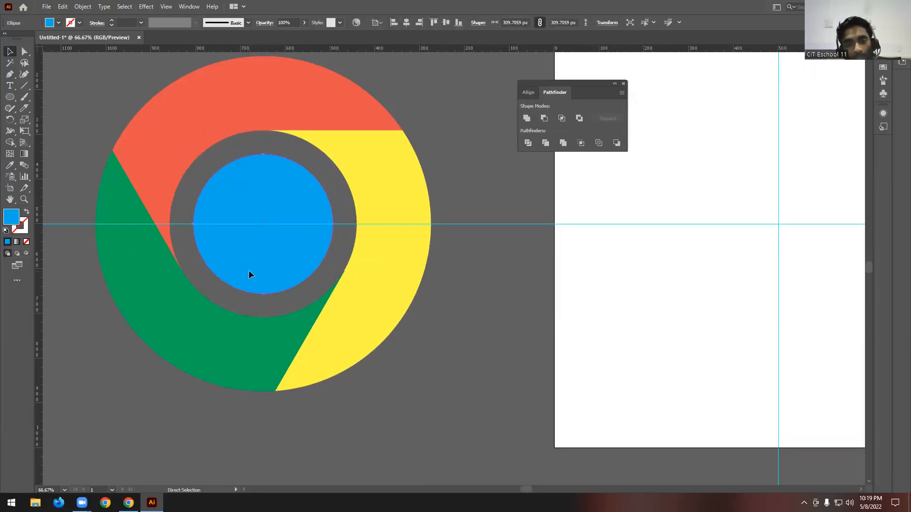
left_click_drag(333, 224, 360, 228)
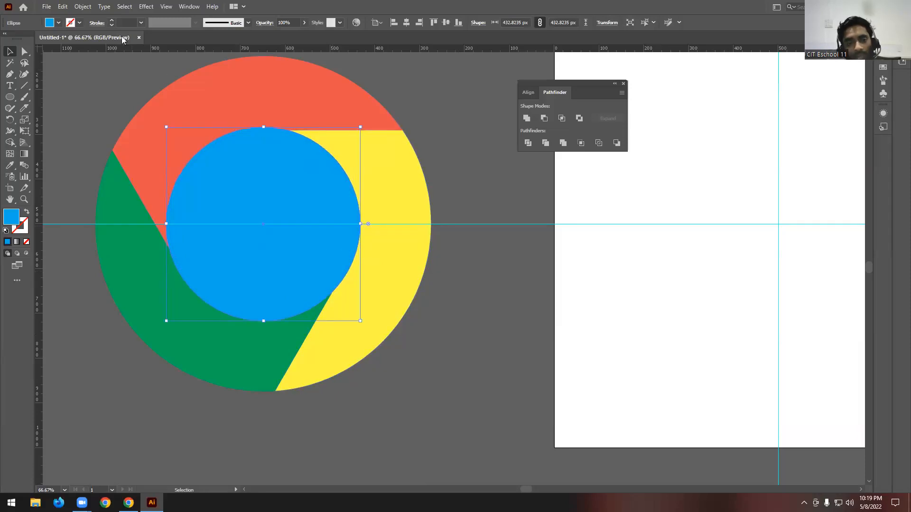
left_click(59, 24)
left_click(22, 39)
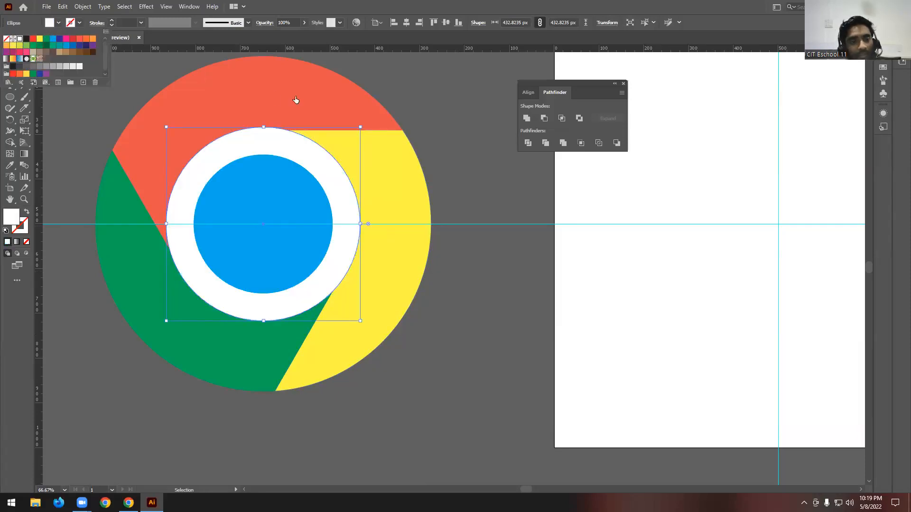
left_click(473, 98)
left_click(463, 109)
- Close the floating Pathfinder controls to clear the canvas around the finished logo
scroll(435, 163, "down", 2)
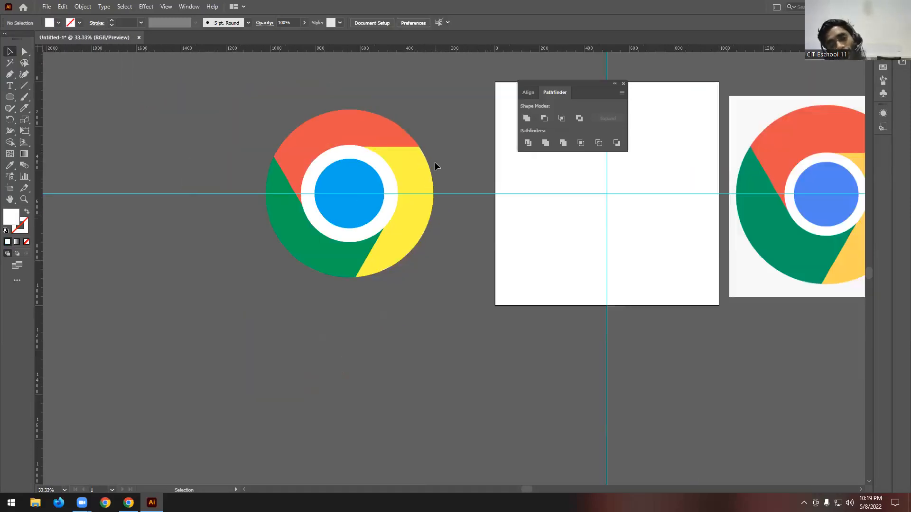
scroll(375, 158, "up", 1)
scroll(349, 157, "down", 1)
scroll(435, 166, "up", 1)
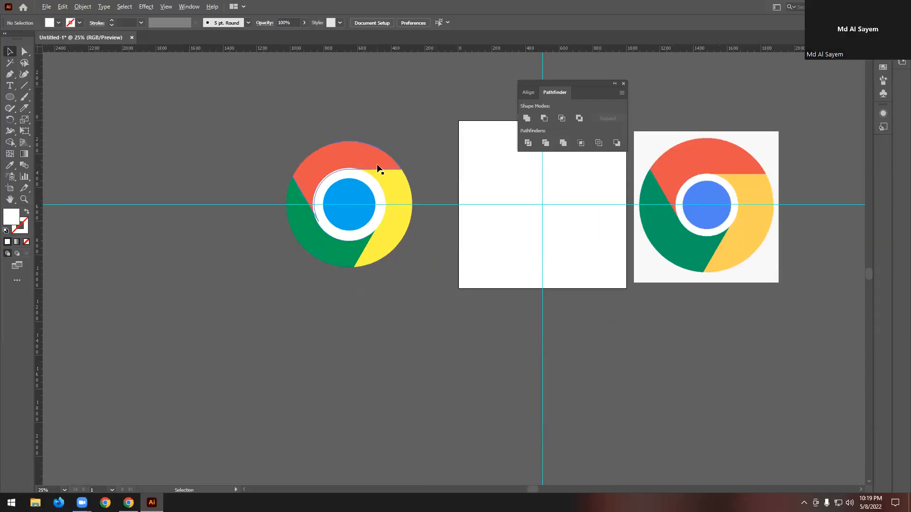
scroll(417, 155, "up", 1)
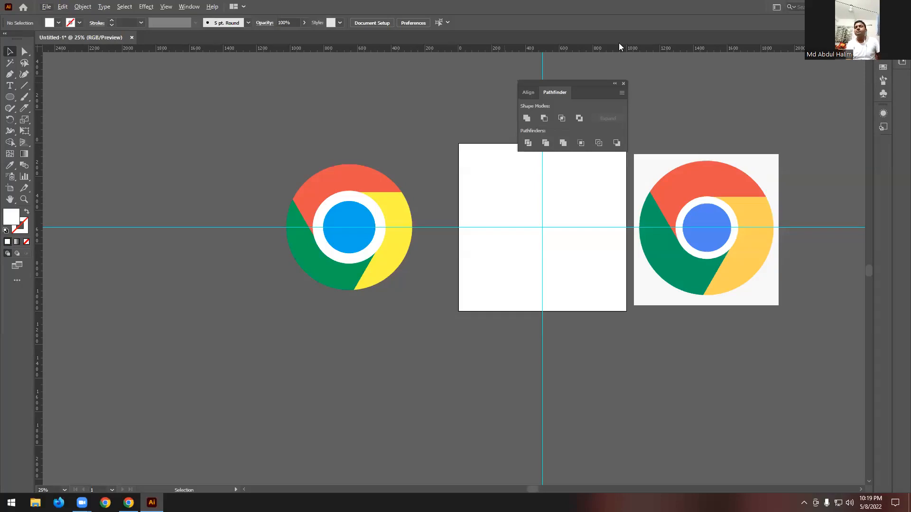
left_click(623, 84)
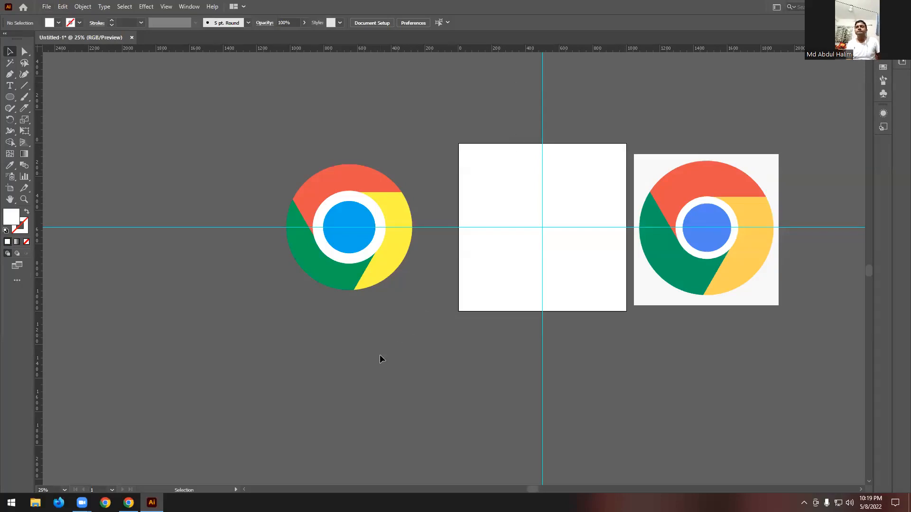
- Switch to the browser and review the class 02 home task in the course outline PDF, highlighting Google Chrome Logo and Wall Clock
key("alt+Tab")
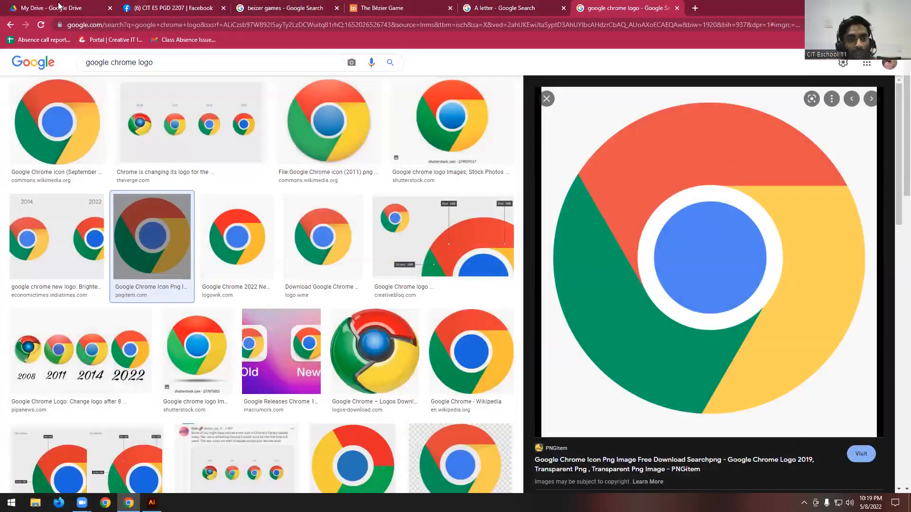
left_click(58, 6)
scroll(531, 291, "up", 5)
left_click(524, 273)
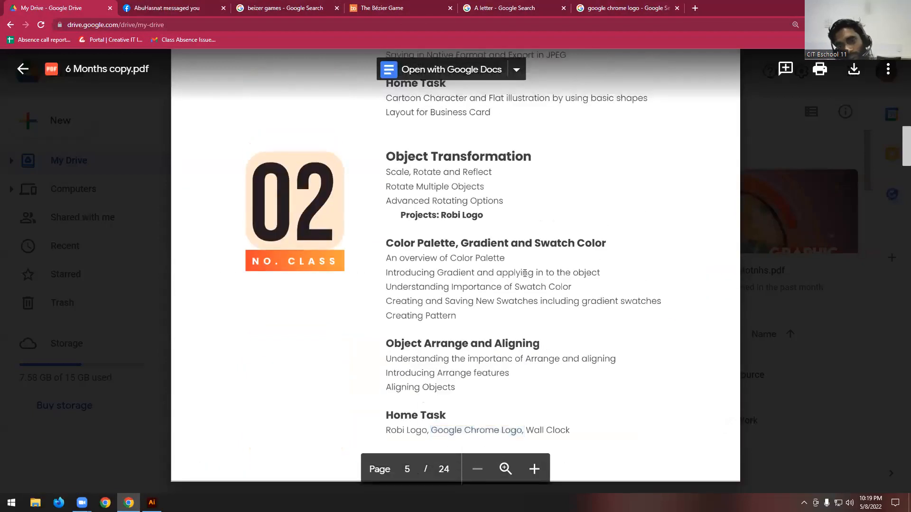
scroll(524, 273, "up", 3)
scroll(525, 274, "down", 3)
scroll(525, 273, "down", 4)
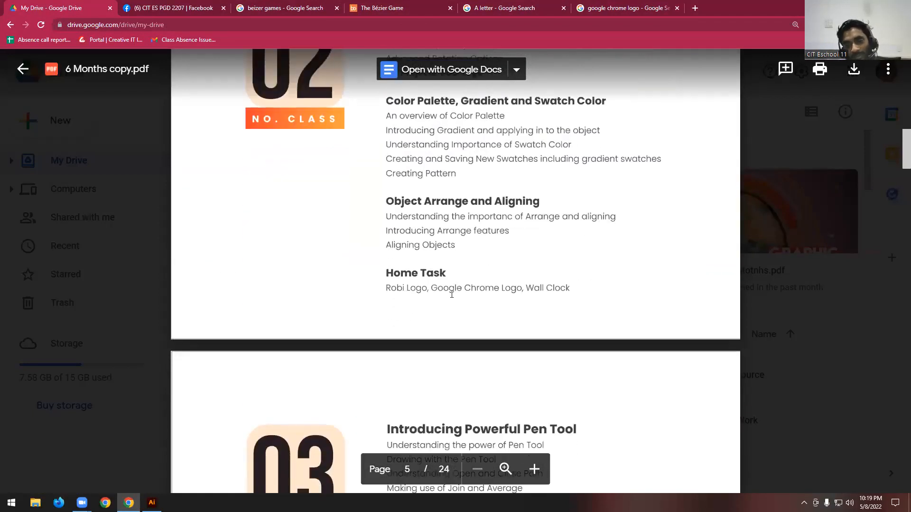
left_click_drag(437, 287, 522, 287)
triple_click(533, 287)
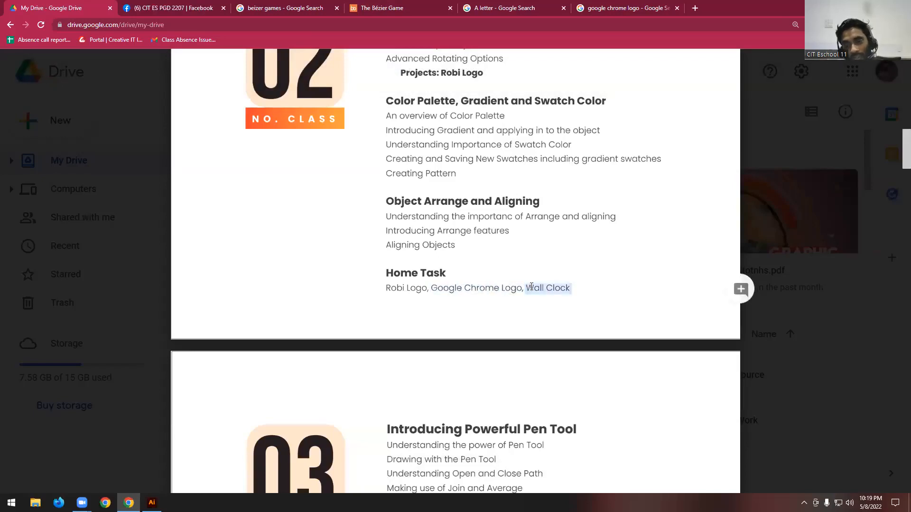
left_click(532, 287)
scroll(463, 237, "down", 1)
left_click_drag(437, 242, 573, 241)
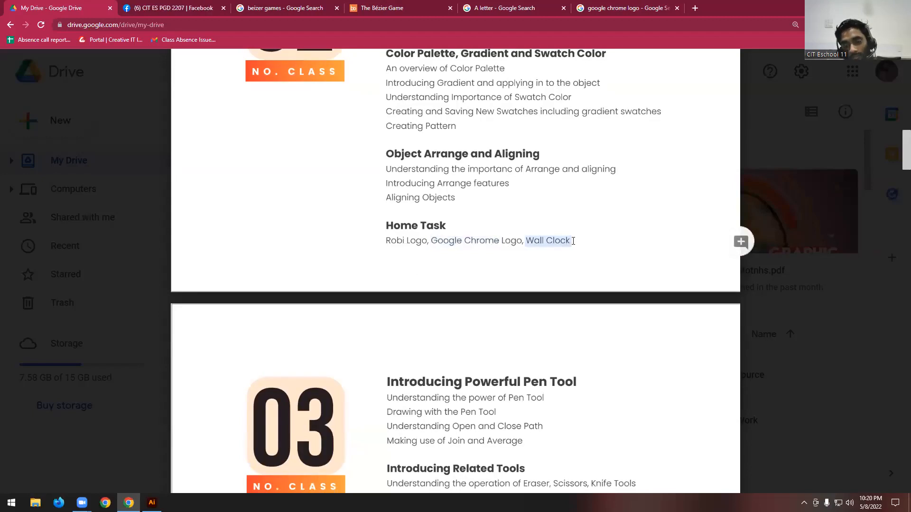
scroll(573, 241, "down", 1)
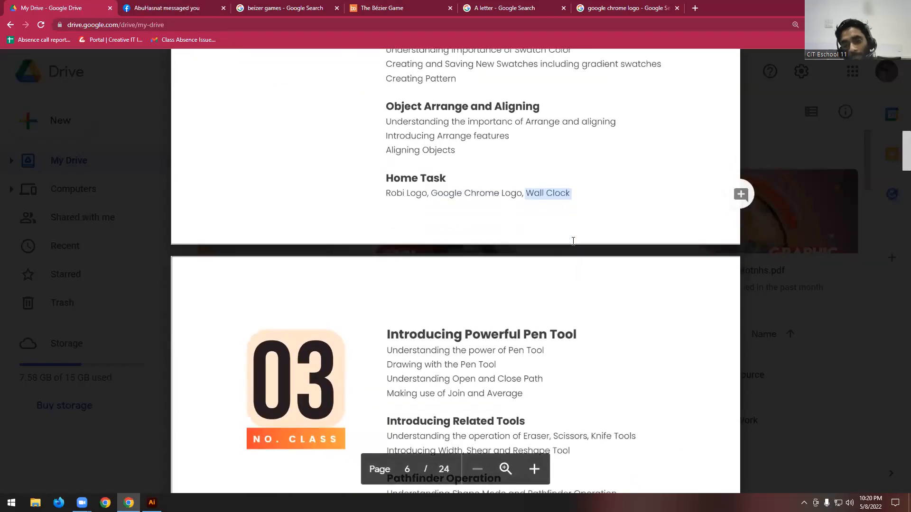
scroll(573, 240, "down", 1)
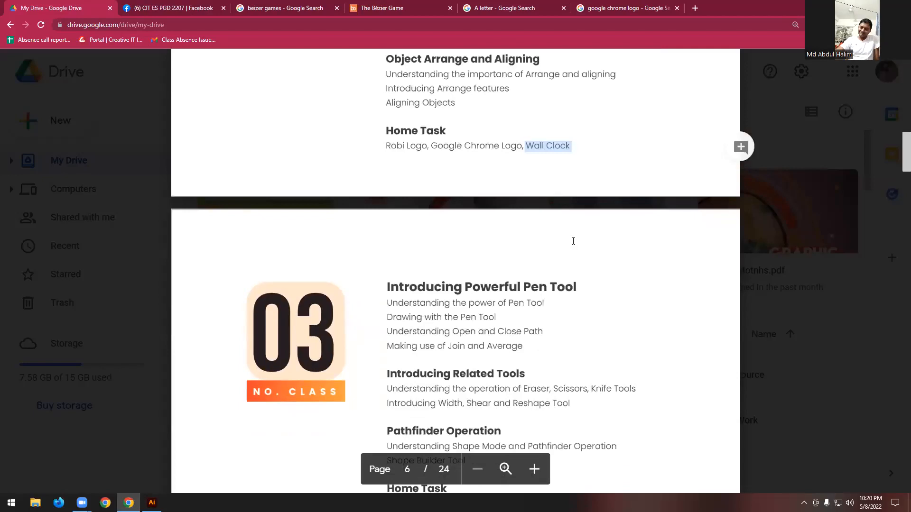
scroll(573, 241, "up", 2)
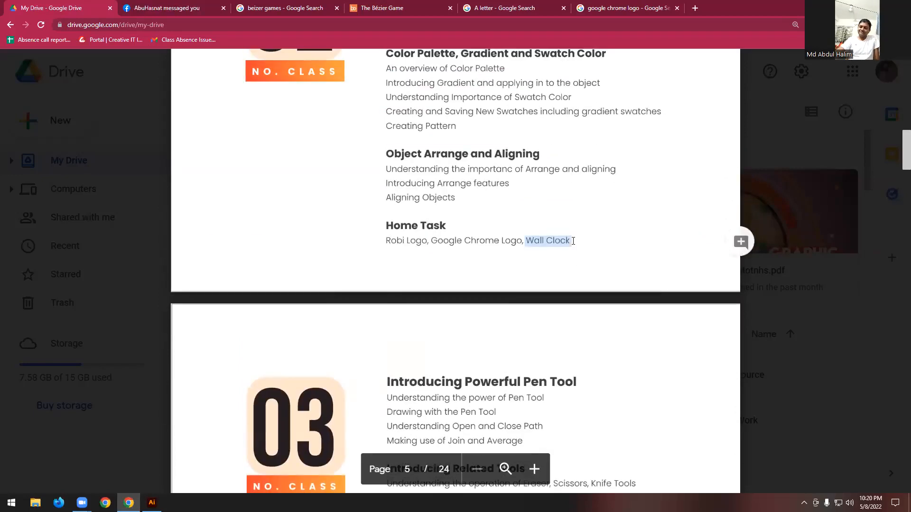
- Read the class 03 home task in the course outline, highlighting the Bezier Game screenshot and Letter A-Z path assignments
scroll(573, 240, "down", 4)
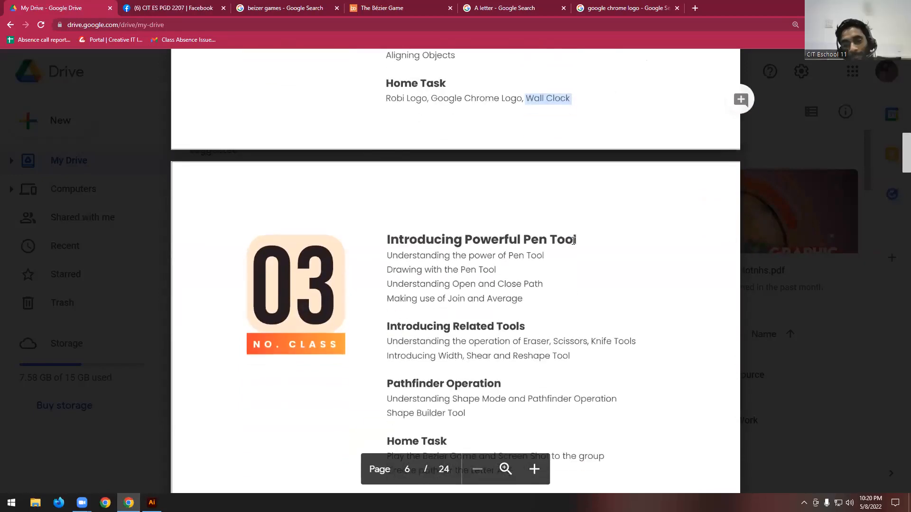
scroll(573, 240, "down", 3)
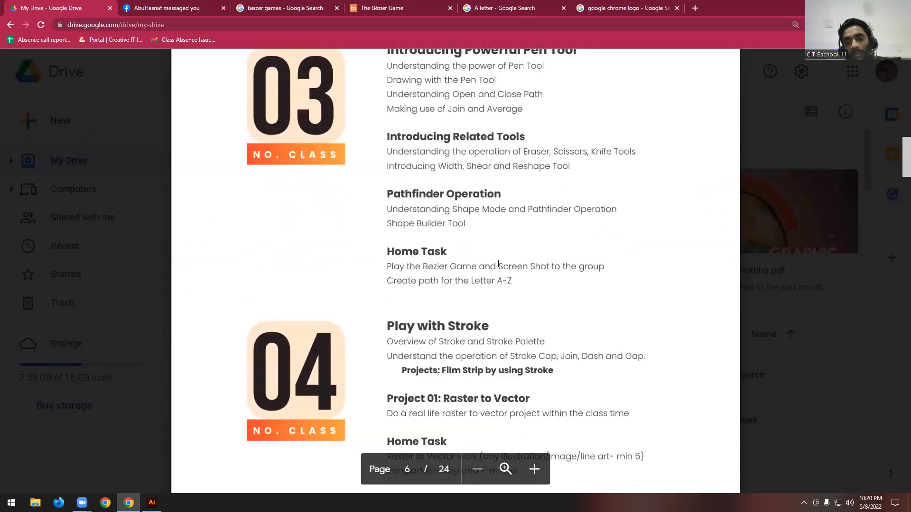
double_click(474, 266)
left_click(574, 267)
scroll(546, 261, "up", 1)
left_click_drag(457, 316, 569, 317)
left_click(508, 318)
left_click_drag(424, 313, 577, 314)
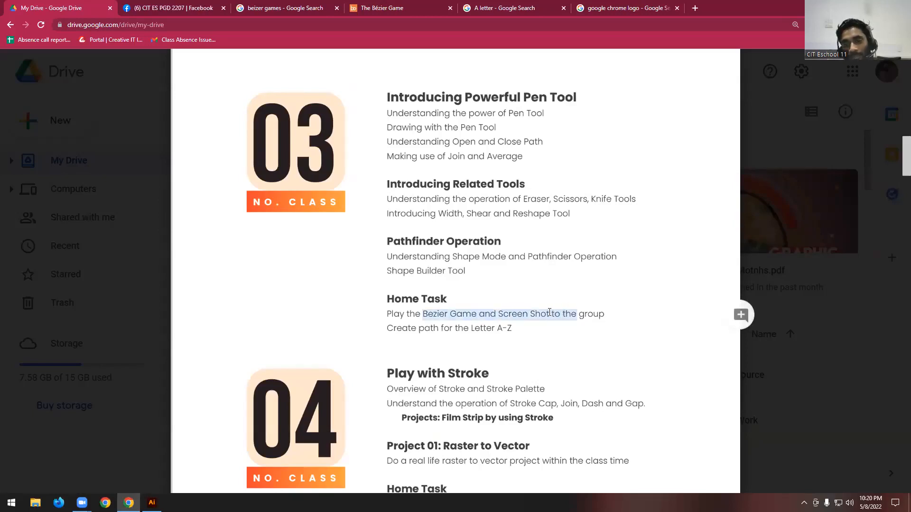
left_click(556, 311)
left_click_drag(472, 329, 513, 329)
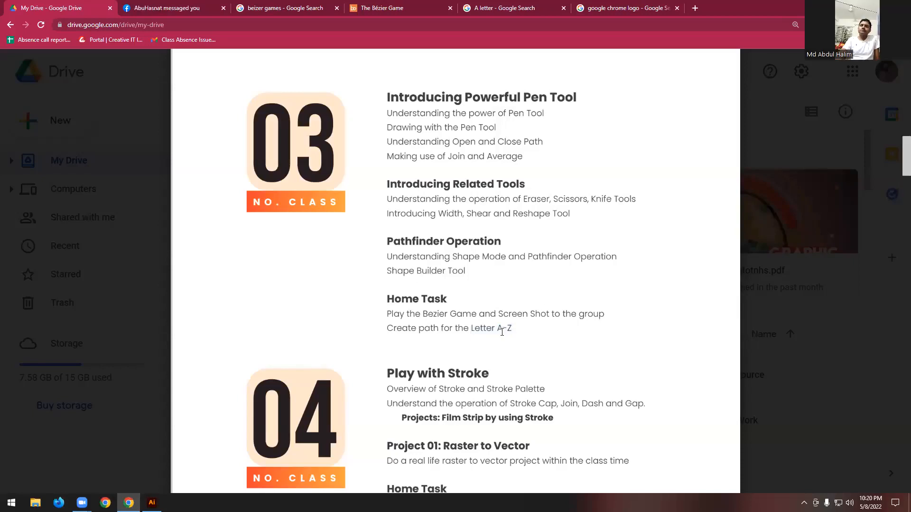
- Compare the home tasks of classes 02 and 03 once more, highlighting the screenshot assignment and Google Chrome
scroll(502, 332, "up", 1)
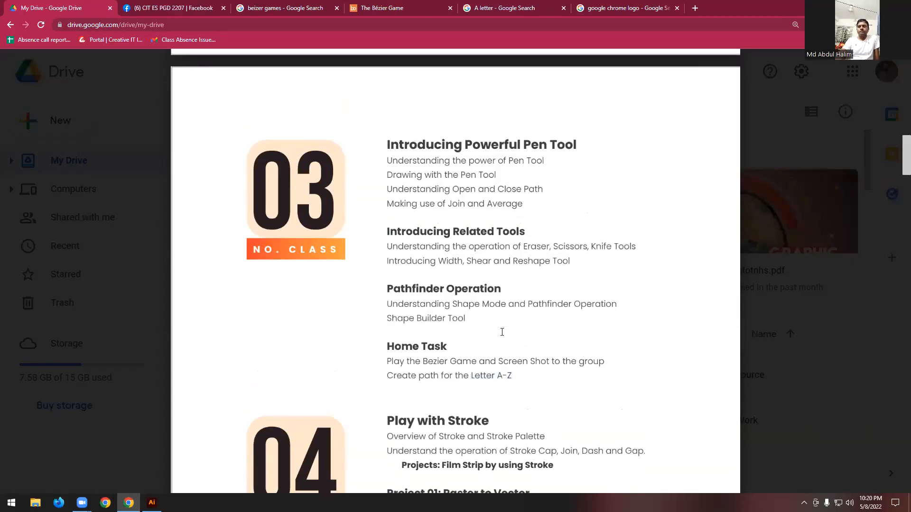
scroll(501, 332, "down", 2)
scroll(502, 332, "up", 8)
scroll(502, 331, "down", 5)
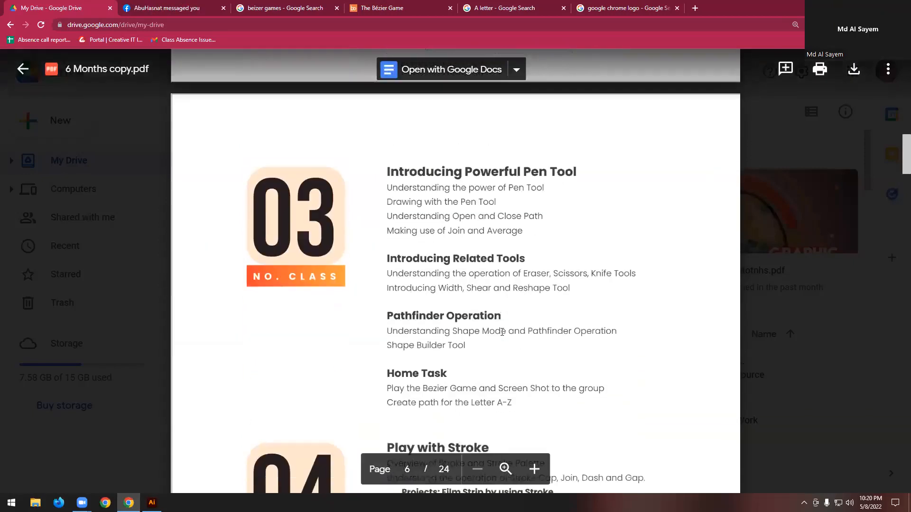
scroll(501, 331, "down", 3)
scroll(501, 332, "up", 2)
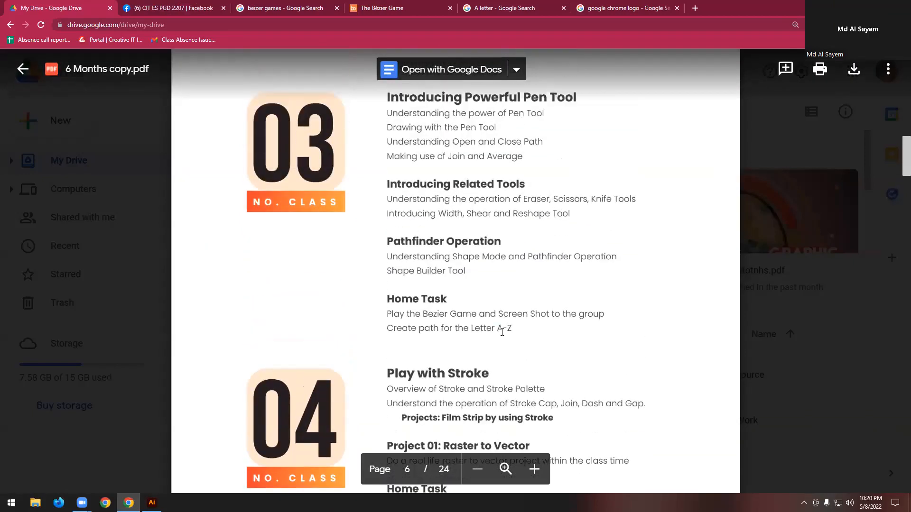
scroll(502, 331, "up", 5)
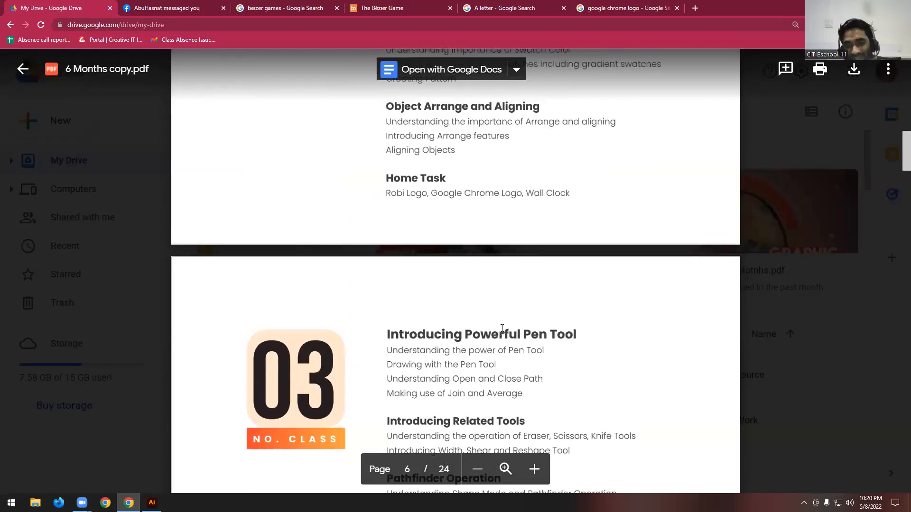
scroll(445, 205, "down", 2)
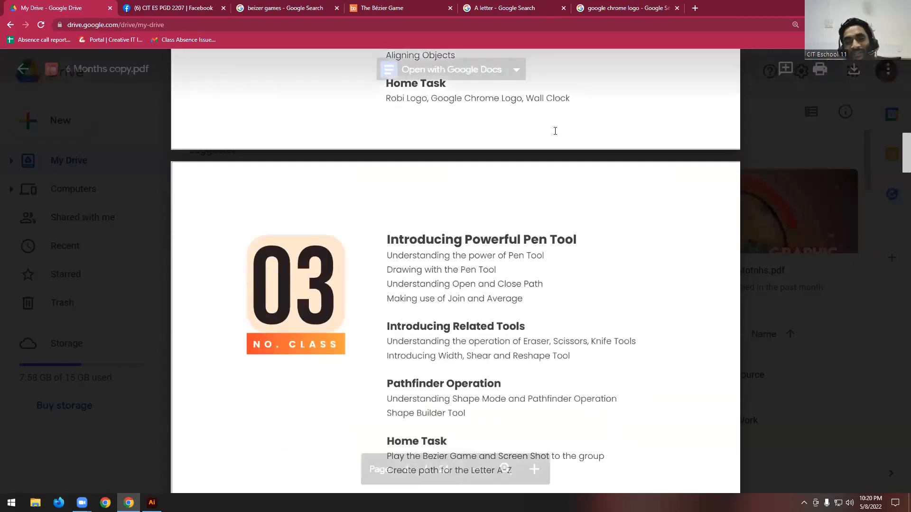
scroll(532, 296, "down", 3)
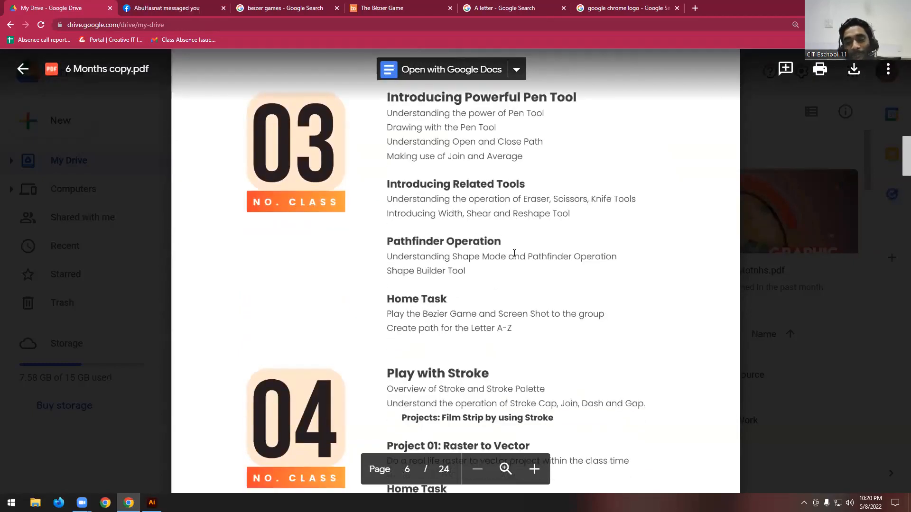
scroll(507, 261, "down", 1)
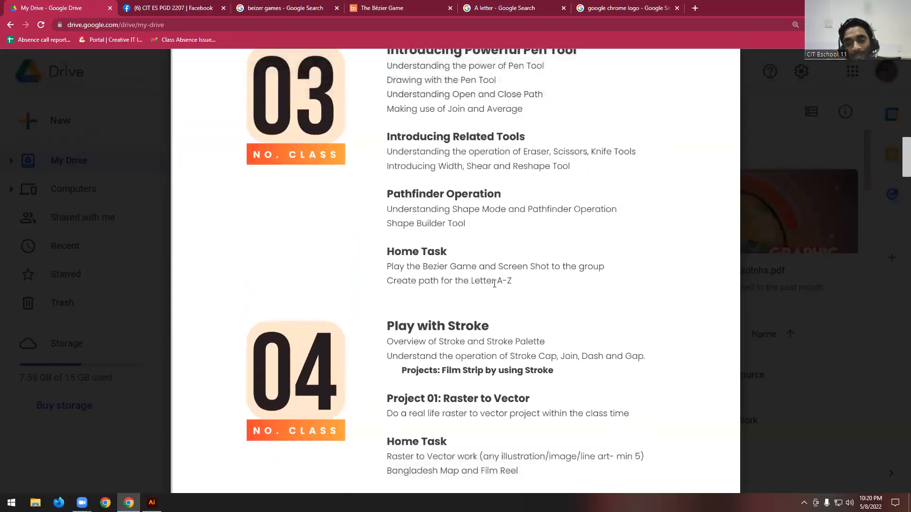
left_click_drag(499, 268, 565, 267)
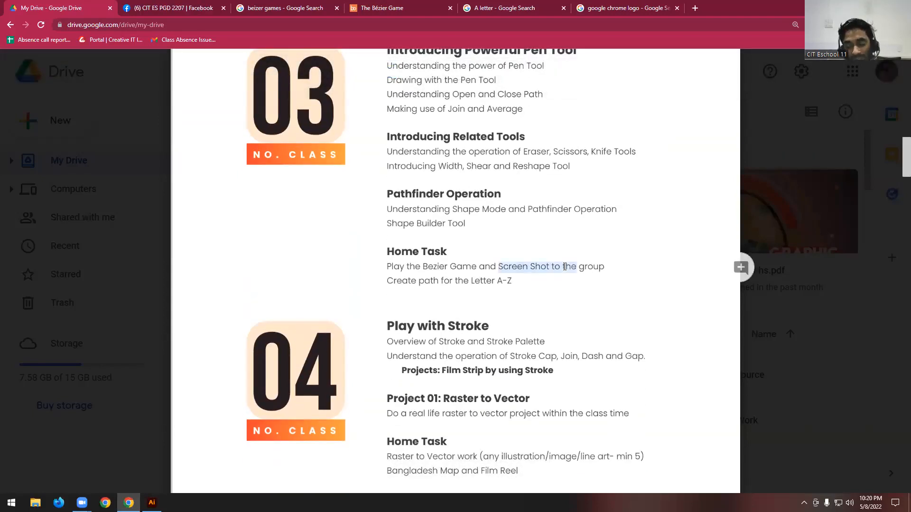
left_click_drag(490, 283, 506, 283)
left_click(508, 283)
scroll(446, 285, "up", 3)
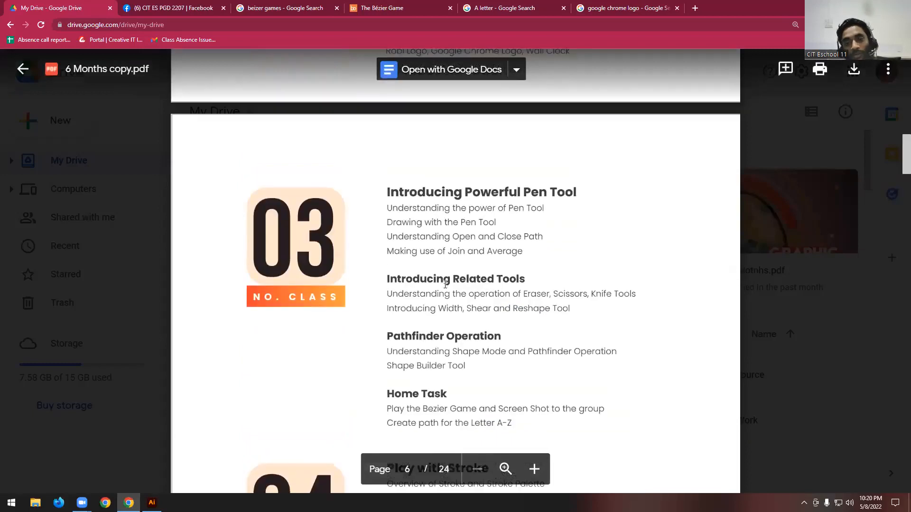
scroll(444, 285, "up", 4)
left_click_drag(432, 241, 499, 241)
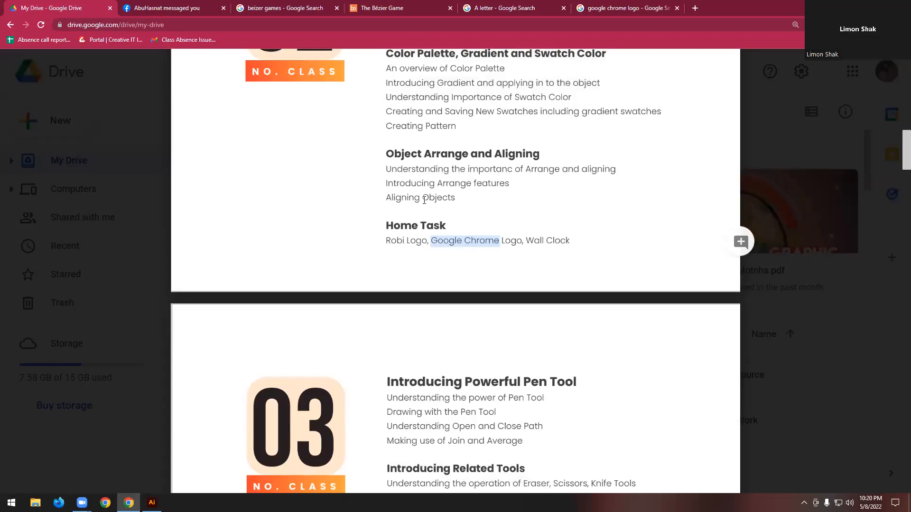
- Search Google Images for "table clock vector design" in a new browser tab
key("ctrl+t")
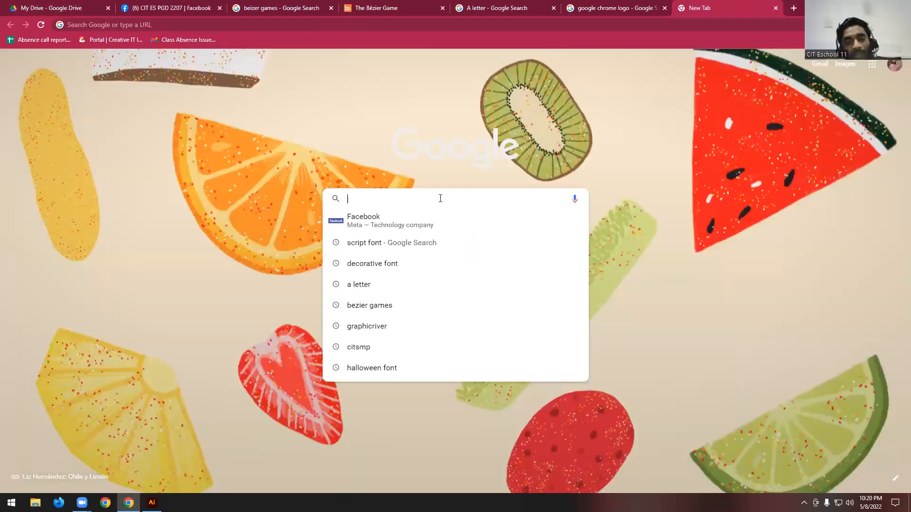
left_click(440, 198)
type("wa")
key("BackSpace")
key("BackSpace")
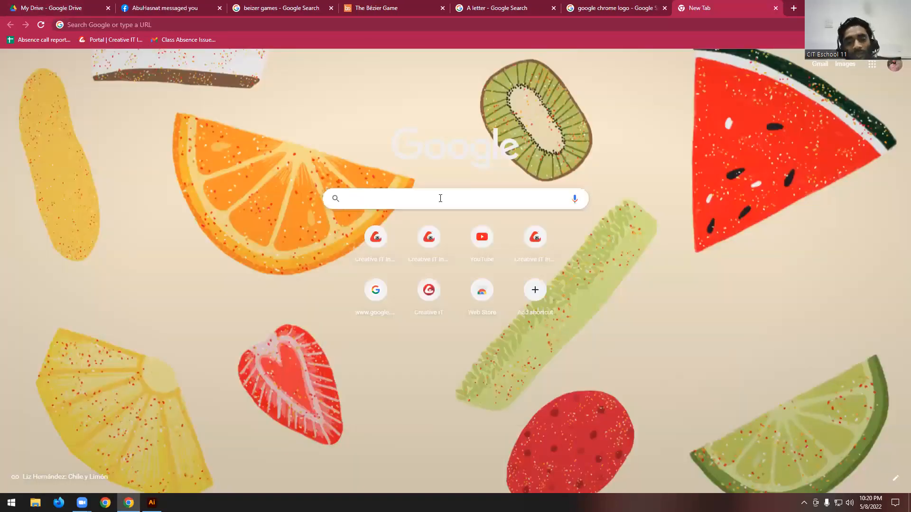
type("tabl")
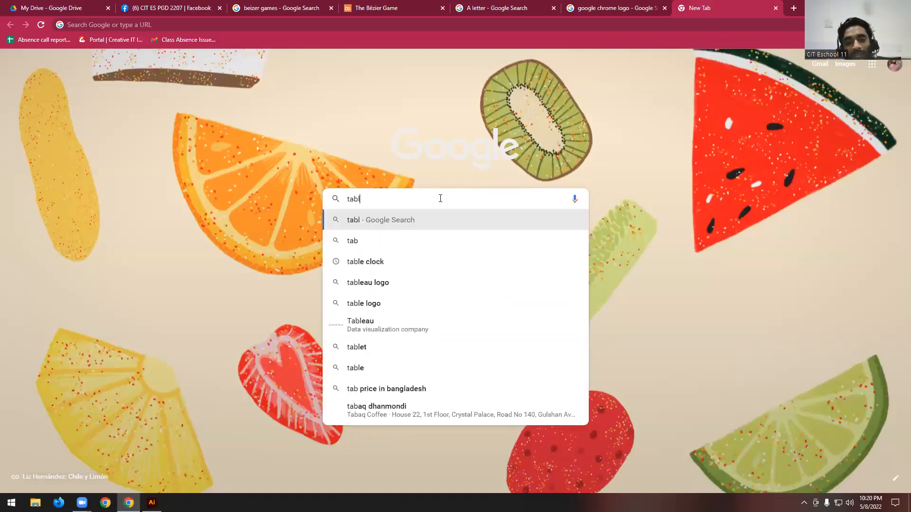
type("e clock ")
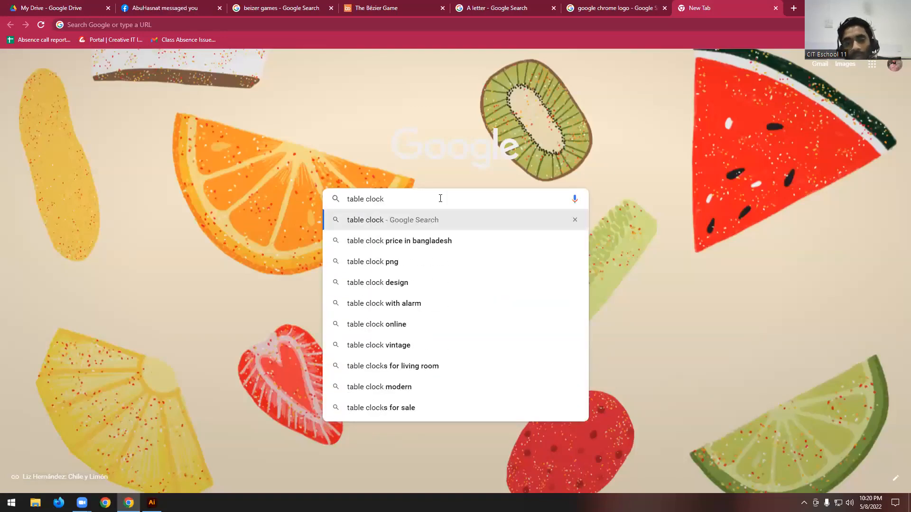
type("vectgor")
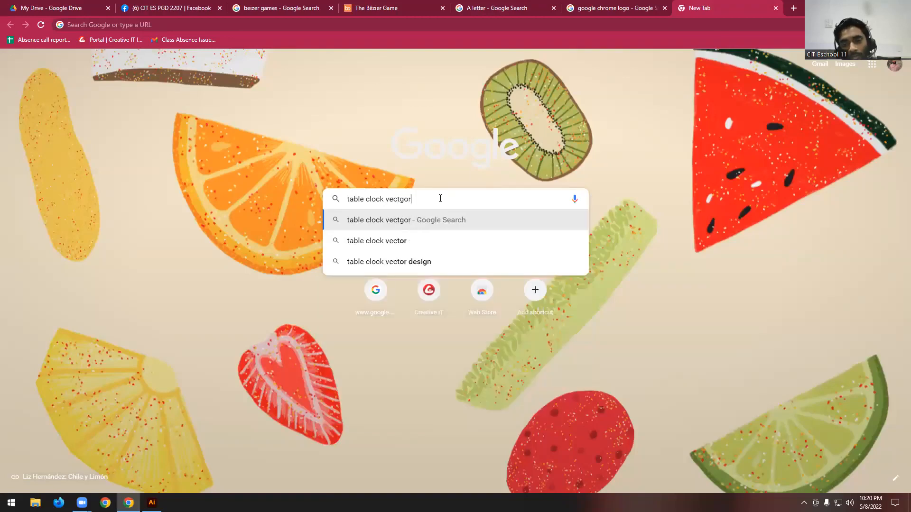
key("BackSpace")
key("BackSpace")
key("BackSpace")
key("BackSpace")
type("t")
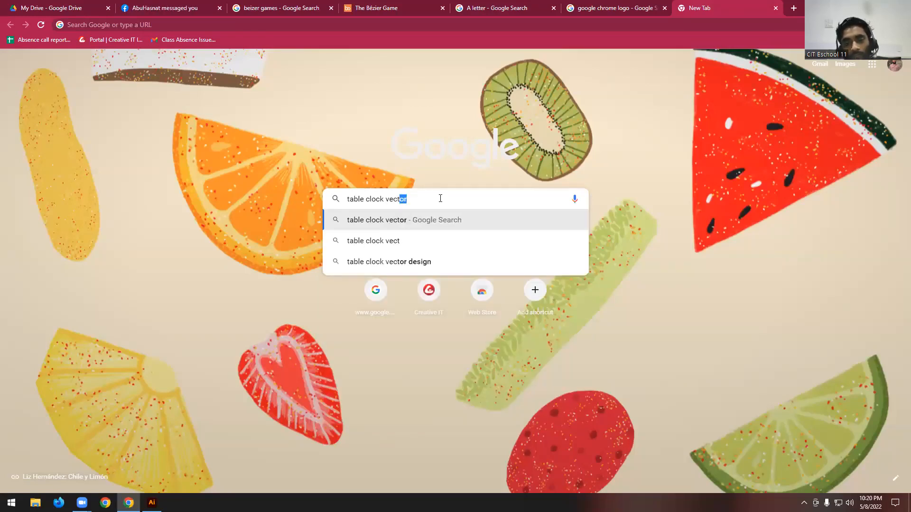
key("Down")
key("Down")
key("Return")
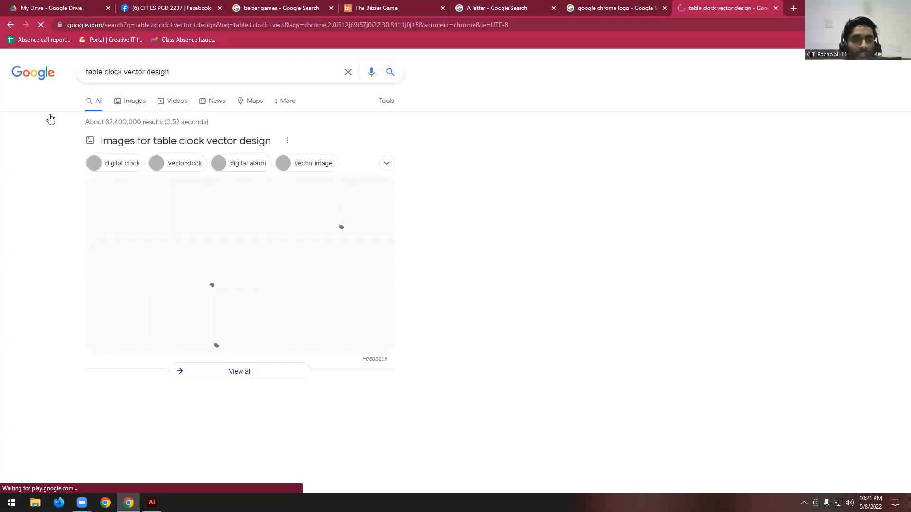
left_click(124, 101)
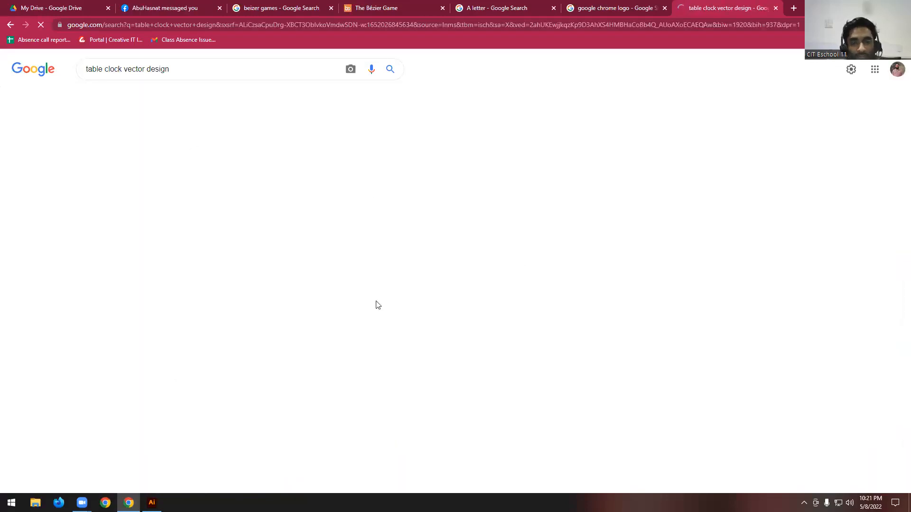
- Preview alarm clock illustrations from Freepik, Colourbox and Dreamstime and browse the related images as drawing references
left_click(422, 189)
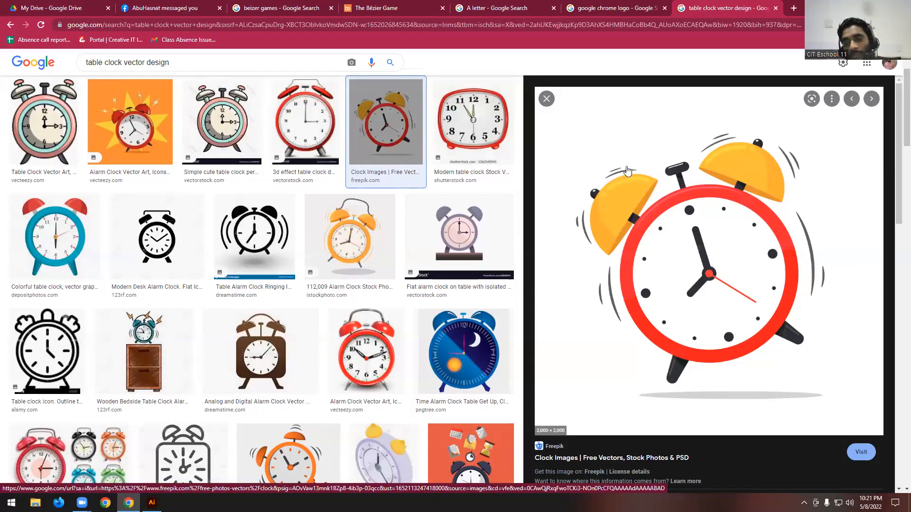
scroll(603, 223, "down", 7)
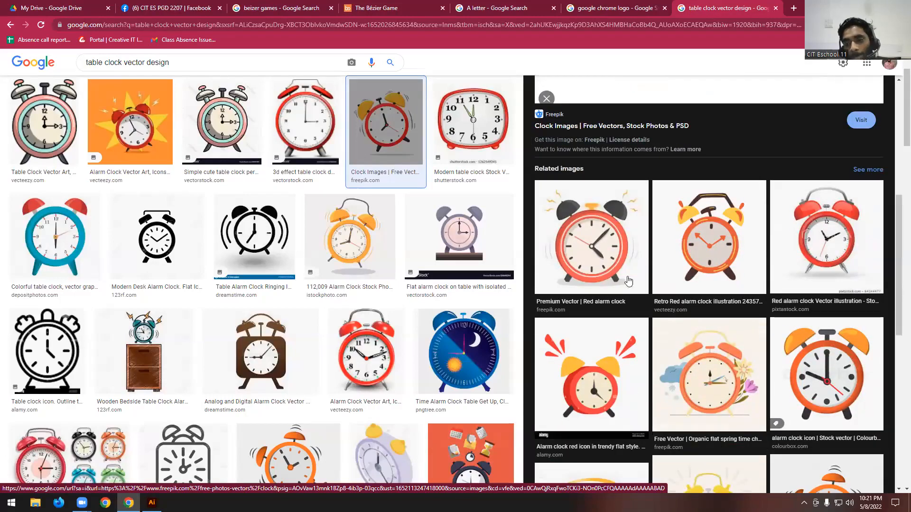
scroll(693, 302, "down", 2)
left_click(827, 294)
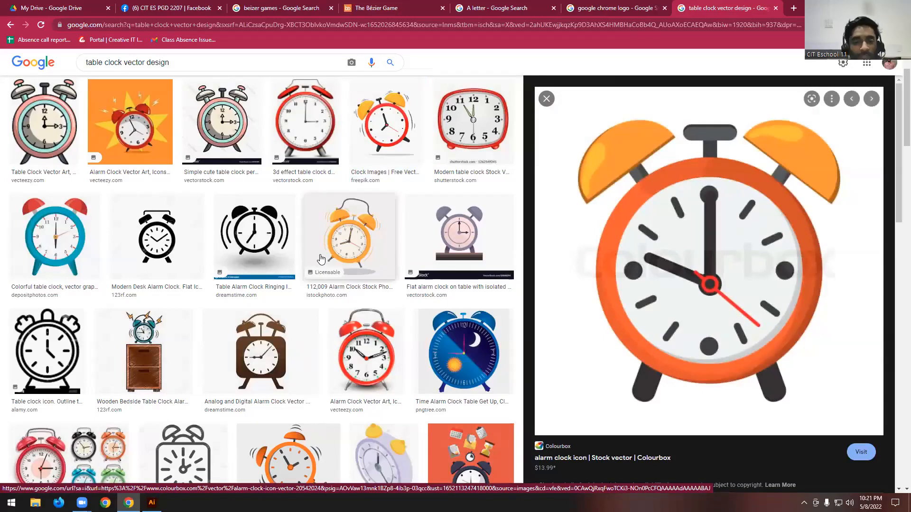
scroll(294, 262, "down", 2)
left_click(294, 261)
scroll(294, 261, "down", 1)
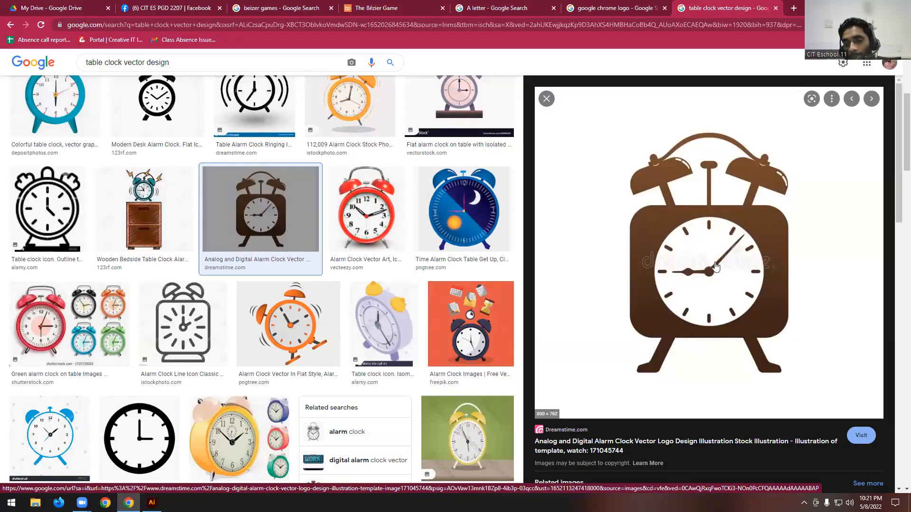
scroll(716, 267, "down", 2)
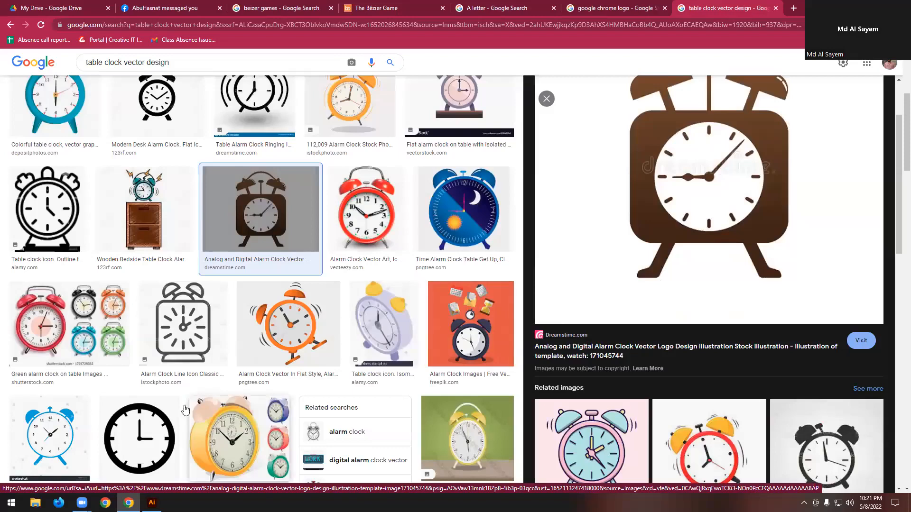
- Review the home tasks of classes 02 and 03 in the course outline, highlighting Google Chrome and Wall Clock
scroll(707, 241, "down", 3)
scroll(708, 241, "up", 5)
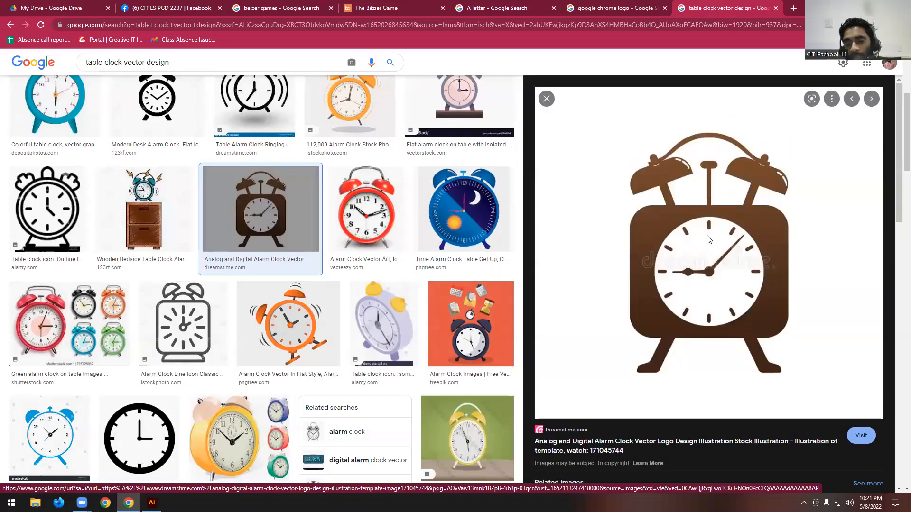
left_click(65, 11)
left_click(493, 244)
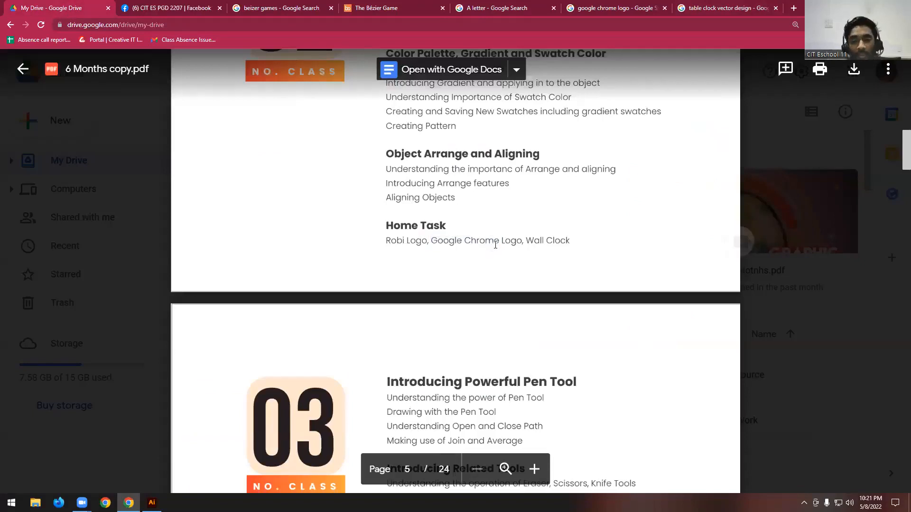
scroll(540, 208, "down", 1)
left_click_drag(441, 194, 499, 195)
left_click(473, 193)
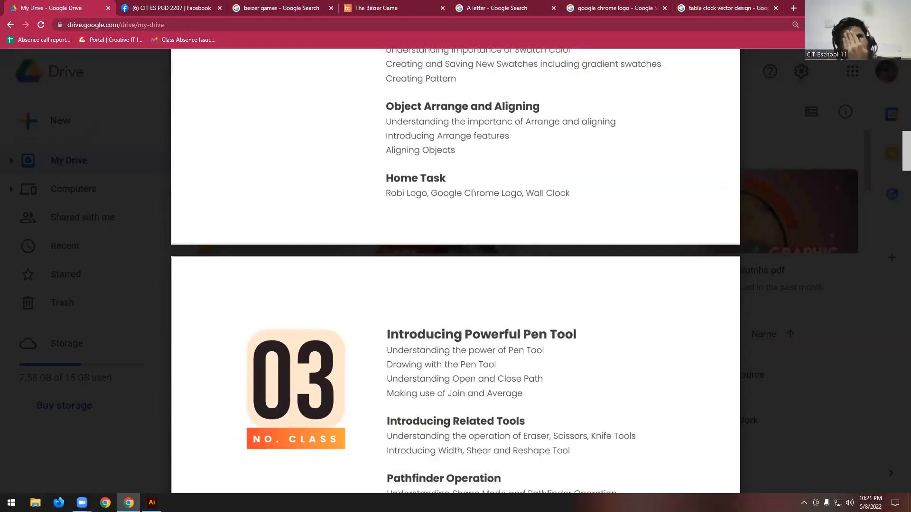
left_click_drag(533, 197, 560, 195)
left_click(555, 196)
scroll(532, 223, "down", 5)
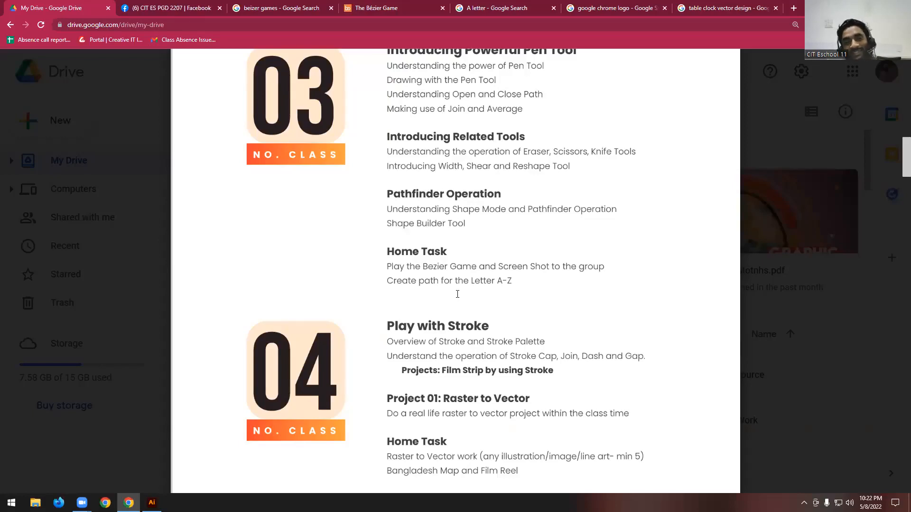
scroll(474, 308, "up", 2)
- Open the Creative IT Institute teacher portal in a new browser tab and replace the prefilled login e-mail with the teacher's e-mail
left_click(790, 8)
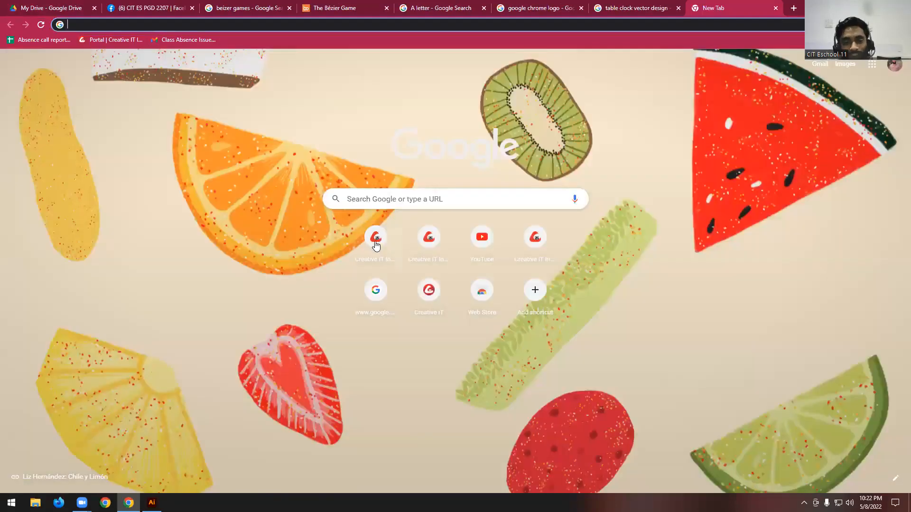
left_click(375, 242)
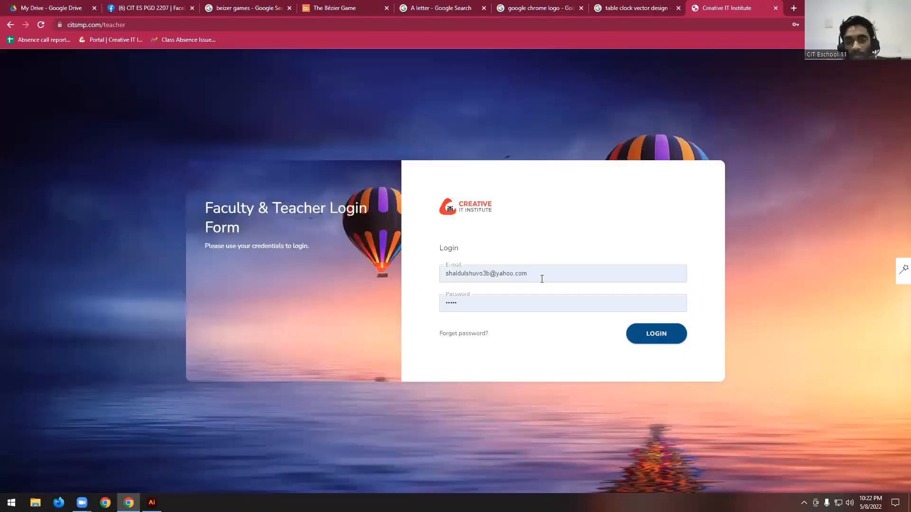
triple_click(542, 274)
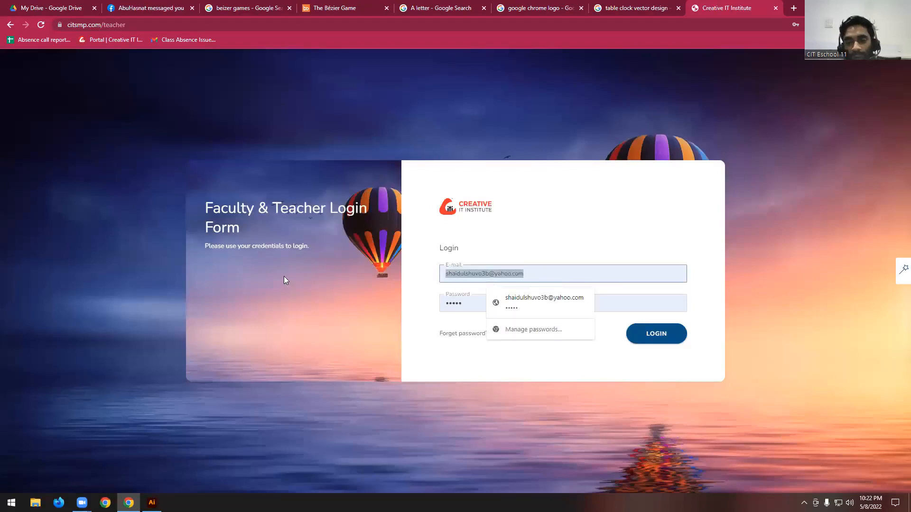
key("BackSpace")
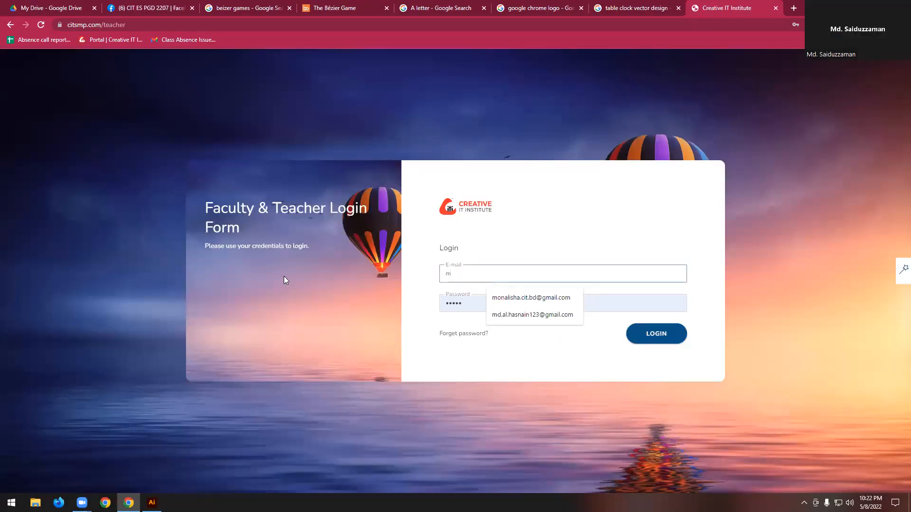
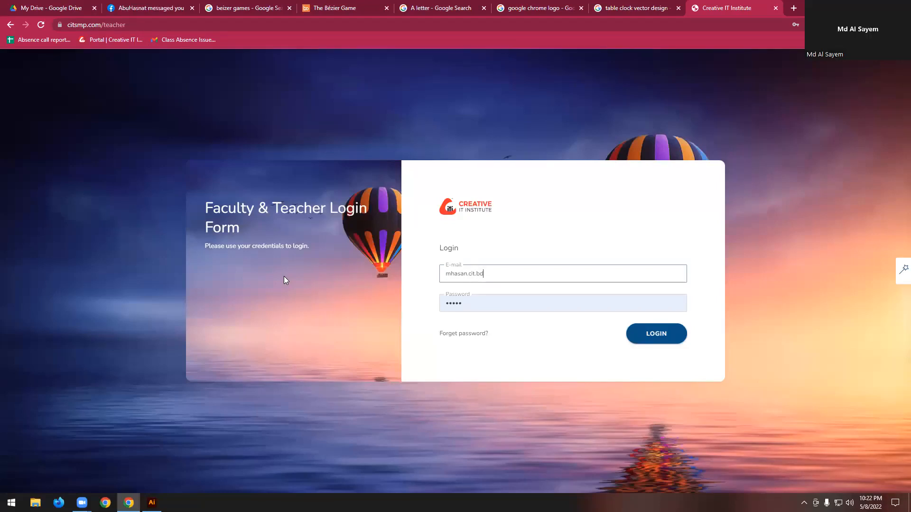
- Enter the account password and log in to the teacher portal
key("Tab")
type("•••••••")
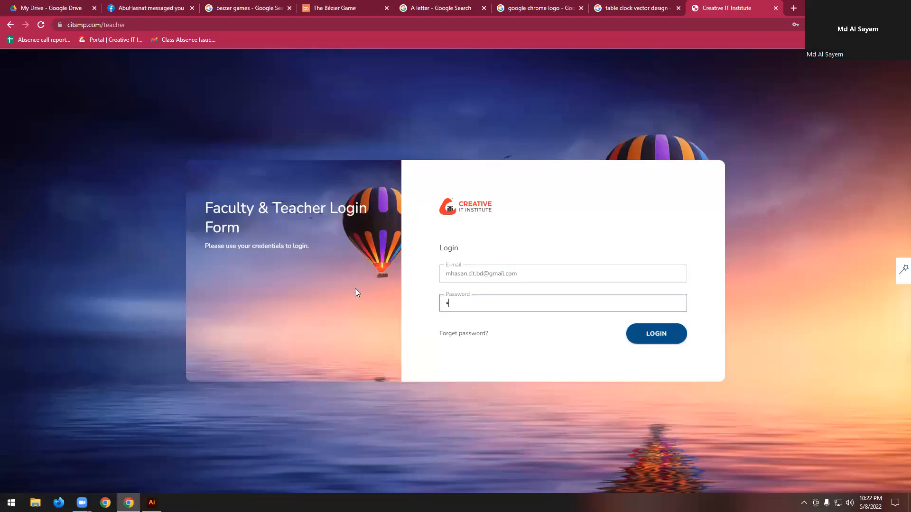
type("••")
key("BackSpace")
key("BackSpace")
key("BackSpace")
key("BackSpace")
key("BackSpace")
key("BackSpace")
key("BackSpace")
key("BackSpace")
key("BackSpace")
type("••••••••")
key("Return")
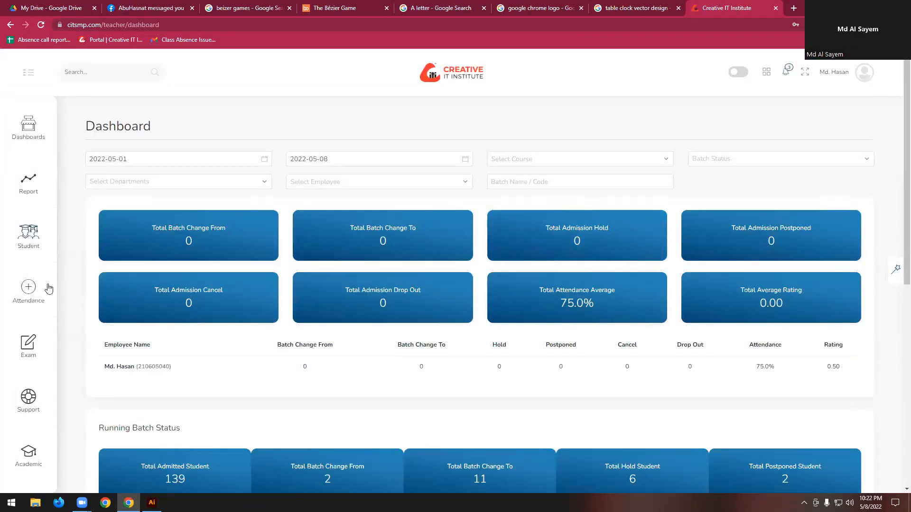
- Start taking attendance for batch ES PGD 2207 with the date set to 2022-05-08
left_click(30, 297)
left_click(134, 141)
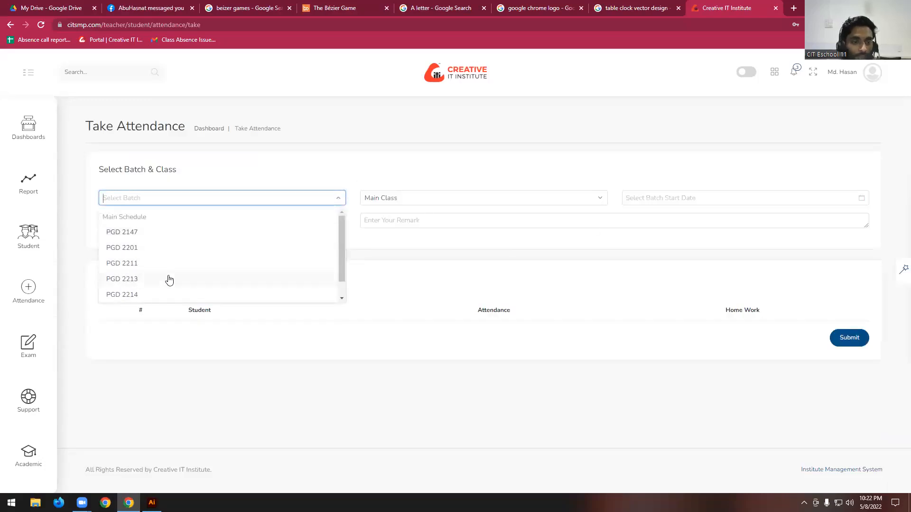
scroll(169, 281, "down", 2)
left_click(140, 293)
left_click(732, 197)
left_click(626, 273)
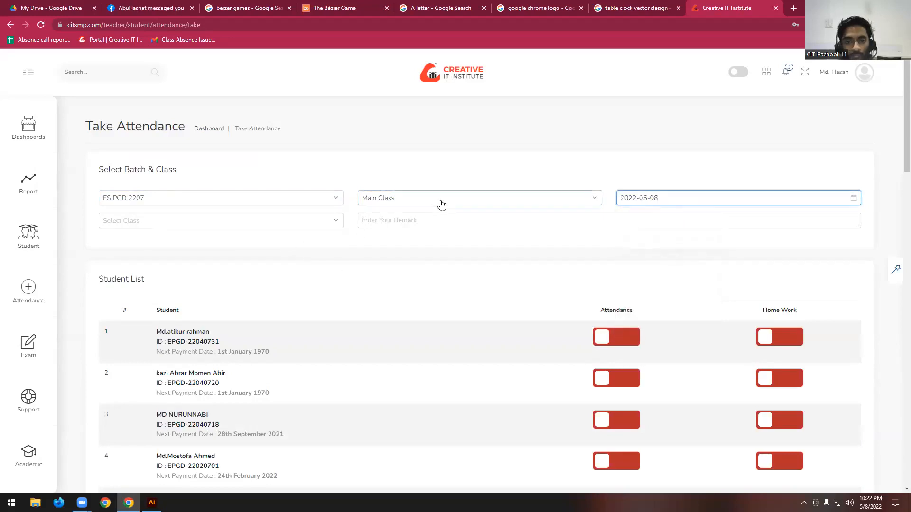
- Check the class choices offered for Main Class and compare them with the Review Class option
left_click(203, 226)
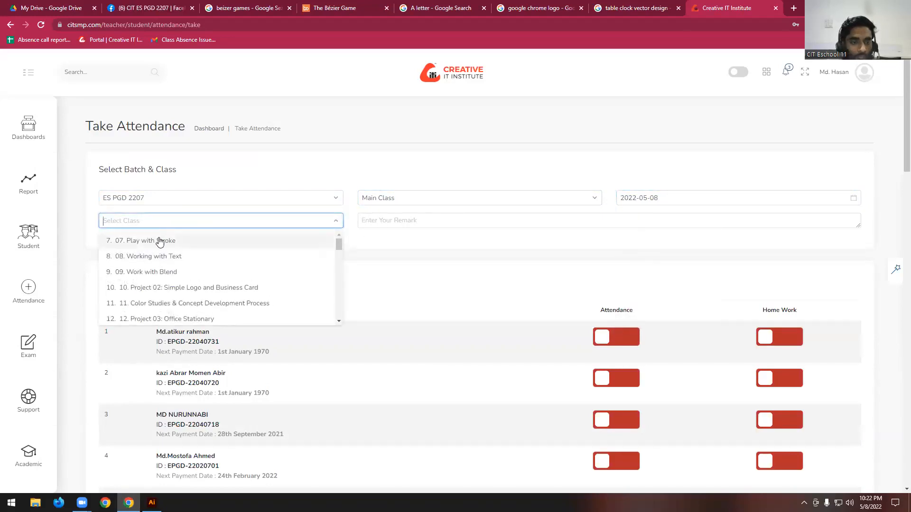
left_click(208, 225)
left_click(390, 205)
left_click(392, 233)
left_click(209, 221)
left_click(423, 201)
left_click(393, 216)
left_click(294, 221)
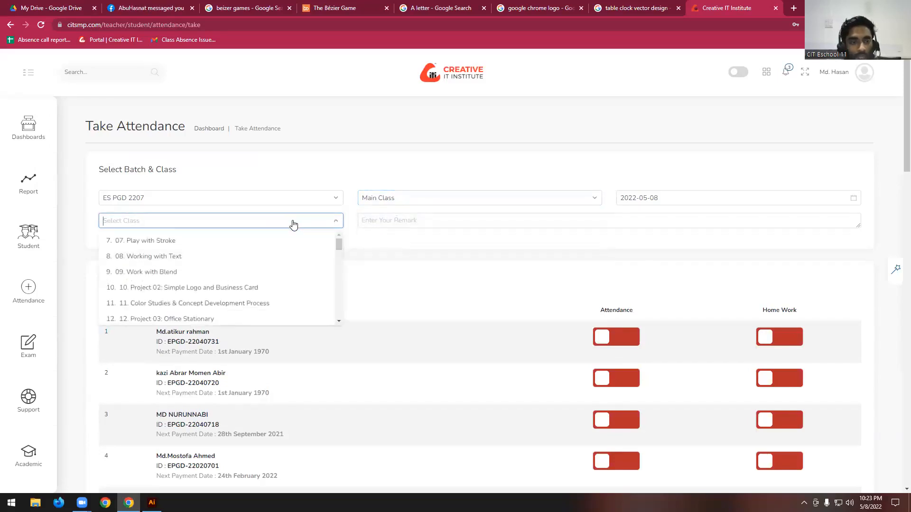
- Set the class type to Review Class with AI 06 as the class and Ramadan as the reason
left_click(419, 201)
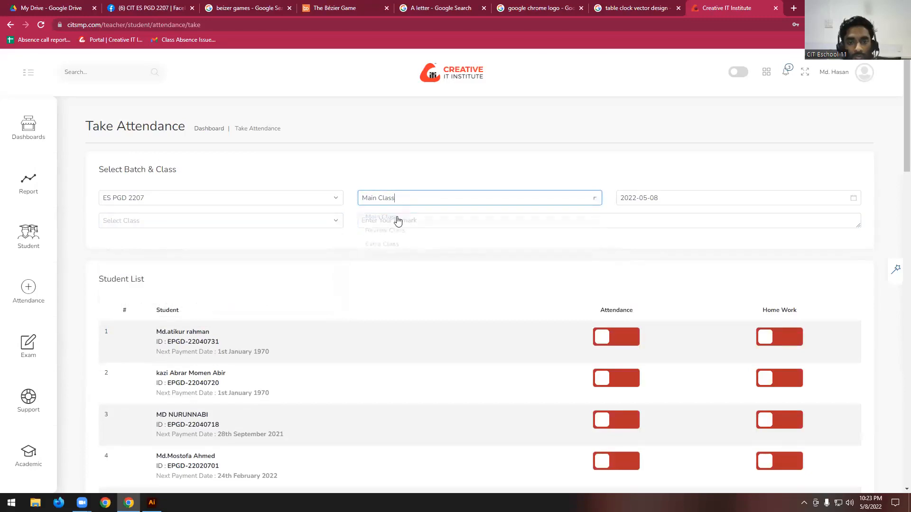
left_click(385, 233)
left_click(230, 221)
type("A")
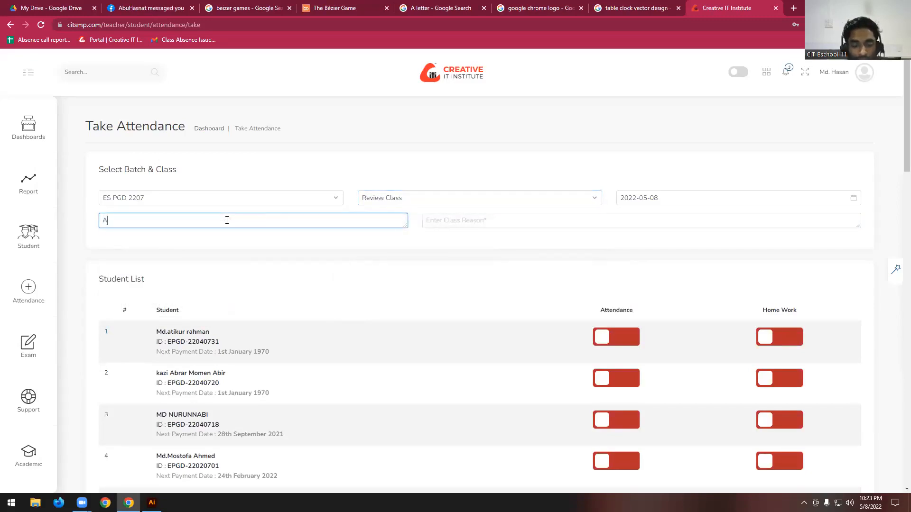
type("I 06")
left_click(525, 223)
type("Ramadan")
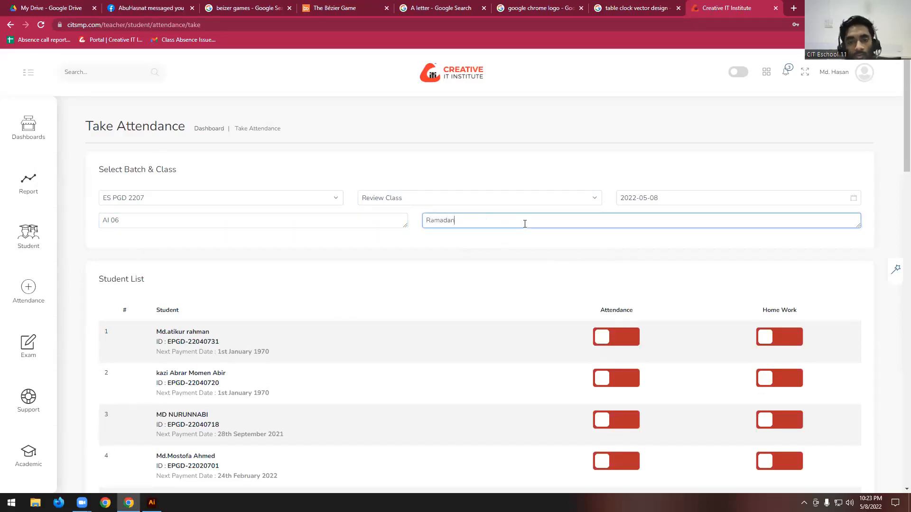
left_click(392, 267)
- Mark attendance and home work for the students in rows 3 and 4 of the student list
scroll(387, 271, "down", 1)
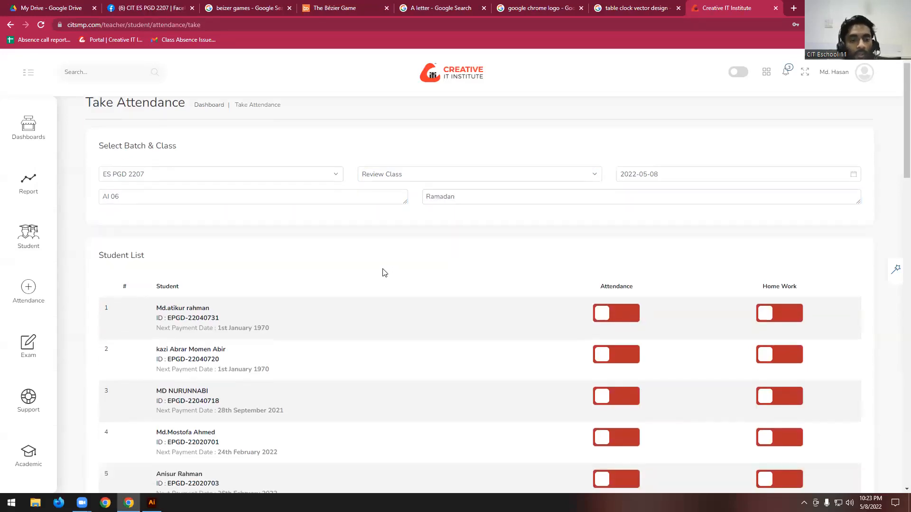
scroll(306, 263, "down", 1)
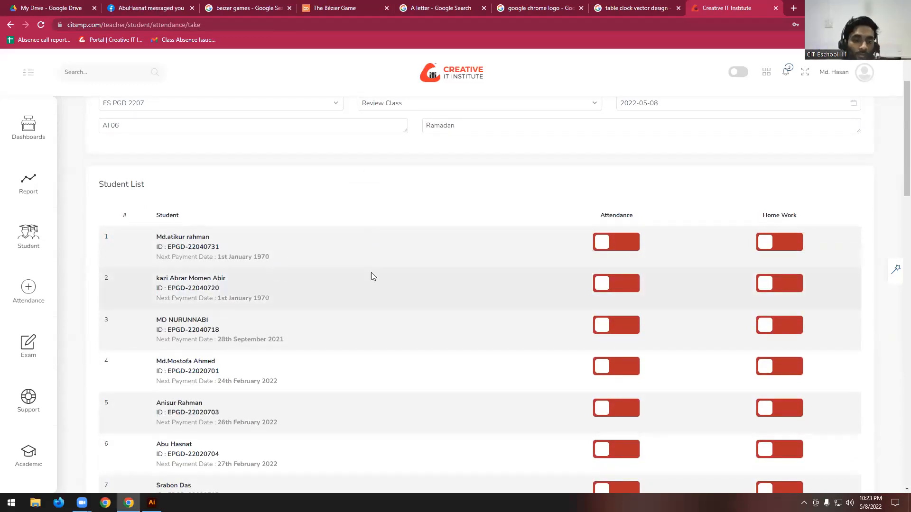
scroll(214, 290, "down", 2)
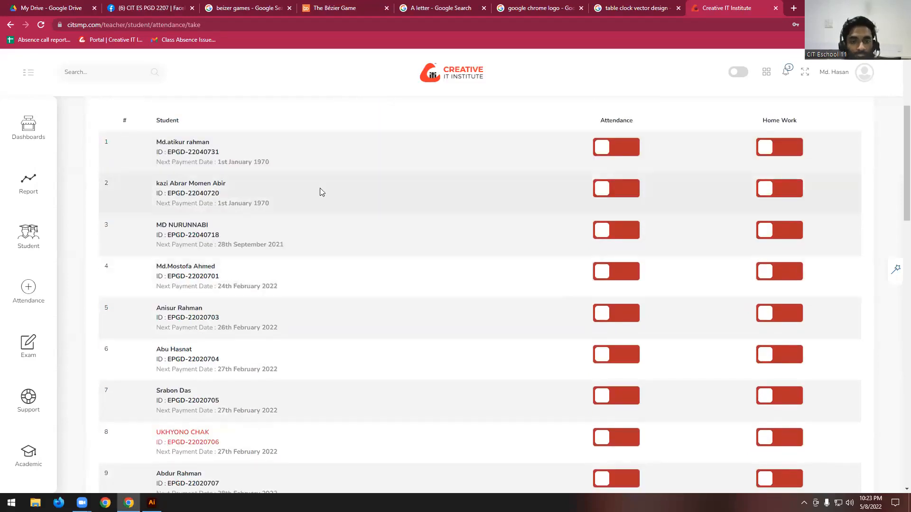
left_click(617, 232)
left_click(797, 234)
scroll(207, 173, "down", 2)
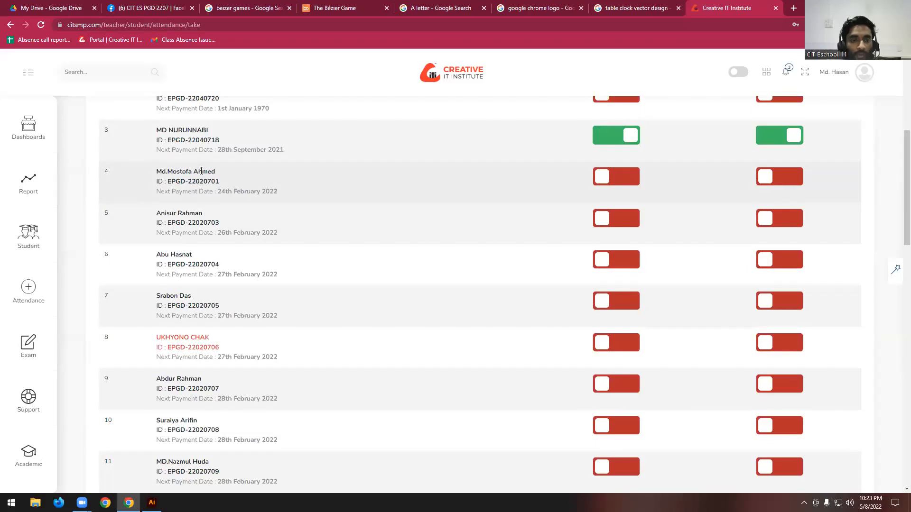
left_click(610, 178)
left_click(768, 177)
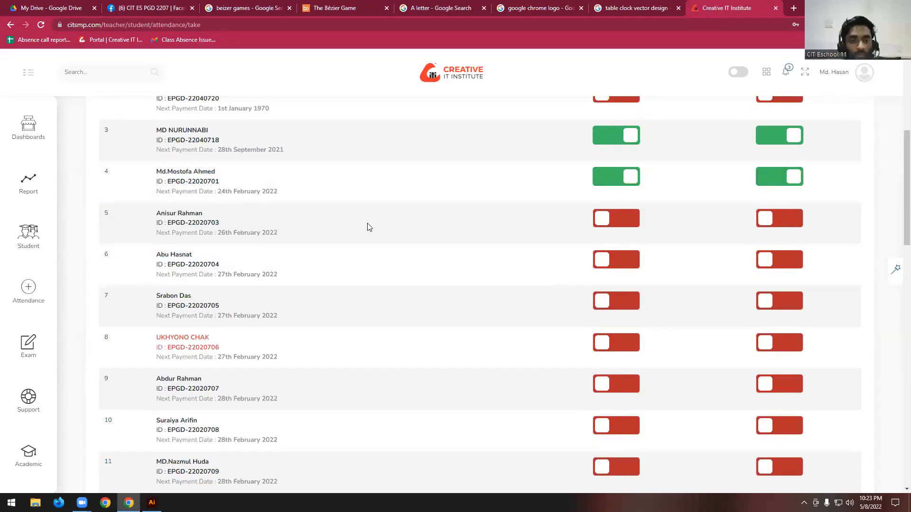
- Mark attendance and home work for the students in rows 5 and 6 and for one near the start of the list
left_click(627, 221)
left_click(630, 220)
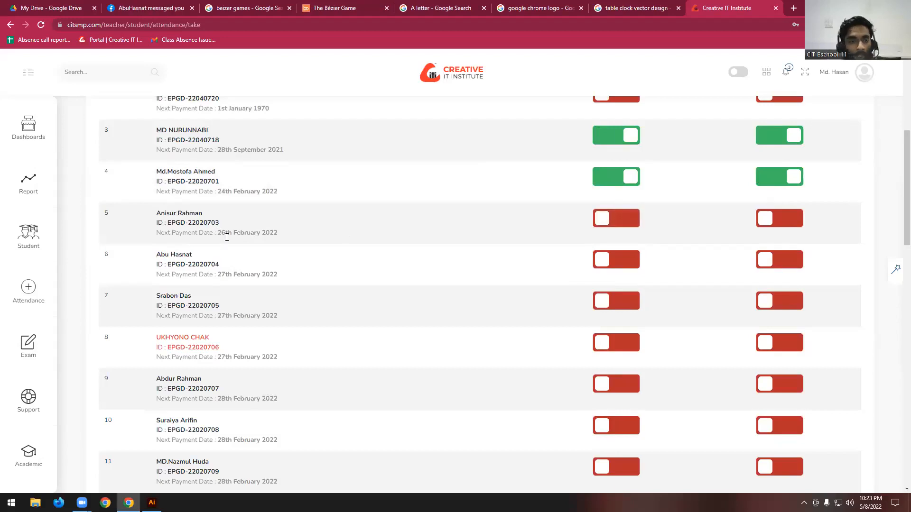
scroll(184, 196, "down", 1)
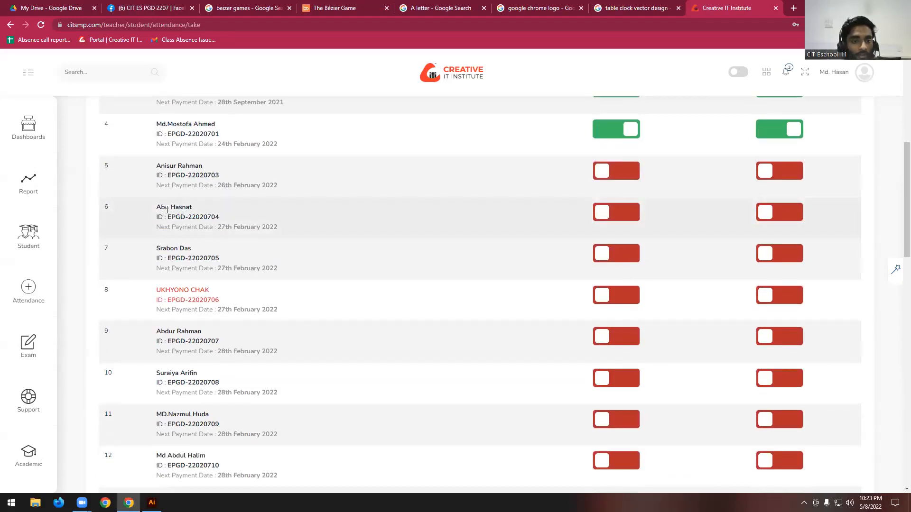
left_click(624, 211)
left_click(771, 211)
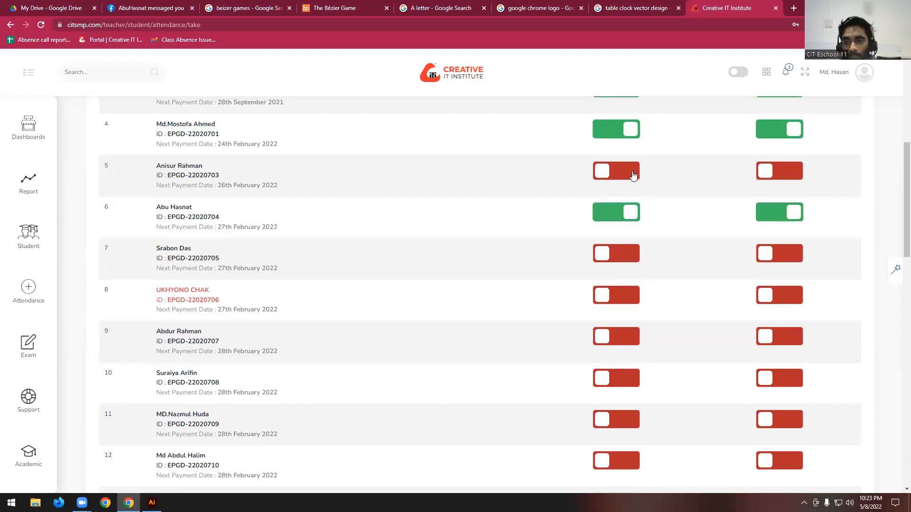
left_click(635, 173)
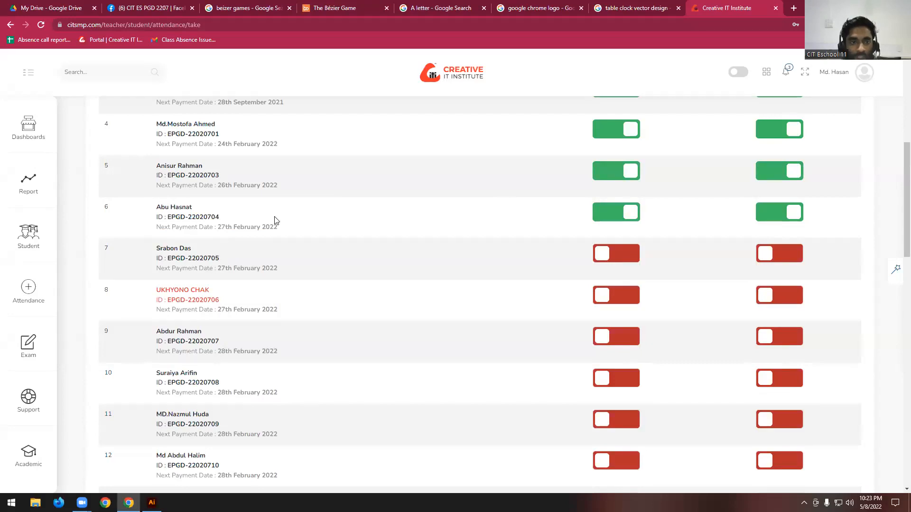
scroll(274, 220, "up", 3)
left_click(637, 193)
left_click(779, 190)
- Go through the names of the students in rows 7 to 11 of the student list
scroll(565, 267, "down", 3)
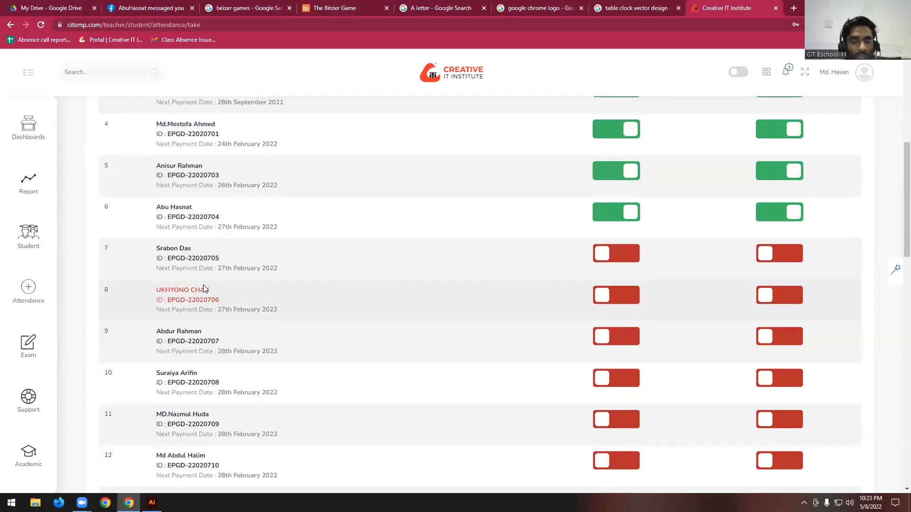
scroll(219, 253, "down", 1)
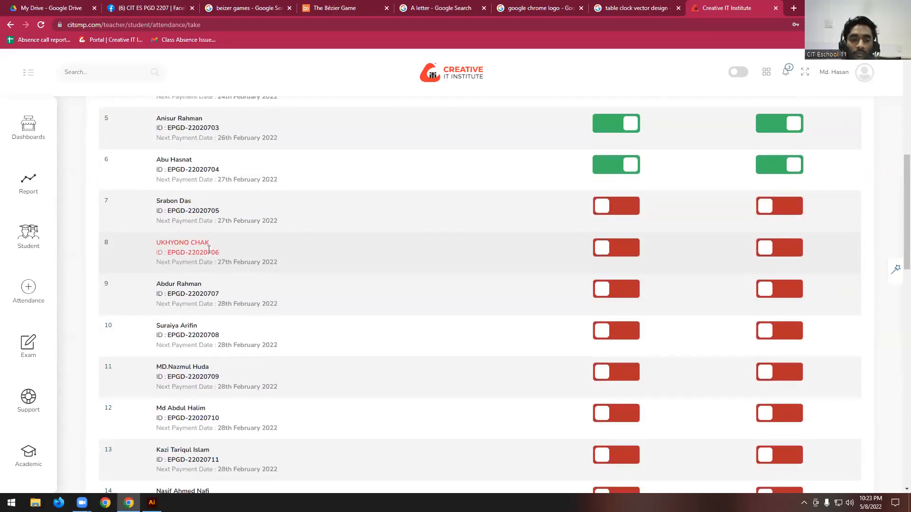
left_click_drag(160, 242, 211, 243)
left_click(203, 262)
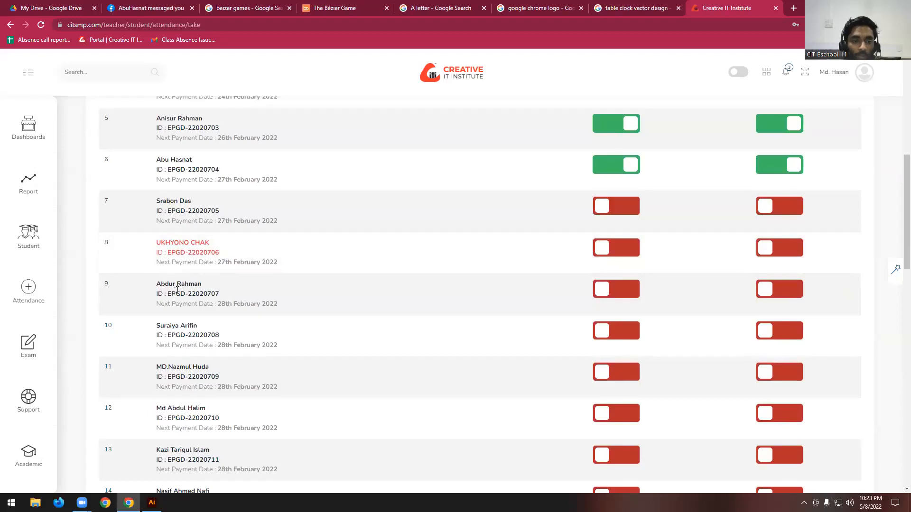
scroll(177, 291, "down", 2)
left_click_drag(157, 190, 184, 191)
left_click(184, 191)
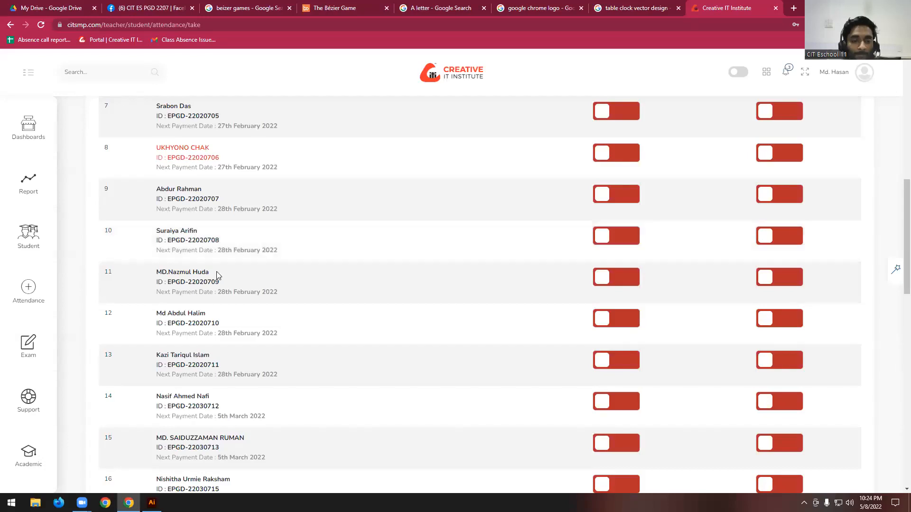
- Mark attendance and home work for the students in rows 12 and 13
scroll(244, 273, "down", 1)
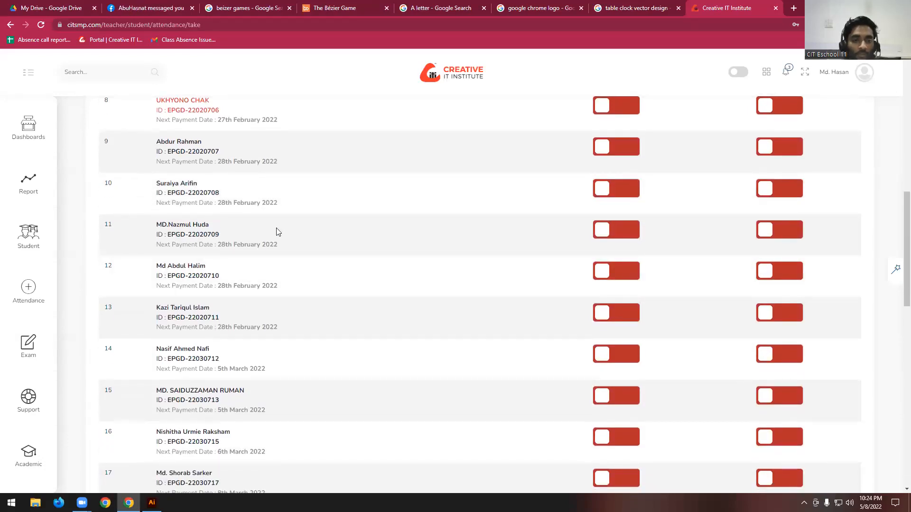
scroll(242, 232, "down", 1)
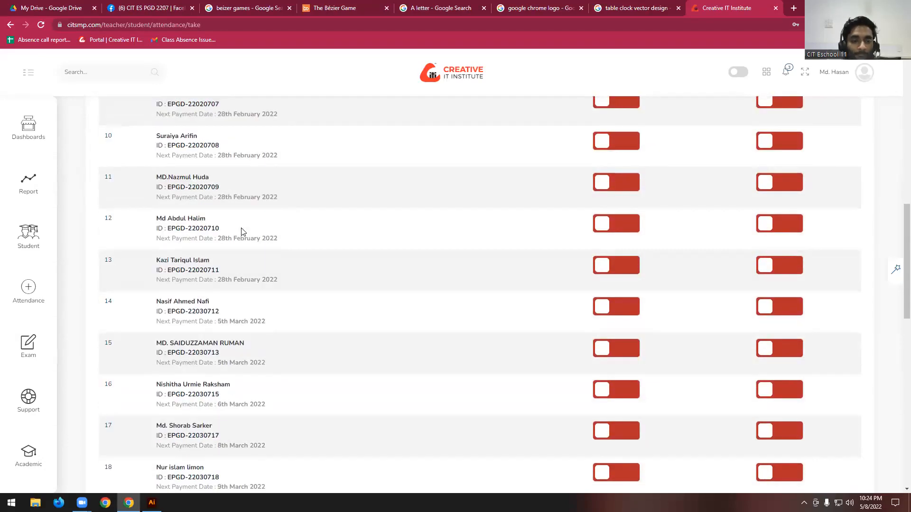
left_click(623, 229)
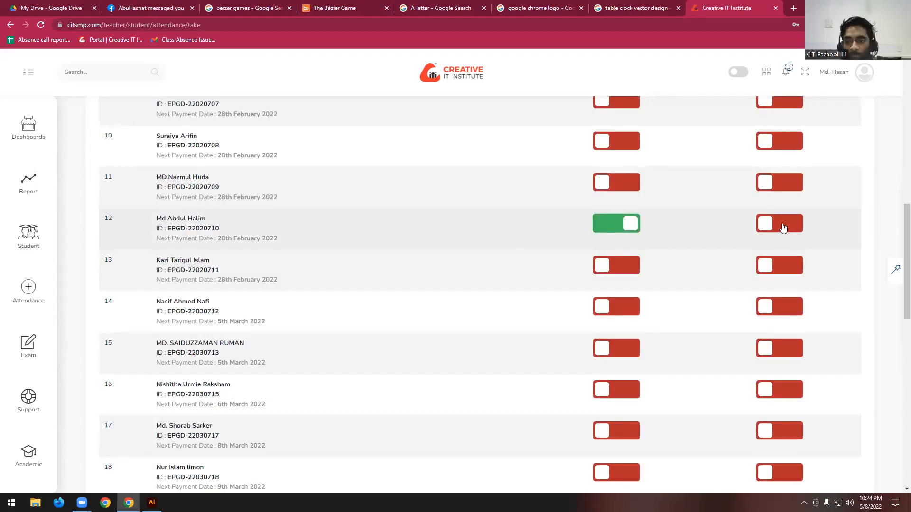
left_click(784, 227)
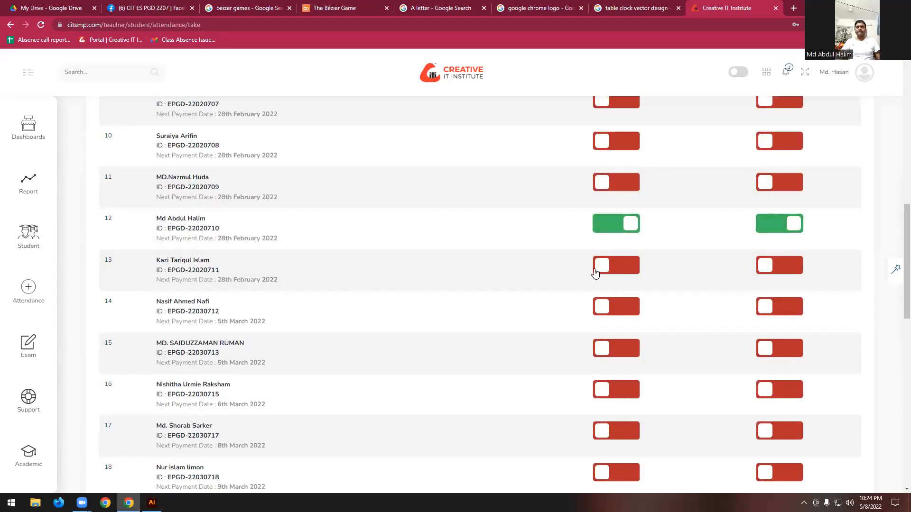
left_click(635, 269)
left_click(784, 266)
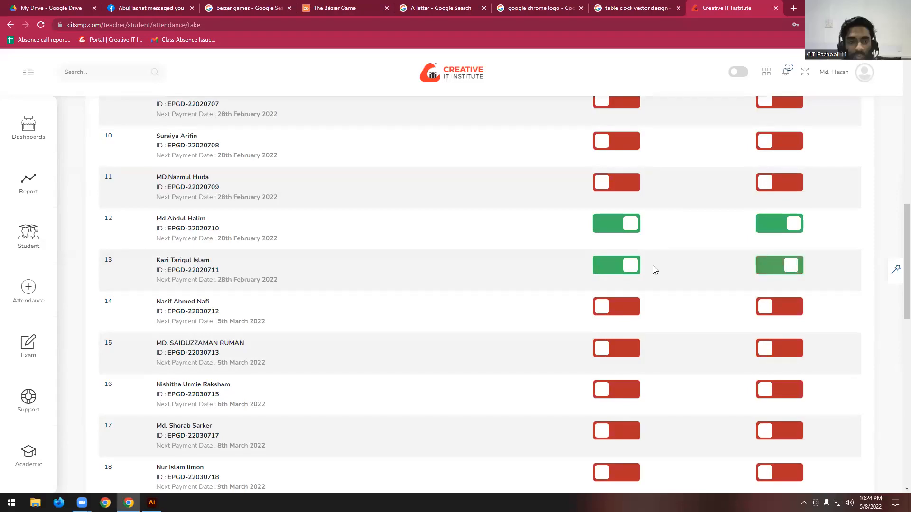
- Mark attendance and home work for the students in rows 15 and 16, skipping row 14
scroll(287, 260, "down", 1)
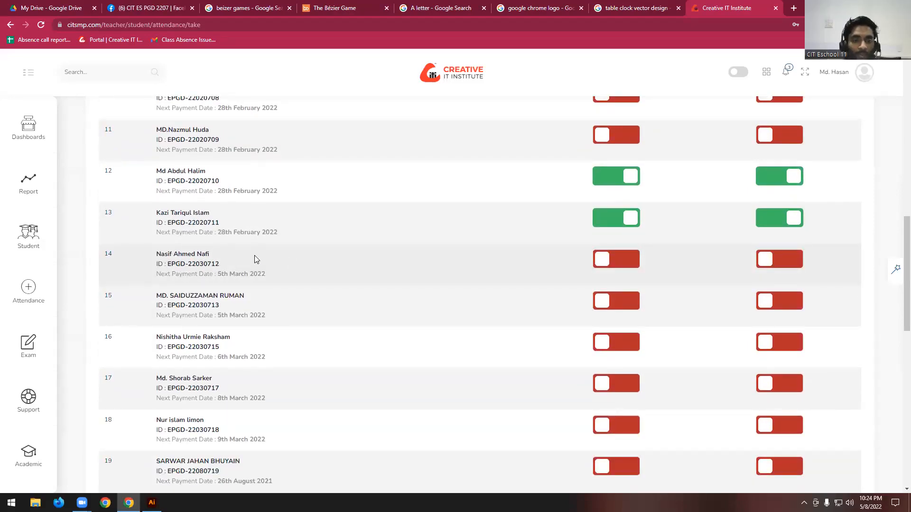
scroll(612, 259, "down", 1)
left_click(610, 253)
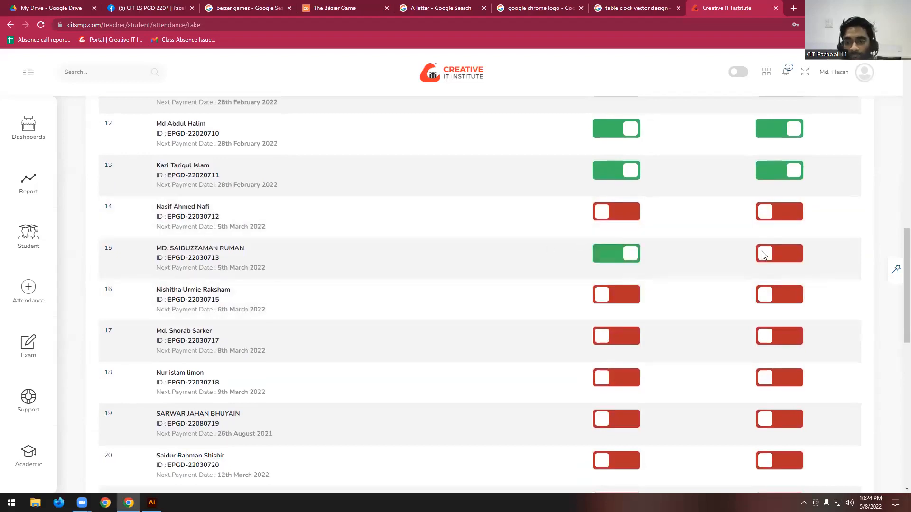
left_click(762, 253)
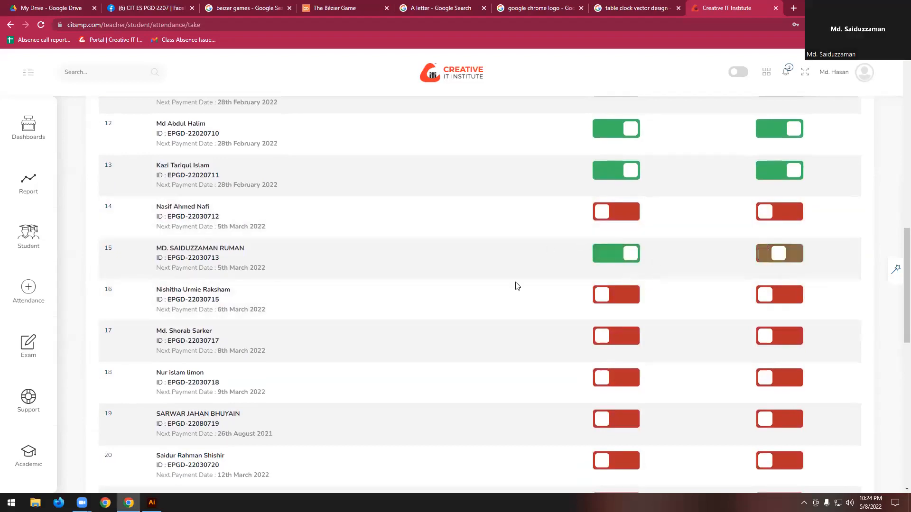
left_click(614, 300)
left_click(781, 295)
- Mark attendance and home work for the students in rows 18 and 19, skipping row 17
scroll(497, 315, "down", 2)
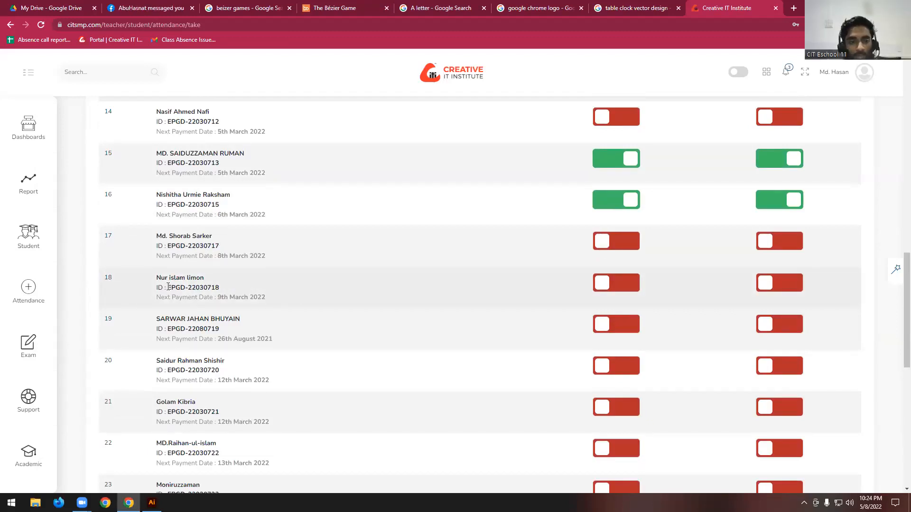
scroll(214, 287, "down", 1)
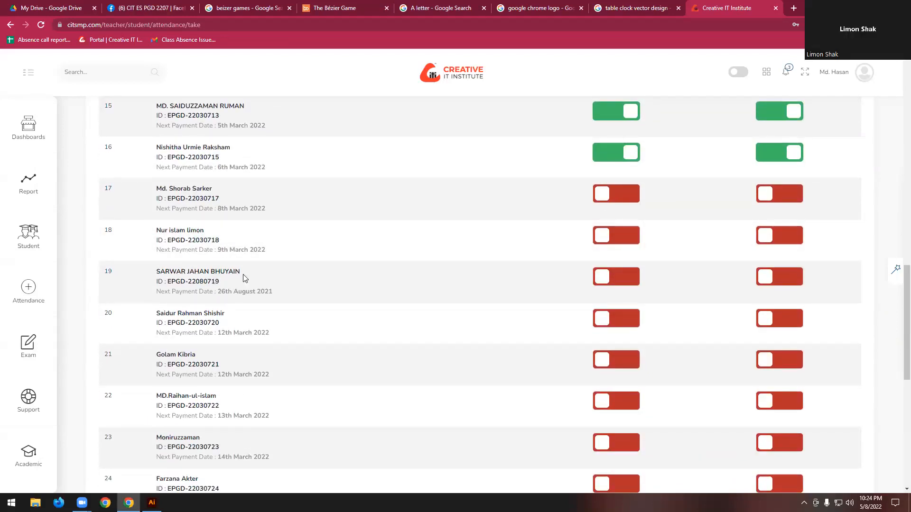
left_click(634, 244)
left_click(782, 238)
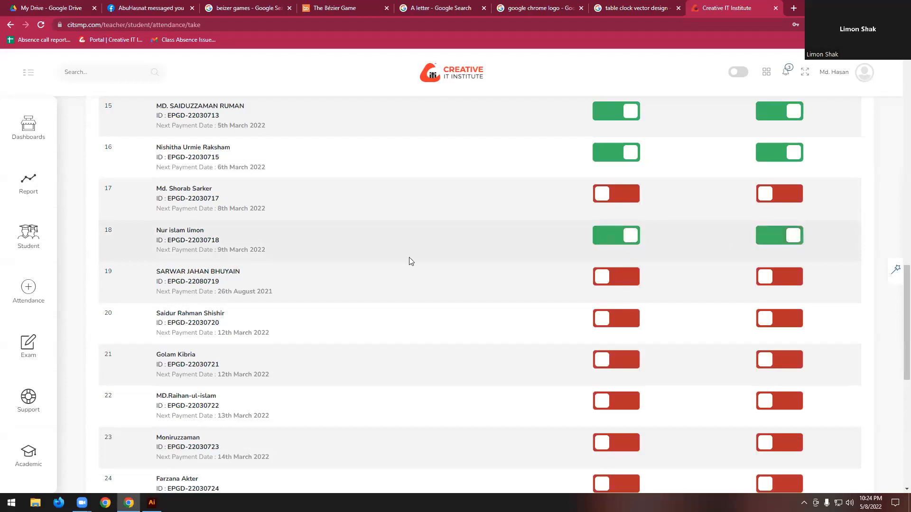
scroll(433, 260, "down", 1)
left_click(616, 229)
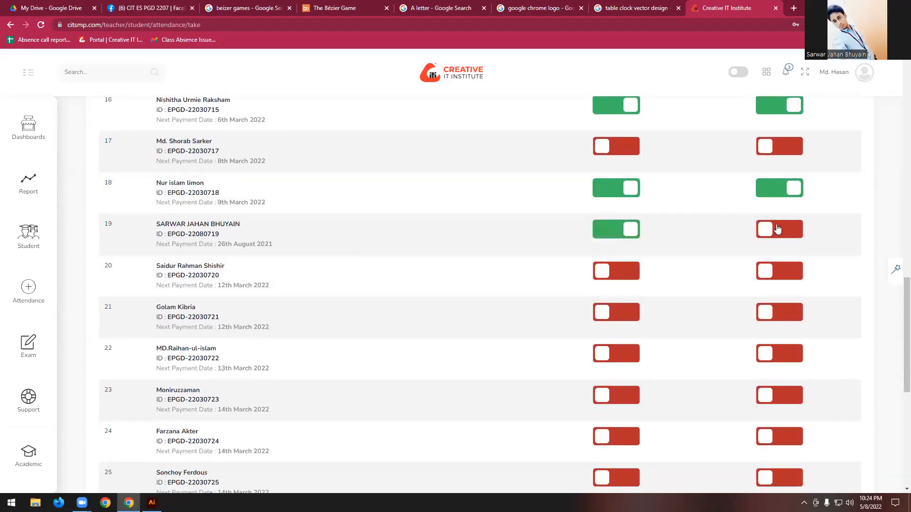
left_click(782, 234)
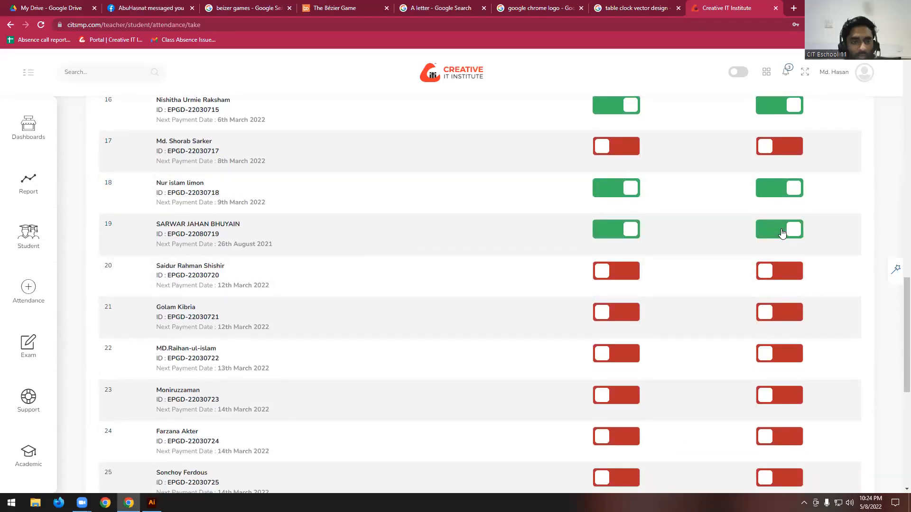
- Mark attendance and home work for the students in rows 23 and 24 of the student list
scroll(783, 233, "up", 1)
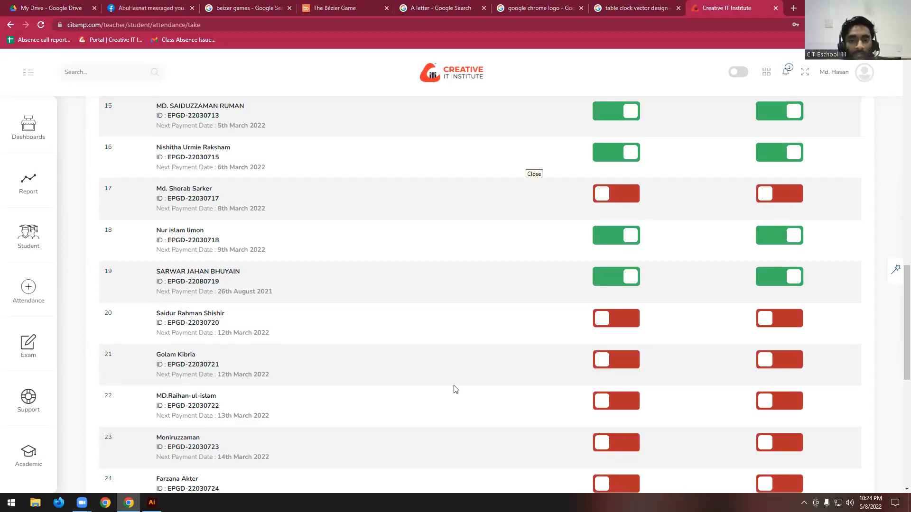
scroll(259, 312, "down", 1)
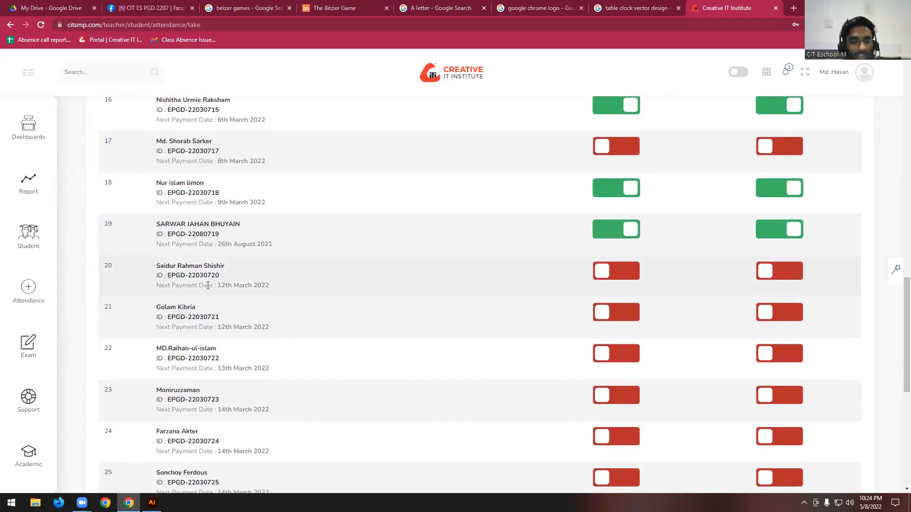
scroll(215, 282, "down", 1)
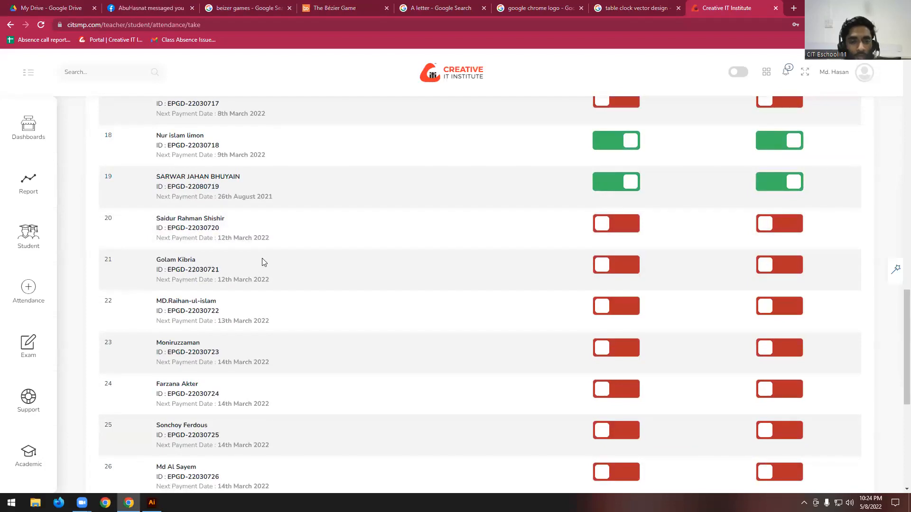
scroll(261, 259, "down", 2)
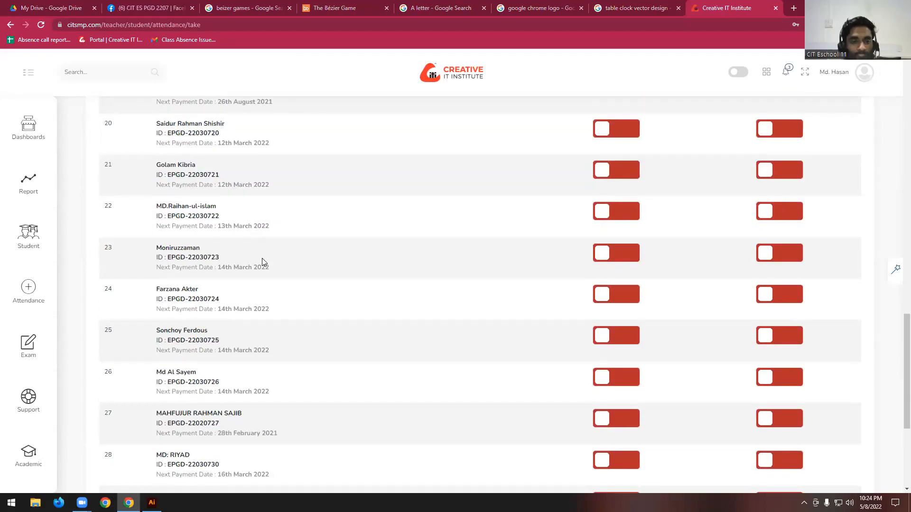
scroll(262, 262, "down", 1)
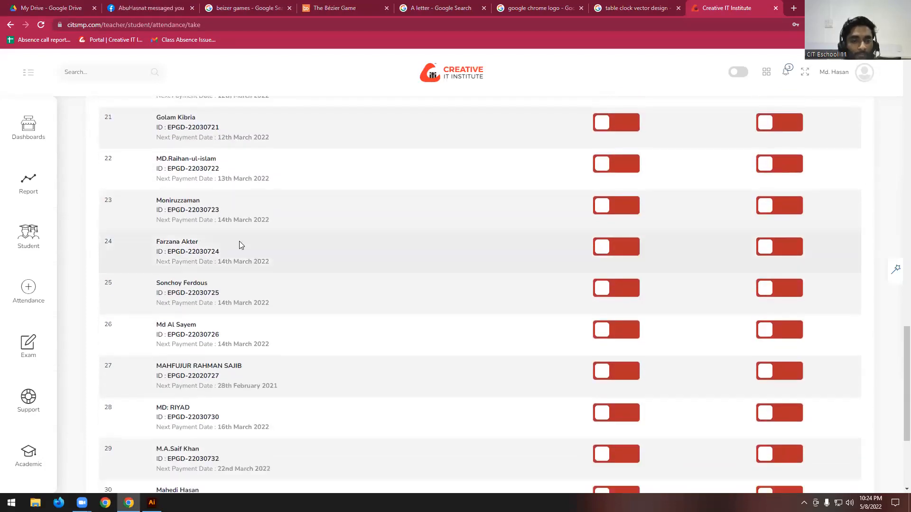
left_click(615, 210)
left_click(766, 206)
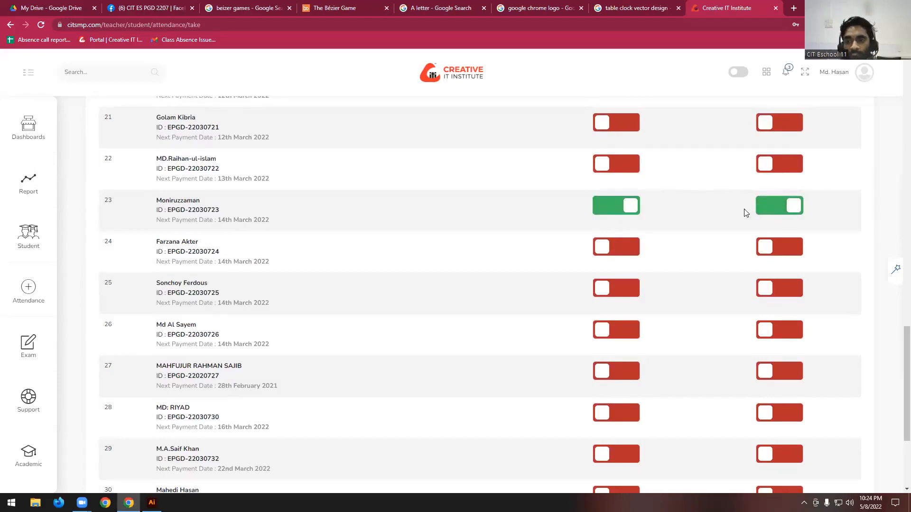
left_click(598, 246)
left_click(765, 248)
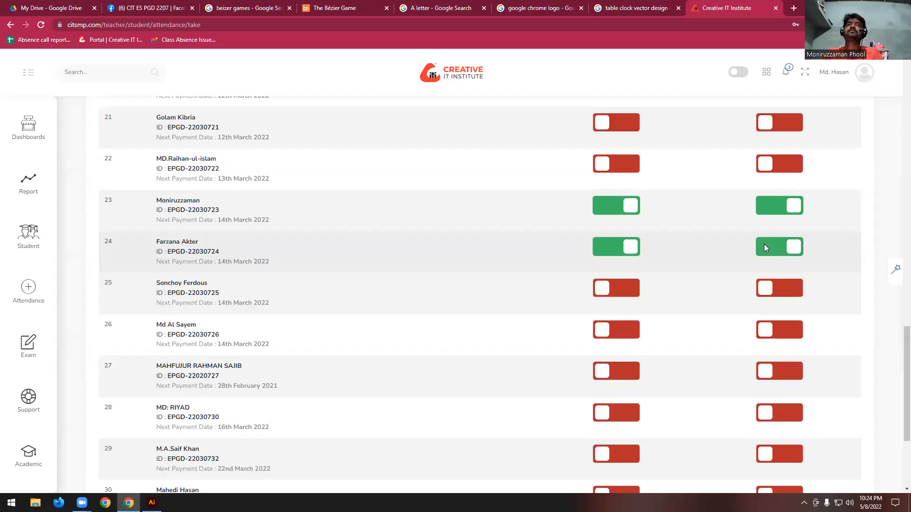
- Mark attendance and home work for the student in row 25 and for the skipped student in row 20
scroll(764, 244, "down", 1)
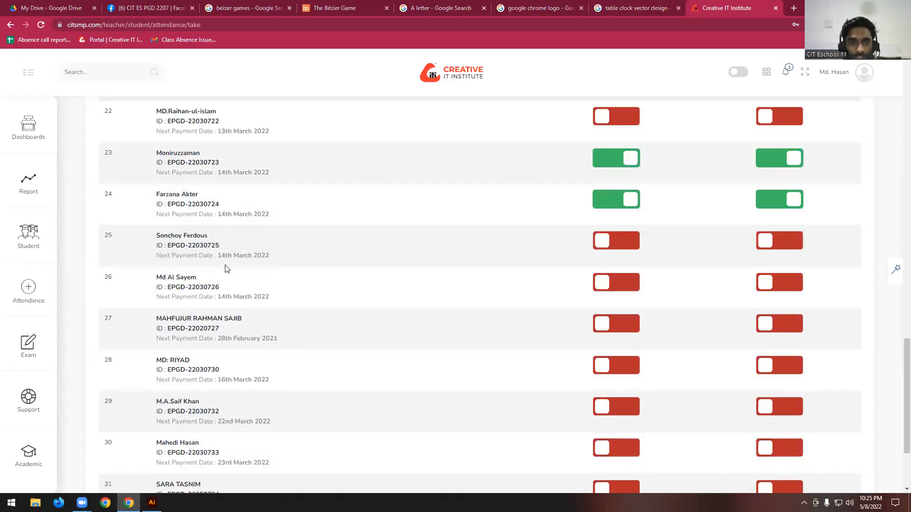
left_click(635, 239)
left_click(773, 247)
scroll(773, 247, "up", 2)
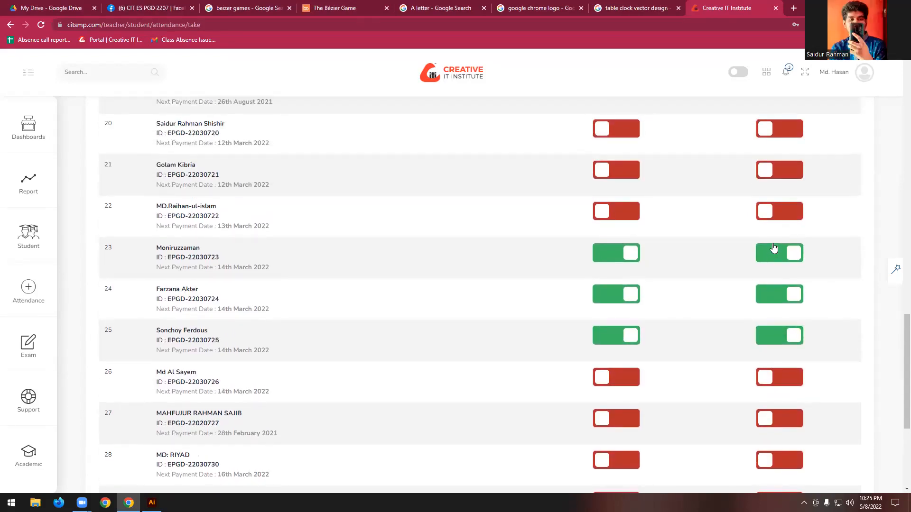
scroll(773, 247, "down", 2)
scroll(773, 247, "up", 2)
scroll(773, 247, "up", 1)
left_click(631, 175)
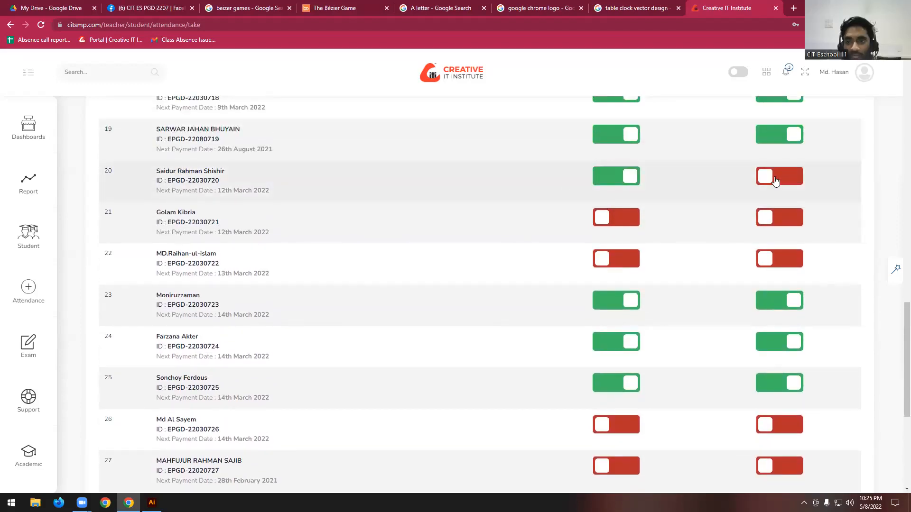
left_click(772, 175)
- Mark attendance and home work for the students in rows 26 and 27
scroll(616, 271, "down", 1)
scroll(616, 271, "down", 3)
scroll(408, 268, "down", 1)
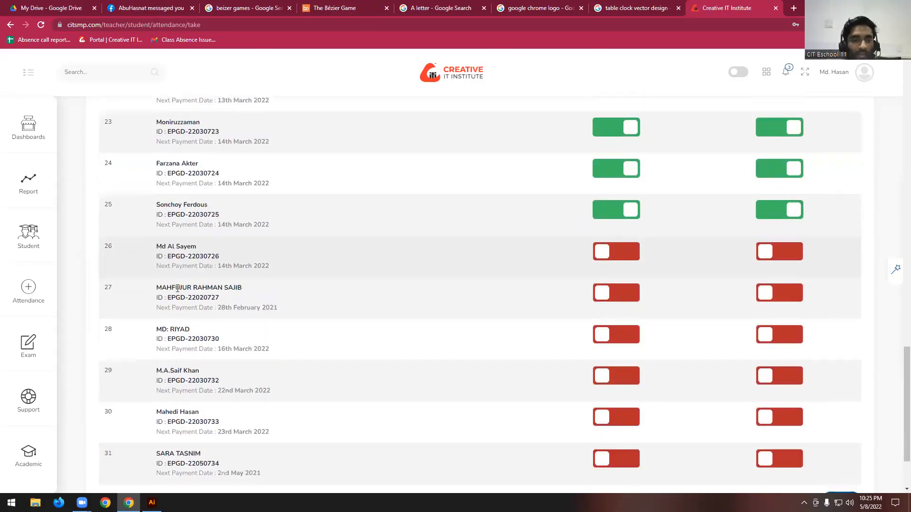
left_click(616, 240)
left_click(787, 235)
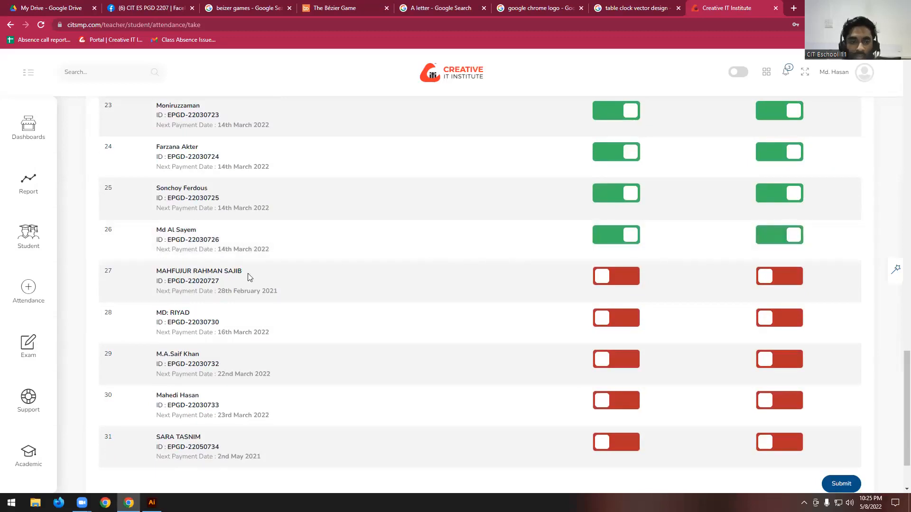
scroll(285, 271, "down", 1)
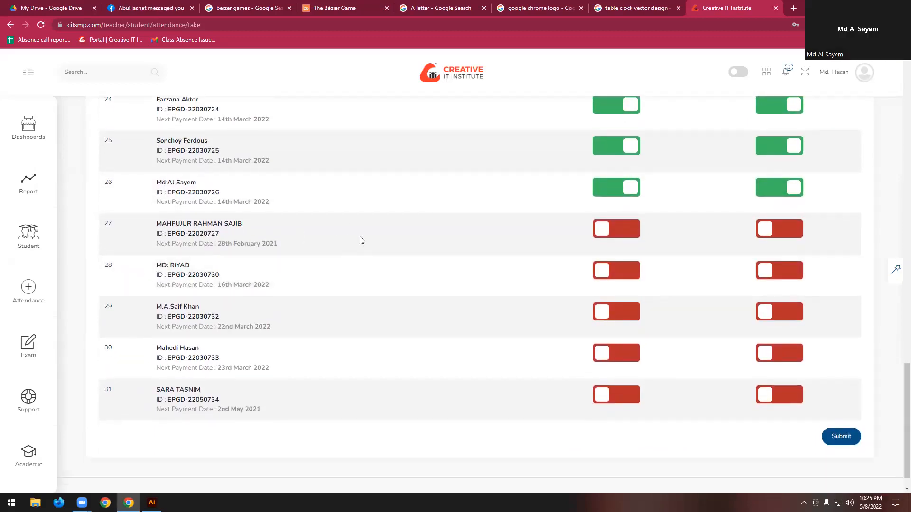
left_click(622, 232)
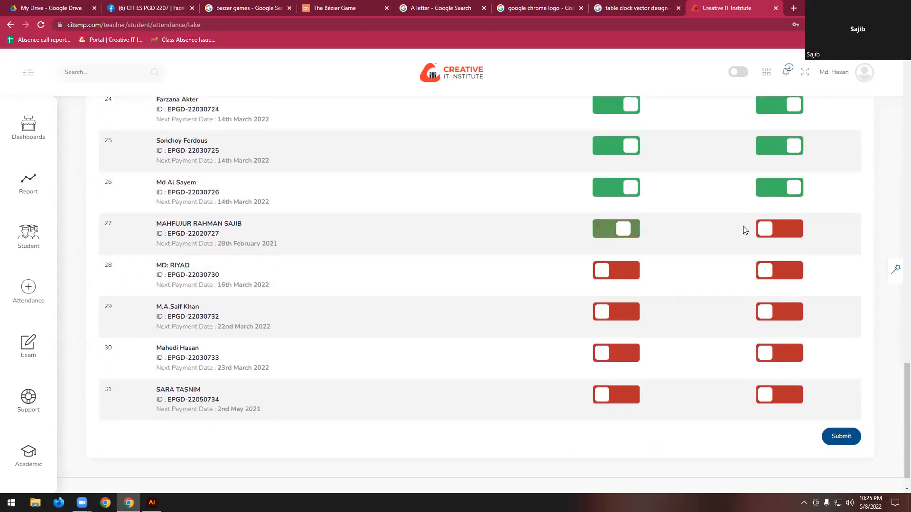
left_click(773, 230)
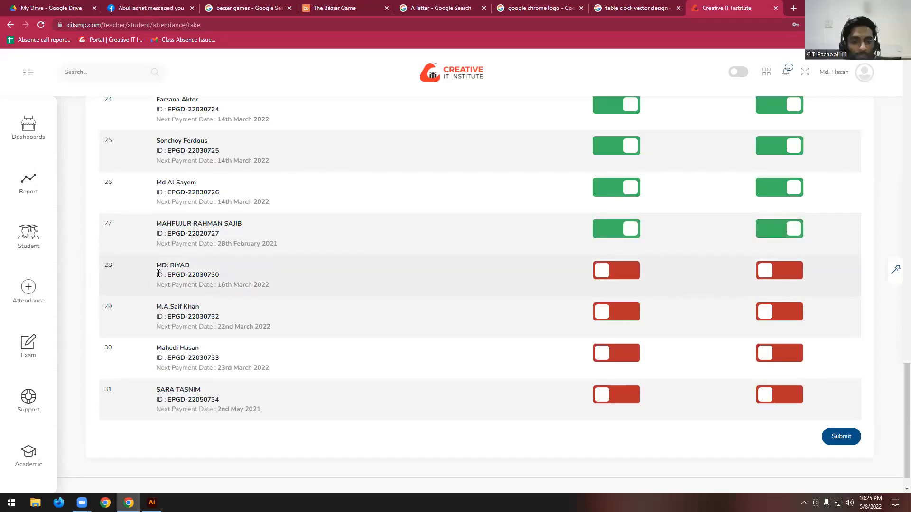
scroll(379, 282, "down", 1)
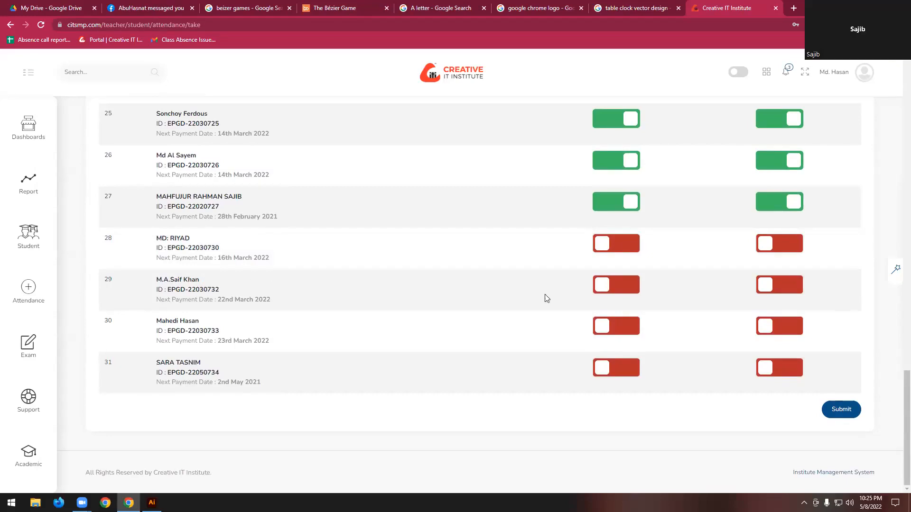
left_click(610, 290)
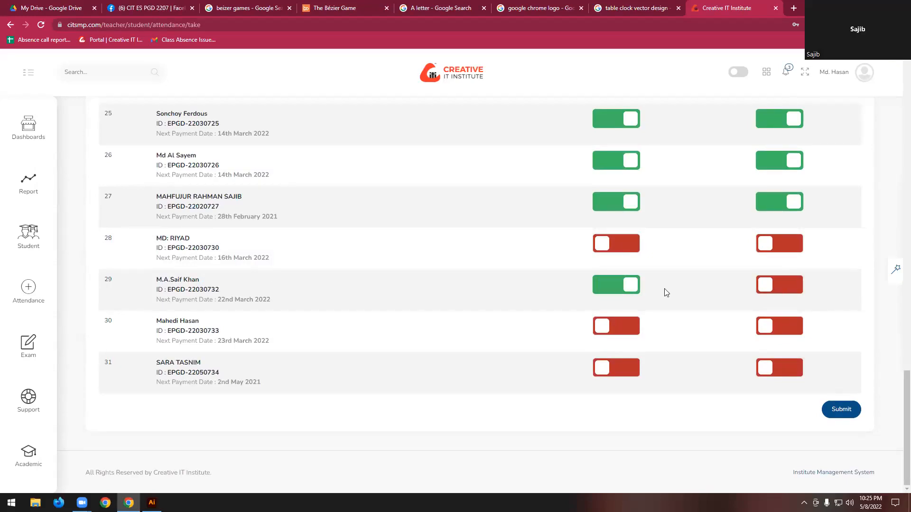
left_click(627, 290)
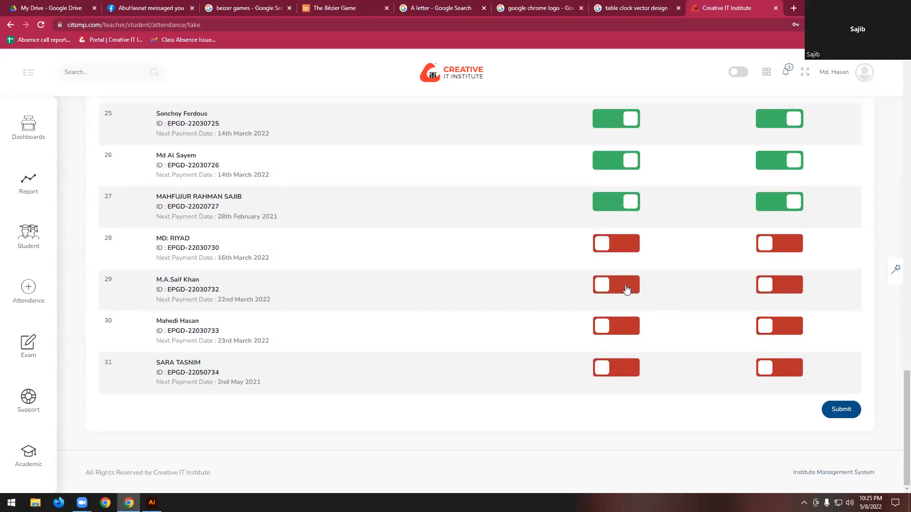
- Mark attendance and home work for the students in rows 29, 30 and 31, skipping row 28, and submit the attendance
left_click(632, 291)
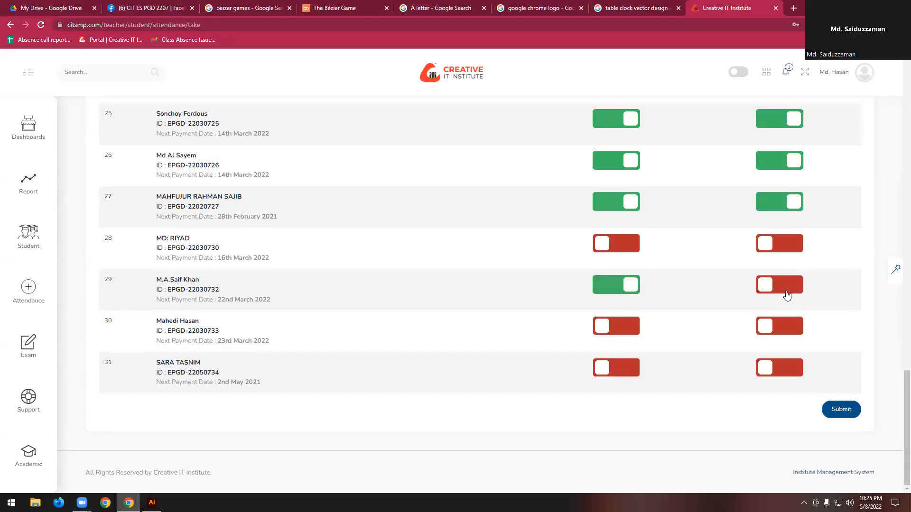
left_click(785, 294)
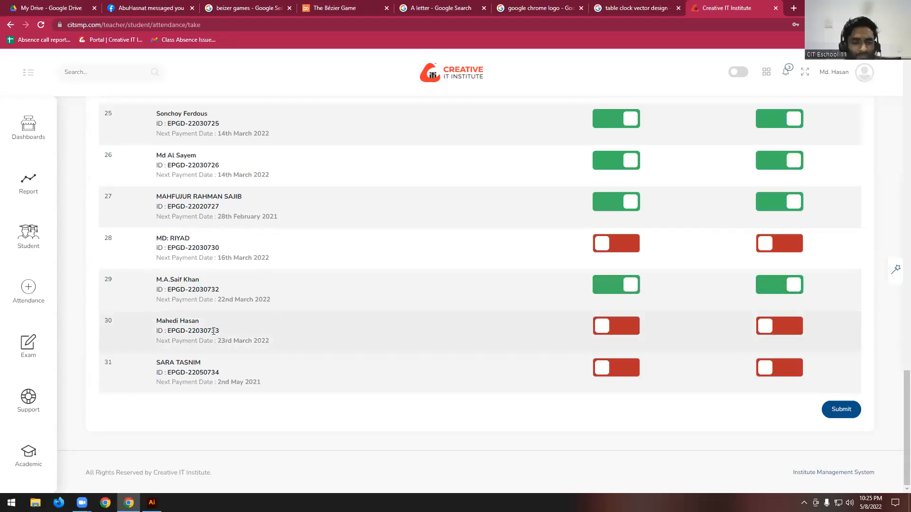
left_click(622, 368)
left_click(769, 369)
left_click(628, 326)
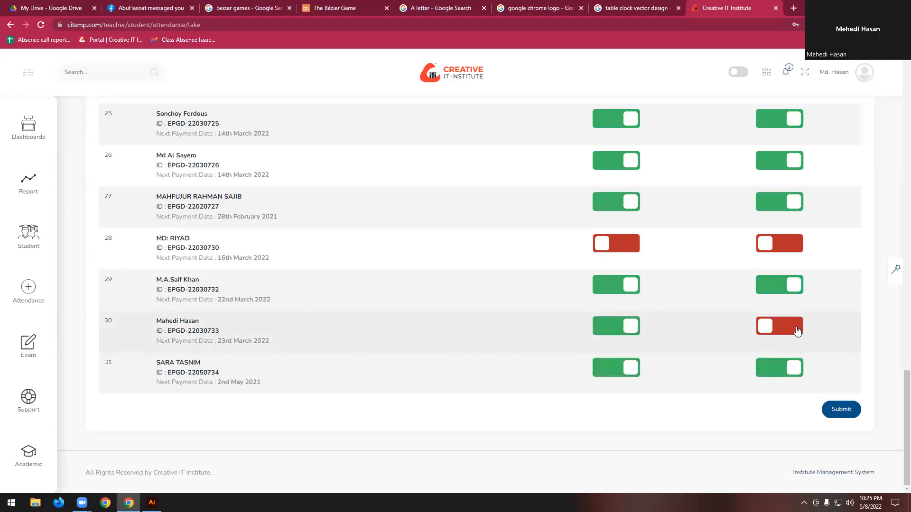
left_click(781, 326)
scroll(778, 330, "up", 6)
scroll(777, 330, "down", 6)
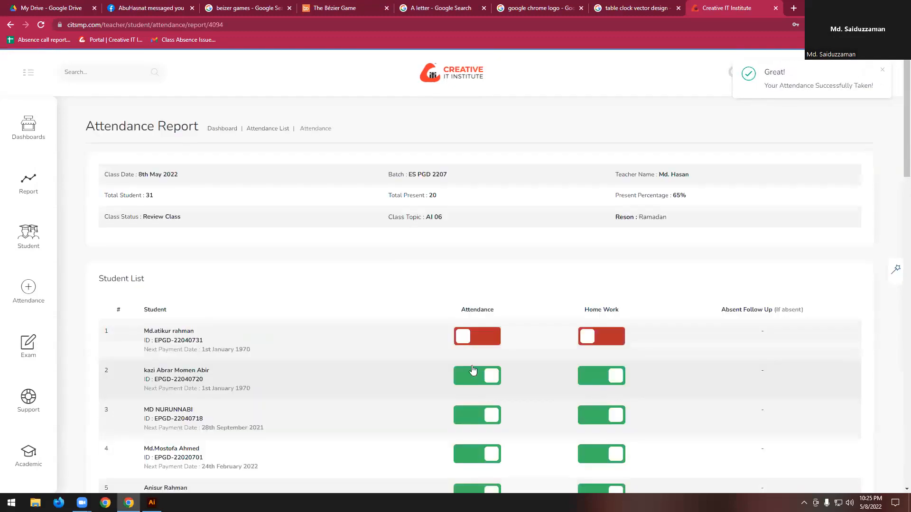
- Check every student's attendance and home work status in the submitted report of the 8th May 2022 class
scroll(518, 340, "down", 5)
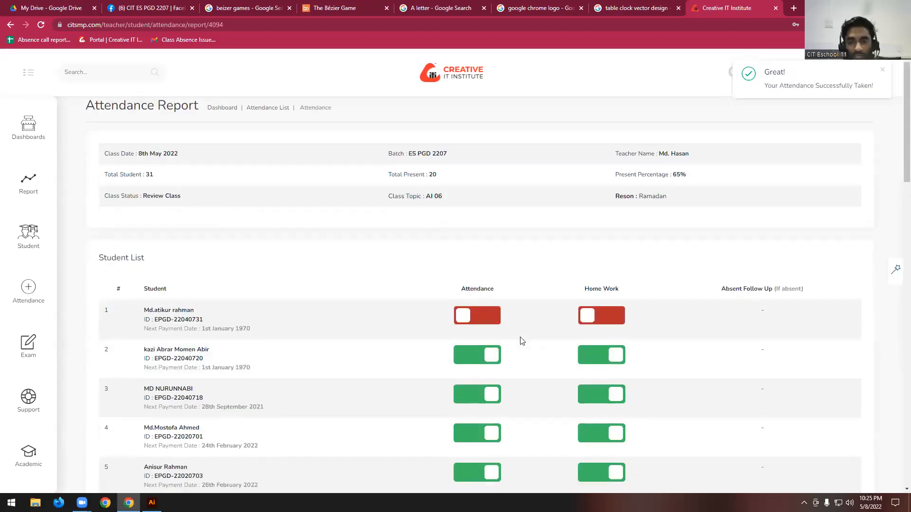
scroll(325, 350, "up", 5)
scroll(325, 350, "down", 8)
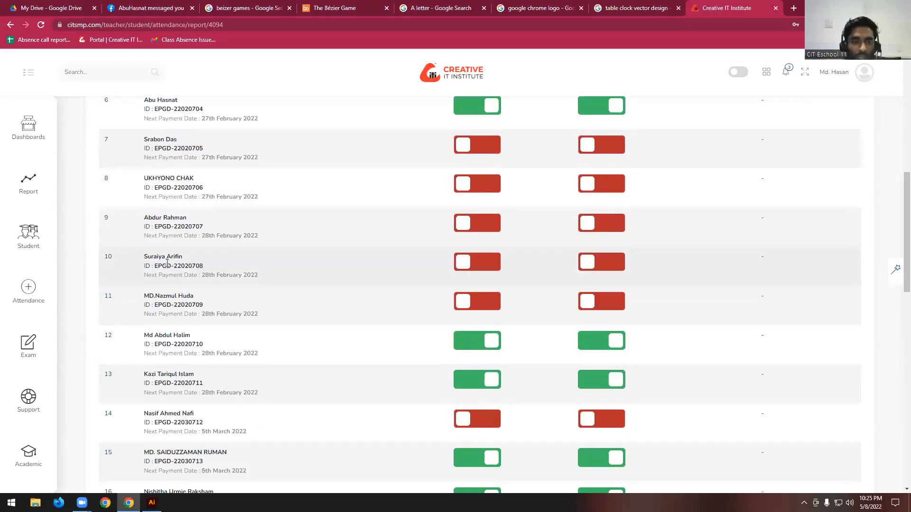
scroll(175, 308, "down", 2)
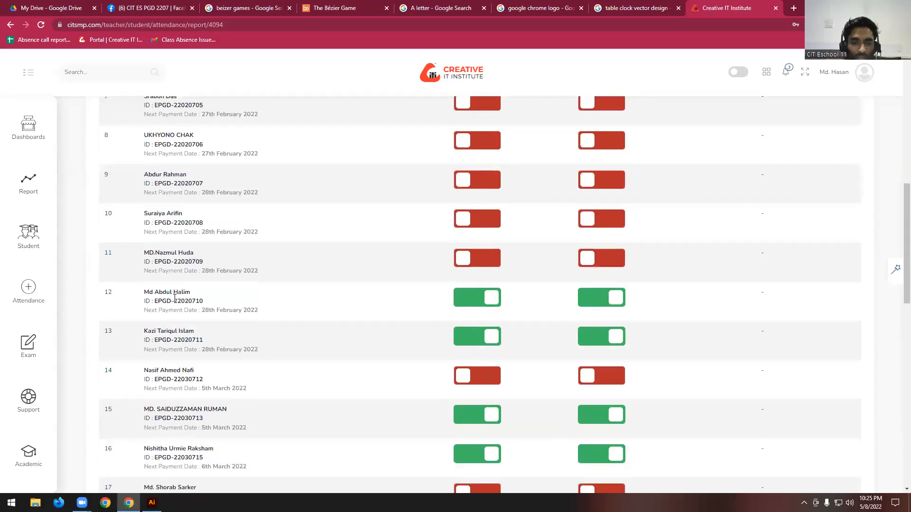
scroll(254, 350, "down", 3)
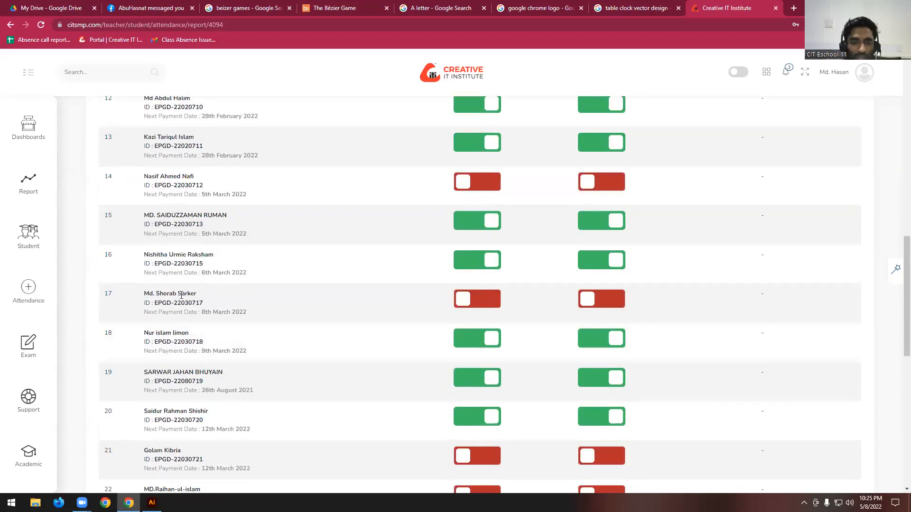
scroll(237, 351, "down", 2)
scroll(208, 351, "down", 2)
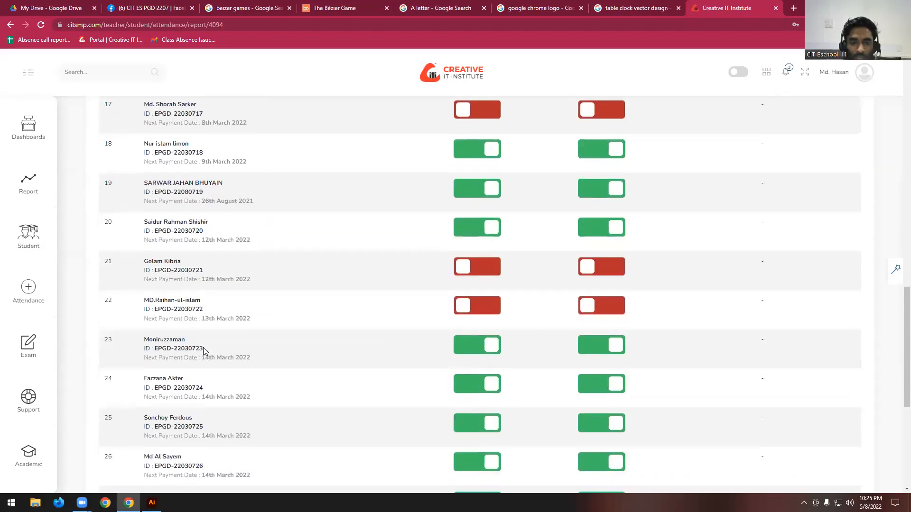
scroll(312, 305, "down", 5)
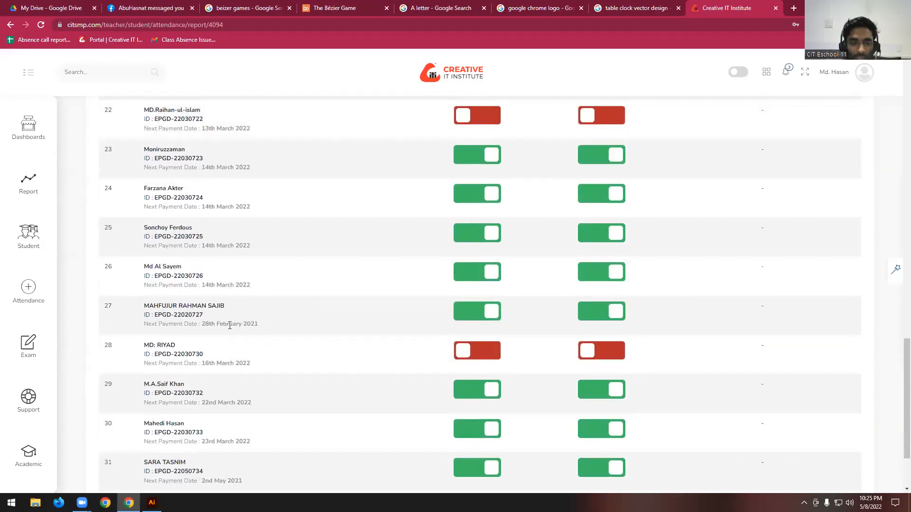
scroll(340, 321, "down", 2)
scroll(340, 321, "up", 15)
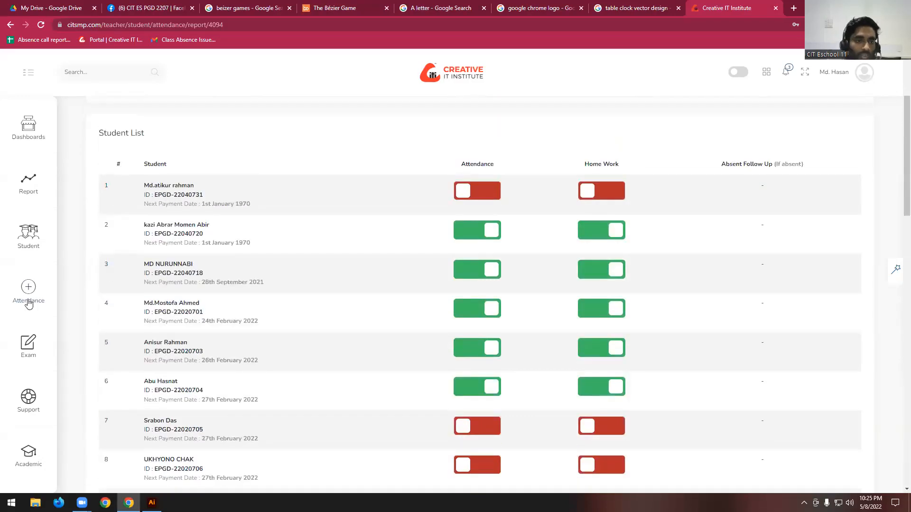
- Open the attendance report list and filter it by Offline status and the Professional Graphic Design (6 Months) course
mouse_move(19, 306)
left_click(116, 163)
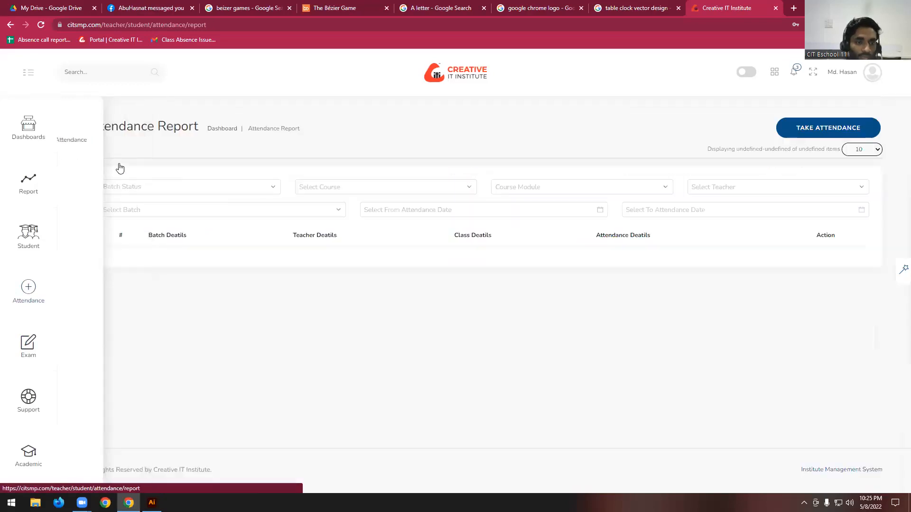
left_click(193, 190)
left_click(132, 206)
left_click(343, 192)
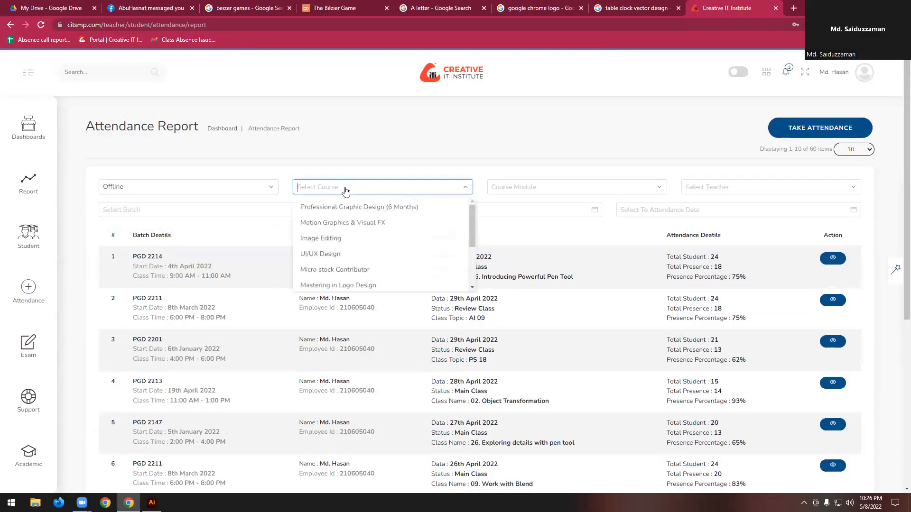
left_click(360, 208)
- Filter the attendance report list by batch ES PGD 2207 and change the batch status to Online
left_click(147, 212)
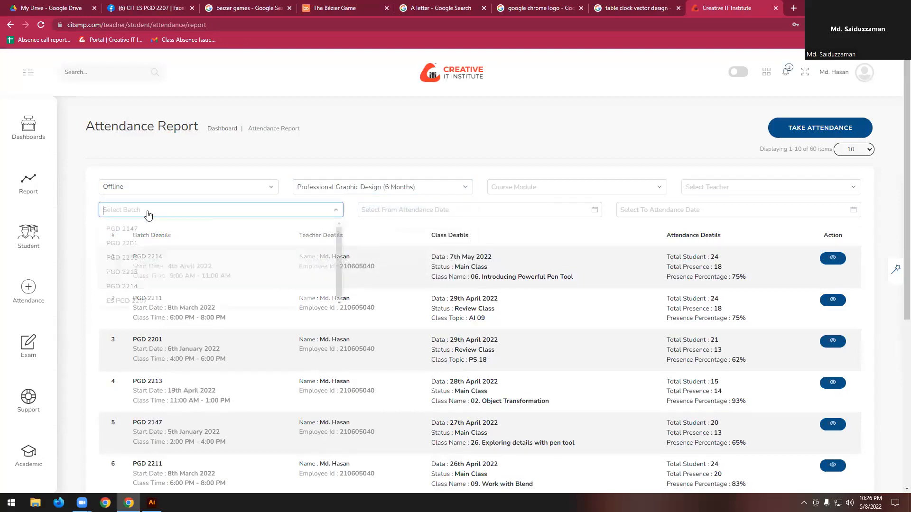
left_click(147, 214)
left_click(147, 212)
left_click(152, 294)
left_click(165, 214)
left_click(147, 305)
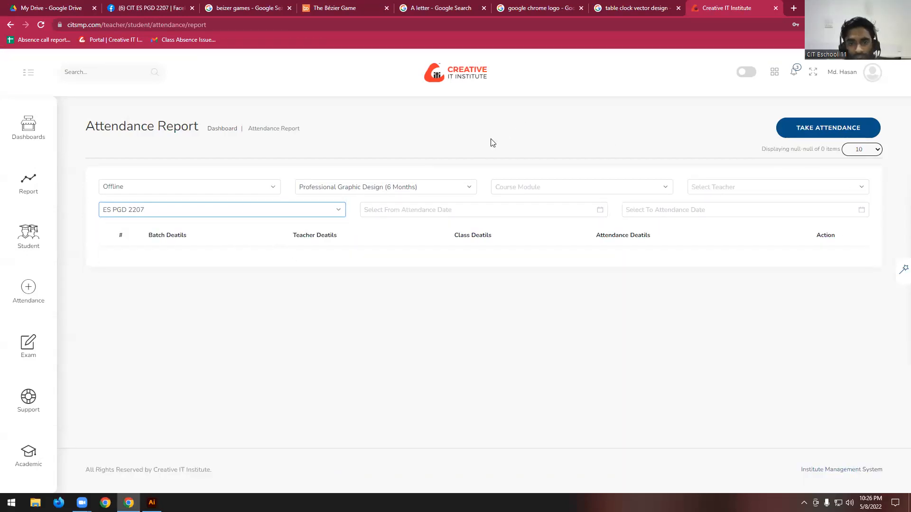
left_click(268, 186)
left_click(133, 223)
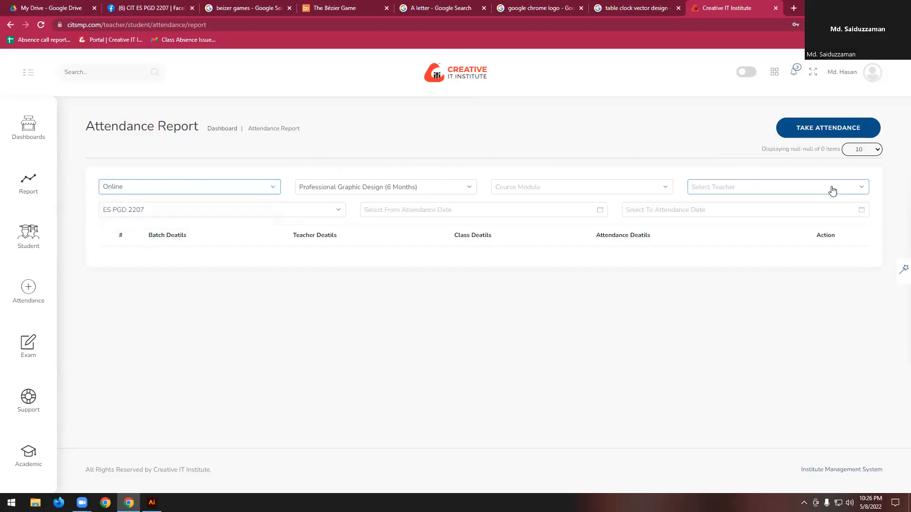
- Look through the batch's class records and open the attendance report of the 3rd April 2022 class
scroll(127, 292, "down", 5)
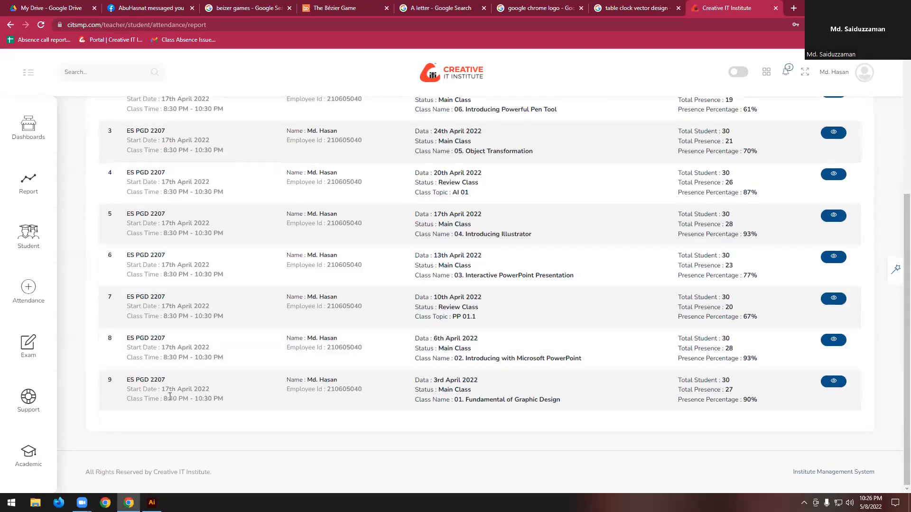
scroll(129, 389, "up", 5)
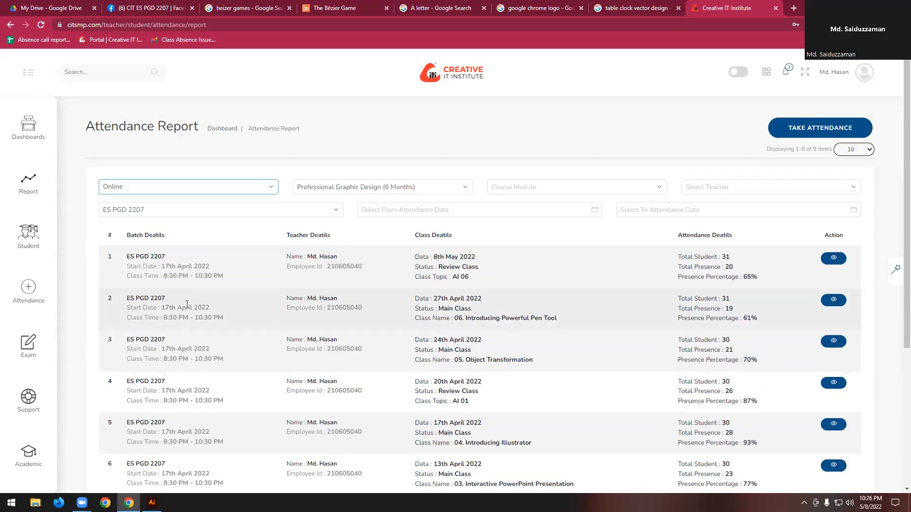
scroll(552, 304, "down", 5)
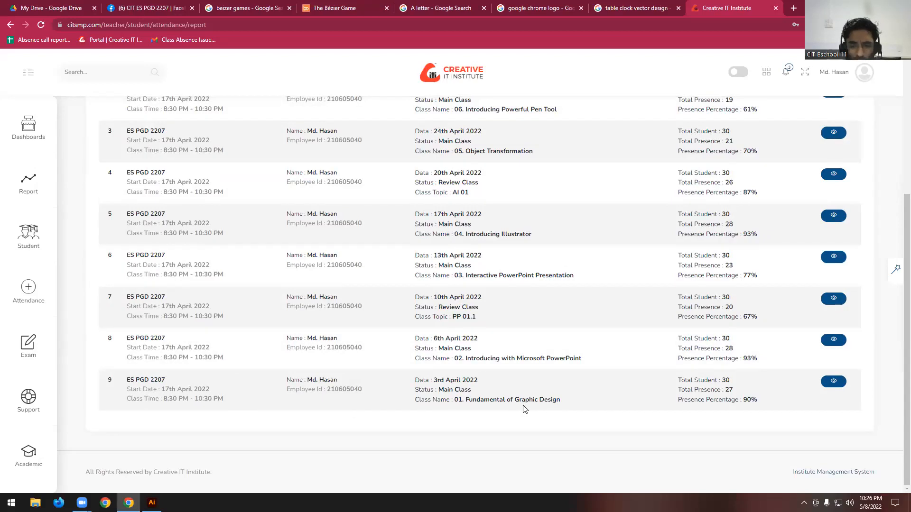
left_click(834, 383)
scroll(465, 392, "down", 5)
scroll(465, 396, "down", 18)
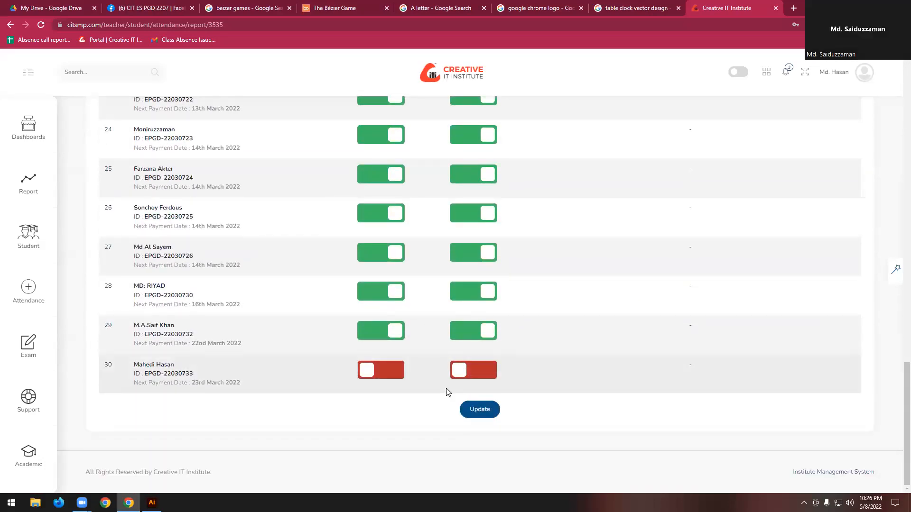
- Examine the students' attendance and home work in the 3rd April 2022 report and return to the attendance report list
scroll(145, 245, "up", 7)
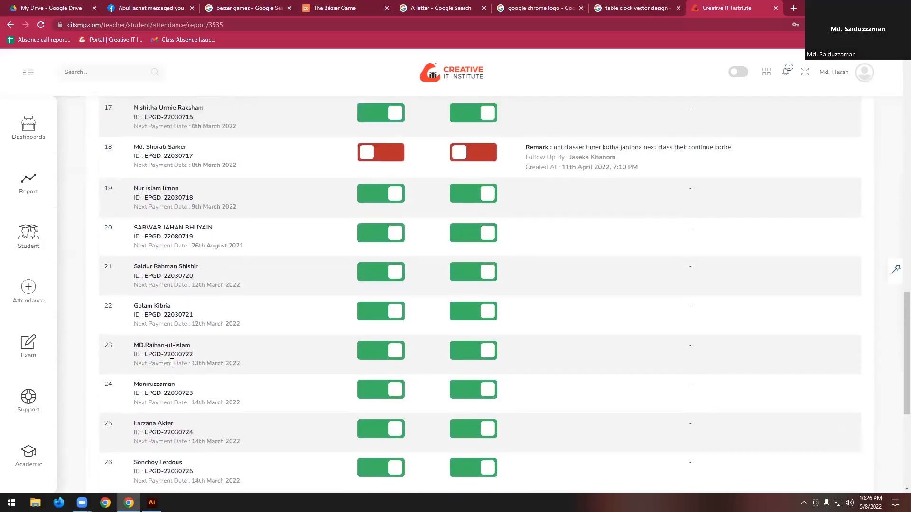
scroll(173, 237, "up", 4)
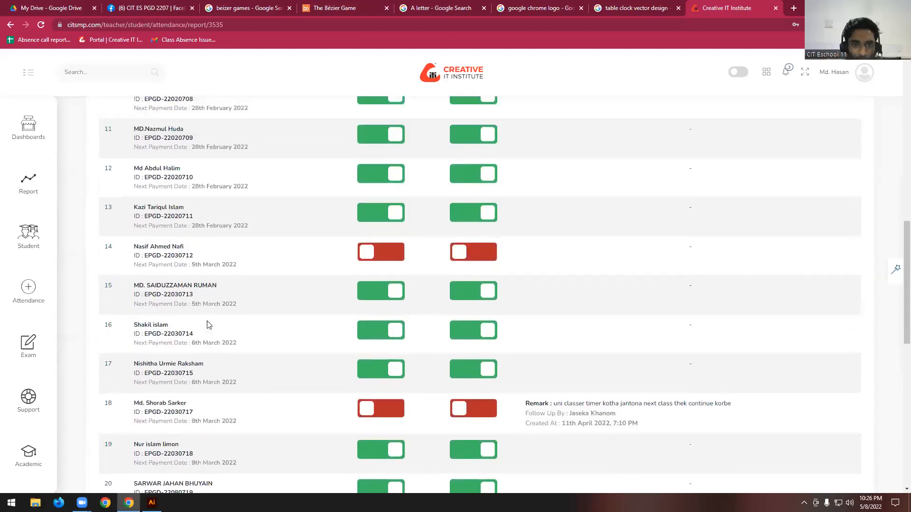
scroll(162, 266, "down", 5)
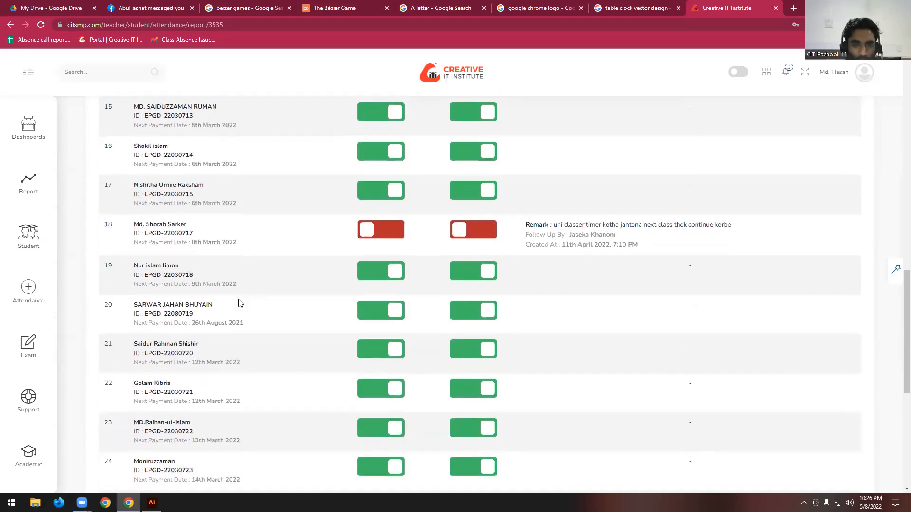
scroll(237, 260, "down", 4)
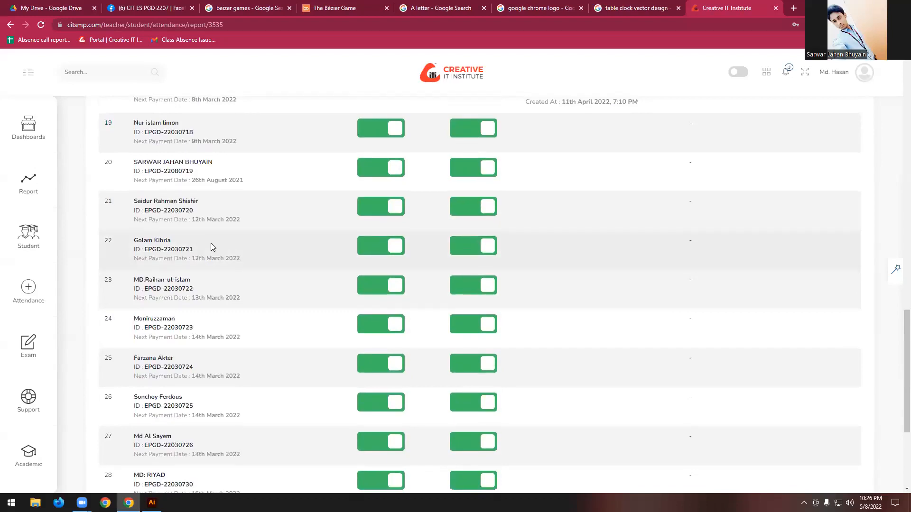
scroll(212, 243, "down", 2)
scroll(212, 243, "up", 1)
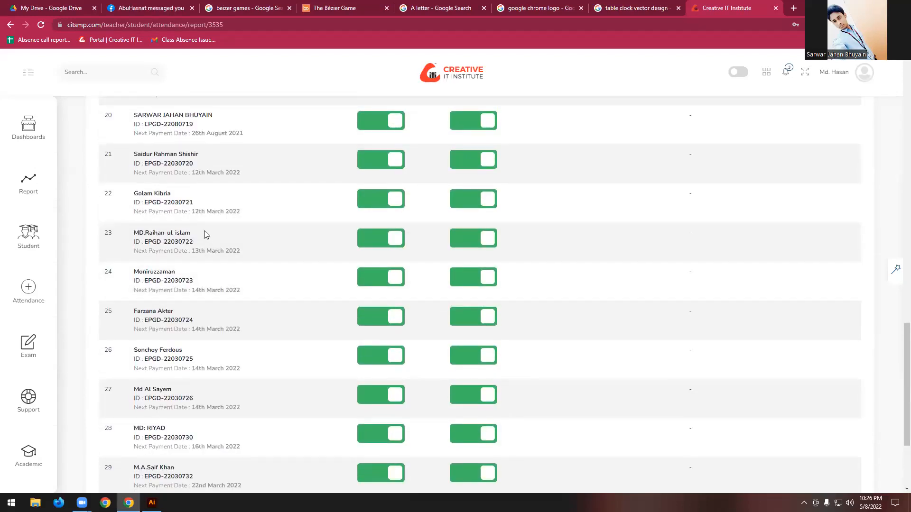
scroll(202, 237, "down", 3)
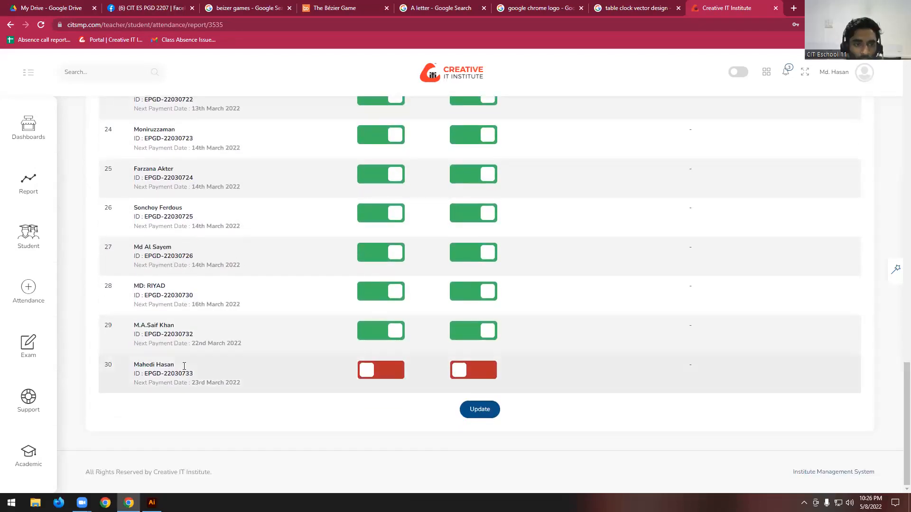
scroll(185, 342, "up", 5)
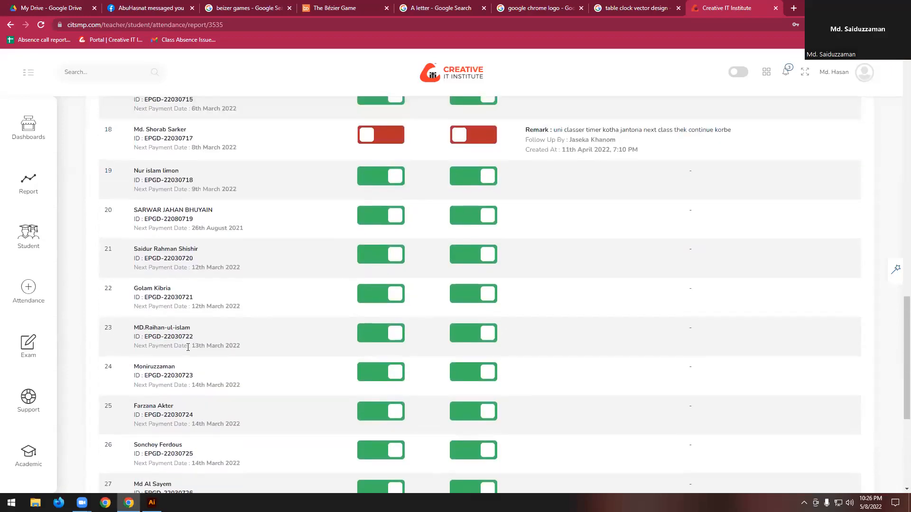
scroll(188, 348, "up", 18)
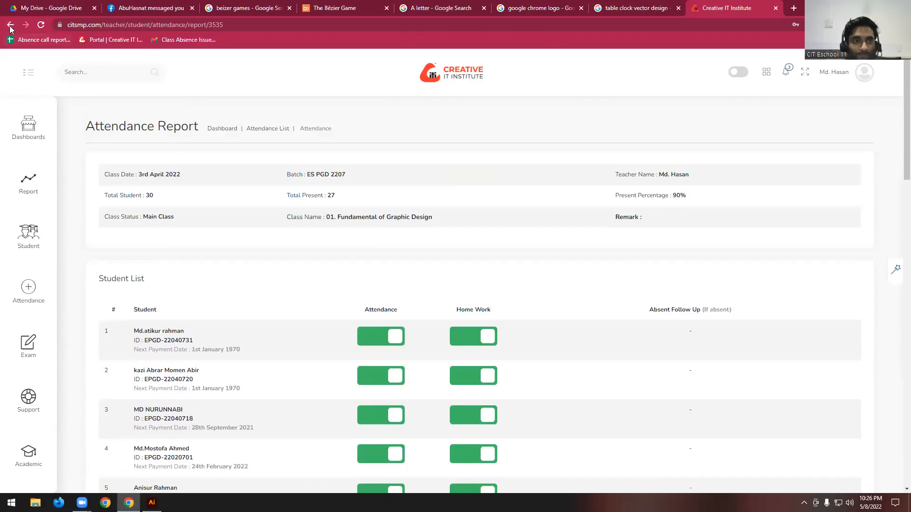
scroll(256, 382, "down", 20)
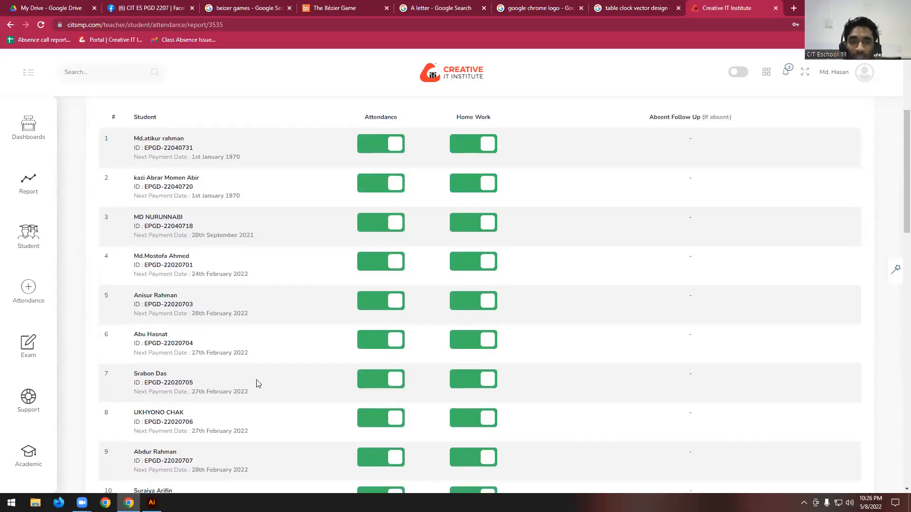
scroll(257, 384, "up", 20)
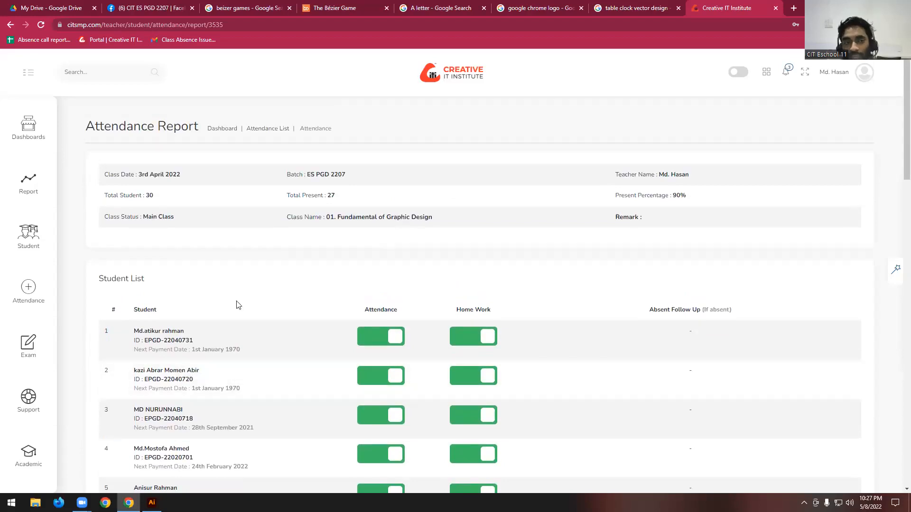
left_click(9, 24)
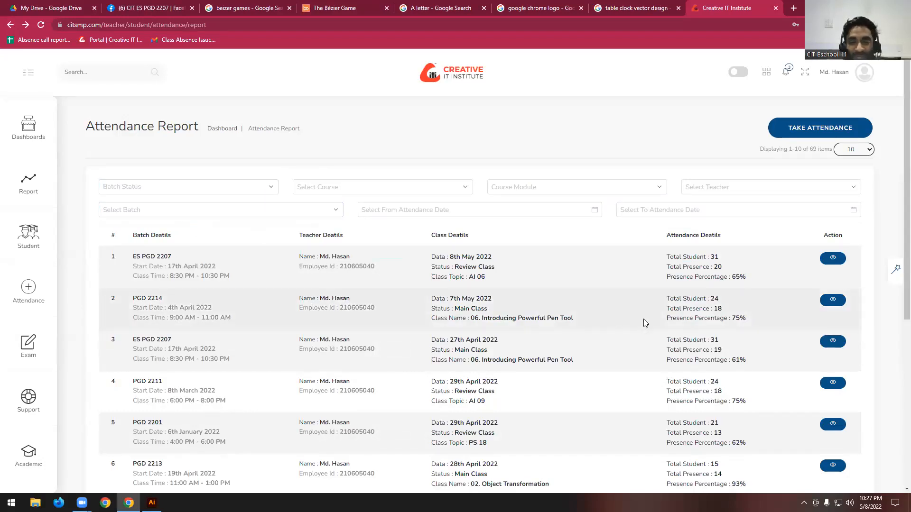
scroll(650, 318, "down", 6)
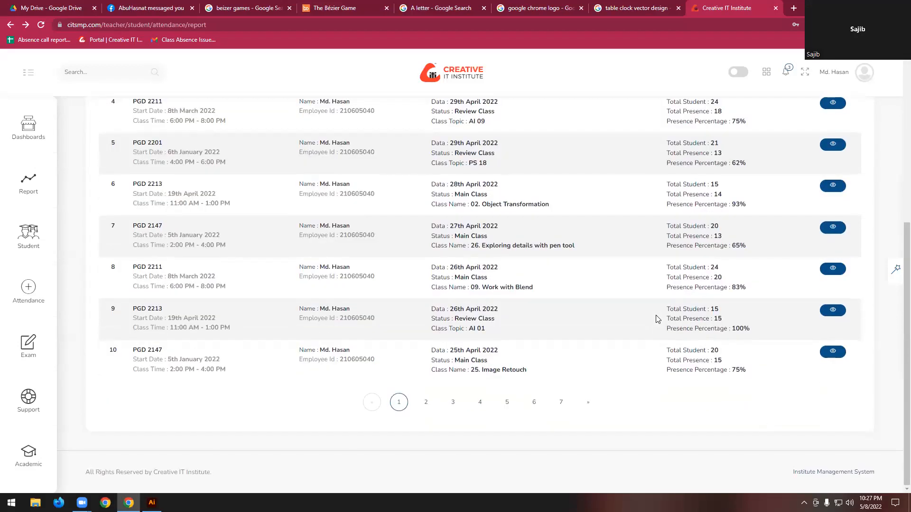
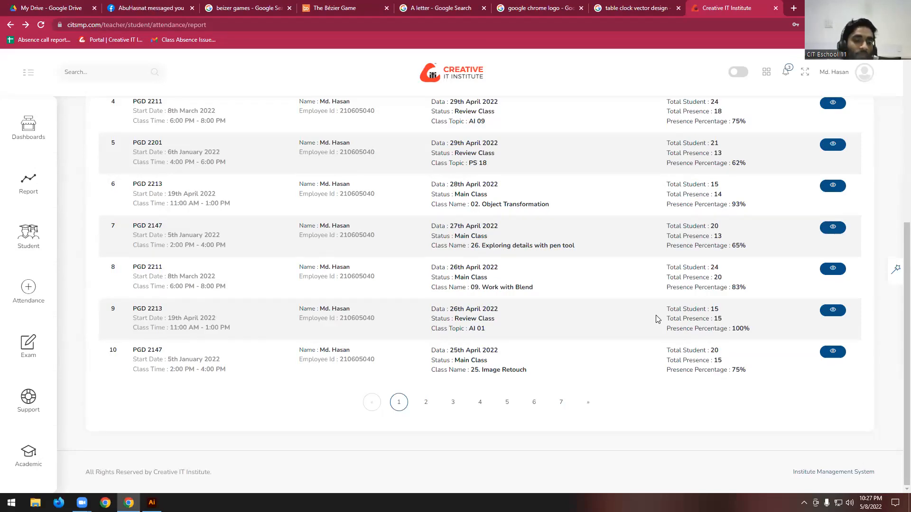
- Filter the attendance report list by batch ES PGD 2207 and open the report of the 13th April 2022 class
scroll(521, 251, "up", 6)
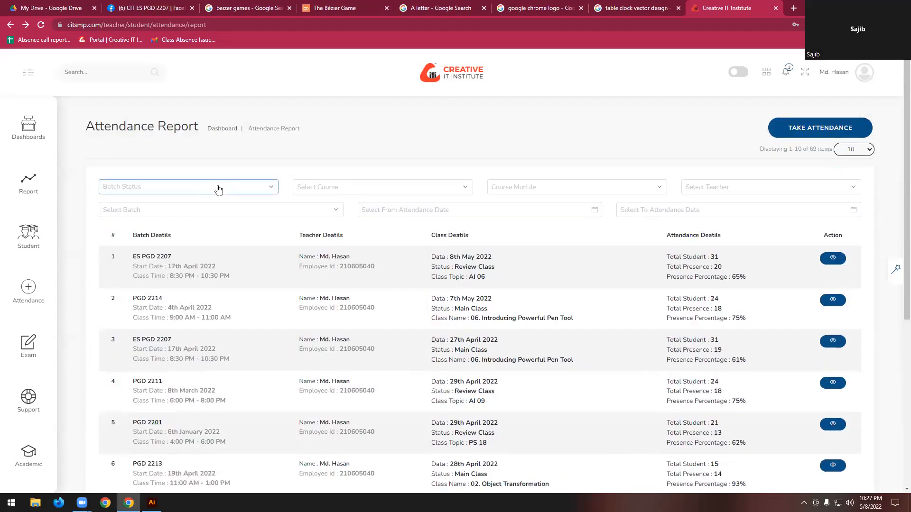
left_click(186, 210)
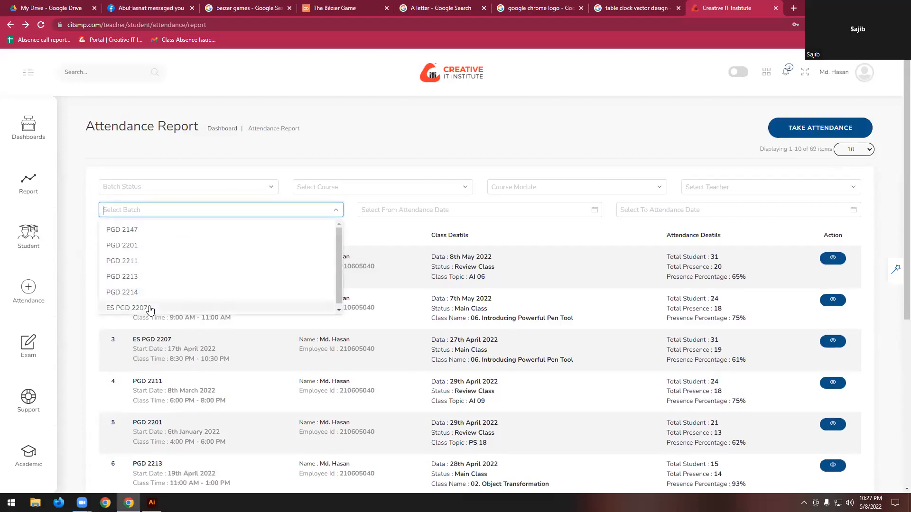
left_click(149, 308)
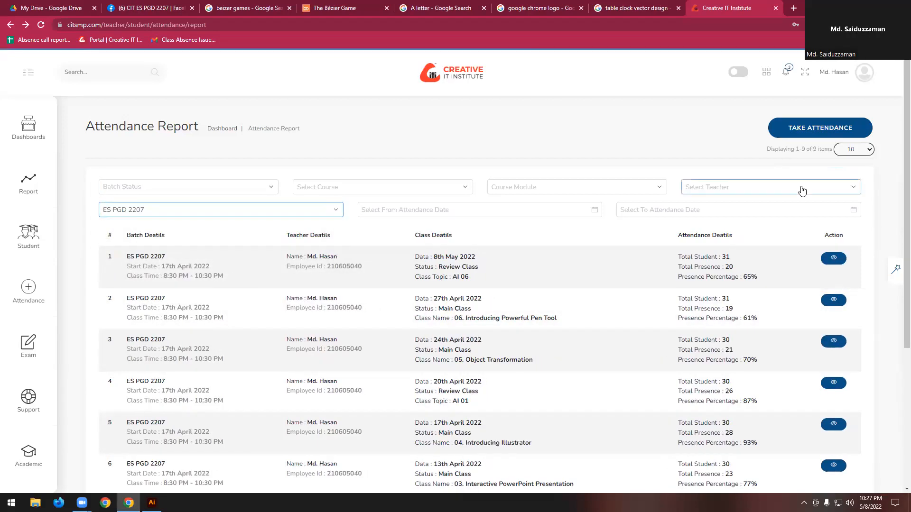
scroll(798, 189, "down", 6)
scroll(775, 204, "up", 5)
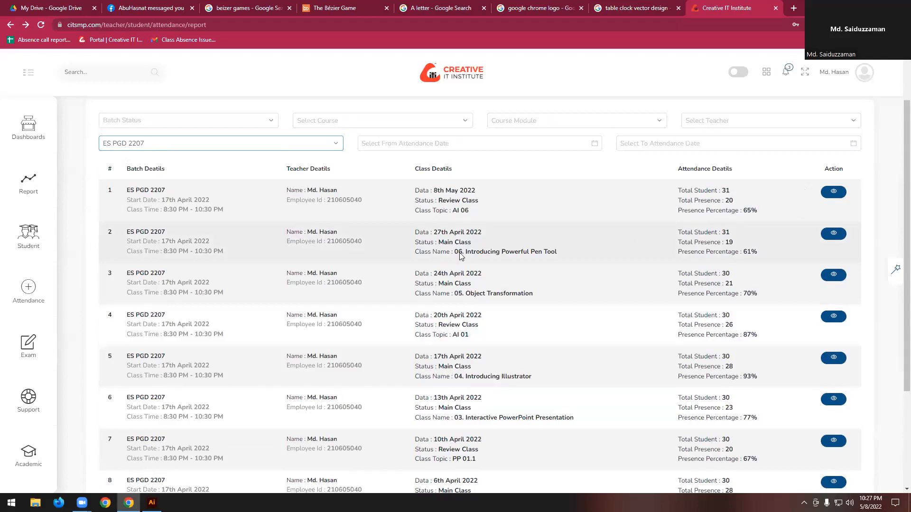
scroll(235, 288, "down", 2)
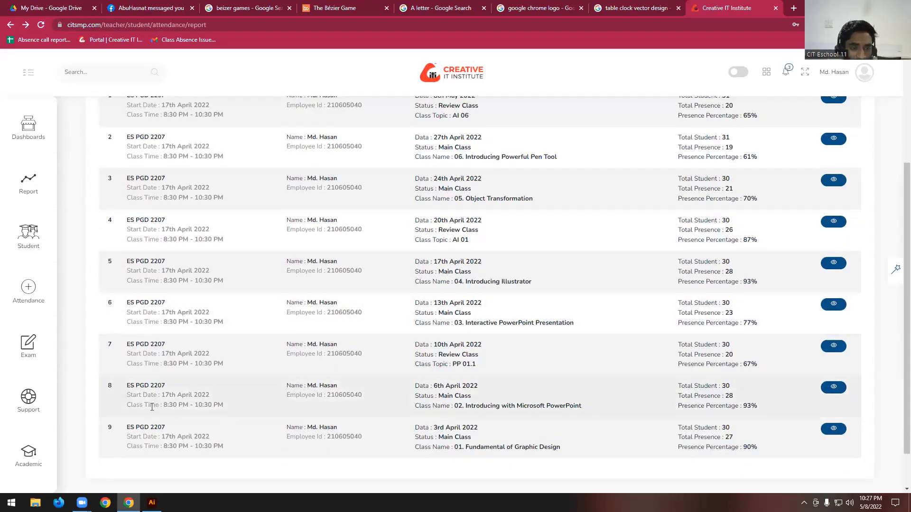
left_click(834, 304)
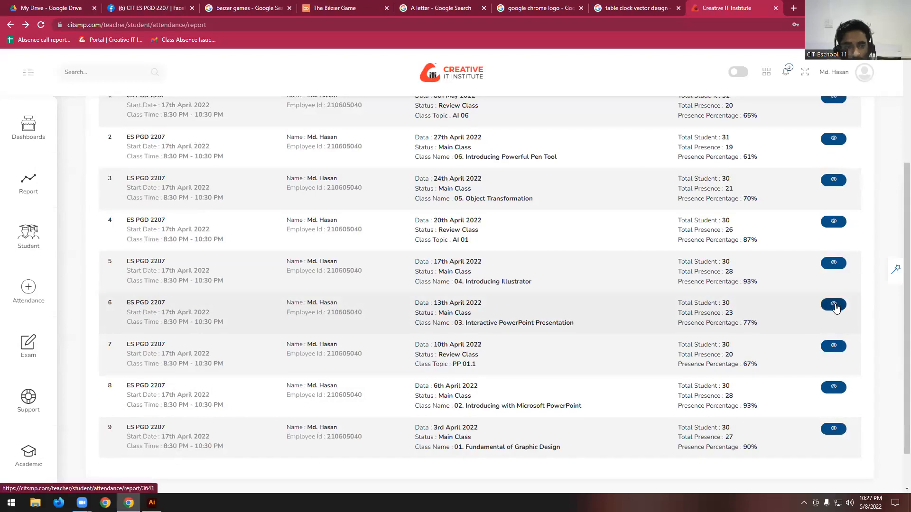
- Examine the students' attendance and home work in the 13th April 2022 report and return to the attendance report list
scroll(334, 325, "down", 14)
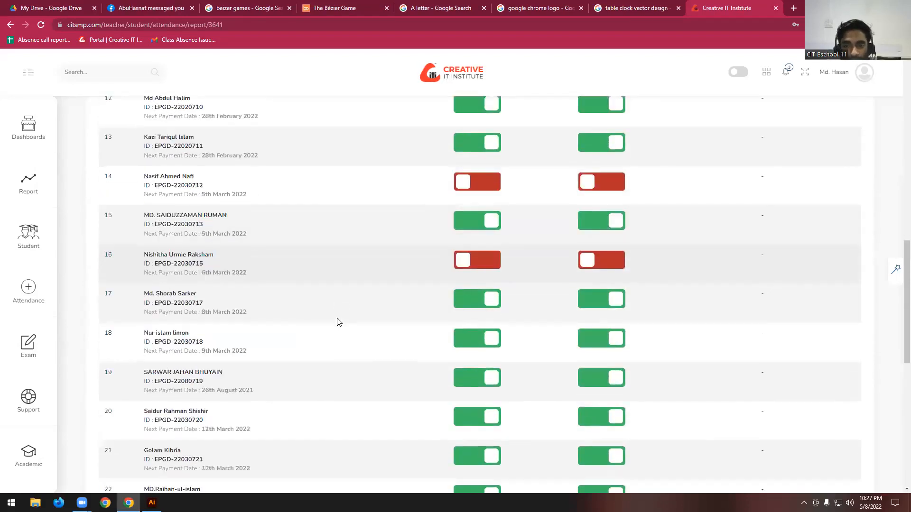
scroll(209, 287, "down", 8)
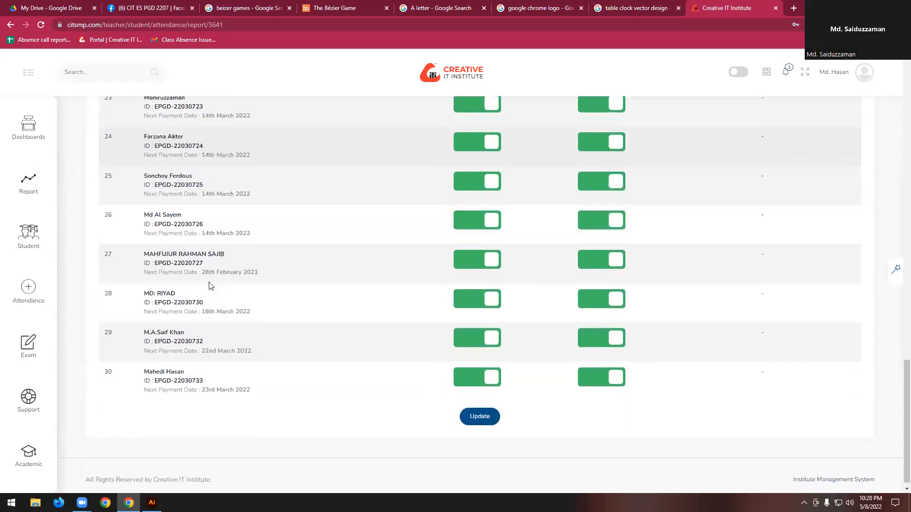
scroll(190, 332, "up", 18)
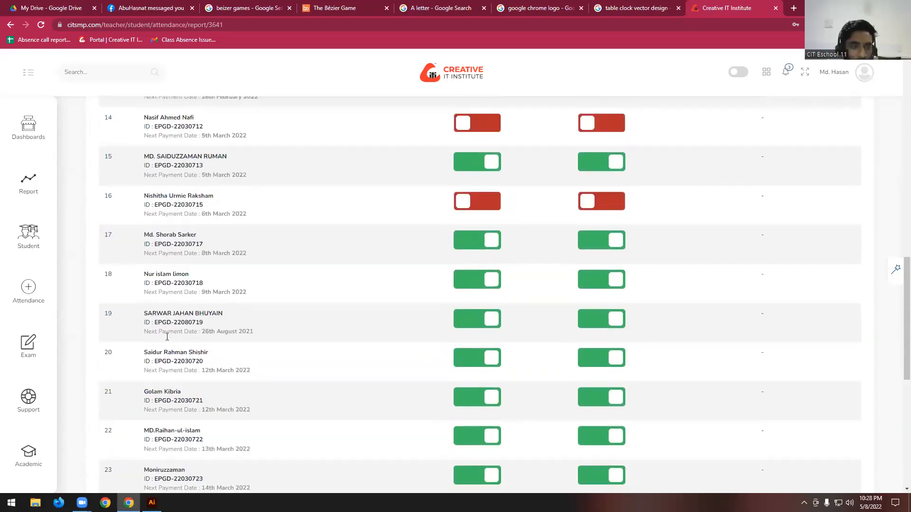
scroll(167, 337, "up", 9)
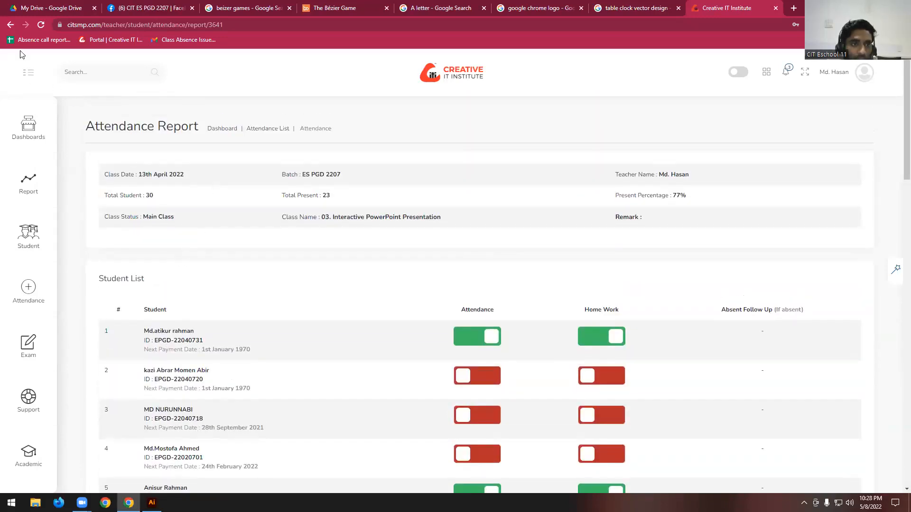
left_click(10, 24)
- Filter the attendance report list by batch ES PGD 2207 again and open the report of the 24th April 2022 class
left_click(183, 188)
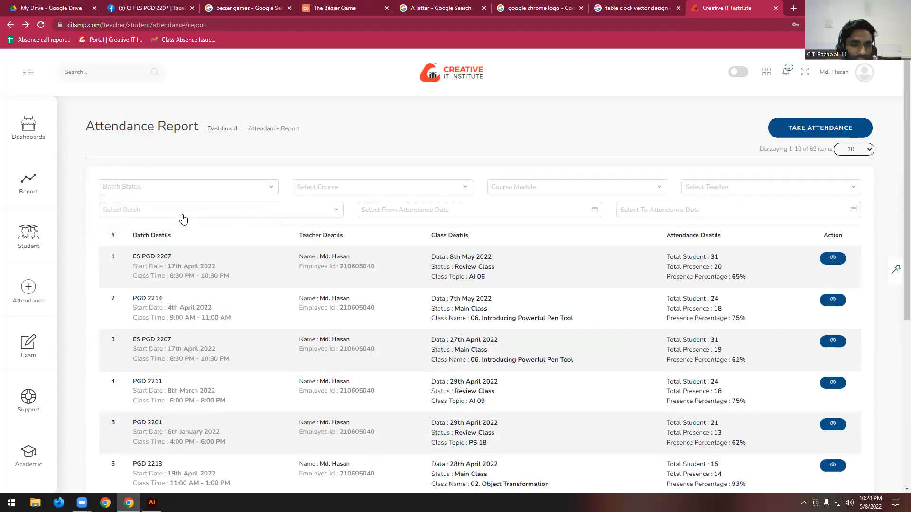
left_click(183, 211)
left_click(148, 306)
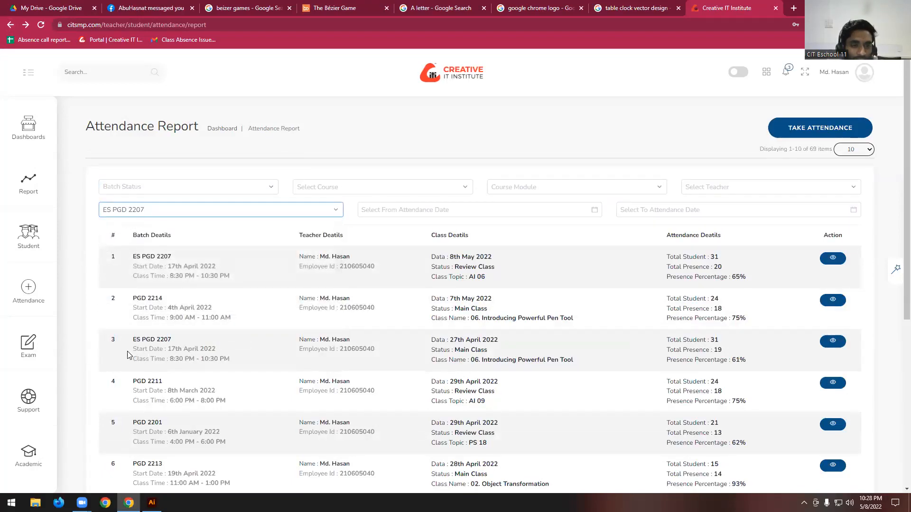
left_click(833, 341)
- Examine the students' attendance, home work and absence follow-ups in the 24th April 2022 report and return to the attendance report list
scroll(280, 266, "down", 2)
scroll(280, 266, "up", 2)
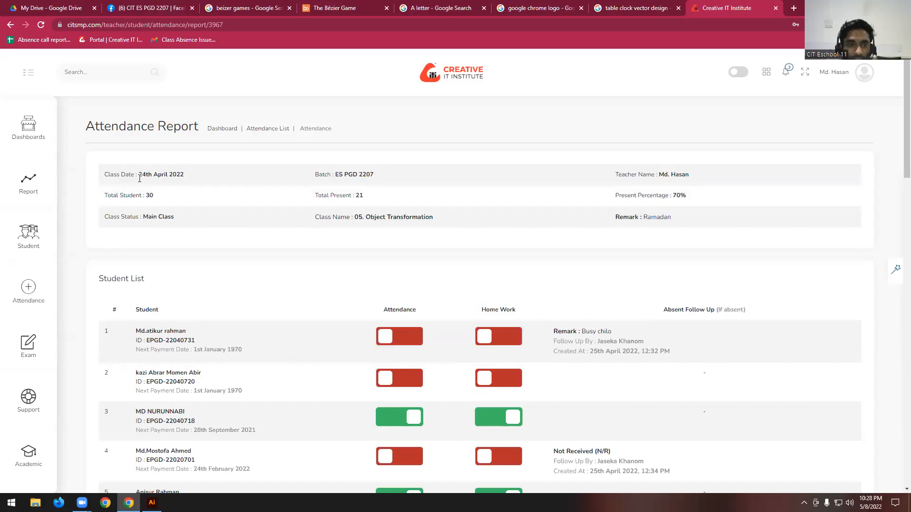
scroll(274, 263, "down", 3)
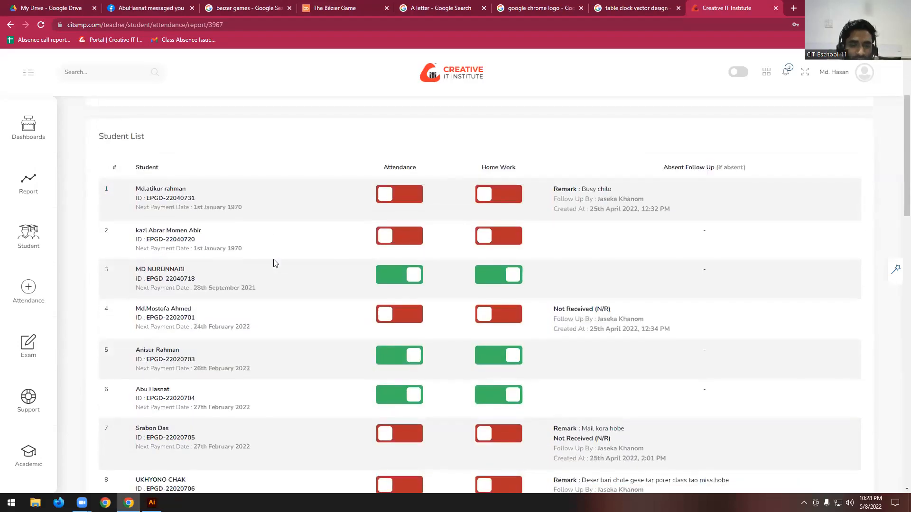
scroll(274, 263, "down", 10)
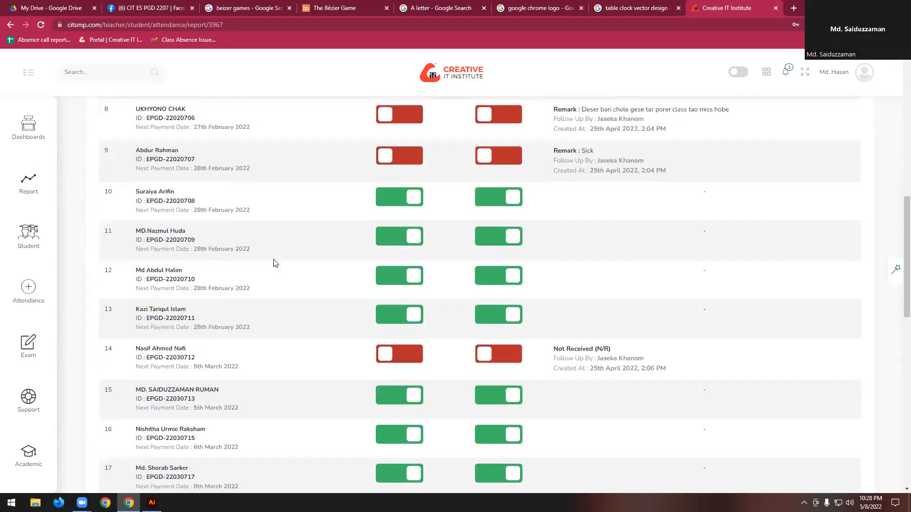
scroll(274, 263, "down", 3)
scroll(273, 261, "up", 1)
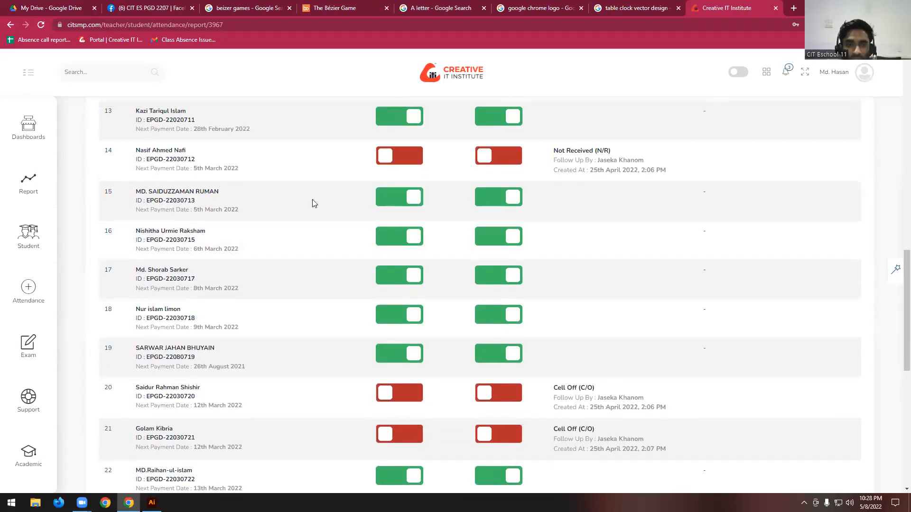
scroll(159, 196, "up", 10)
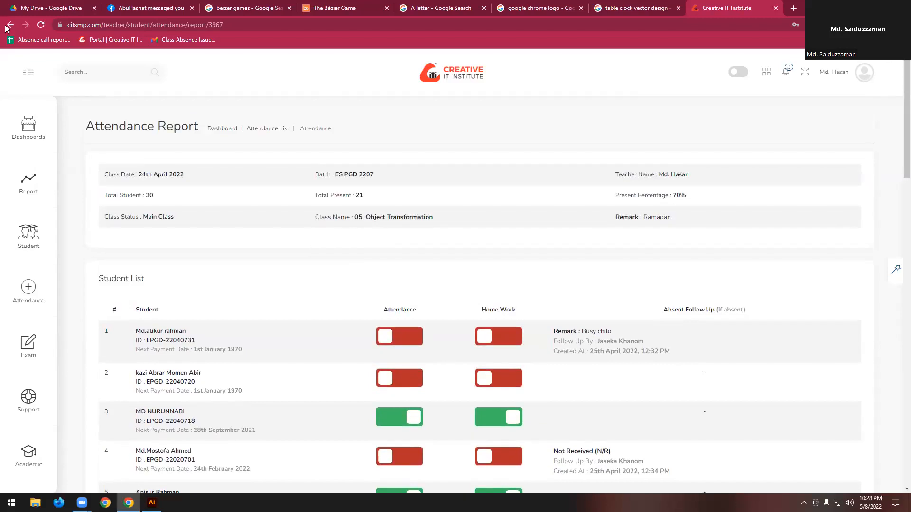
left_click(7, 25)
- Filter the attendance report list by batch ES PGD 2207 and reopen the report of the 3rd April 2022 class
left_click(142, 209)
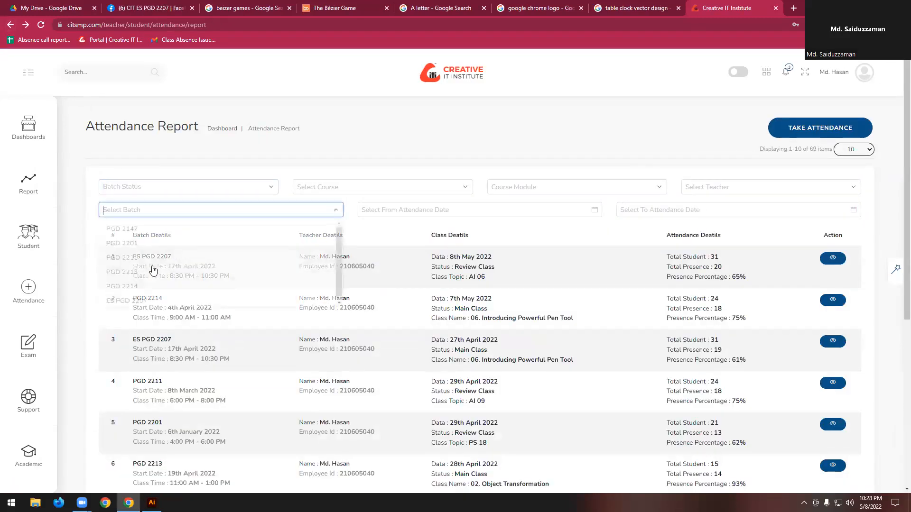
left_click(142, 309)
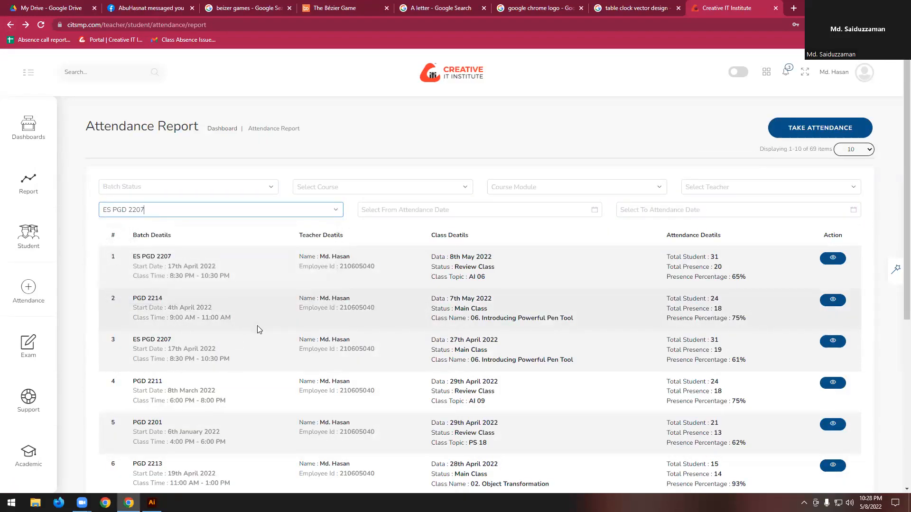
scroll(412, 327, "down", 3)
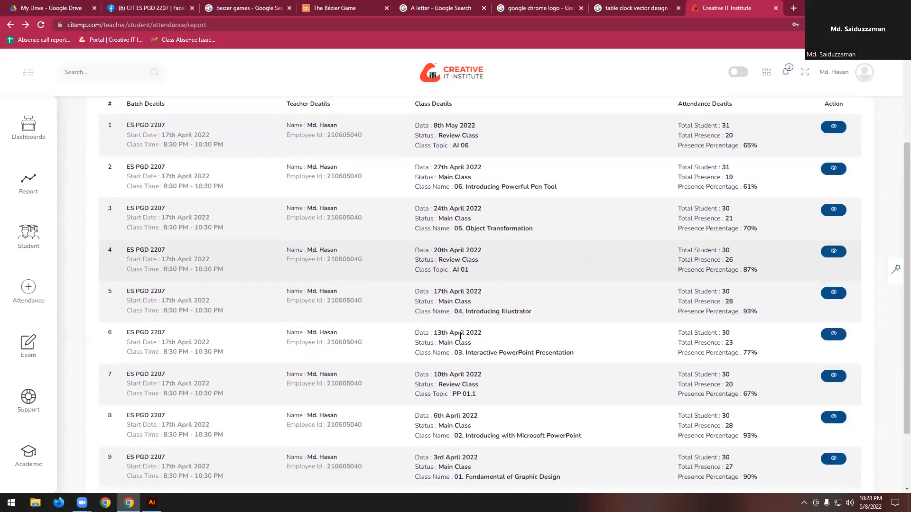
scroll(461, 336, "down", 2)
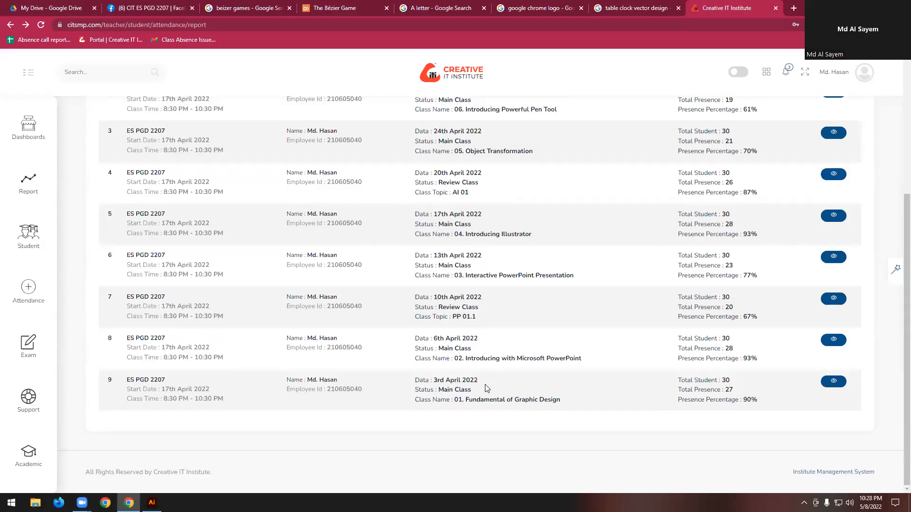
left_click(833, 381)
- Check the students' attendance and home work in the 3rd April 2022 report again and return to the attendance report list
scroll(378, 297, "down", 9)
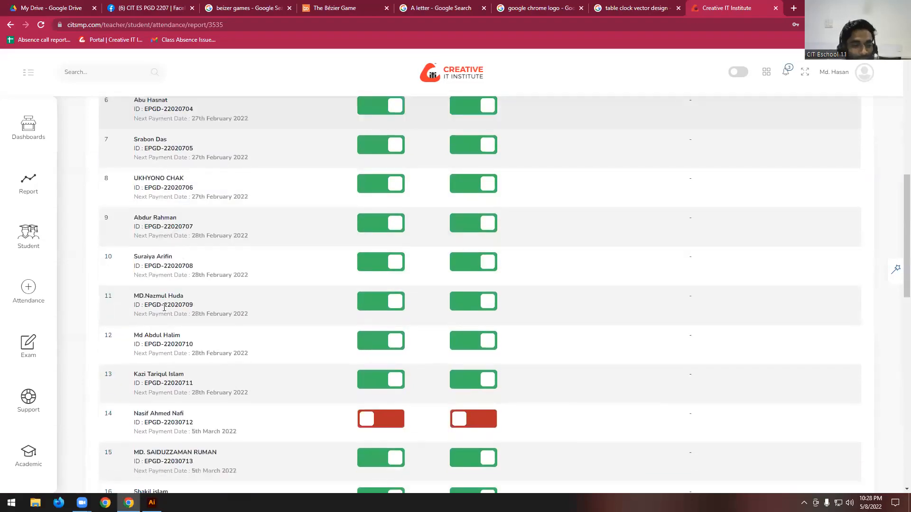
scroll(164, 311, "down", 2)
left_click_drag(223, 358, 133, 360)
left_click(170, 274)
scroll(171, 274, "up", 11)
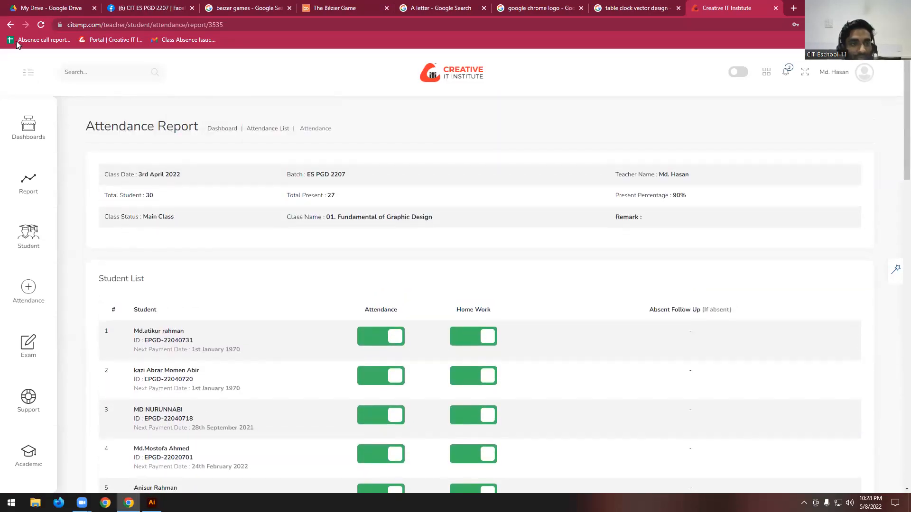
left_click(11, 25)
- Filter the attendance report list by batch ES PGD 2207 and open the report of the 6th April 2022 class
left_click(149, 209)
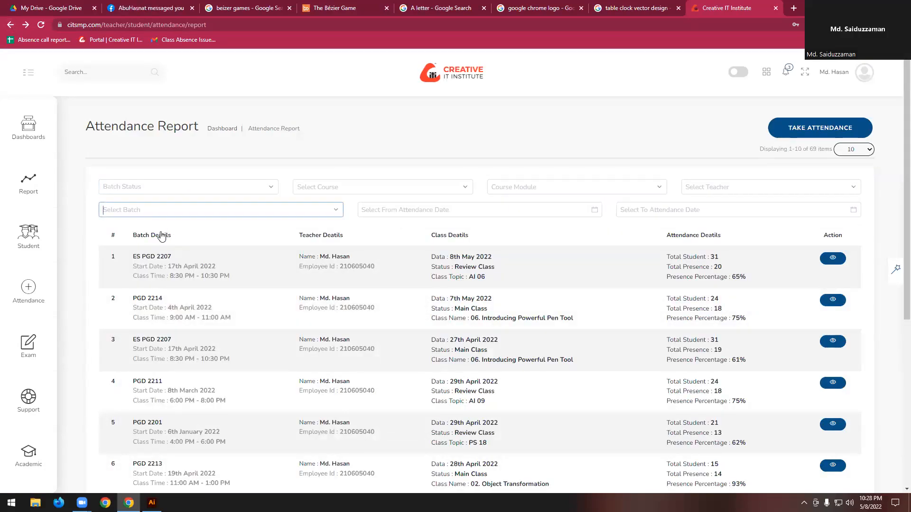
left_click(163, 299)
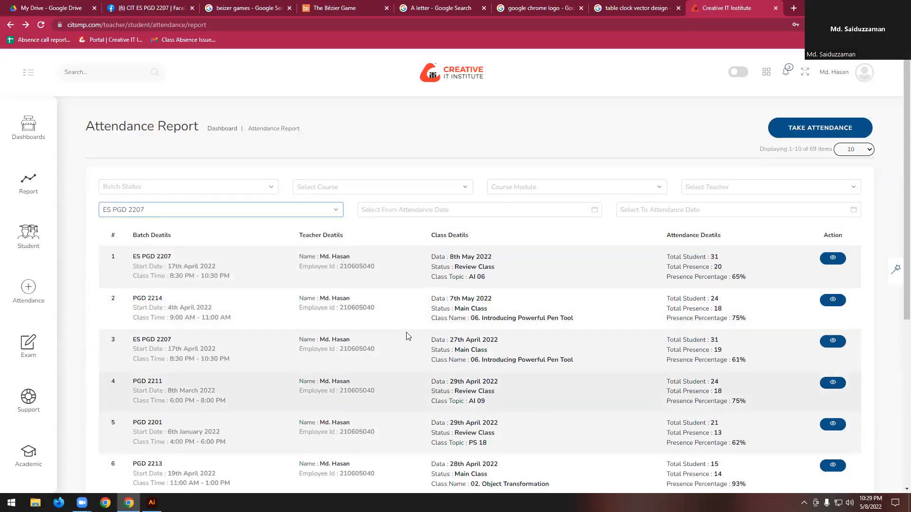
scroll(407, 334, "down", 2)
scroll(498, 294, "down", 2)
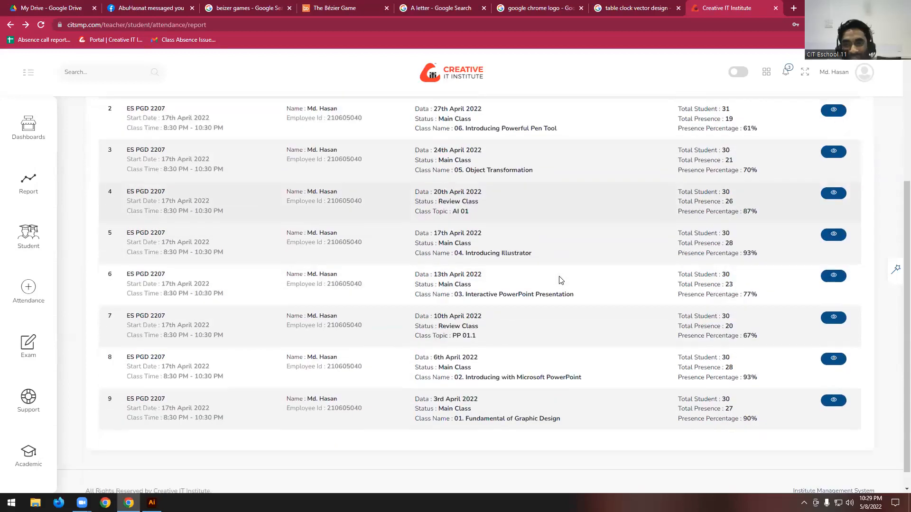
scroll(558, 276, "up", 1)
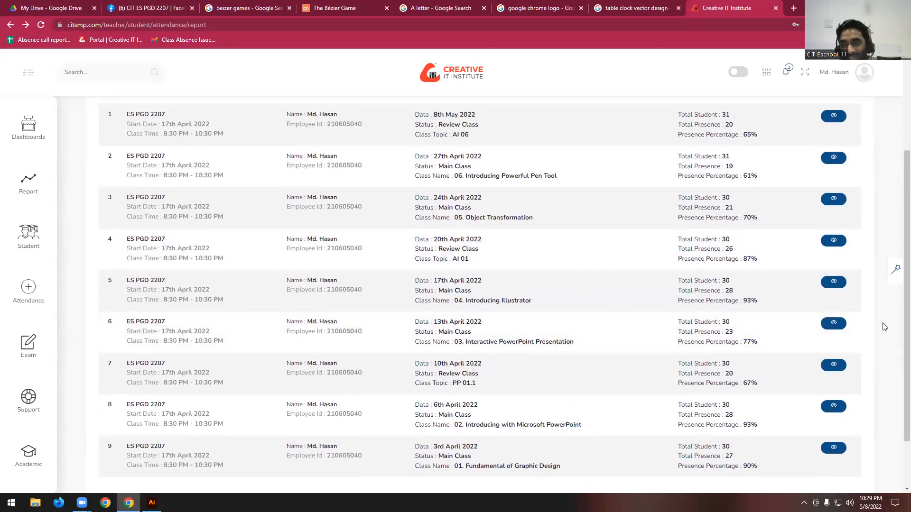
scroll(583, 239, "down", 2)
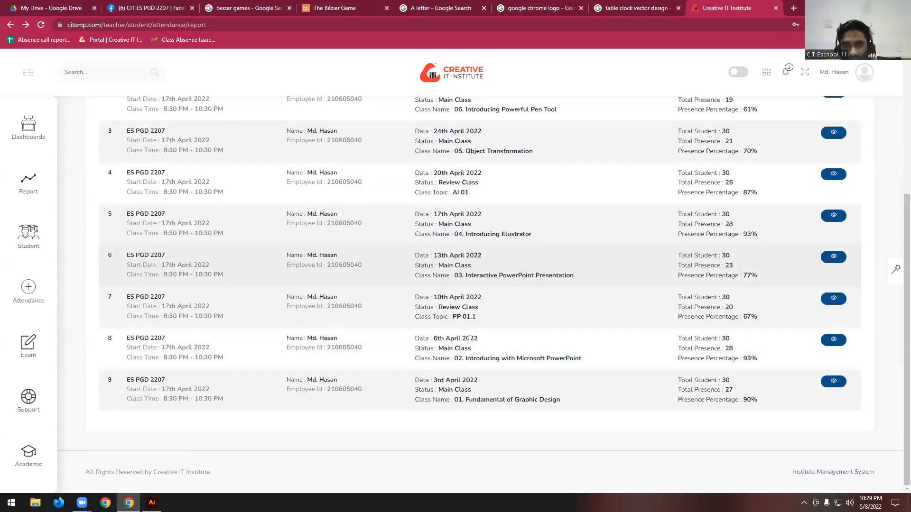
left_click(833, 341)
- Examine the students' attendance and home work in the 6th April 2022 report and return to the attendance report list
scroll(351, 277, "down", 10)
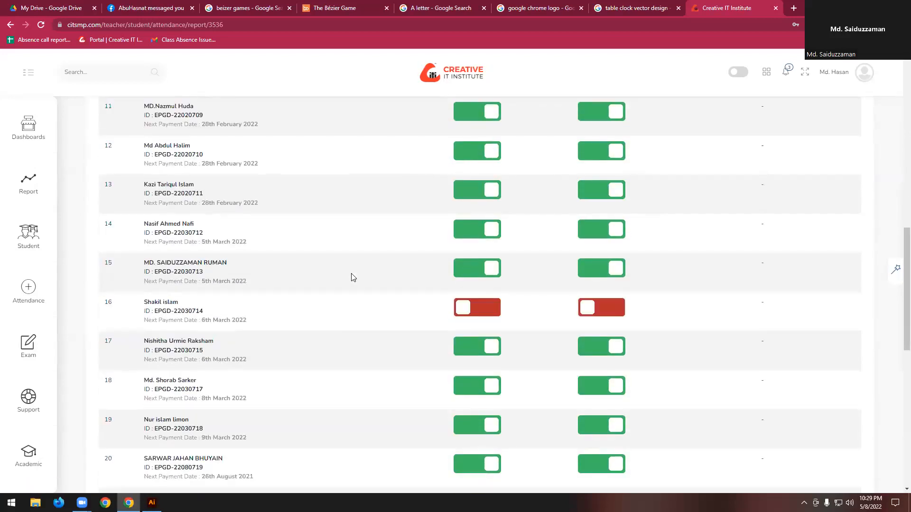
scroll(233, 297, "down", 3)
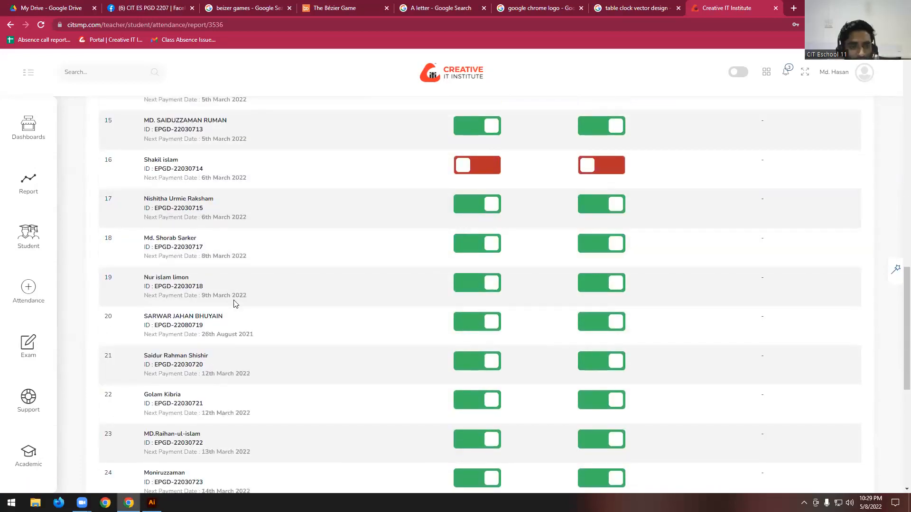
scroll(226, 169, "up", 1)
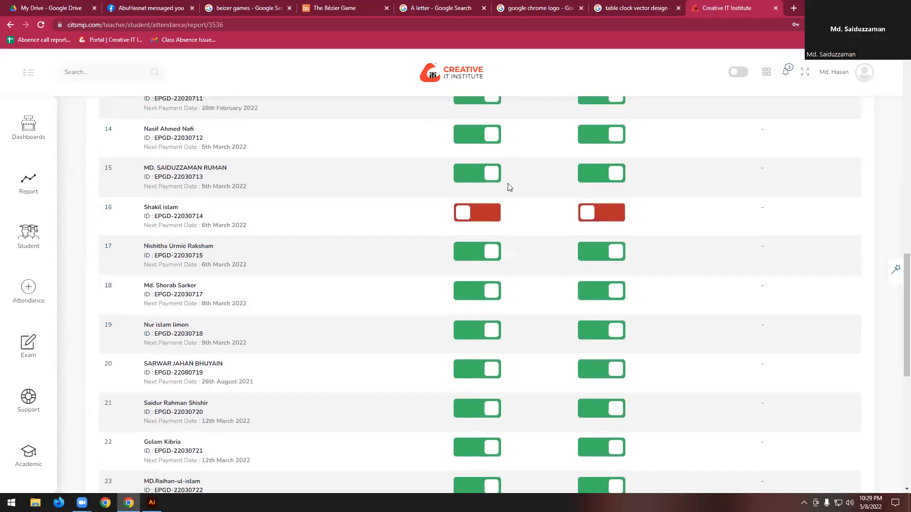
scroll(114, 156, "up", 10)
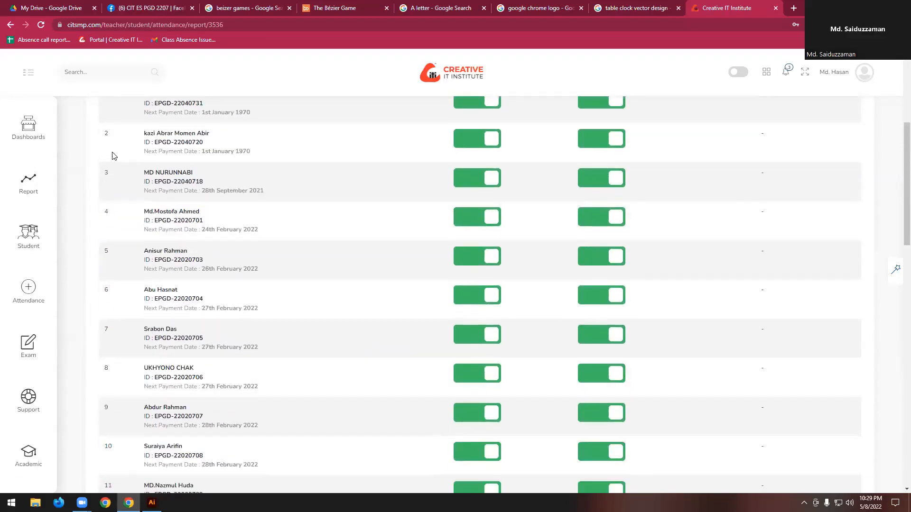
left_click(10, 26)
- Filter the attendance report list by batch ES PGD 2207 and look through the details of its past classes
left_click(167, 211)
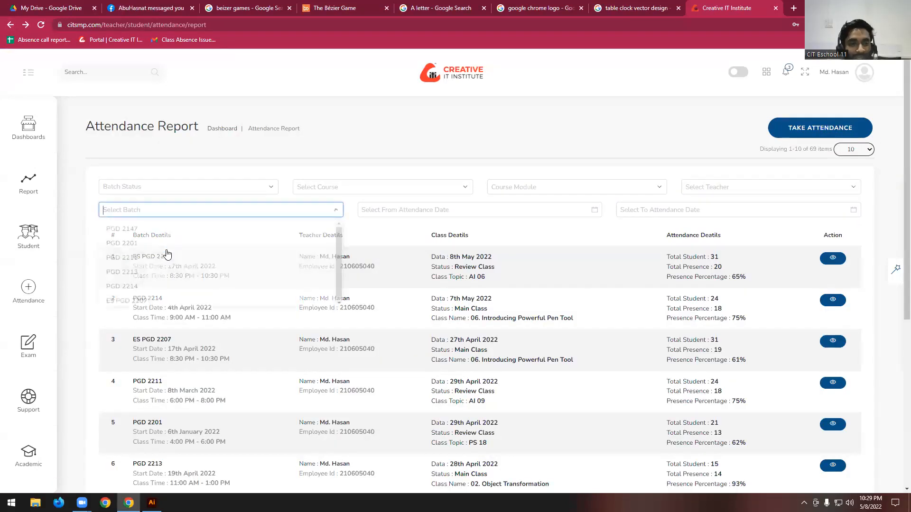
left_click(158, 306)
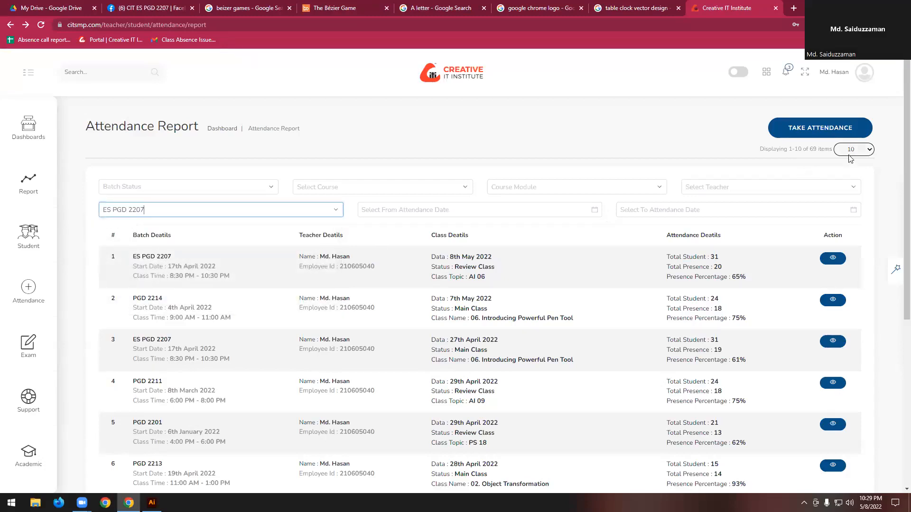
scroll(345, 291, "down", 2)
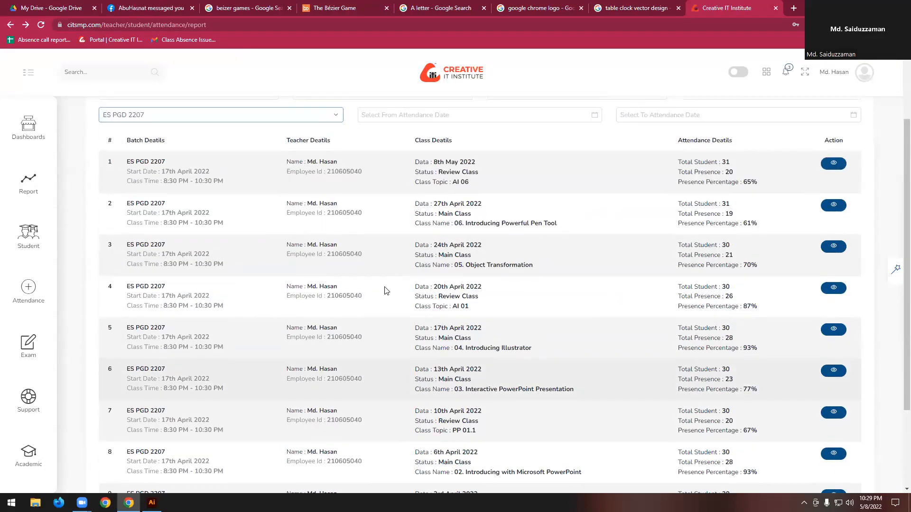
scroll(231, 224, "up", 1)
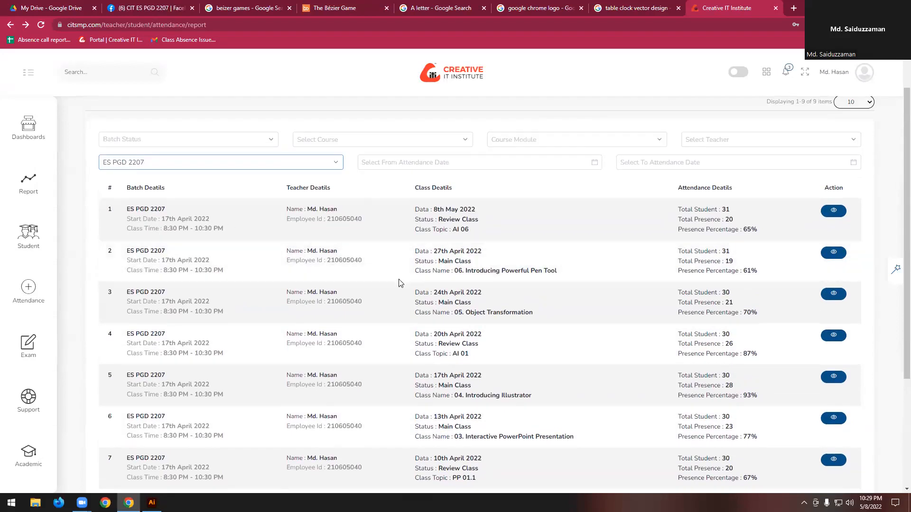
scroll(612, 266, "down", 2)
scroll(608, 264, "up", 3)
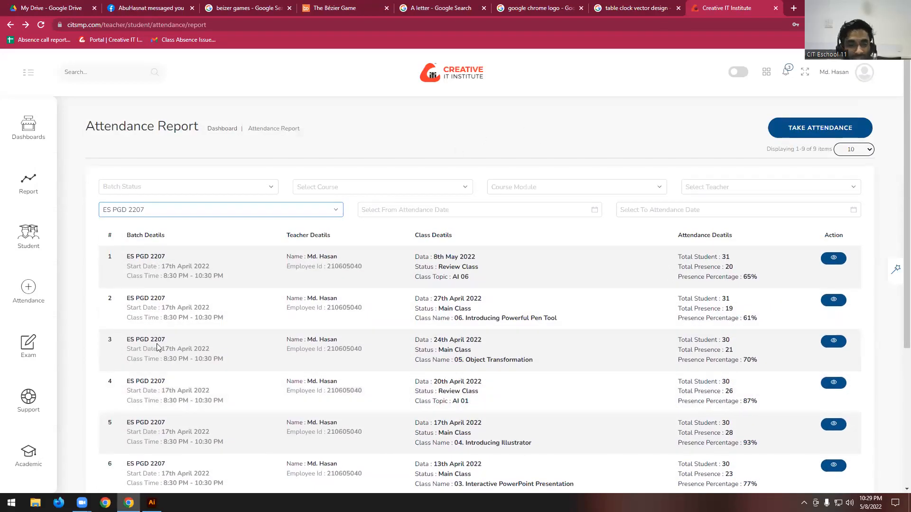
scroll(504, 388, "down", 5)
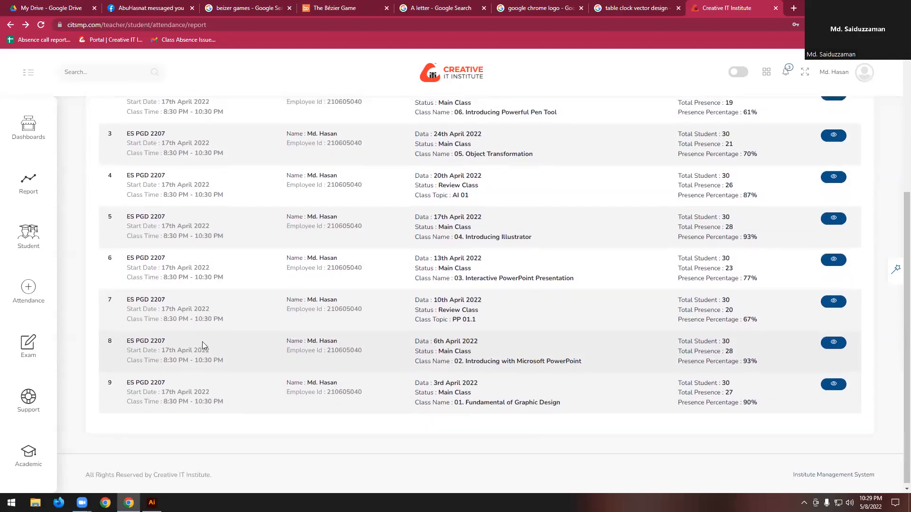
scroll(190, 346, "up", 2)
scroll(526, 335, "down", 3)
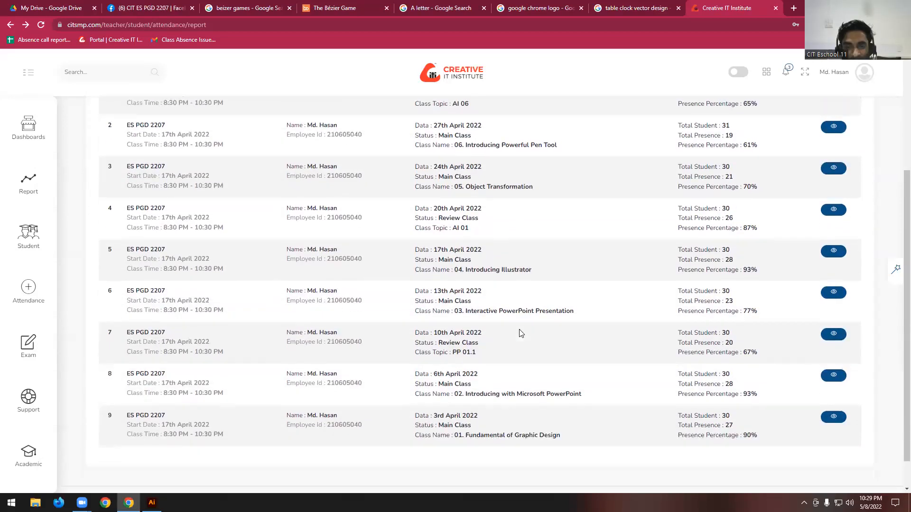
scroll(463, 268, "up", 2)
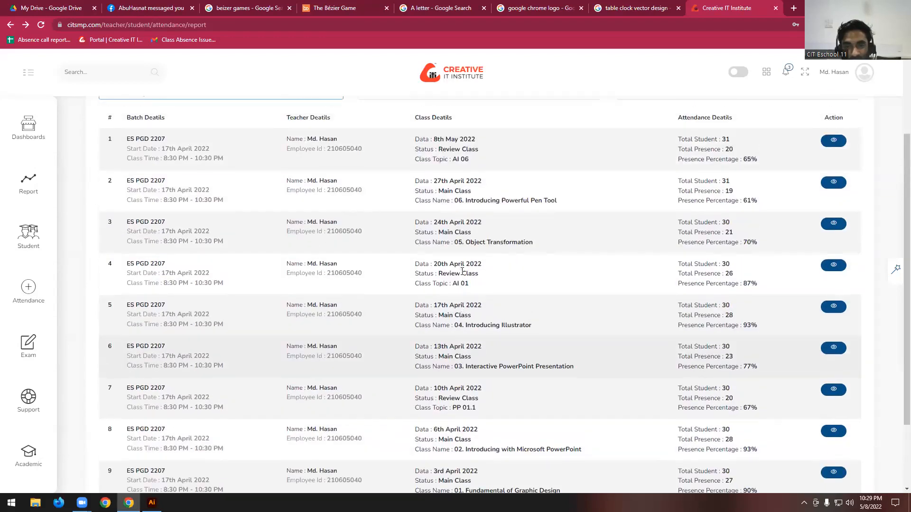
- Examine the students' attendance and home work in the 20th April 2022 class report and return to the attendance report list
left_click(833, 269)
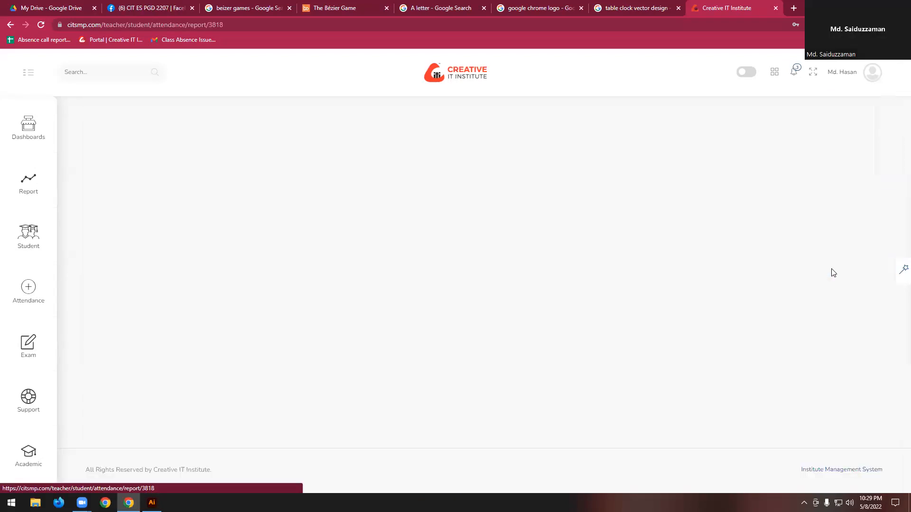
scroll(480, 280, "down", 1)
scroll(305, 289, "down", 10)
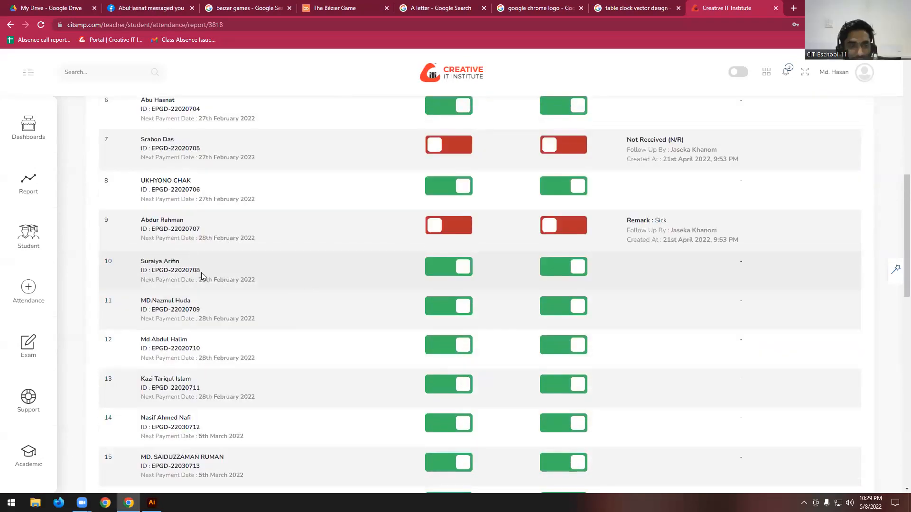
scroll(211, 256, "down", 2)
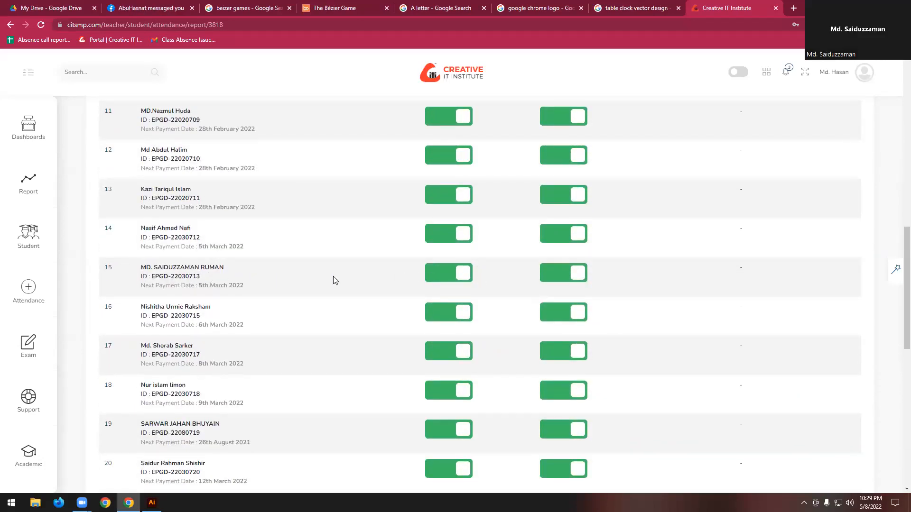
scroll(286, 280, "up", 12)
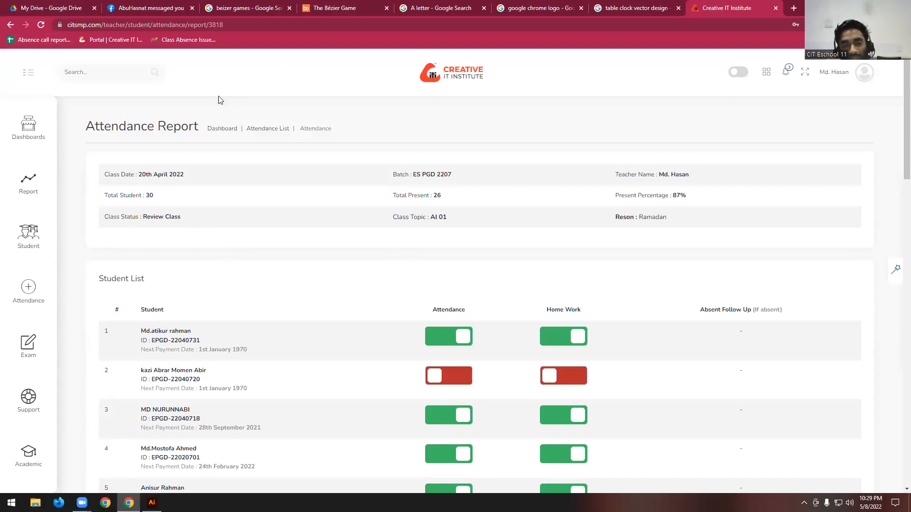
left_click(11, 25)
- Filter the attendance report list by batch ES PGD 2207 again and compare the attendance details of its classes
scroll(412, 324, "down", 4)
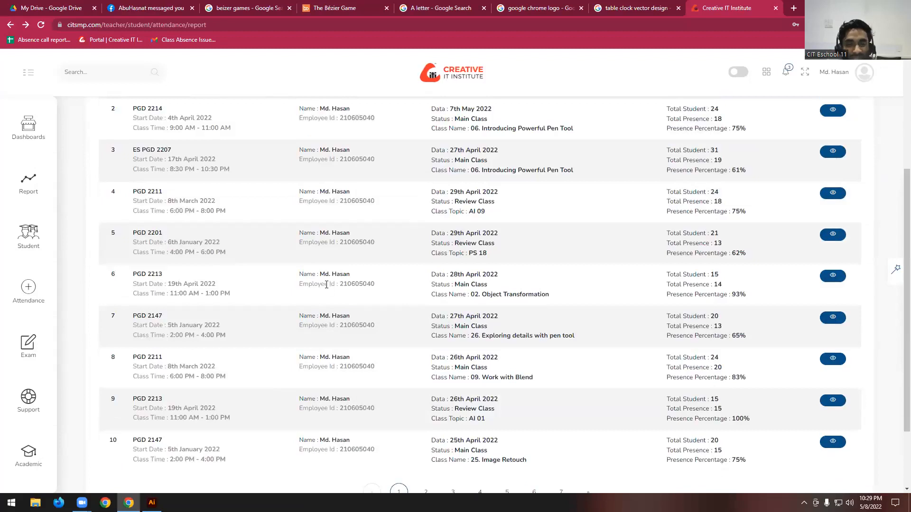
scroll(327, 287, "up", 3)
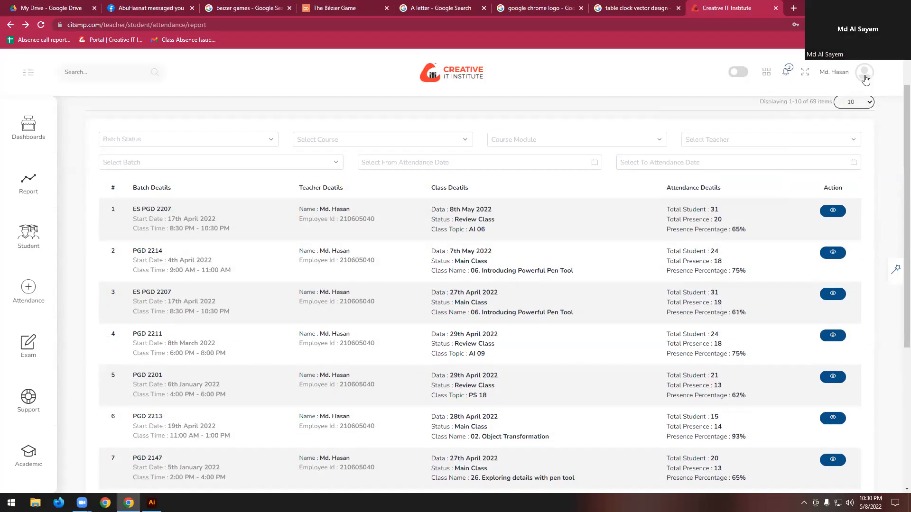
left_click(235, 164)
left_click(152, 260)
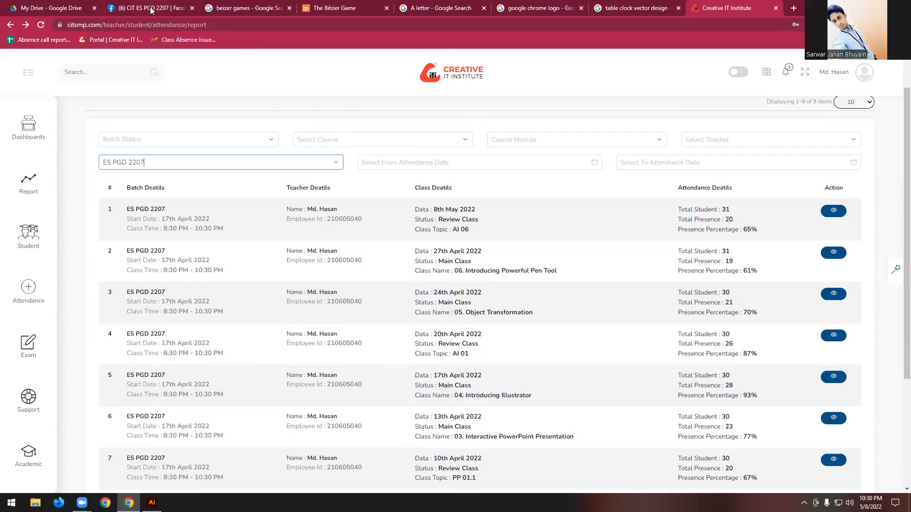
scroll(207, 309, "down", 4)
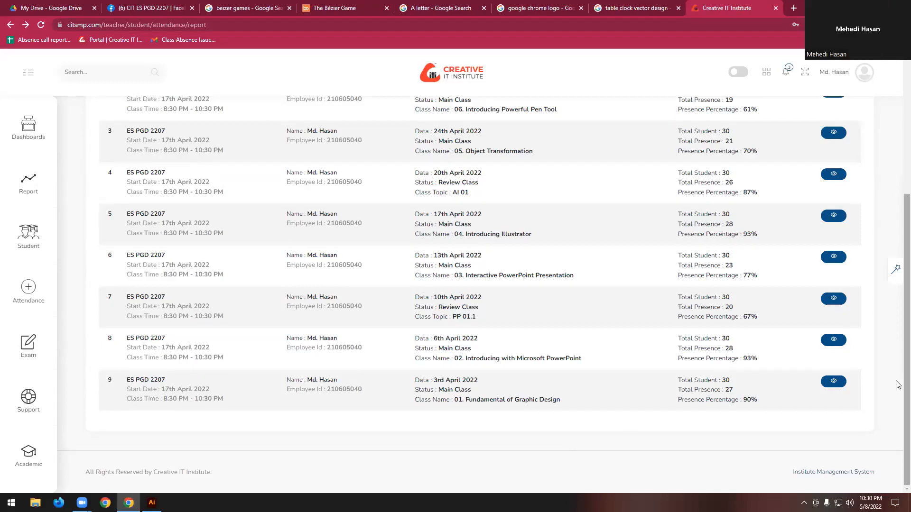
scroll(428, 252, "up", 1)
scroll(427, 253, "up", 5)
scroll(325, 118, "down", 5)
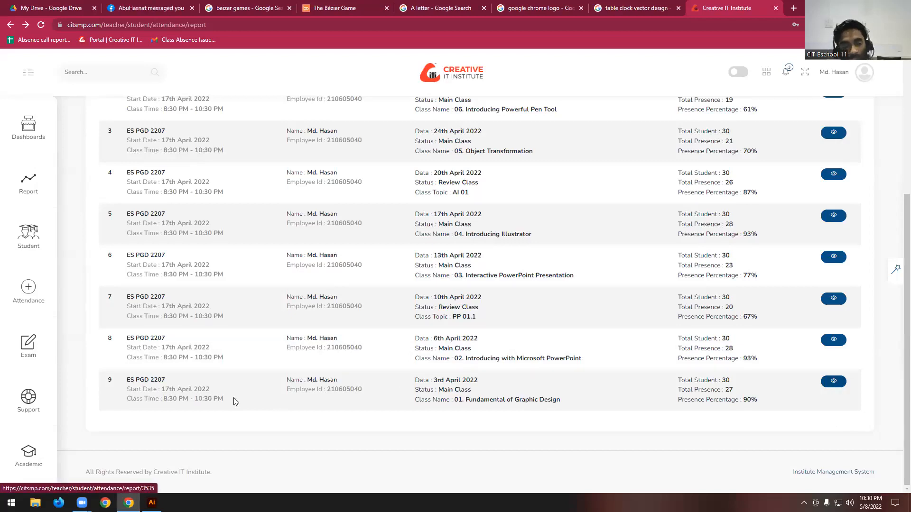
scroll(244, 346, "up", 6)
scroll(143, 237, "down", 6)
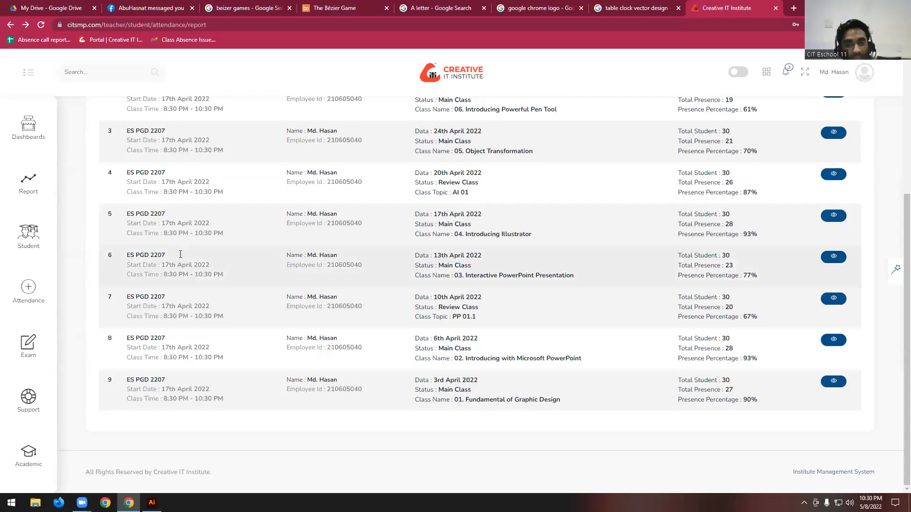
- Examine the 3rd April 2022 class report, including the attendance of the student in row 20, and return to the attendance report list
left_click(836, 381)
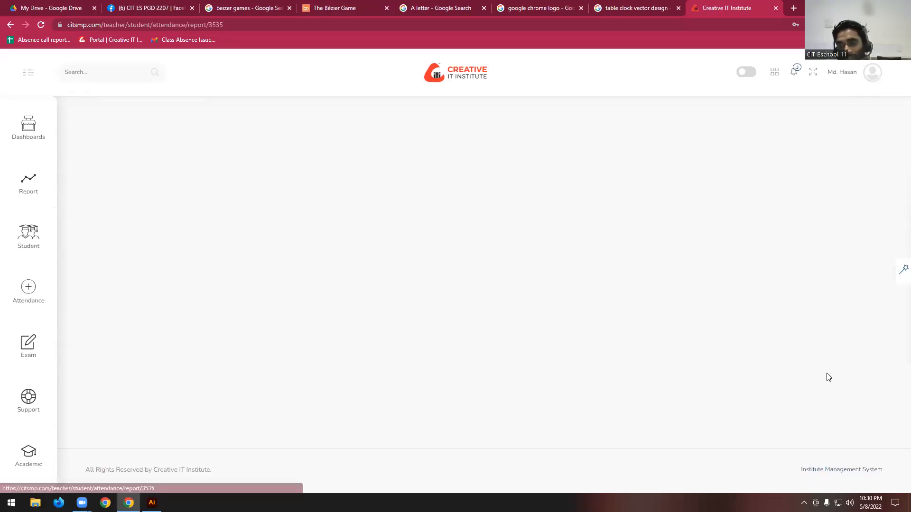
scroll(332, 294, "down", 6)
scroll(305, 313, "down", 15)
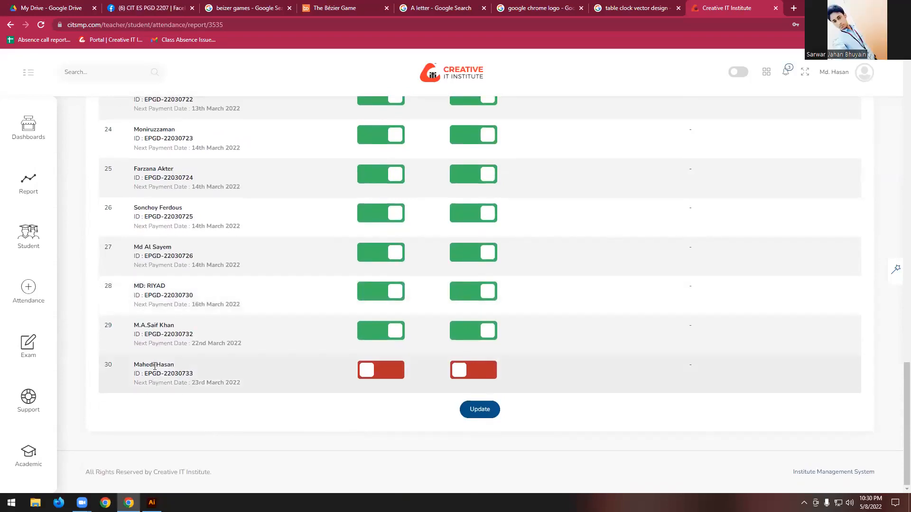
scroll(155, 366, "up", 7)
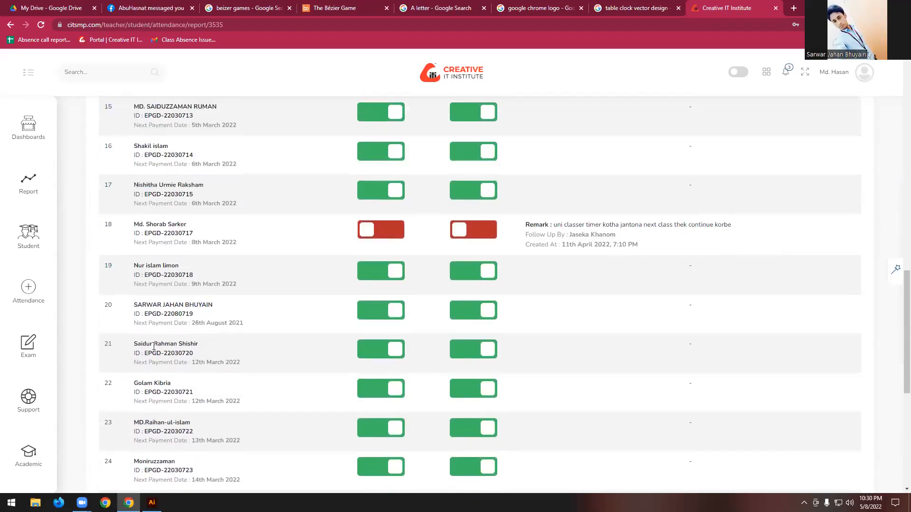
left_click_drag(134, 305, 206, 327)
left_click(237, 324)
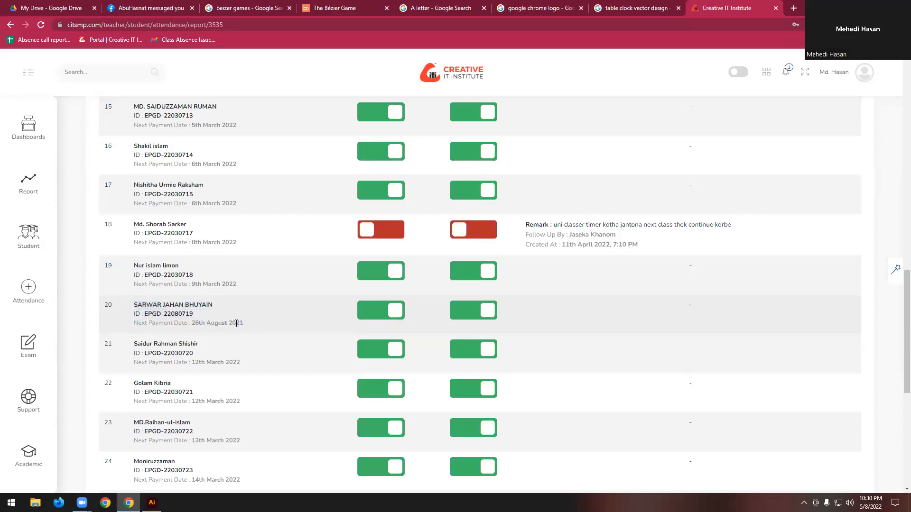
left_click_drag(144, 307, 210, 326)
left_click(211, 319)
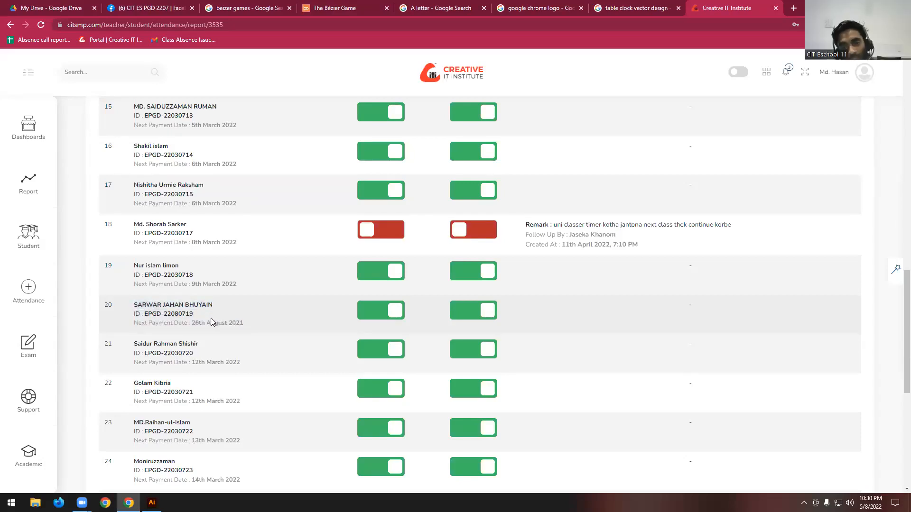
scroll(210, 317, "up", 15)
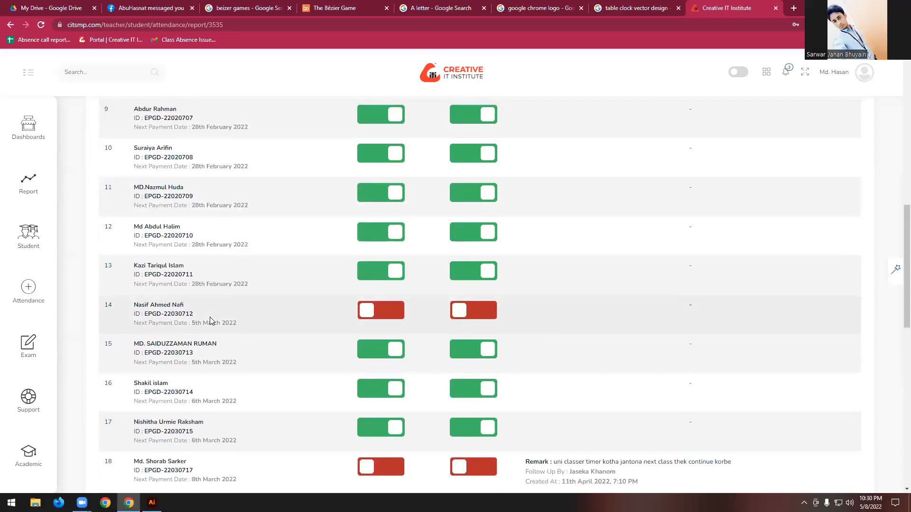
scroll(211, 319, "up", 2)
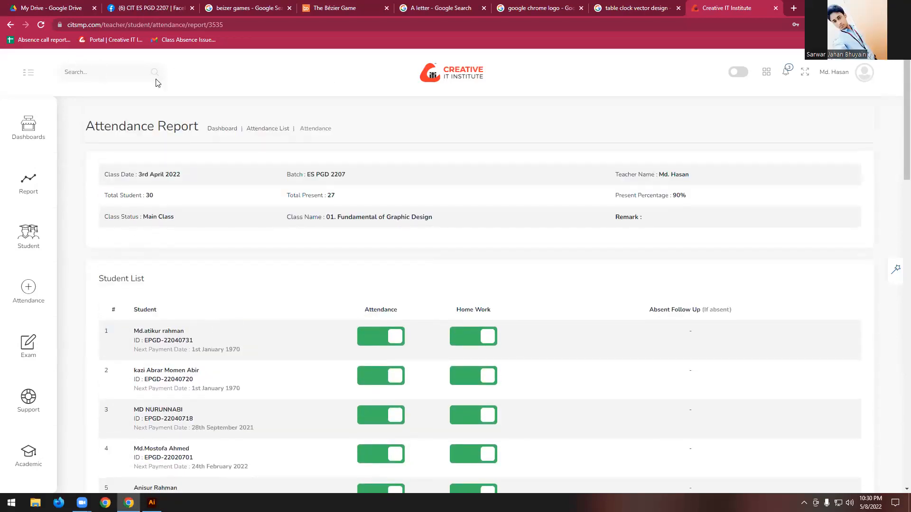
left_click(10, 24)
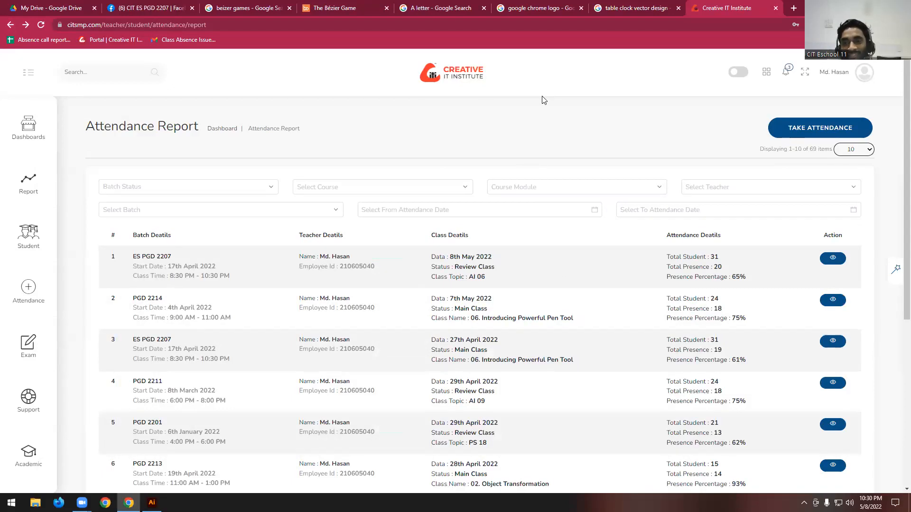
- Sign out of the teacher account on the institute portal and close its browser tab
left_click(864, 72)
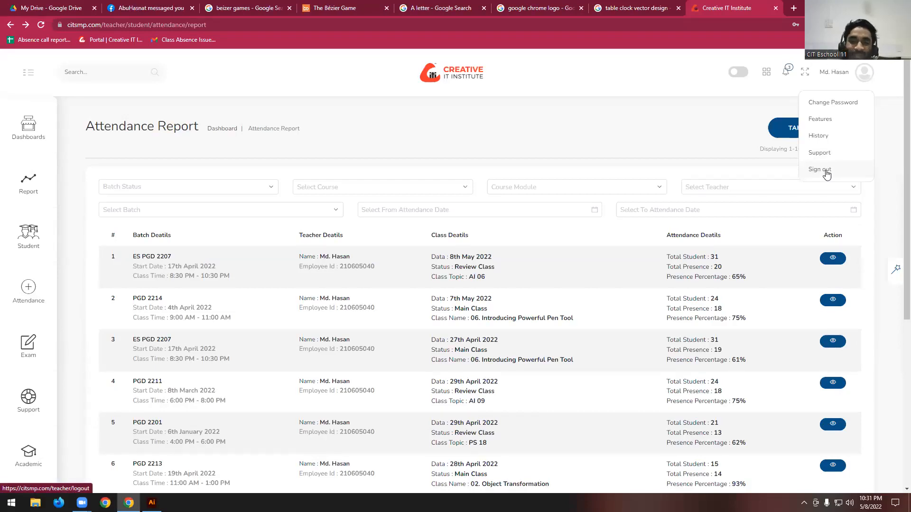
left_click(825, 172)
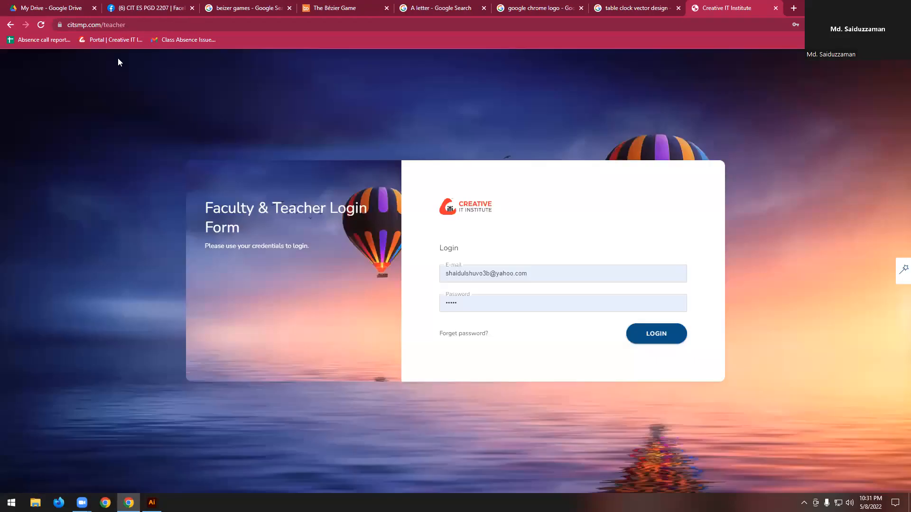
left_click(775, 8)
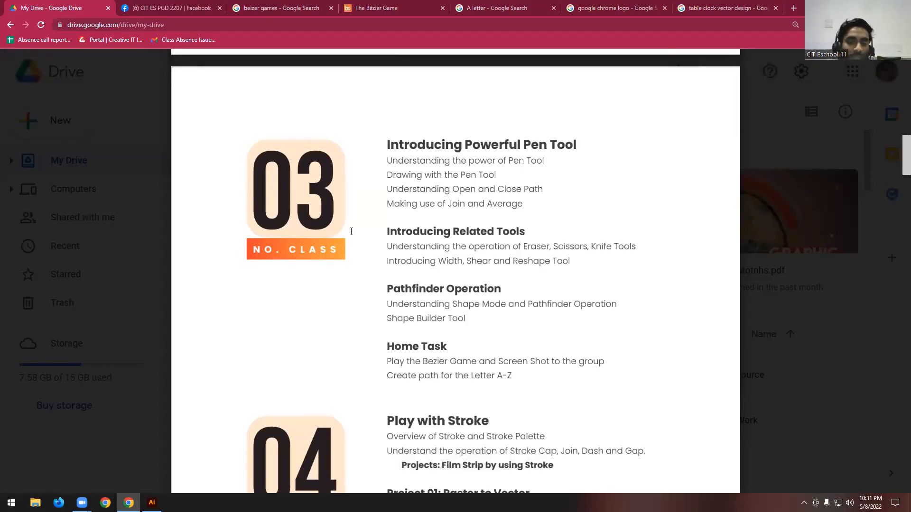
- Review the topics and home tasks of classes 04 and 05 in 6 Months copy.pdf on Google Drive, with browser zoom at 110%
scroll(487, 257, "down", 5)
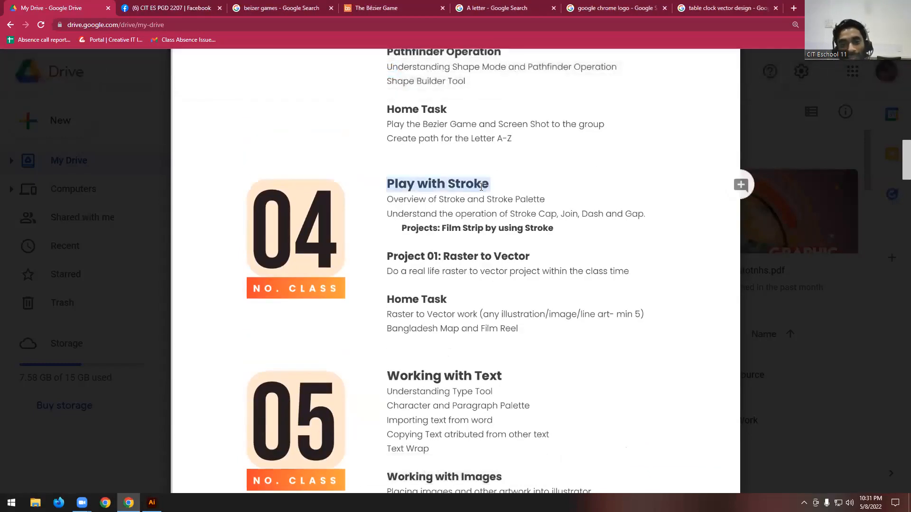
key("ctrl+minus")
key("ctrl+minus")
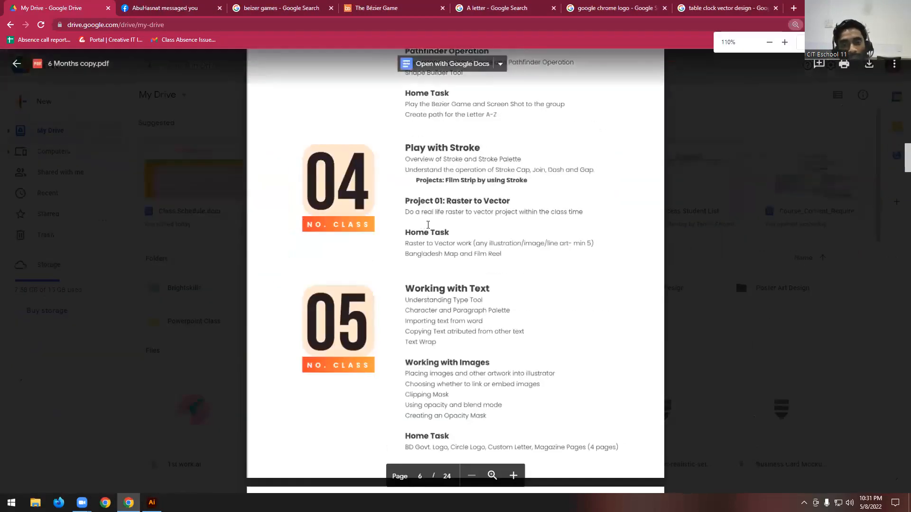
scroll(427, 225, "down", 3)
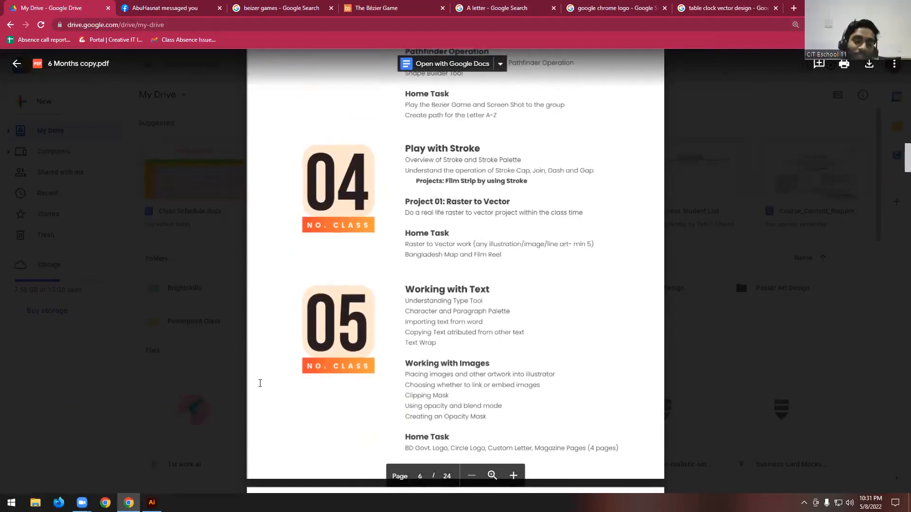
mouse_move(81, 502)
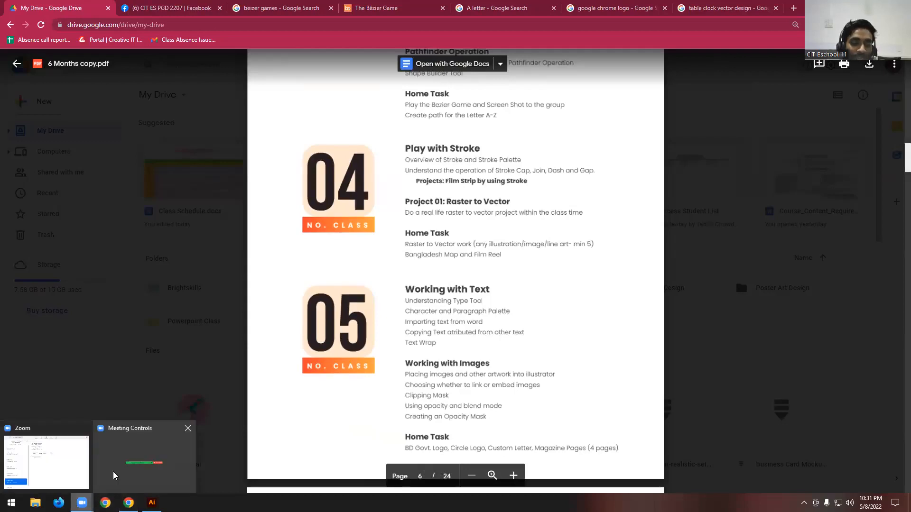